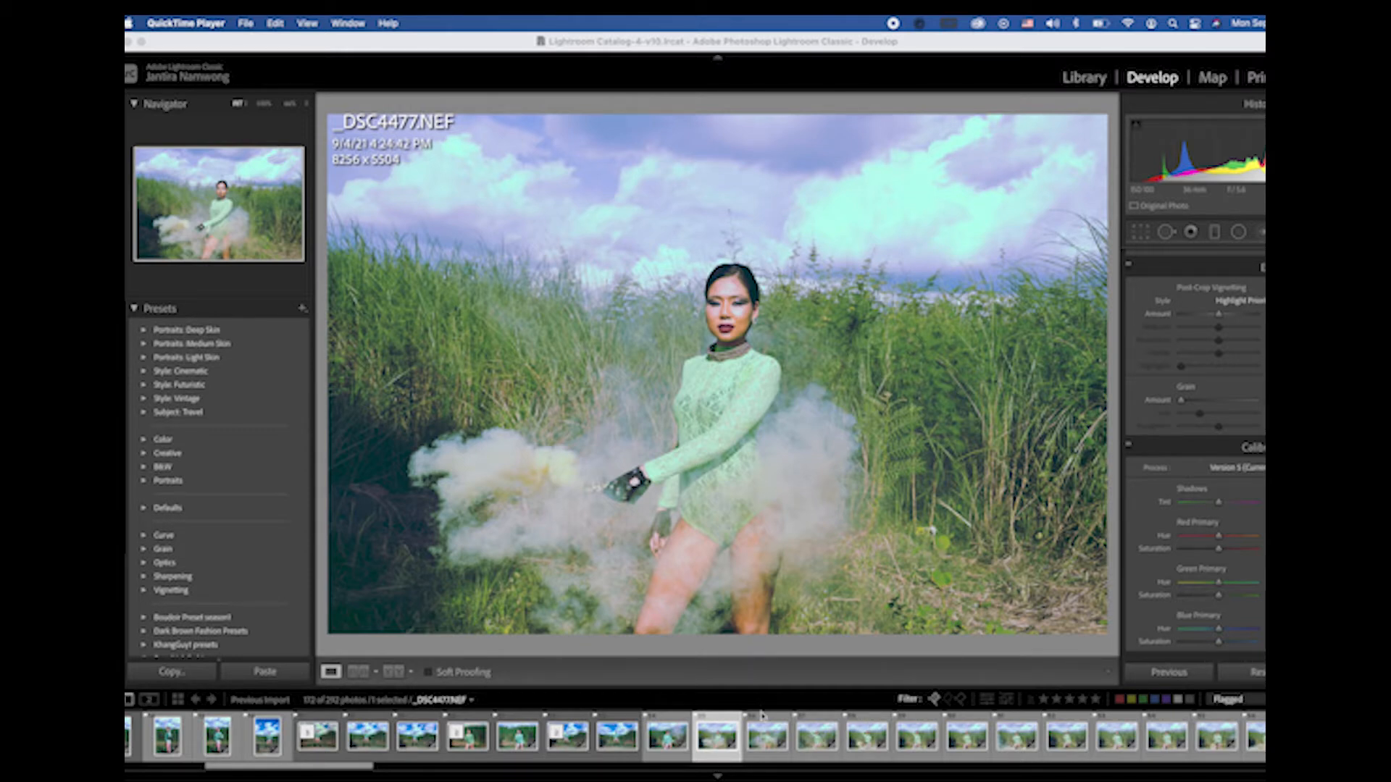
Step: Start a new develop preset from the current photo and name it "Smoke bomb 101"
click(302, 310)
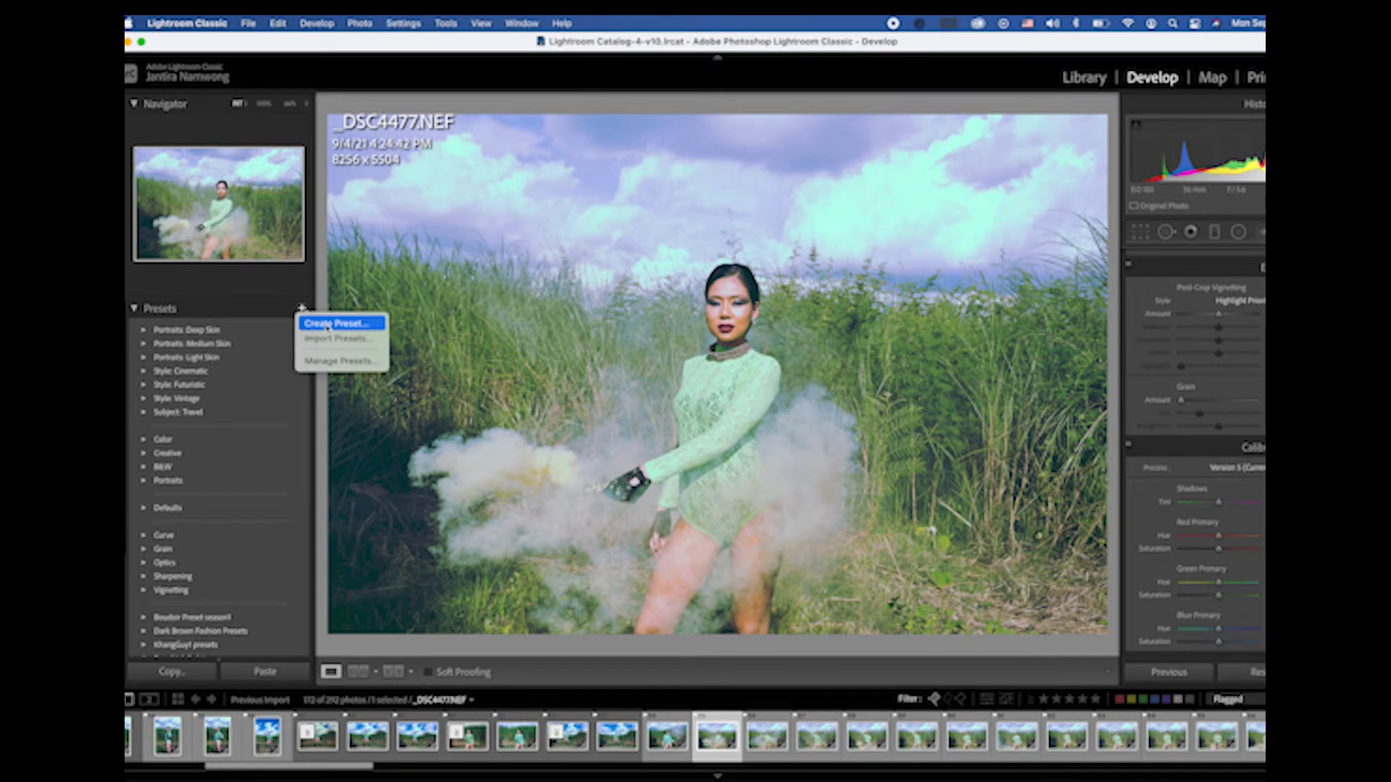
click(328, 327)
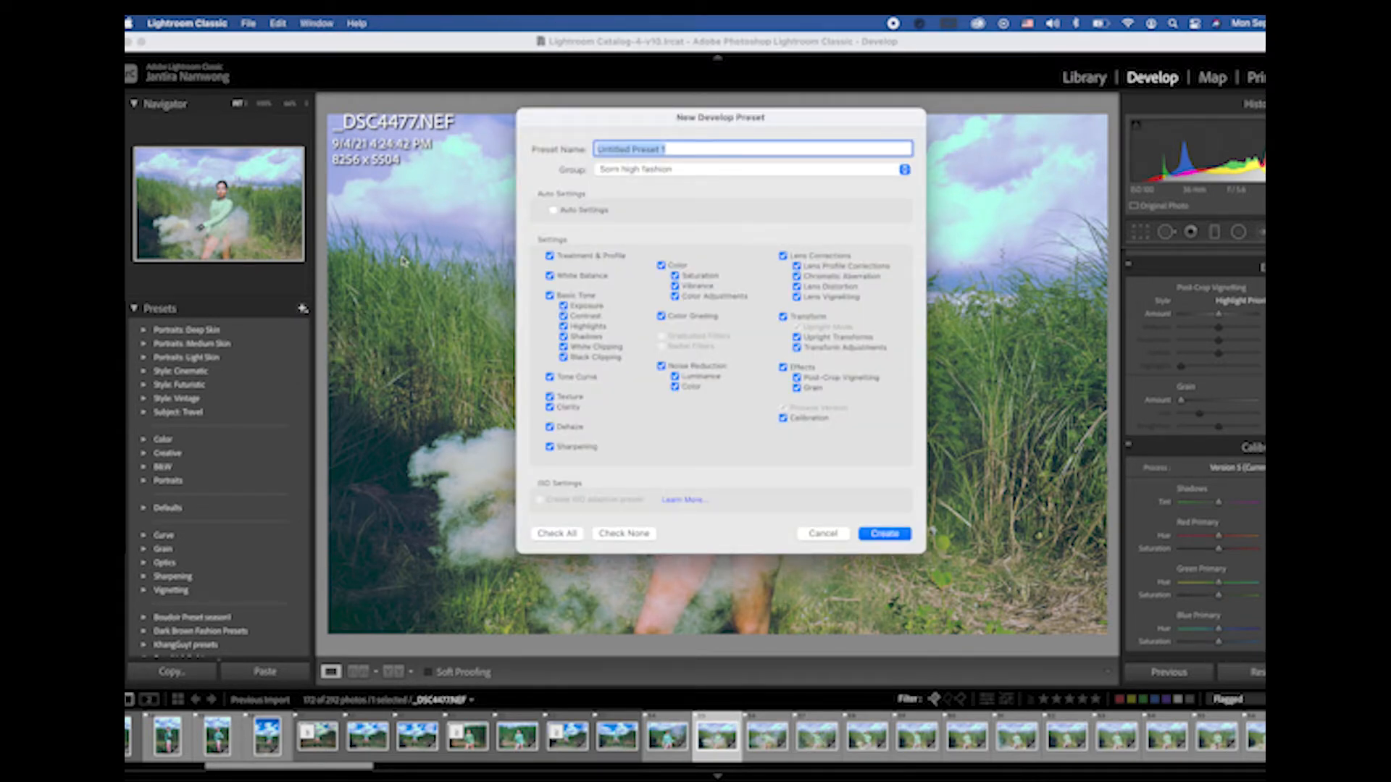
text(Smok)
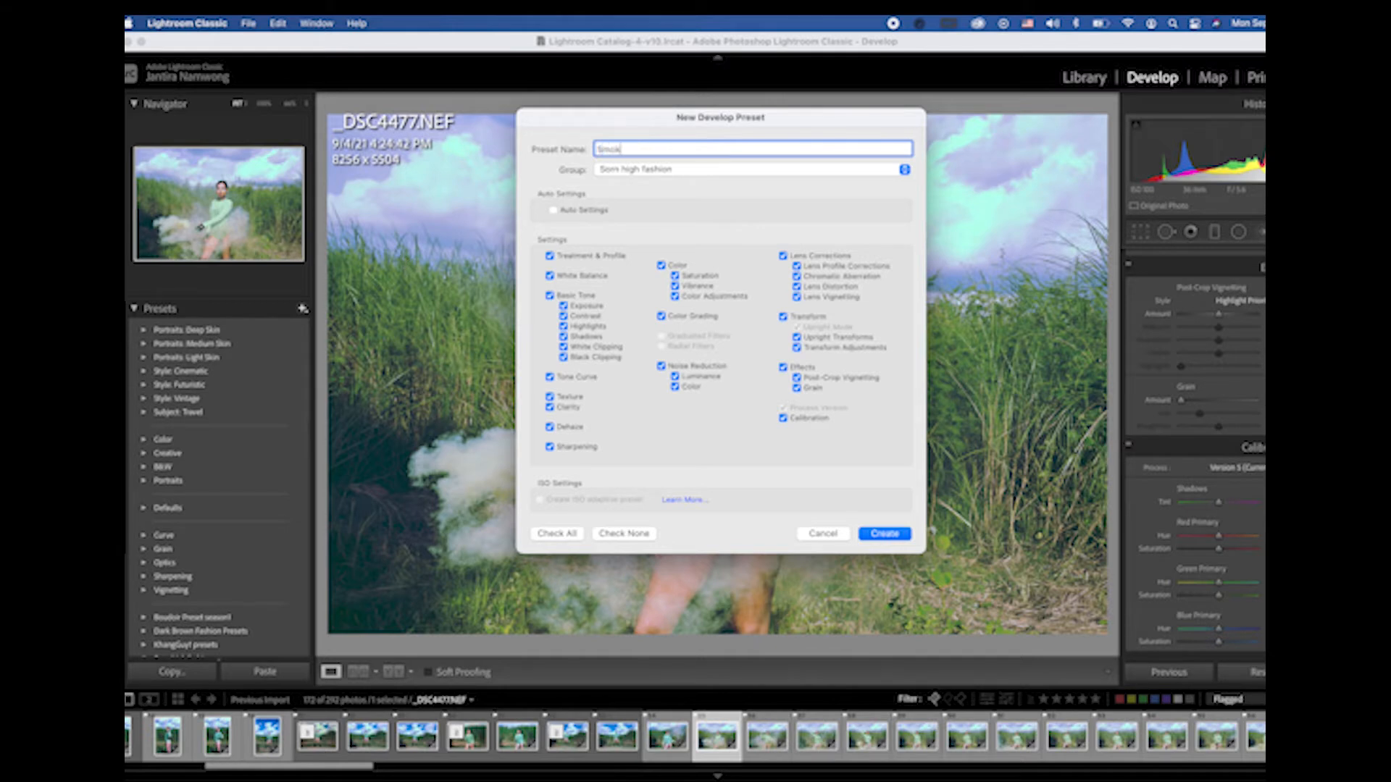
text(e bonb)
text( l)
text(I 1)
key(BackSpace)
text(101)
Step: Create a new preset group called "Smok bomb session II" and assign the preset to it
click(685, 172)
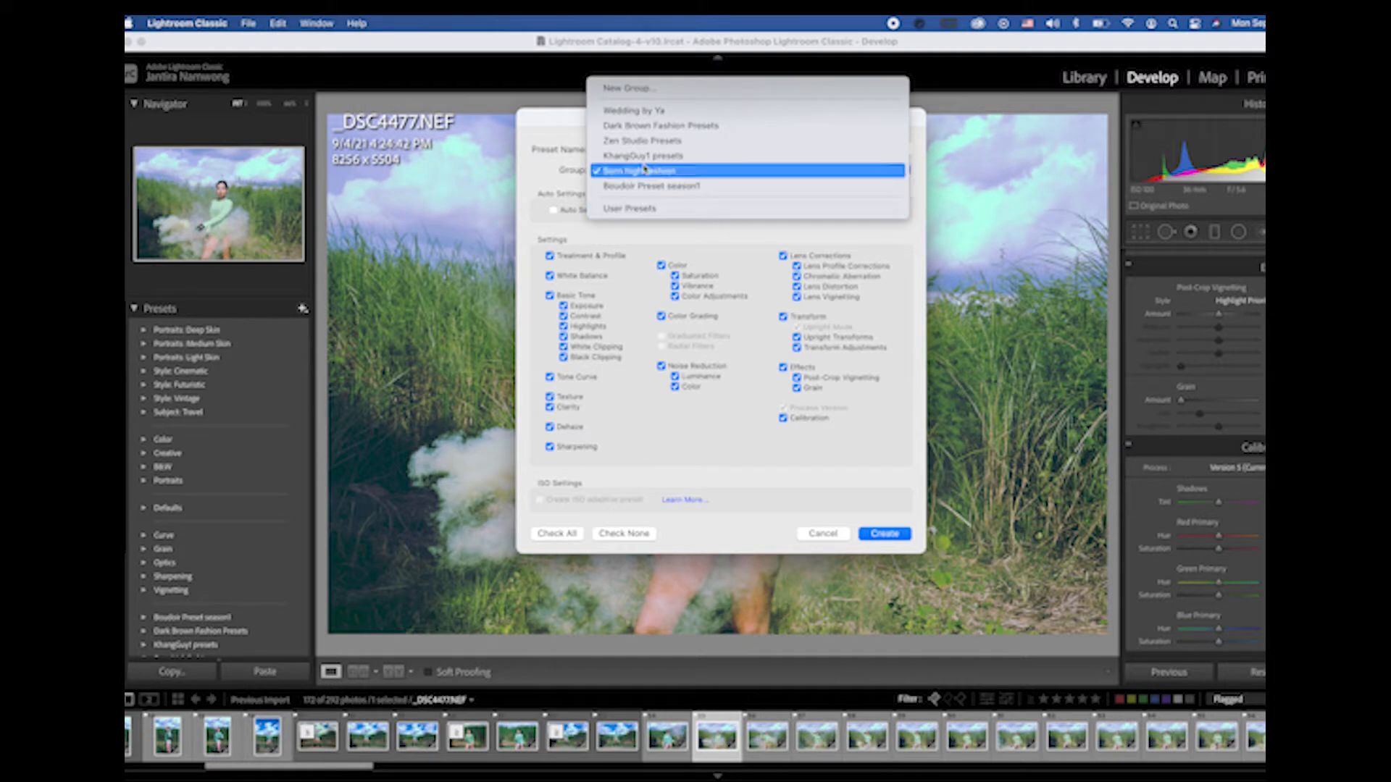
click(635, 89)
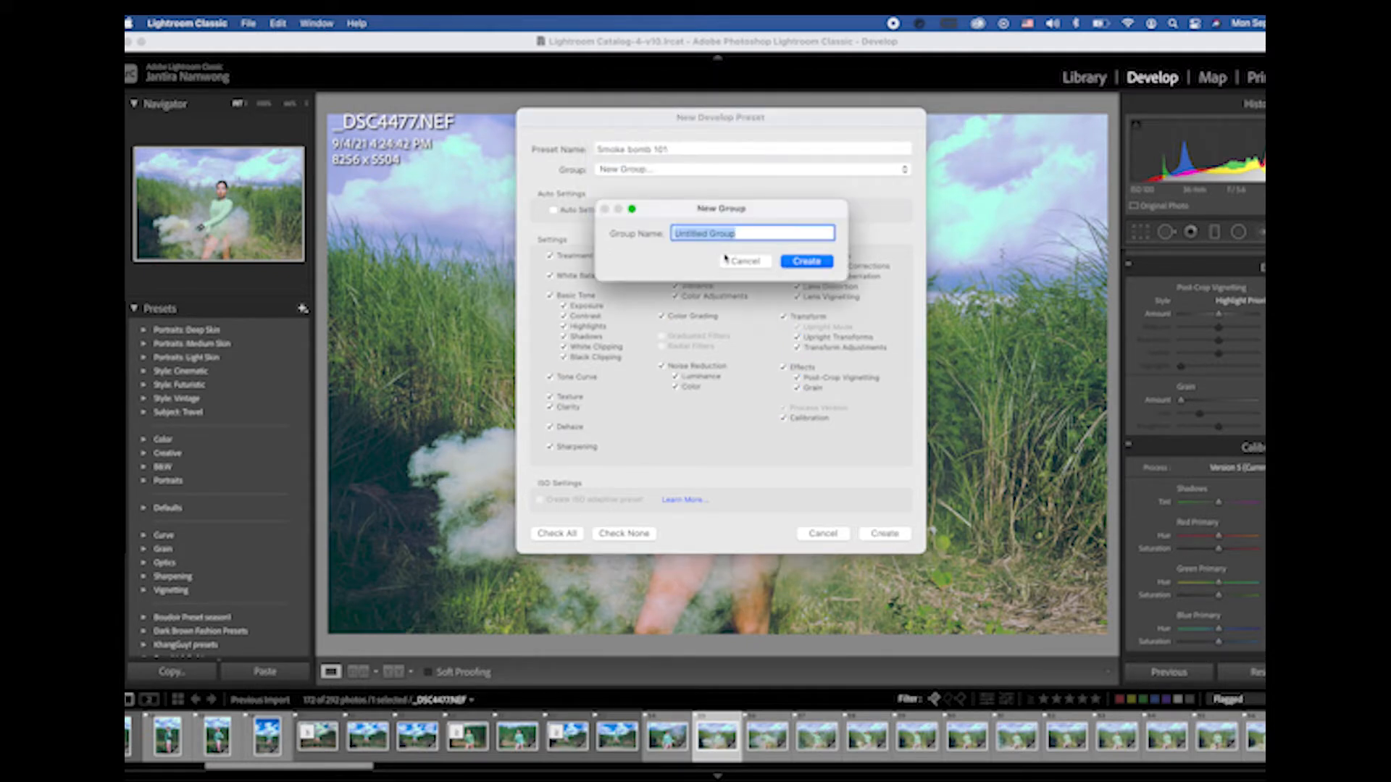
mouse_move(633, 210)
text(Smok bomb session 8)
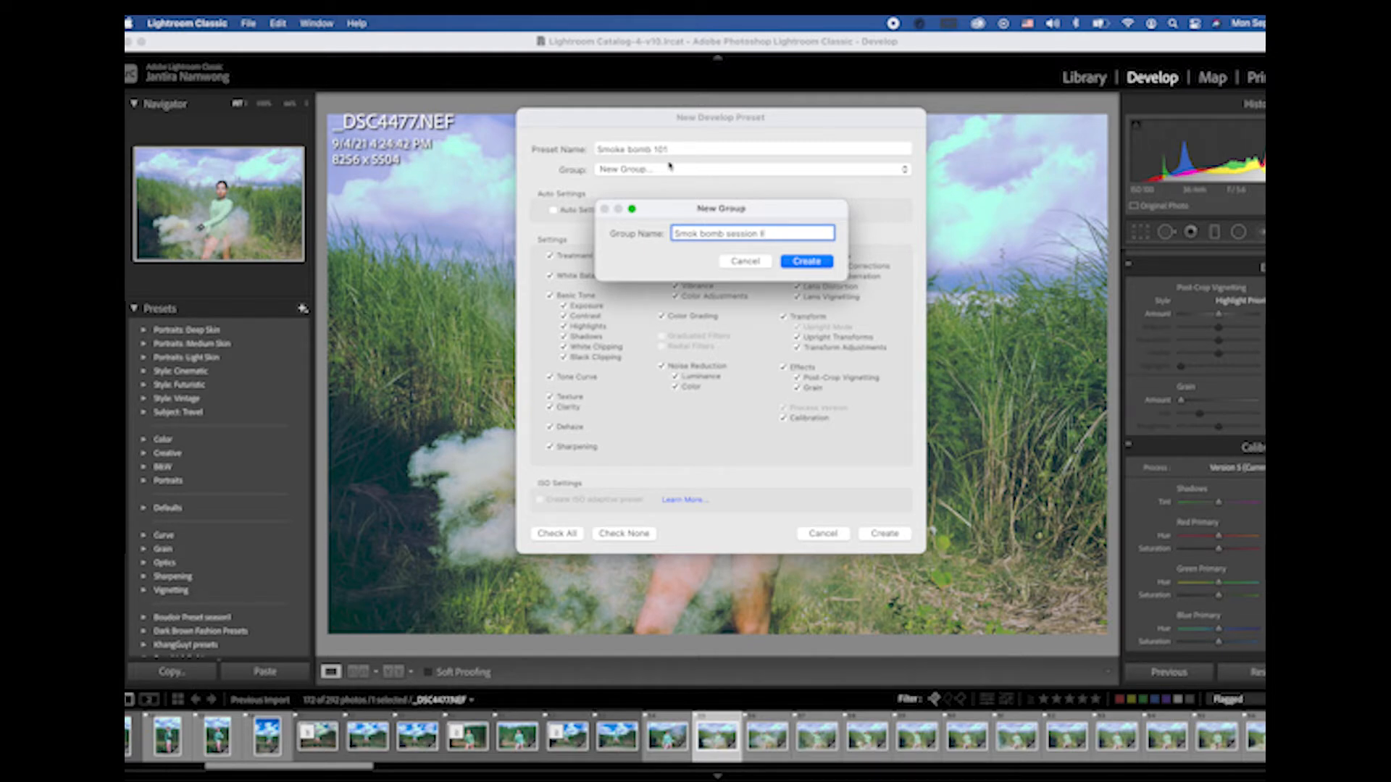
click(806, 261)
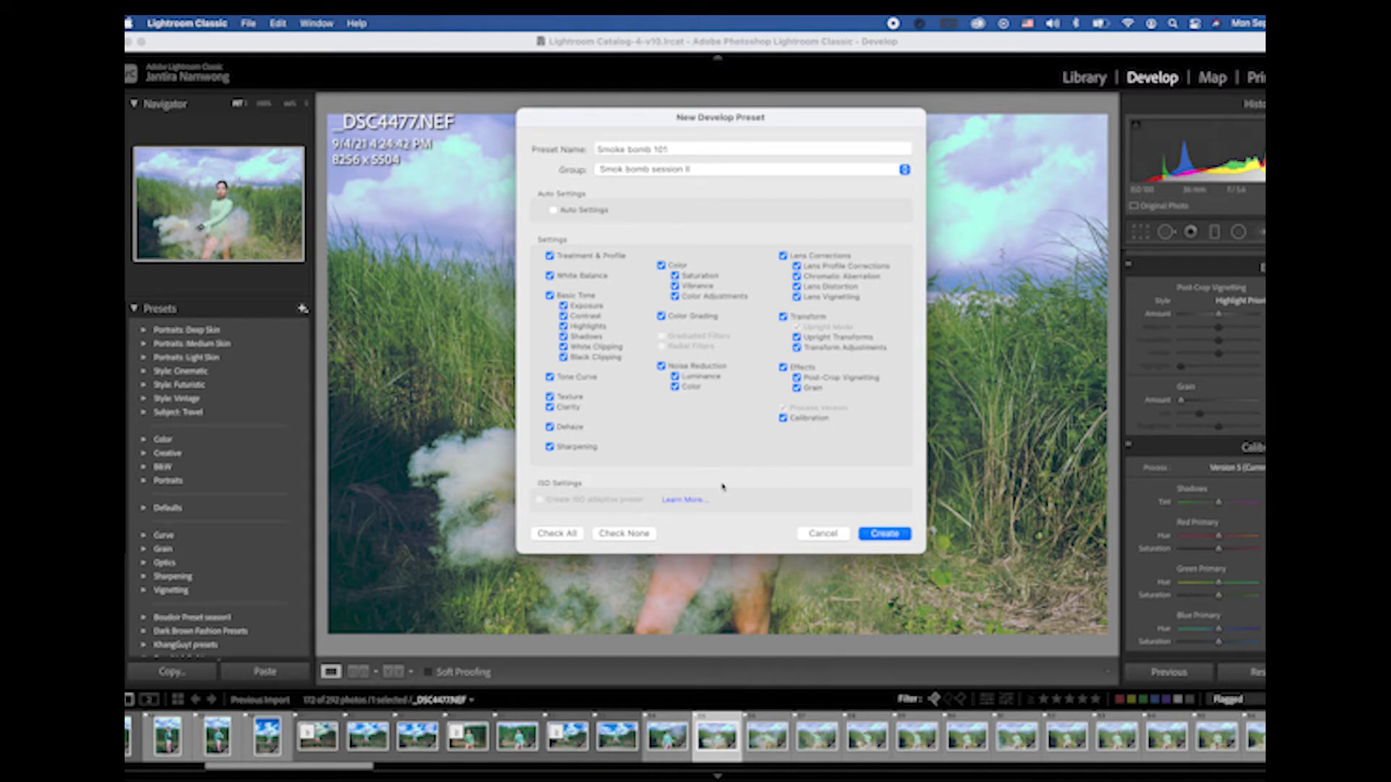
Step: Include all settings in the preset, create it, and expand the Smok bomb session II group
click(558, 534)
click(900, 538)
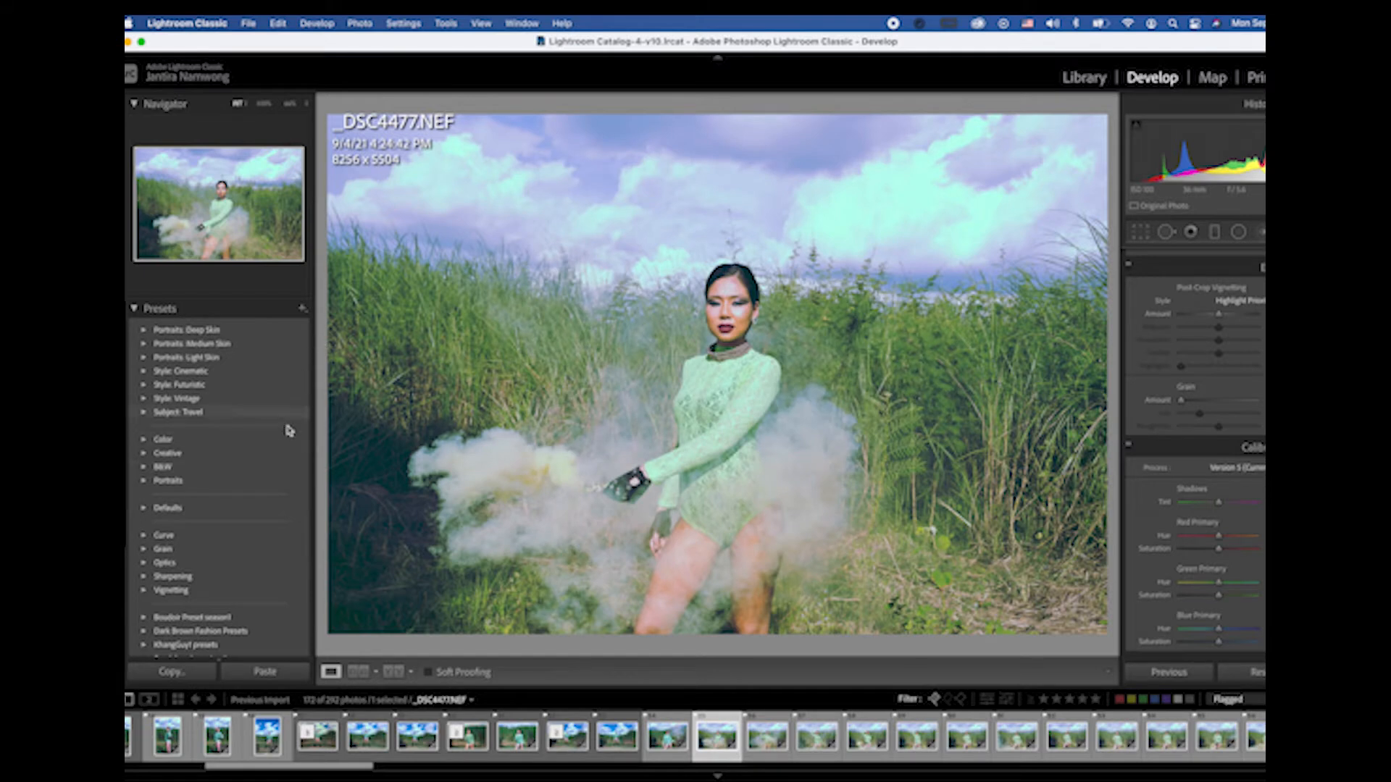
scroll(282, 438, down, 2)
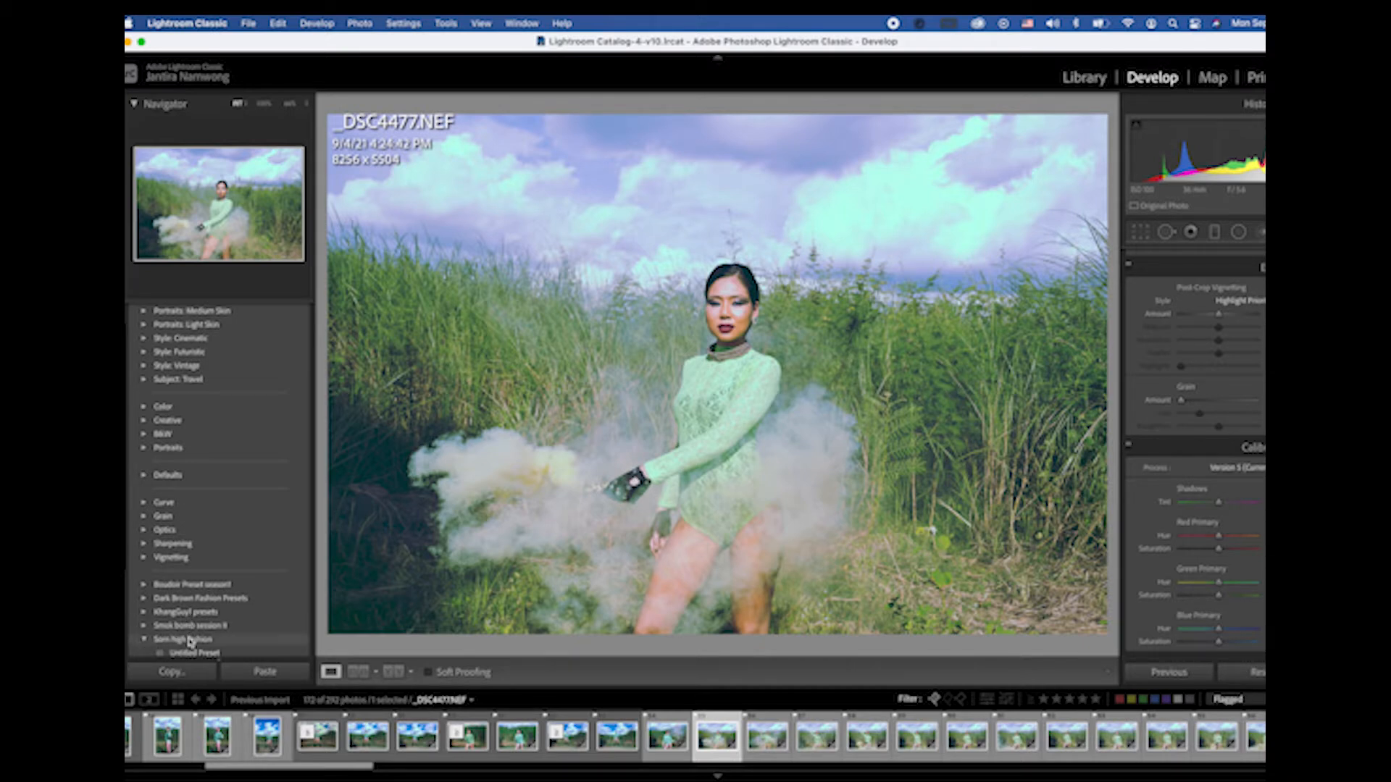
click(143, 627)
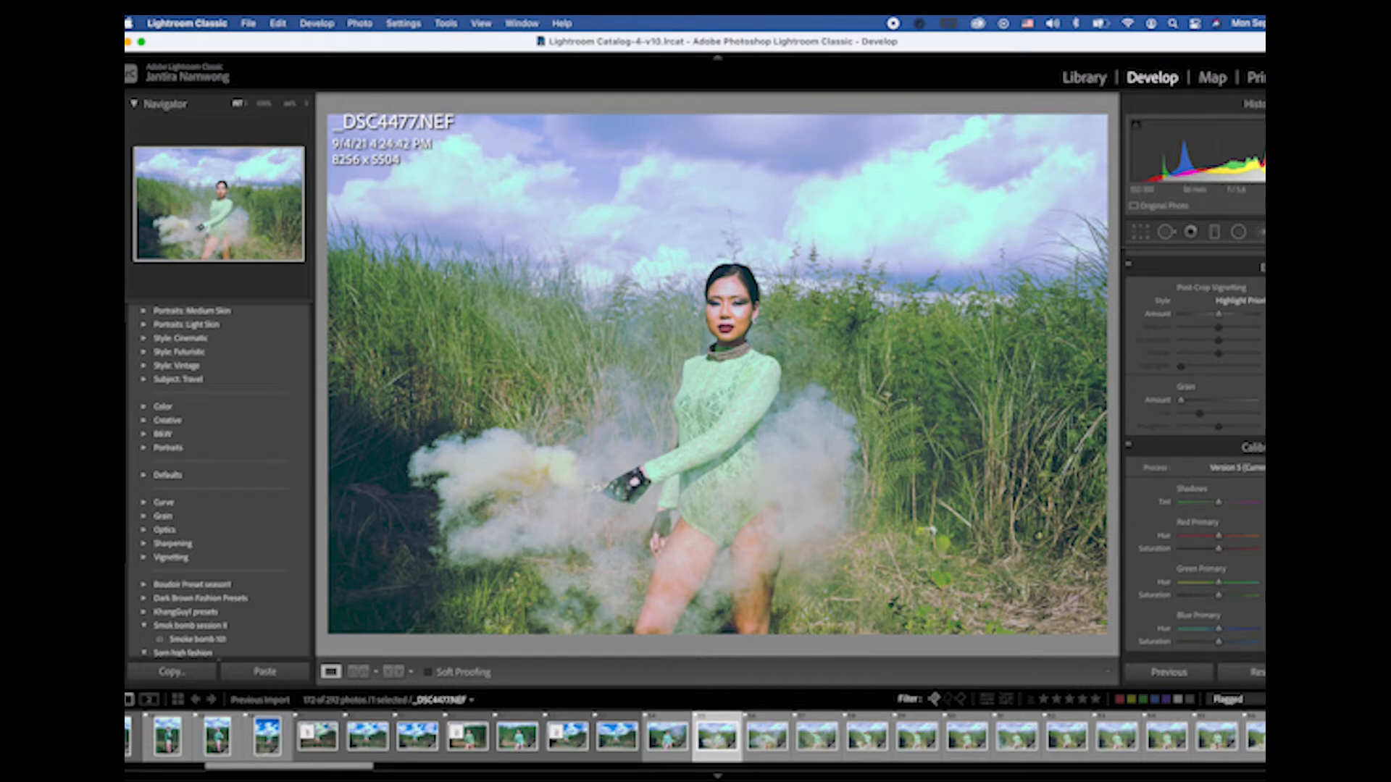
Step: Shift the photo's tint slightly toward magenta and lower the contrast a little
scroll(1195, 457, up, 10)
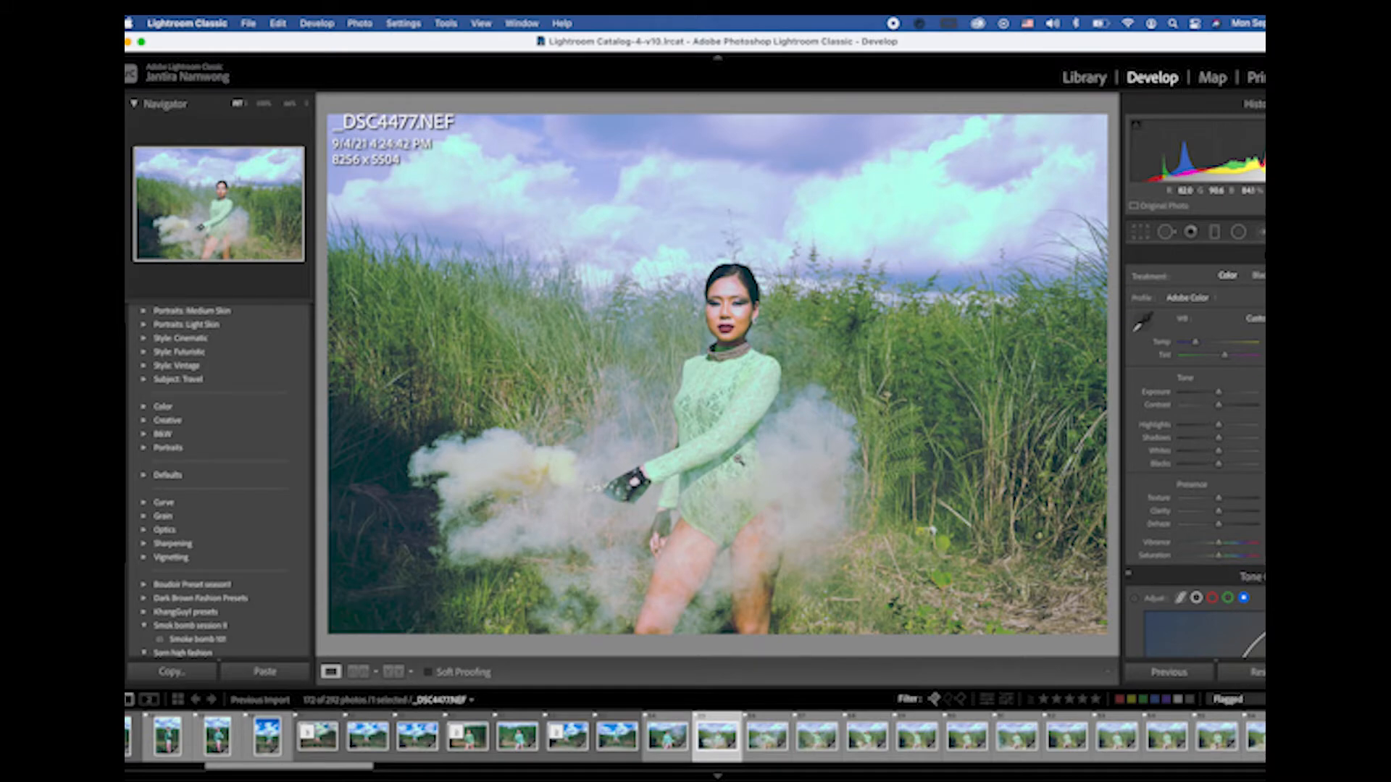
click(741, 317)
click(722, 327)
drag(1225, 357, 1231, 359)
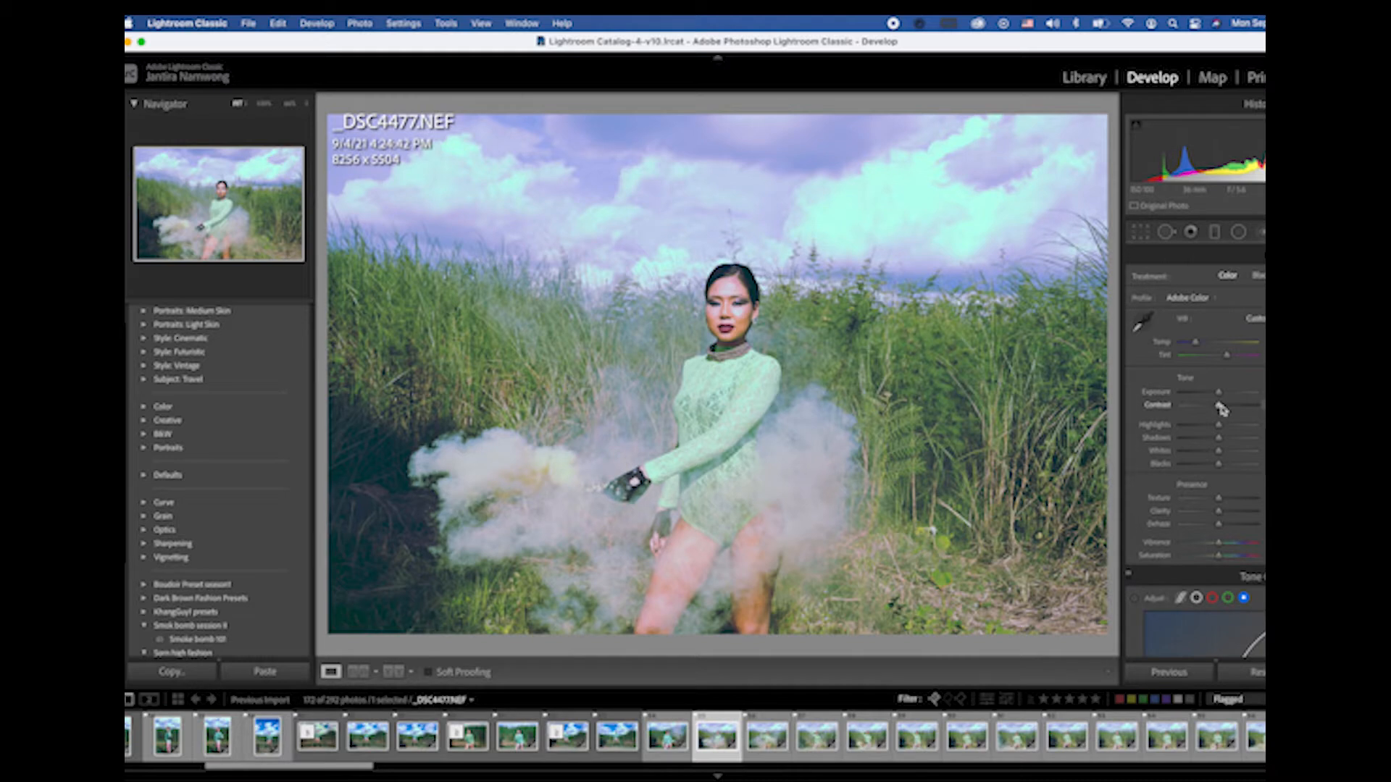
drag(1220, 408, 1214, 411)
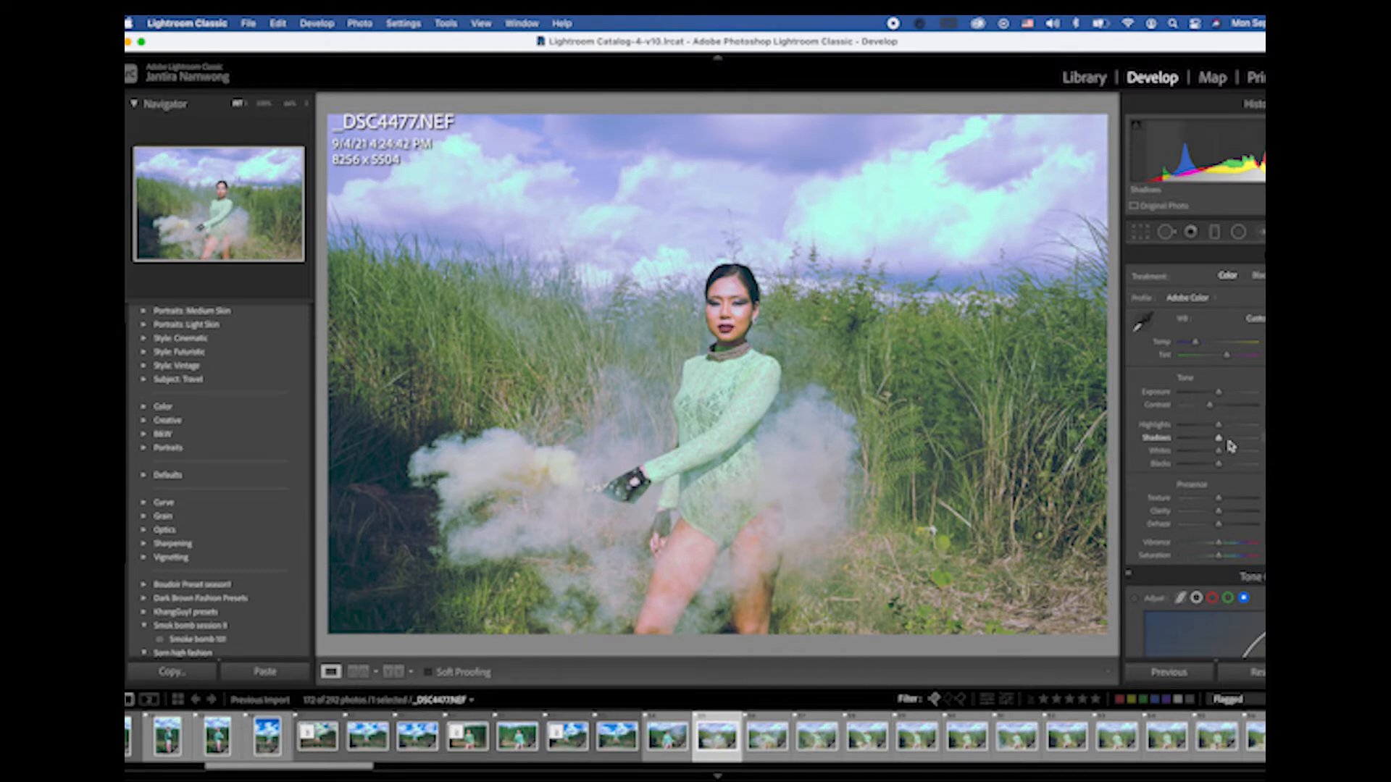
Step: Lower the highlights, shadows and blacks moderately and raise the whites in the basic tone settings
drag(1219, 430, 1205, 431)
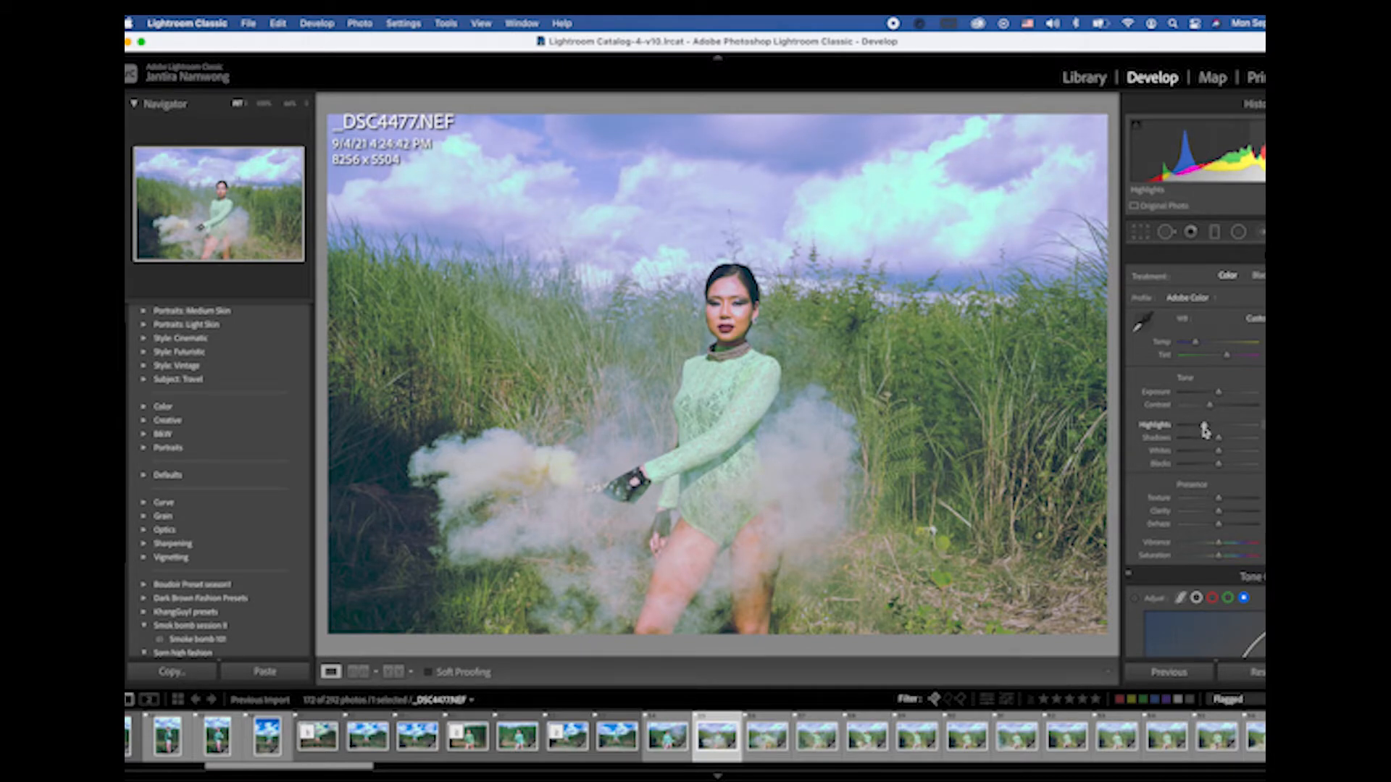
mouse_move(1219, 439)
mouse_down()
mouse_move(1254, 461)
mouse_move(1208, 452)
mouse_up()
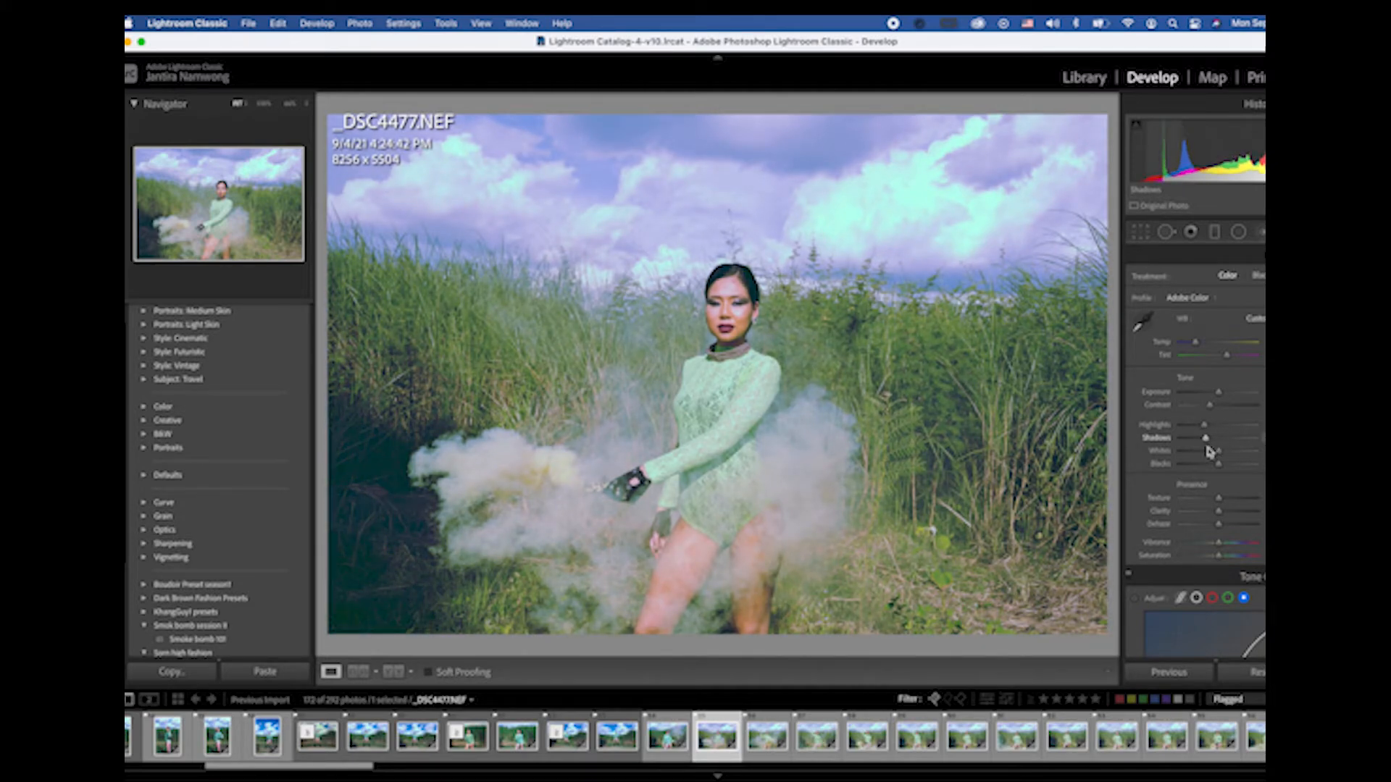
drag(1210, 452, 1215, 452)
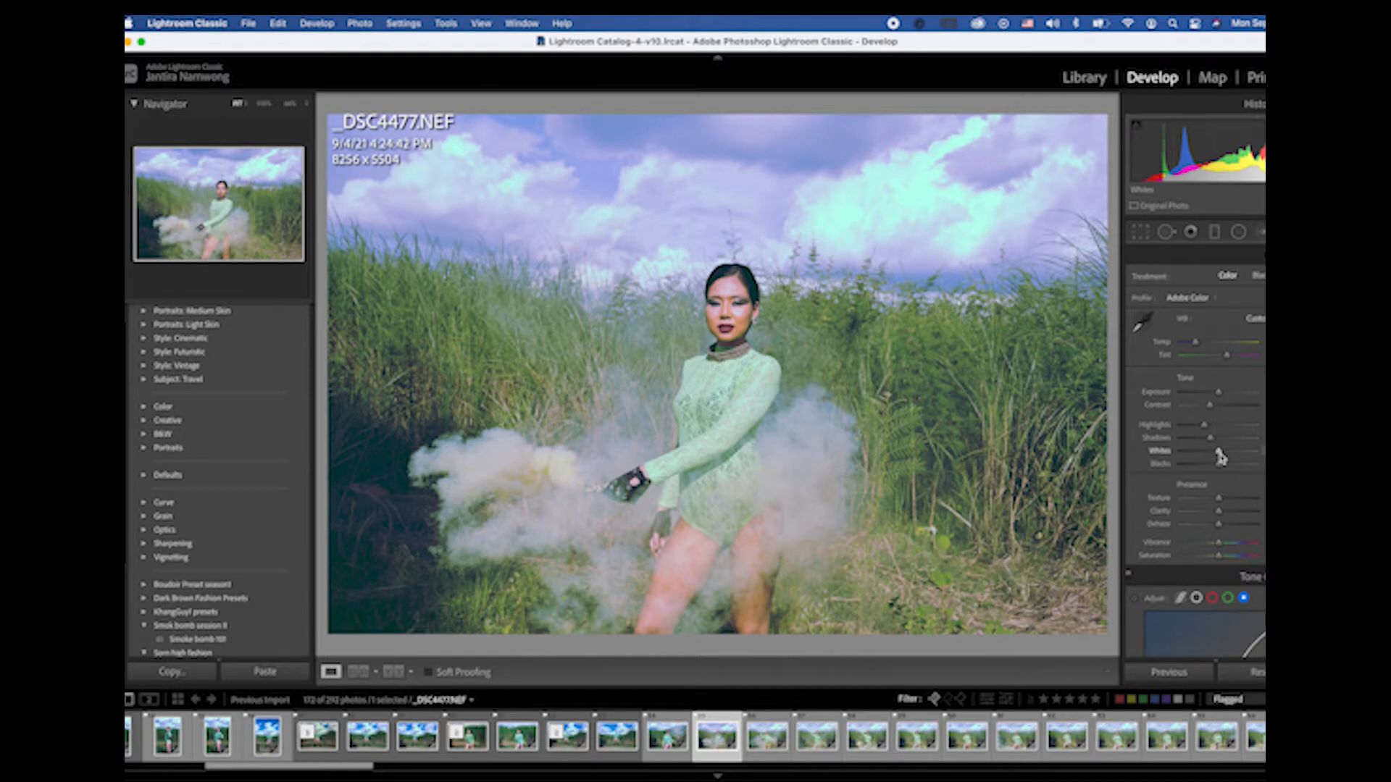
drag(1220, 455, 1235, 460)
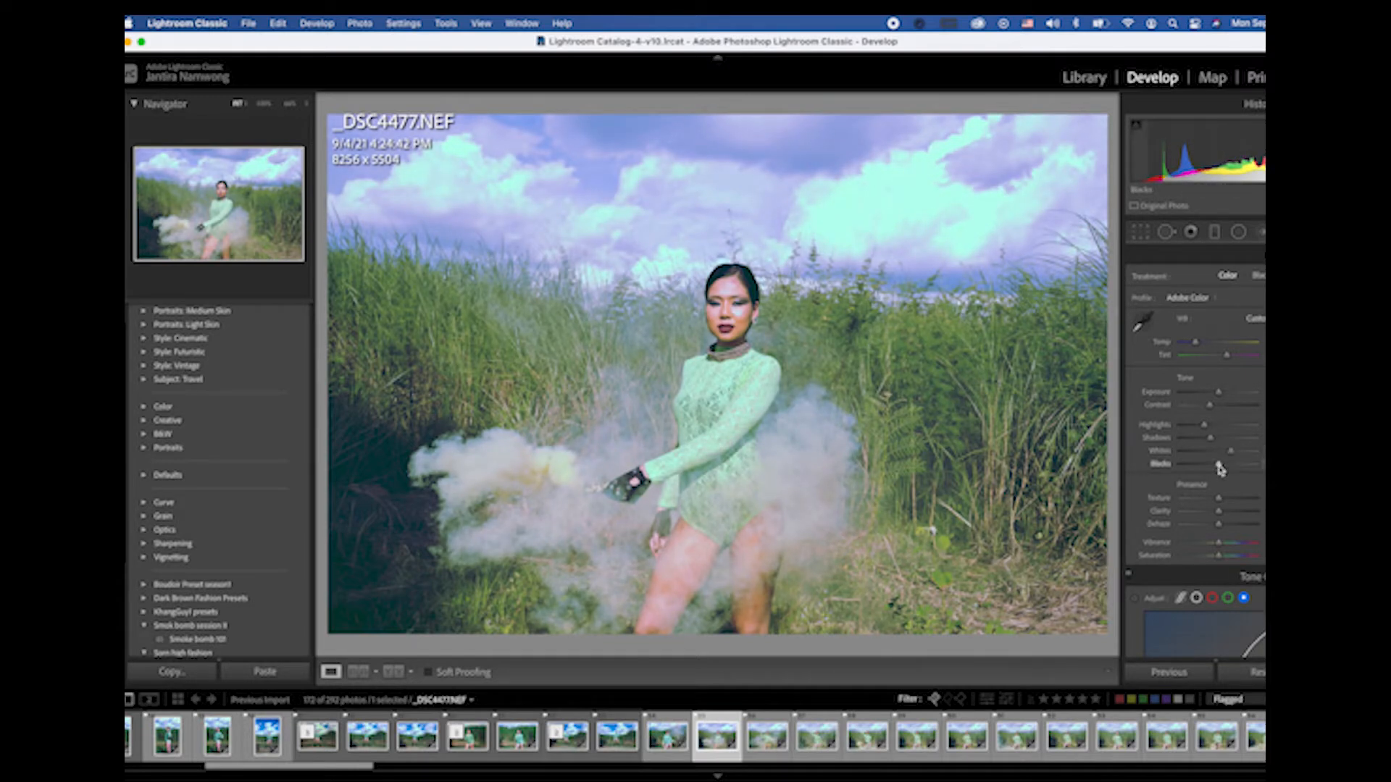
drag(1221, 469, 1212, 472)
drag(1211, 469, 1210, 470)
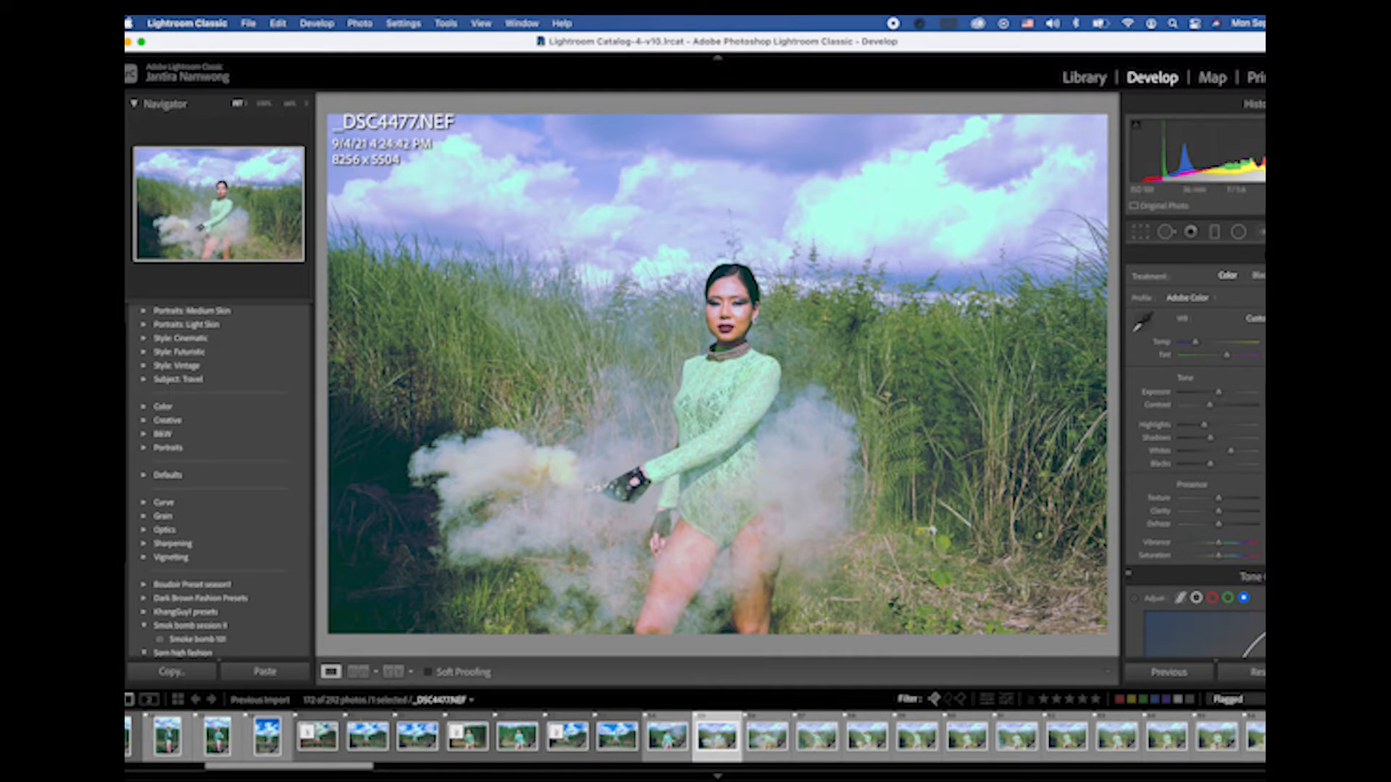
Step: Raise the clarity and vibrance slightly and reduce the overall saturation a little
scroll(1257, 343, down, 5)
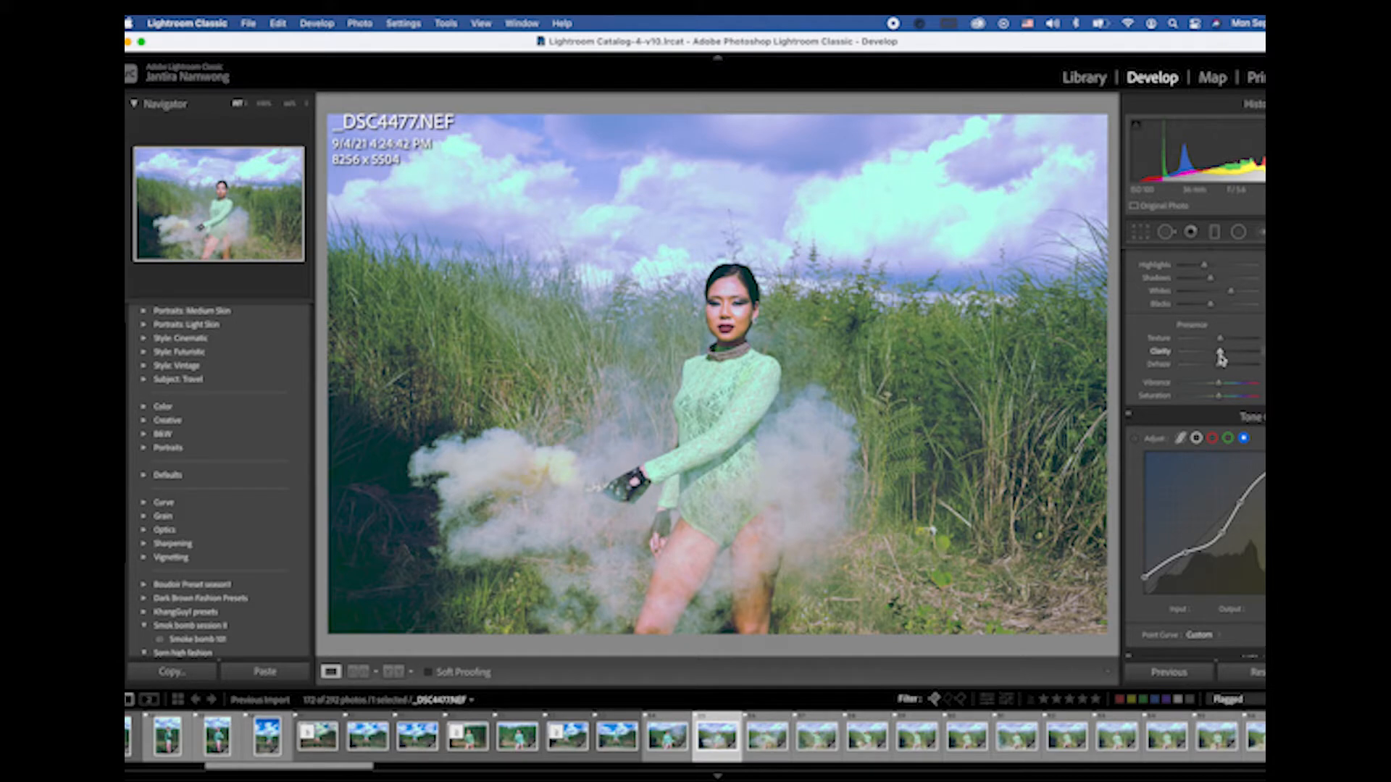
drag(1219, 360, 1221, 362)
drag(1220, 387, 1225, 387)
drag(1218, 397, 1215, 399)
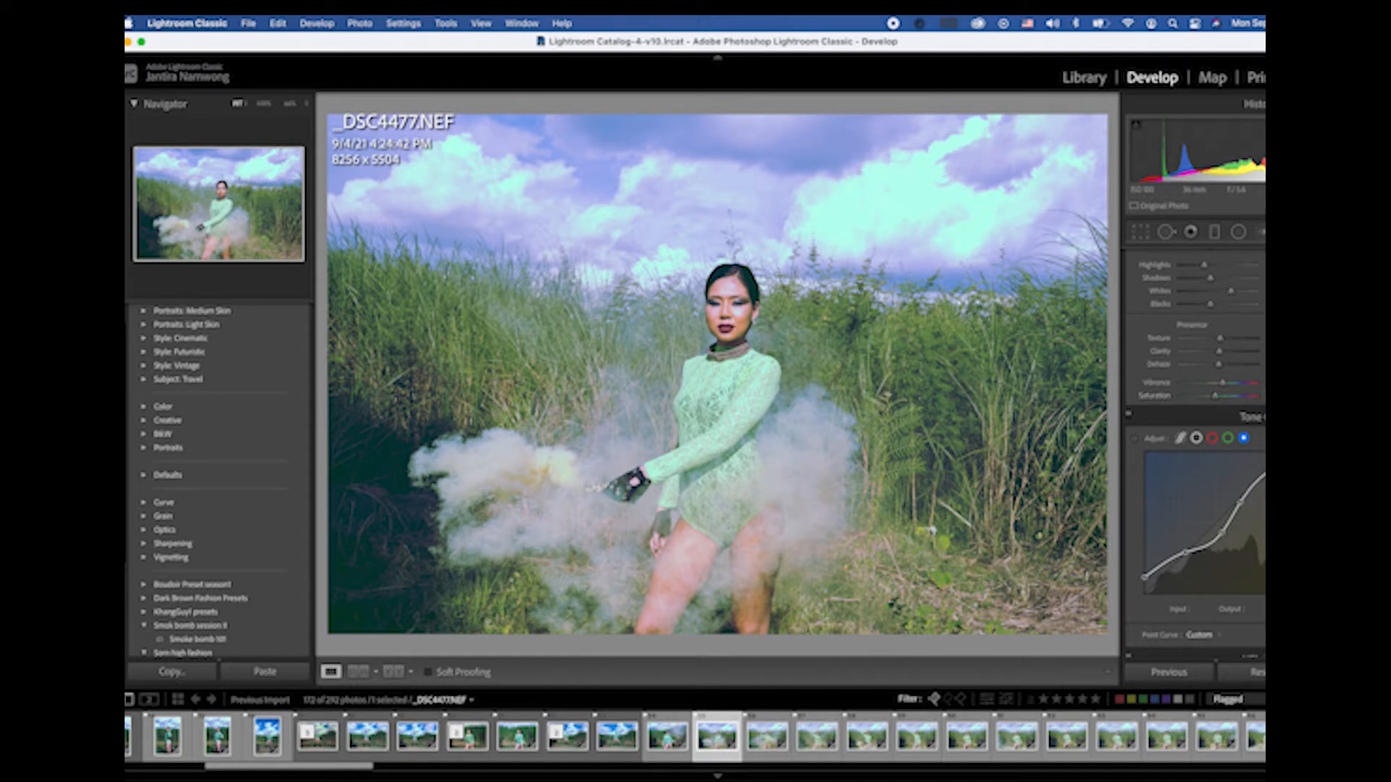
Step: Reshape the RGB point curve by lowering the darker tones and setting the upper point to input 186, output 189
scroll(1218, 377, down, 5)
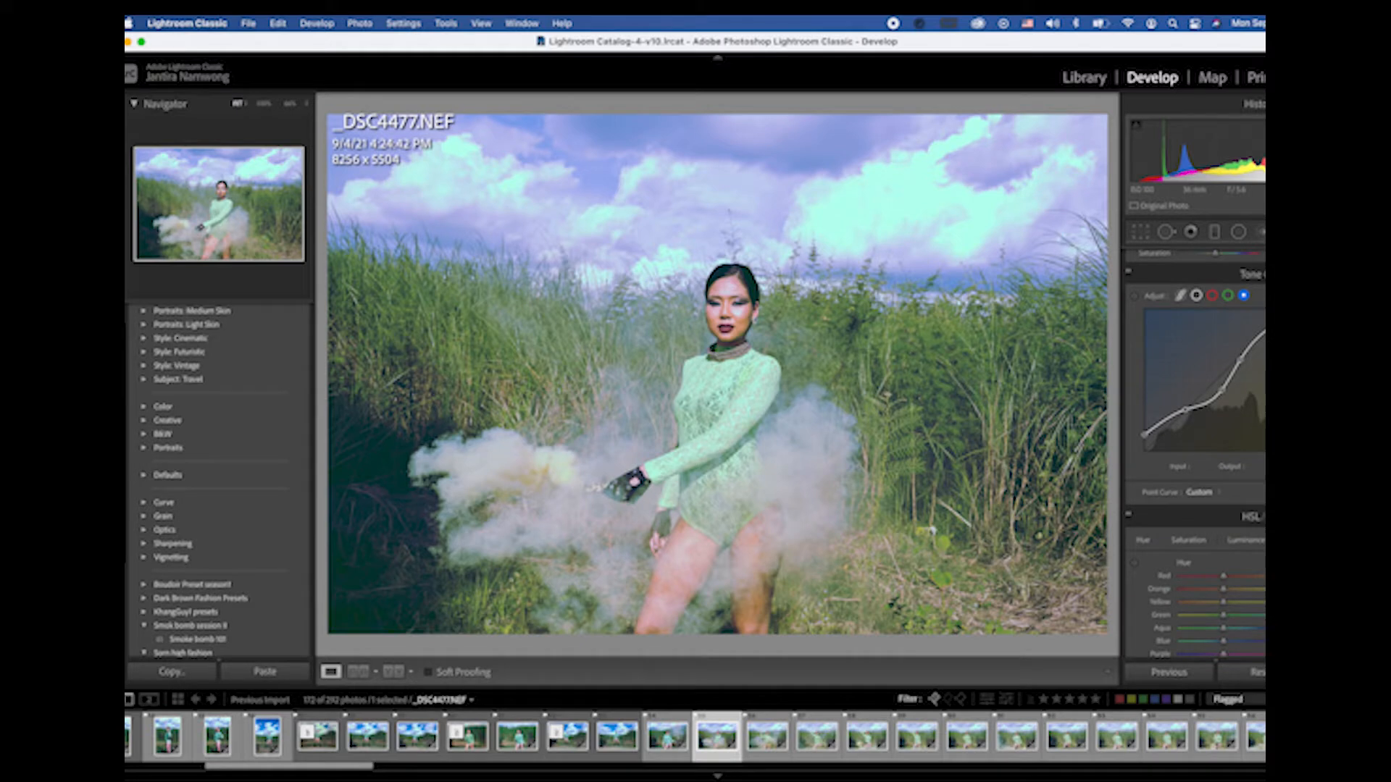
click(1182, 297)
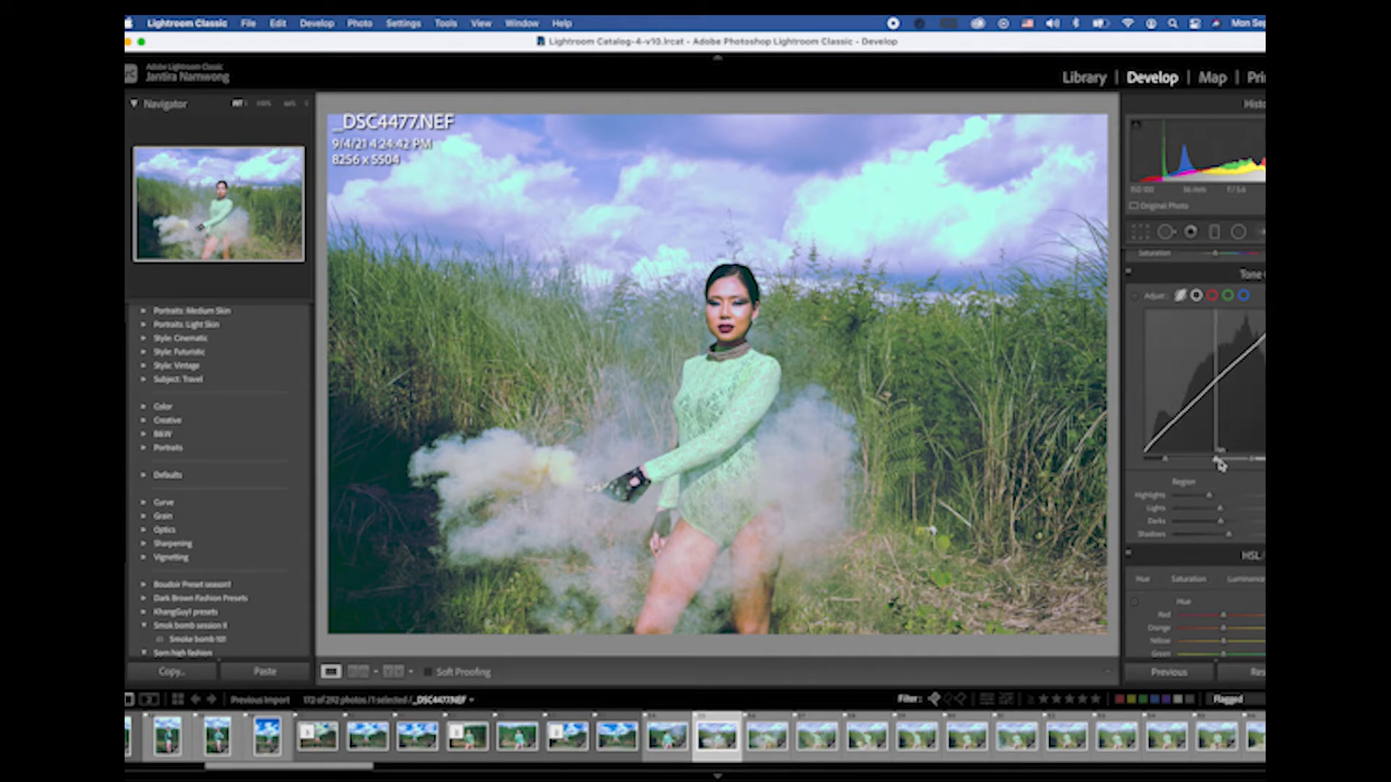
drag(1217, 464, 1257, 467)
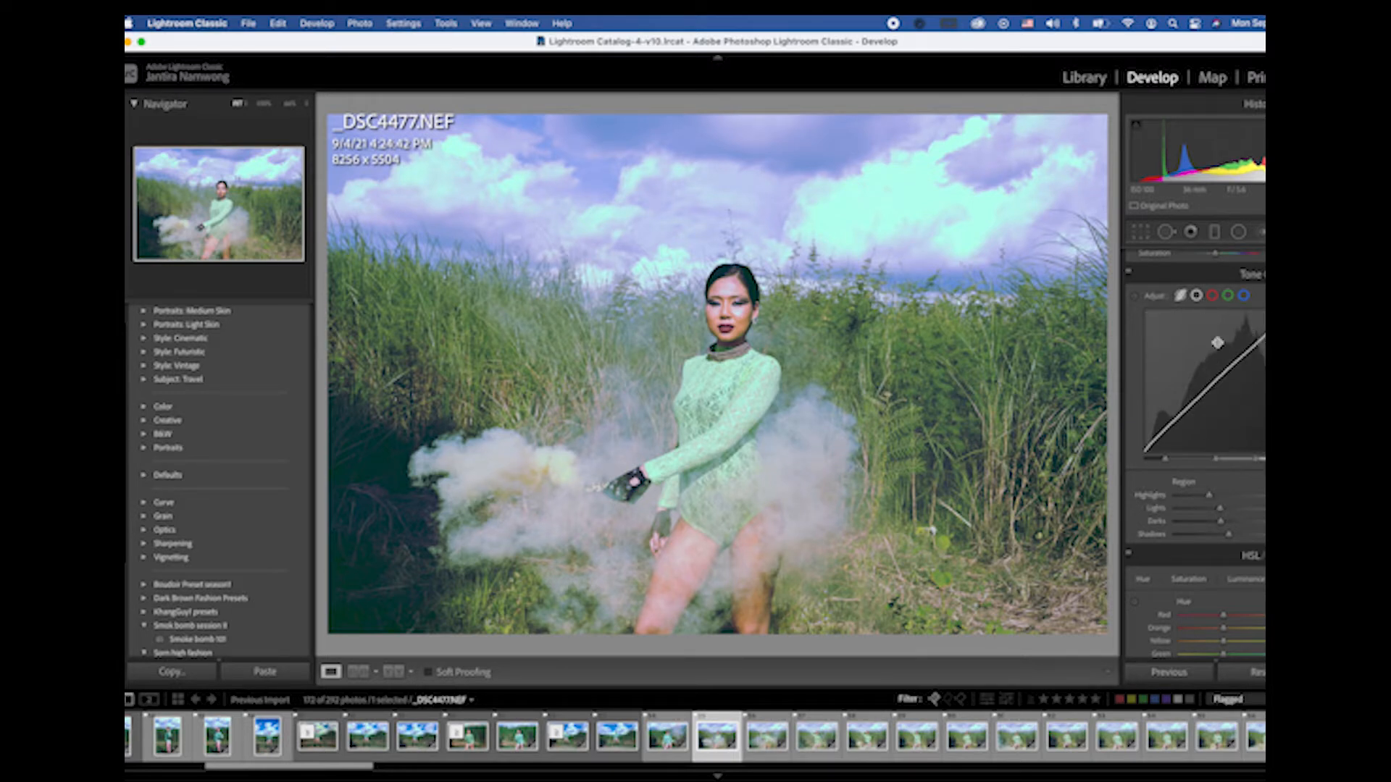
click(1197, 296)
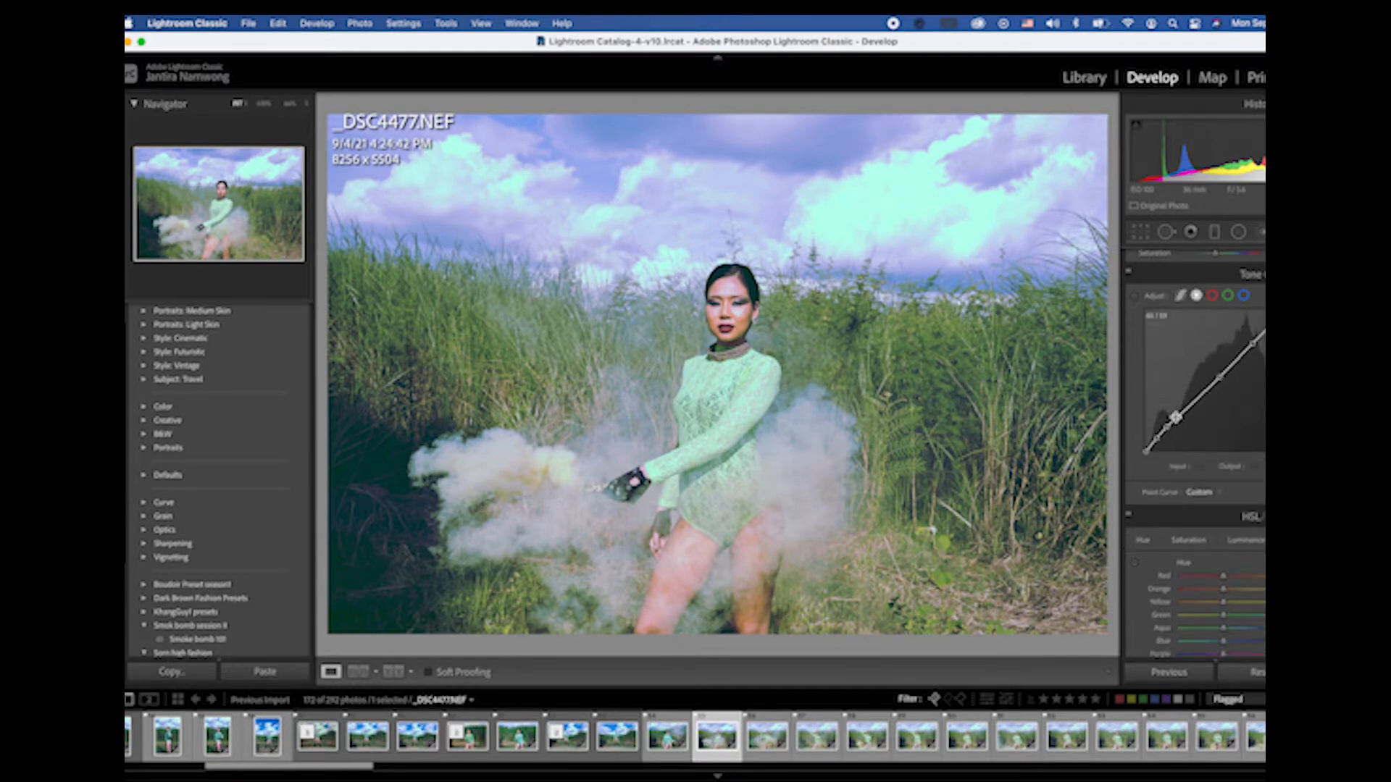
drag(1176, 415, 1181, 421)
drag(1181, 418, 1251, 349)
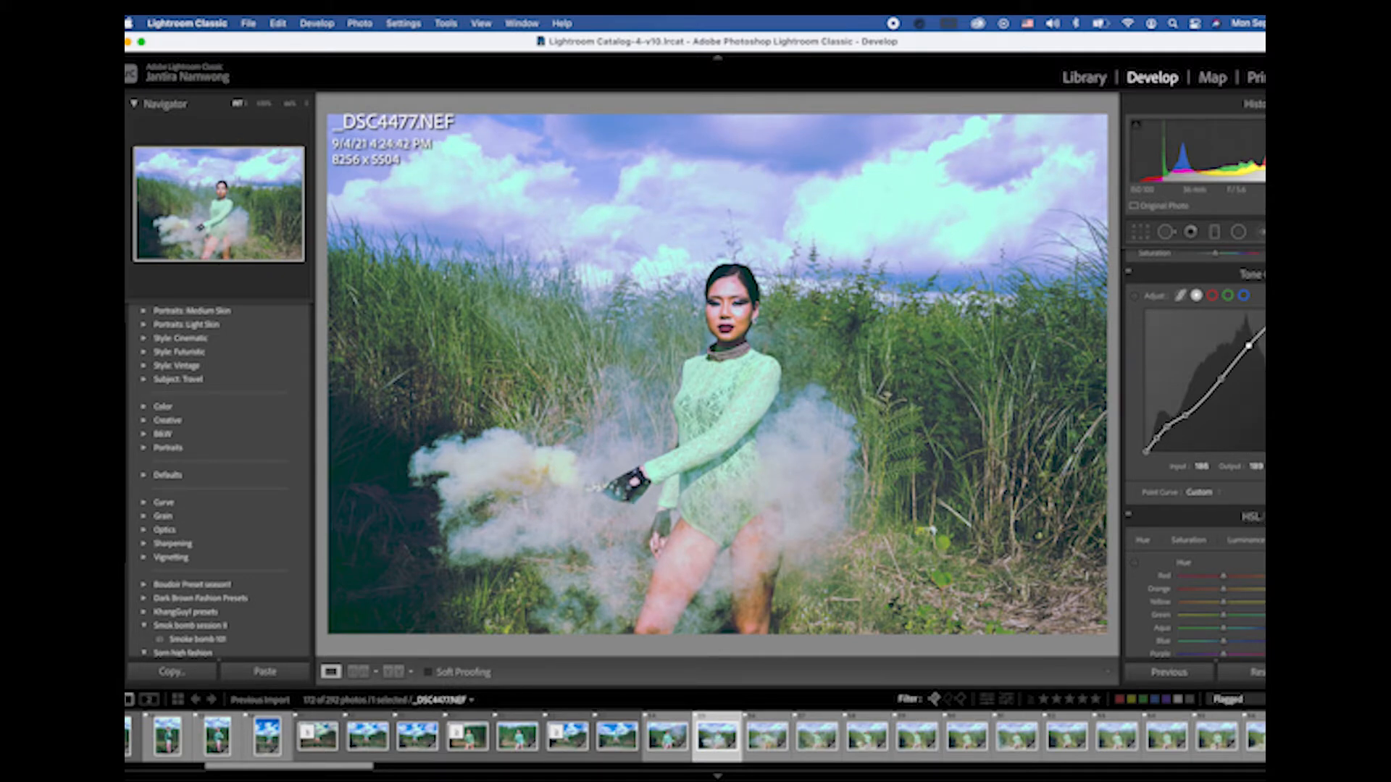
Step: Adjust the HSL hues: raise red, orange, green, aqua and blue, and lower yellow and magenta
scroll(1196, 449, down, 5)
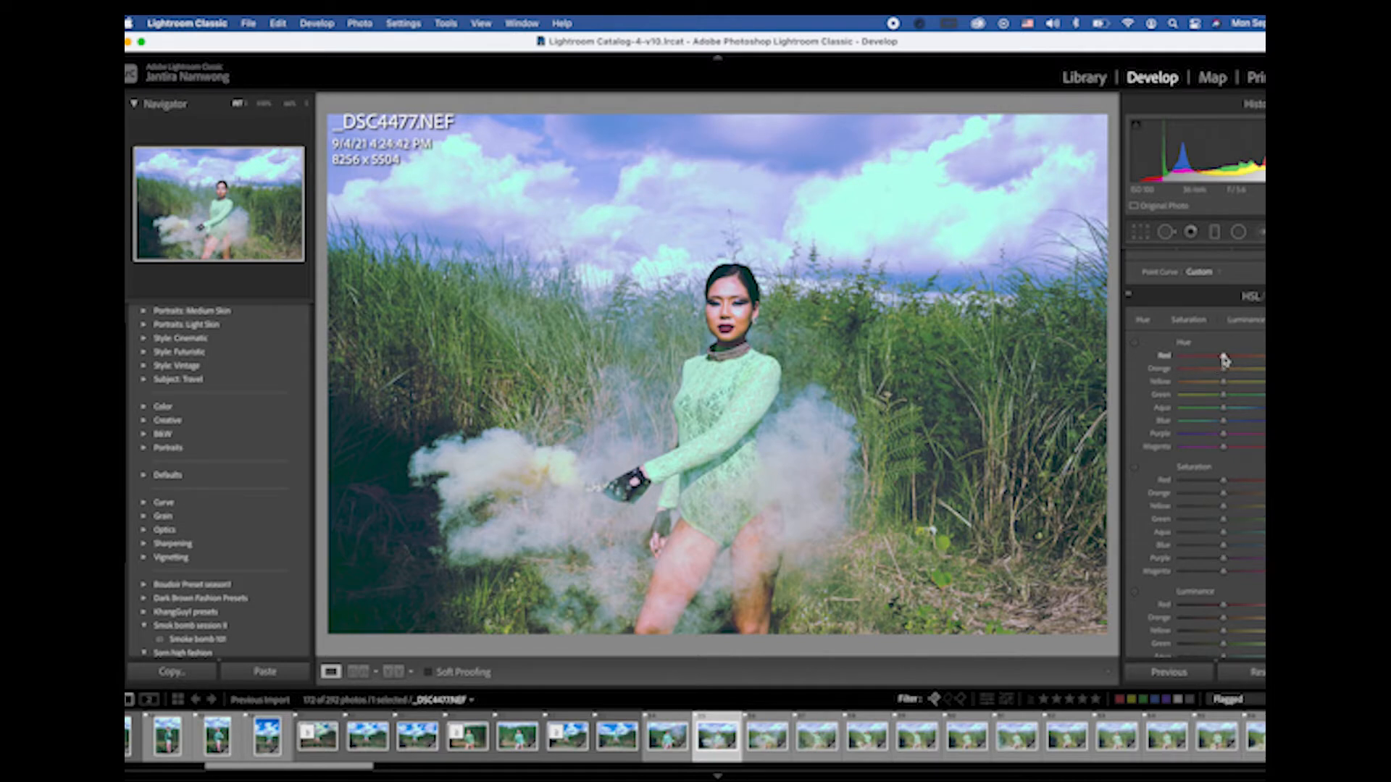
drag(1223, 360, 1230, 363)
drag(1224, 371, 1243, 376)
drag(1224, 388, 1215, 387)
drag(1225, 399, 1246, 400)
drag(1249, 403, 1250, 397)
drag(1221, 414, 1243, 419)
drag(1245, 411, 1254, 418)
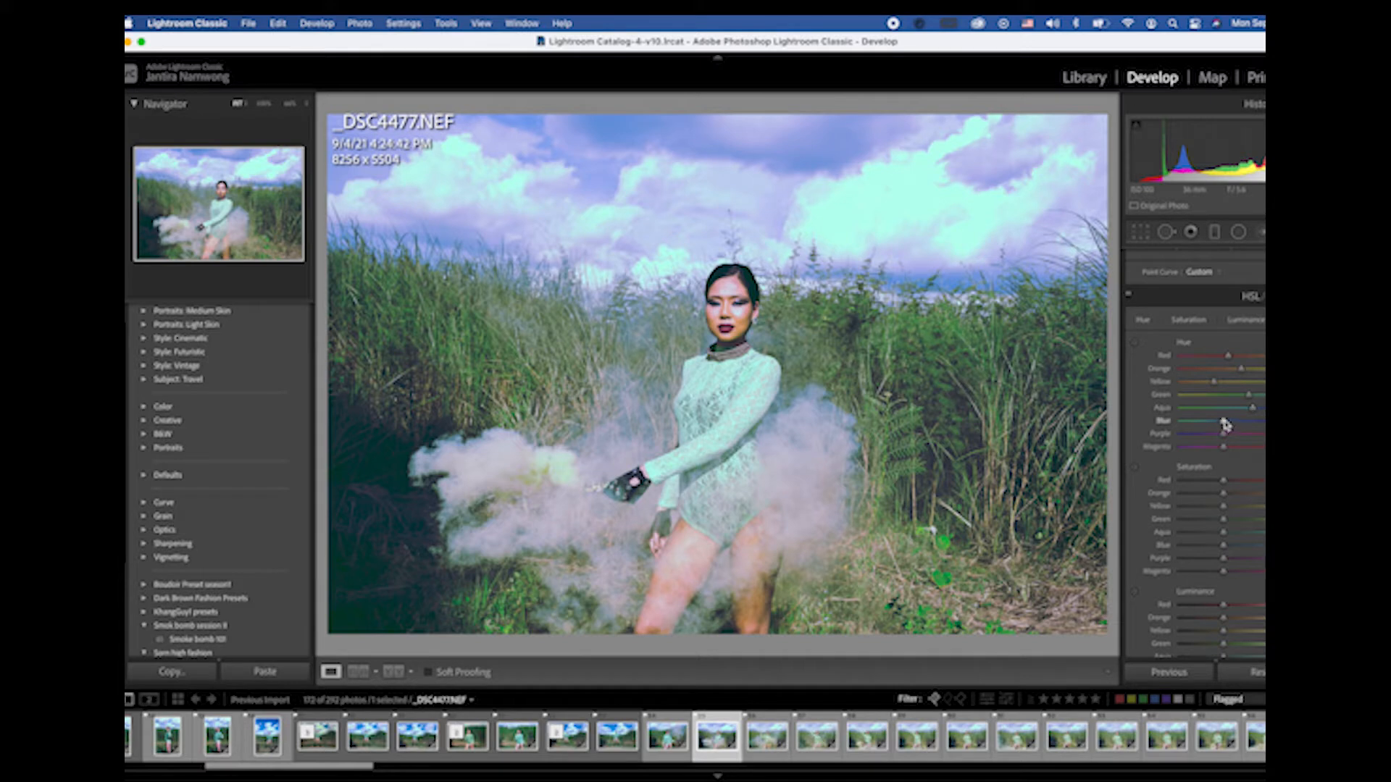
drag(1224, 425, 1228, 426)
drag(1225, 450, 1218, 452)
Step: Adjust the HSL saturation: lower red, orange, yellow and blue, and raise green, aqua and purple
drag(1224, 484, 1214, 484)
drag(1226, 511, 1215, 512)
drag(1223, 522, 1249, 529)
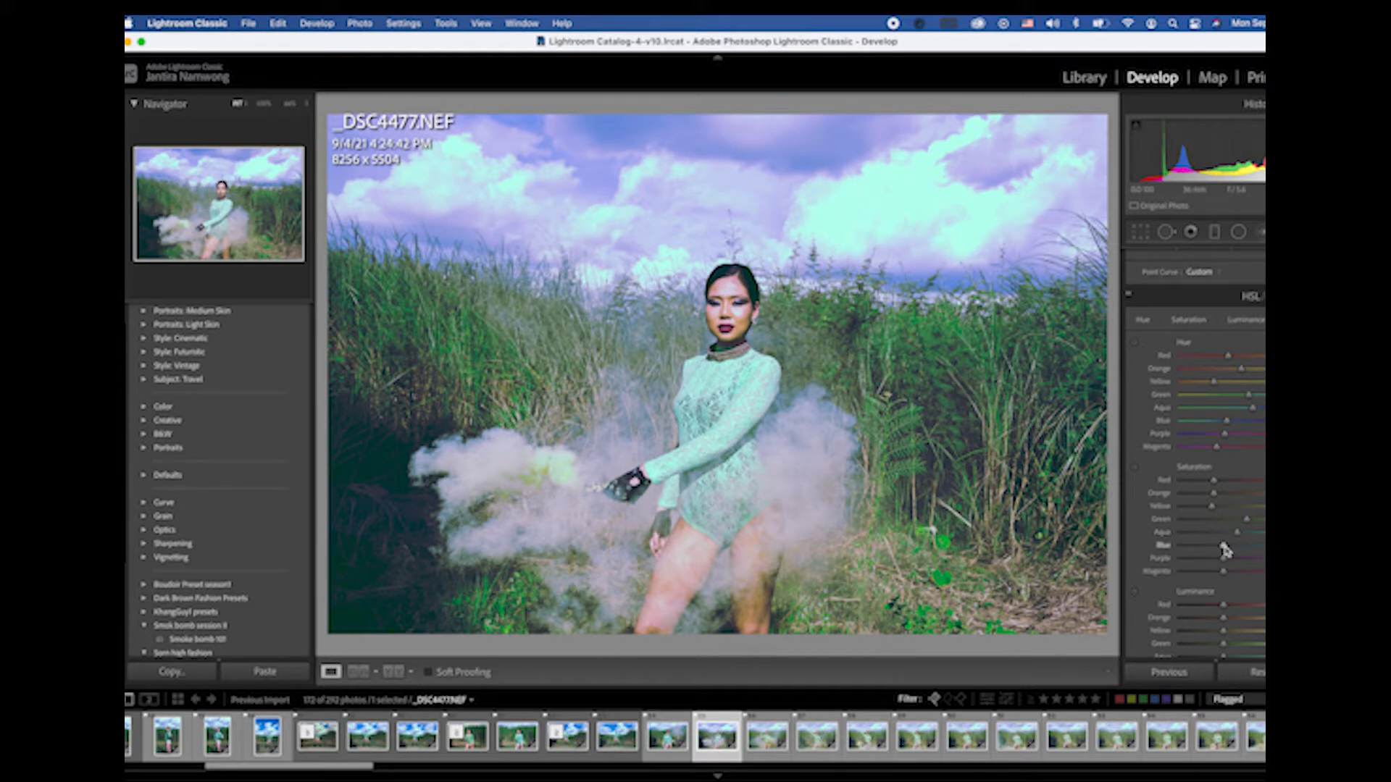
drag(1220, 550, 1222, 552)
drag(1216, 544, 1217, 552)
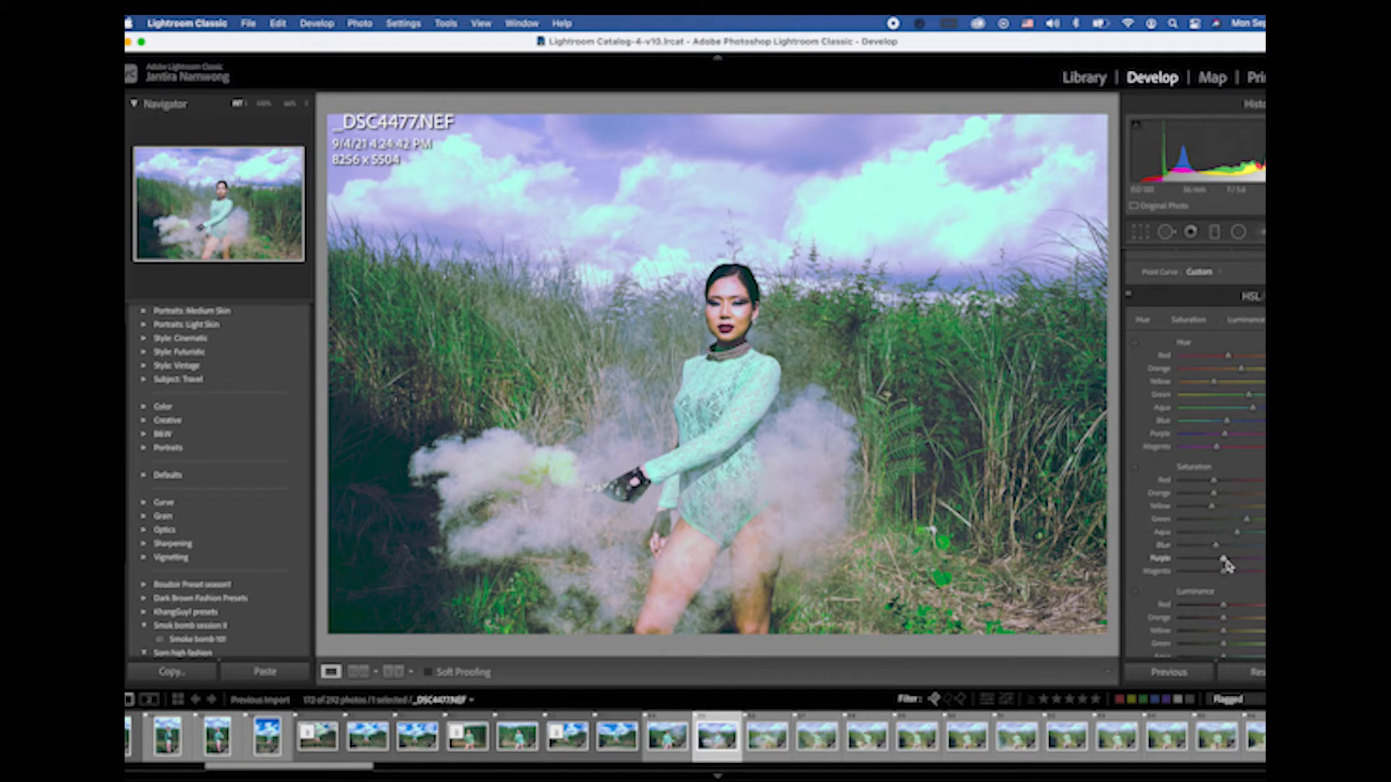
drag(1224, 563, 1246, 565)
Step: Adjust the HSL luminance: brighten red, orange and magenta, darken green strongly, and darken yellow, aqua and blue slightly
scroll(1195, 455, down, 6)
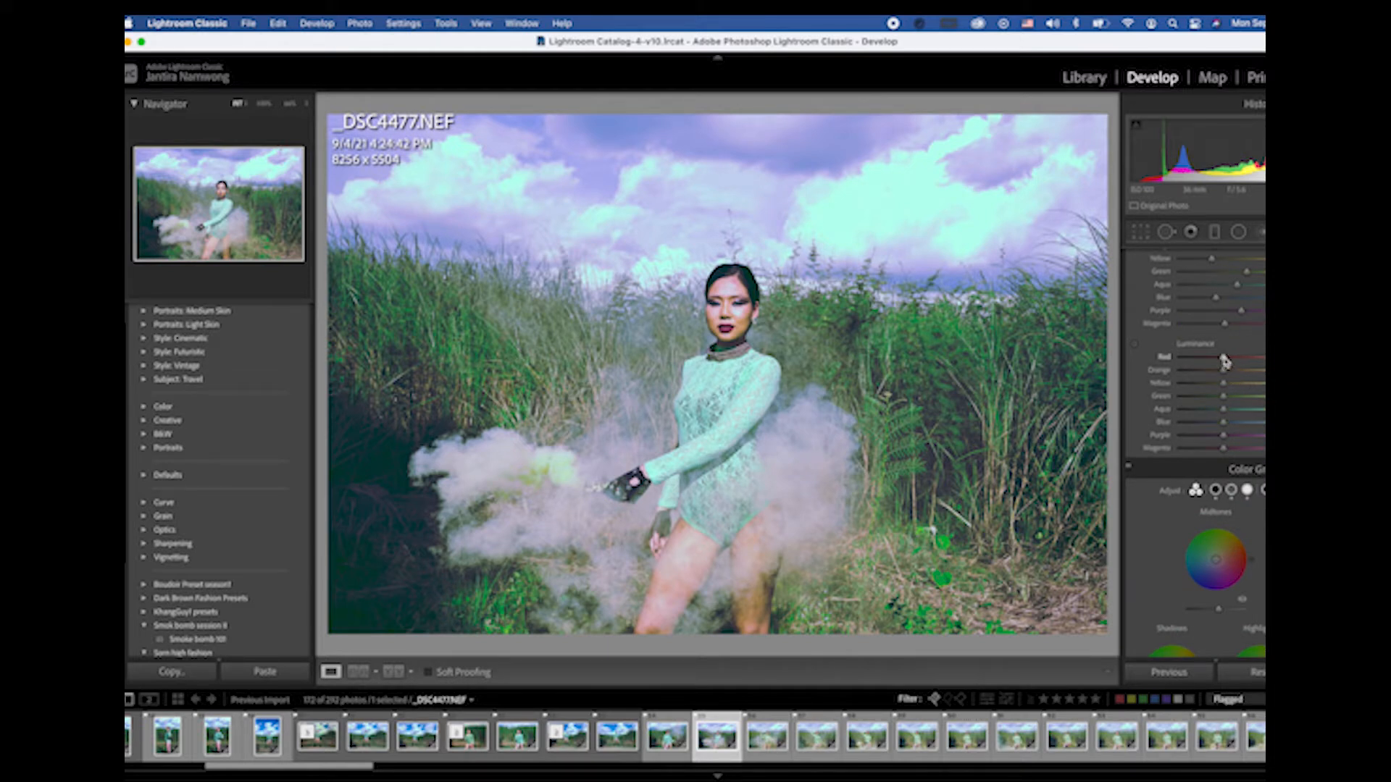
drag(1223, 360, 1237, 365)
drag(1223, 372, 1244, 381)
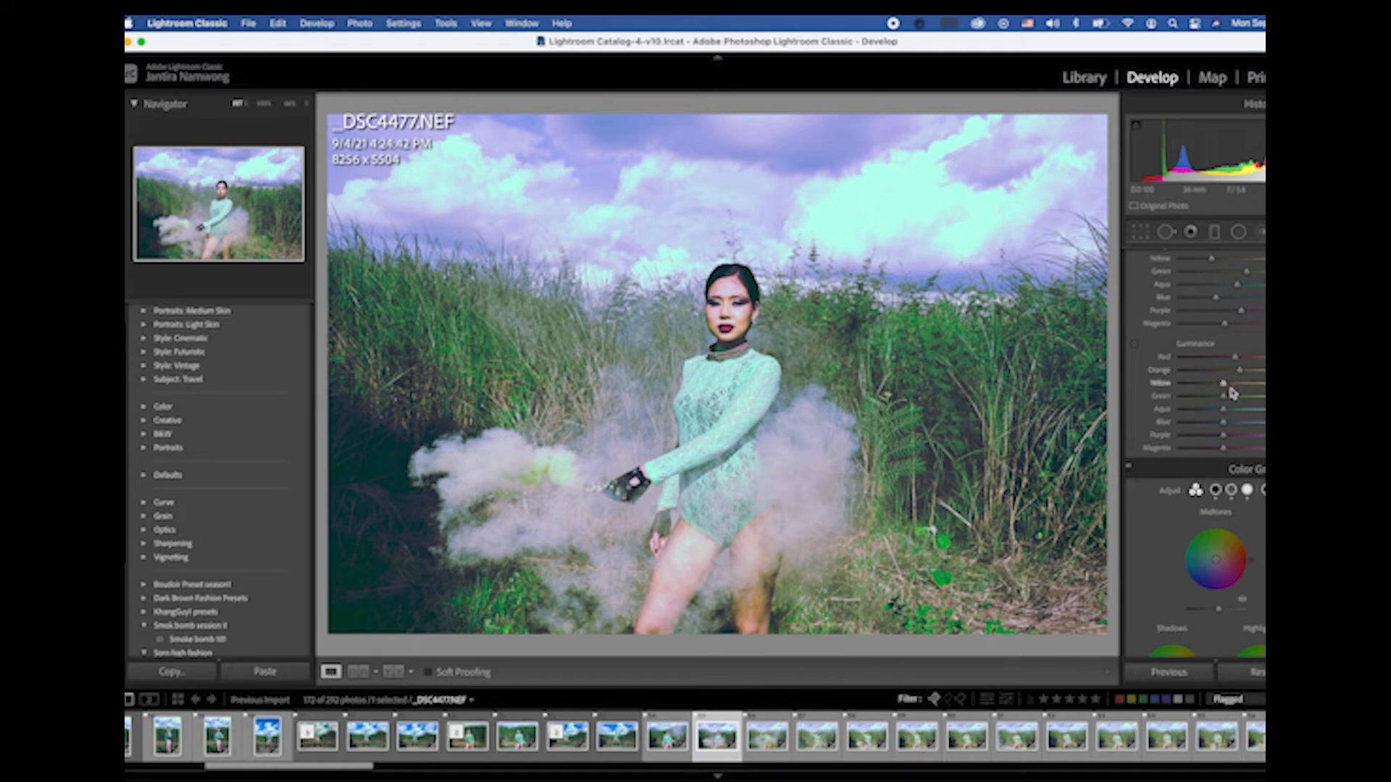
drag(1224, 389, 1221, 388)
drag(1222, 389, 1221, 389)
drag(1223, 397, 1198, 402)
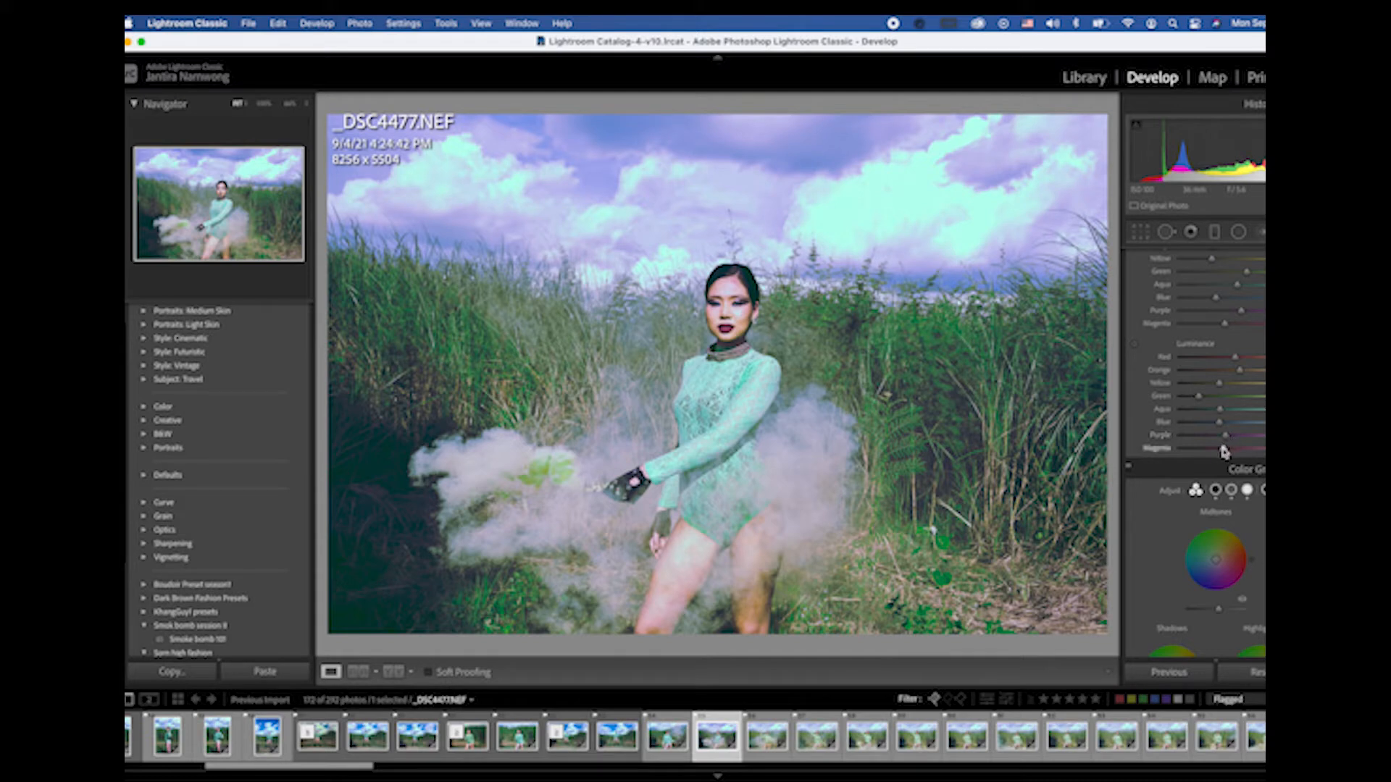
drag(1222, 448, 1228, 450)
Step: Lower the shadows luminance slightly in the color grading settings
scroll(1195, 435, down, 5)
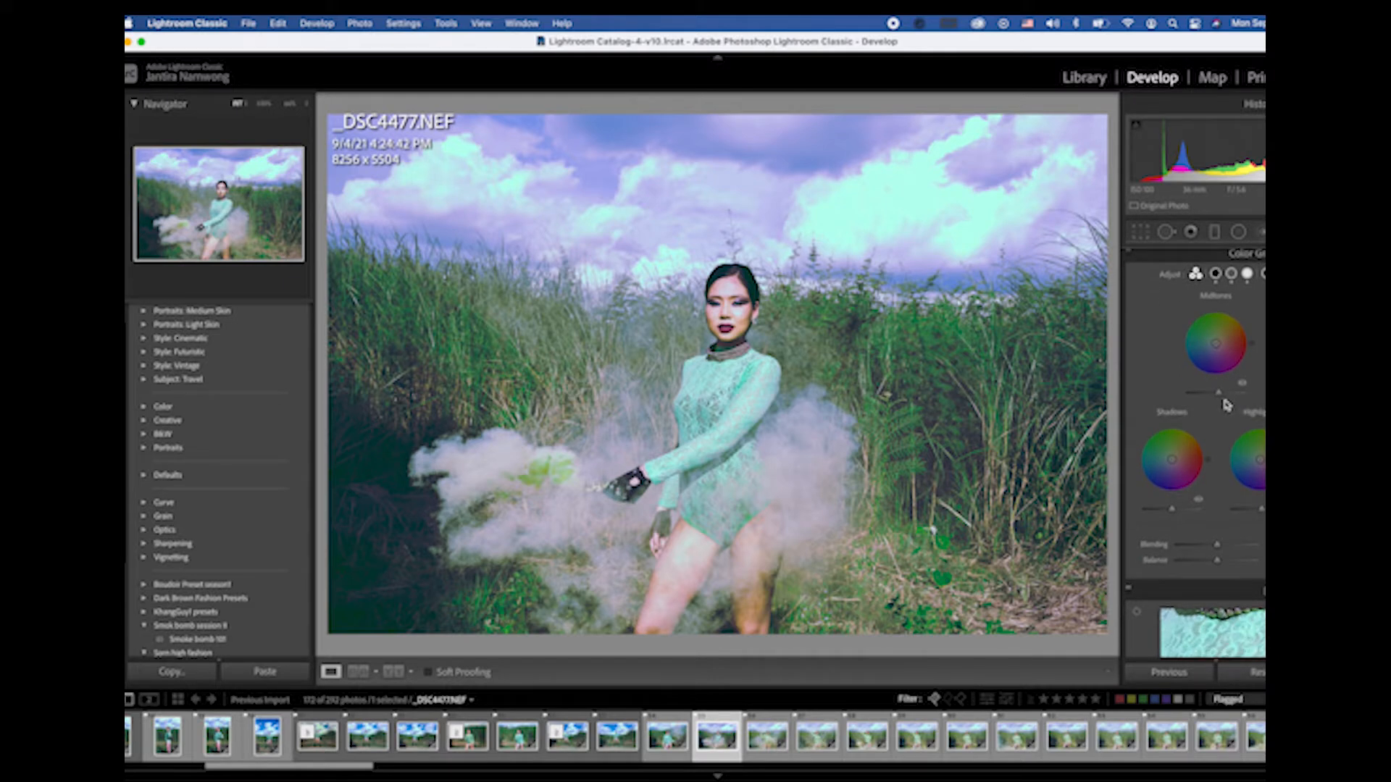
drag(1165, 508, 1172, 508)
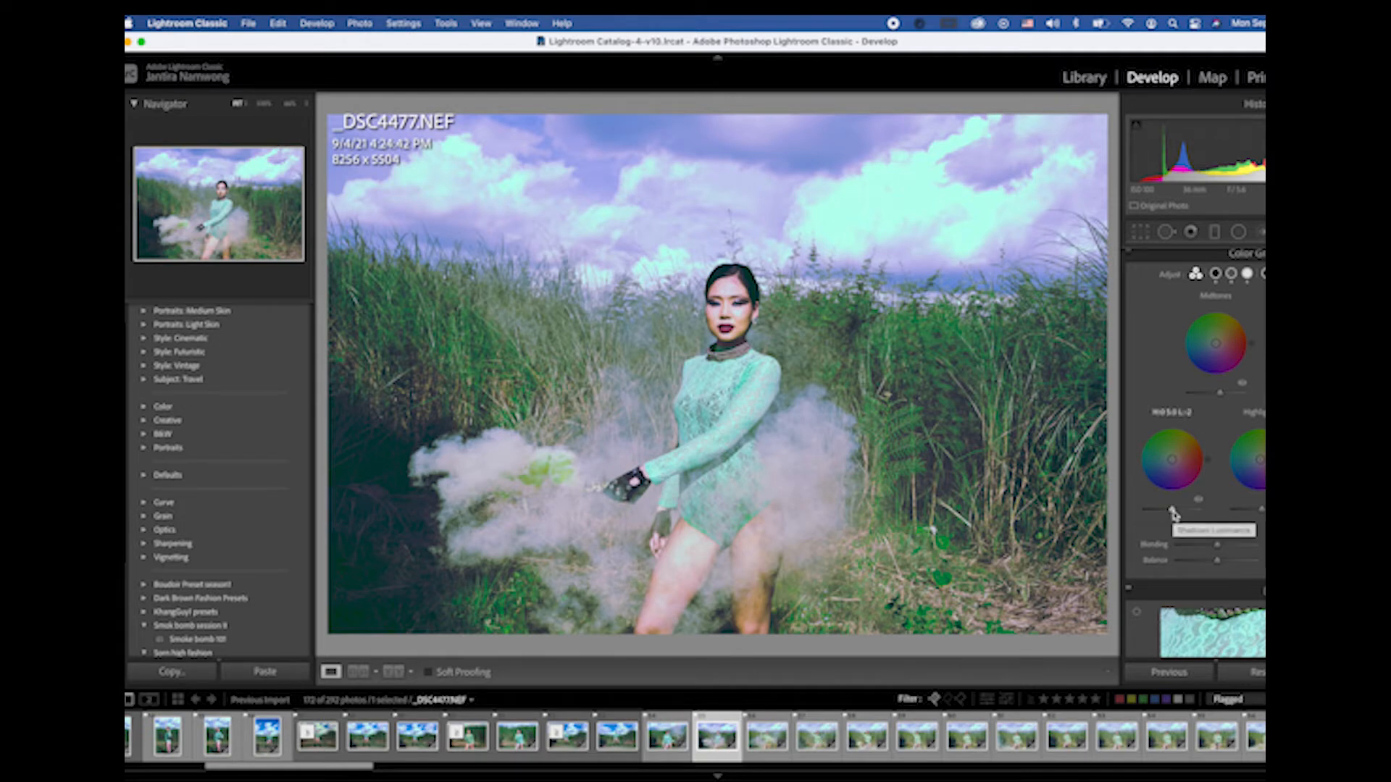
drag(1171, 509, 1168, 508)
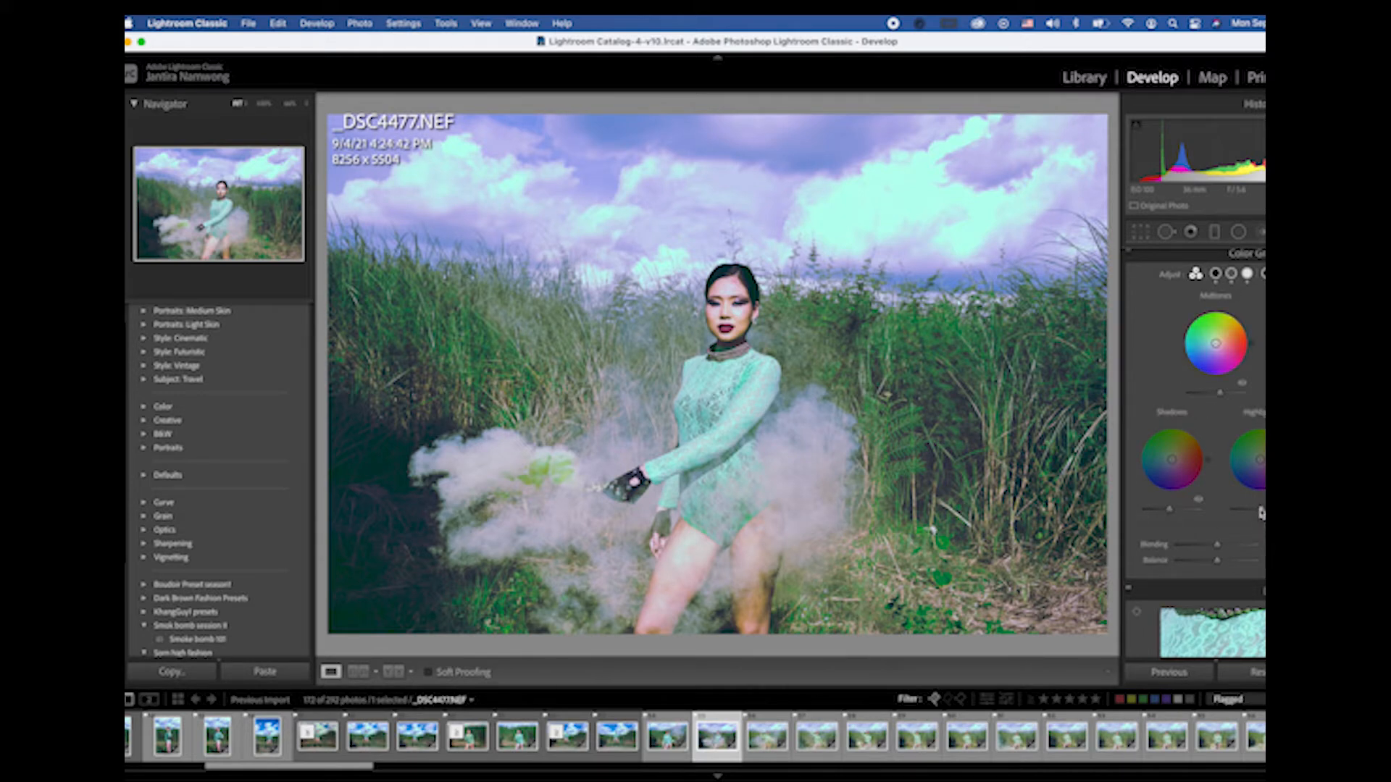
Step: Lower the highlights luminance in the color grading settings, raise the blending and shift the balance toward the shadows
drag(1260, 512, 1251, 516)
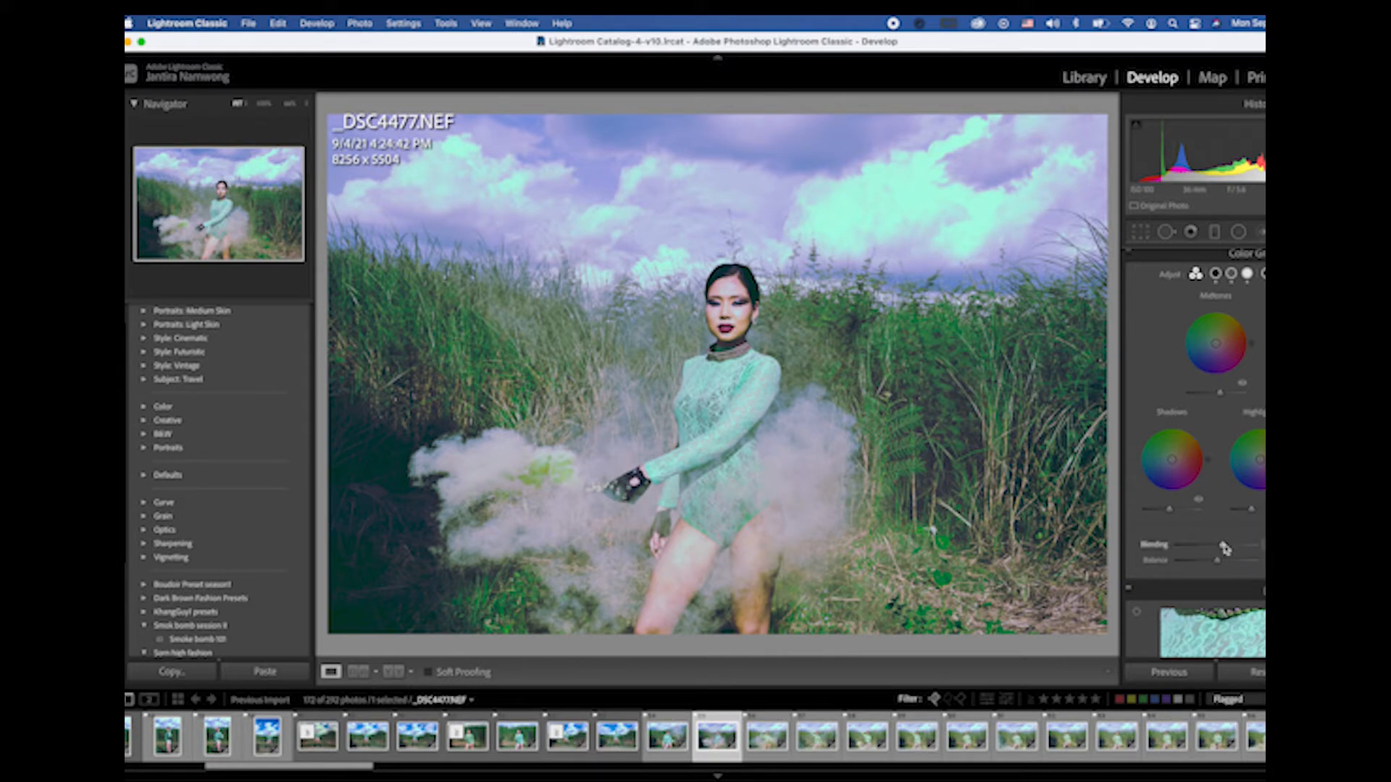
drag(1225, 548, 1234, 550)
drag(1217, 563, 1194, 565)
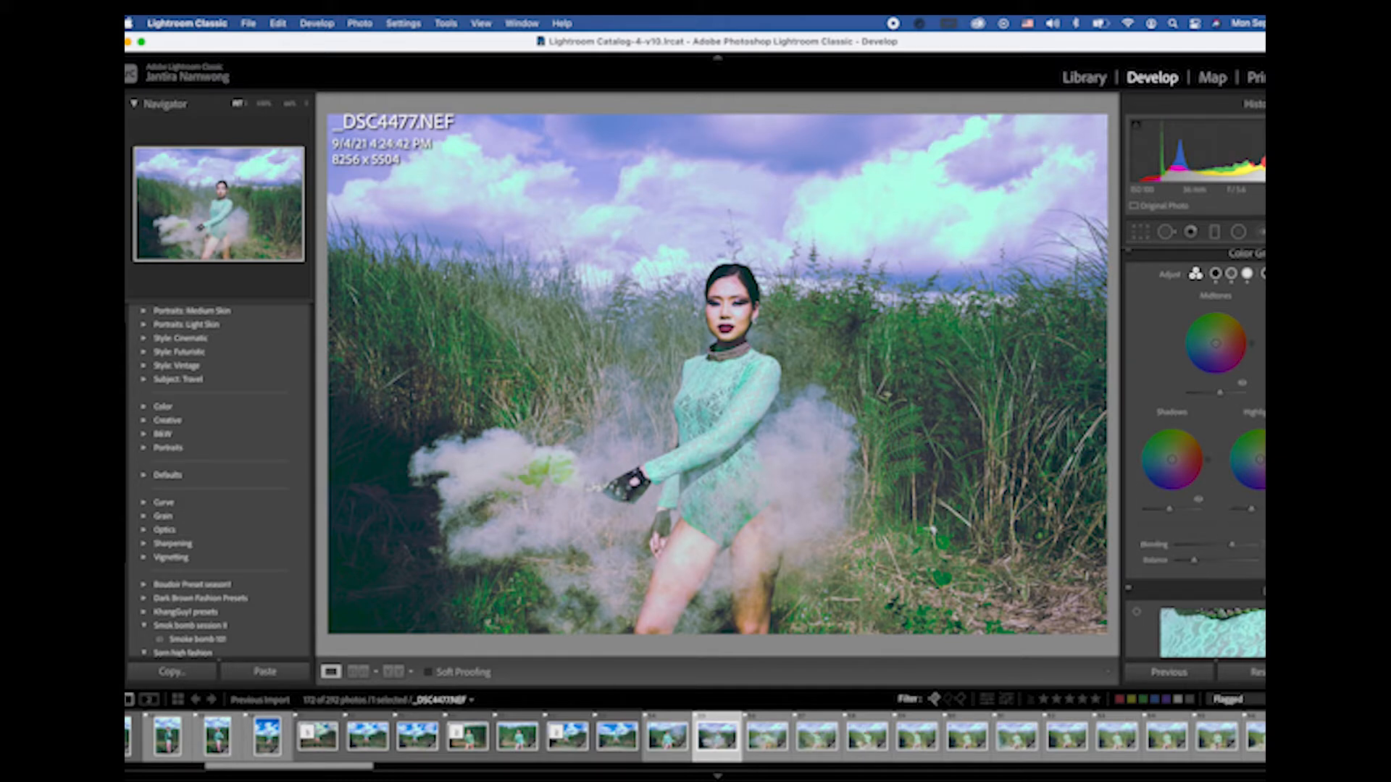
Step: In the calibration settings, shift the shadows tint toward green, lower the red primary hue and raise the red primary saturation
scroll(1196, 455, down, 5)
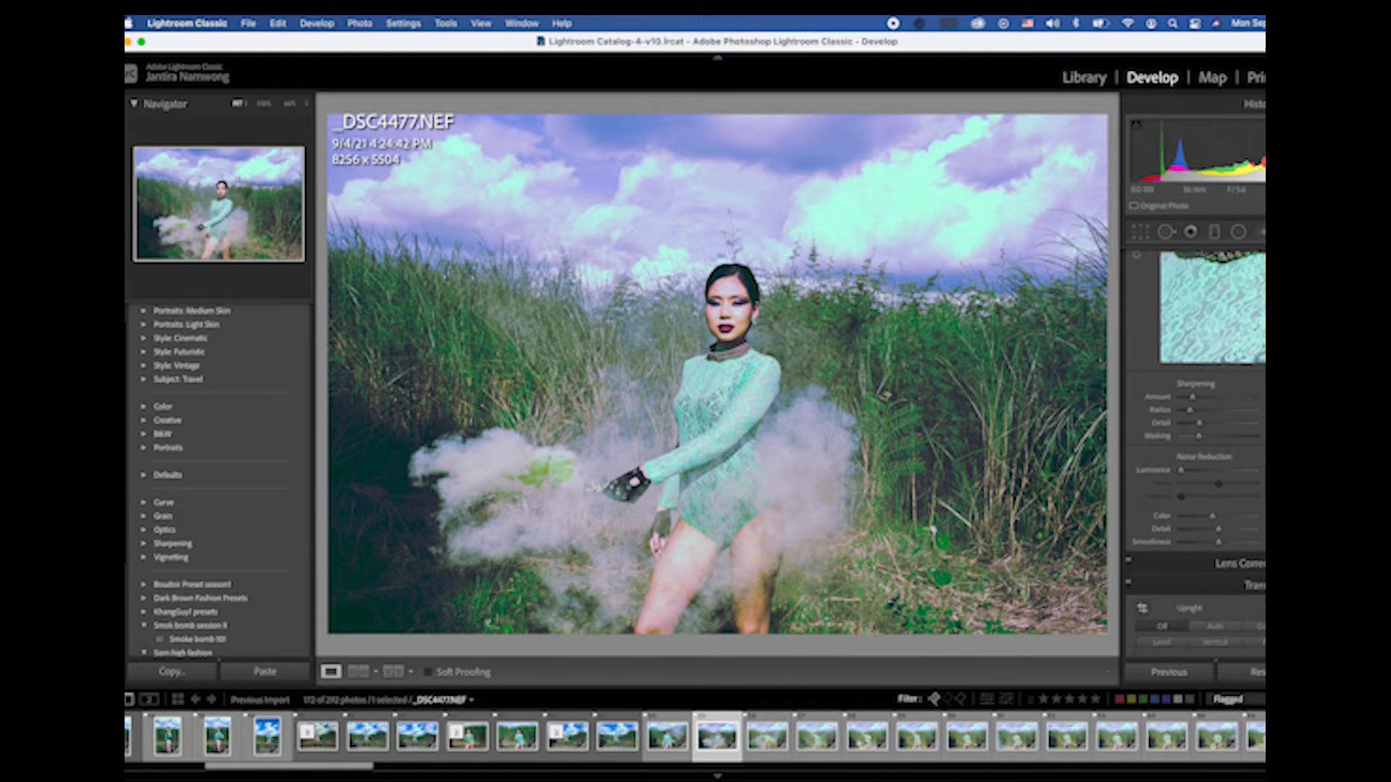
scroll(1195, 449, down, 3)
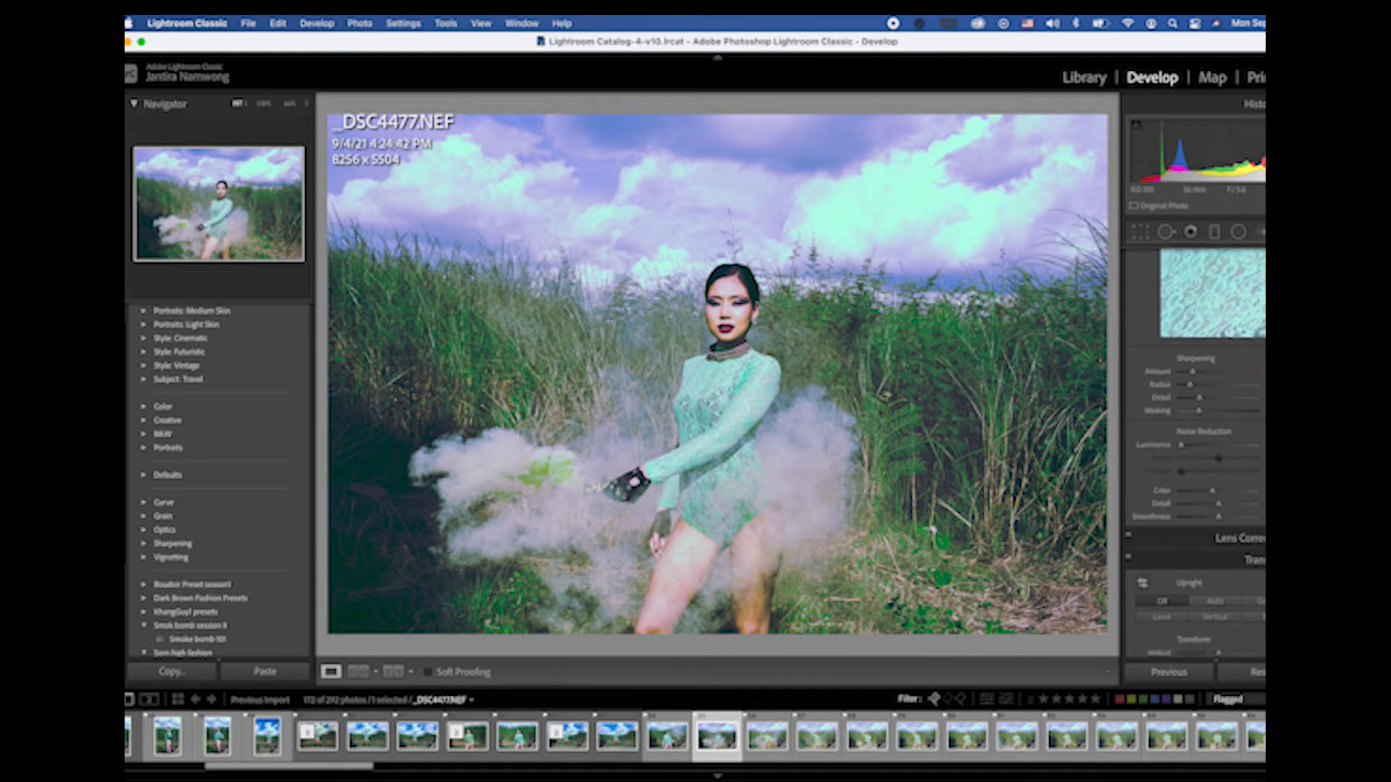
scroll(1195, 455, down, 1)
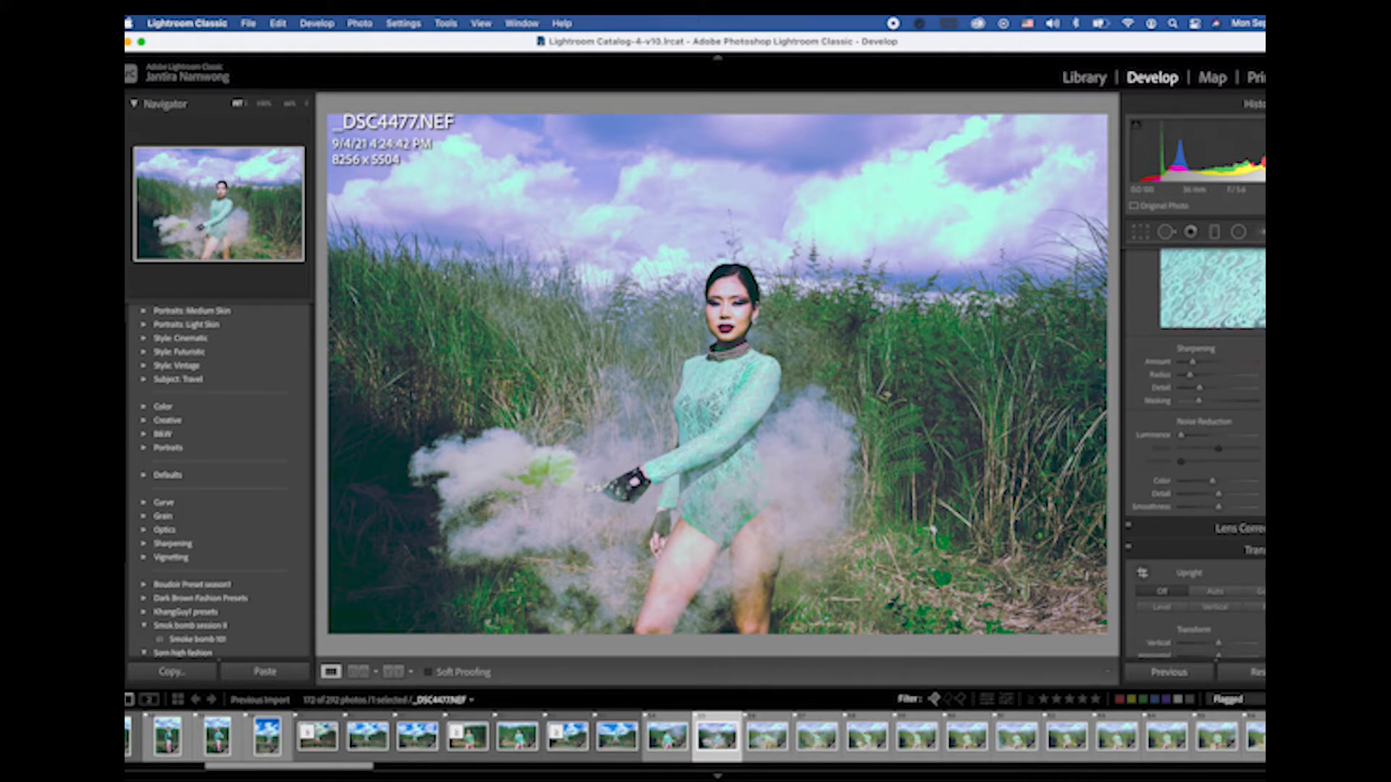
scroll(1195, 454, down, 3)
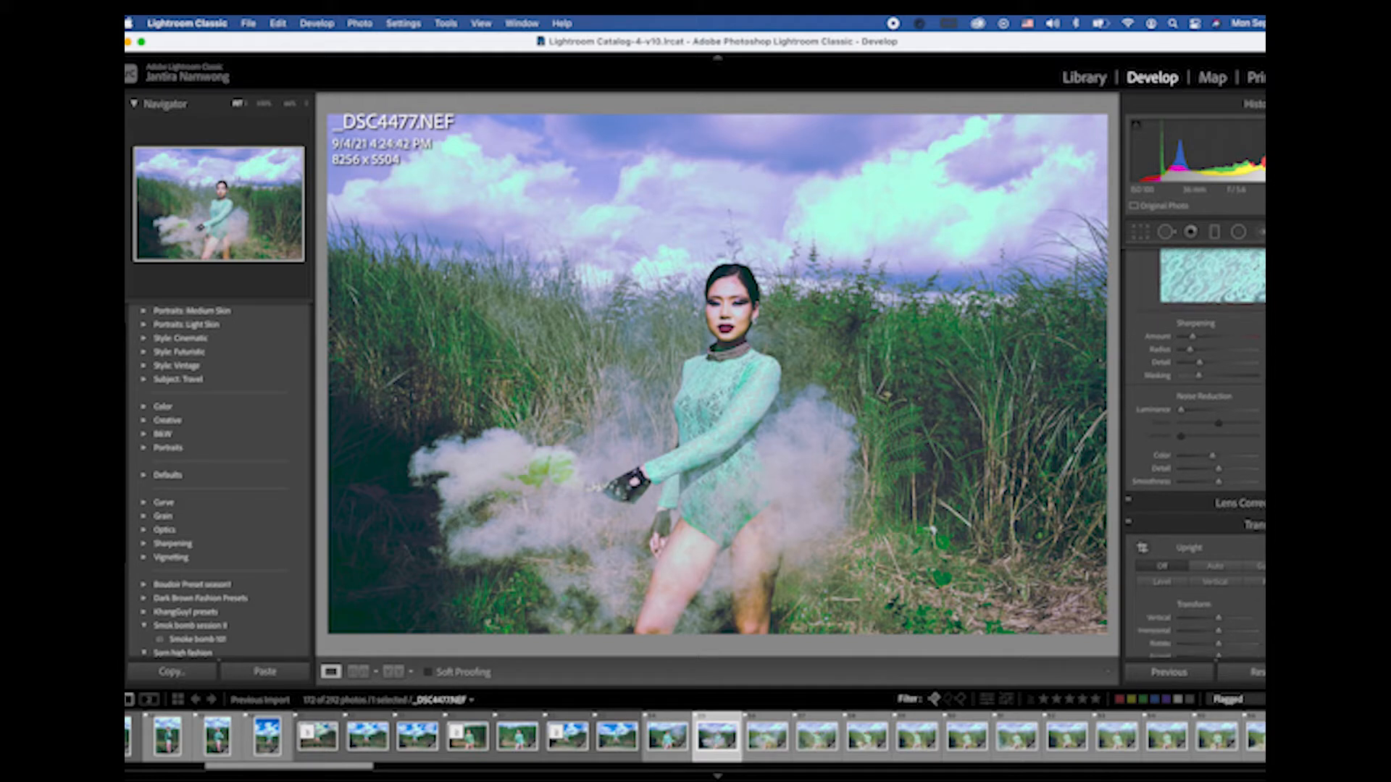
scroll(1195, 454, down, 10)
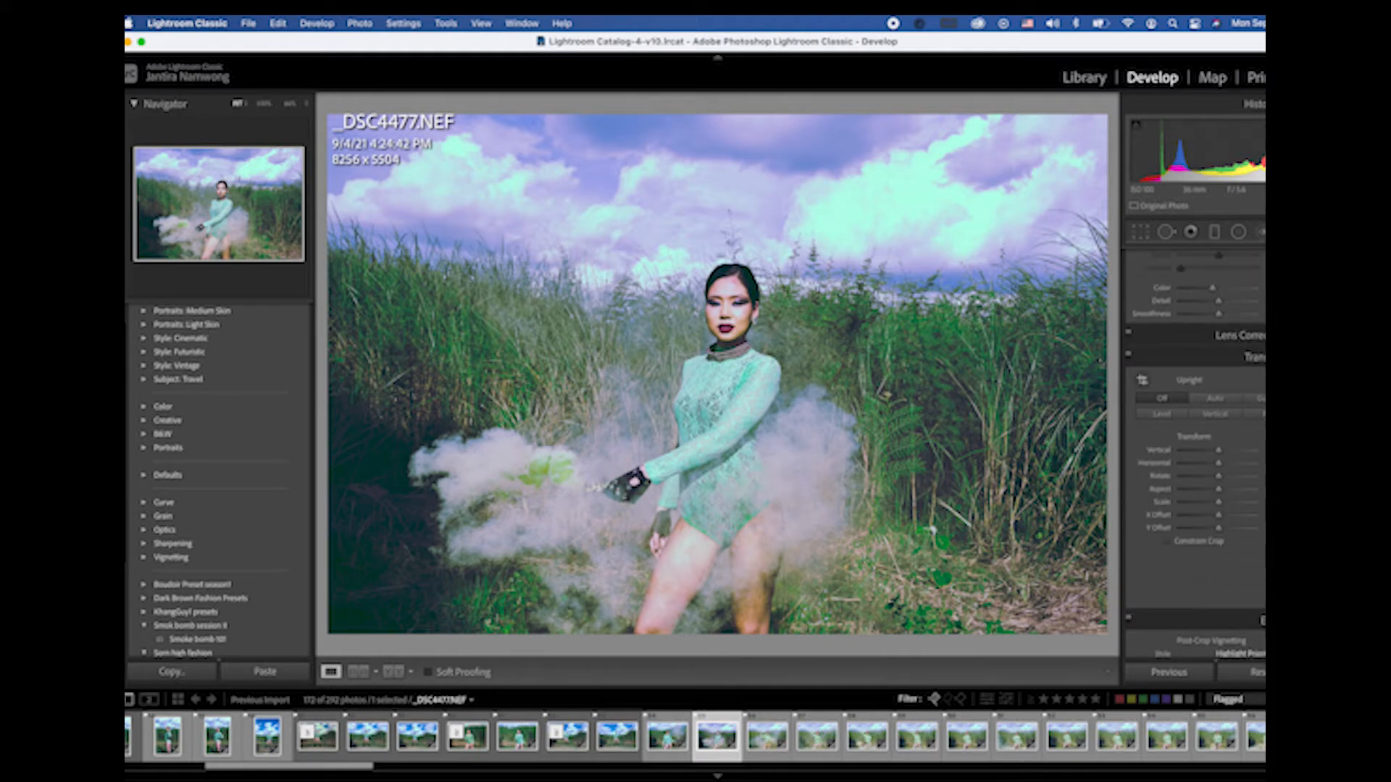
scroll(1195, 454, down, 8)
scroll(1195, 454, down, 13)
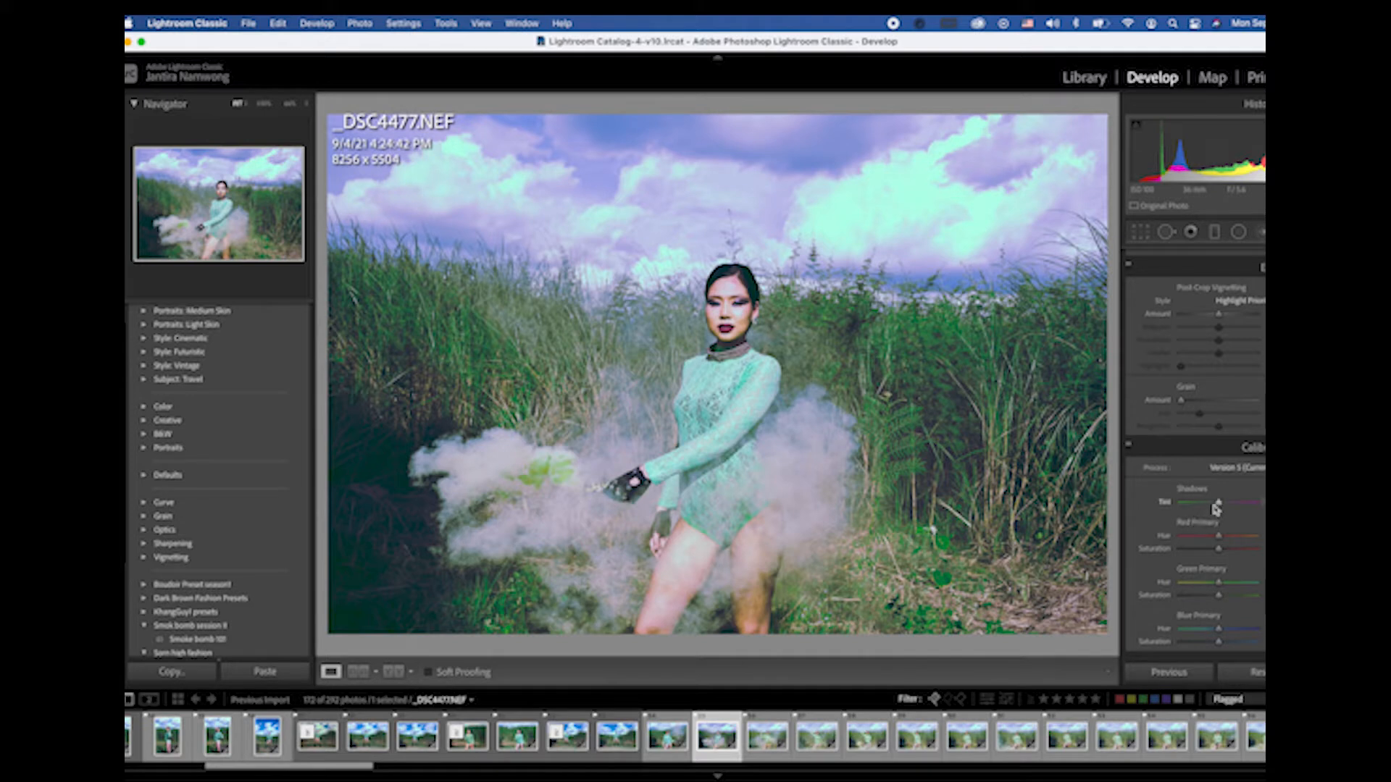
drag(1222, 504, 1210, 507)
mouse_move(1220, 537)
mouse_down()
mouse_move(1201, 537)
mouse_move(1213, 538)
mouse_up()
drag(1219, 553, 1228, 552)
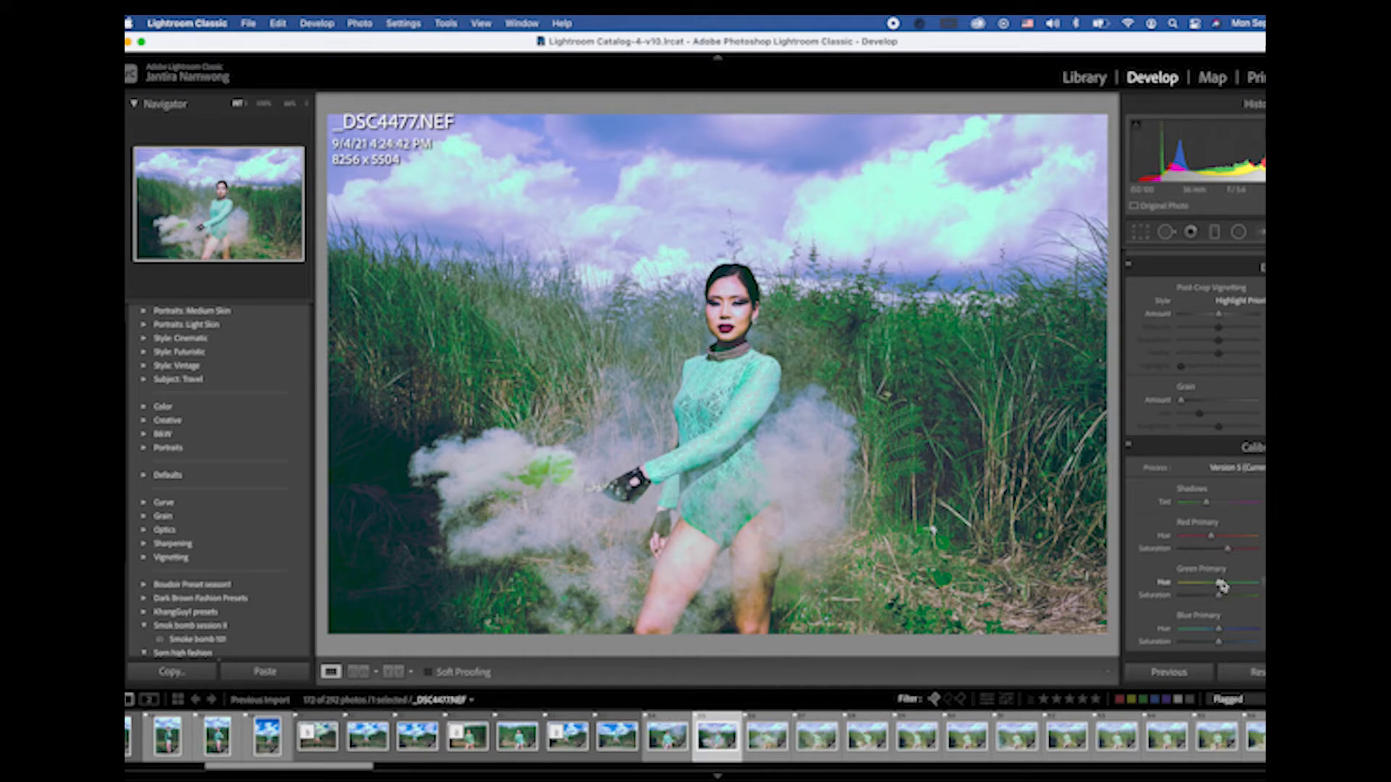
Step: Raise the green primary hue and lower the green primary saturation in the calibration settings
drag(1221, 585, 1238, 589)
drag(1239, 589, 1236, 591)
drag(1217, 594, 1207, 595)
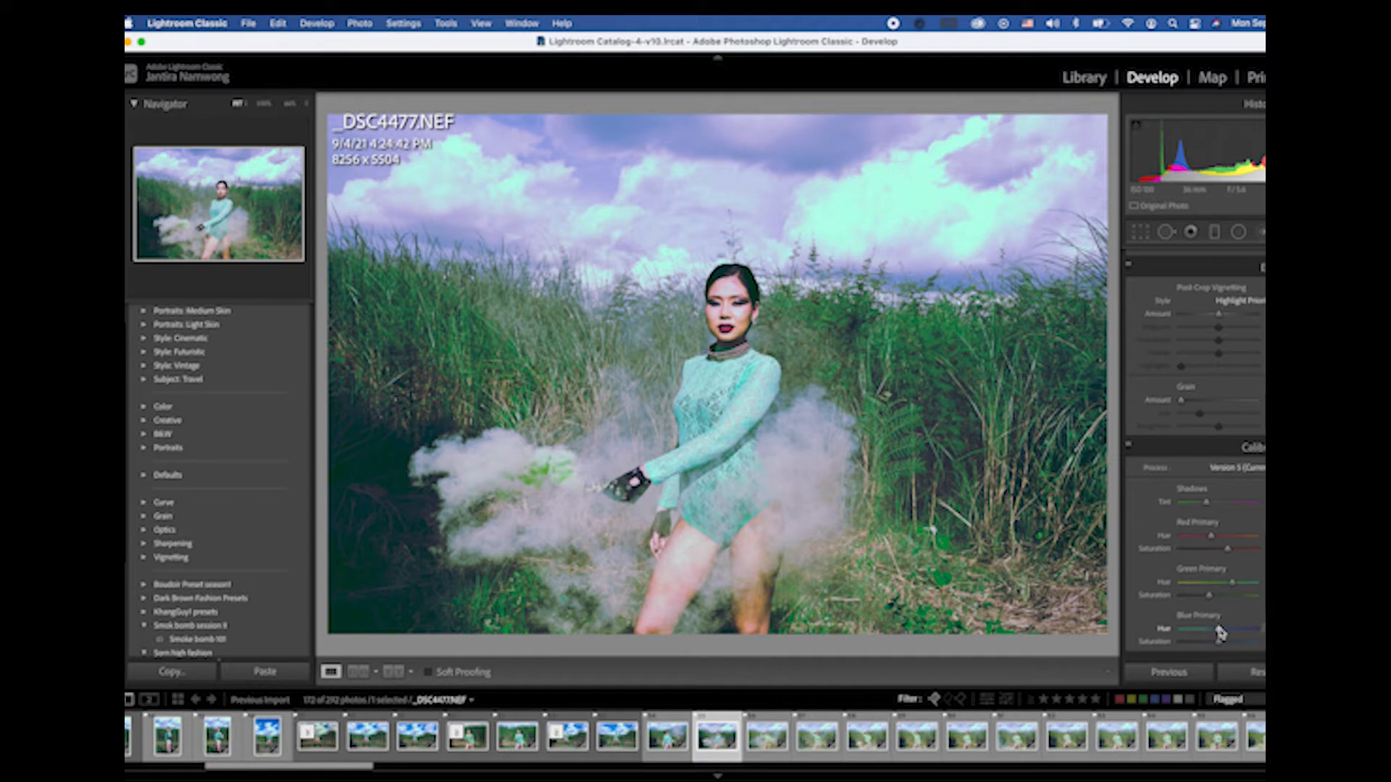
Step: Lower the blue primary hue slightly and raise the blue primary saturation in the calibration settings
drag(1218, 628, 1210, 629)
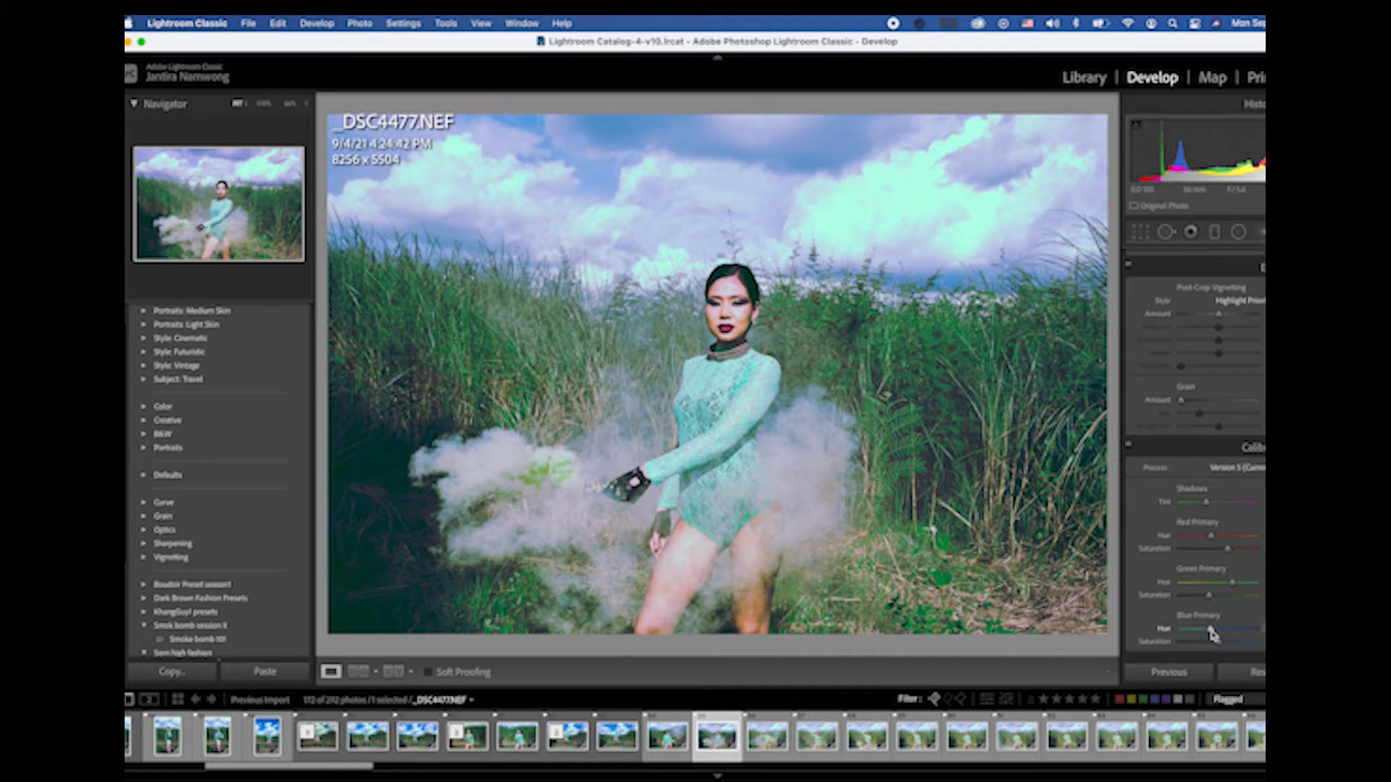
drag(1210, 629, 1215, 630)
drag(1217, 643, 1226, 647)
key(comma)
key(comma)
key(comma)
Step: Start a new develop preset from the current settings and assign it to the Smok bomb session II group
scroll(292, 397, up, 2)
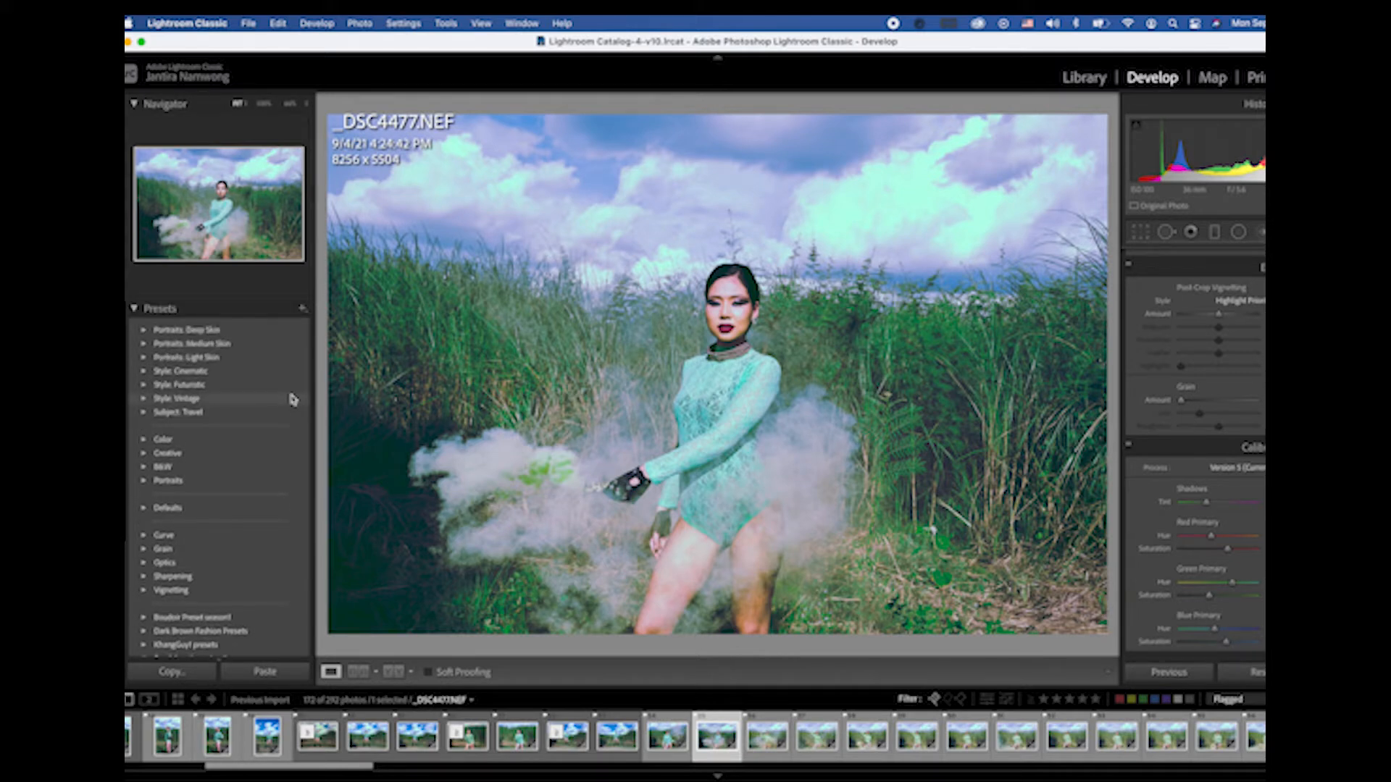
click(303, 311)
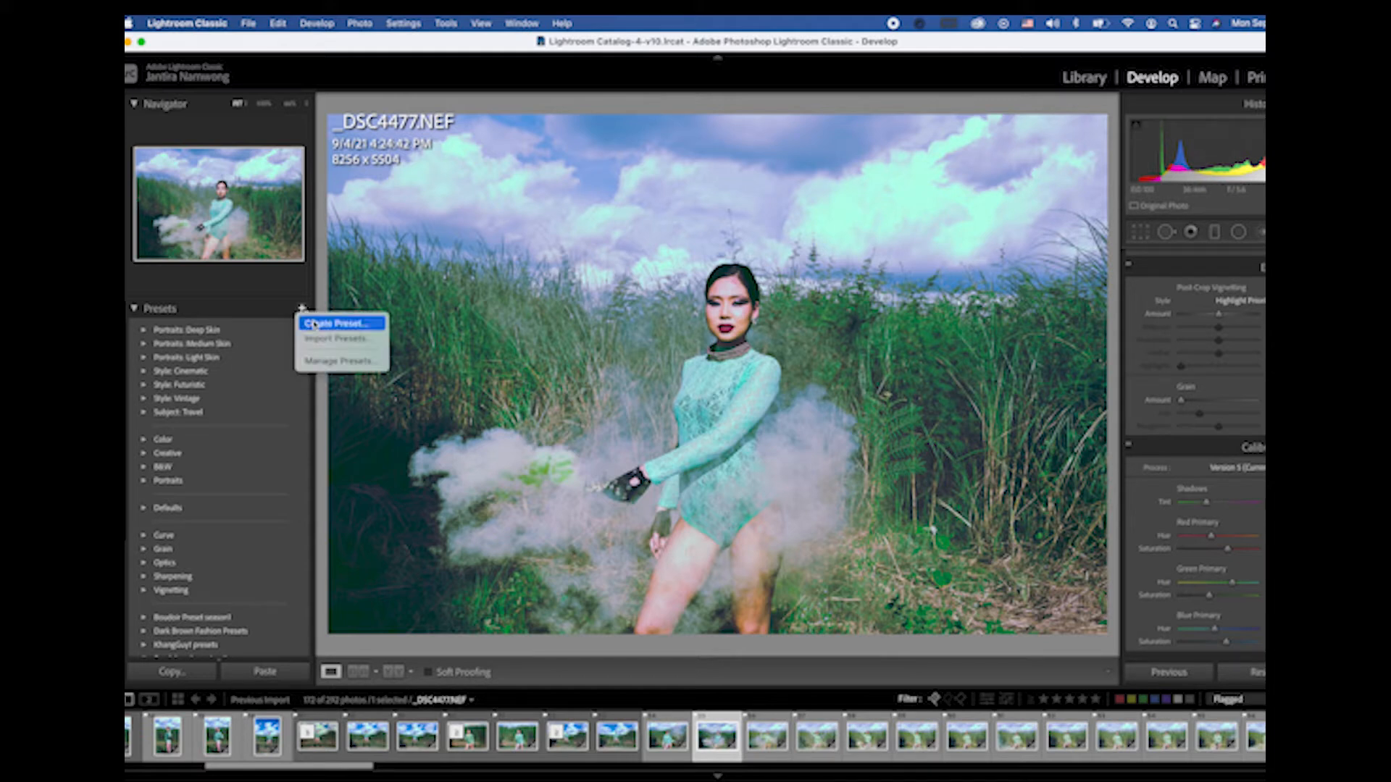
click(314, 324)
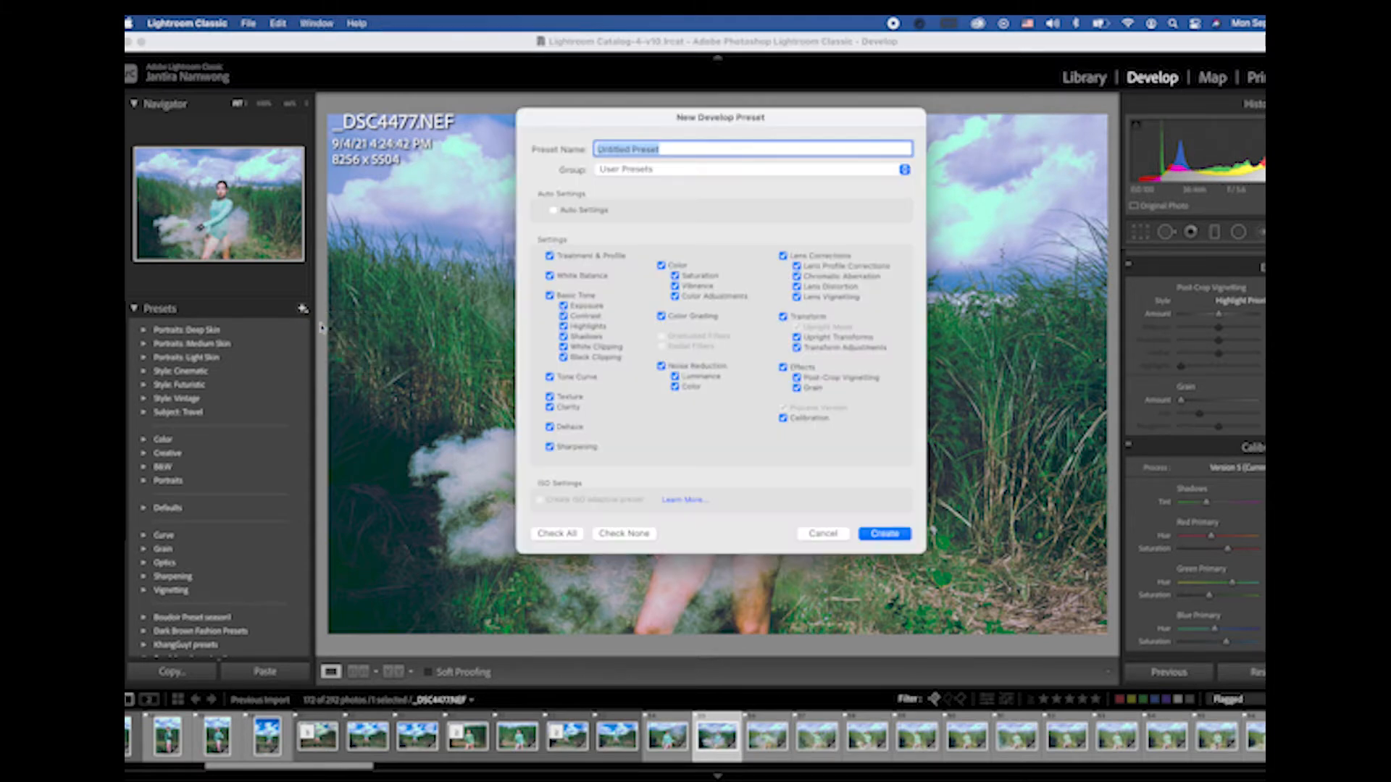
click(662, 170)
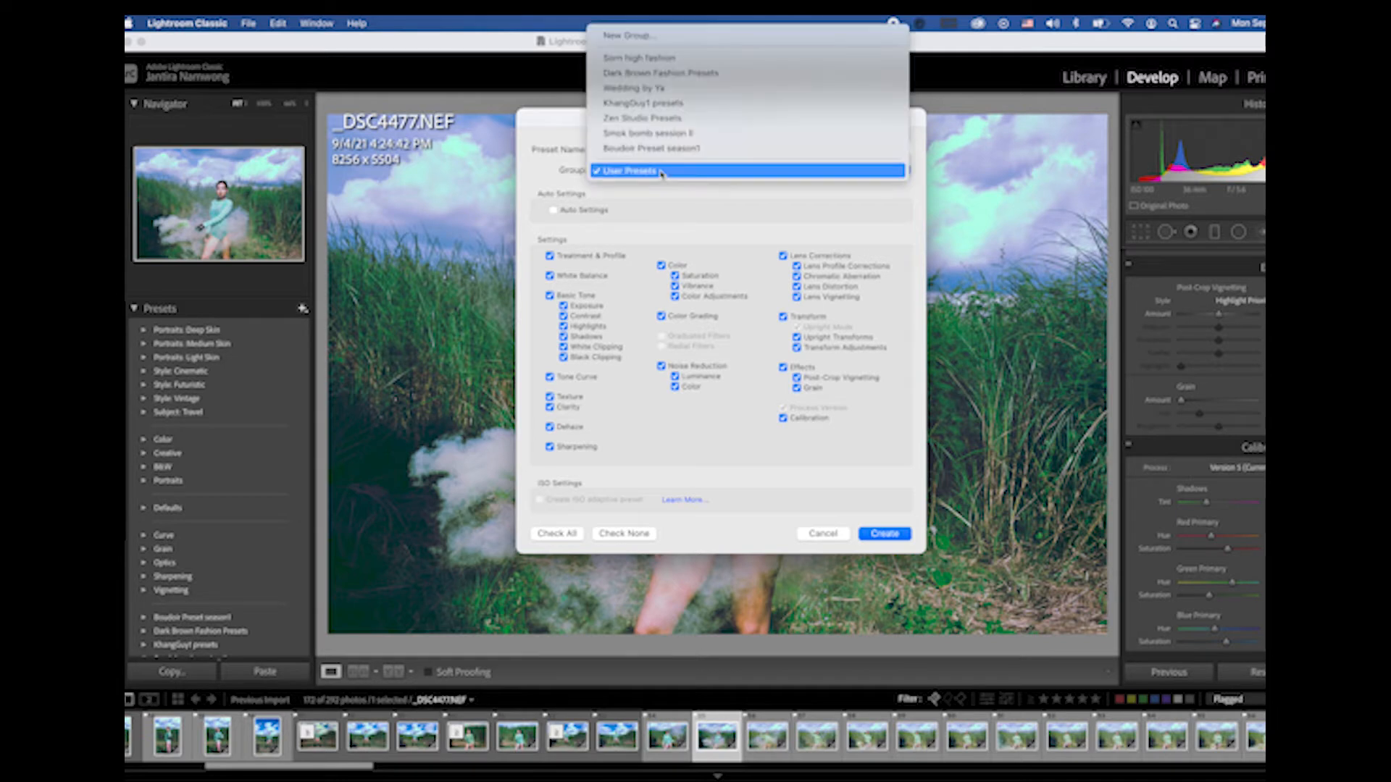
click(672, 134)
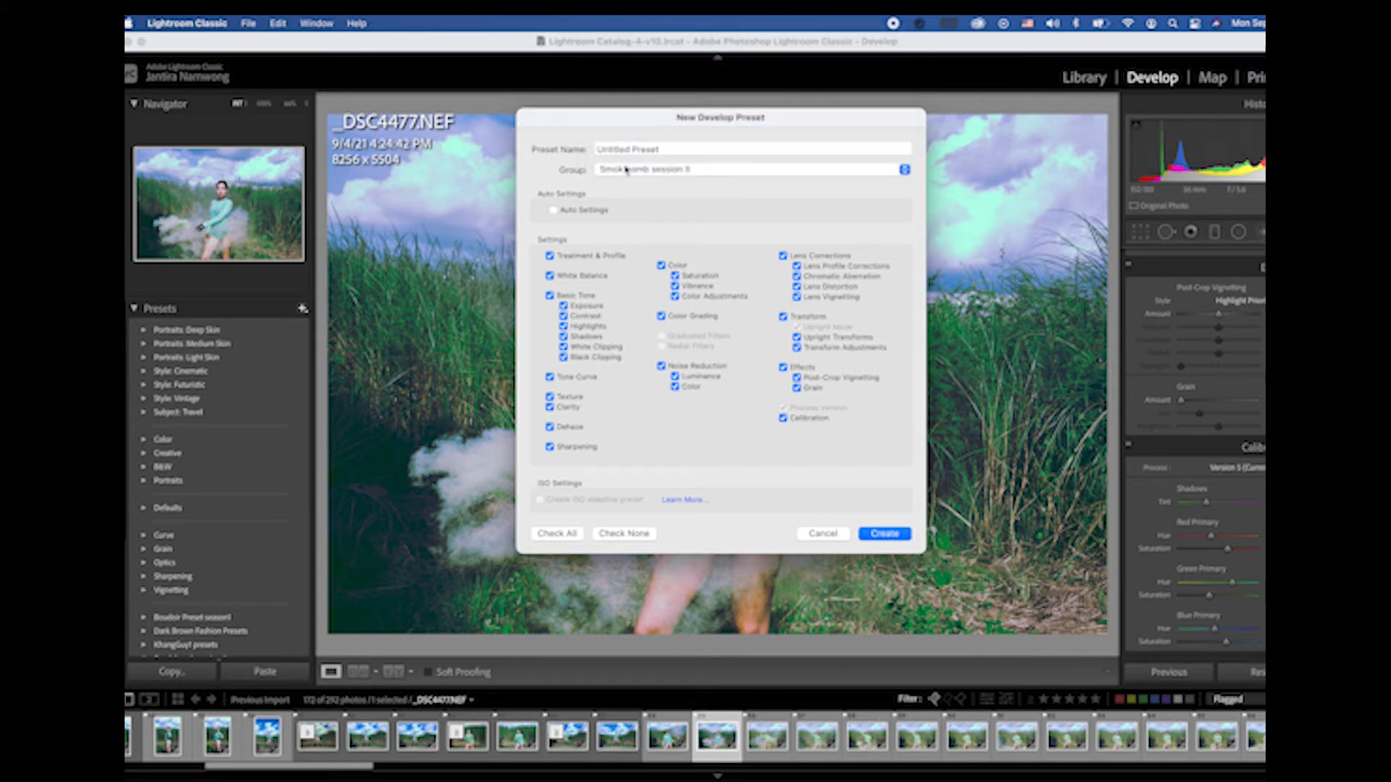
Step: Name the preset Smoke bomb 101 and save it, replacing the existing preset of the same name
click(663, 148)
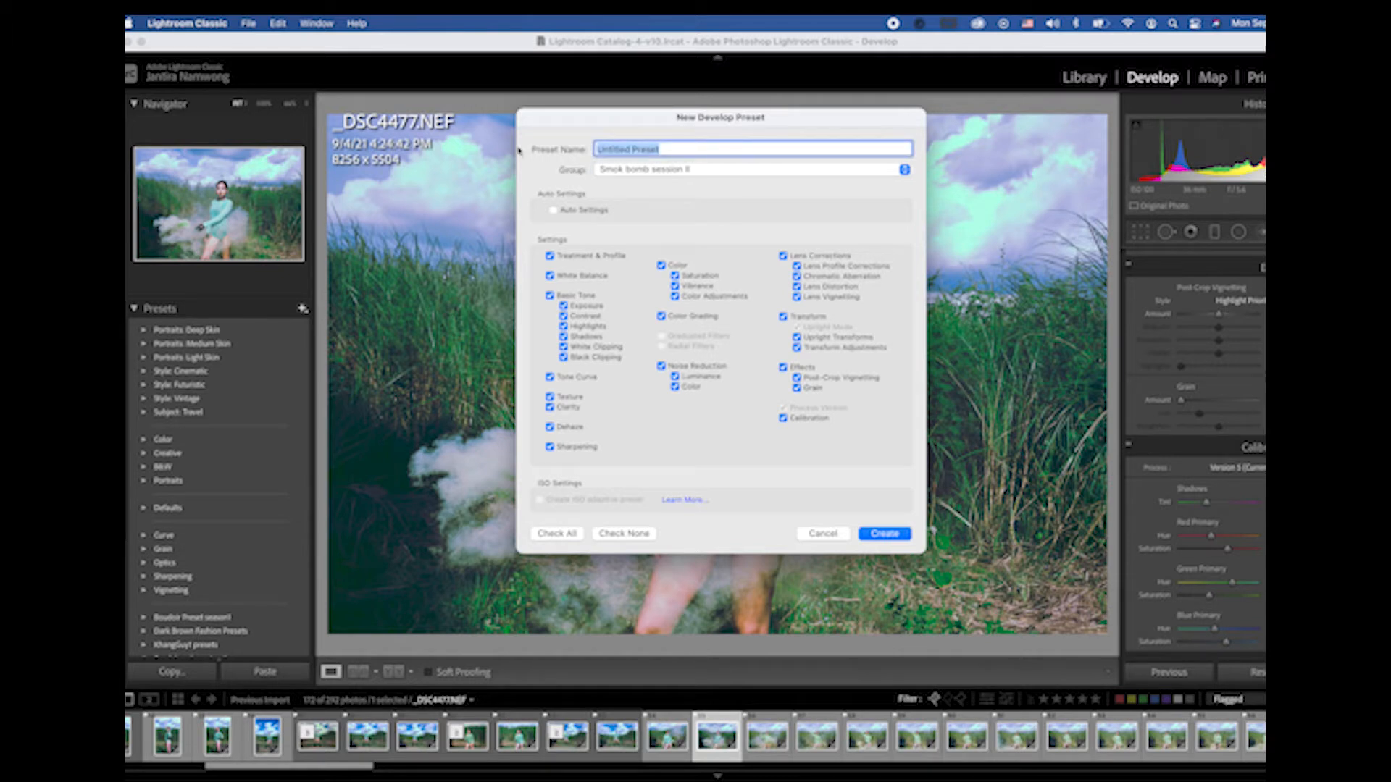
text(Smoke)
key(BackSpace)
text(b)
text(e bomb)
text( 101)
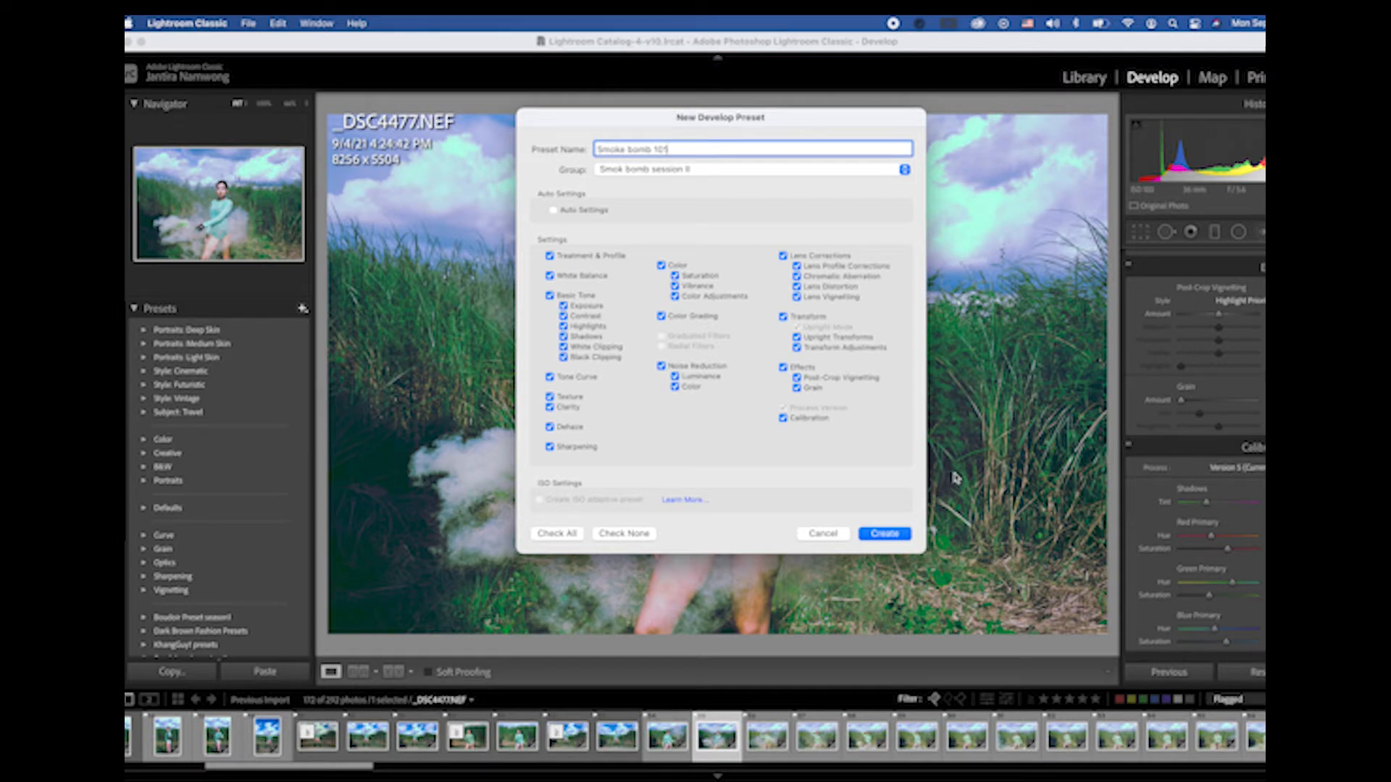
click(898, 540)
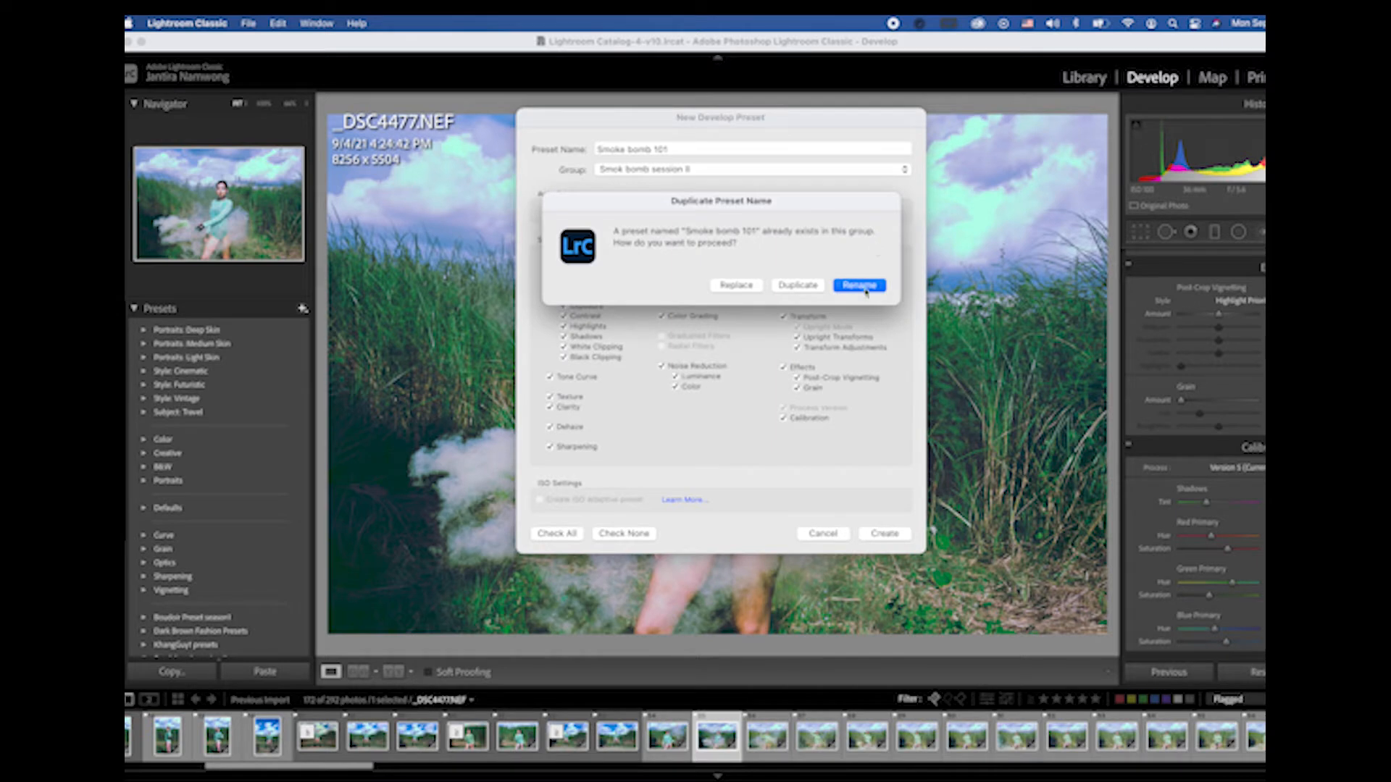
click(733, 285)
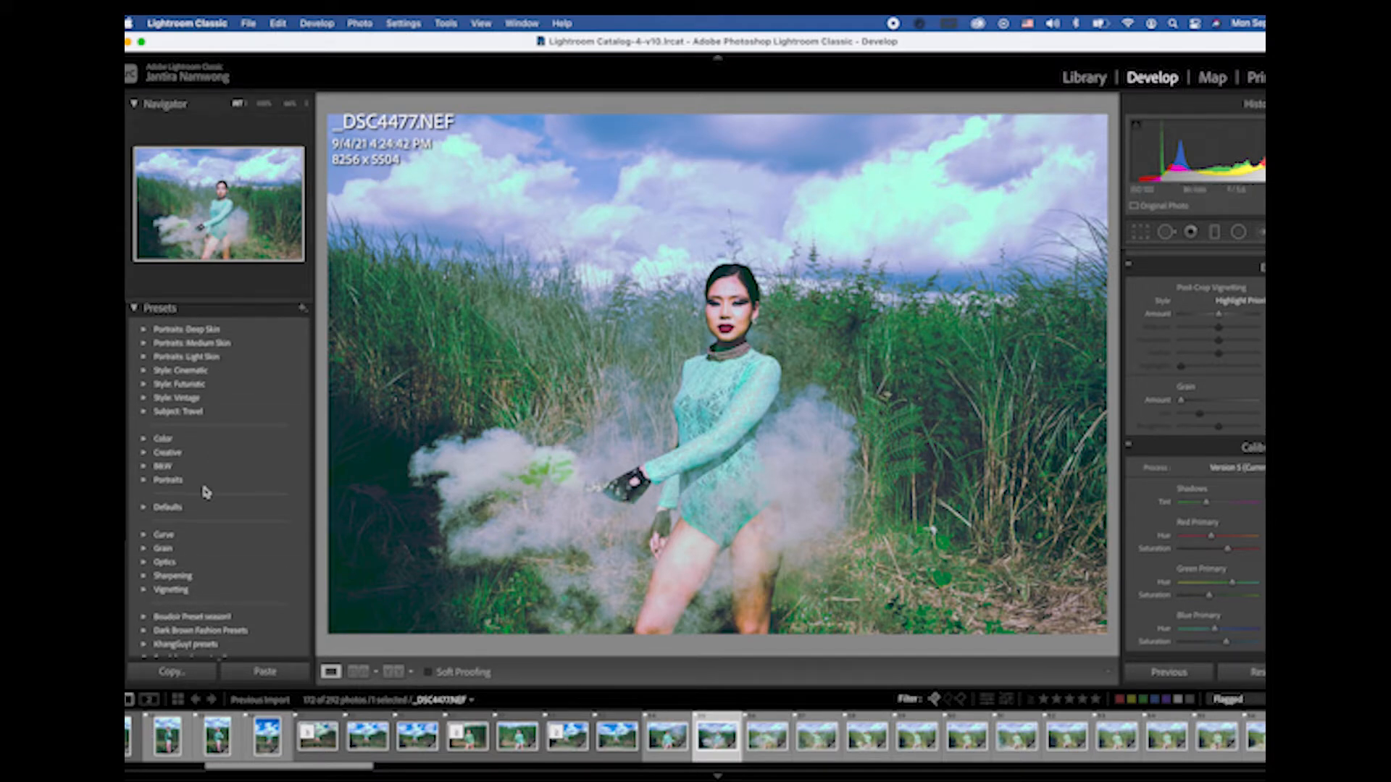
Step: Examine the preset list around the Smok bomb session II group to check the saved preset
scroll(205, 490, down, 1)
scroll(210, 638, down, 1)
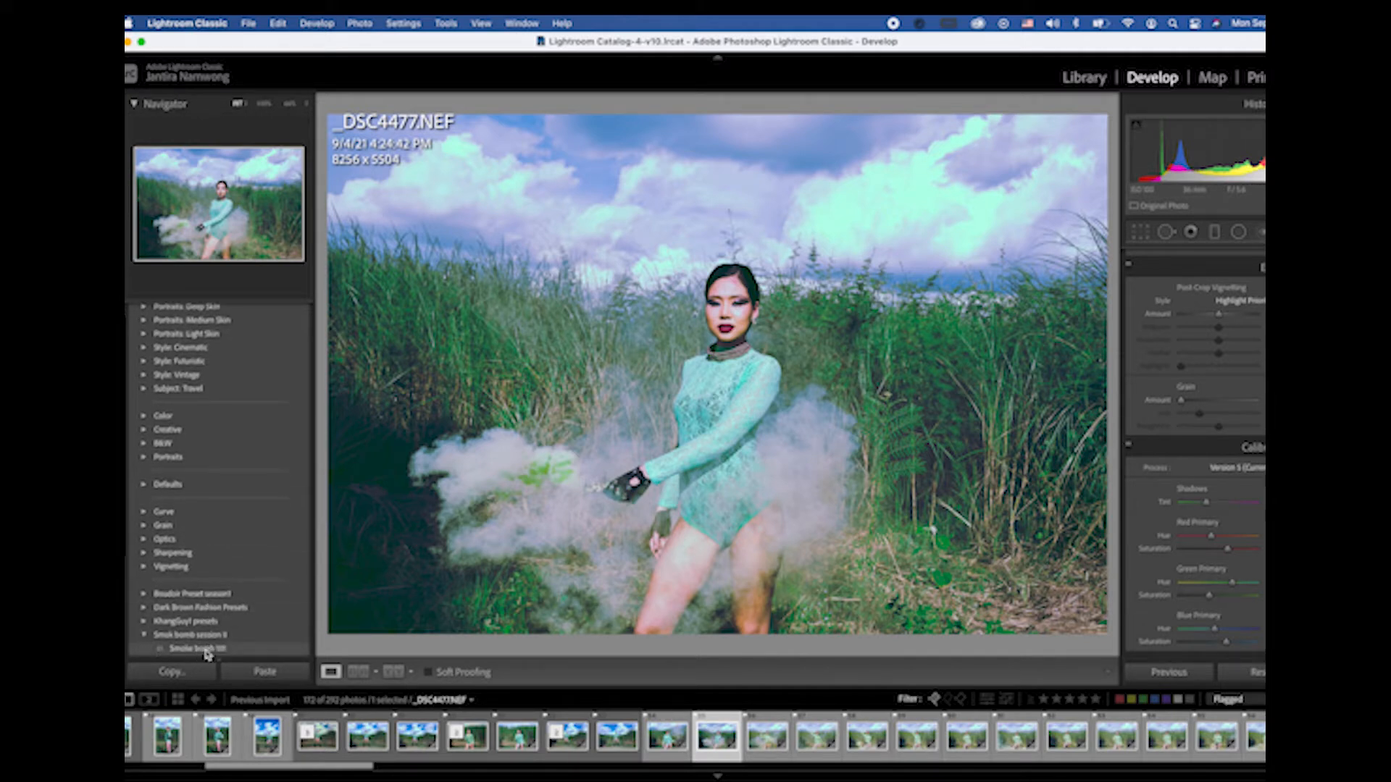
scroll(250, 570, down, 1)
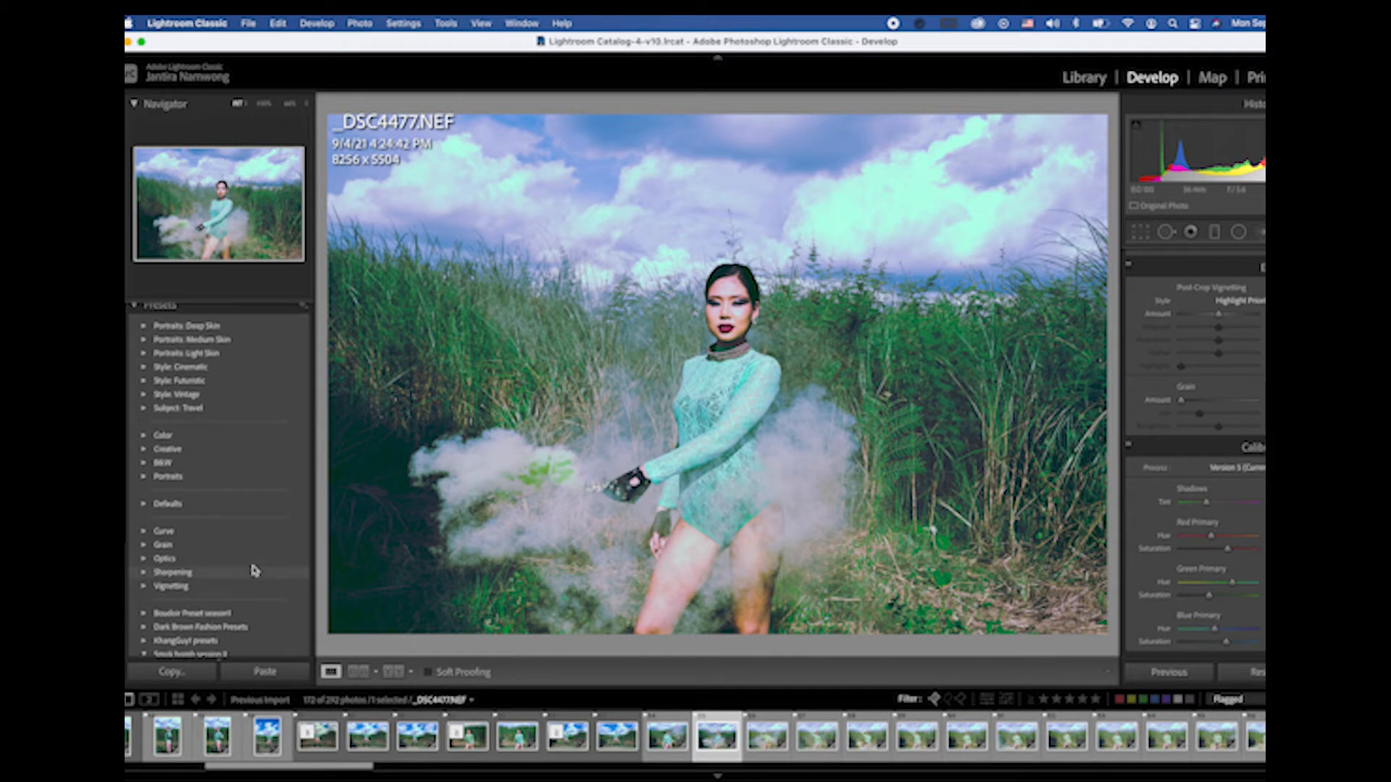
scroll(253, 470, down, 1)
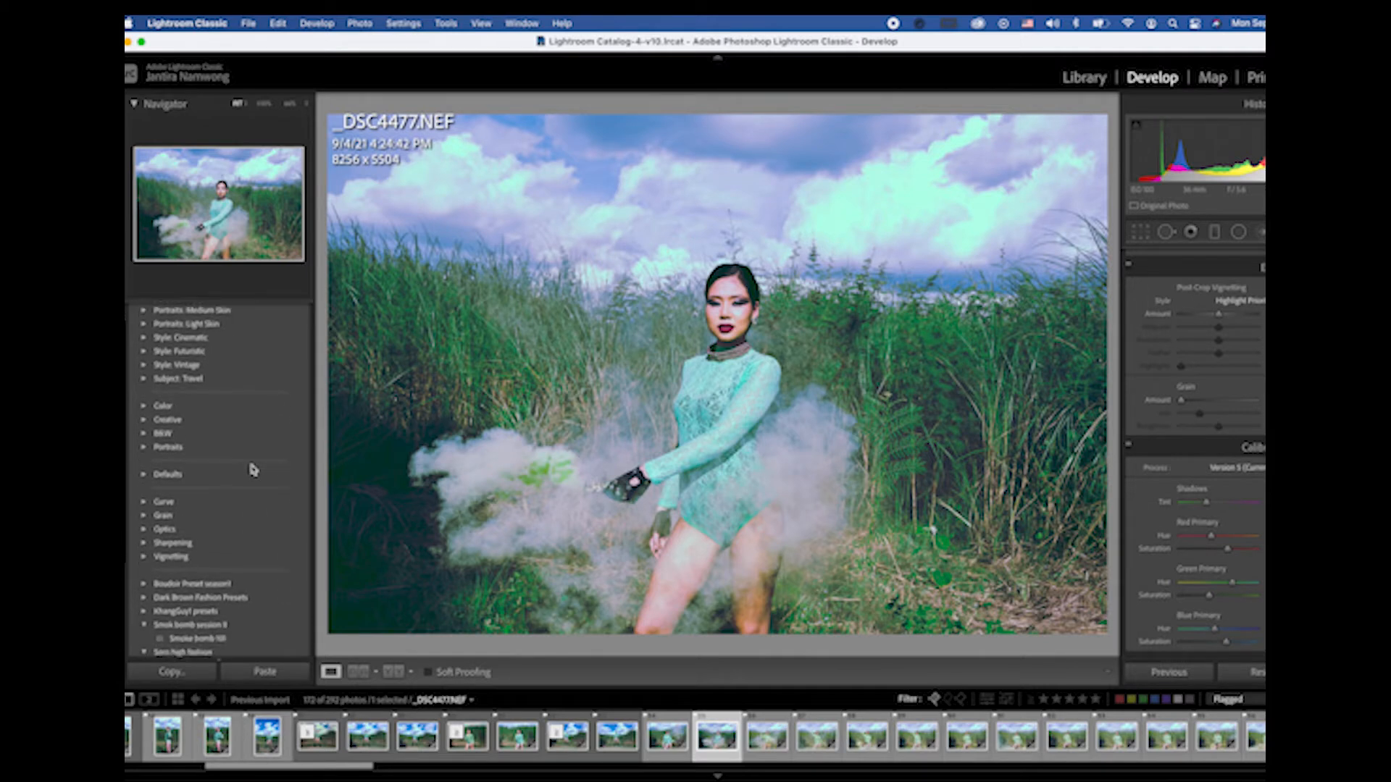
scroll(253, 470, up, 1)
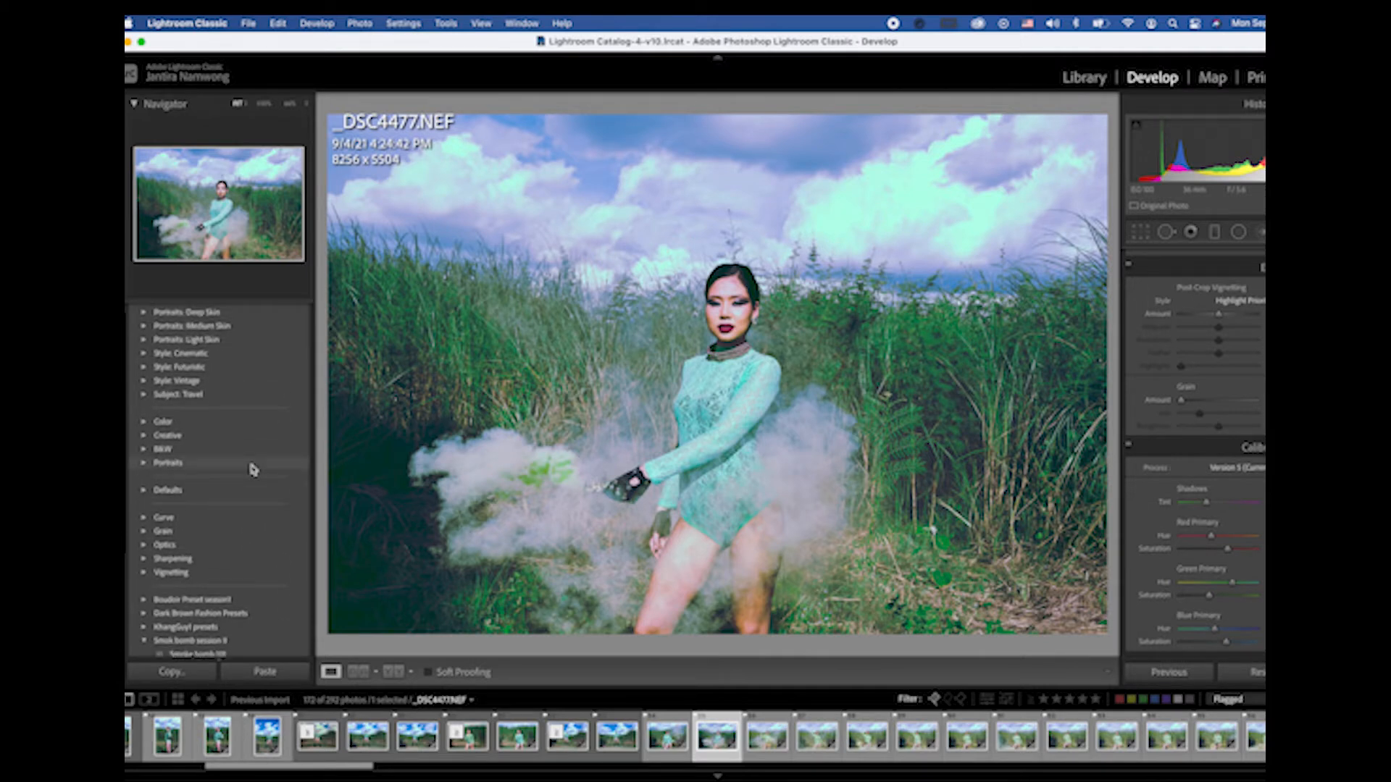
scroll(252, 467, down, 2)
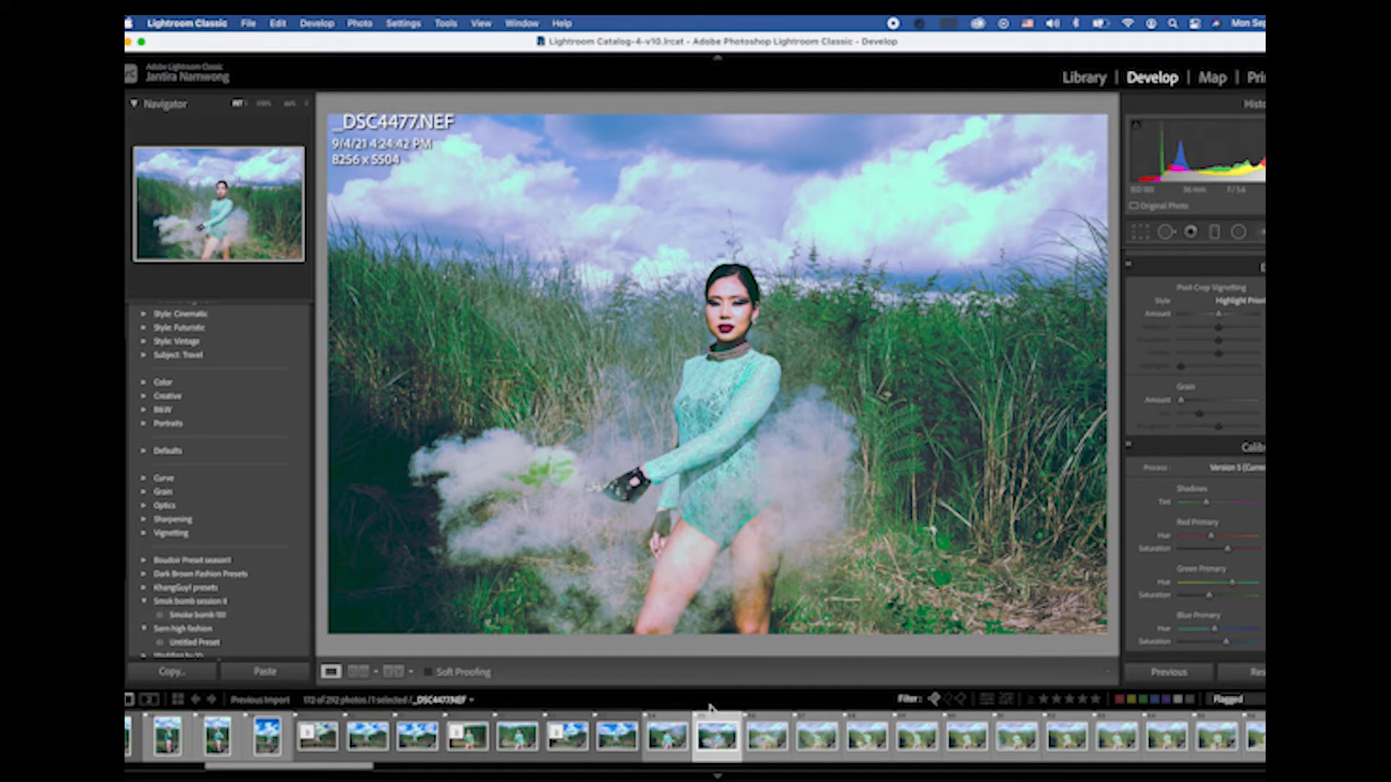
Step: On photo _DSC4478.NEF, raise contrast, highlights, whites, texture, clarity and saturation, and lower shadows, blacks and vibrance
click(769, 736)
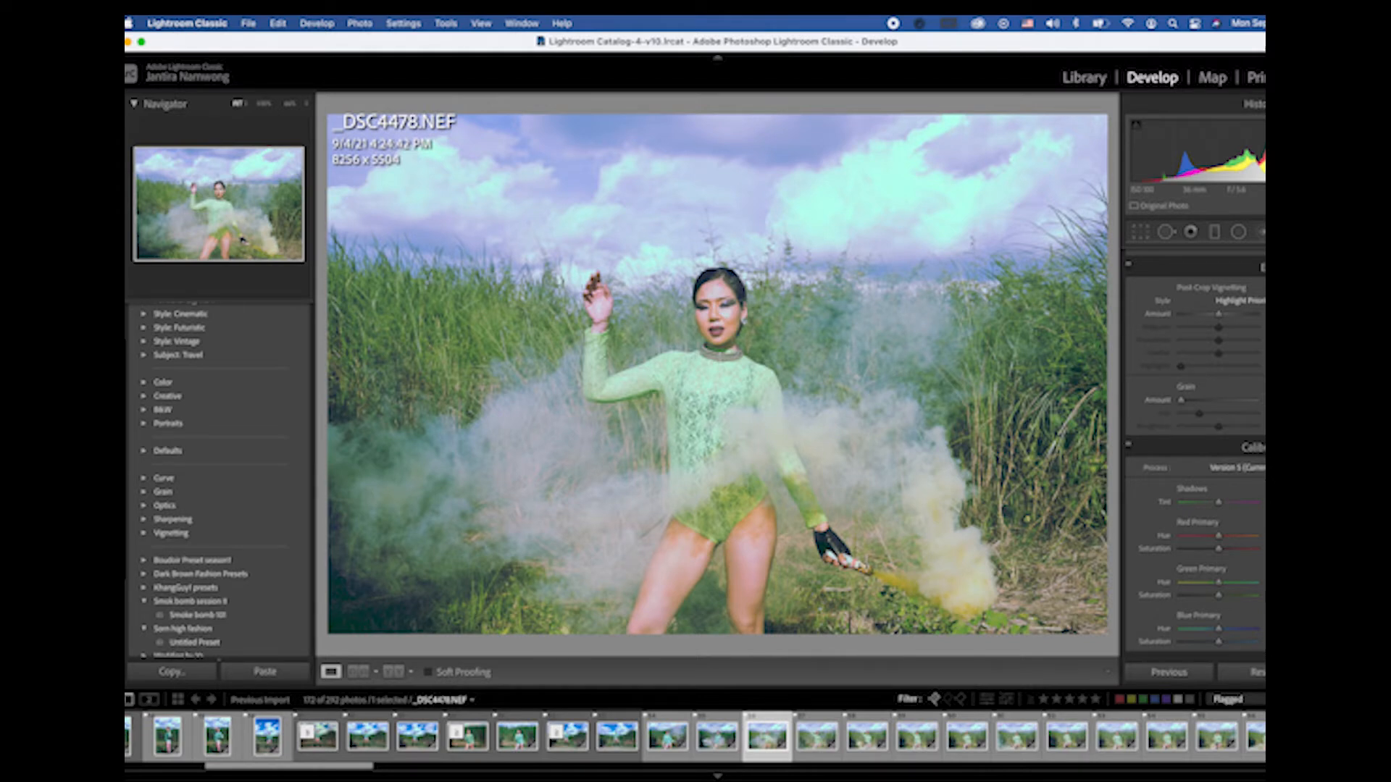
scroll(1196, 435, up, 15)
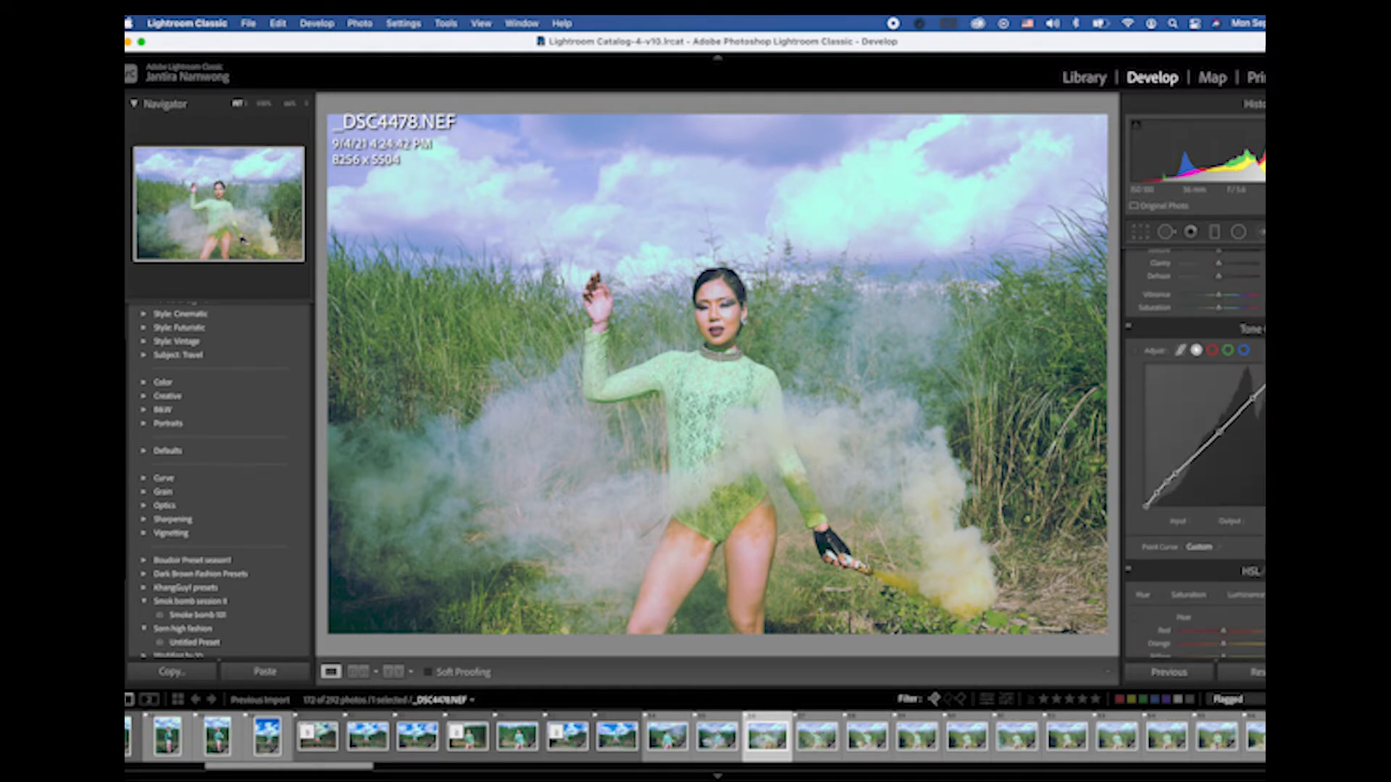
scroll(1195, 435, up, 5)
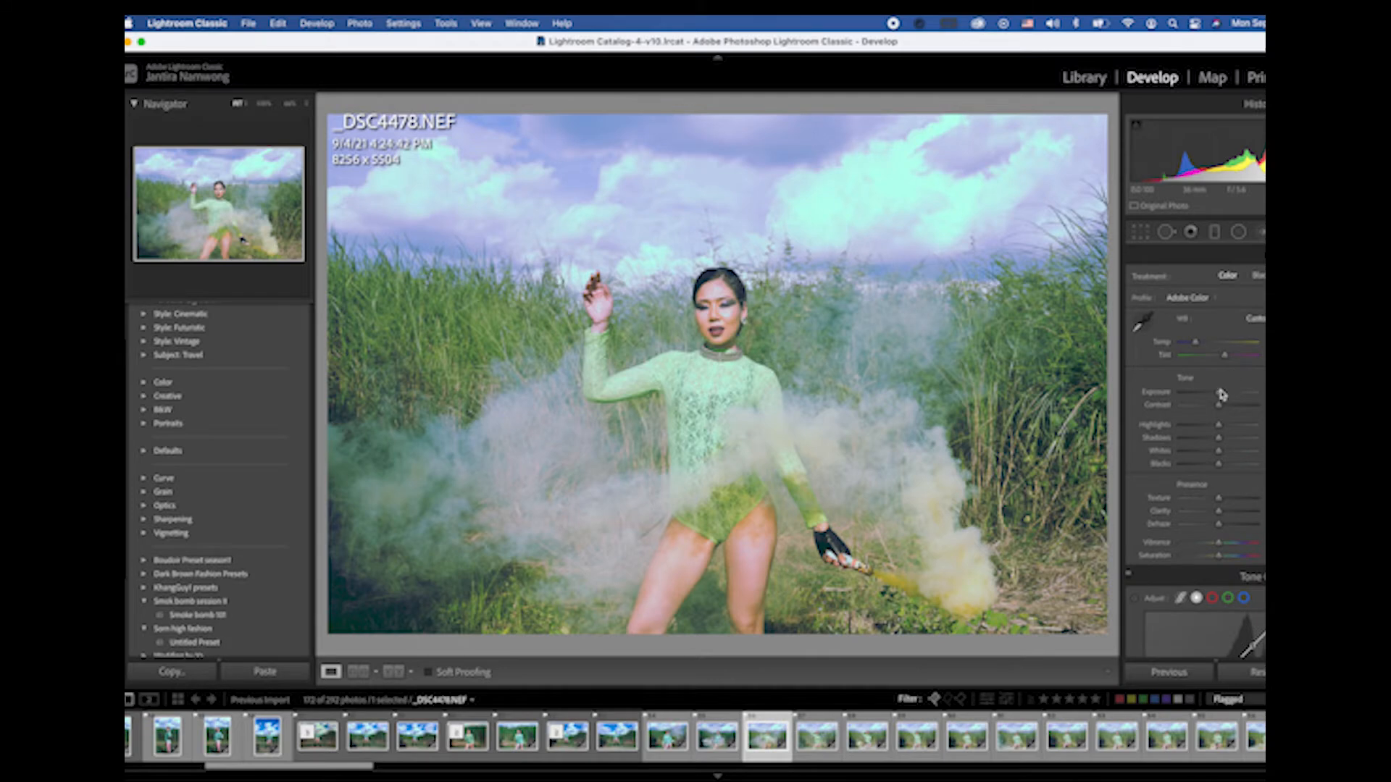
drag(1219, 392, 1232, 555)
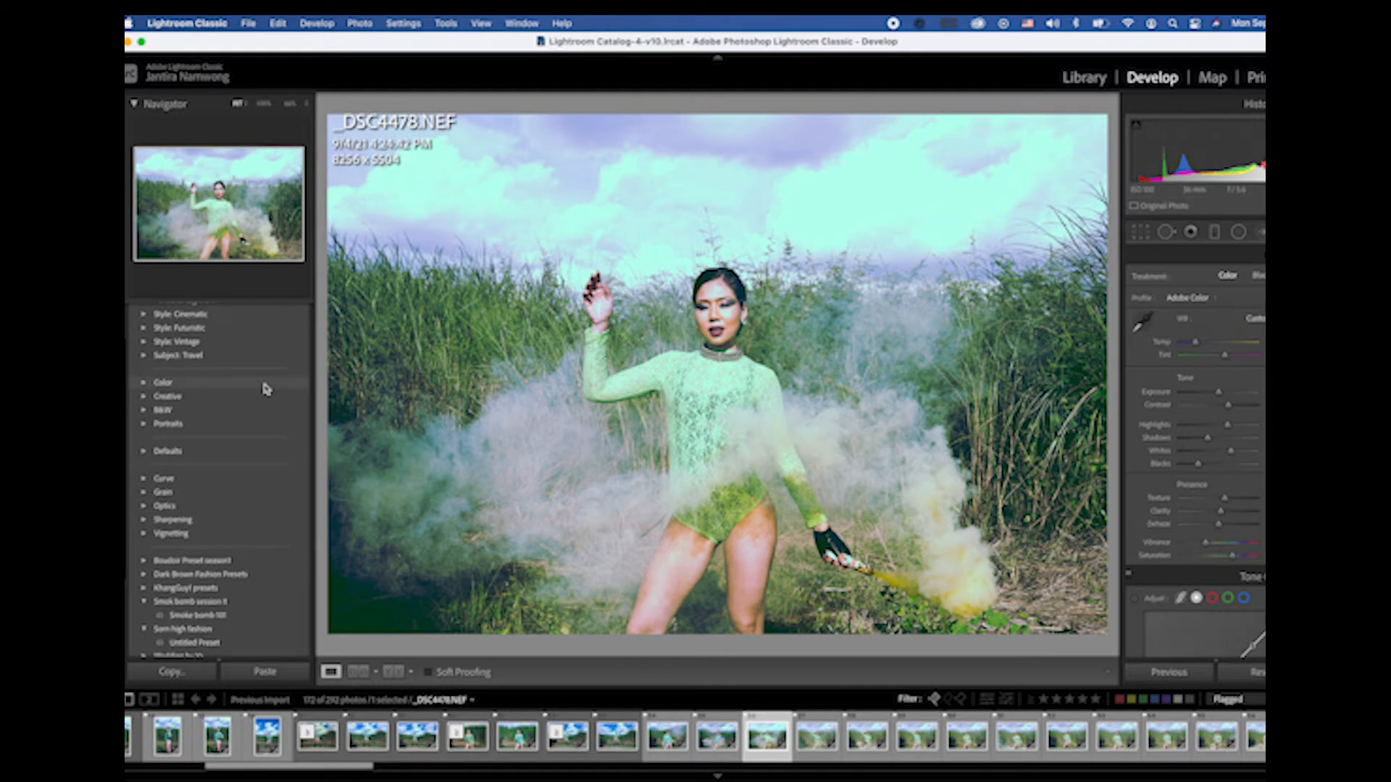
Step: Save the photo's settings as a new develop preset named smoke bomb 102 in the Smok bomb session II group and check it in the list
scroll(268, 384, up, 2)
click(303, 310)
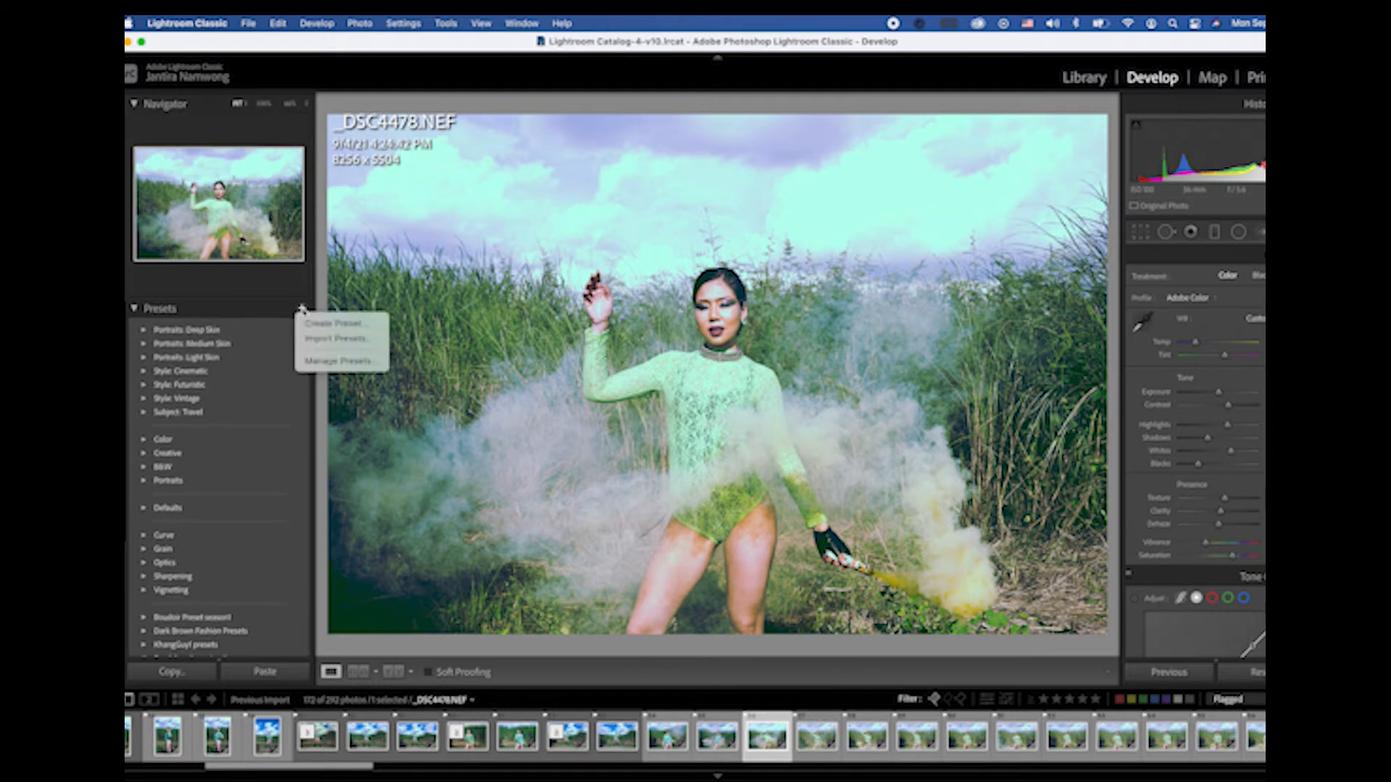
click(330, 323)
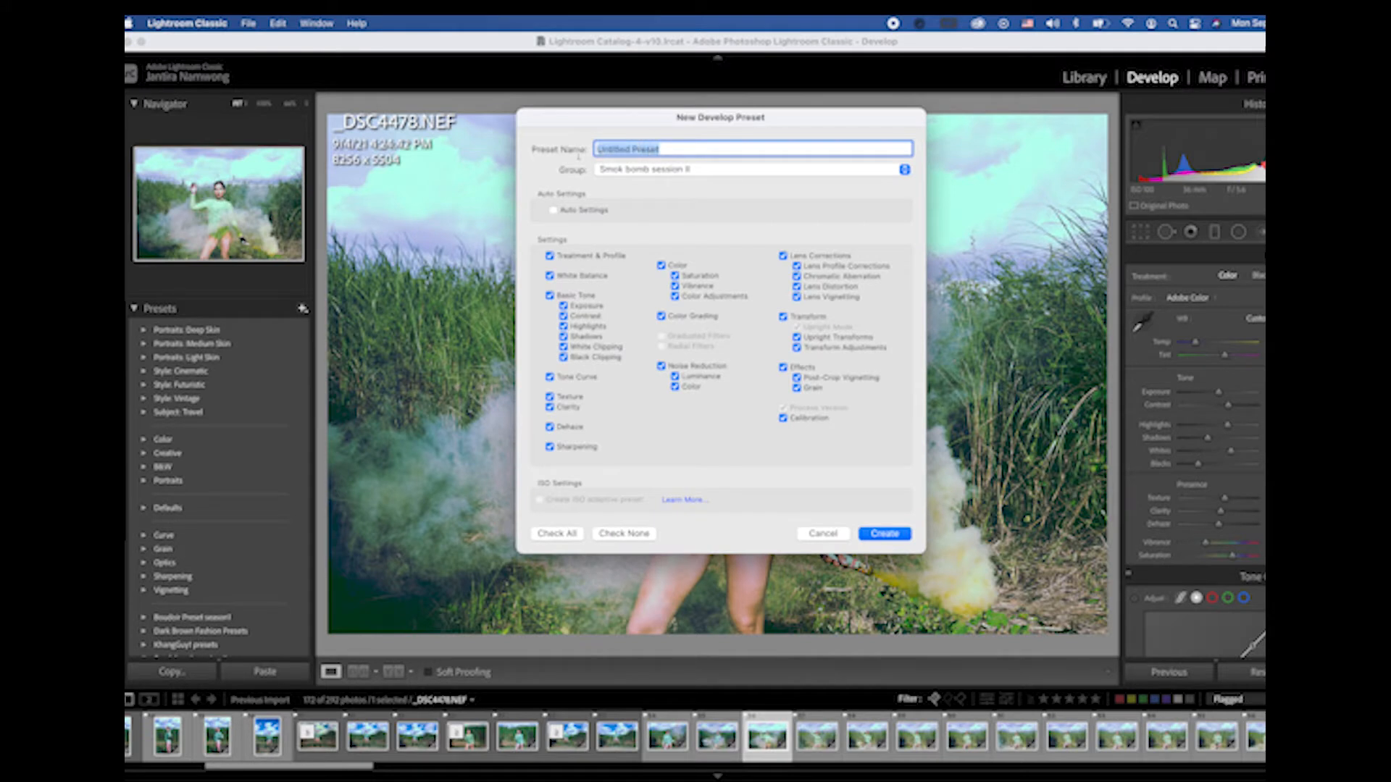
text(smoke bom)
text(b sessio)
key(BackSpace)
key(BackSpace)
key(BackSpace)
key(BackSpace)
key(BackSpace)
key(BackSpace)
key(BackSpace)
text(10)
text(.2)
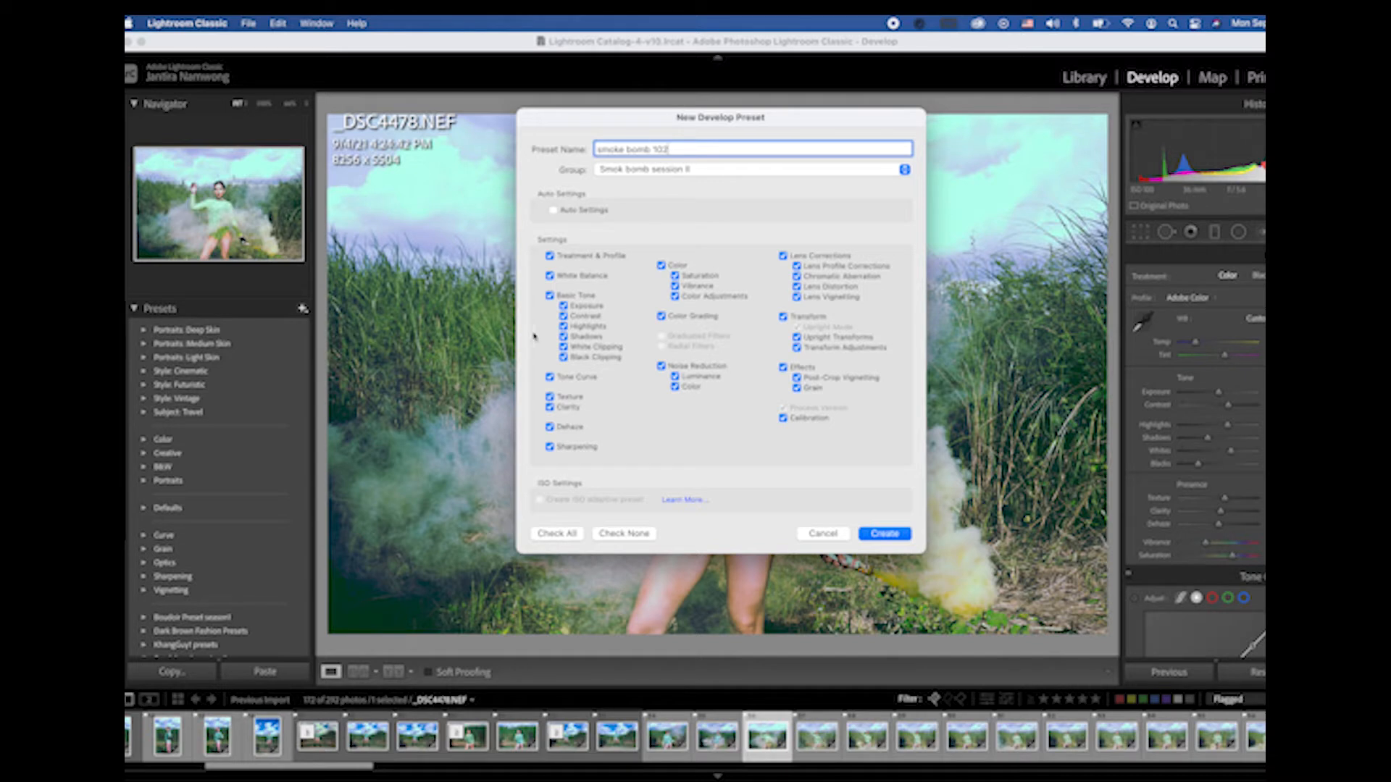
click(886, 533)
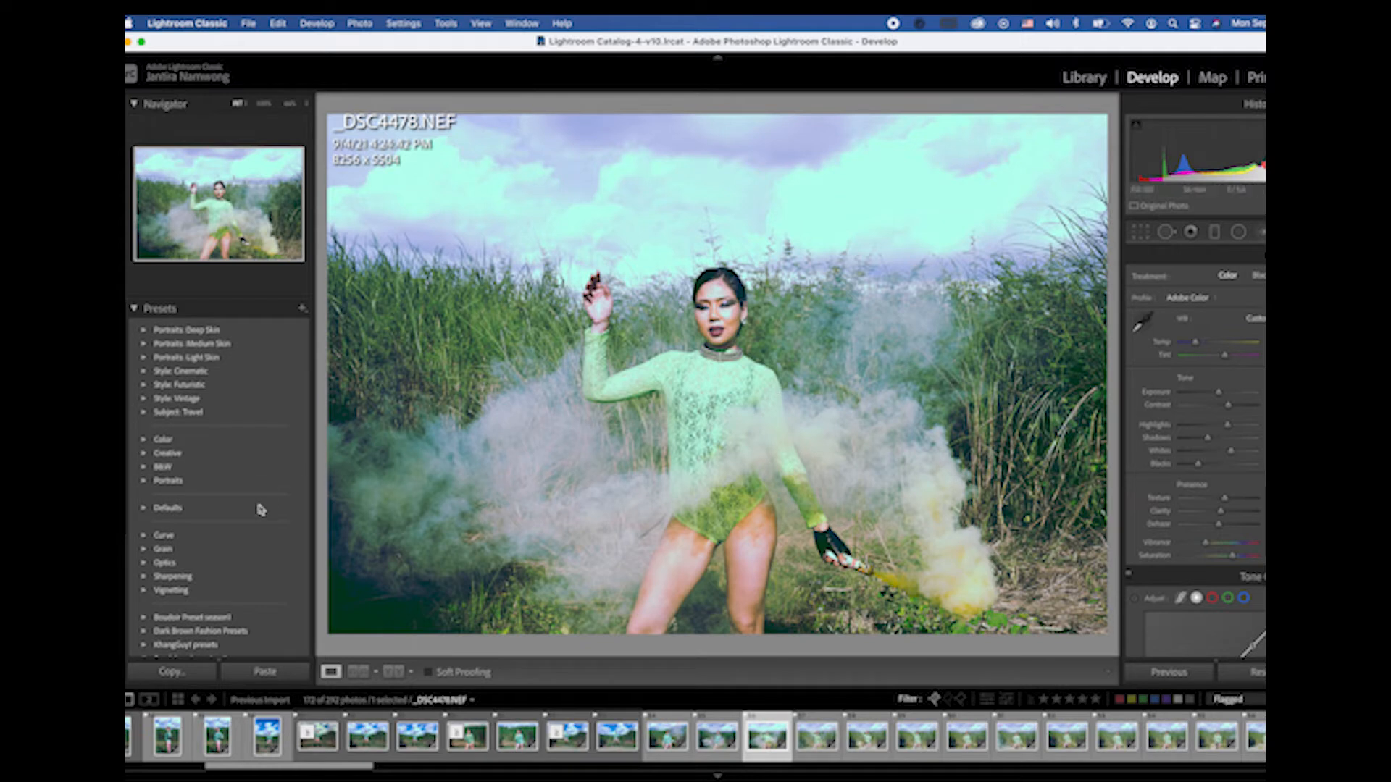
scroll(257, 521, down, 1)
scroll(259, 520, down, 1)
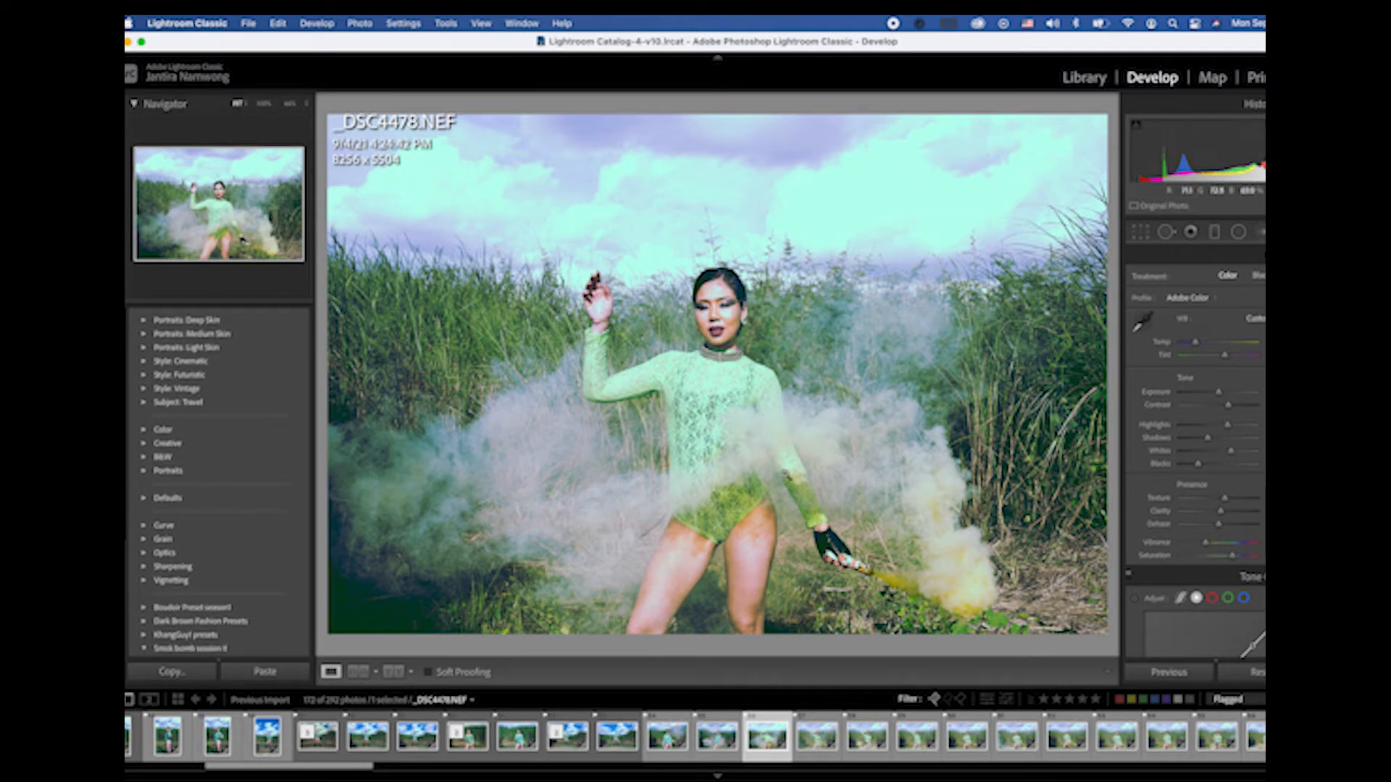
scroll(221, 504, down, 5)
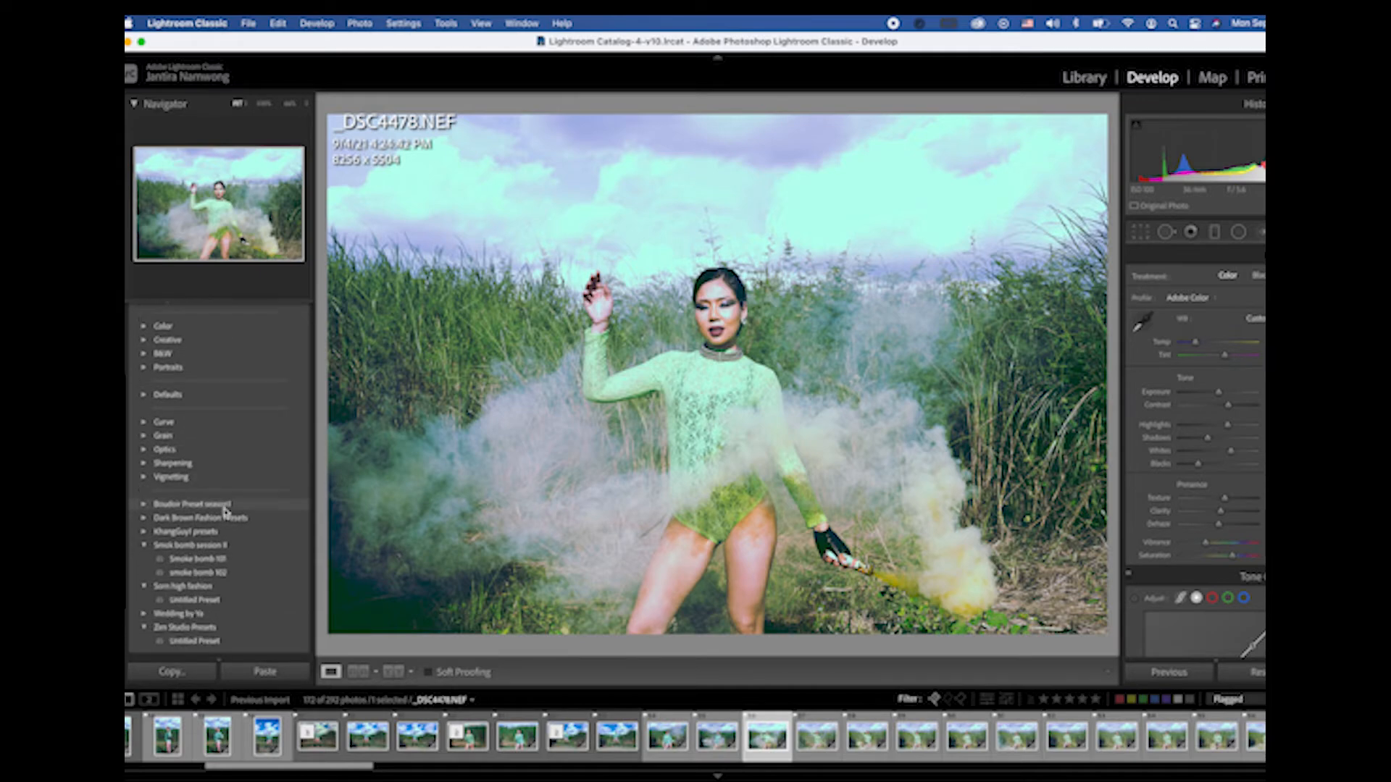
Step: Compare the Smoke bomb 101 and smoke bomb 102 presets by applying them alternately to photo _DSC4478.NEF
click(209, 561)
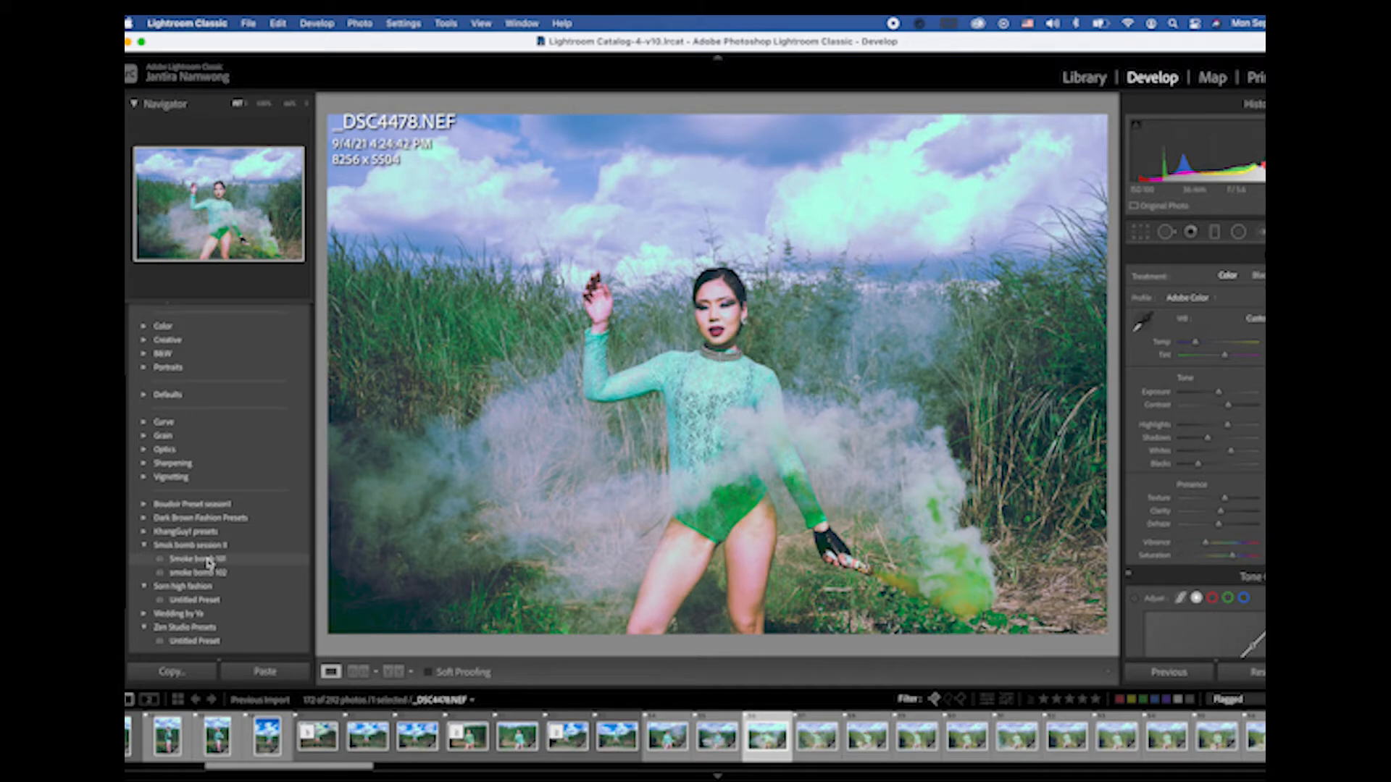
click(213, 573)
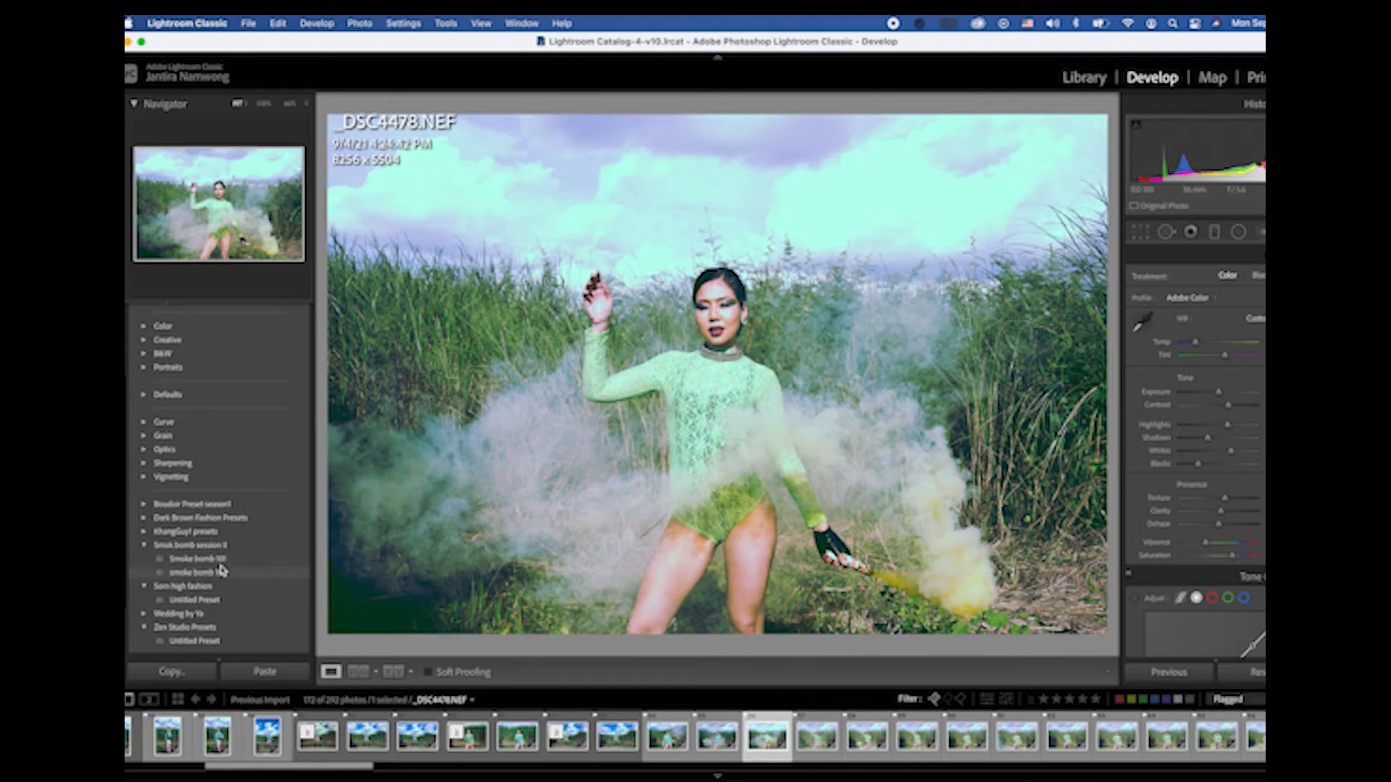
click(225, 562)
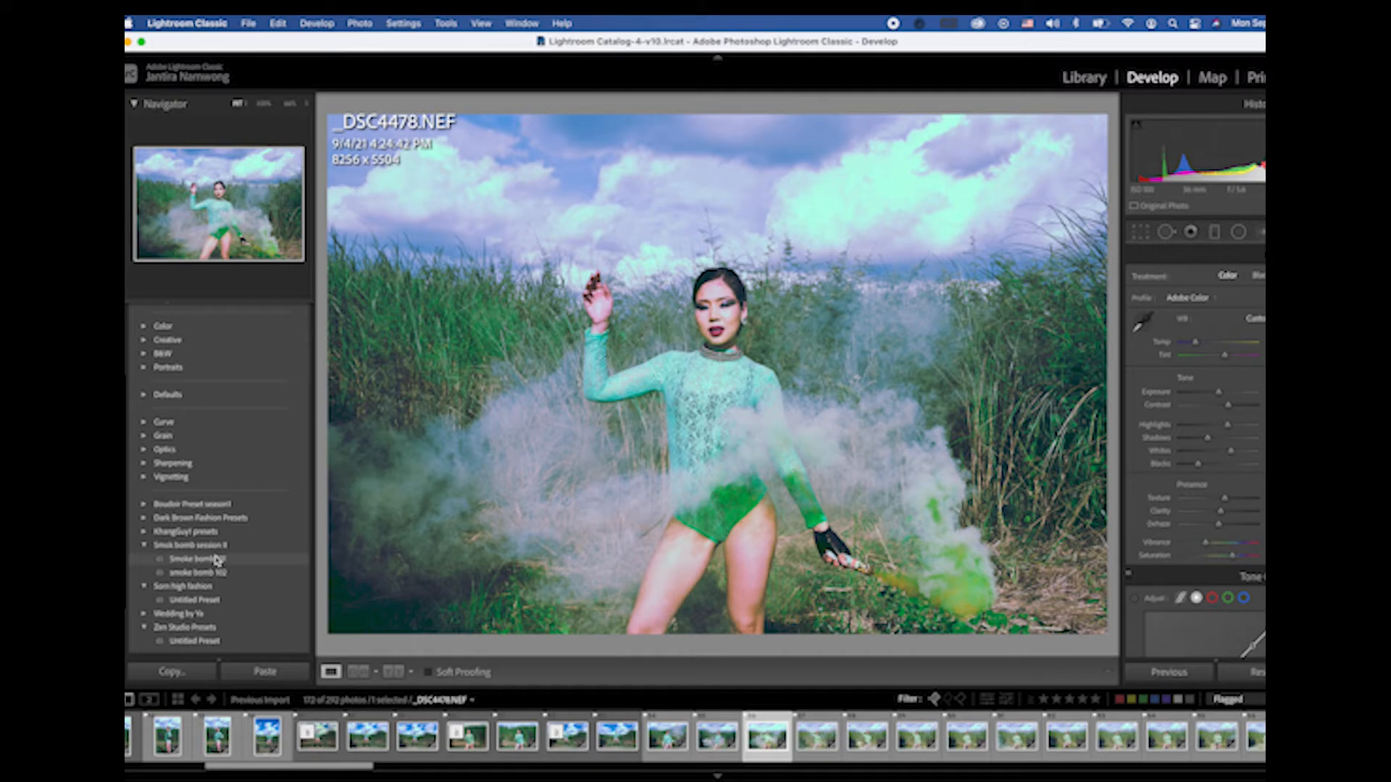
click(220, 574)
click(219, 574)
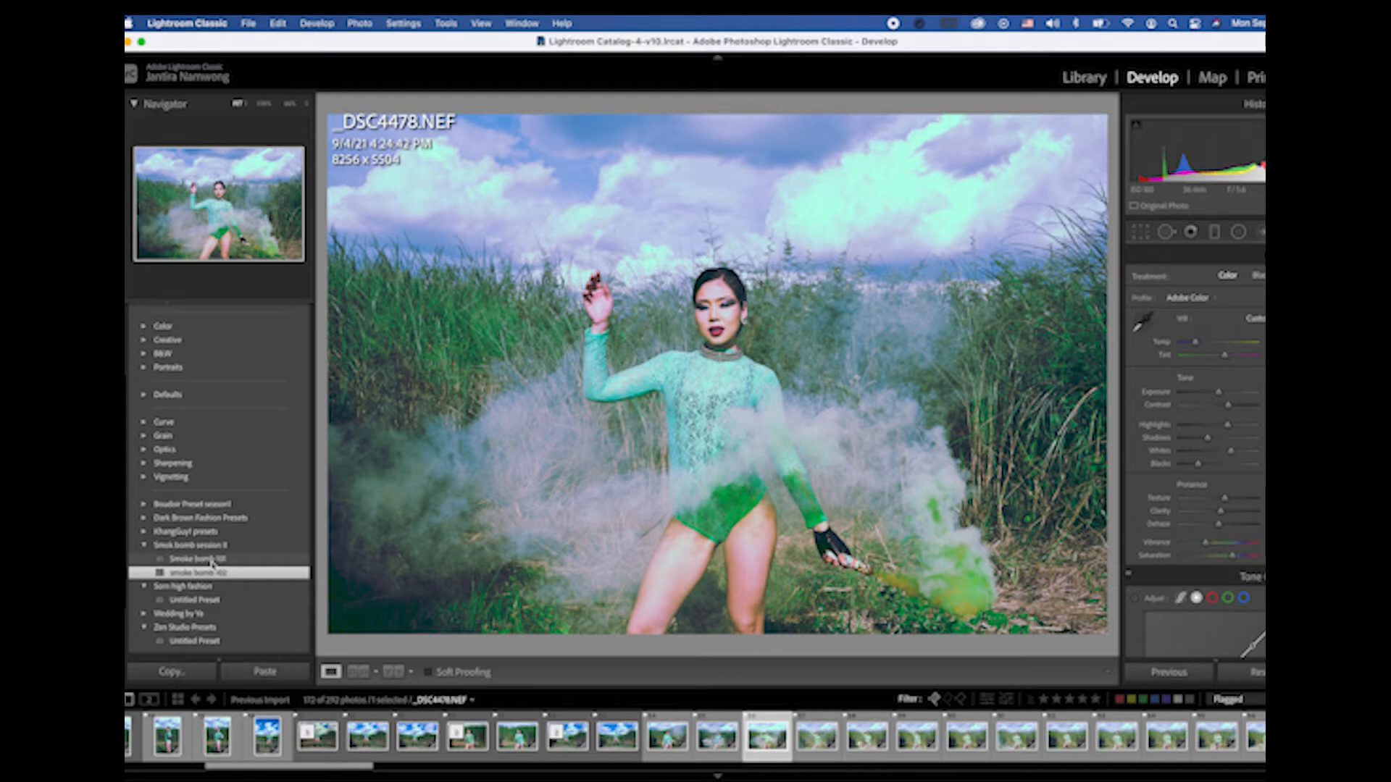
click(182, 574)
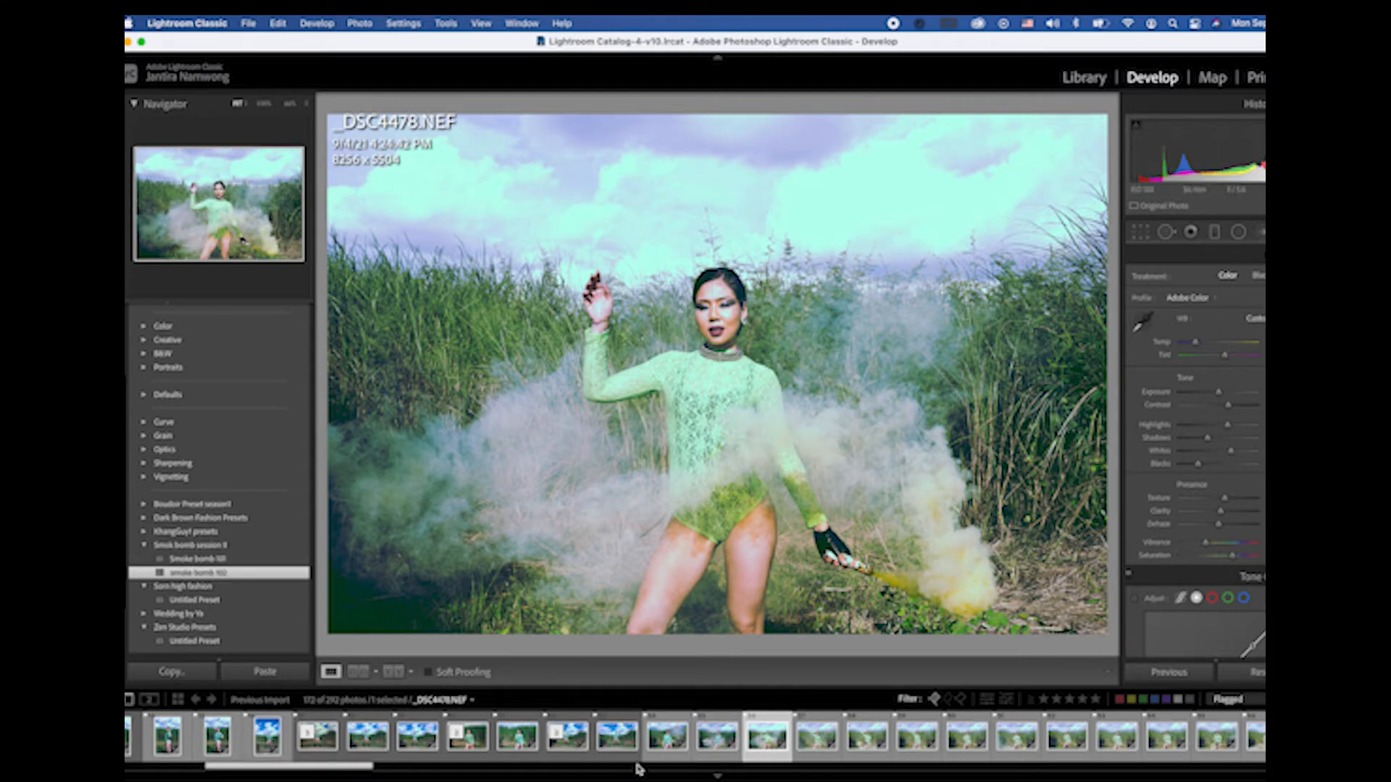
Step: Compare photos _DSC4477.NEF and _DSC4478.NEF, and copy the develop settings of _DSC4477.NEF without graduated and radial filters
click(702, 746)
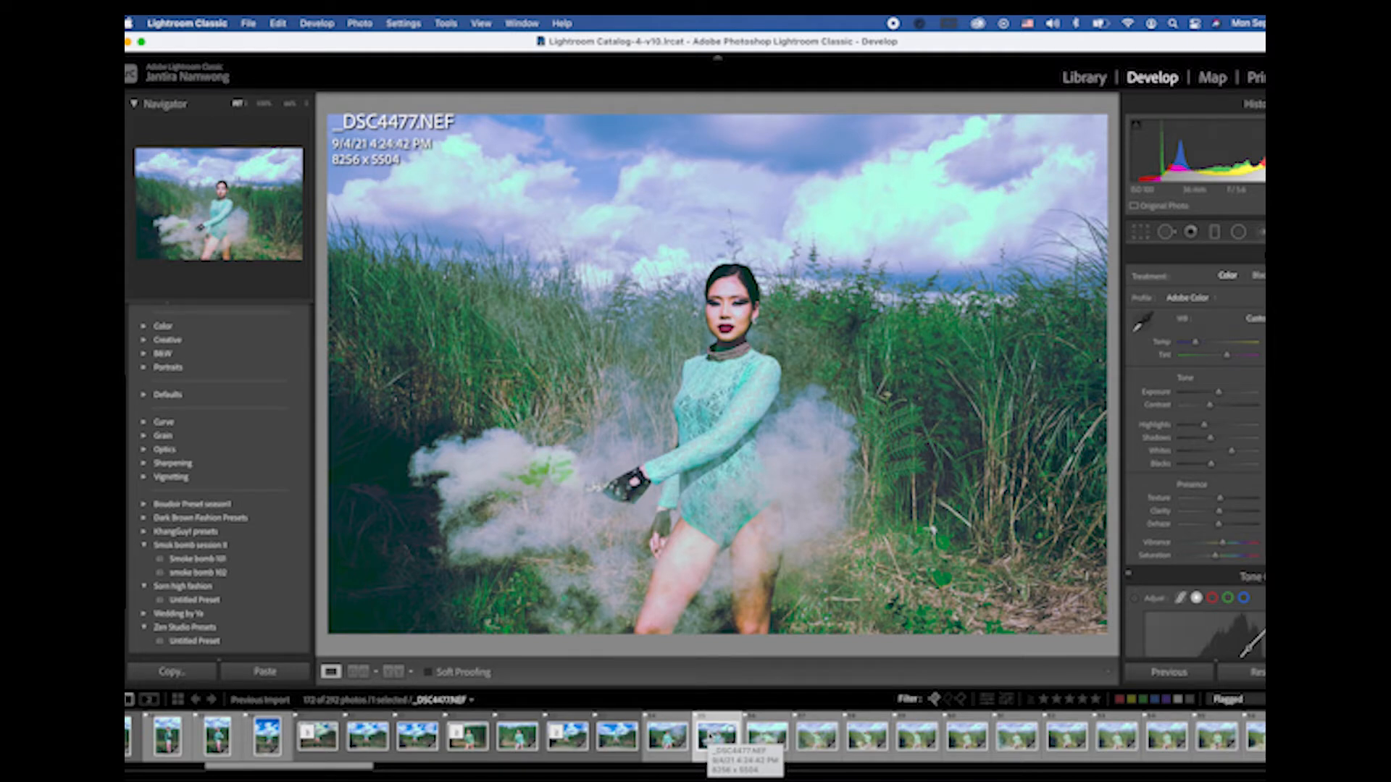
click(766, 737)
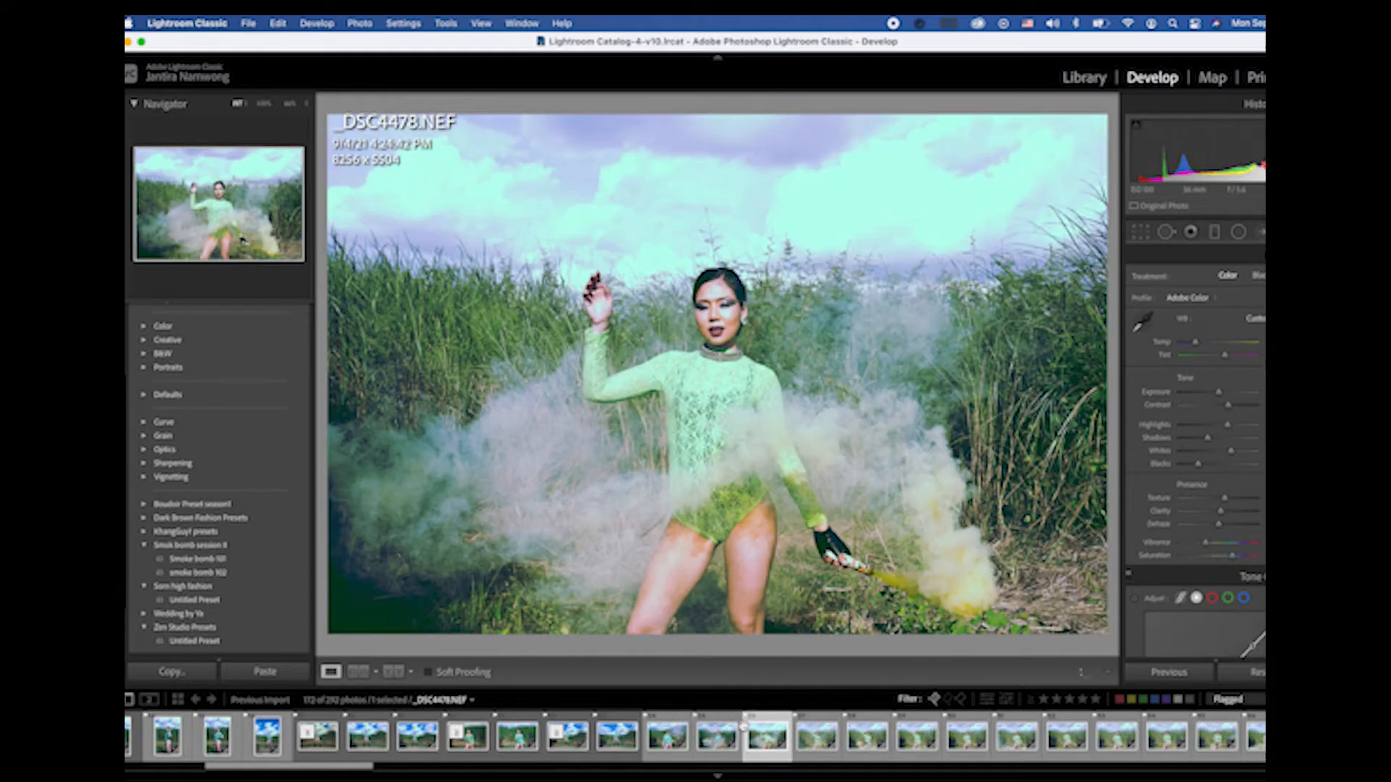
key(super+z)
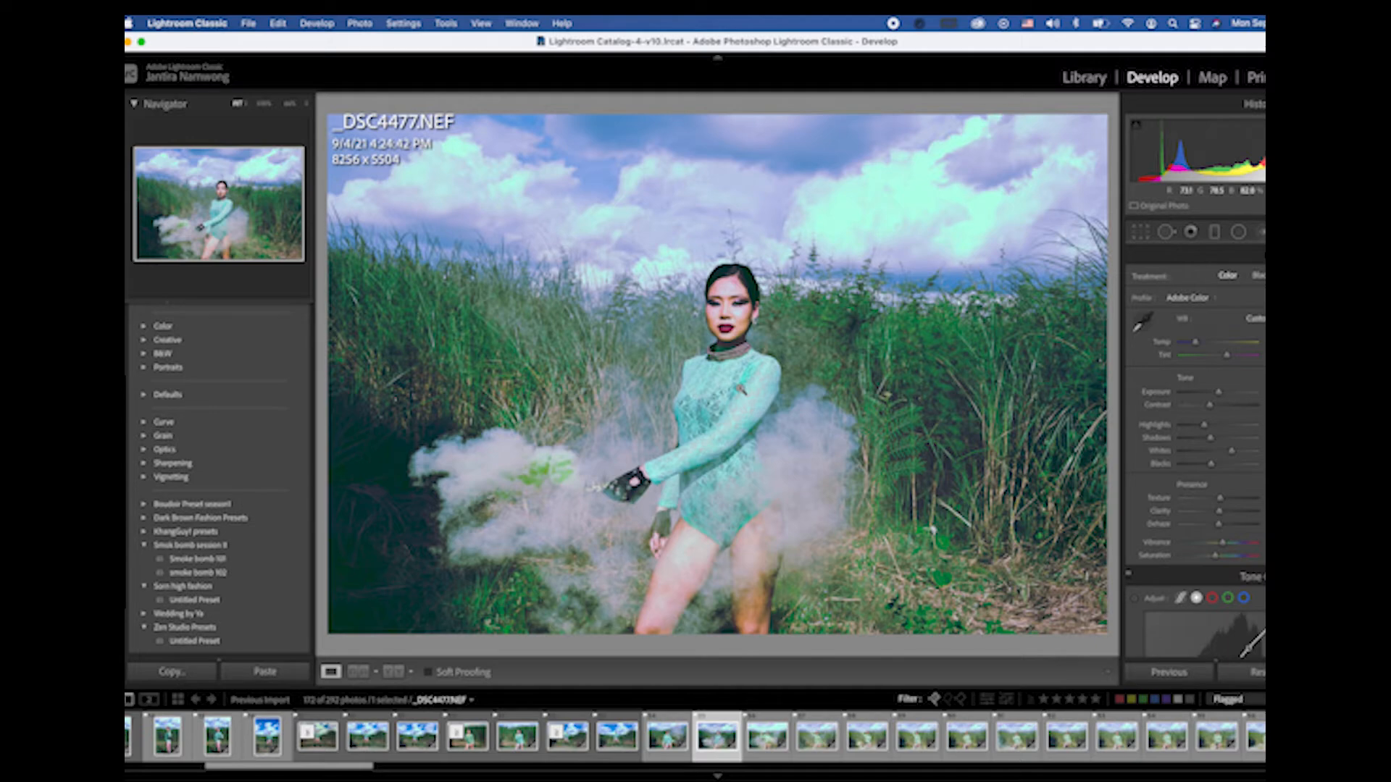
key(super+shift+c)
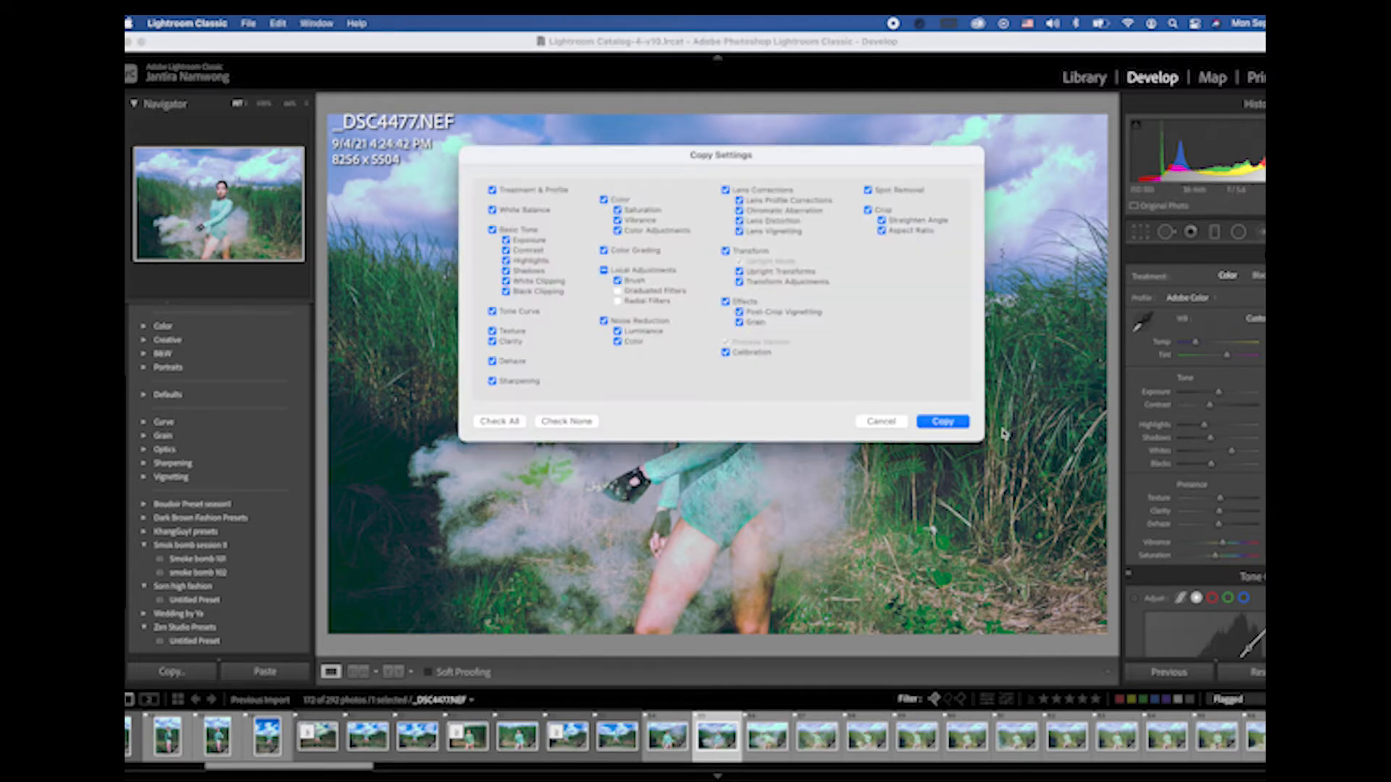
click(941, 421)
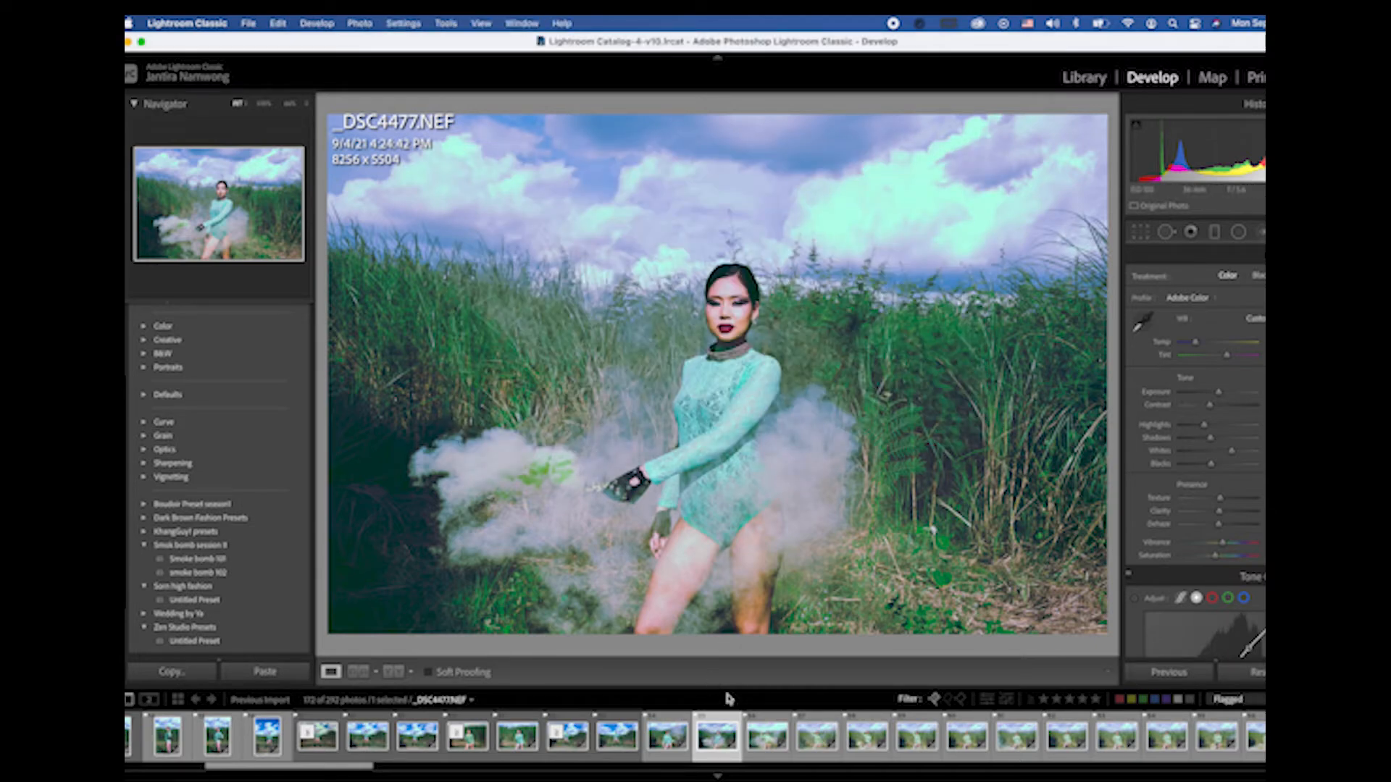
Step: Paste the copied develop settings onto photos _DSC4478.NEF, _DSC4479.NEF, _DSC4480.NEF, _DSC4481.NEF and _DSC4482.NEF one after another
click(765, 743)
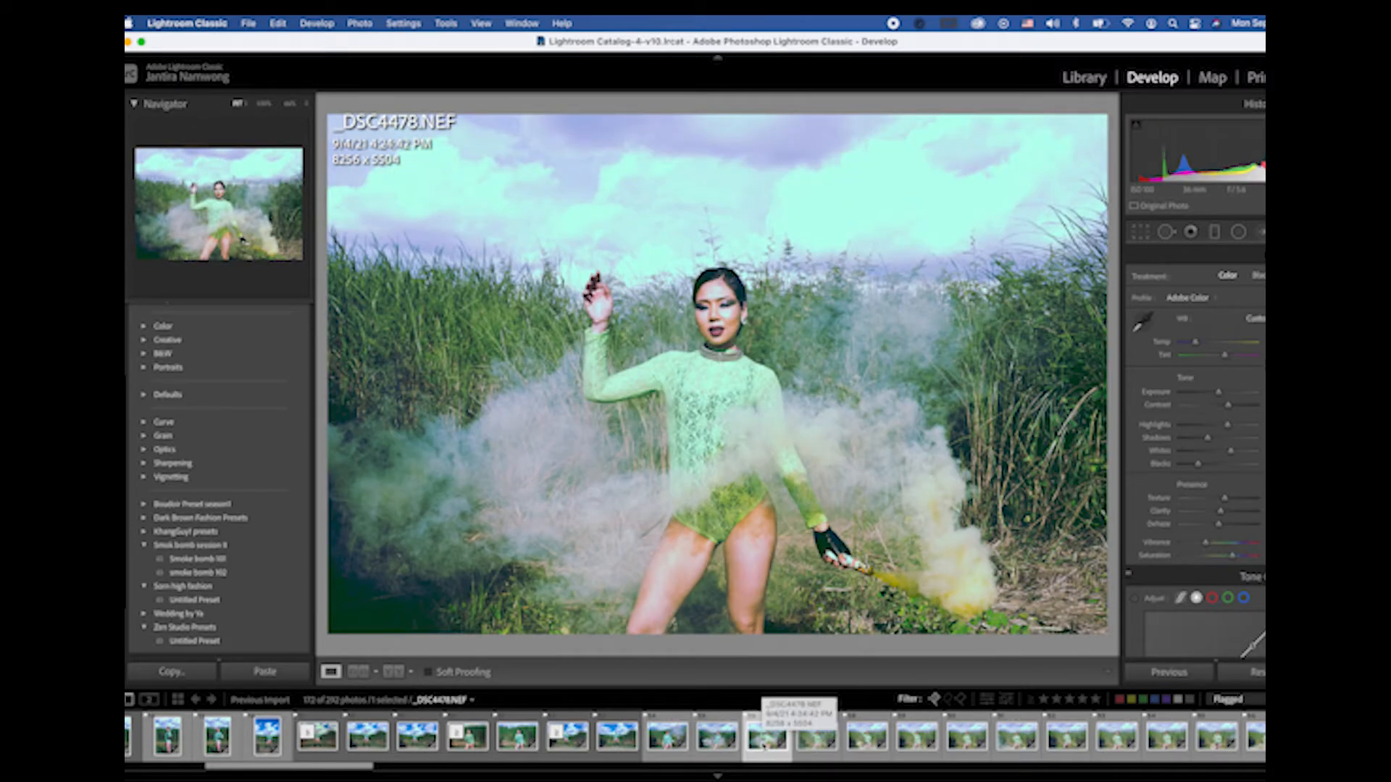
key(super+shift+v)
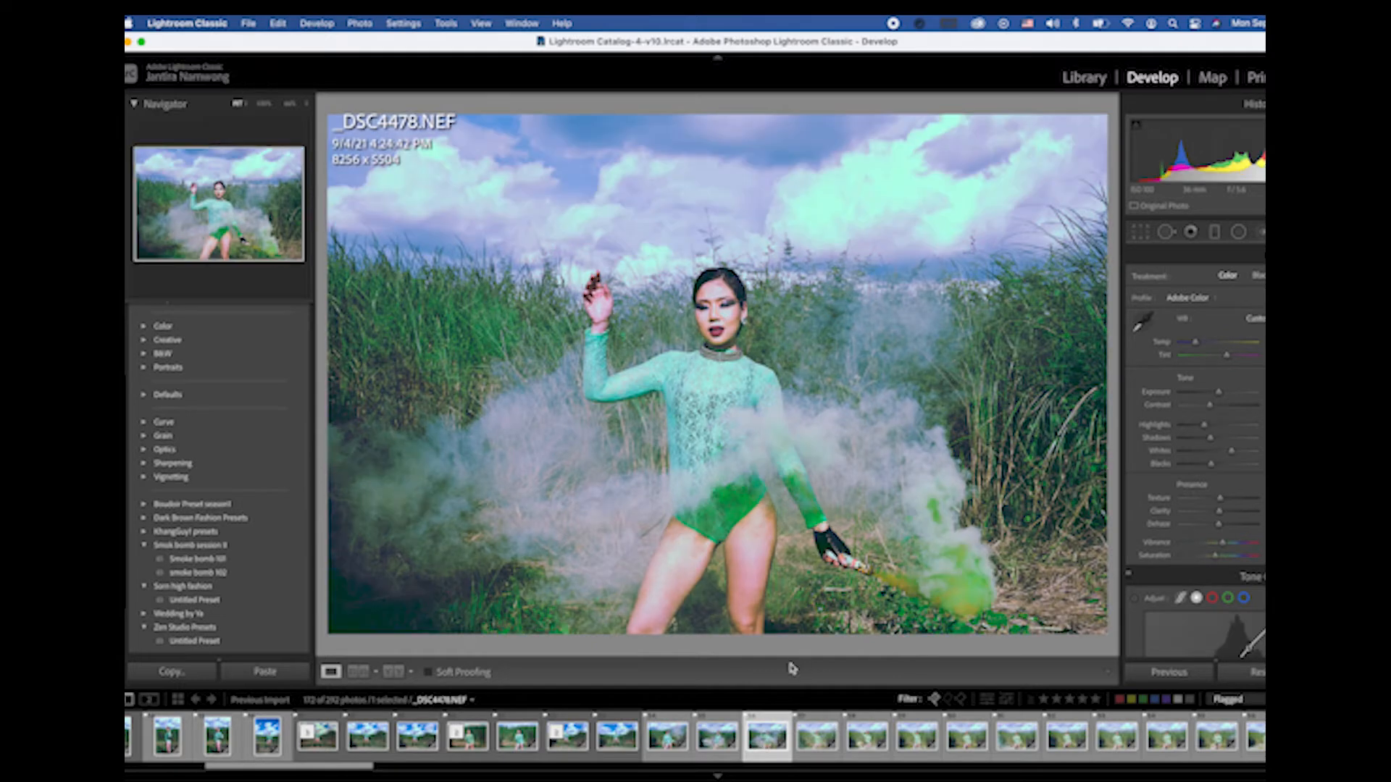
key(Right)
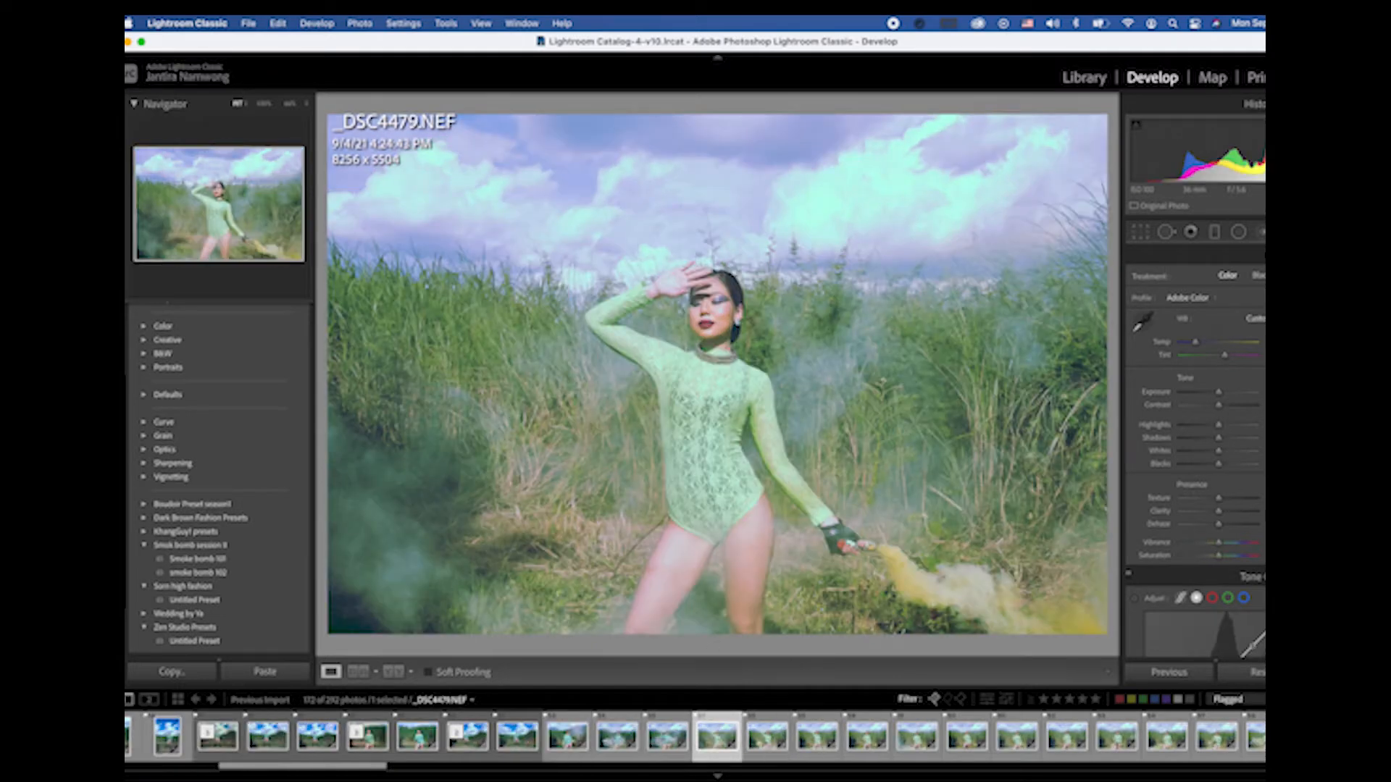
key(super+shift+v)
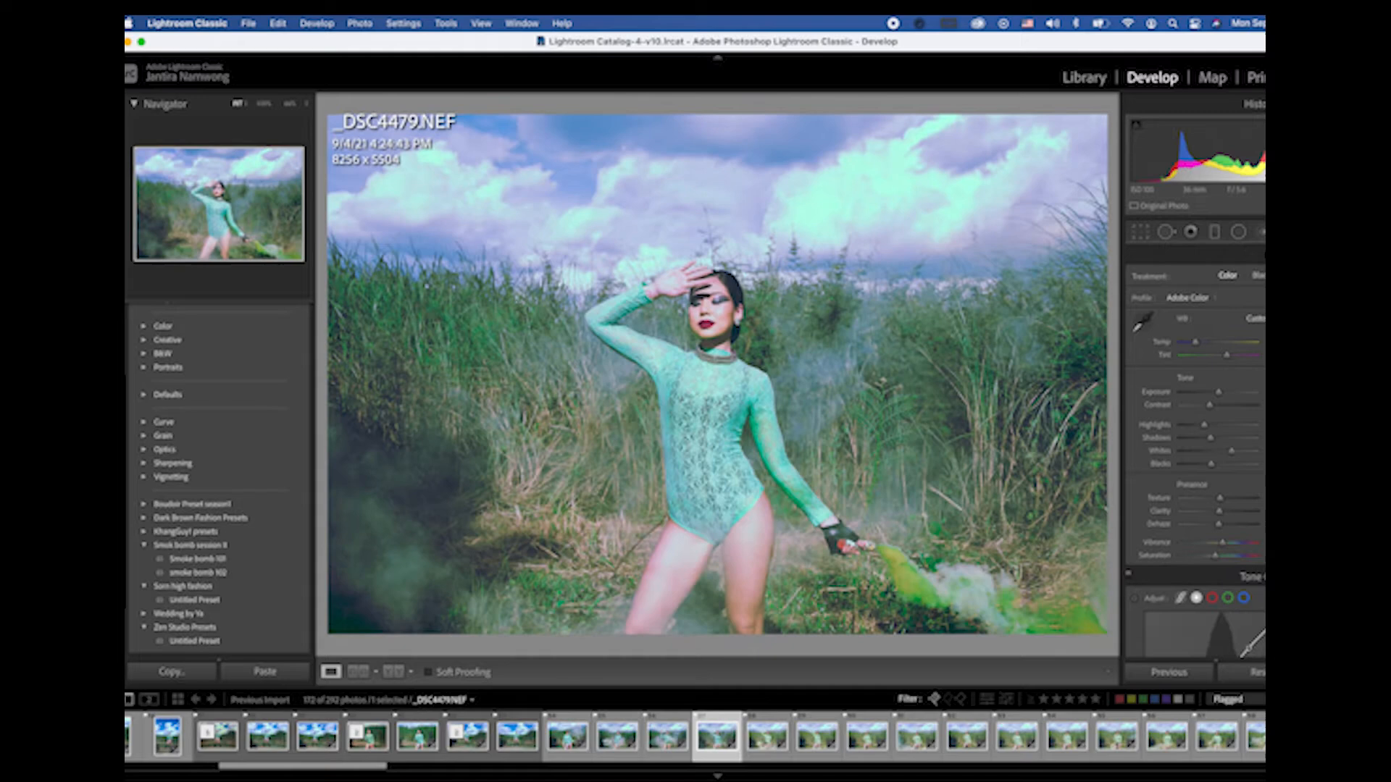
key(Right)
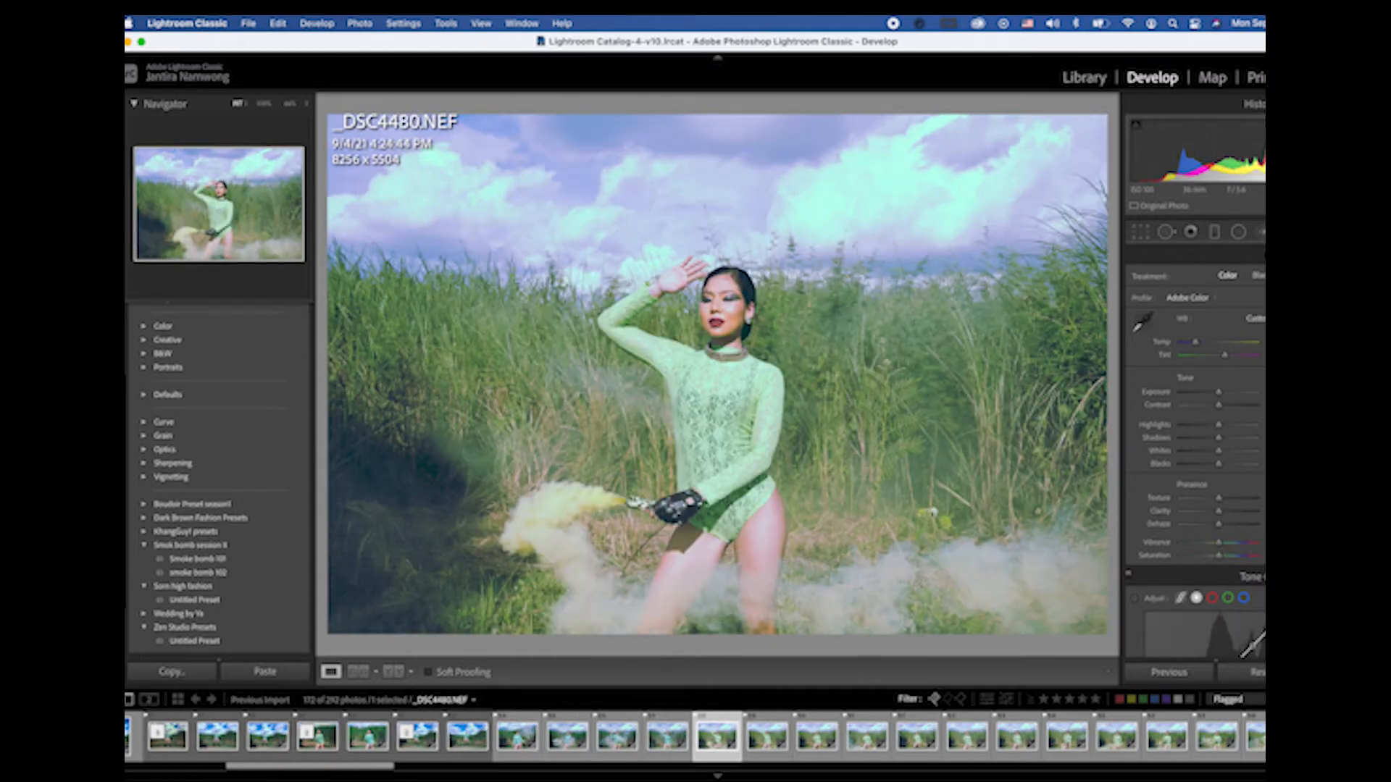
key(super+shift+v)
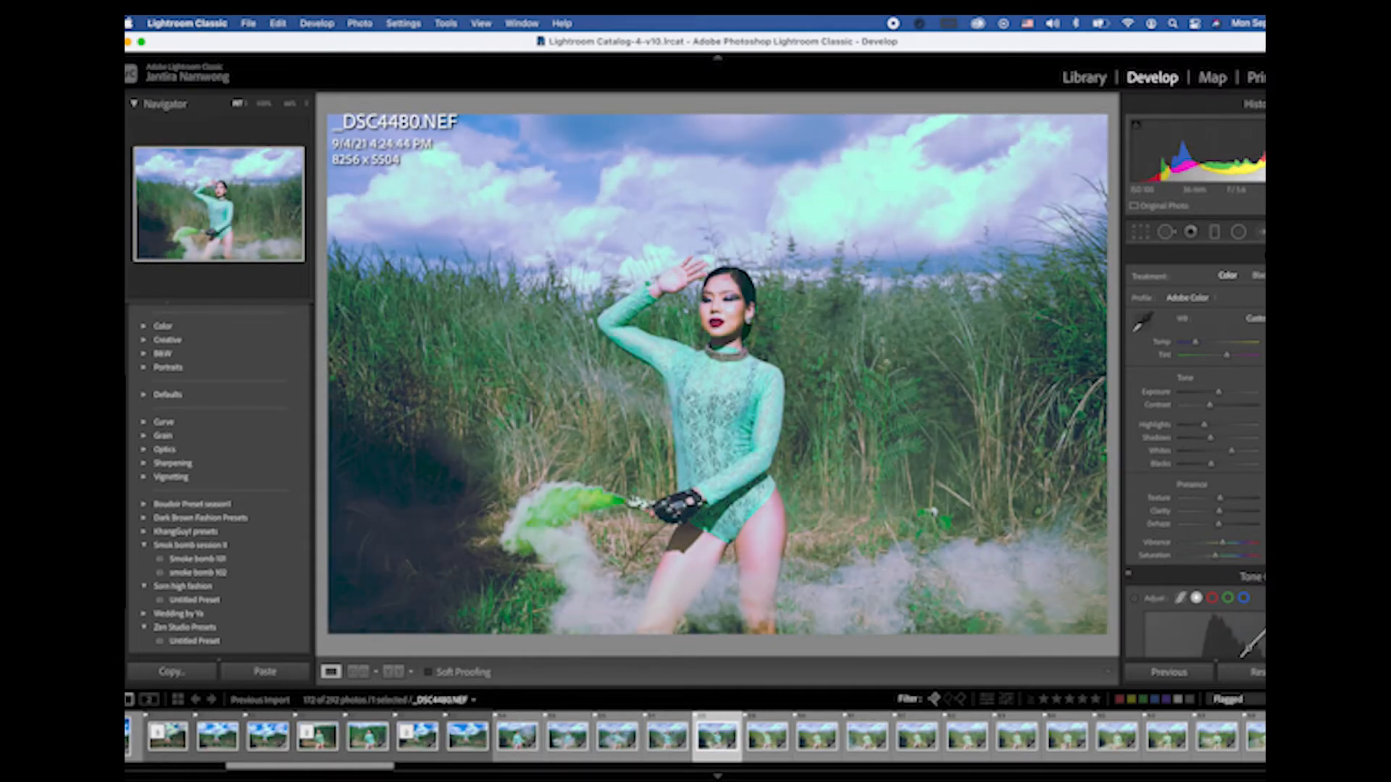
key(Right)
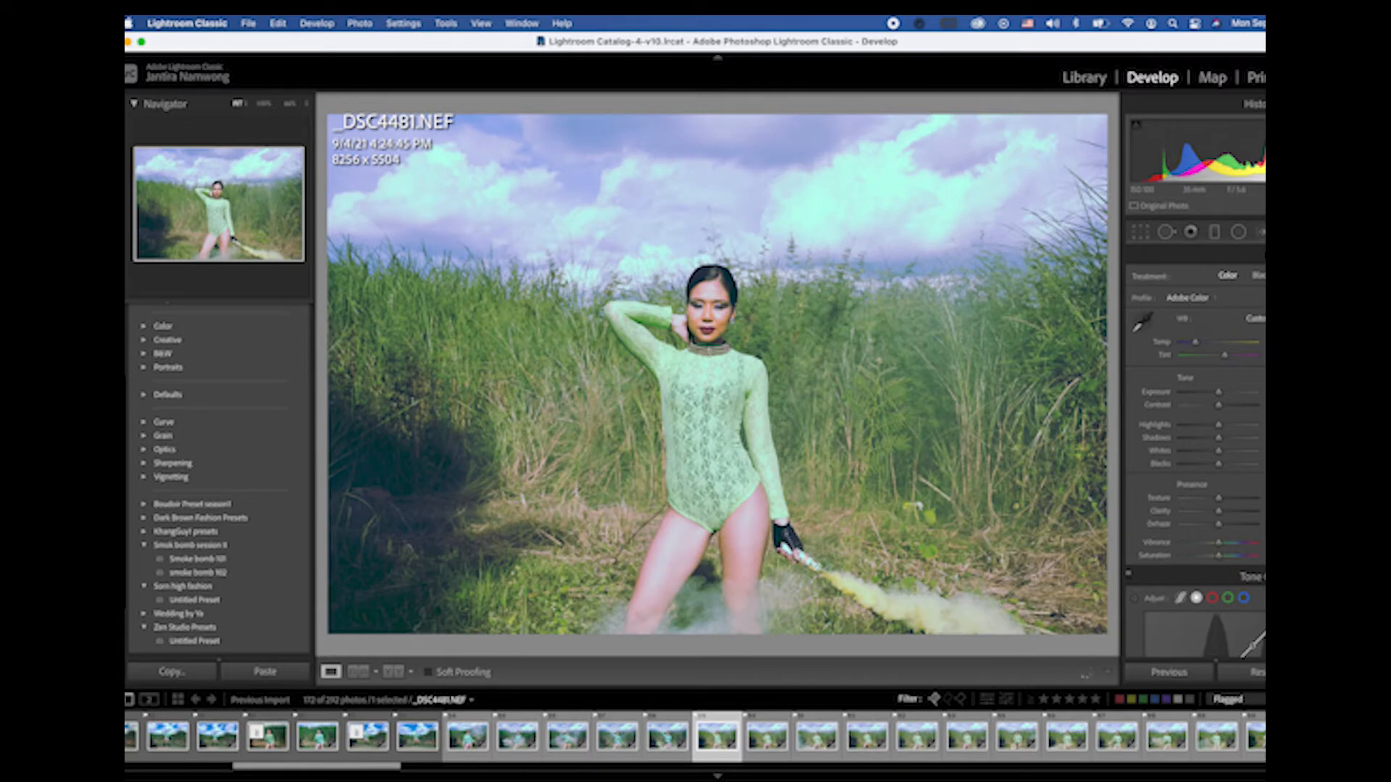
key(super+shift+v)
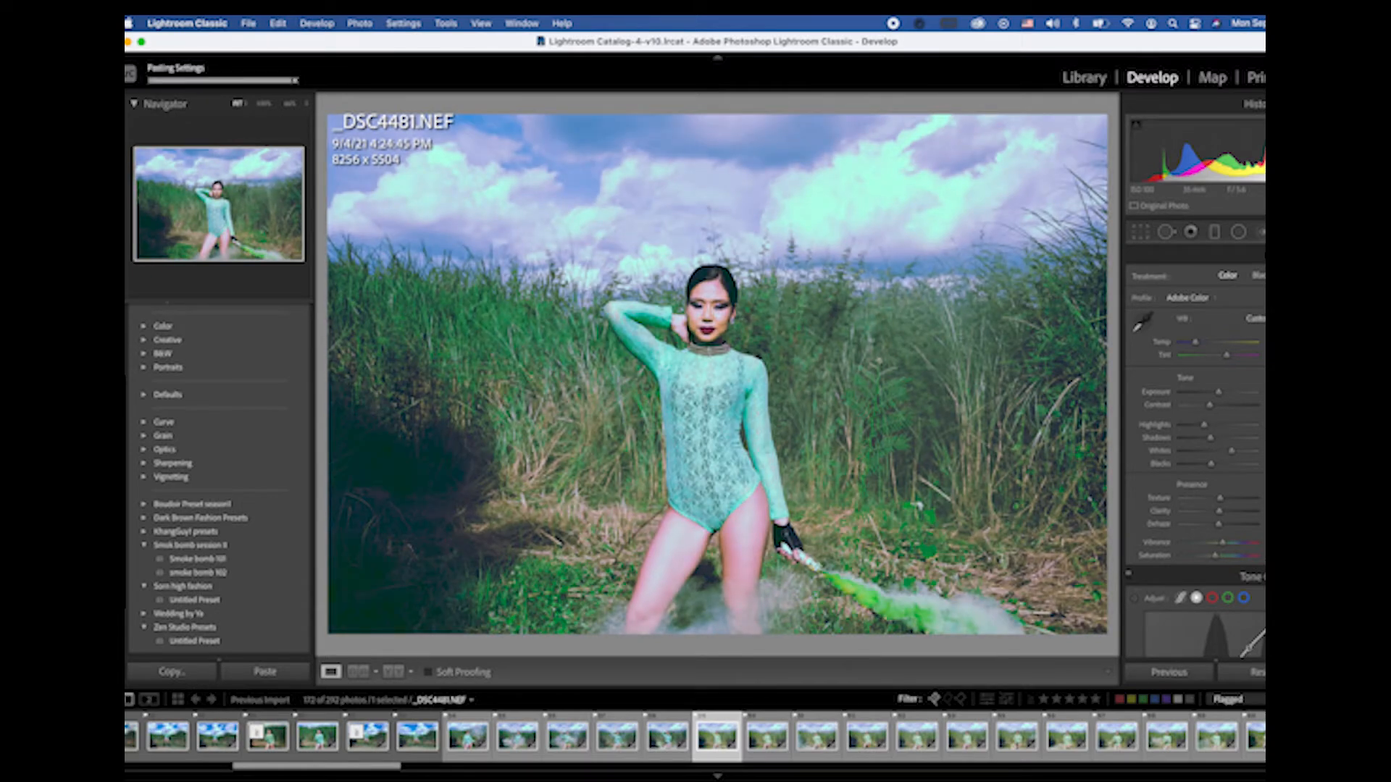
key(Right)
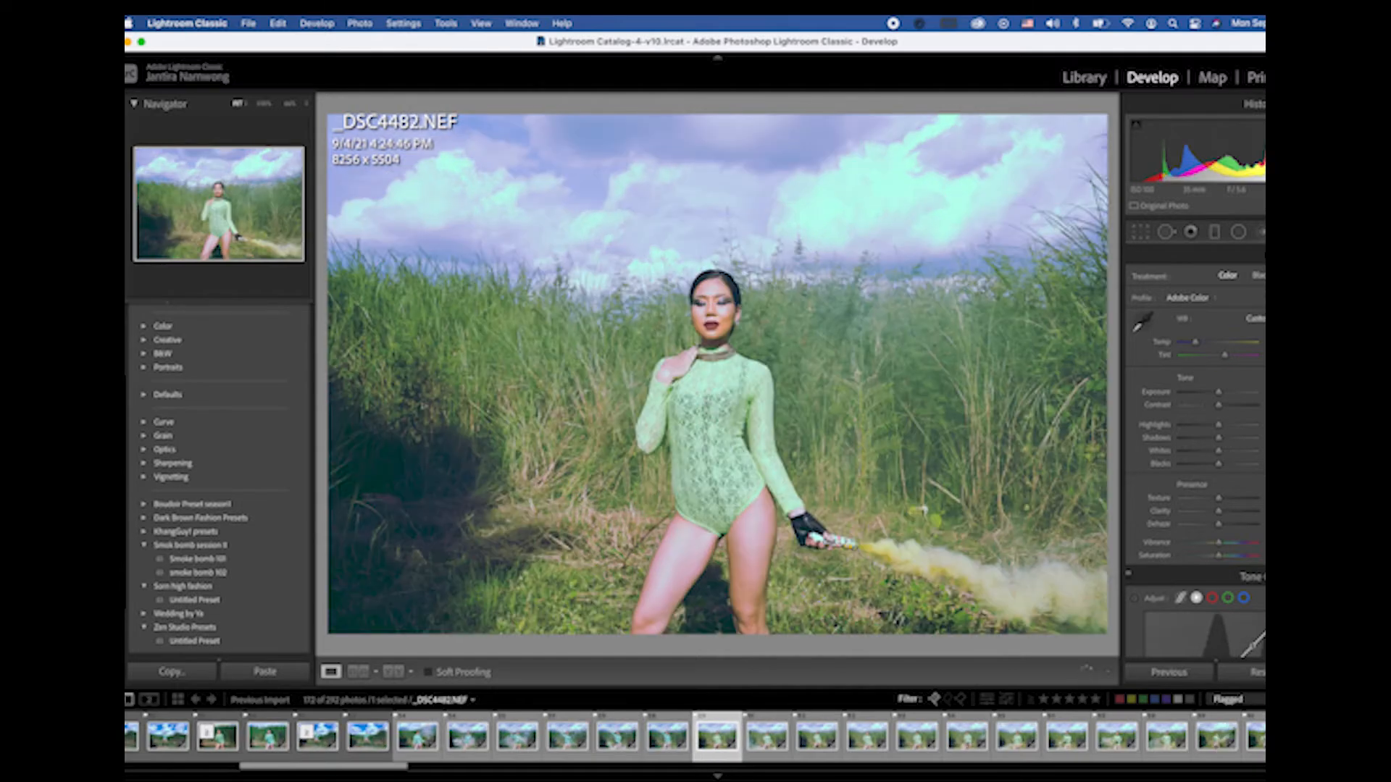
key(super+shift+v)
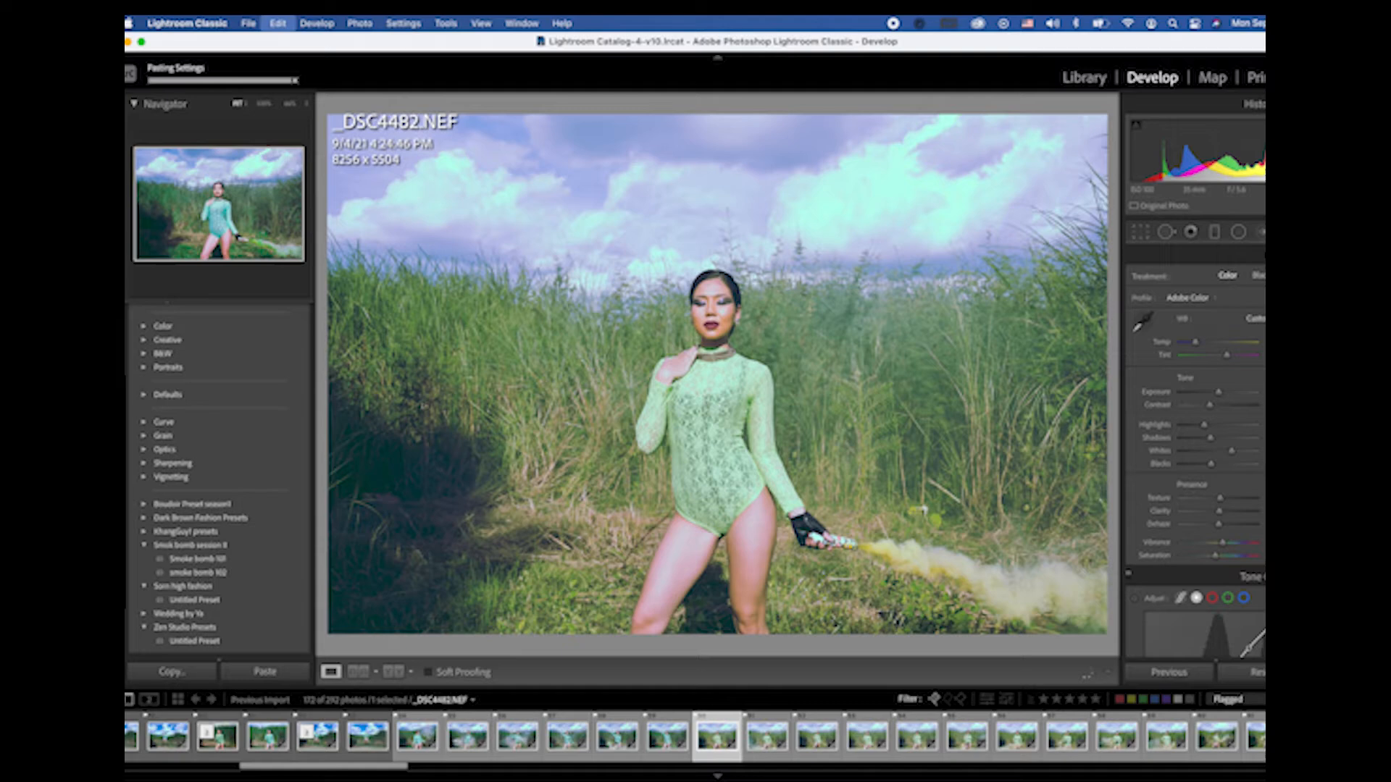
Step: Paste the copied develop settings onto photos _DSC4484.NEF, _DSC4485.NEF, _DSC4486.NEF and _DSC4487.NEF
key(Right)
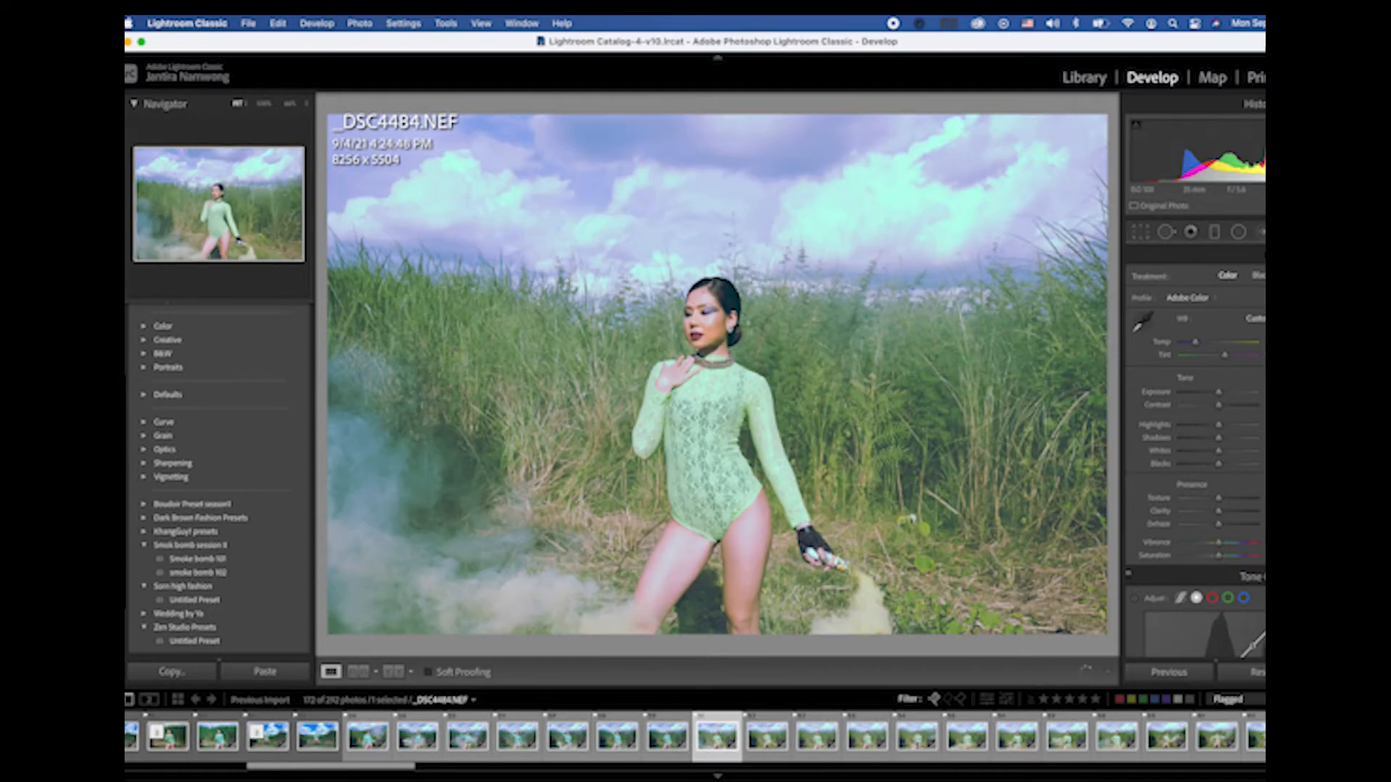
key(super+shift+v)
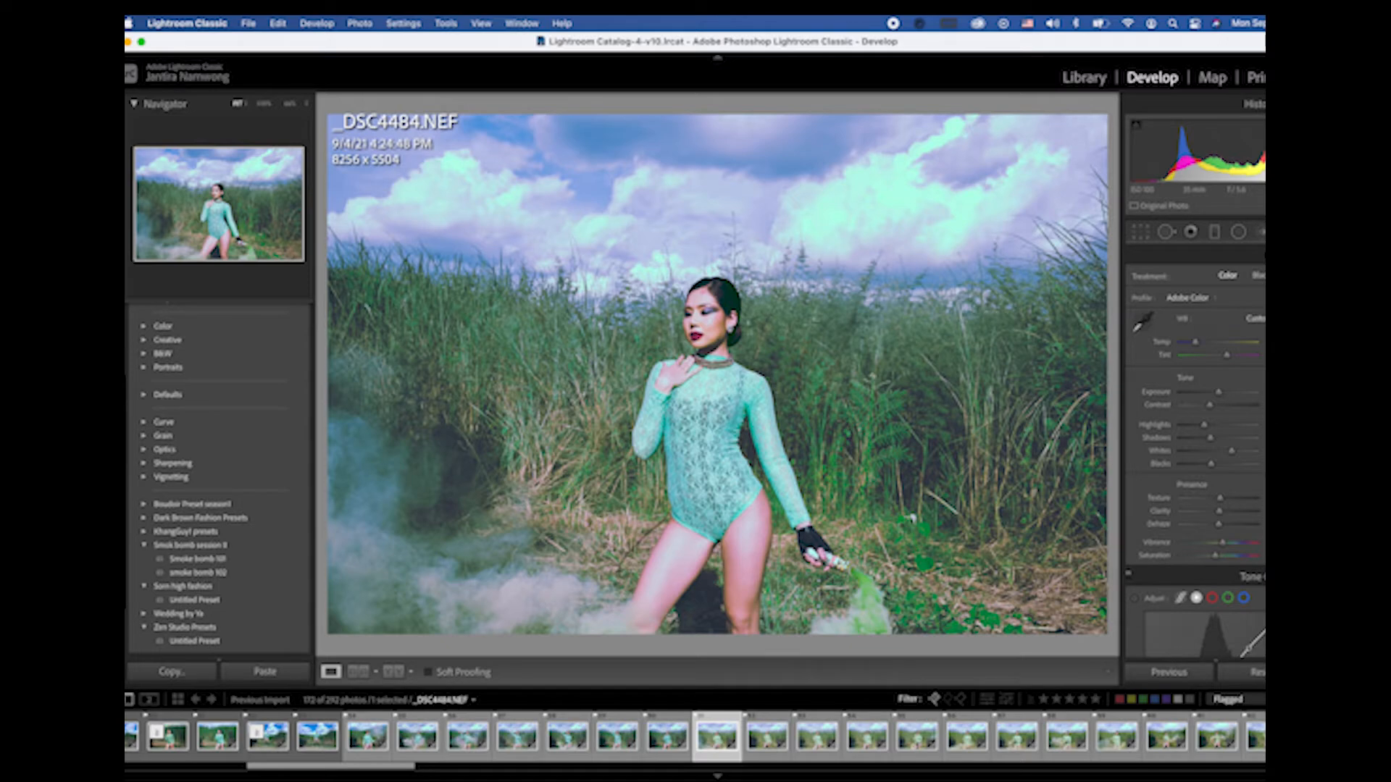
key(Right)
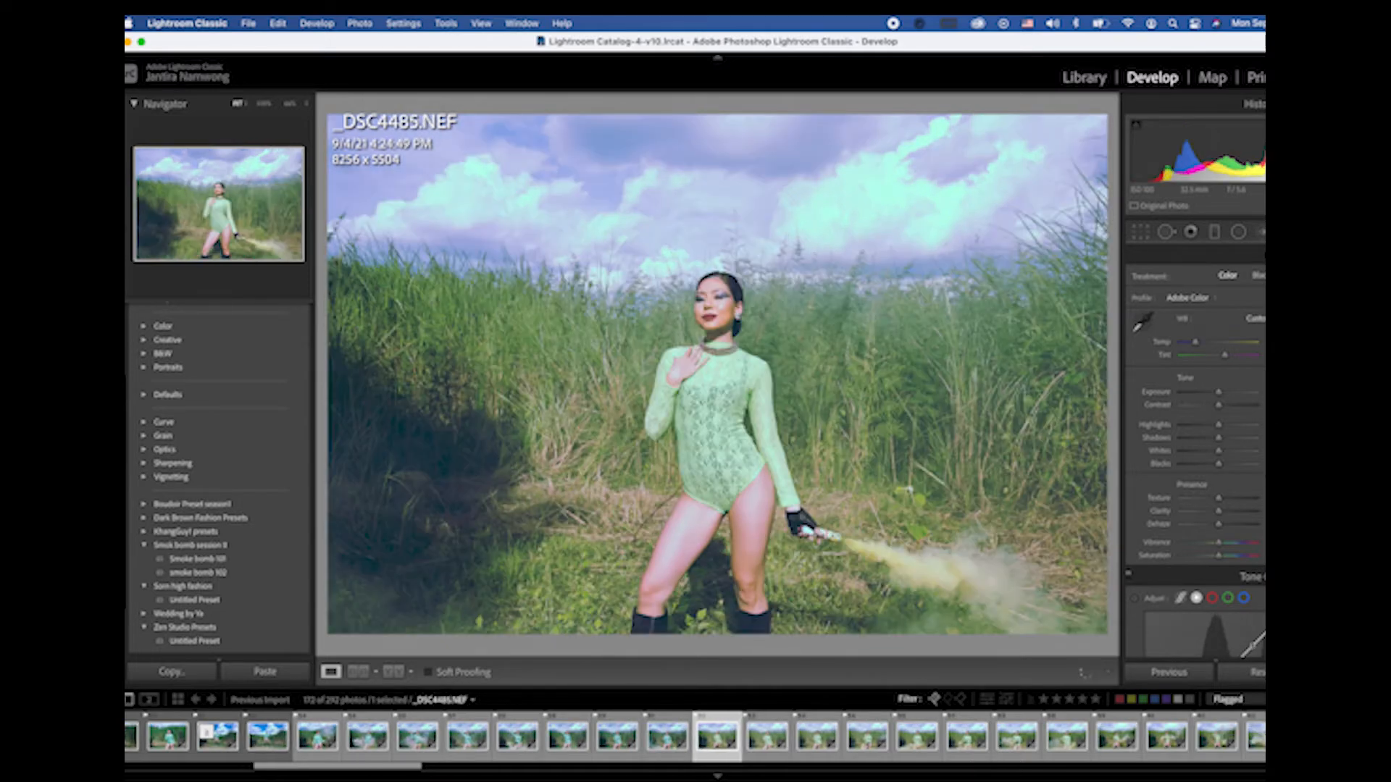
key(super+shift+v)
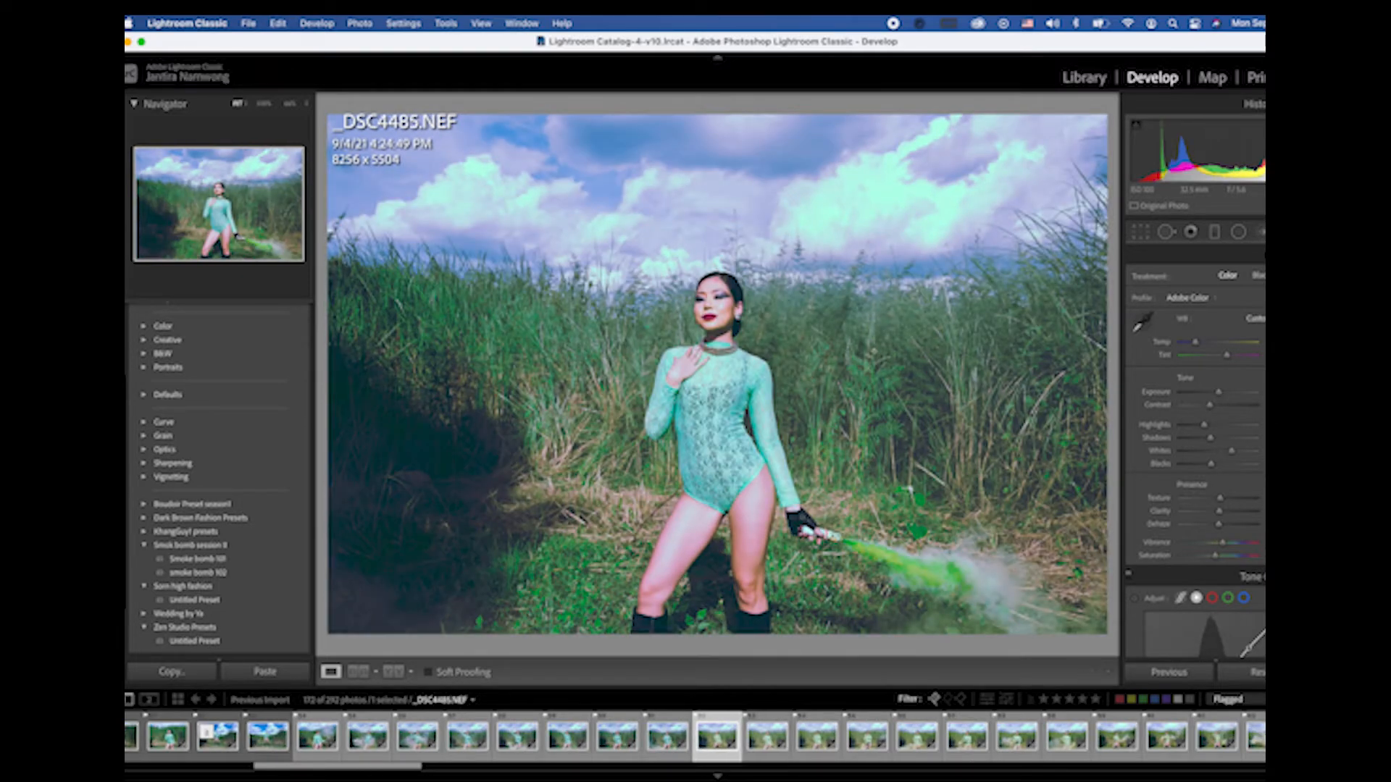
key(Right)
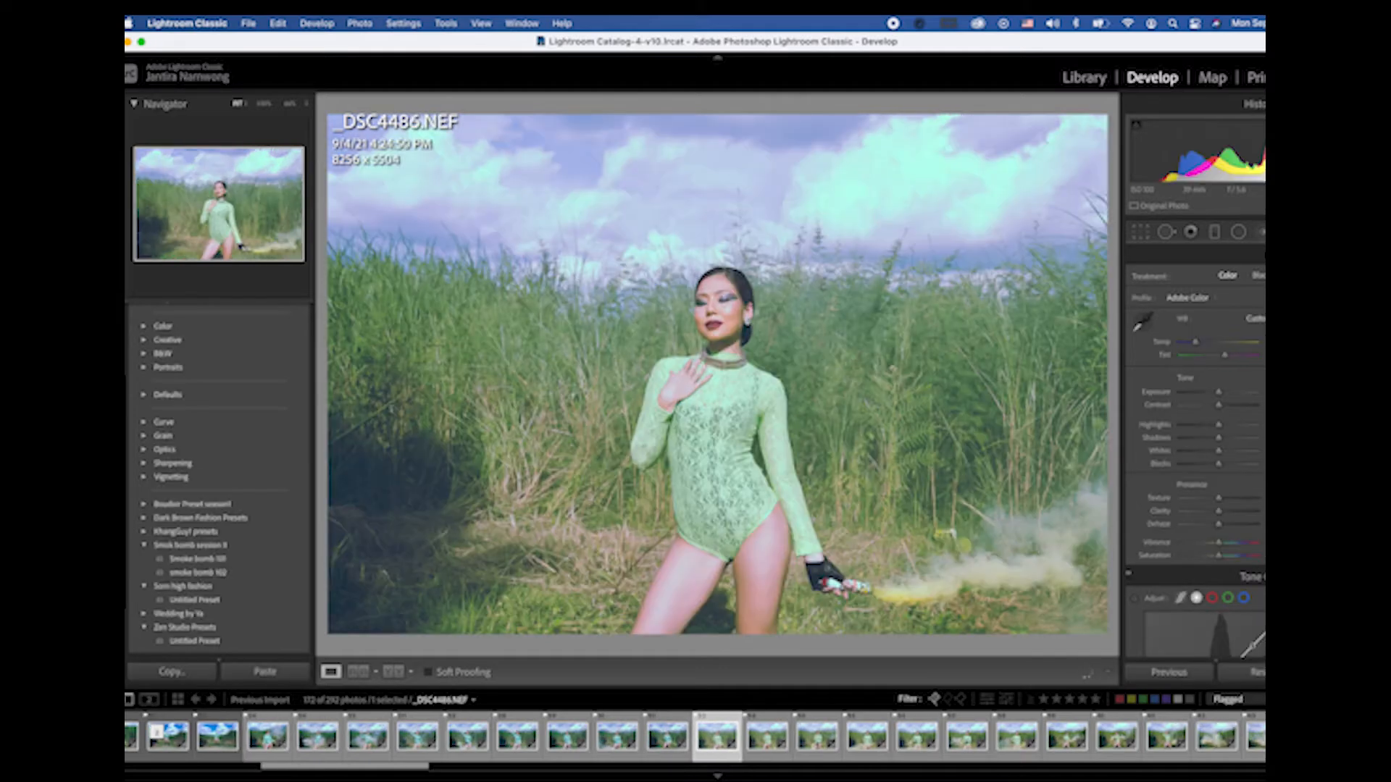
key(super+shift+v)
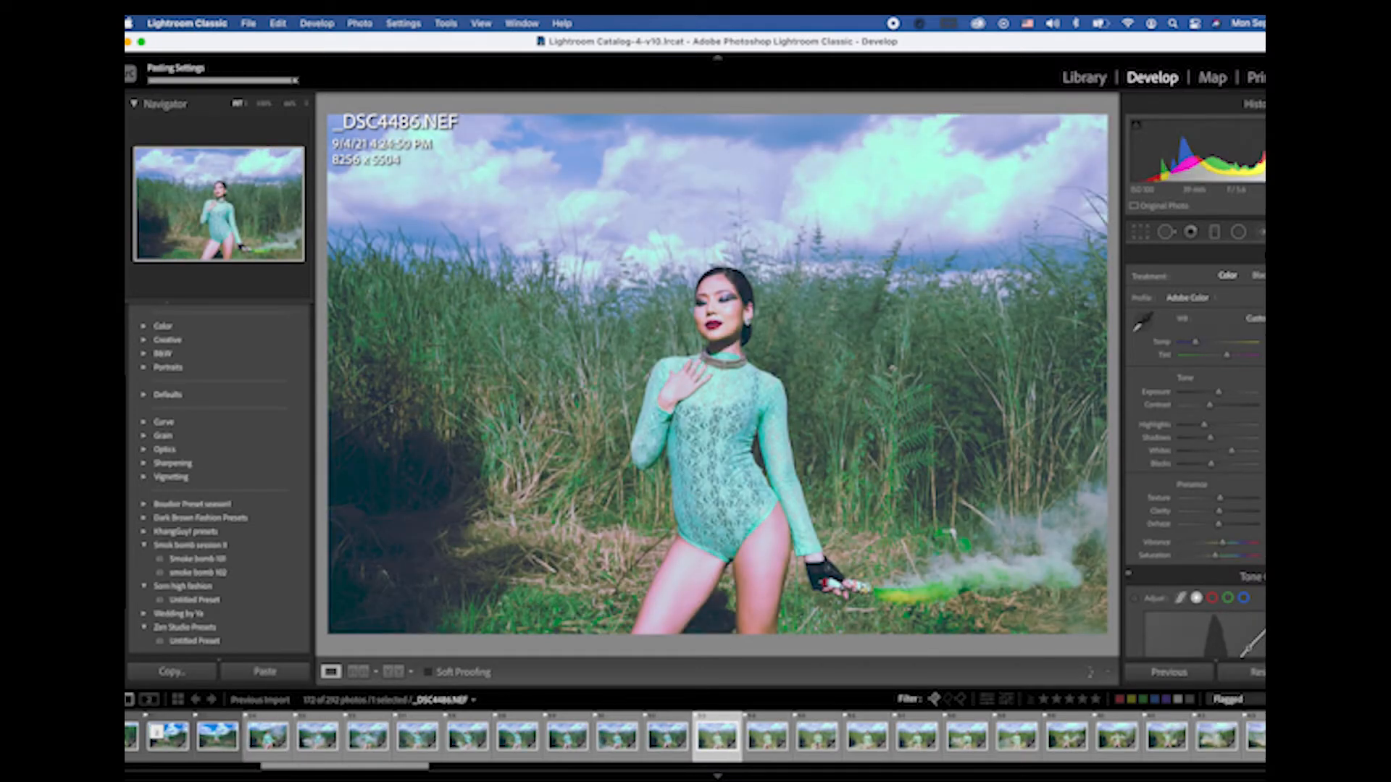
key(Right)
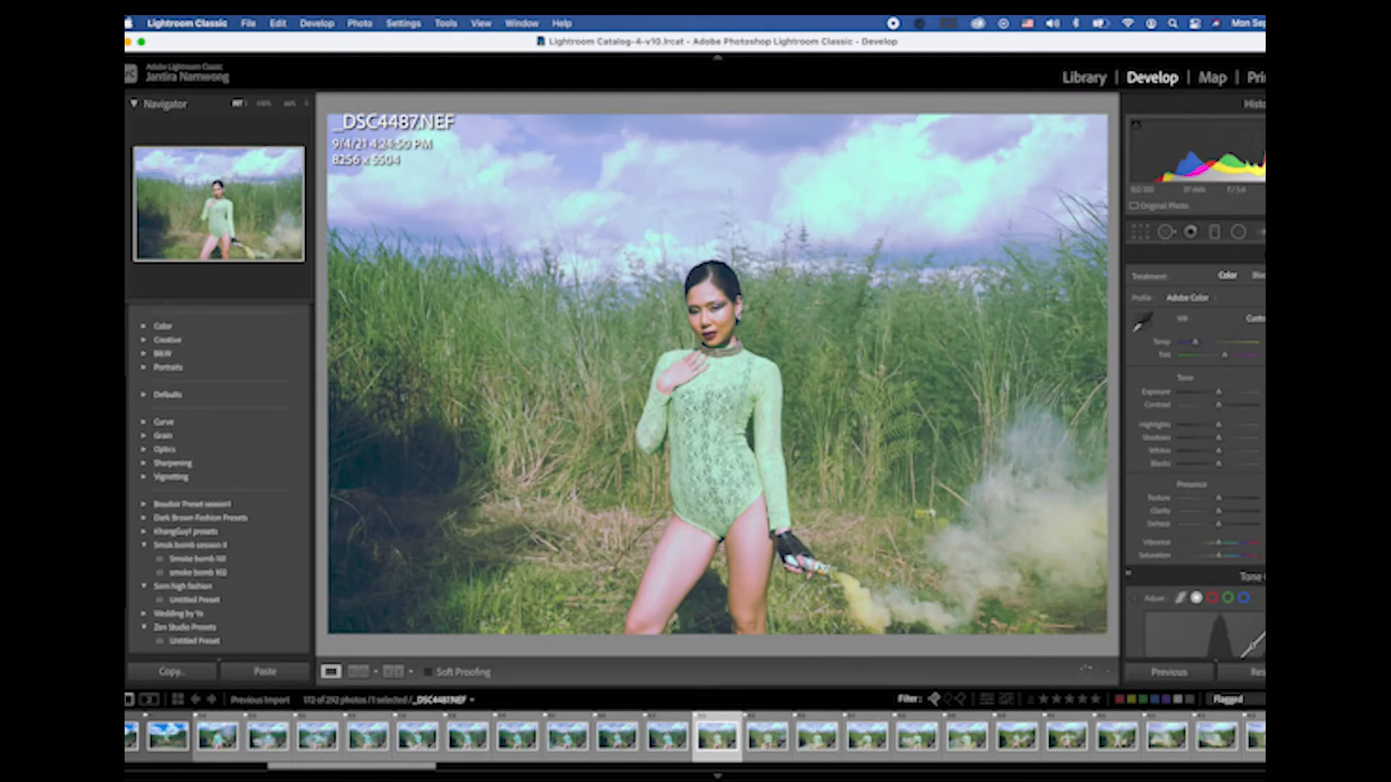
key(super+shift+v)
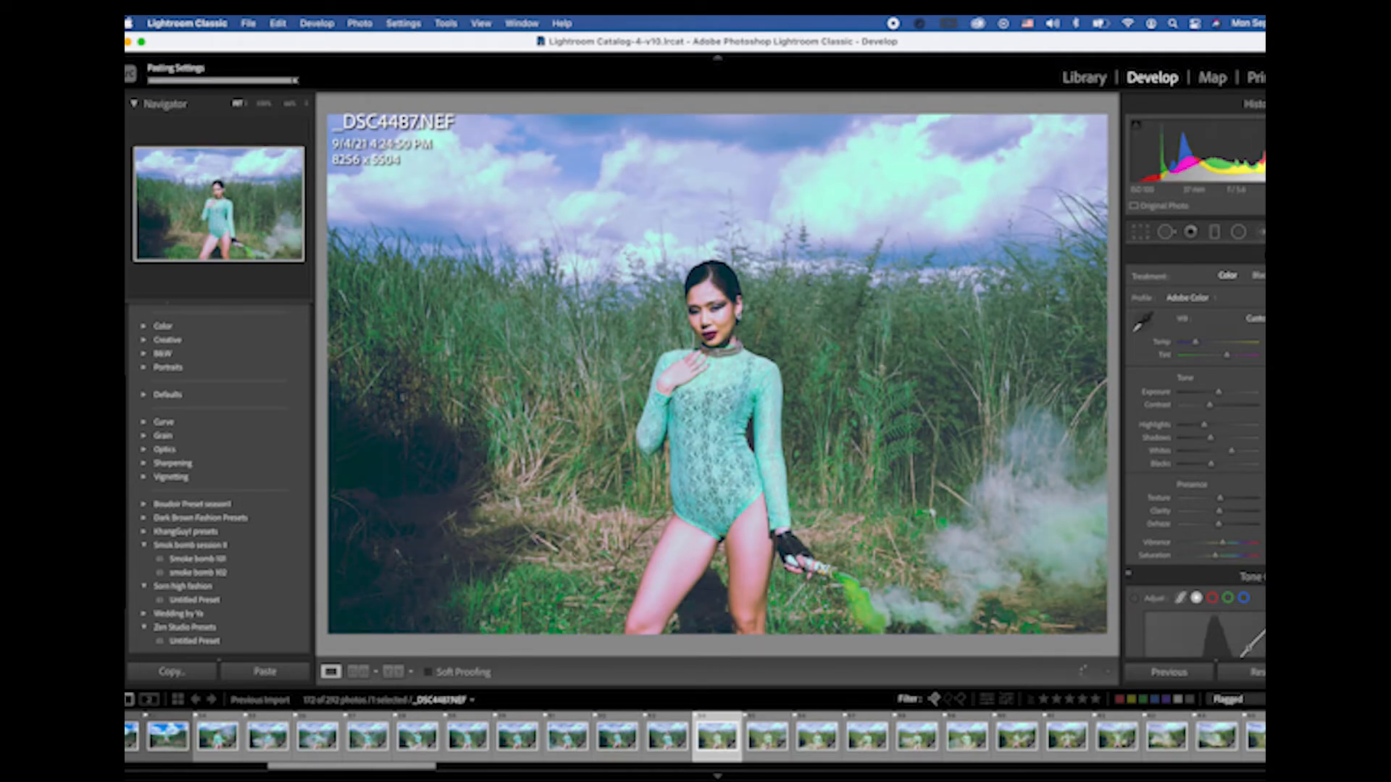
Step: Paste the copied develop settings onto photos _DSC4488.NEF, _DSC4489.NEF and _DSC4490.NEF, and move on to _DSC4491.NEF
key(Right)
key(Right)
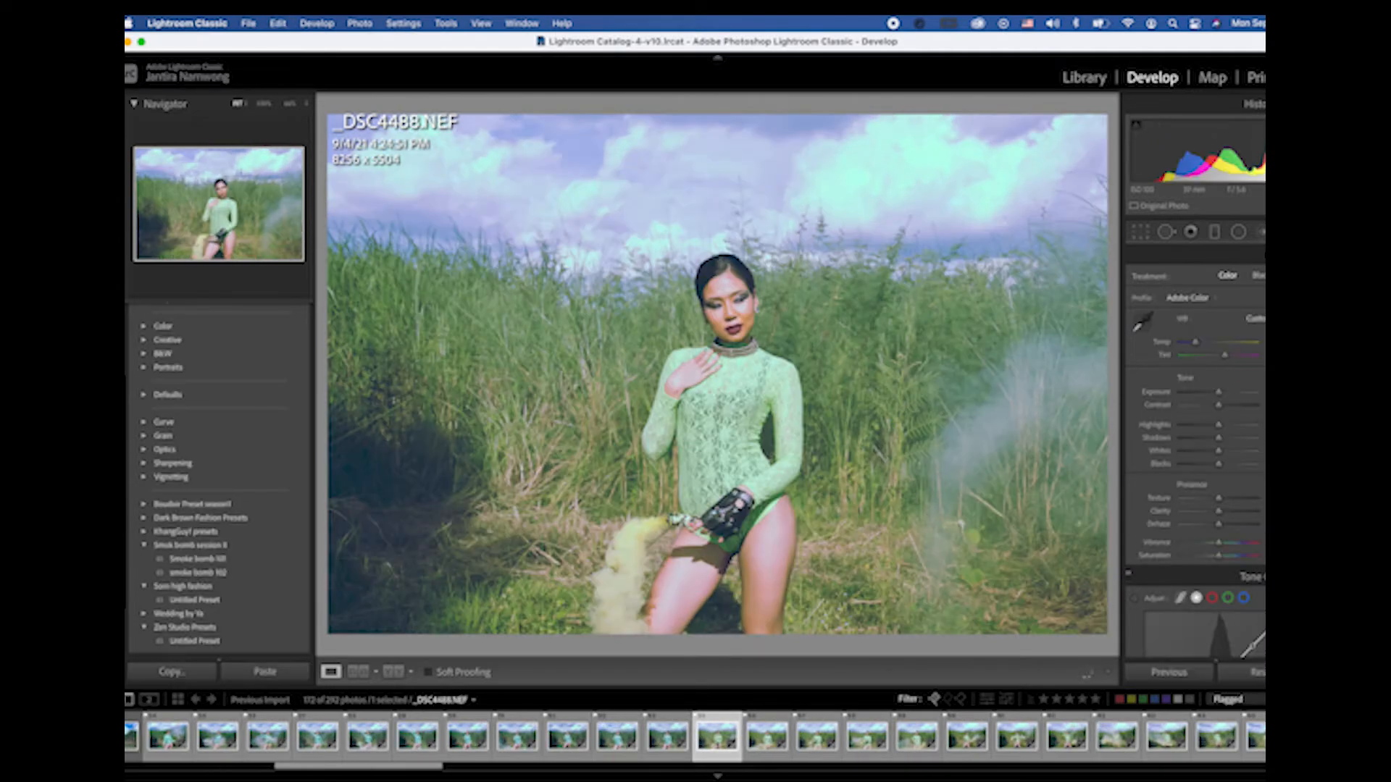
key(super+shift+v)
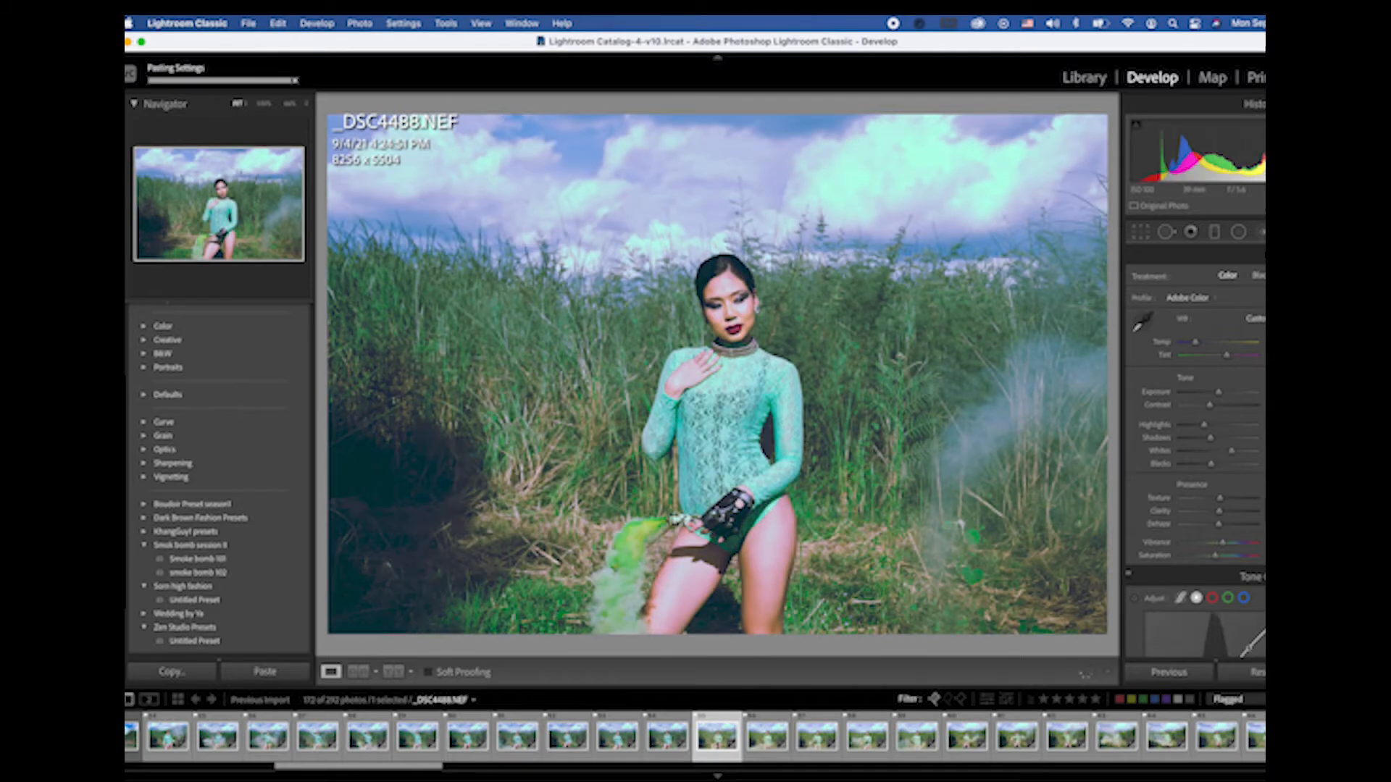
key(Right)
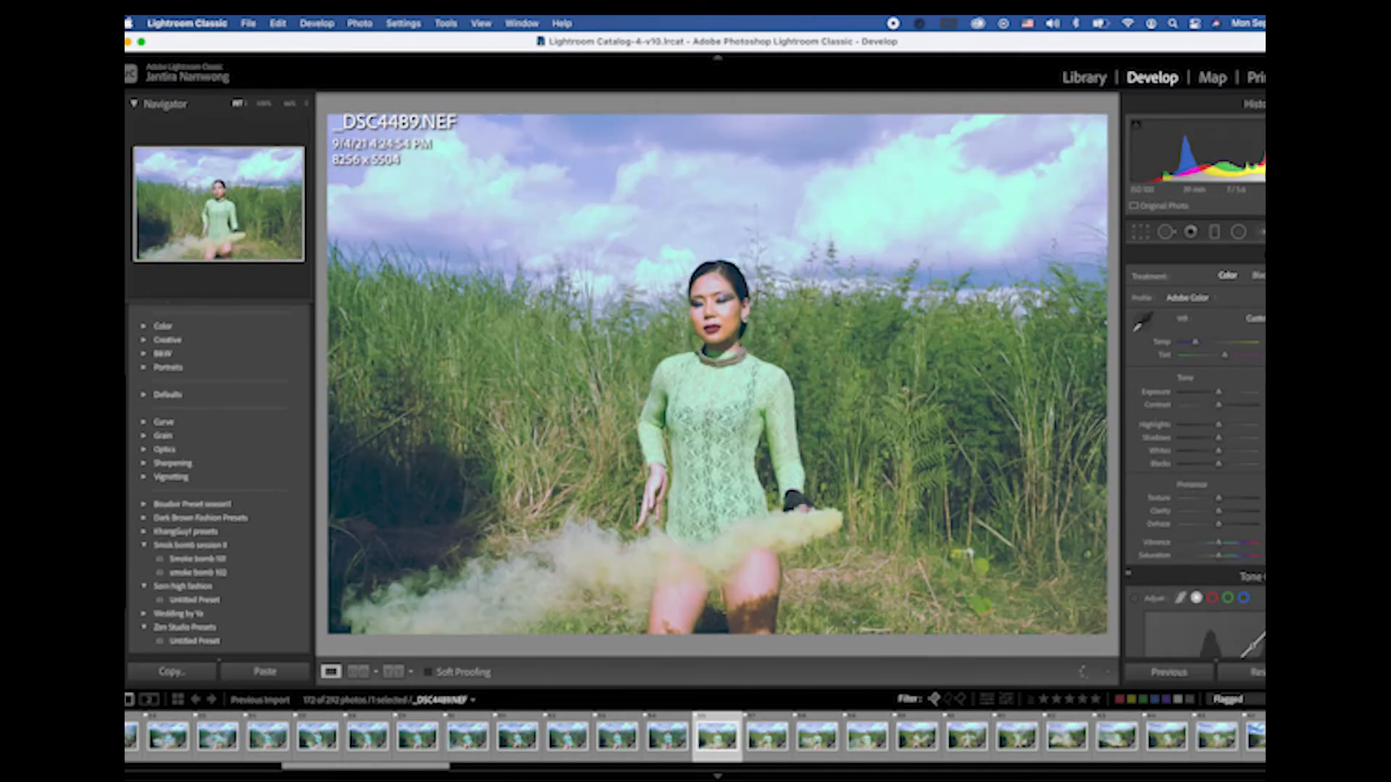
key(super+shift+v)
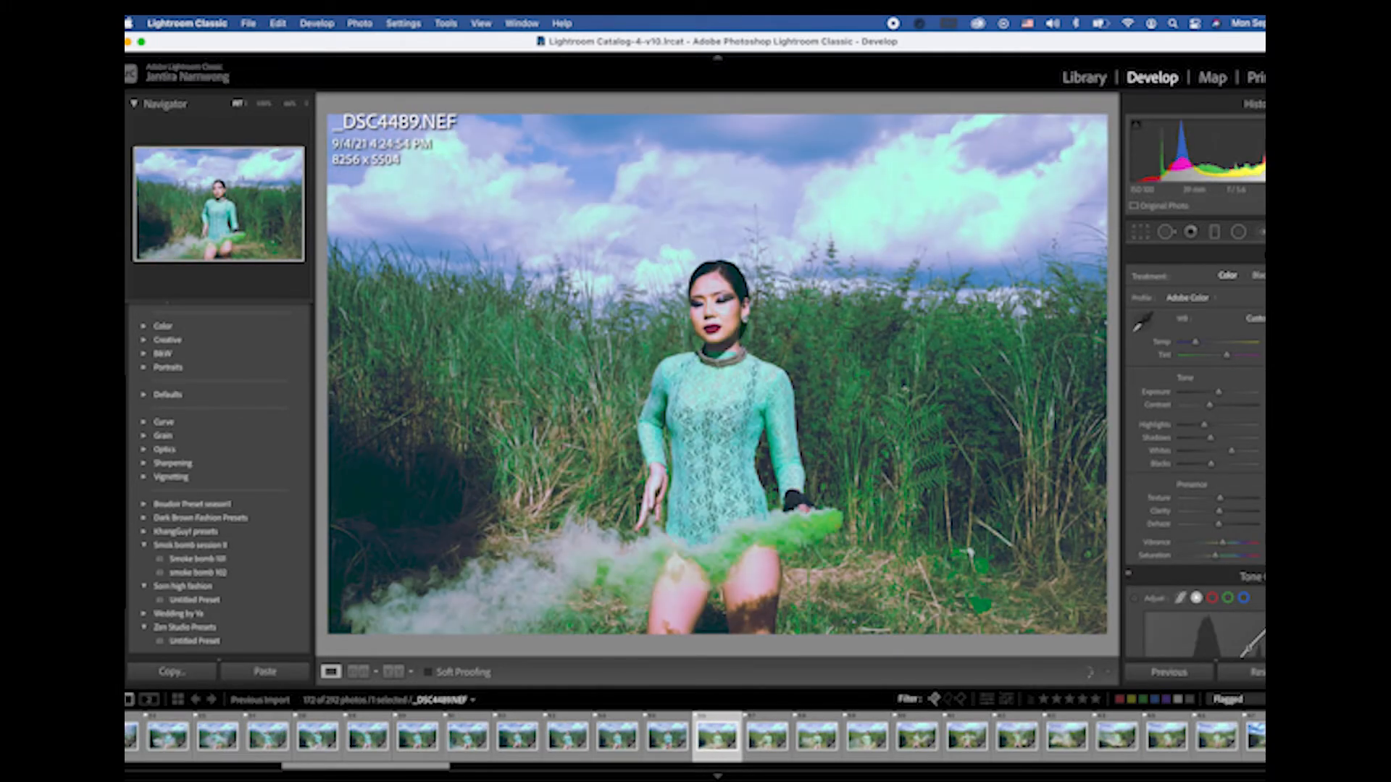
key(Right)
key(Left)
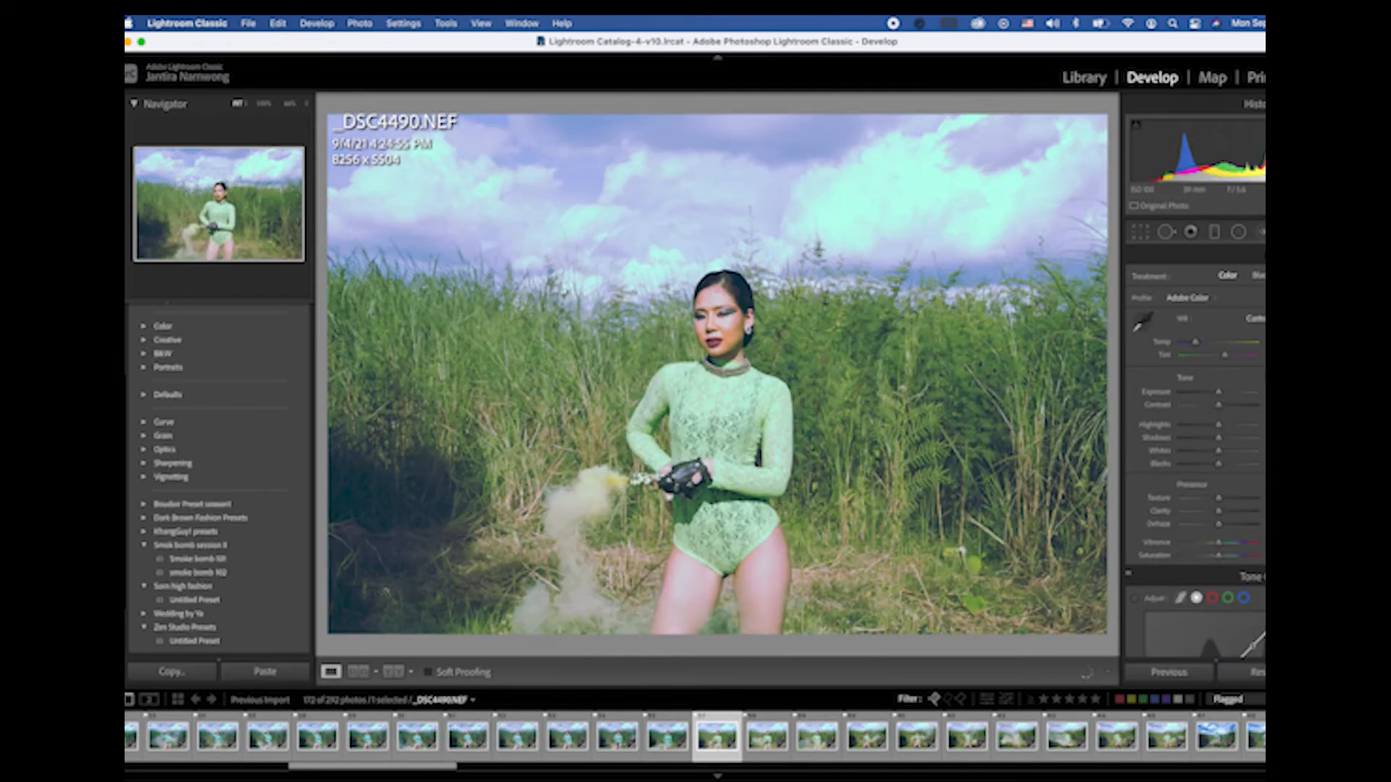
key(super+shift+v)
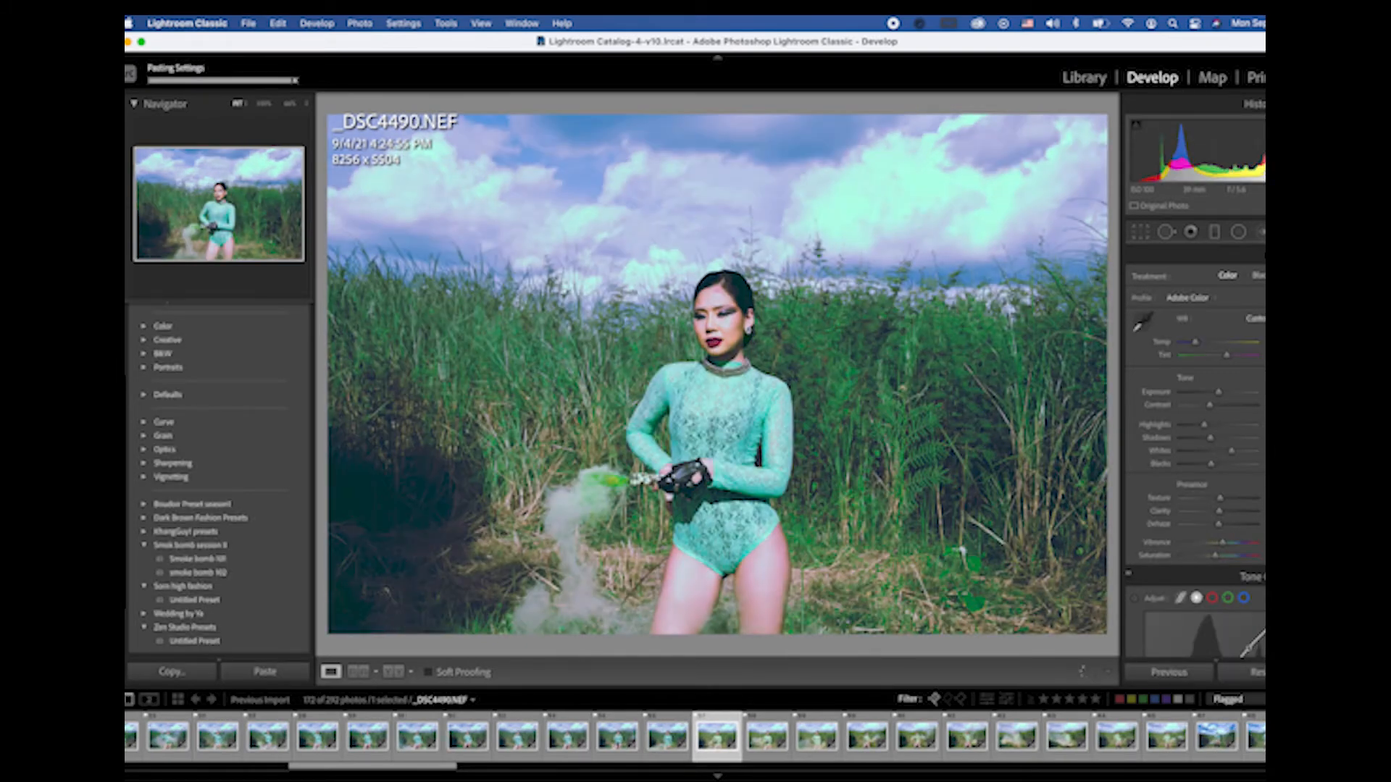
key(Right)
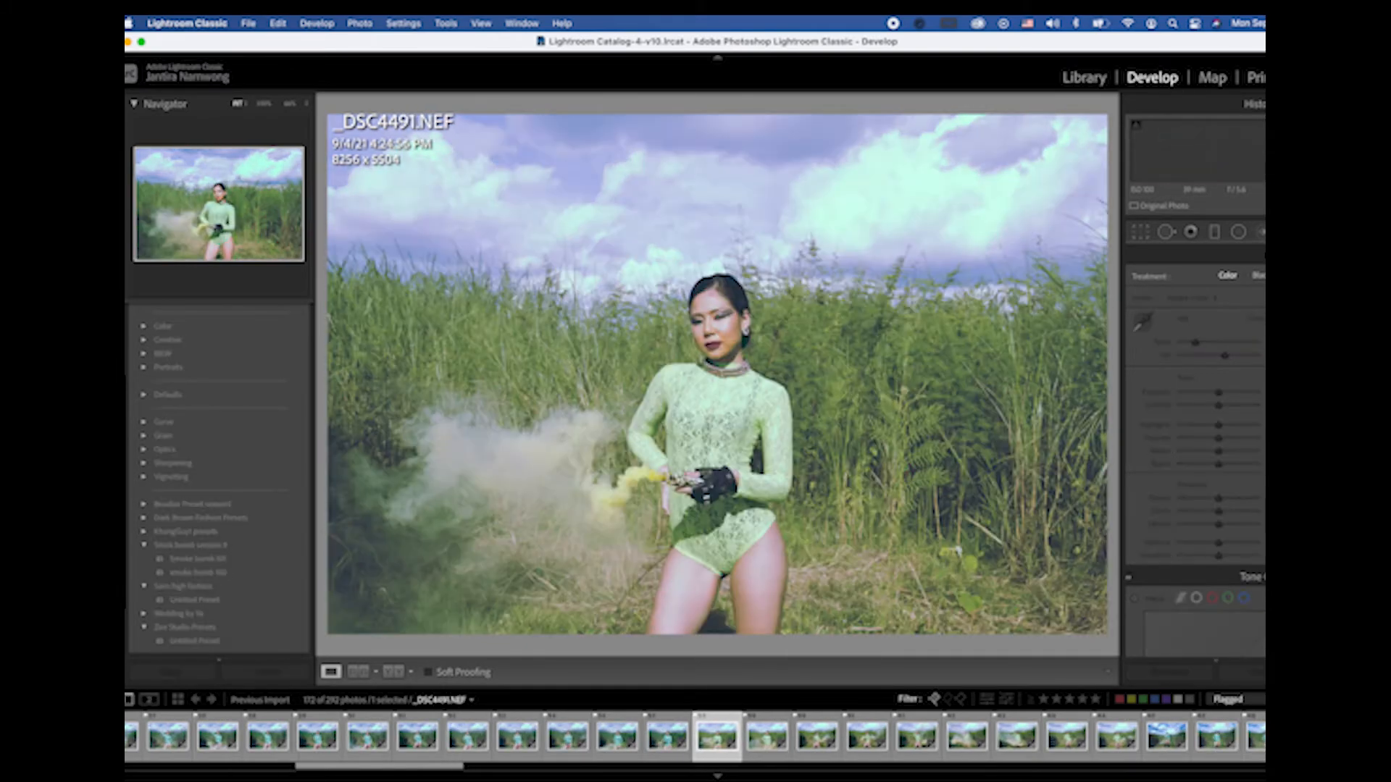
Step: Paste the copied develop settings onto photos _DSC4491.NEF and _DSC4492.NEF, and stay on _DSC4492.NEF as the last photo
key(super+shift+v)
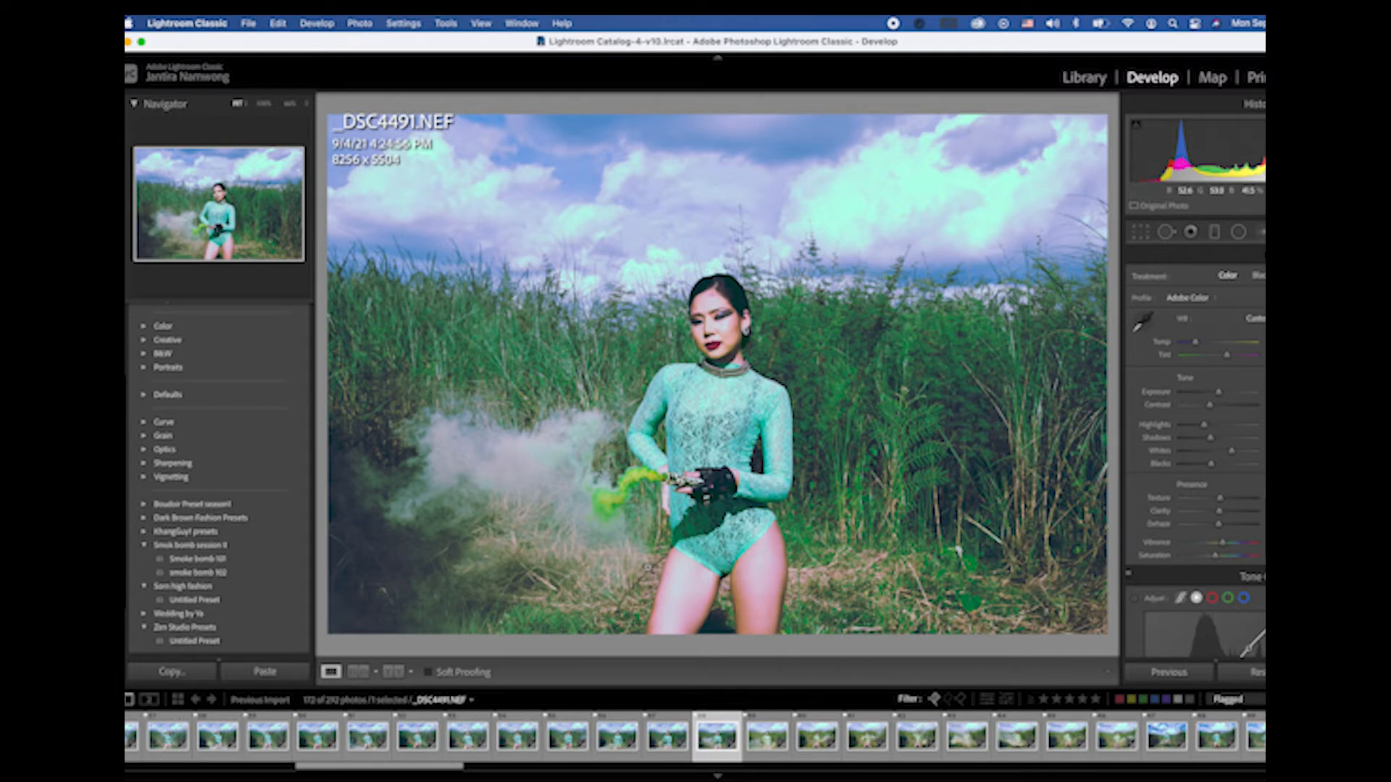
key(Right)
key(super+shift+v)
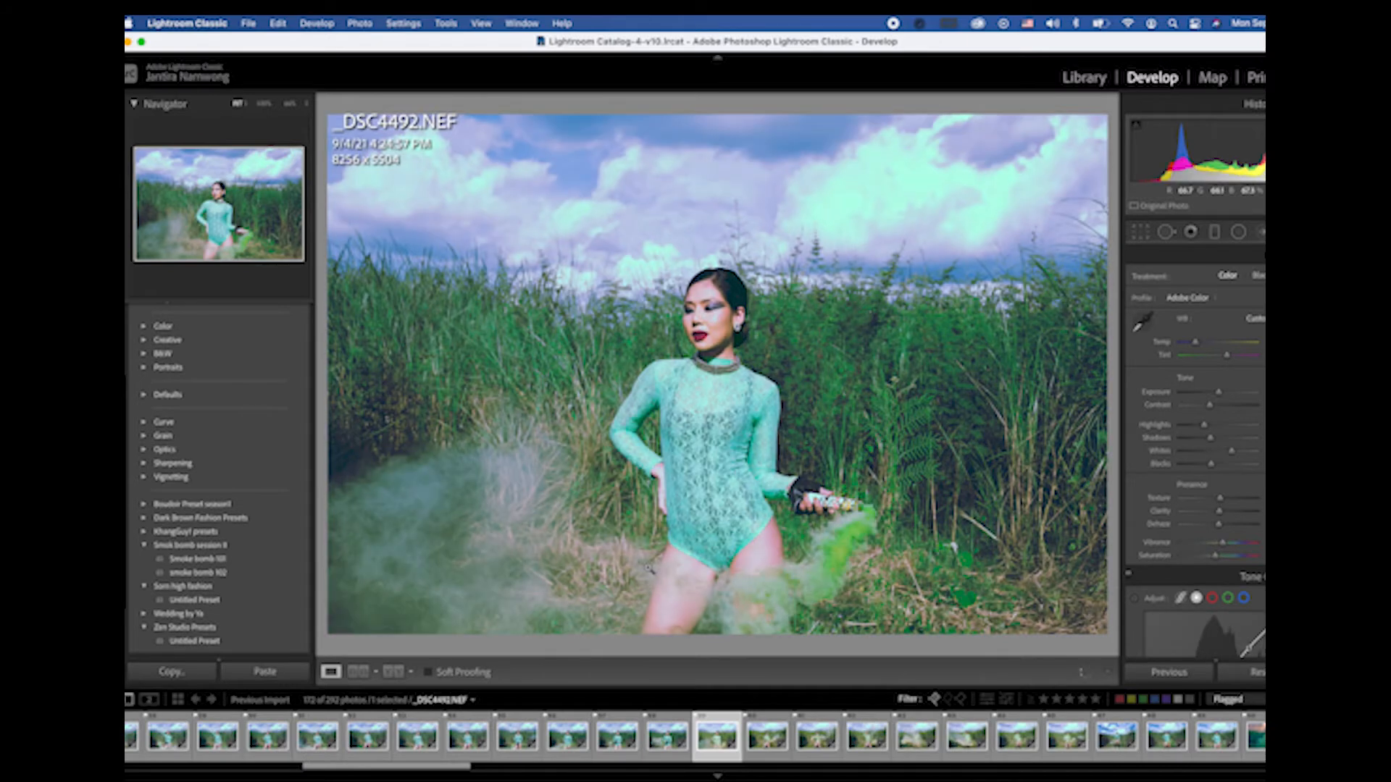
key(Right)
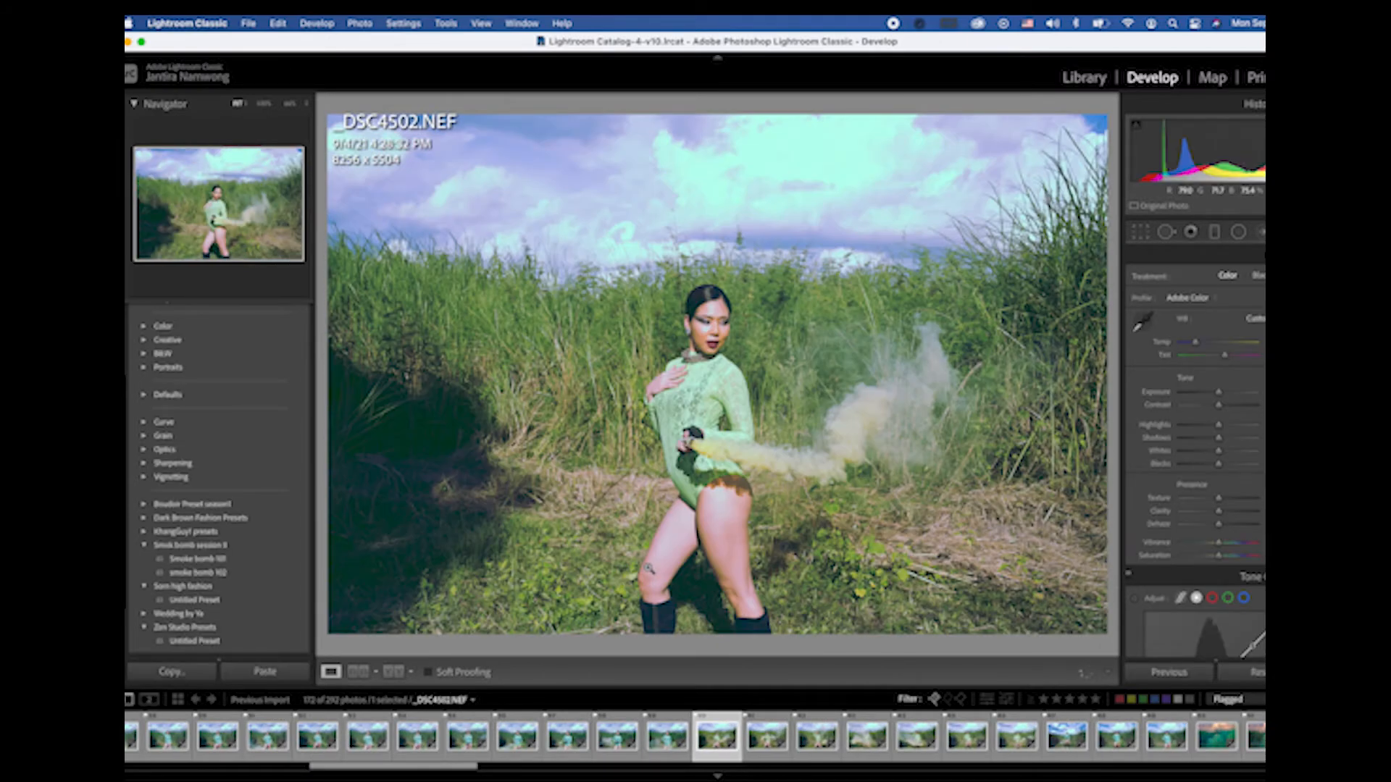
key(Left)
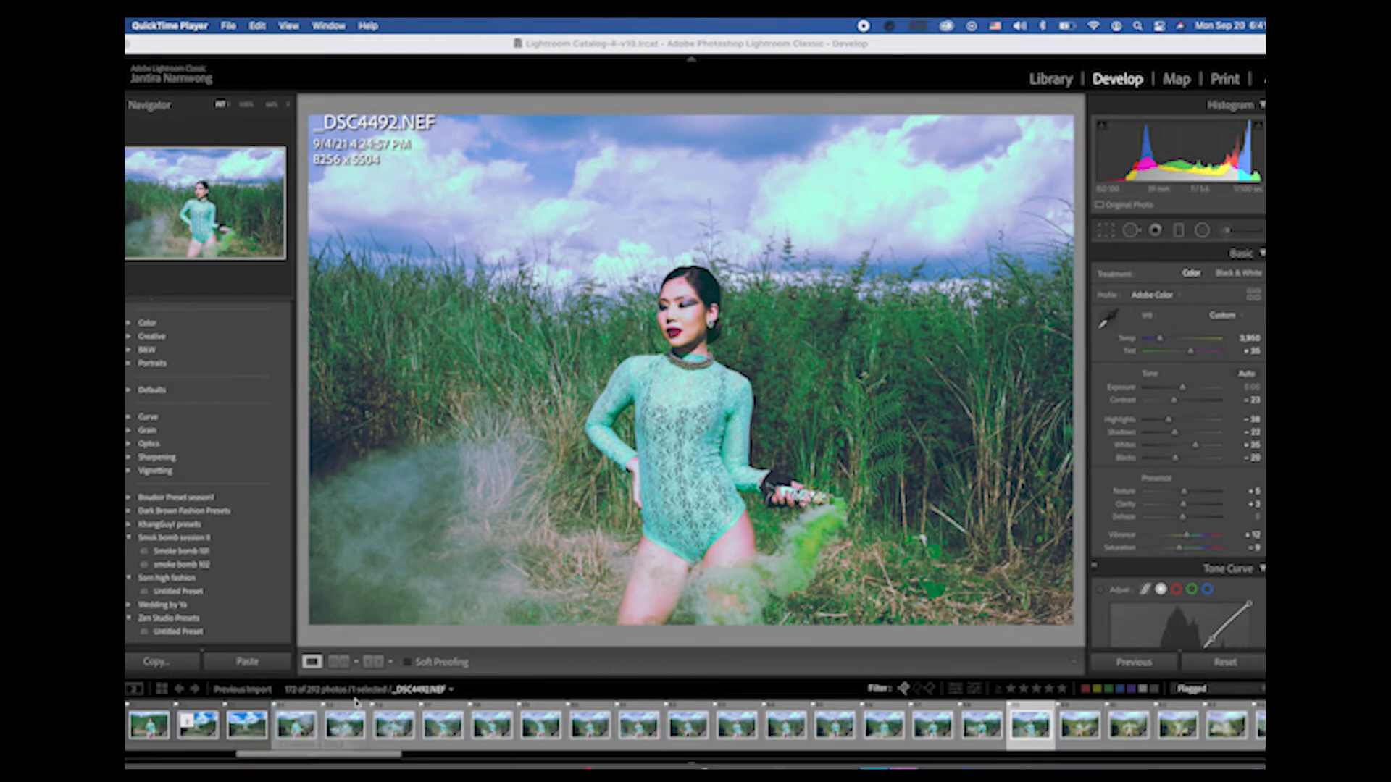
Step: Review the graded photos of the series from _DSC4474.NEF through _DSC4482.NEF one after another
click(304, 724)
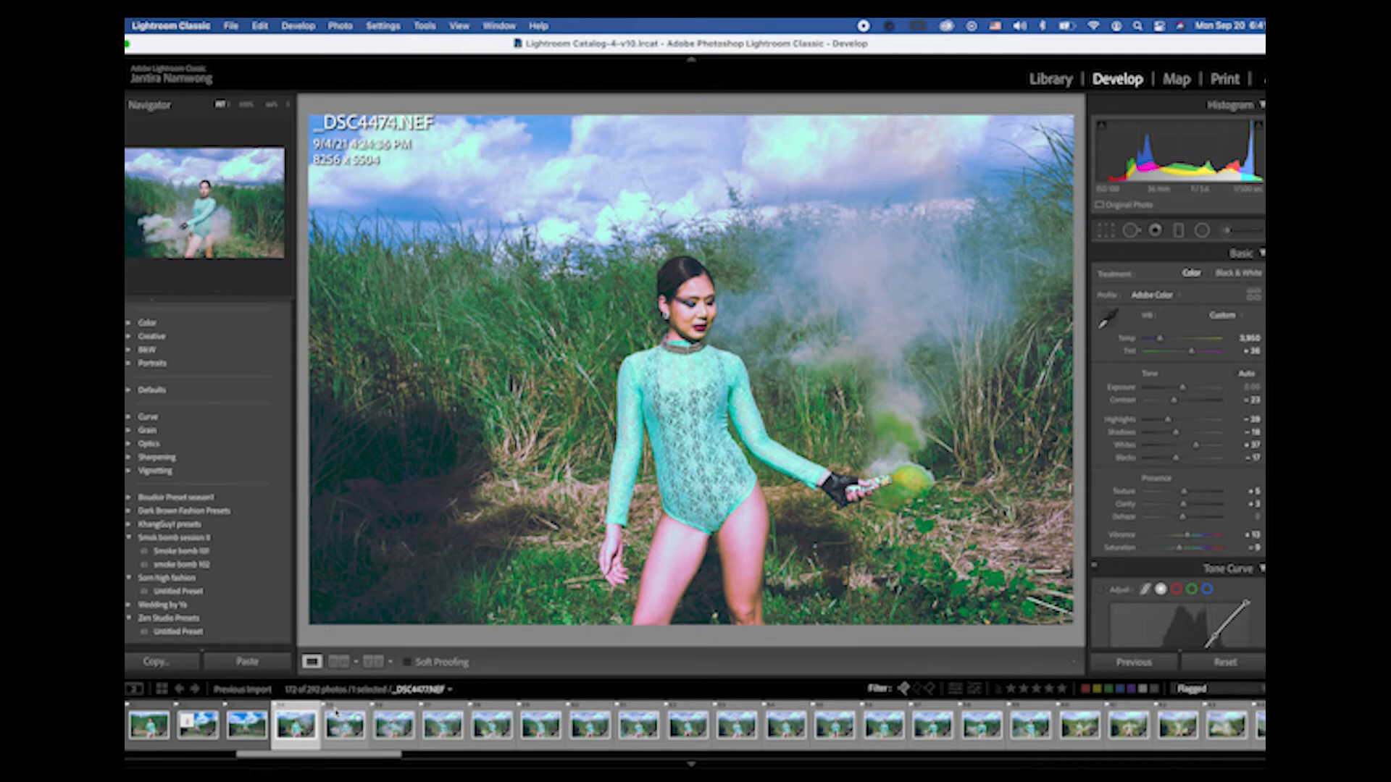
click(335, 713)
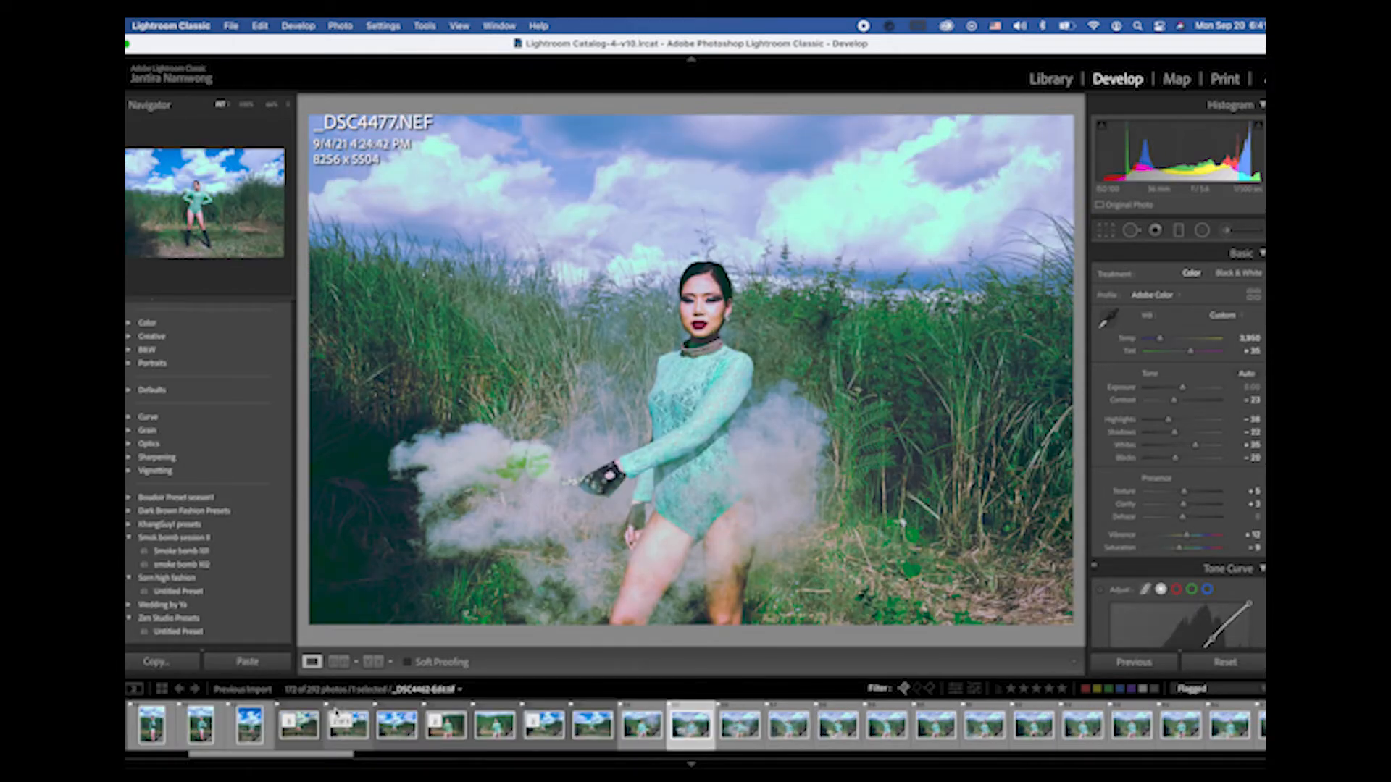
key(Right)
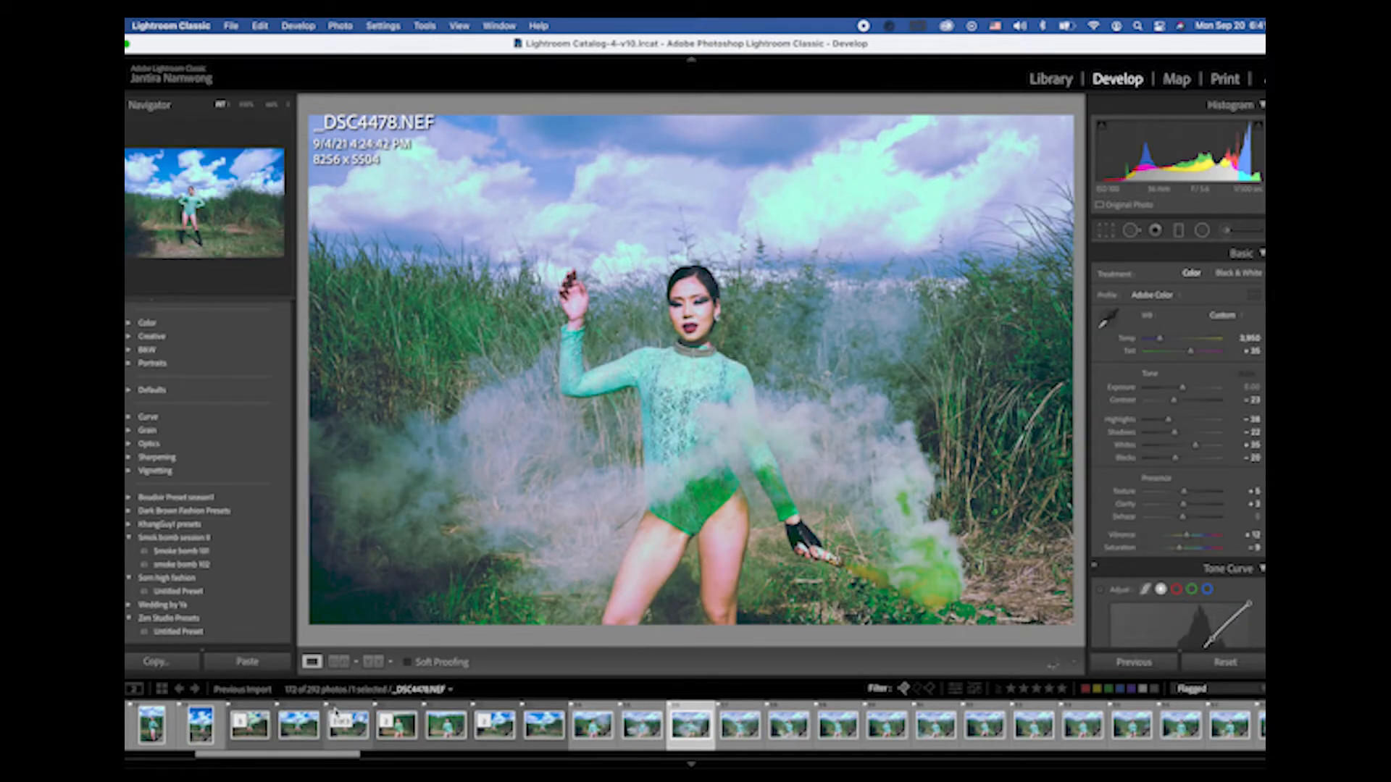
key(Right)
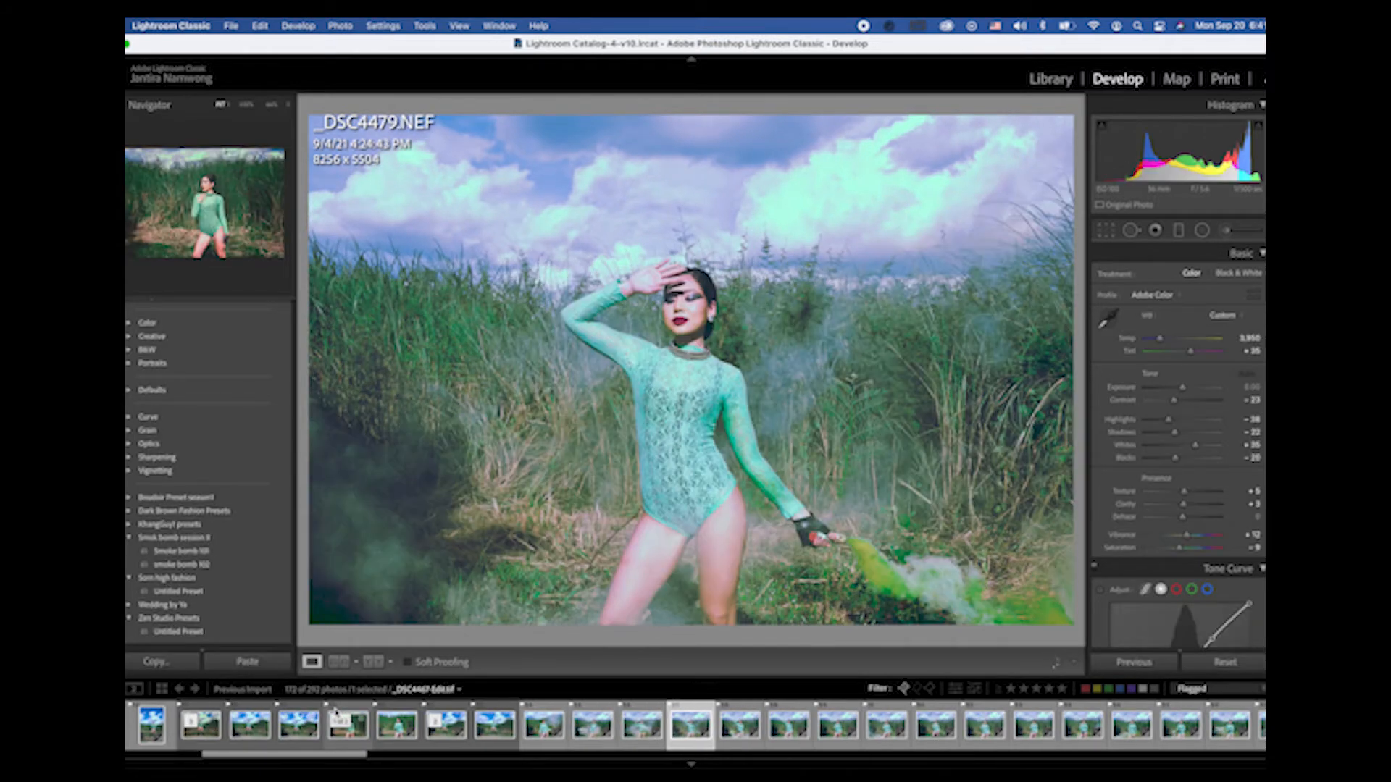
key(Right)
key(Right)
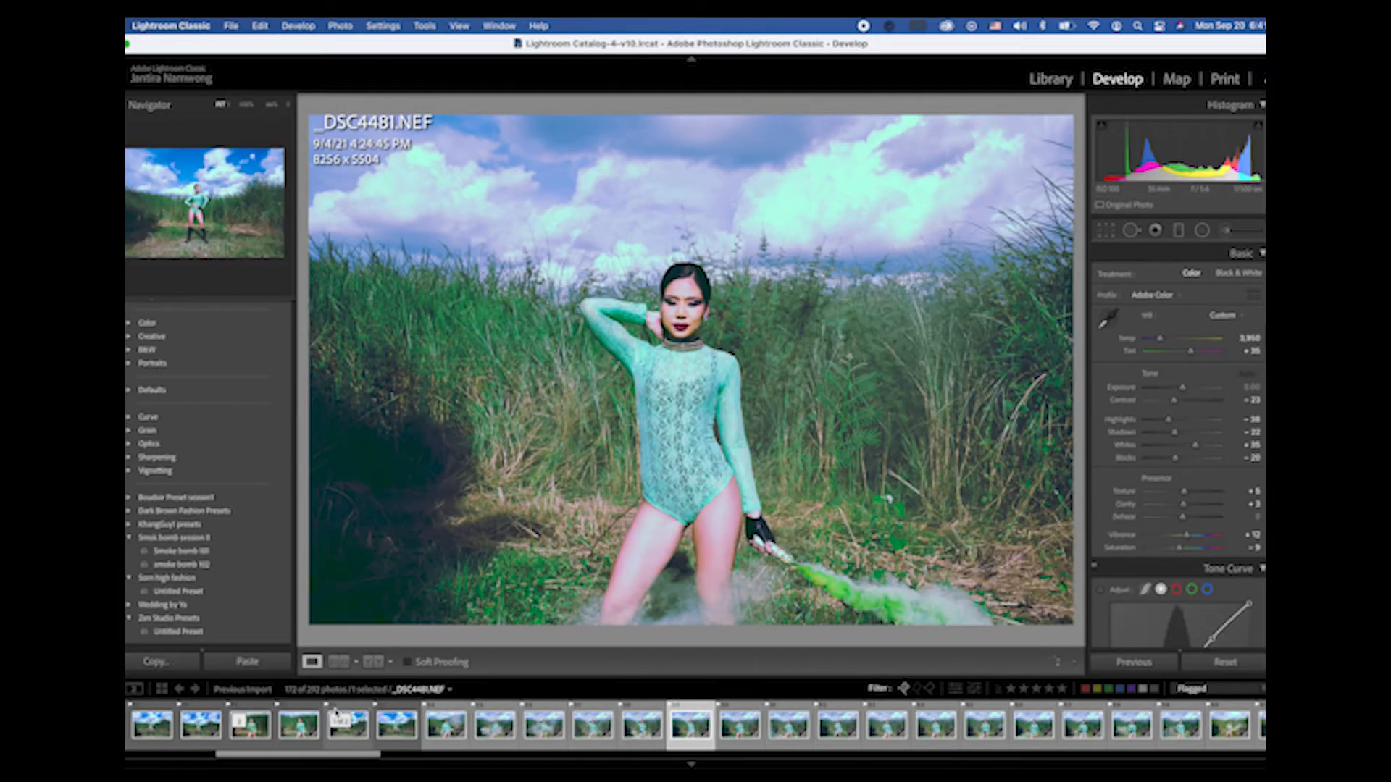
key(Right)
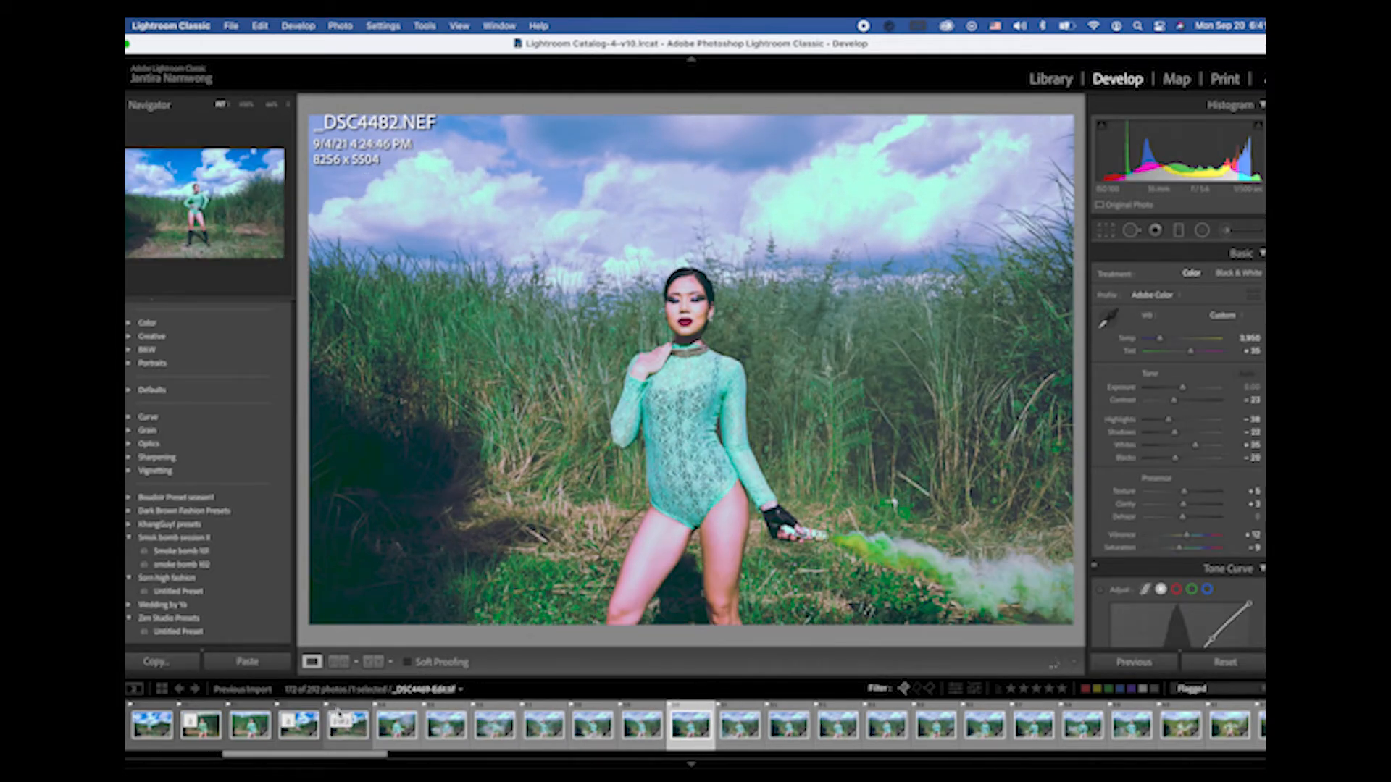
Step: Select photos _DSC4477.NEF through _DSC4492.NEF and open them as layers of one document in Photoshop
click(445, 724)
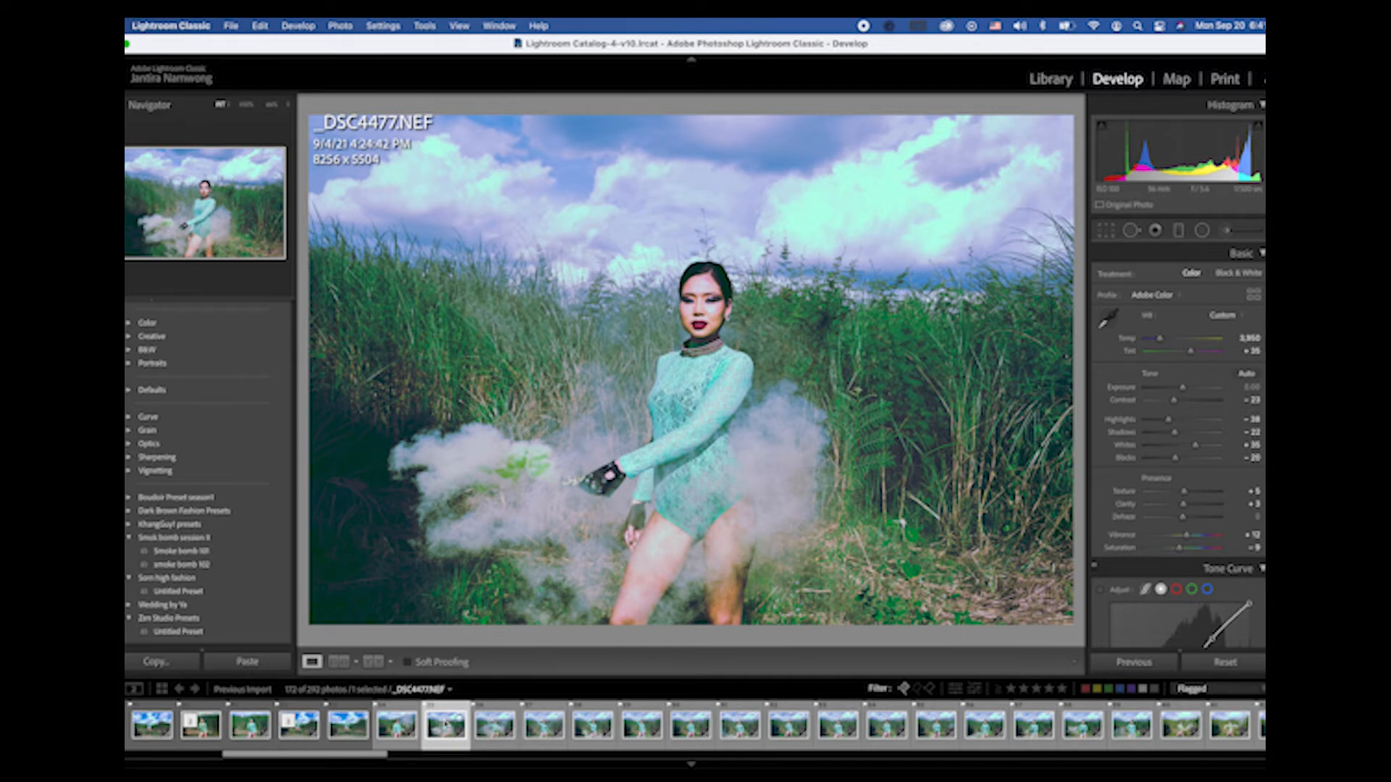
shift+click(1120, 736)
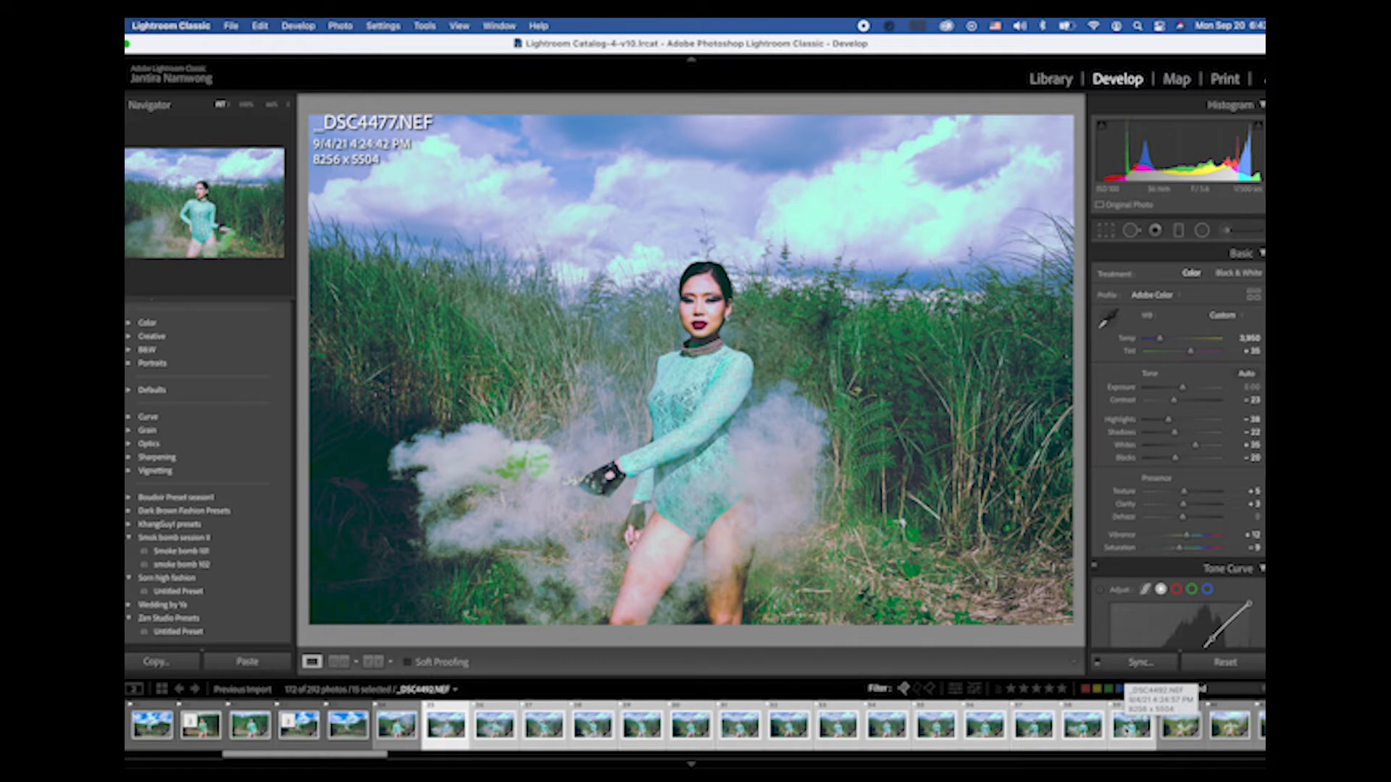
right_click(741, 724)
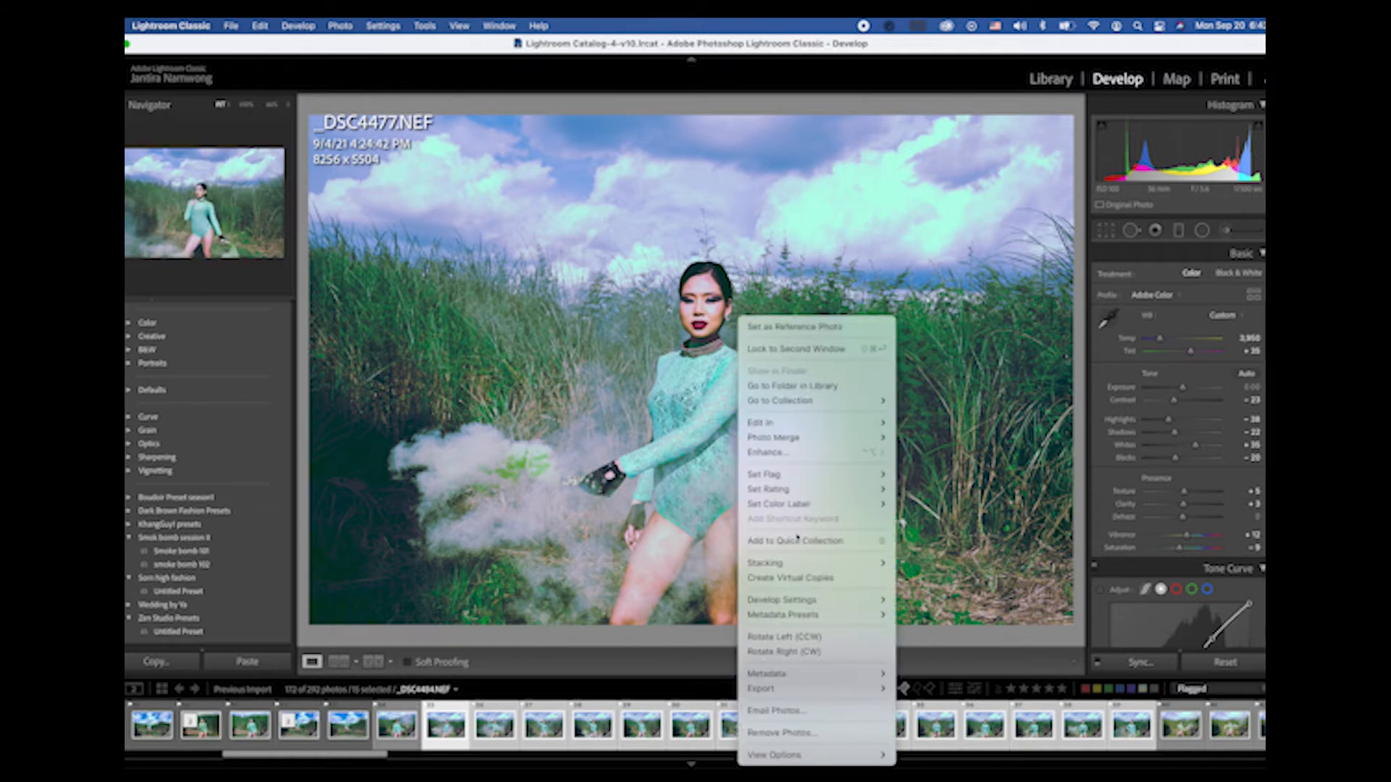
mouse_move(800, 435)
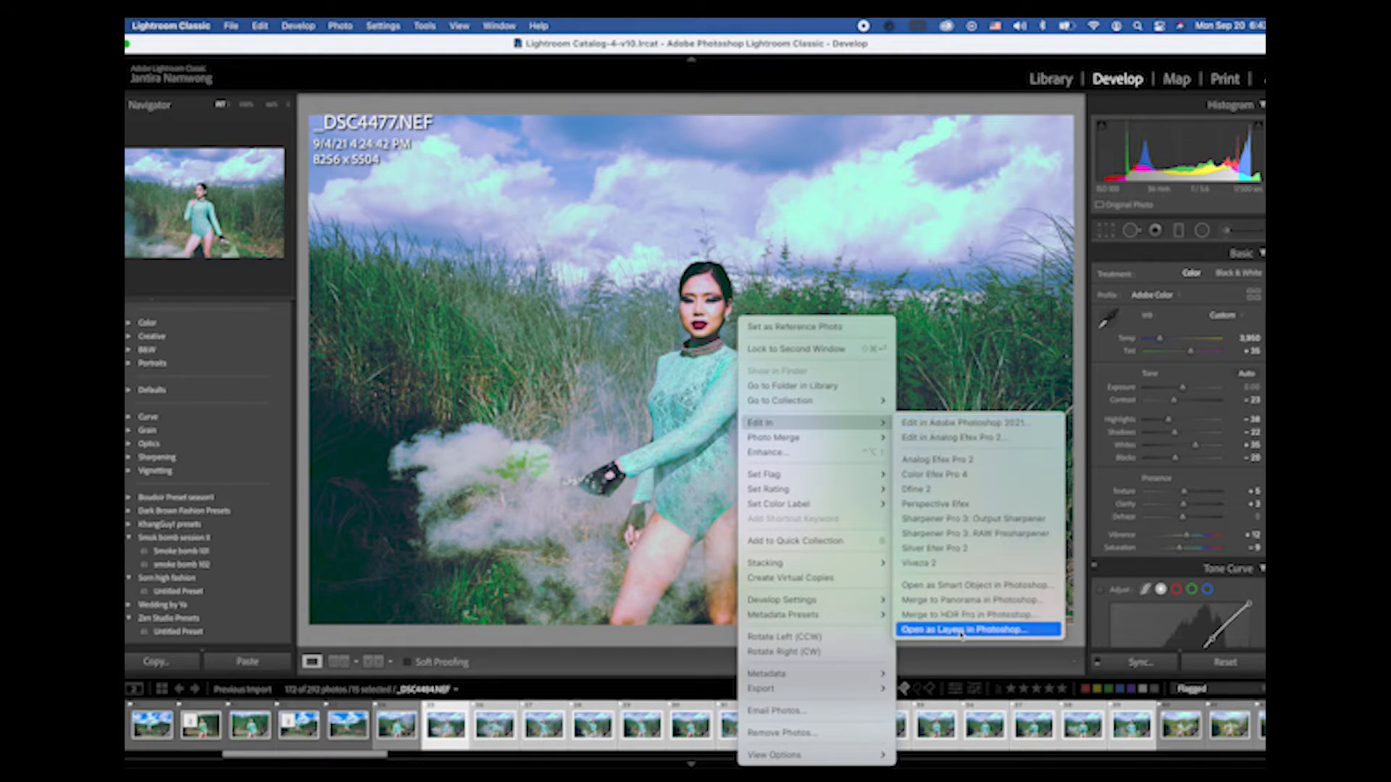
click(1000, 630)
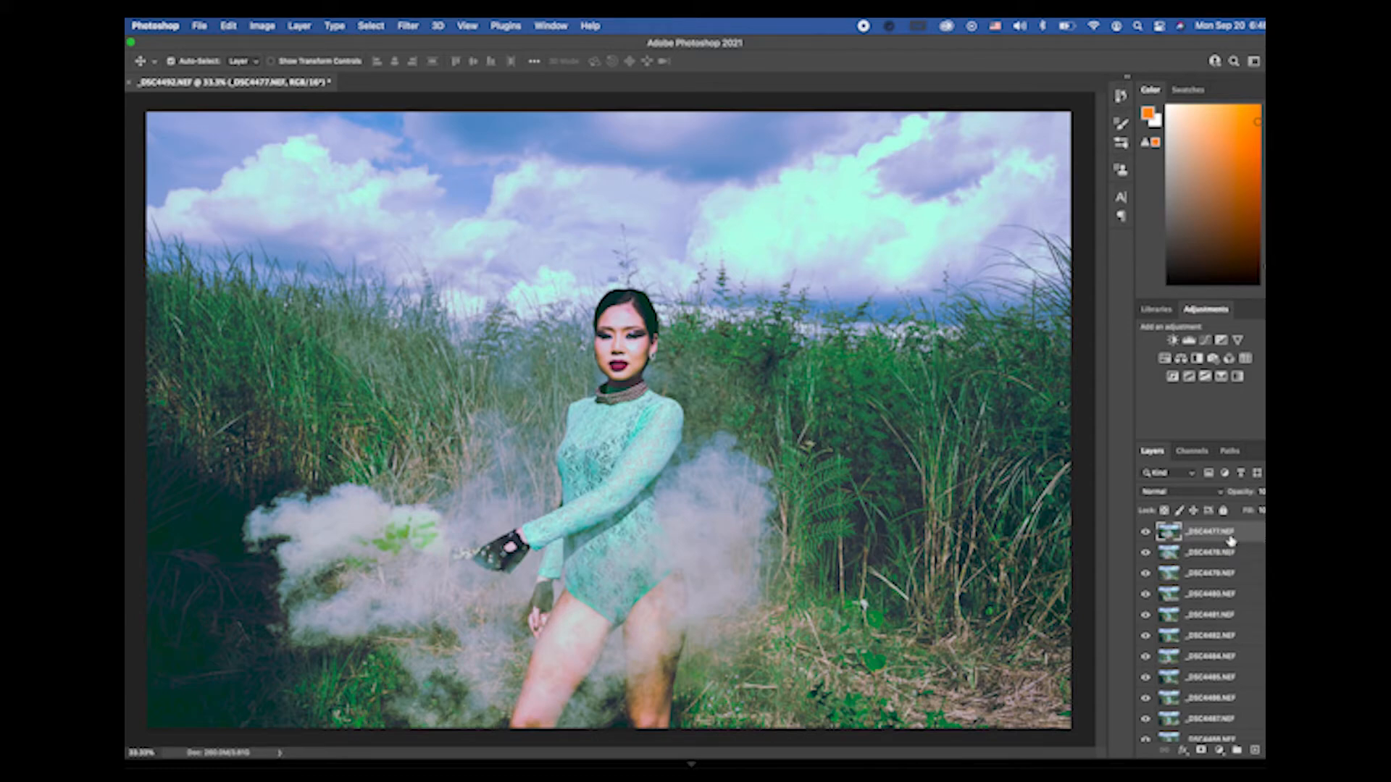
Step: Hide layers _DSC4477.NEF, _DSC4478.NEF and _DSC4479.NEF, briefly showing the last two again to compare their smoke
click(1145, 534)
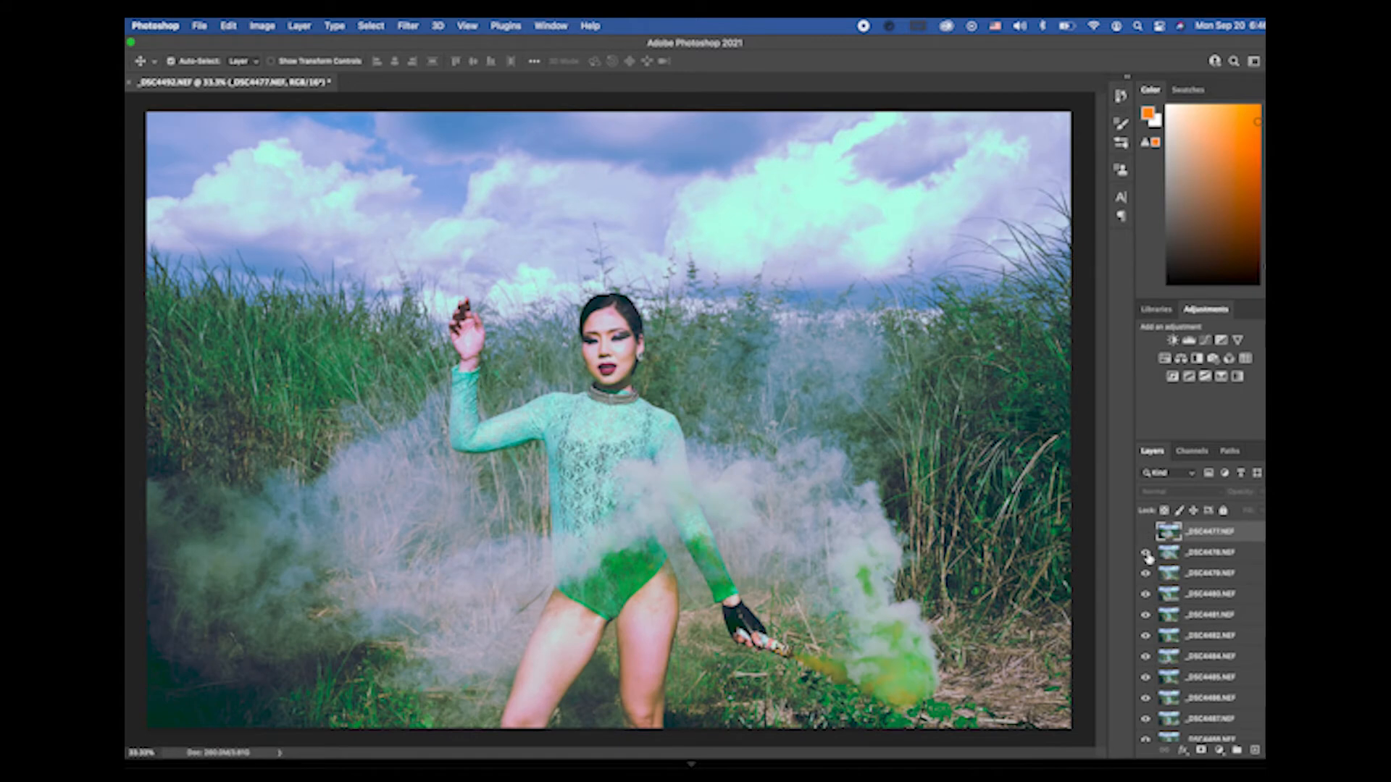
click(1145, 554)
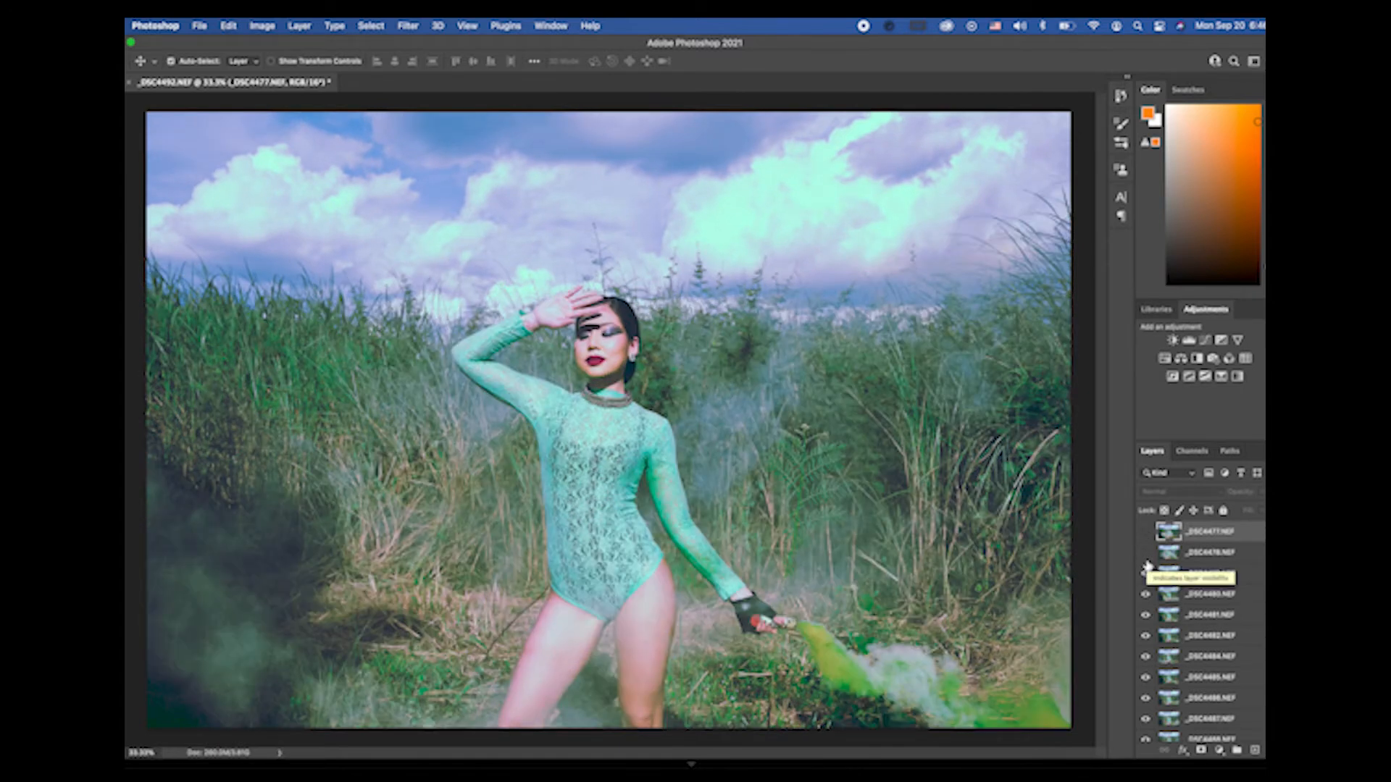
click(1145, 574)
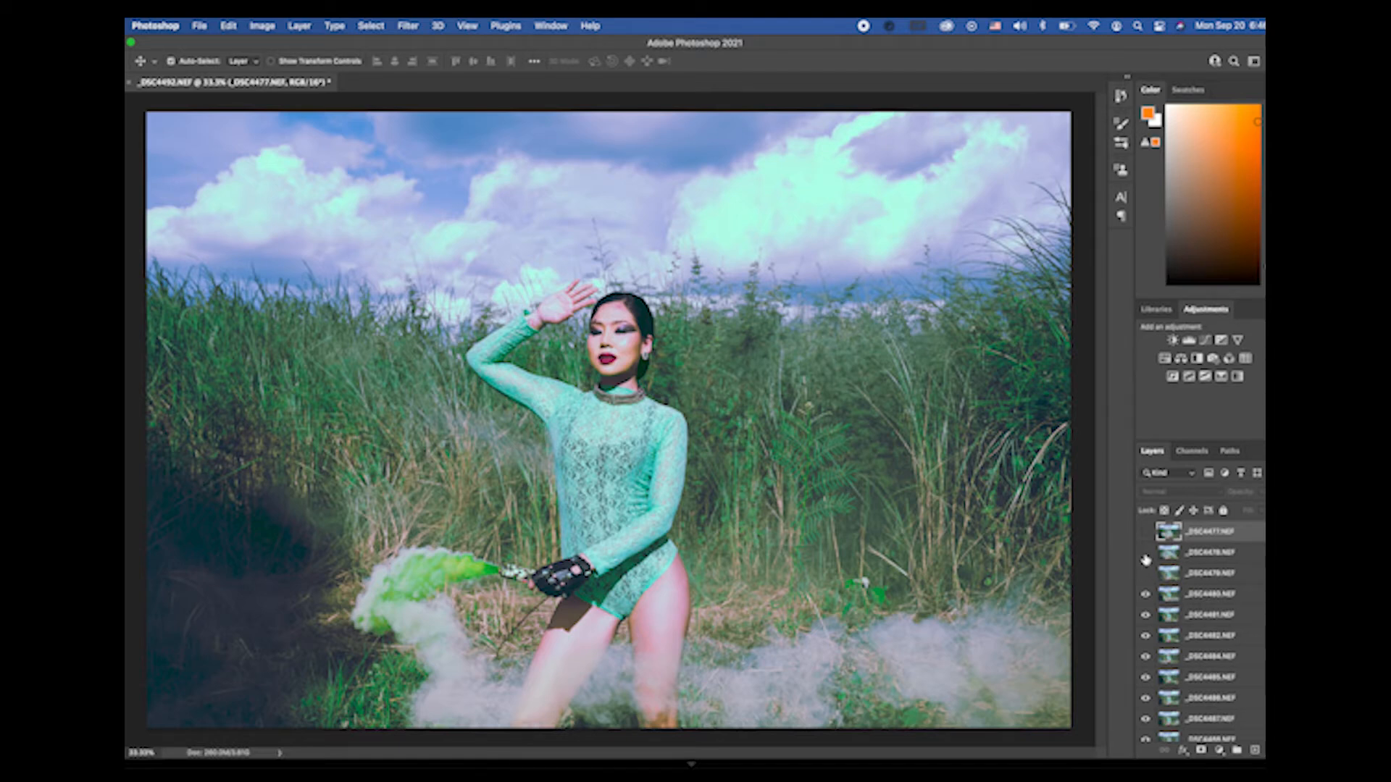
click(1146, 553)
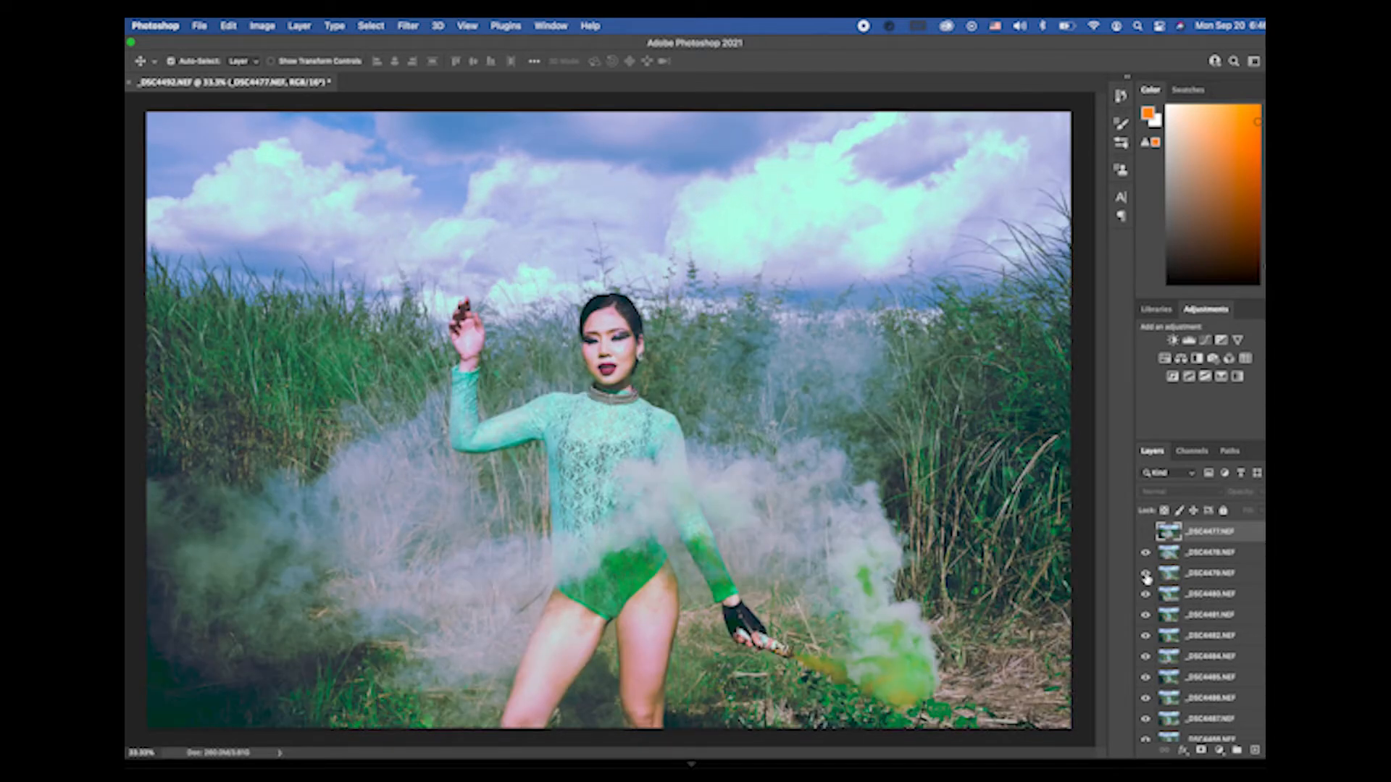
click(1145, 576)
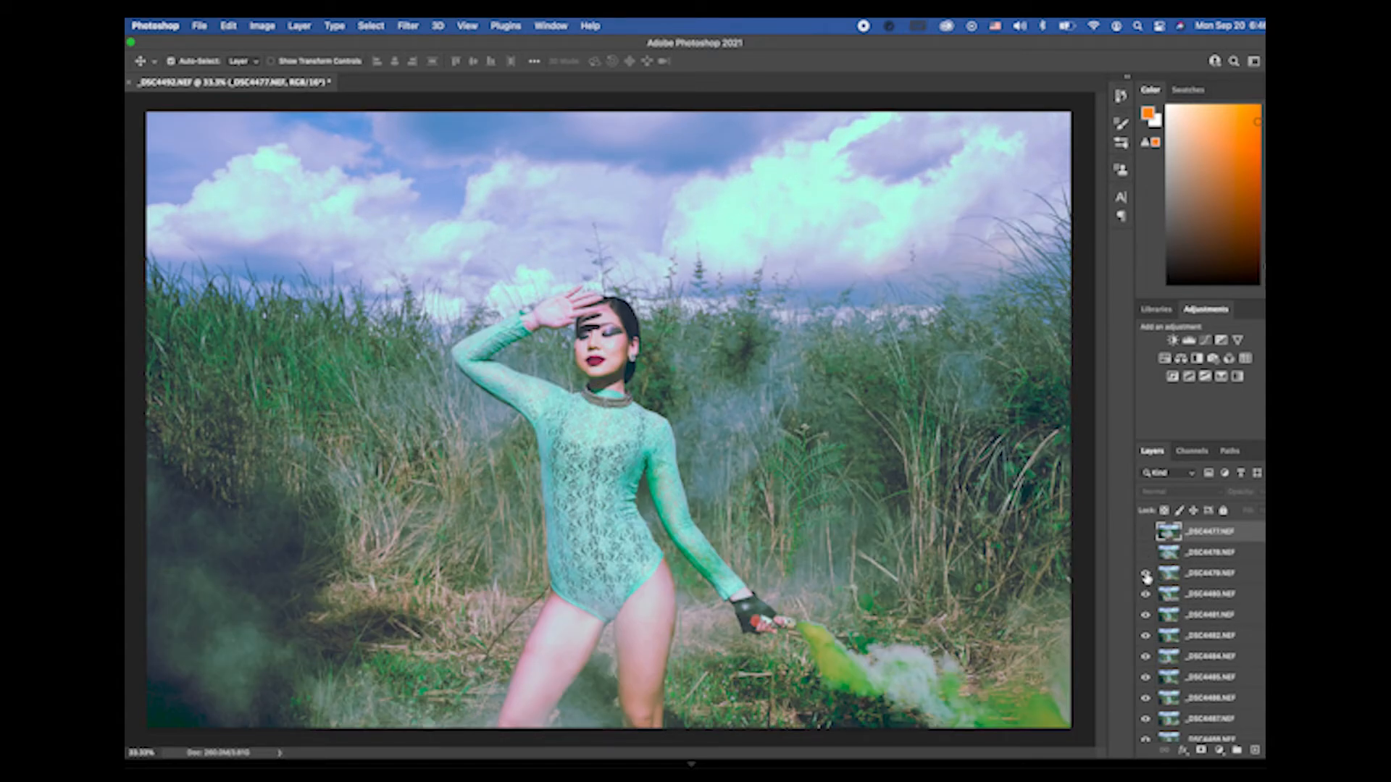
click(1146, 576)
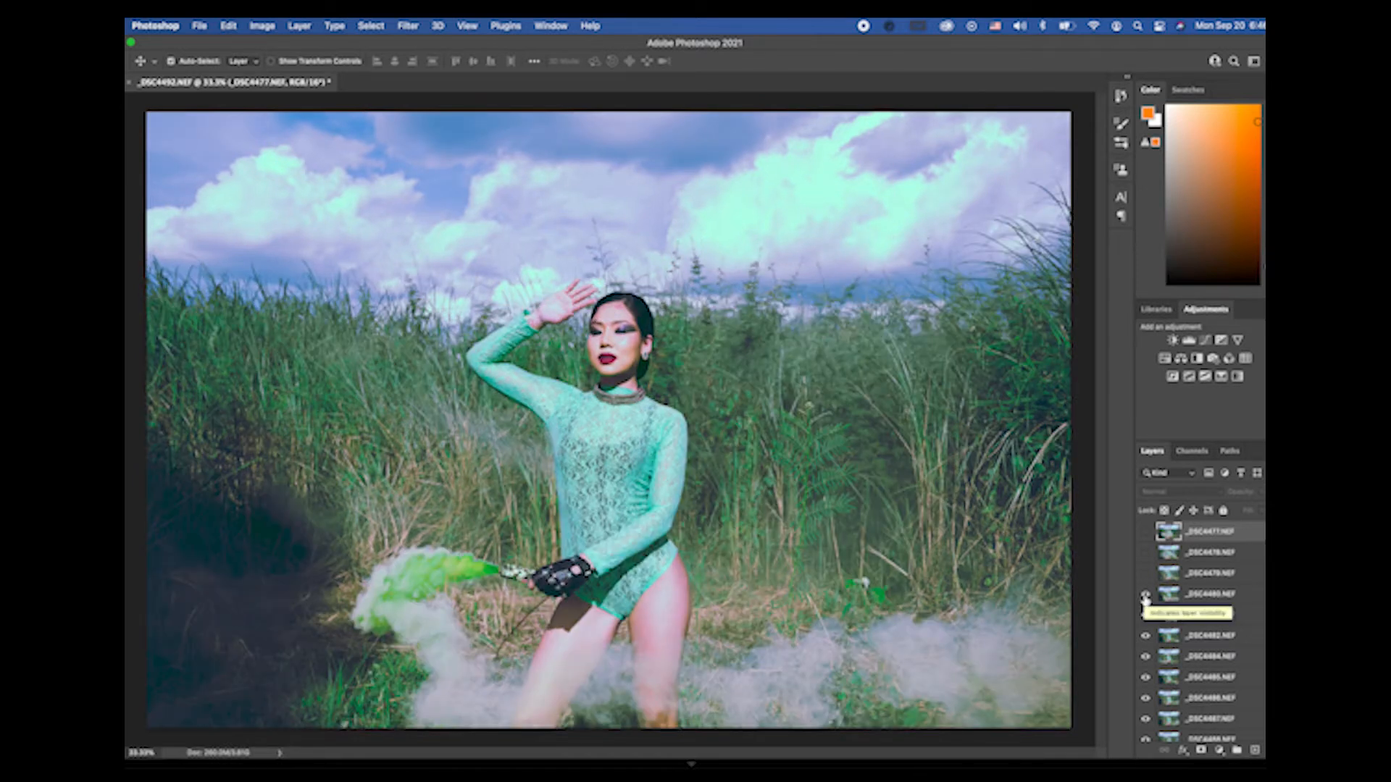
Step: Hide layers _DSC4480.NEF, _DSC4481.NEF, _DSC4482.NEF, _DSC4484.NEF and _DSC4485.NEF one by one to compare the shots
click(1146, 596)
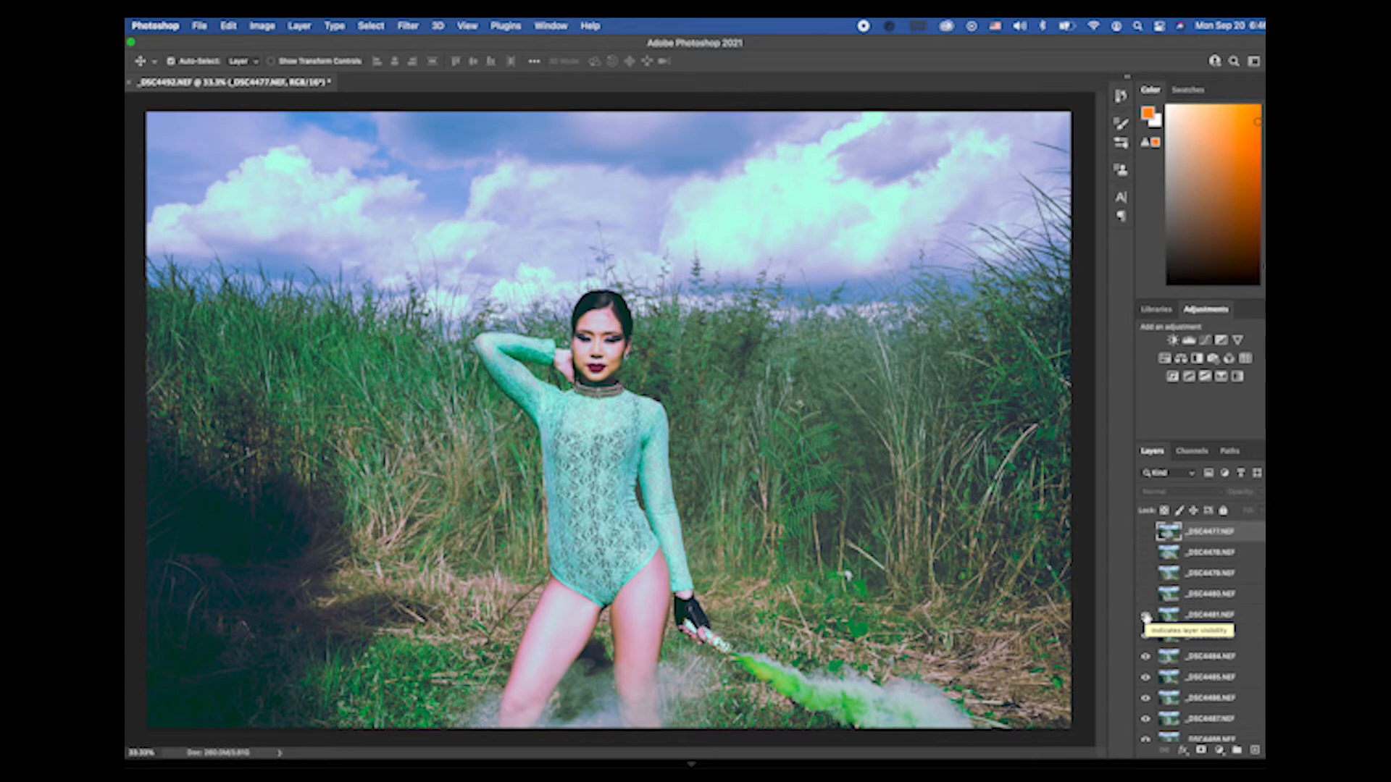
click(1145, 615)
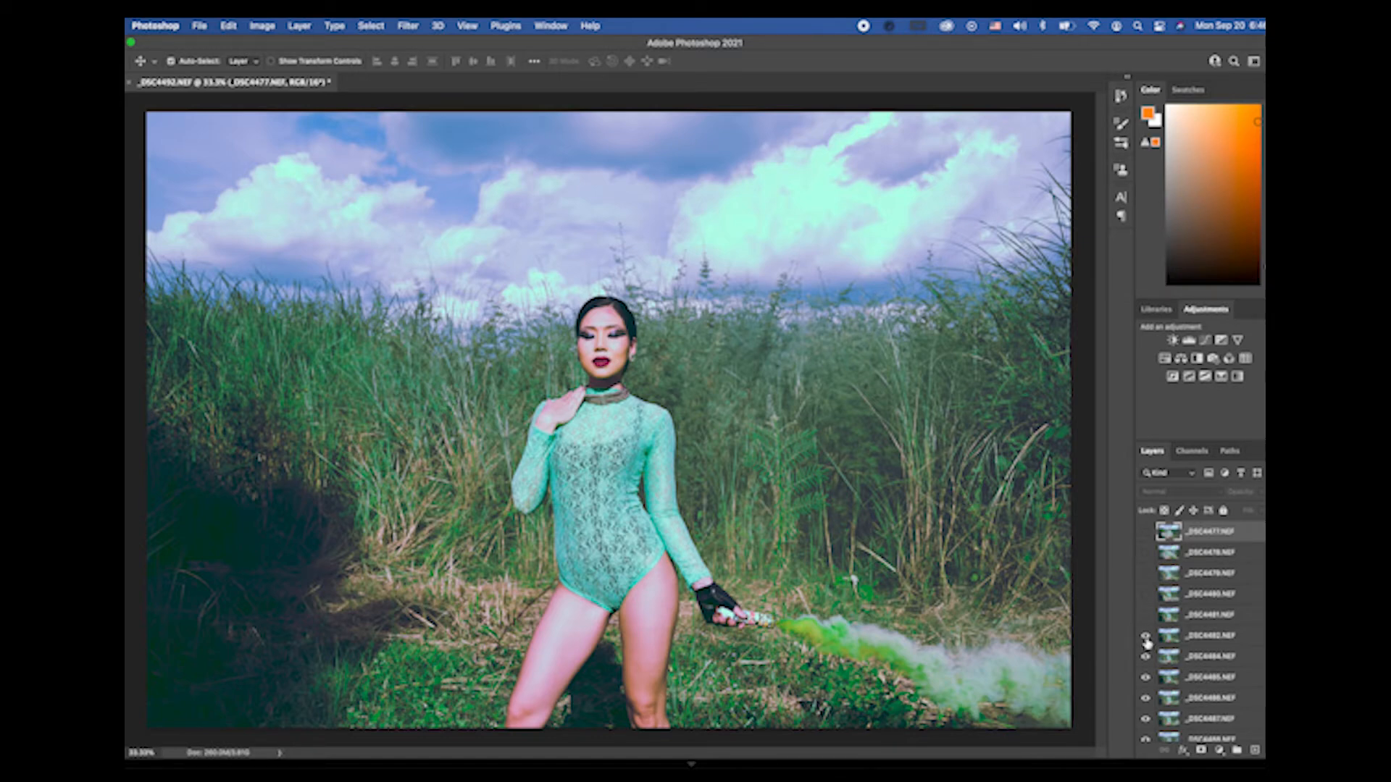
click(1146, 636)
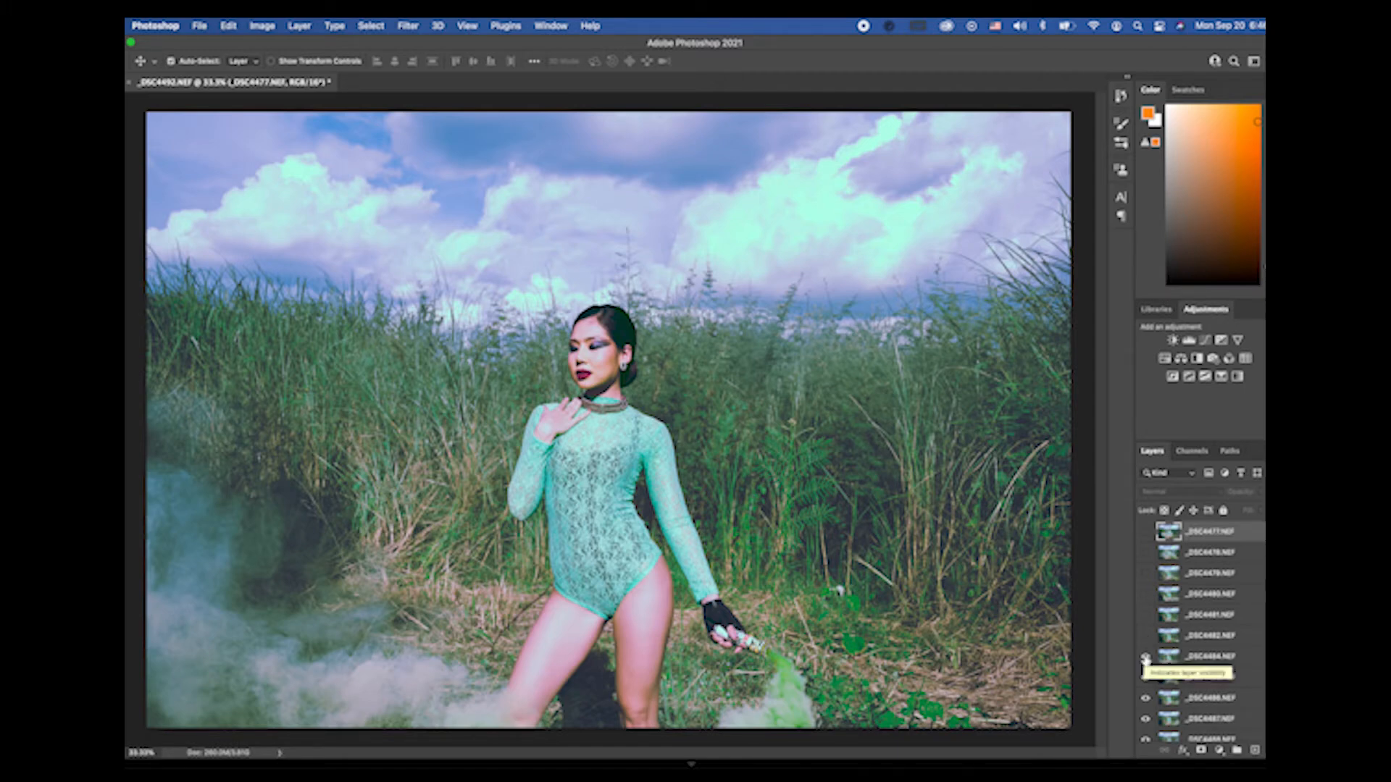
click(1145, 657)
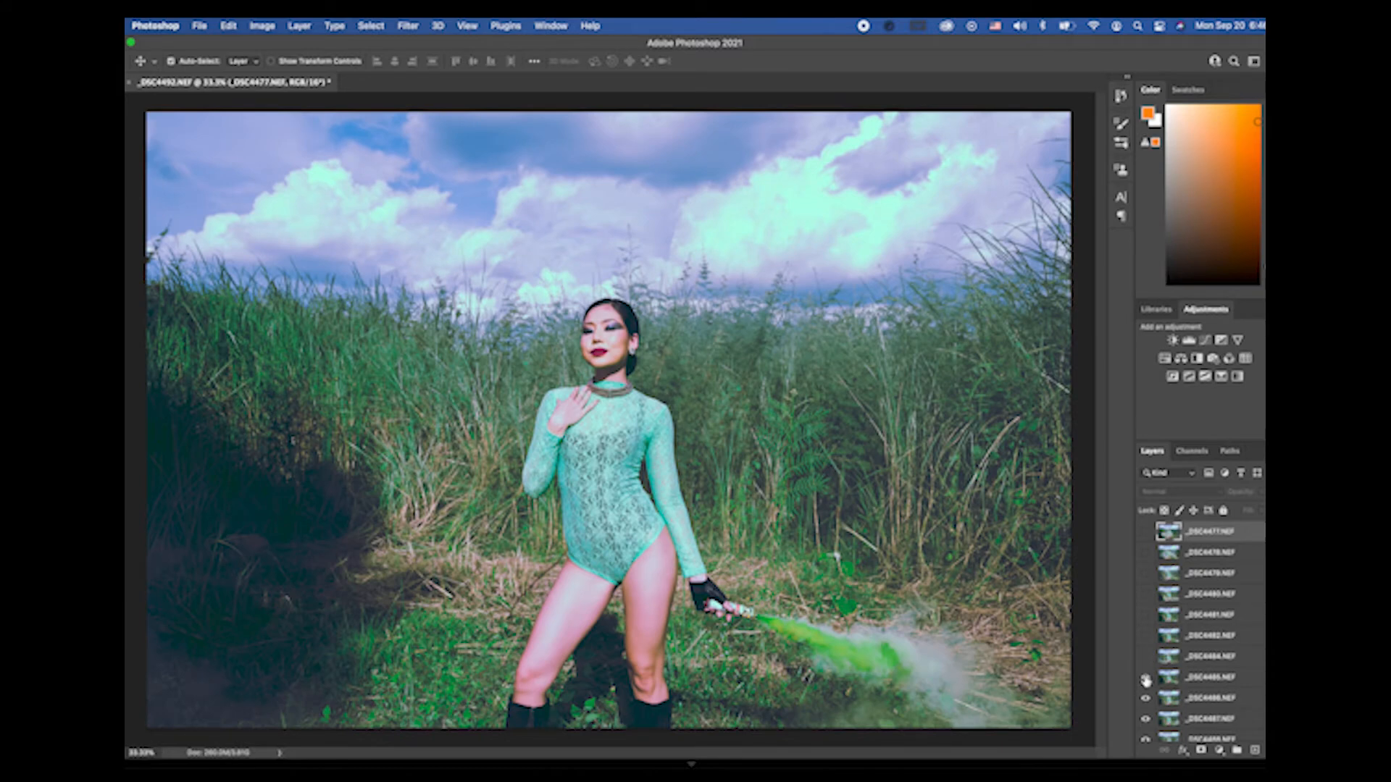
click(1145, 678)
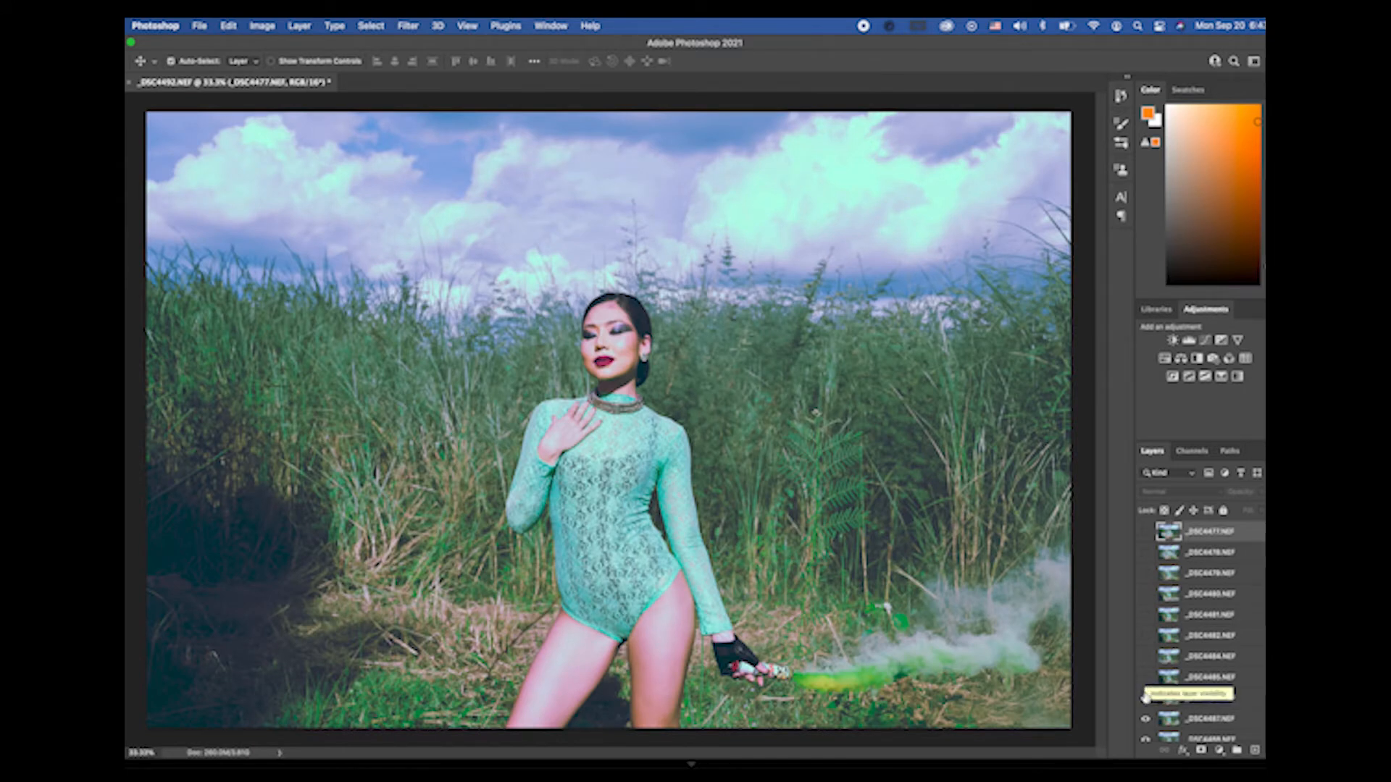
Step: Show the hidden layers again one by one from _DSC4485.NEF back up to _DSC4479.NEF
click(1144, 682)
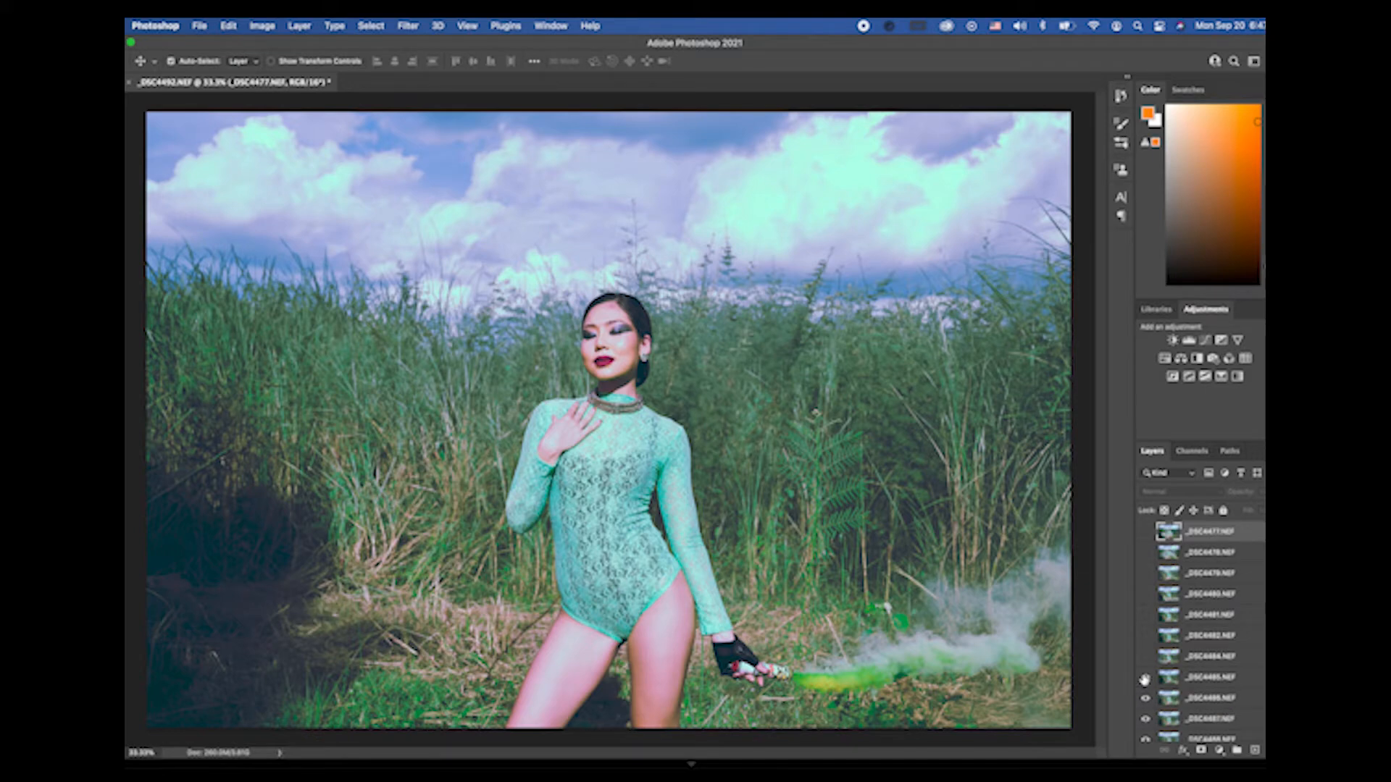
click(1145, 657)
click(1144, 636)
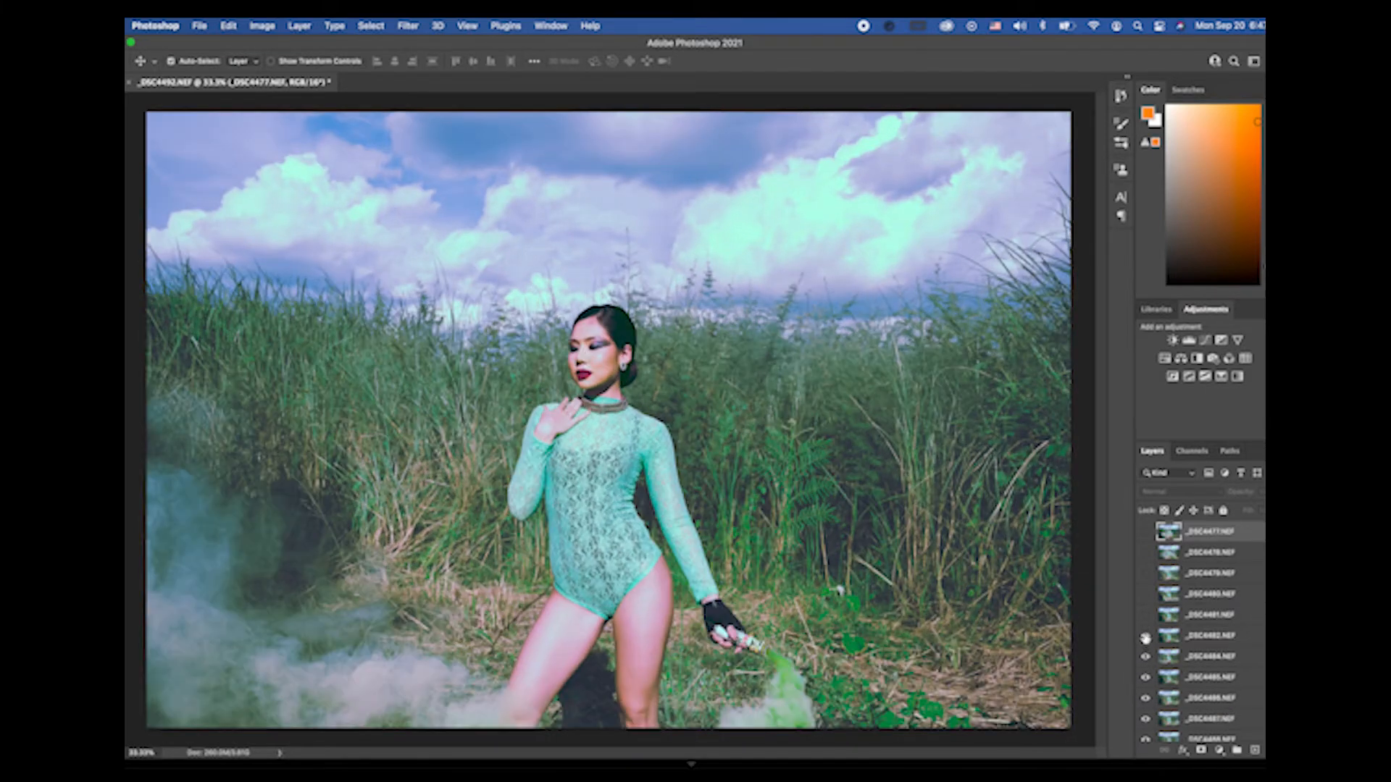
click(1145, 615)
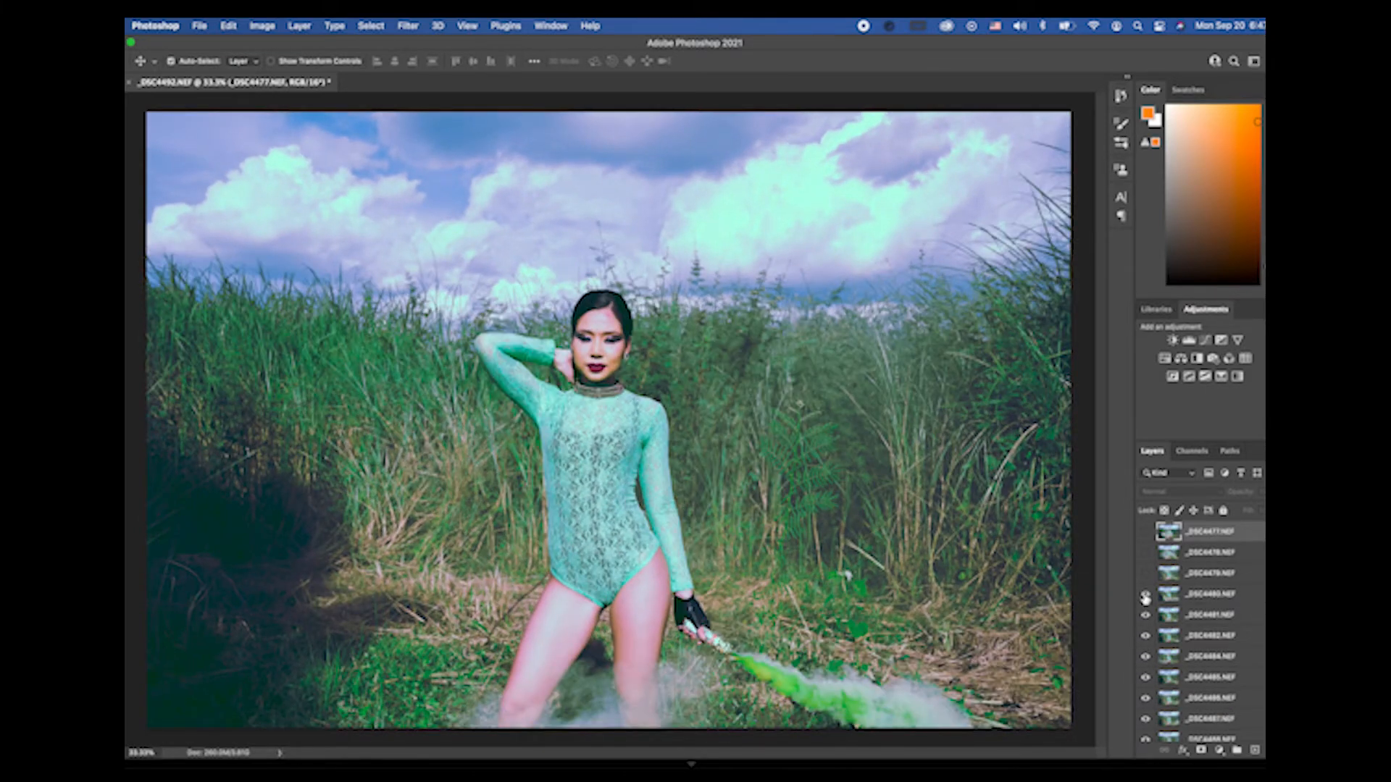
click(1145, 594)
click(1145, 574)
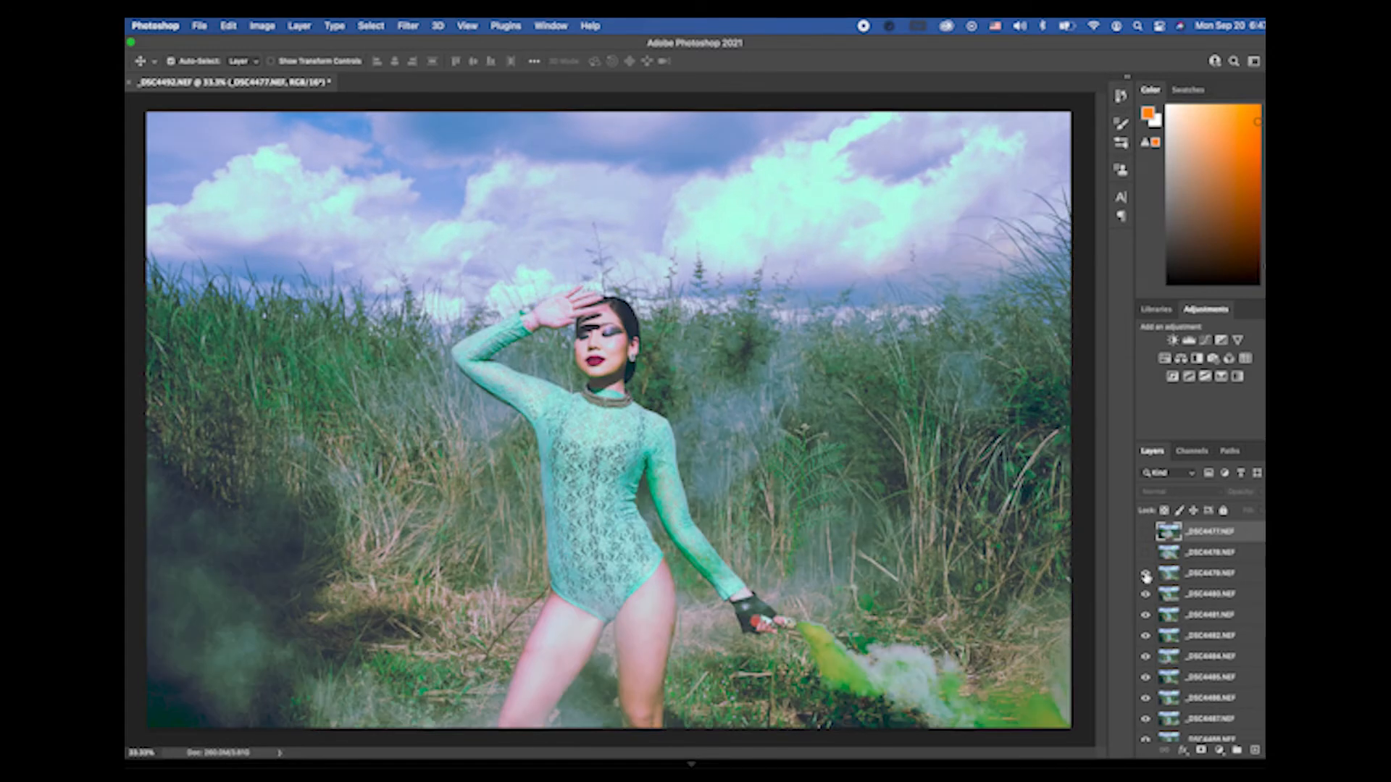
Step: Hide the layers from _DSC4479.NEF down to _DSC4487.NEF one by one, revealing the shot beneath each
click(1145, 575)
click(1145, 594)
click(1145, 615)
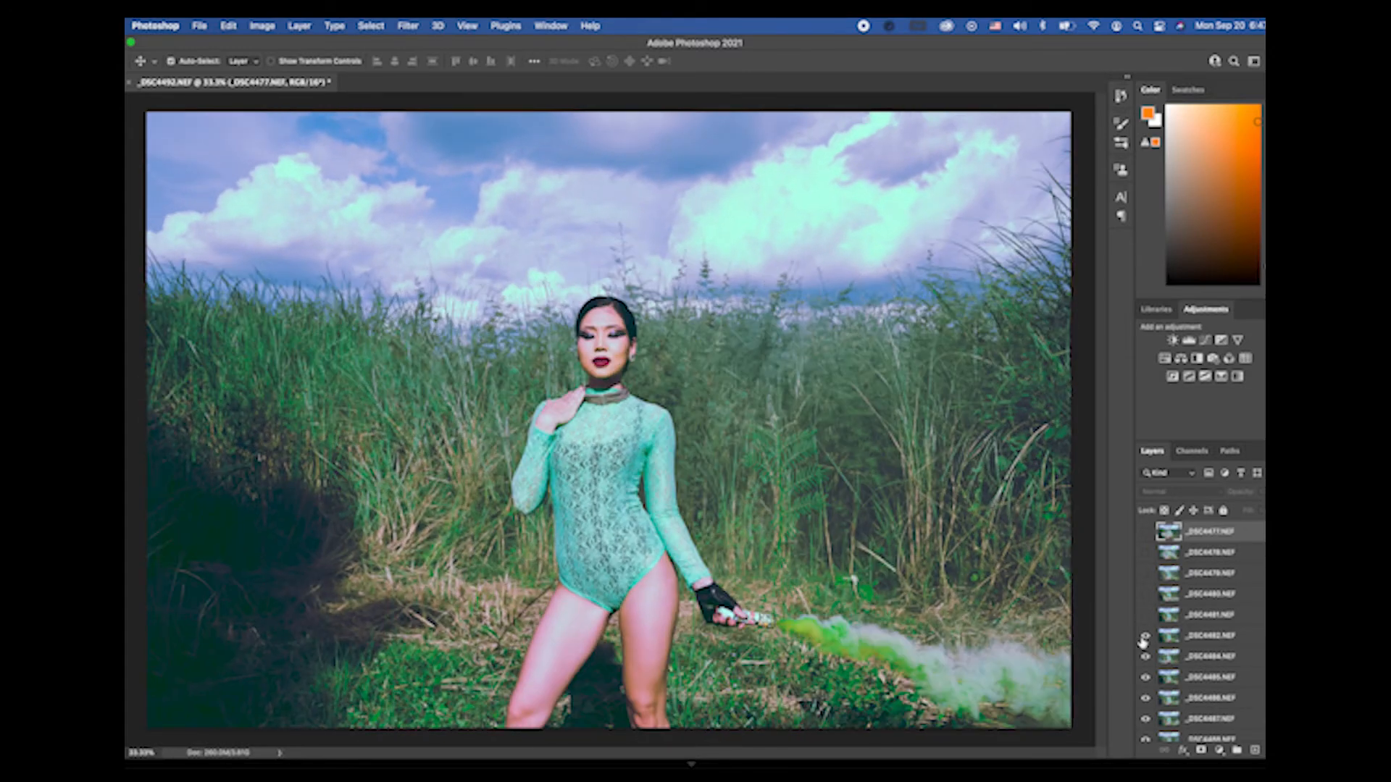
click(1146, 635)
click(1145, 655)
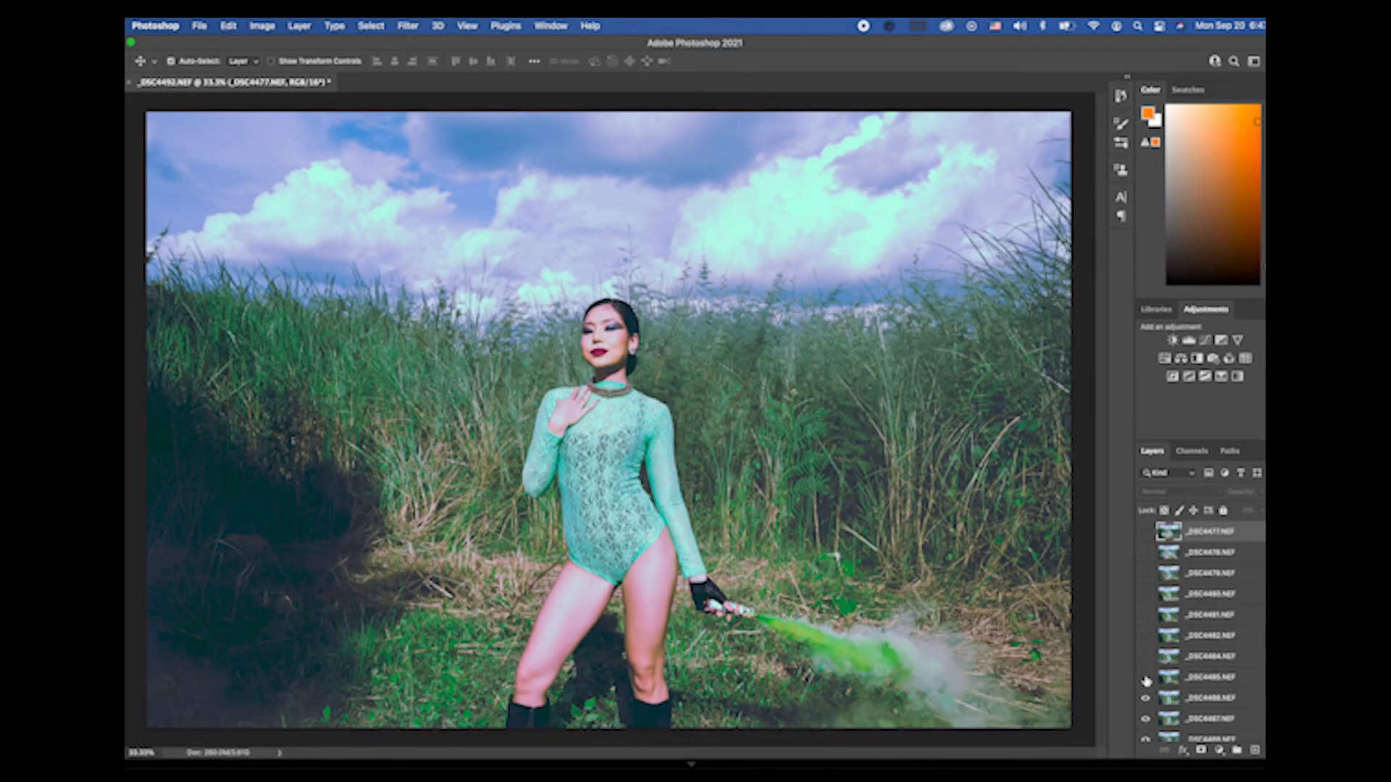
click(1146, 677)
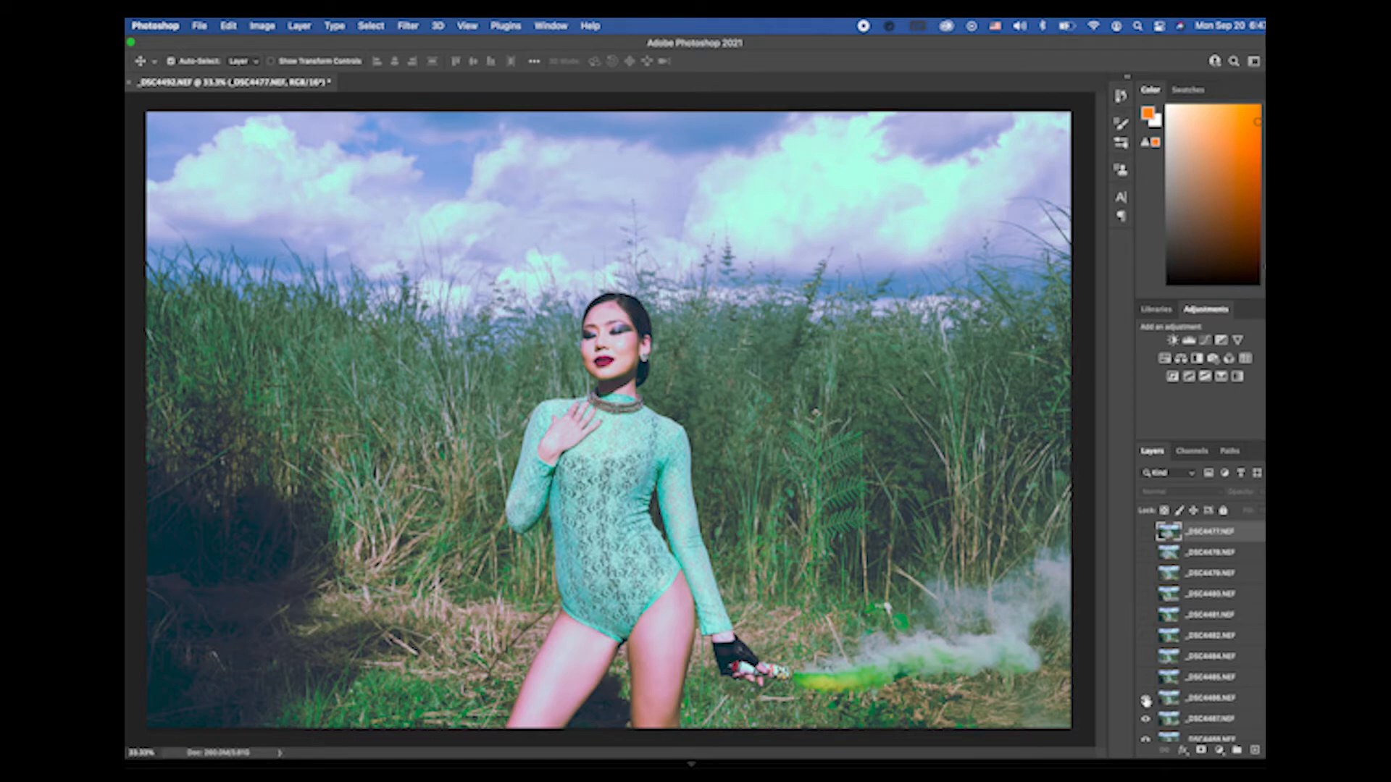
click(1145, 700)
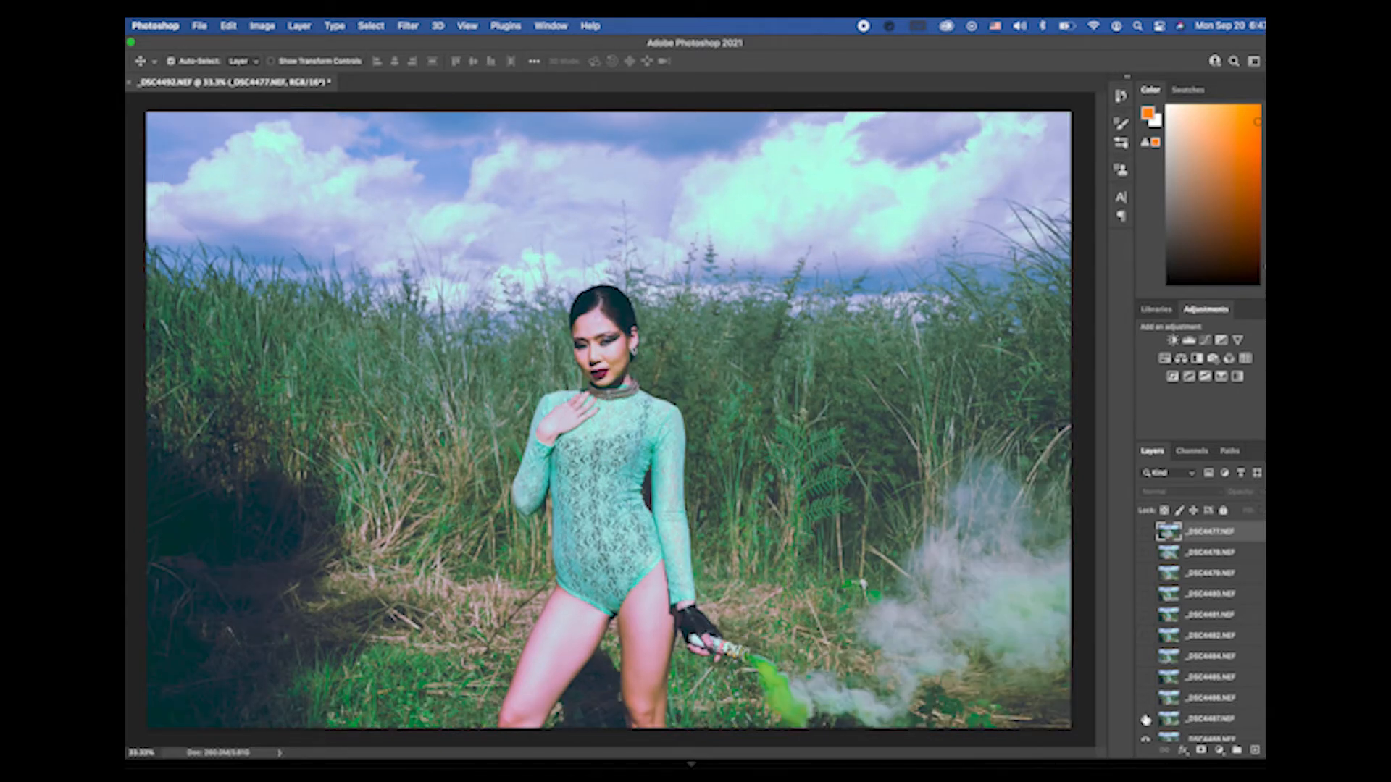
click(1145, 719)
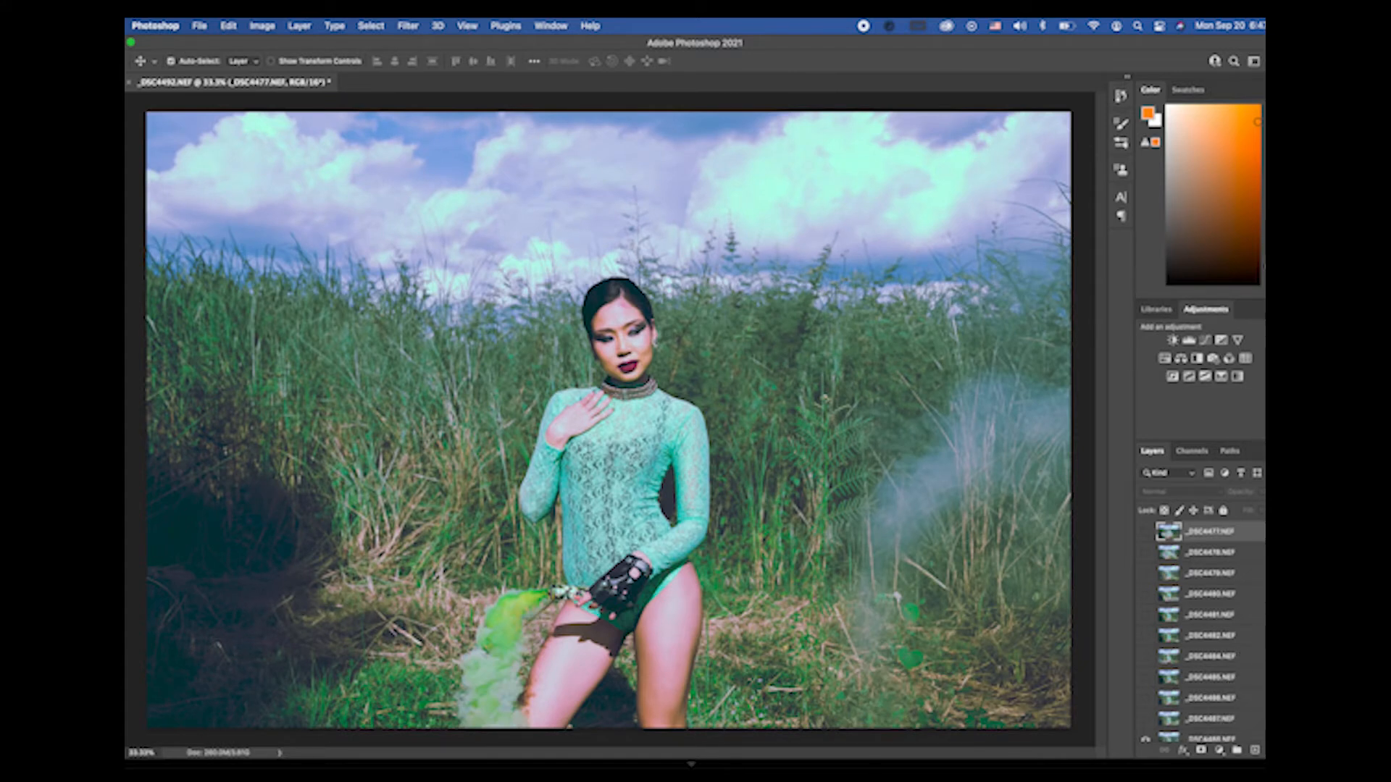
Step: Hide layers _DSC4488.NEF through _DSC4492.NEF one by one to compare the remaining shots
scroll(1203, 630, down, 3)
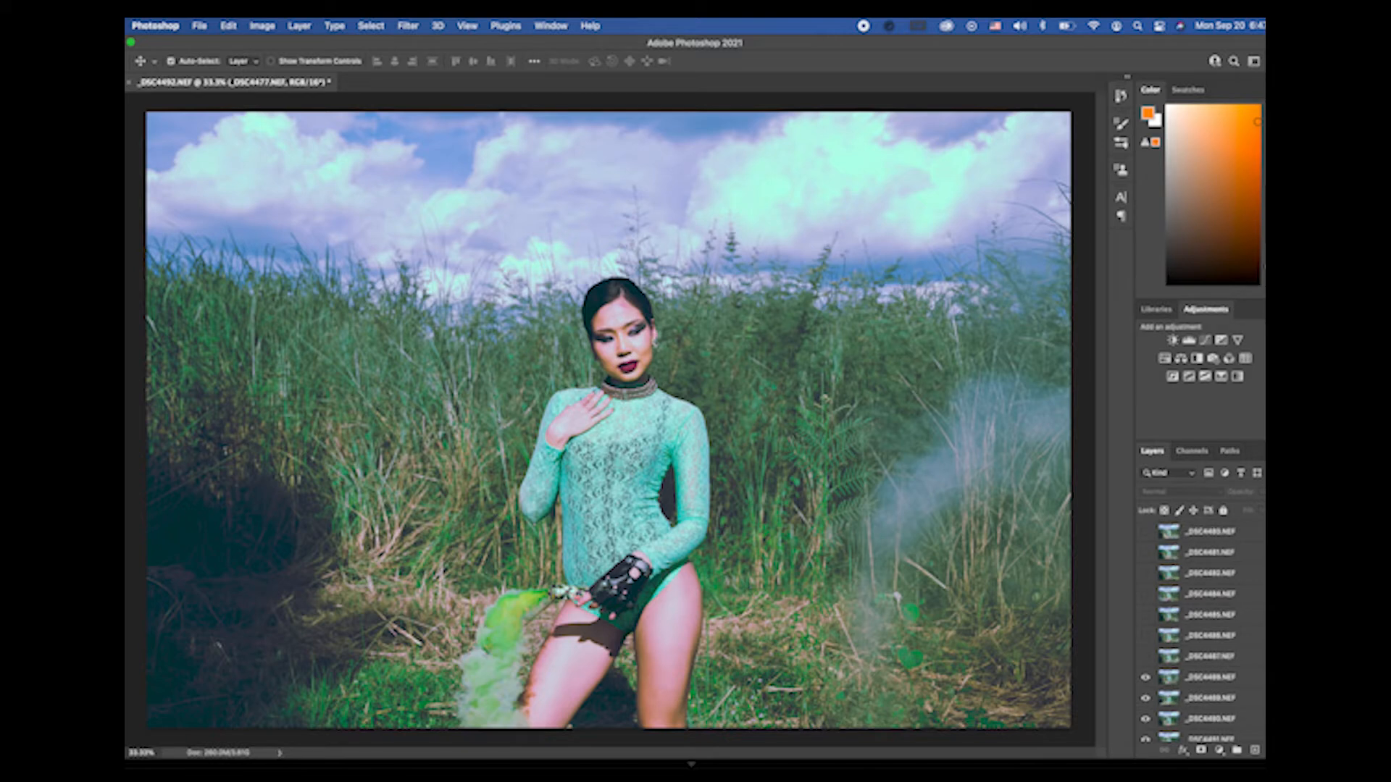
scroll(1203, 630, down, 1)
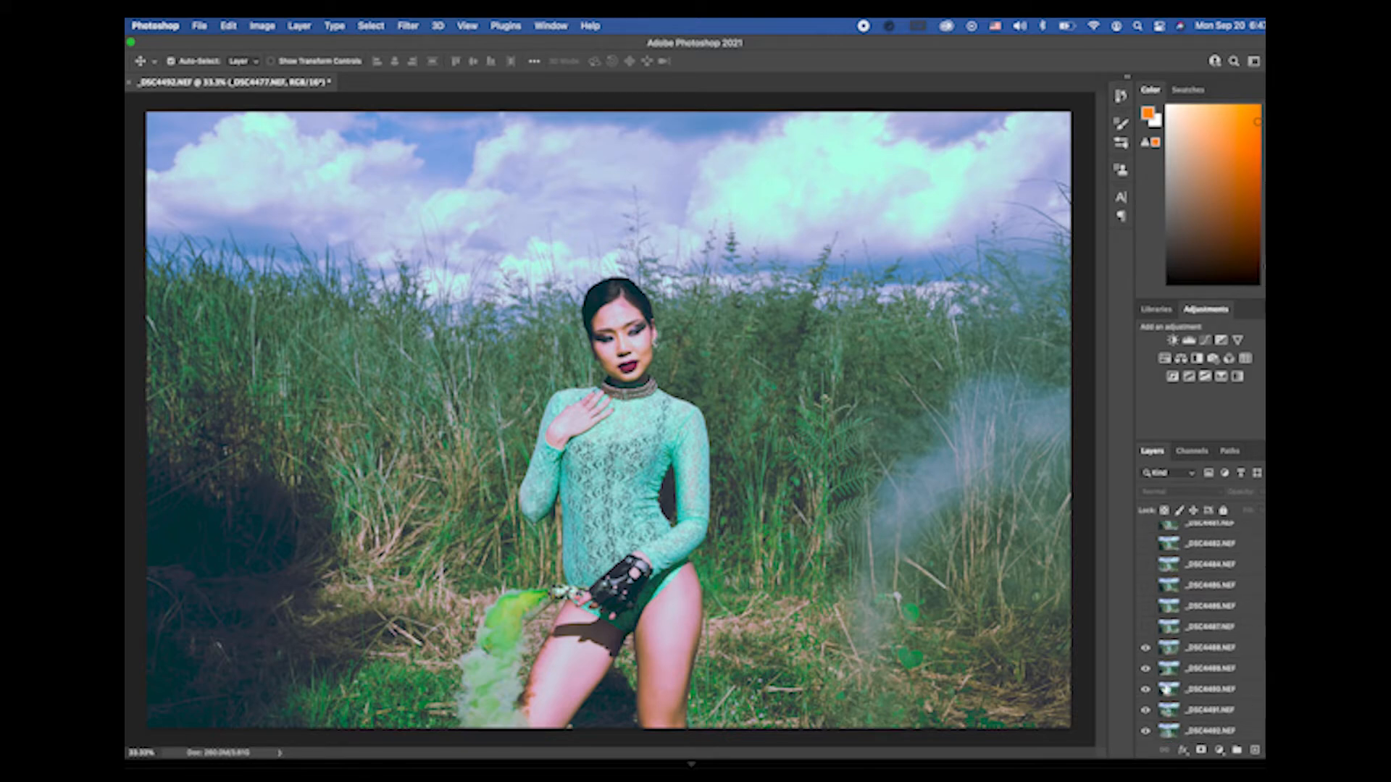
click(1146, 649)
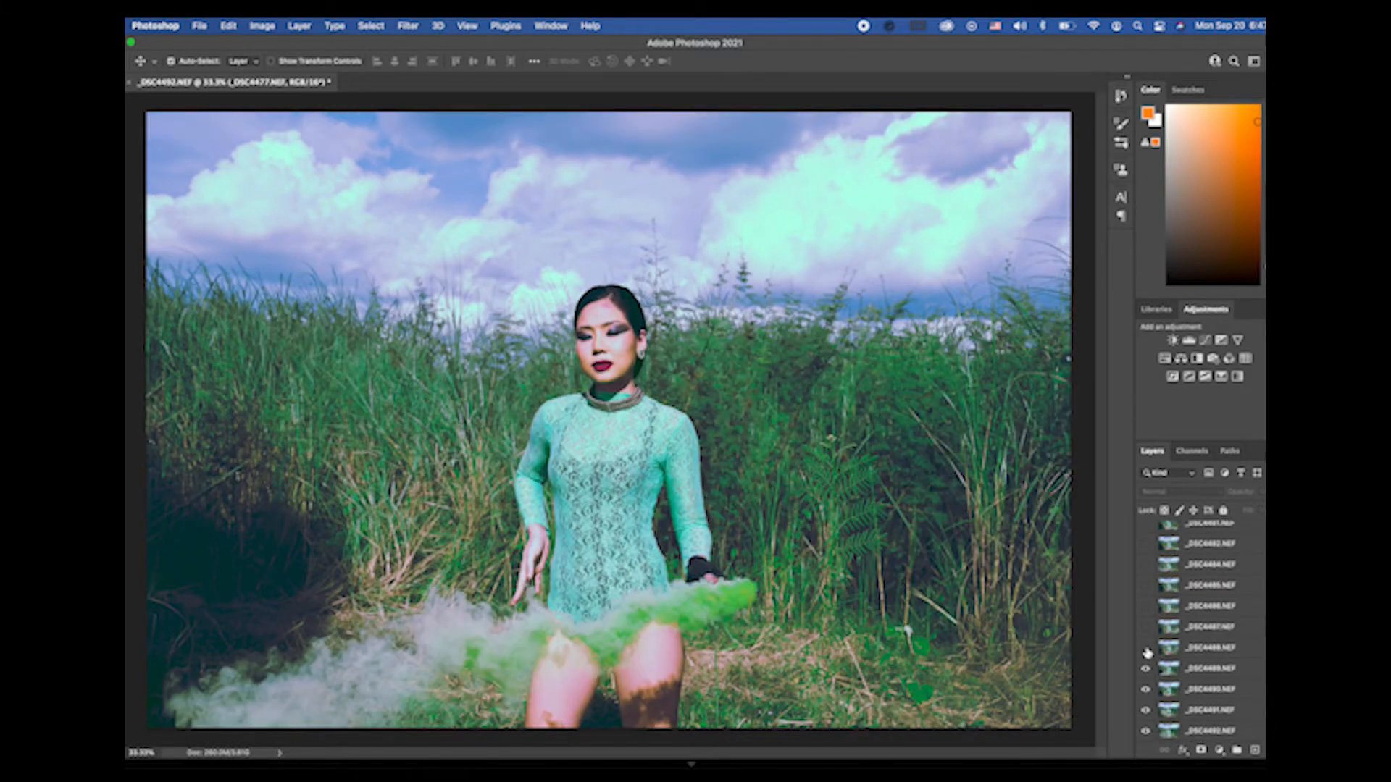
click(1146, 668)
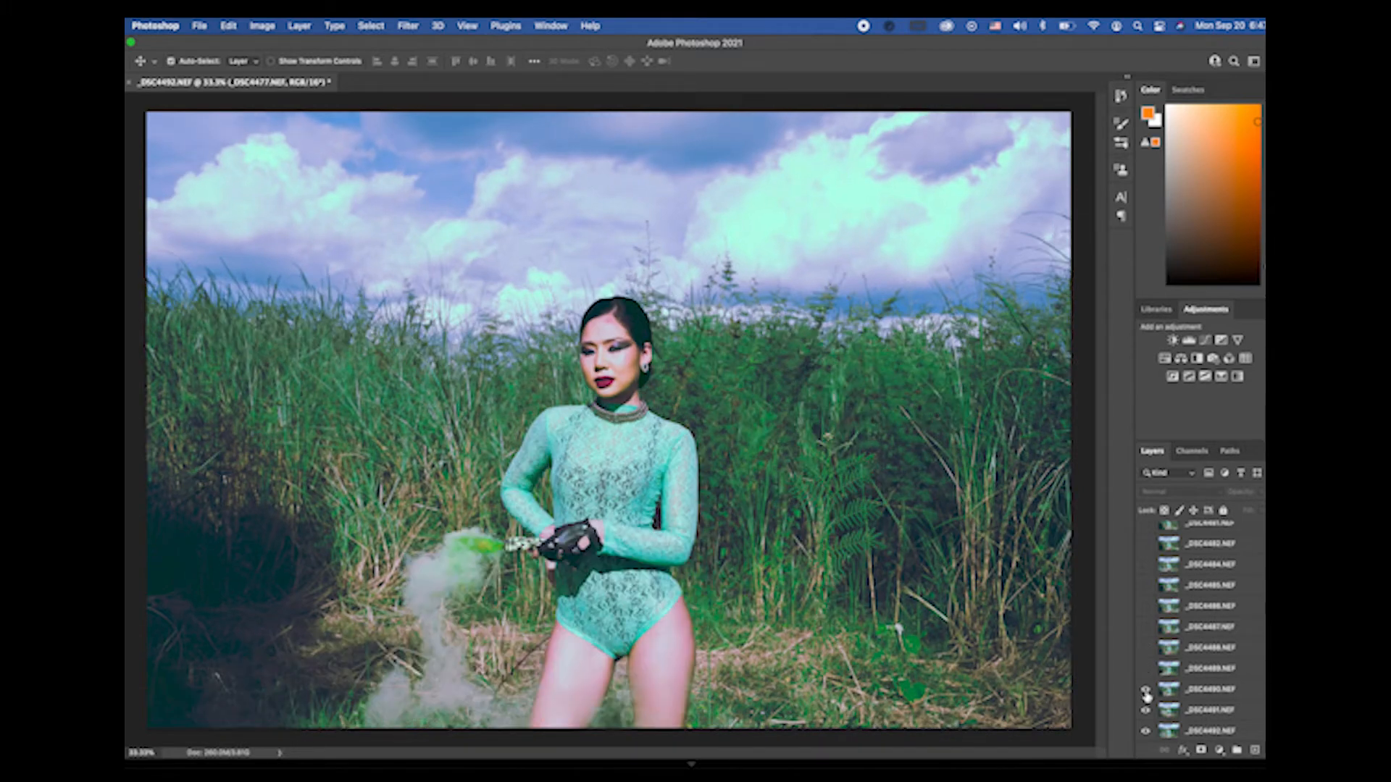
click(1146, 692)
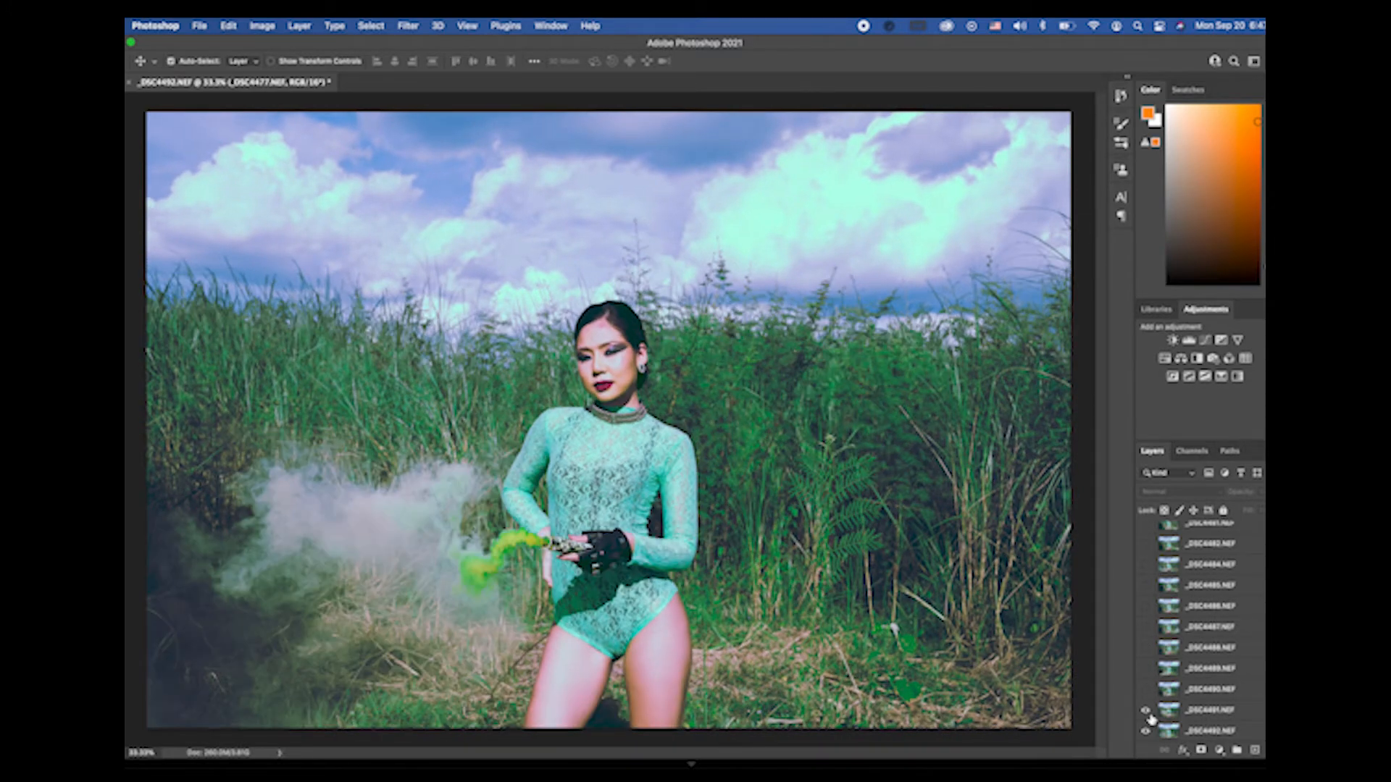
click(1146, 711)
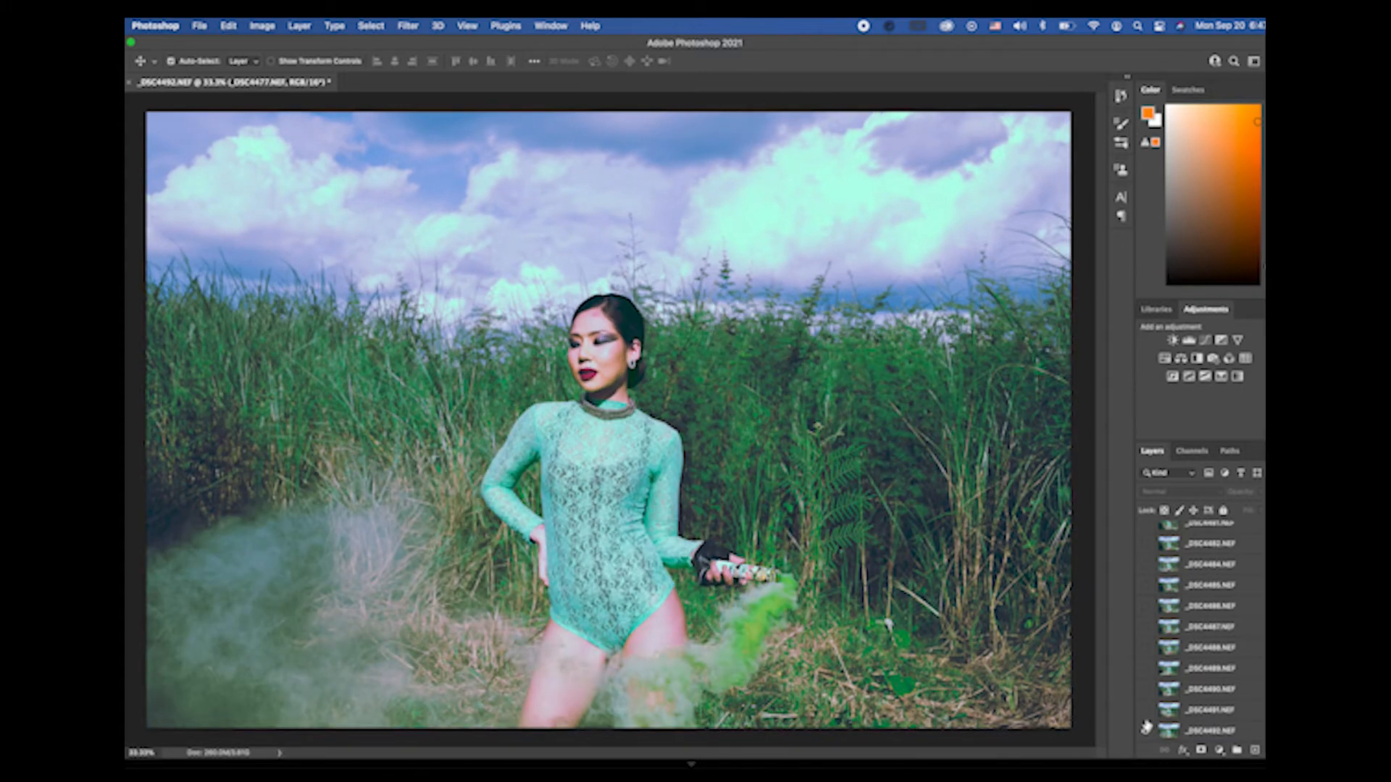
click(1145, 732)
Step: Show the layers again one by one from _DSC4492.NEF back up to _DSC4487.NEF
click(1145, 733)
click(1145, 711)
click(1145, 690)
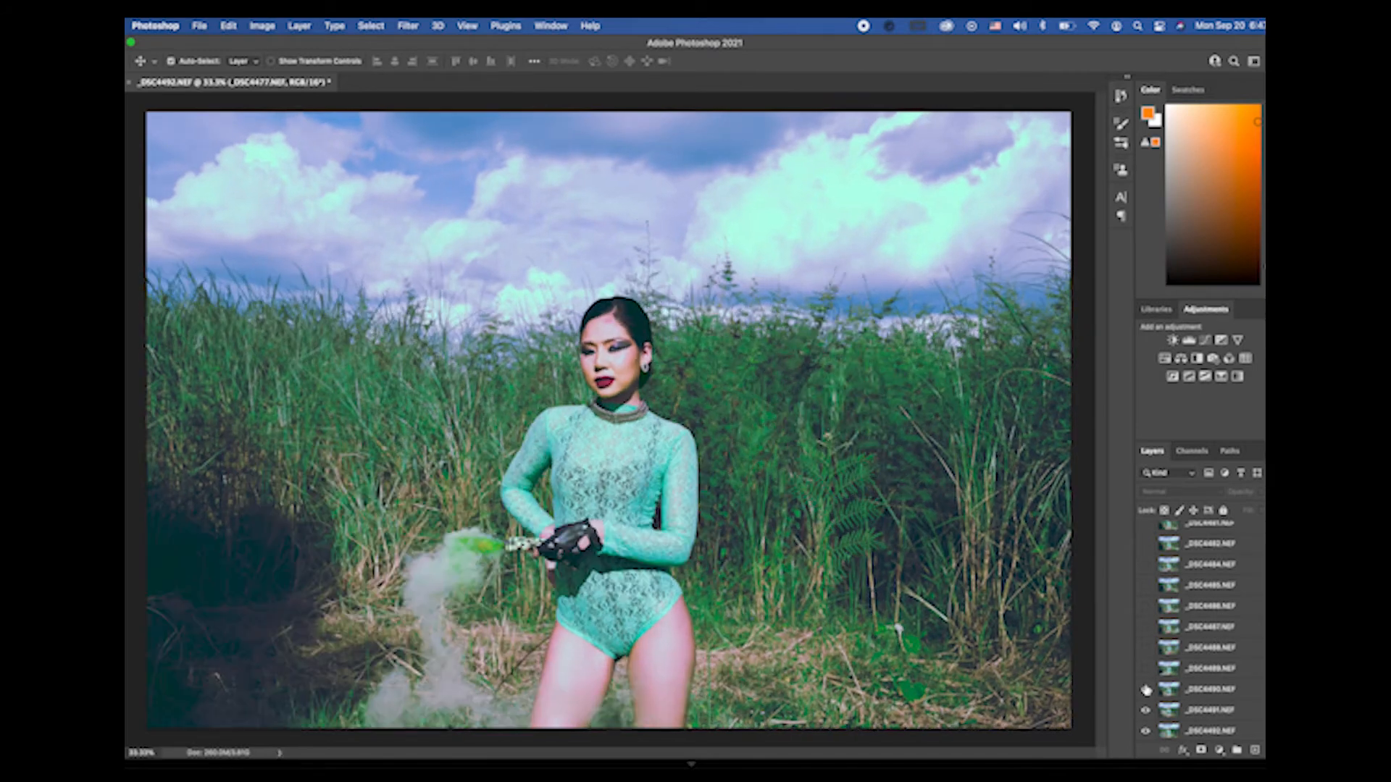
click(1146, 668)
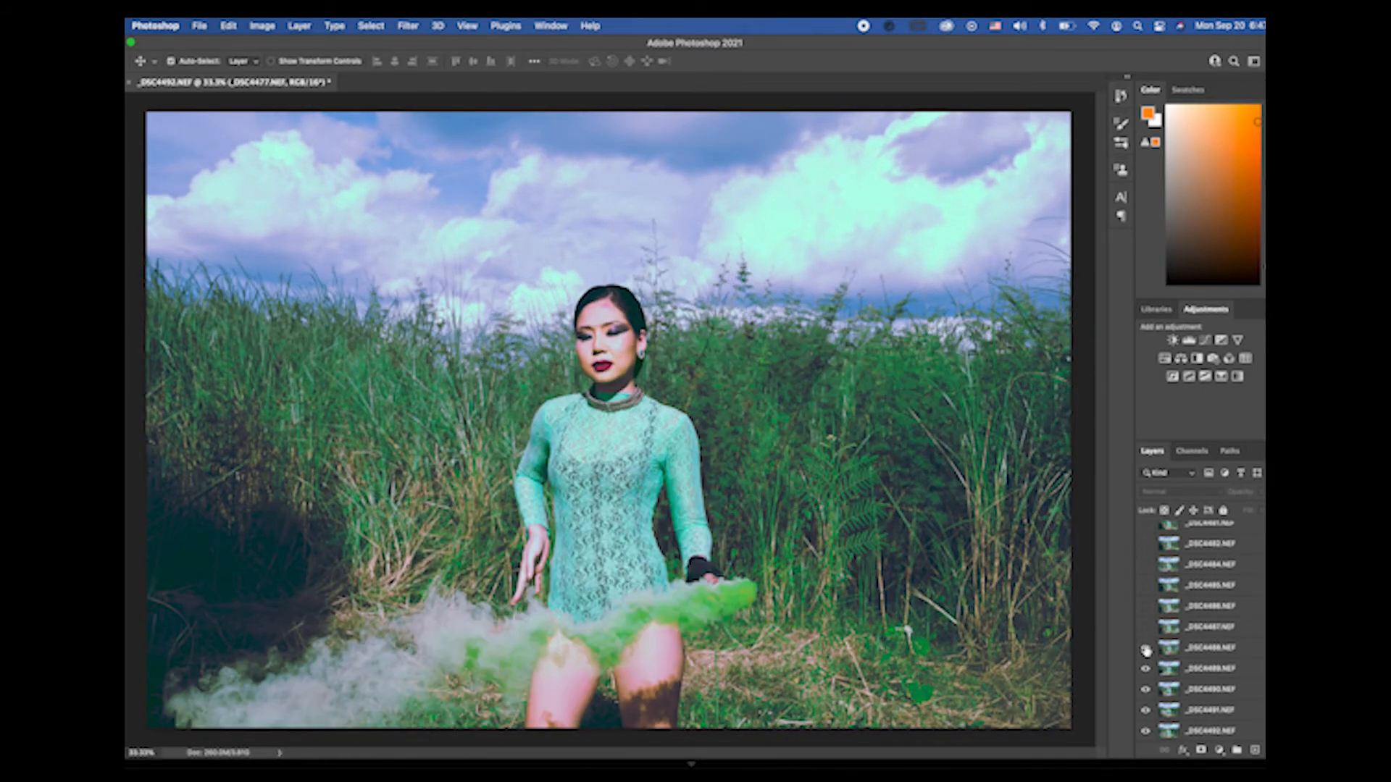
click(1145, 647)
click(1146, 627)
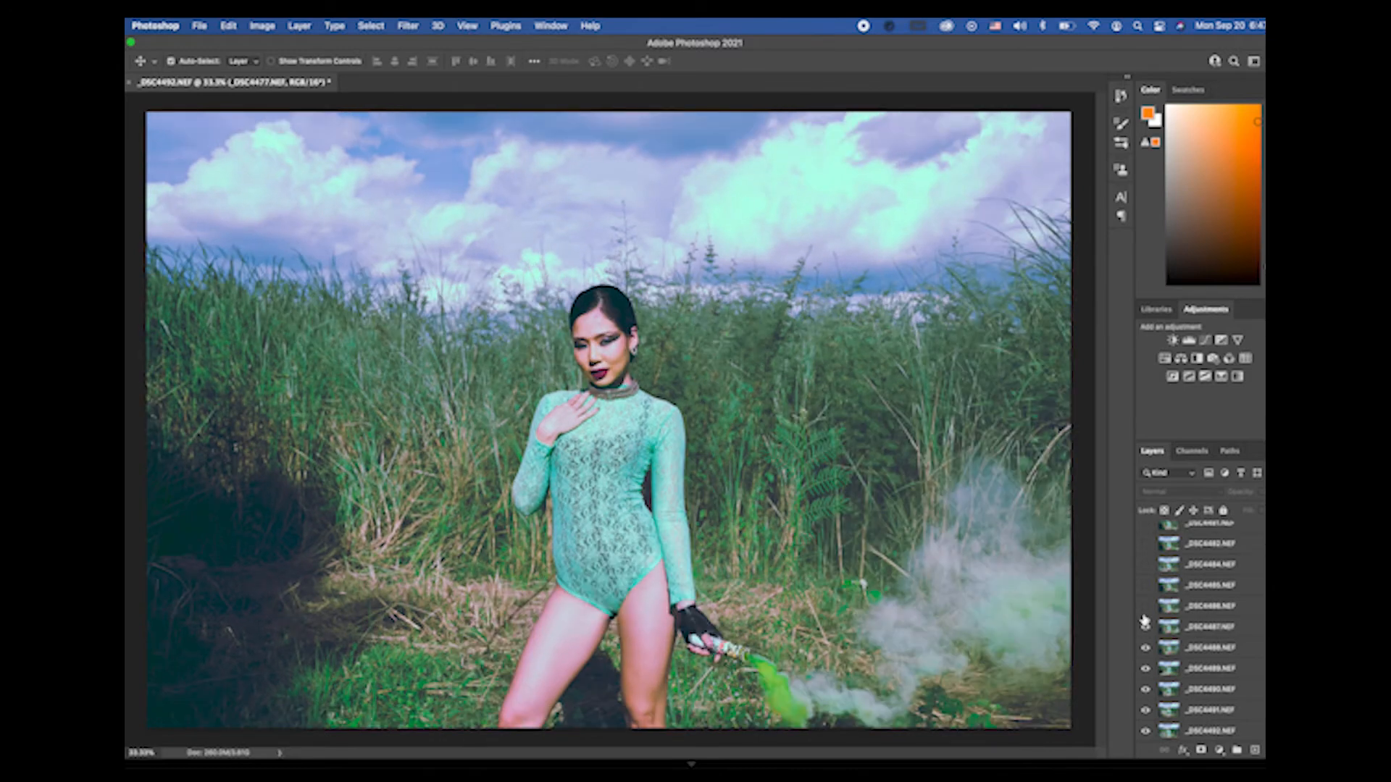
Step: Show layers _DSC4486.NEF, _DSC4485.NEF, _DSC4484.NEF and _DSC4482.NEF, briefly hiding _DSC4486.NEF and _DSC4487.NEF to compare them
click(1145, 606)
drag(1146, 607, 1149, 627)
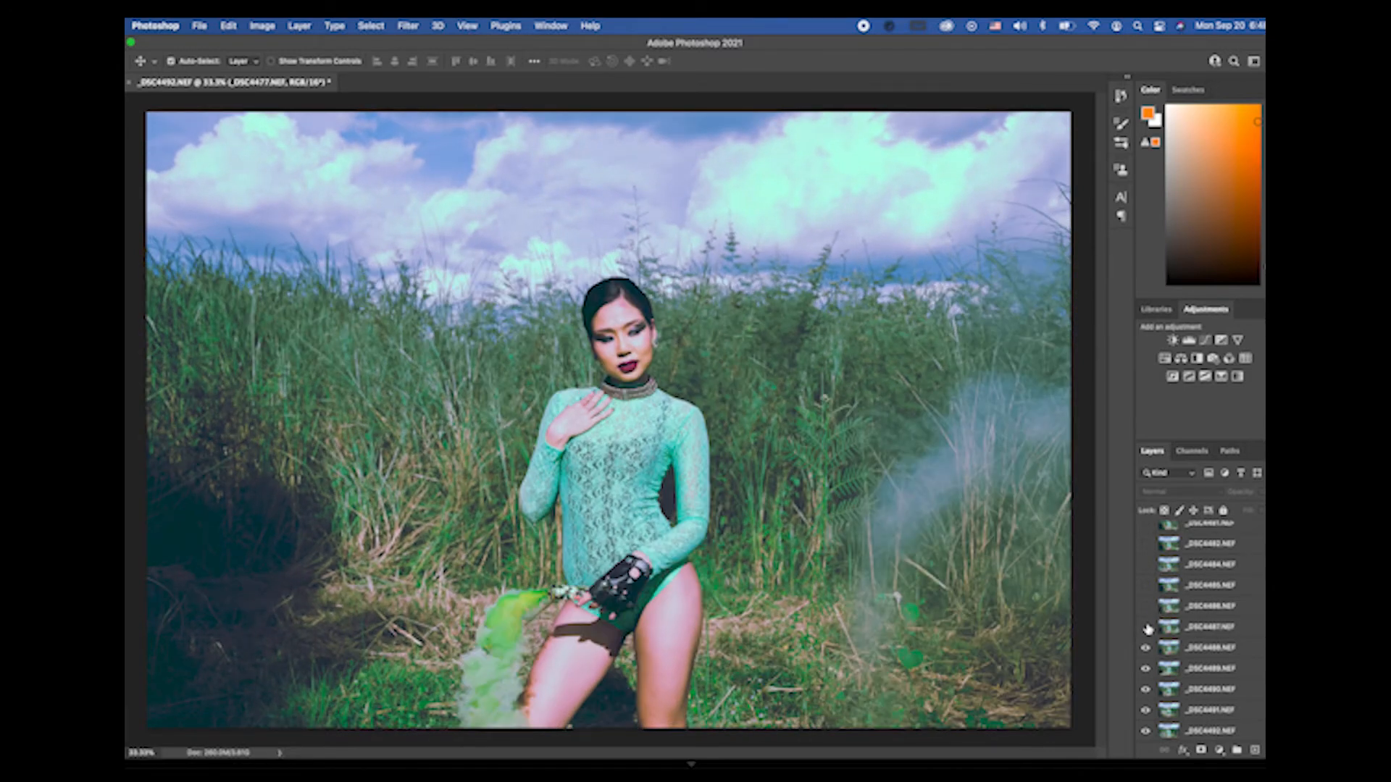
click(1145, 627)
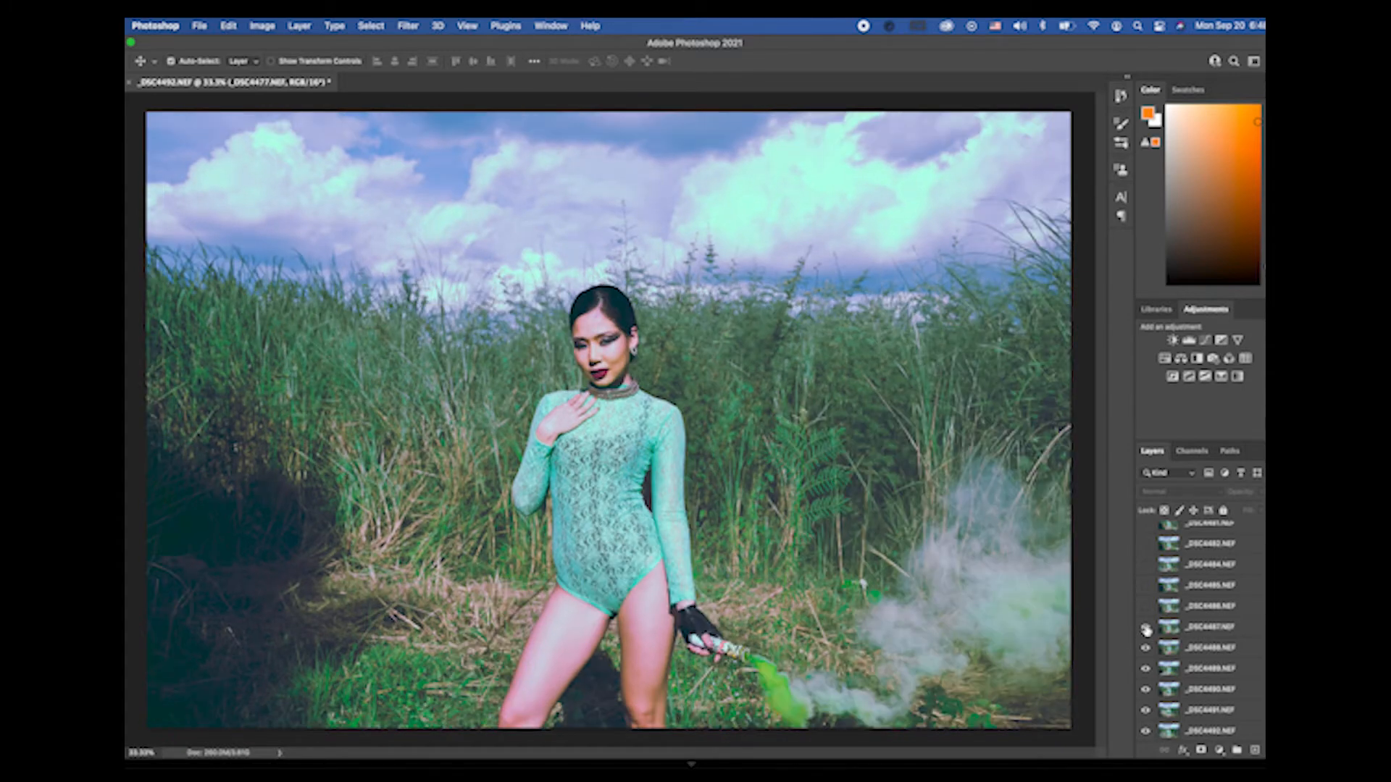
click(1145, 607)
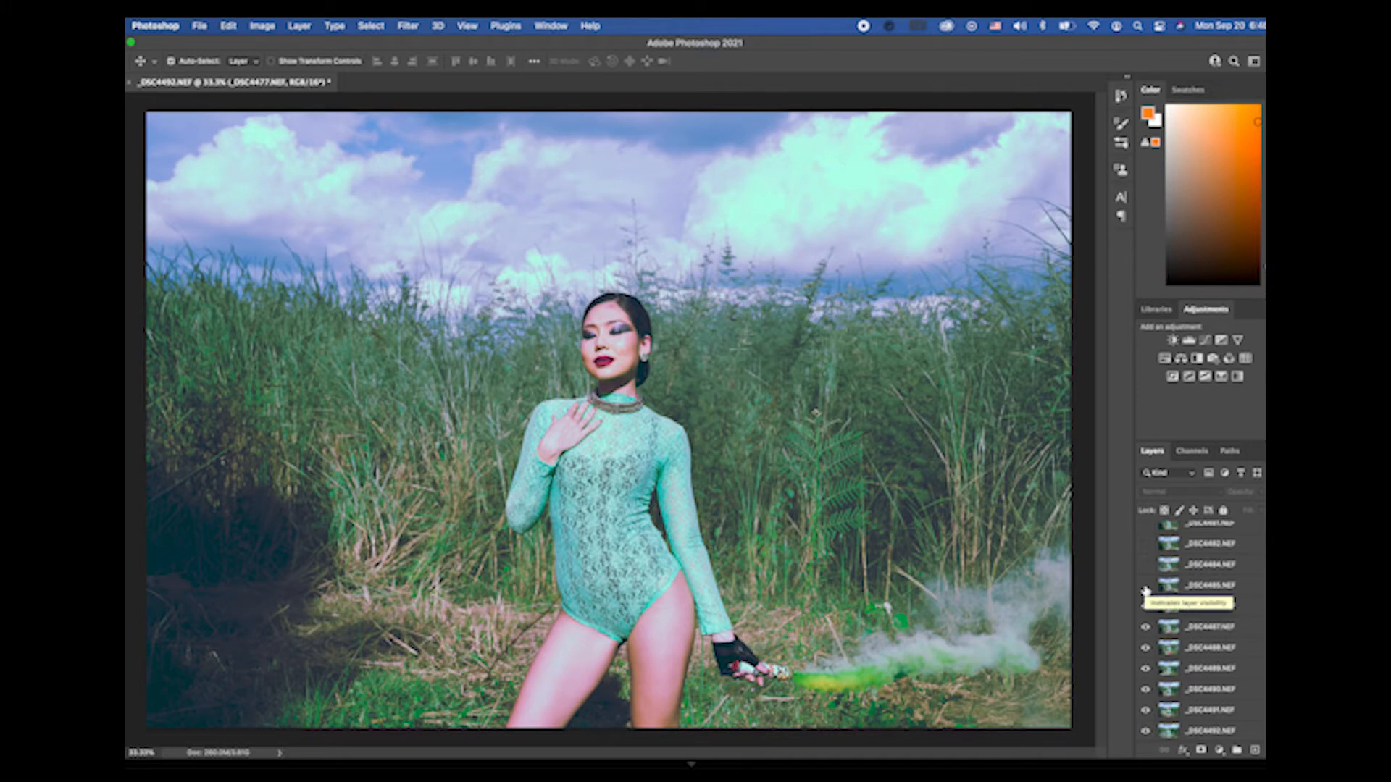
click(1145, 585)
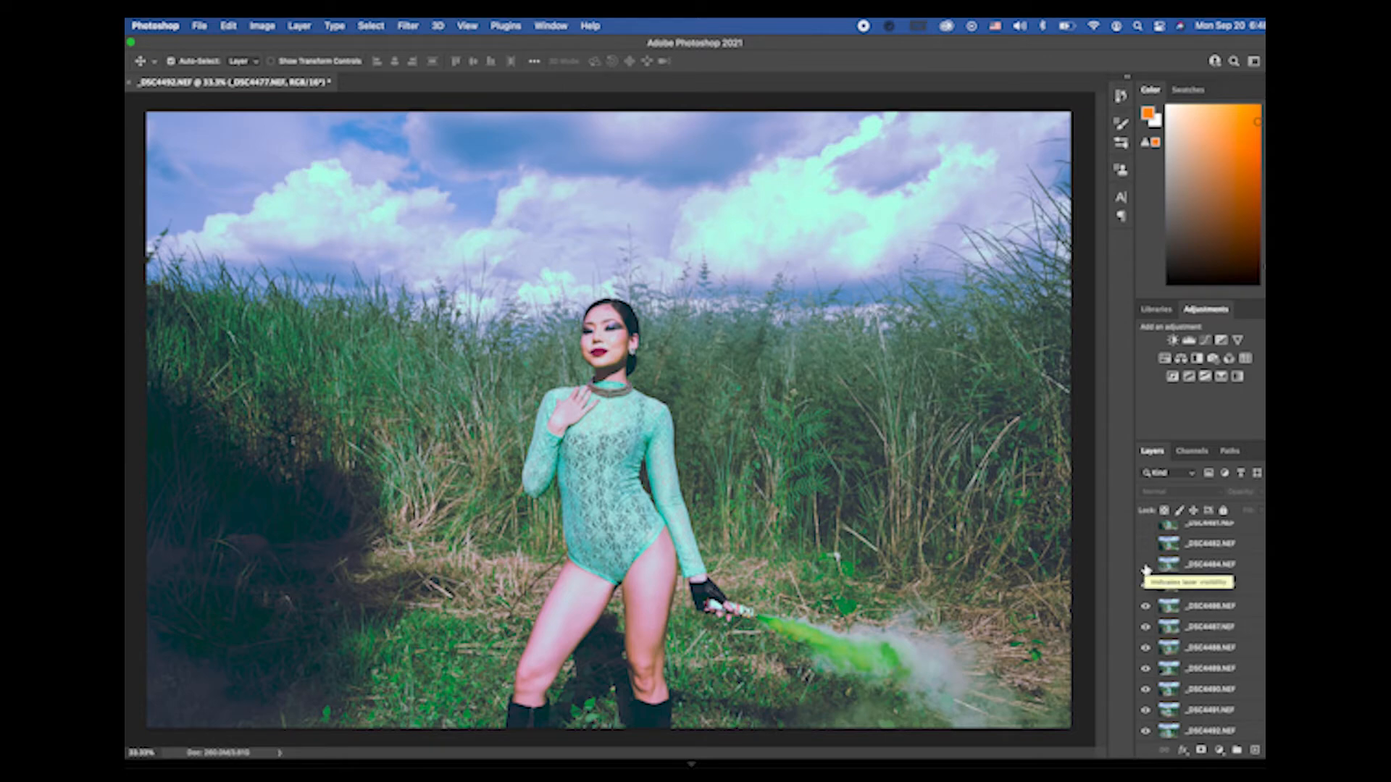
click(1145, 564)
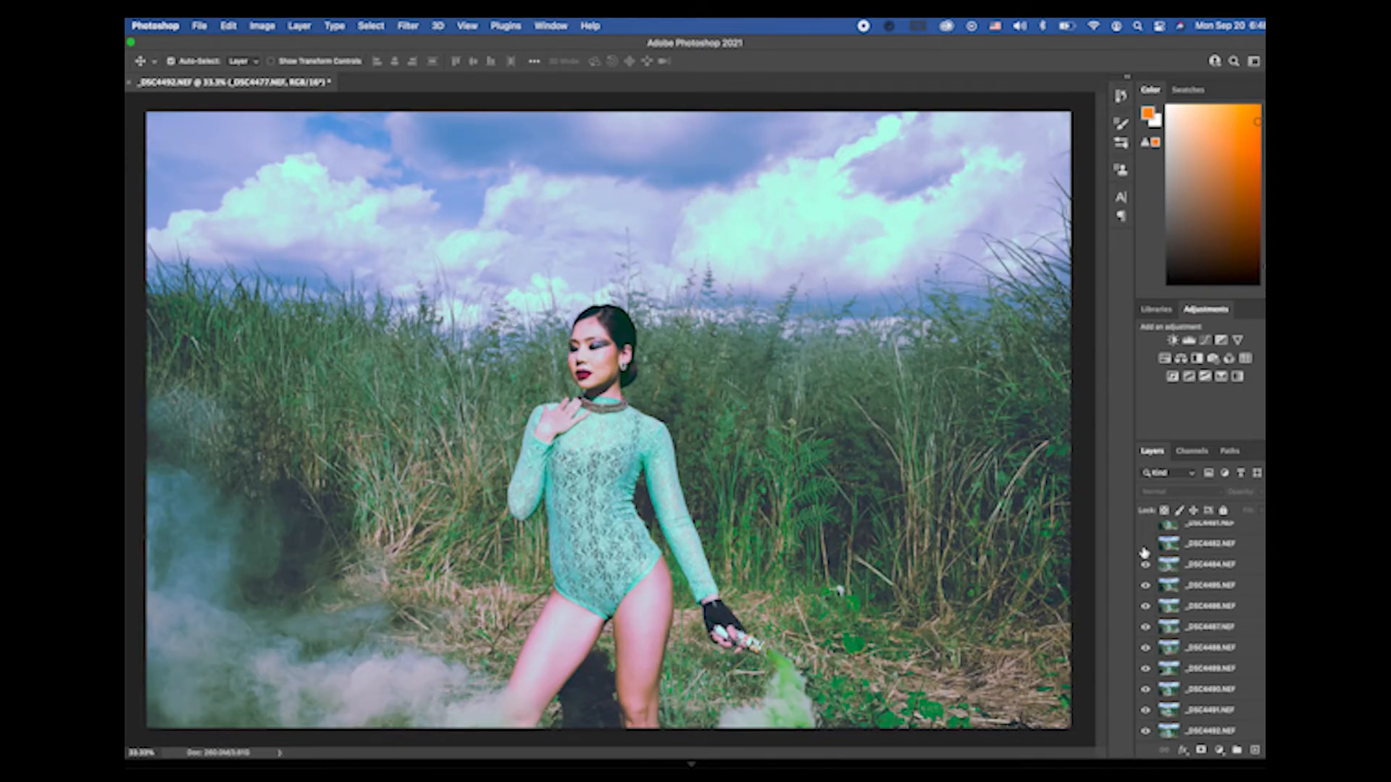
click(1146, 543)
scroll(1203, 630, up, 3)
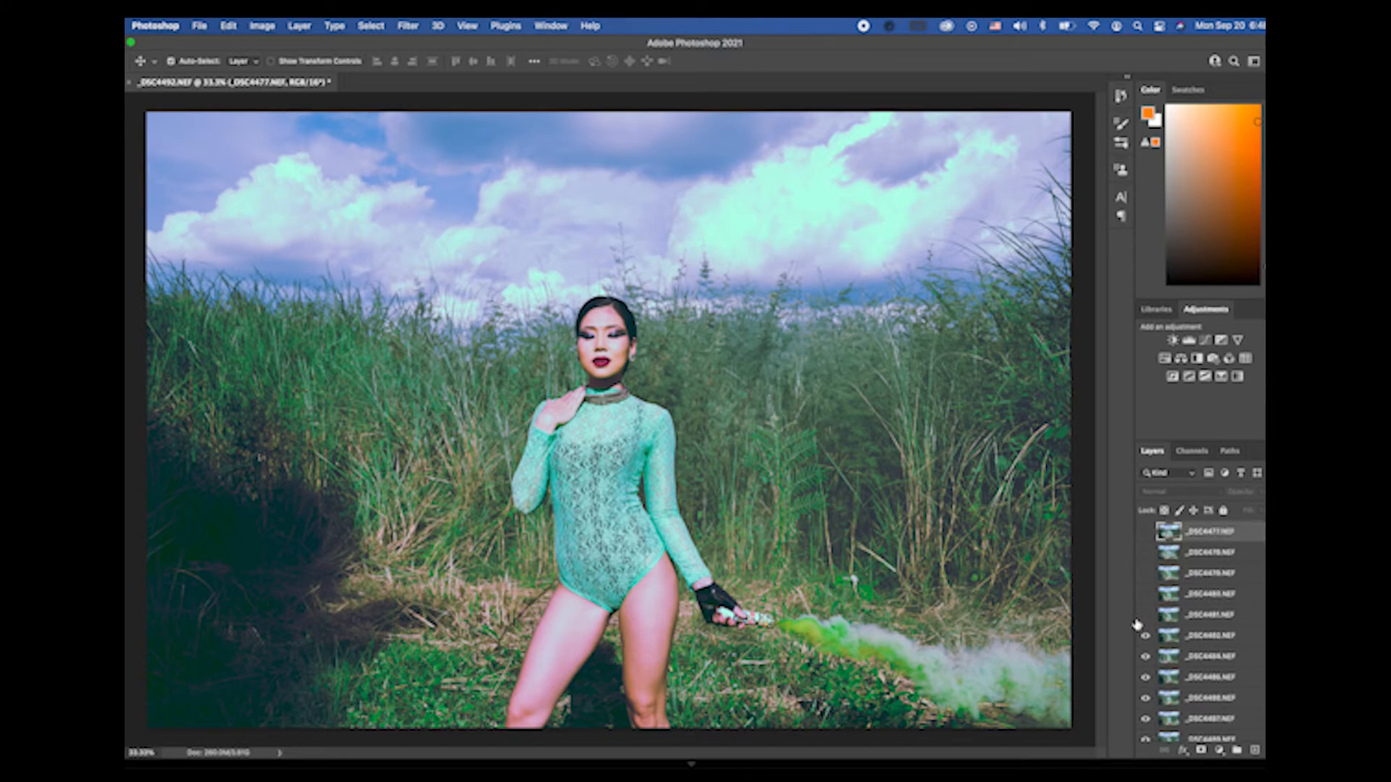
Step: Toggle layer _DSC4481.NEF to compare it with the shot beneath, leave it shown, and show _DSC4480.NEF
click(1144, 615)
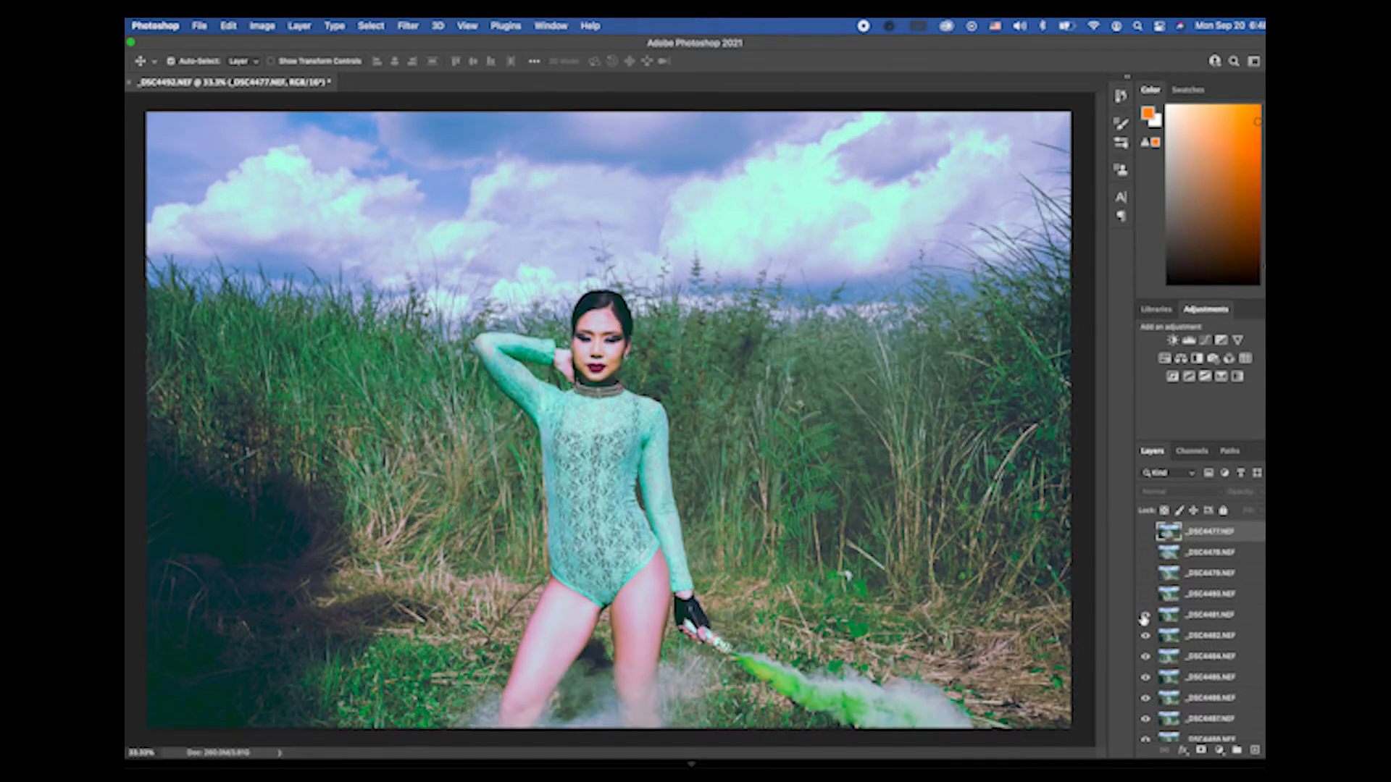
click(1144, 616)
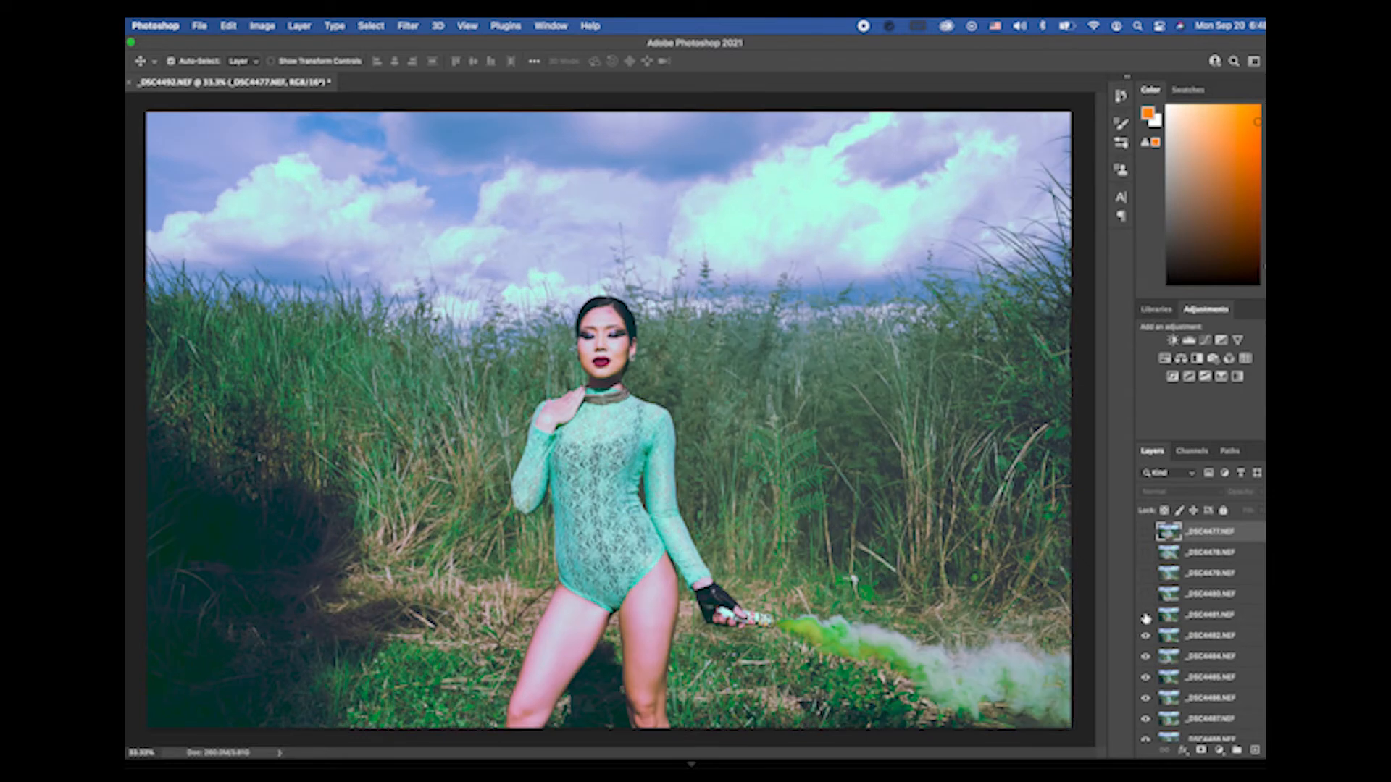
click(1144, 615)
click(1145, 594)
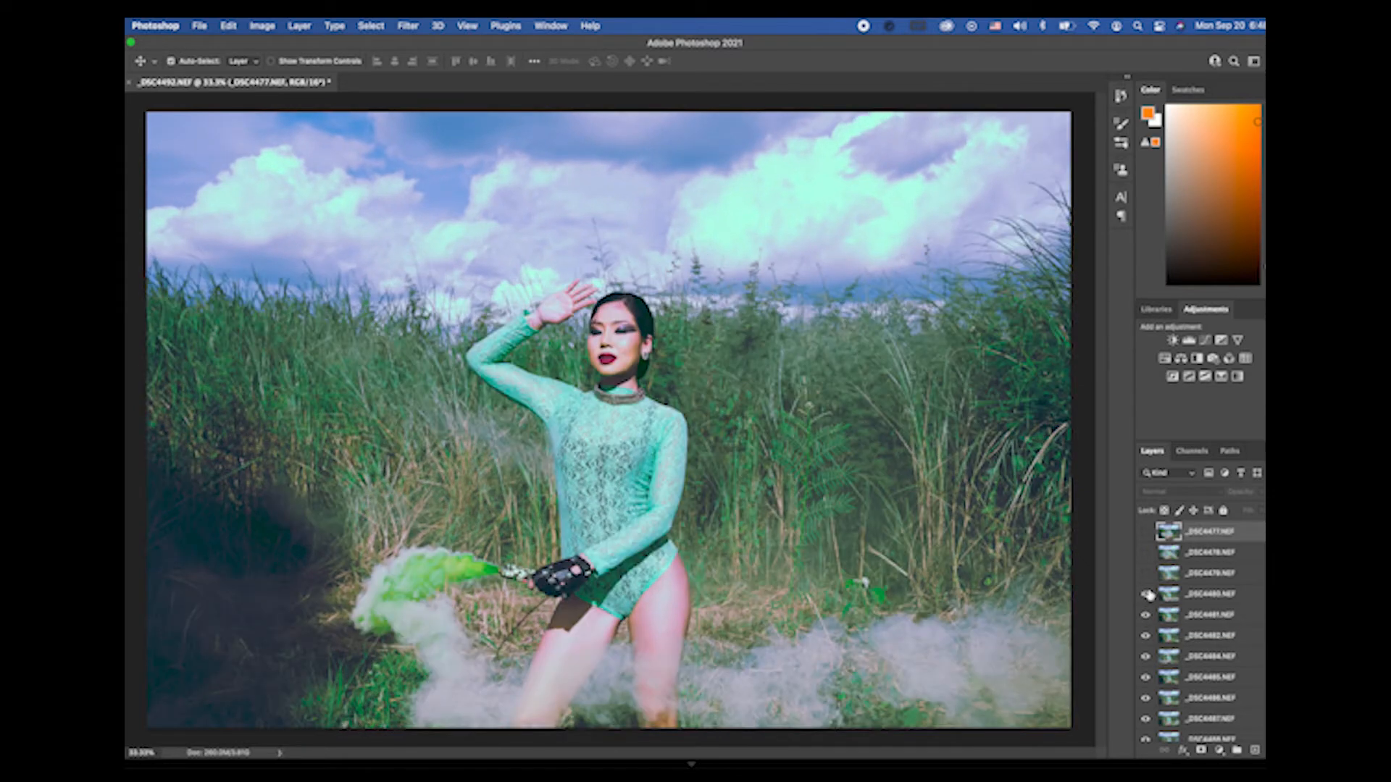
Step: Show layer _DSC4479.NEF and toggle its visibility to compare its smoke with _DSC4480.NEF
click(1146, 574)
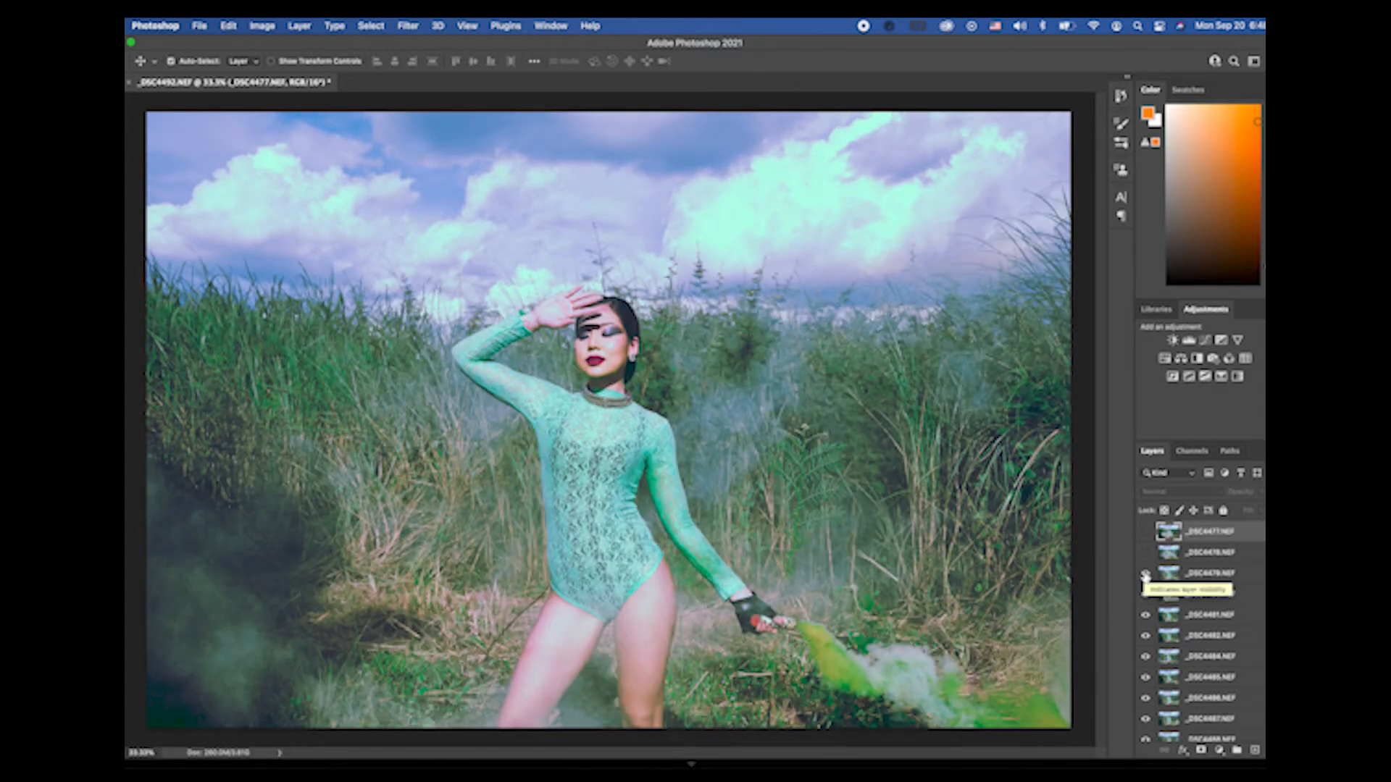
click(1146, 574)
click(1146, 575)
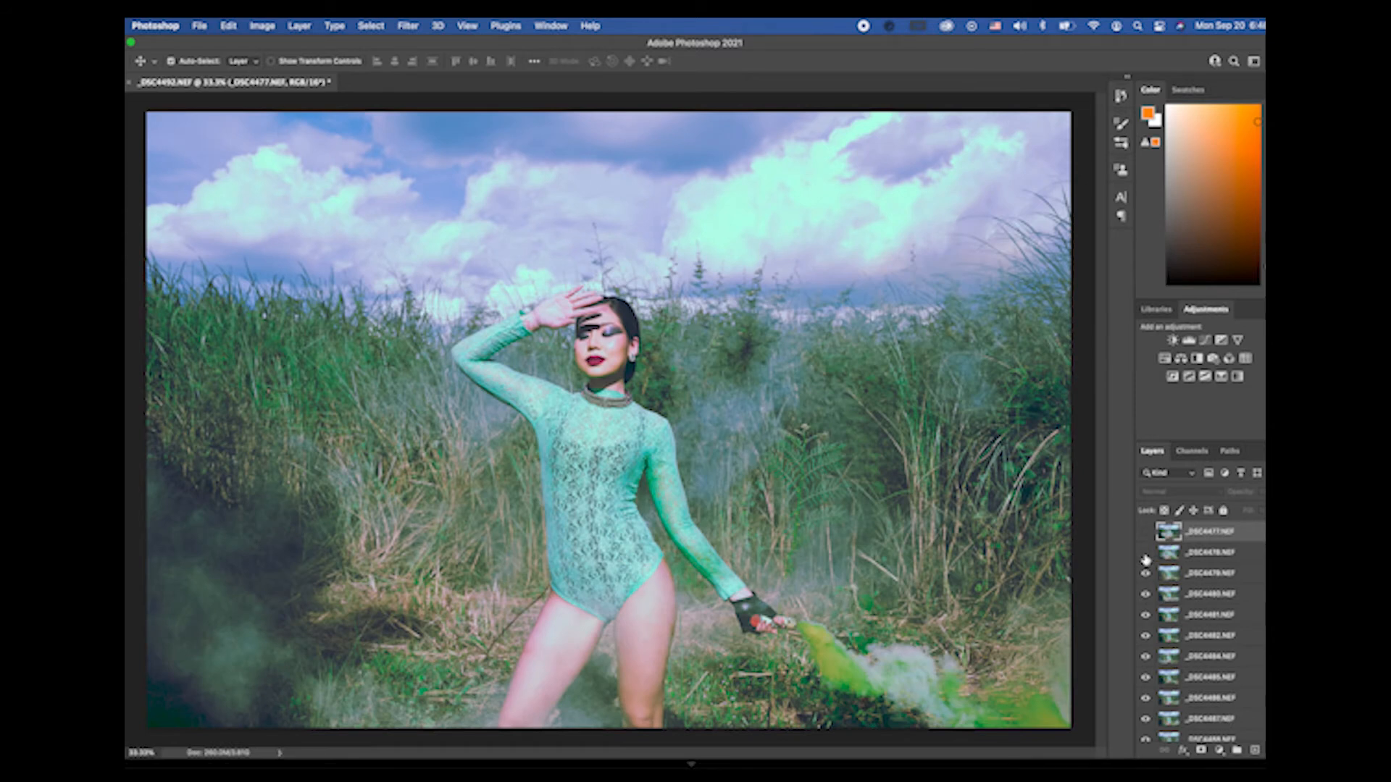
click(1144, 575)
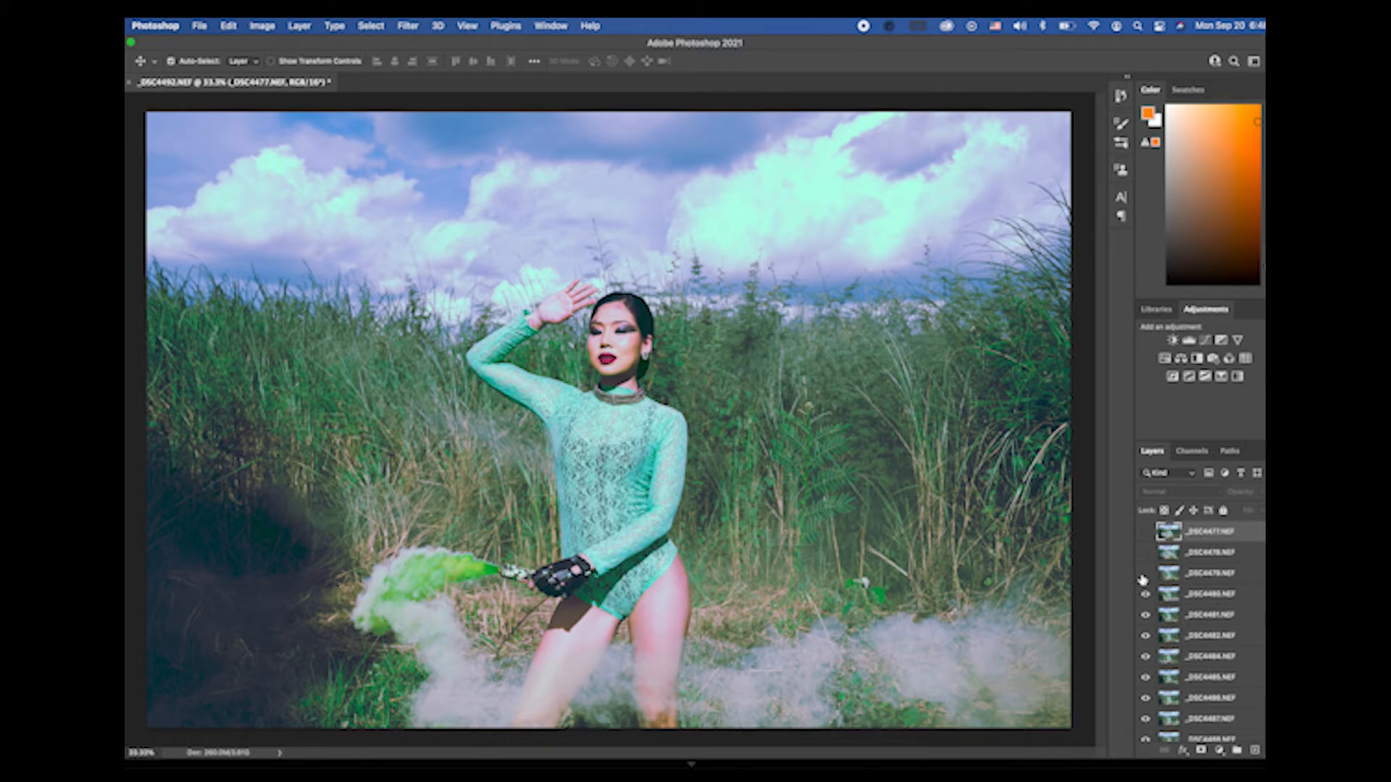
click(1144, 573)
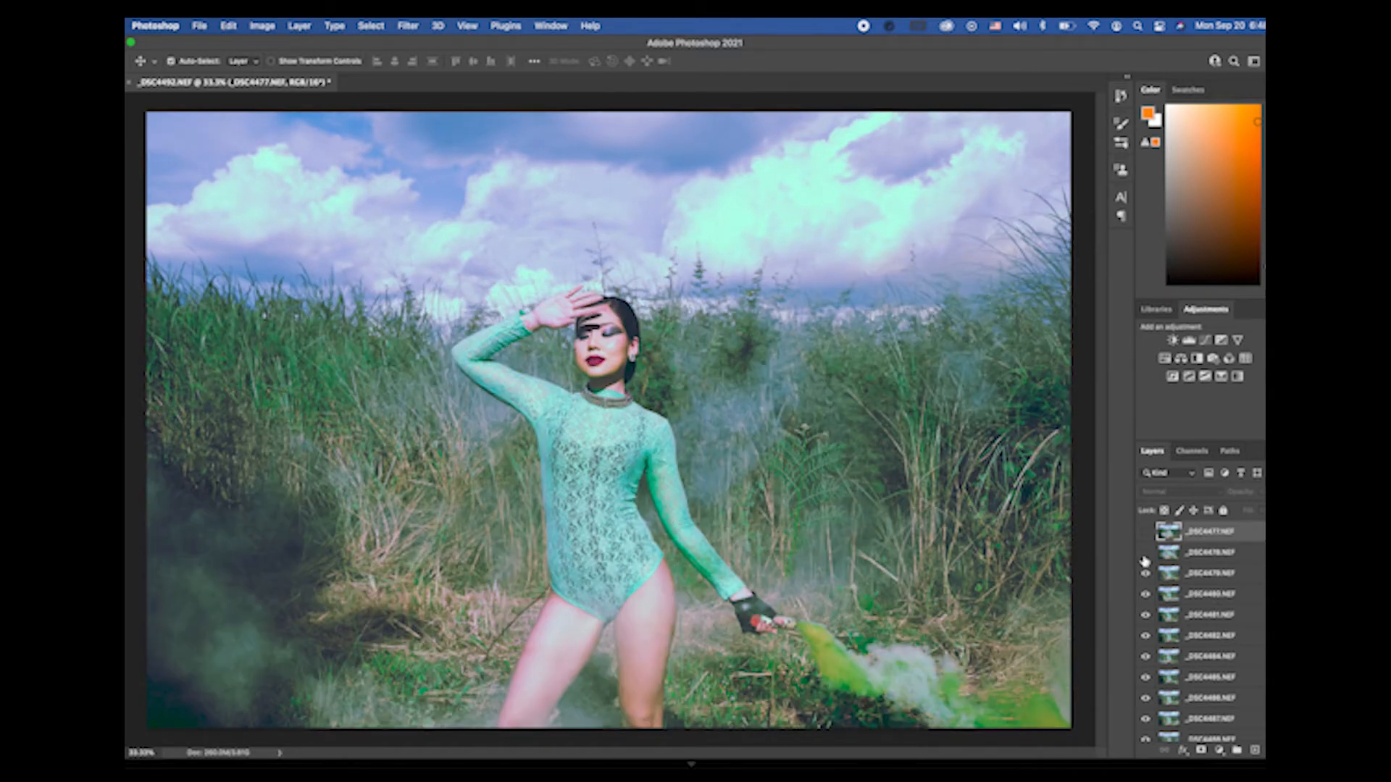
Step: Show layers _DSC4478.NEF and _DSC4477.NEF, and hide the top three layers again while comparing their smoke
click(1146, 553)
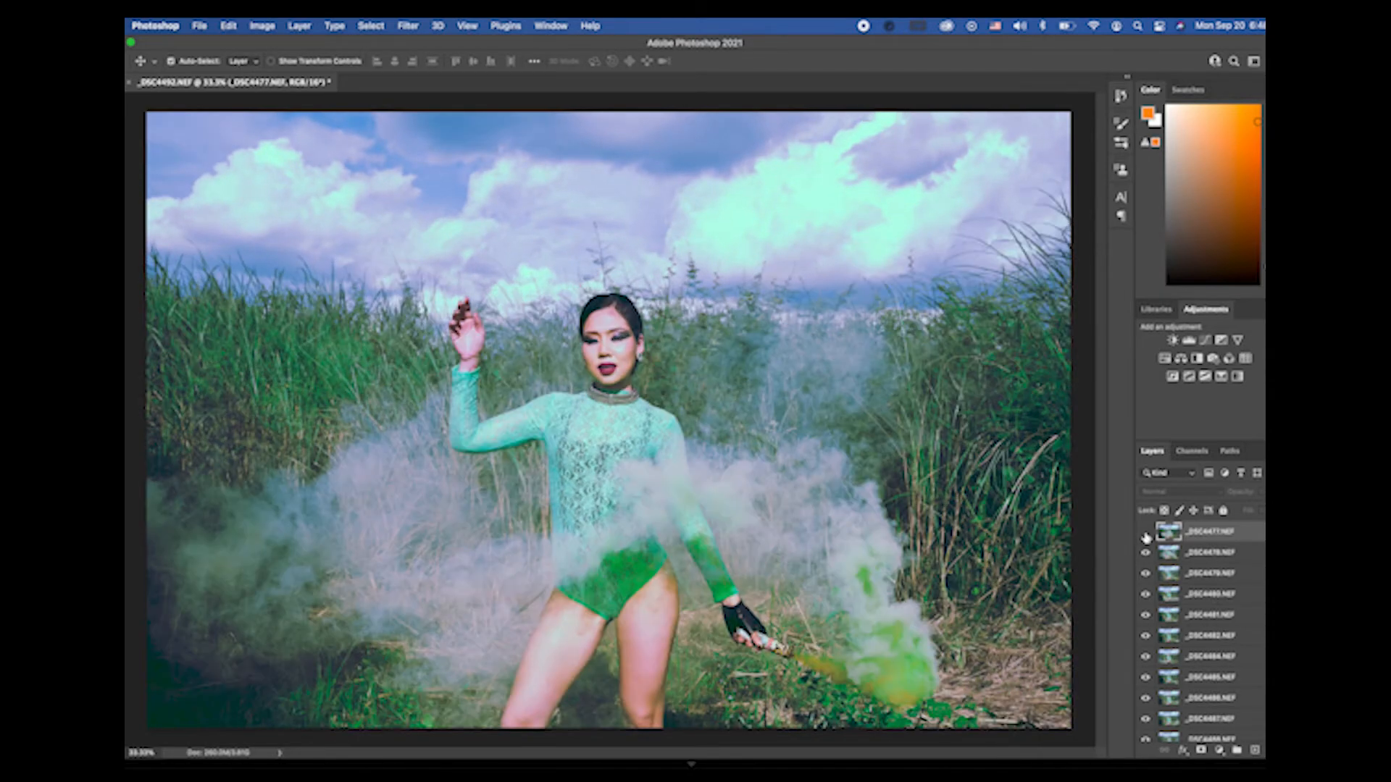
click(1145, 532)
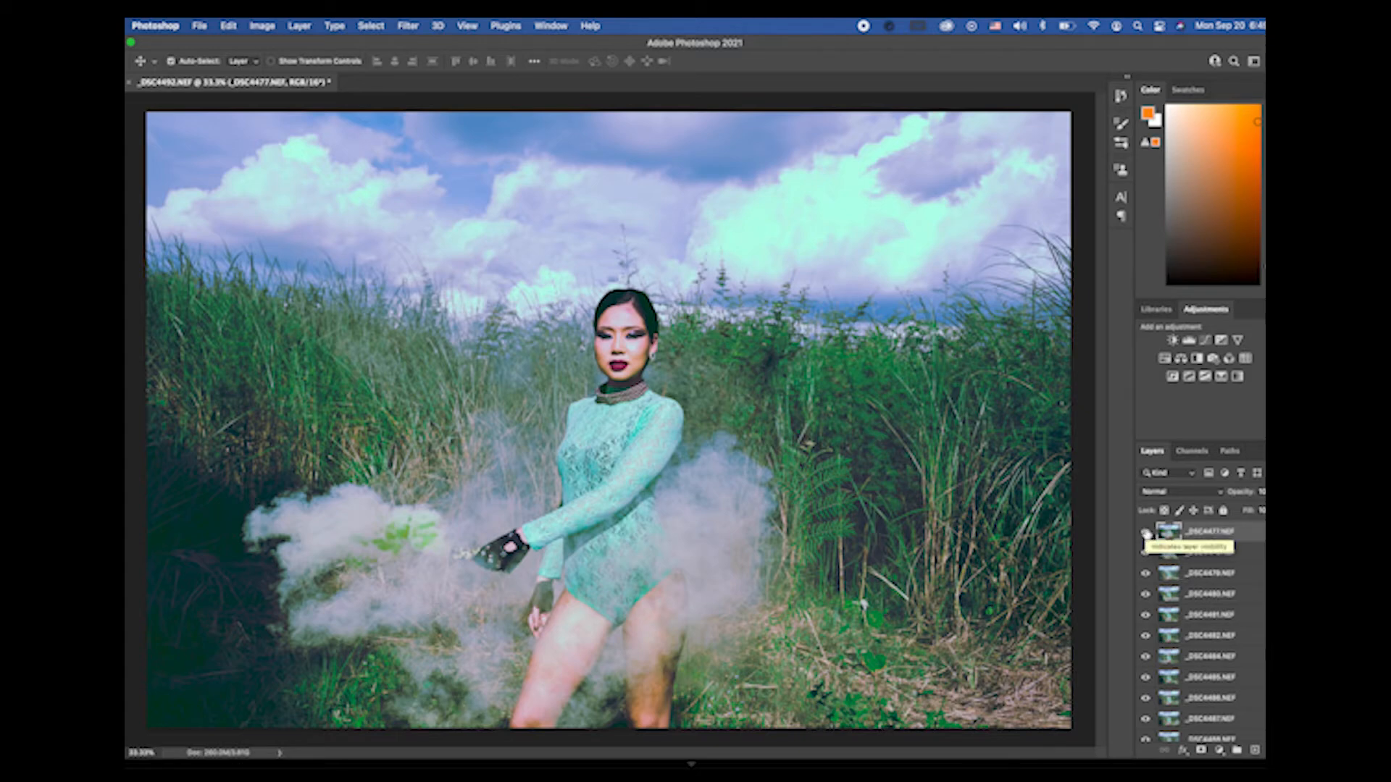
click(1146, 534)
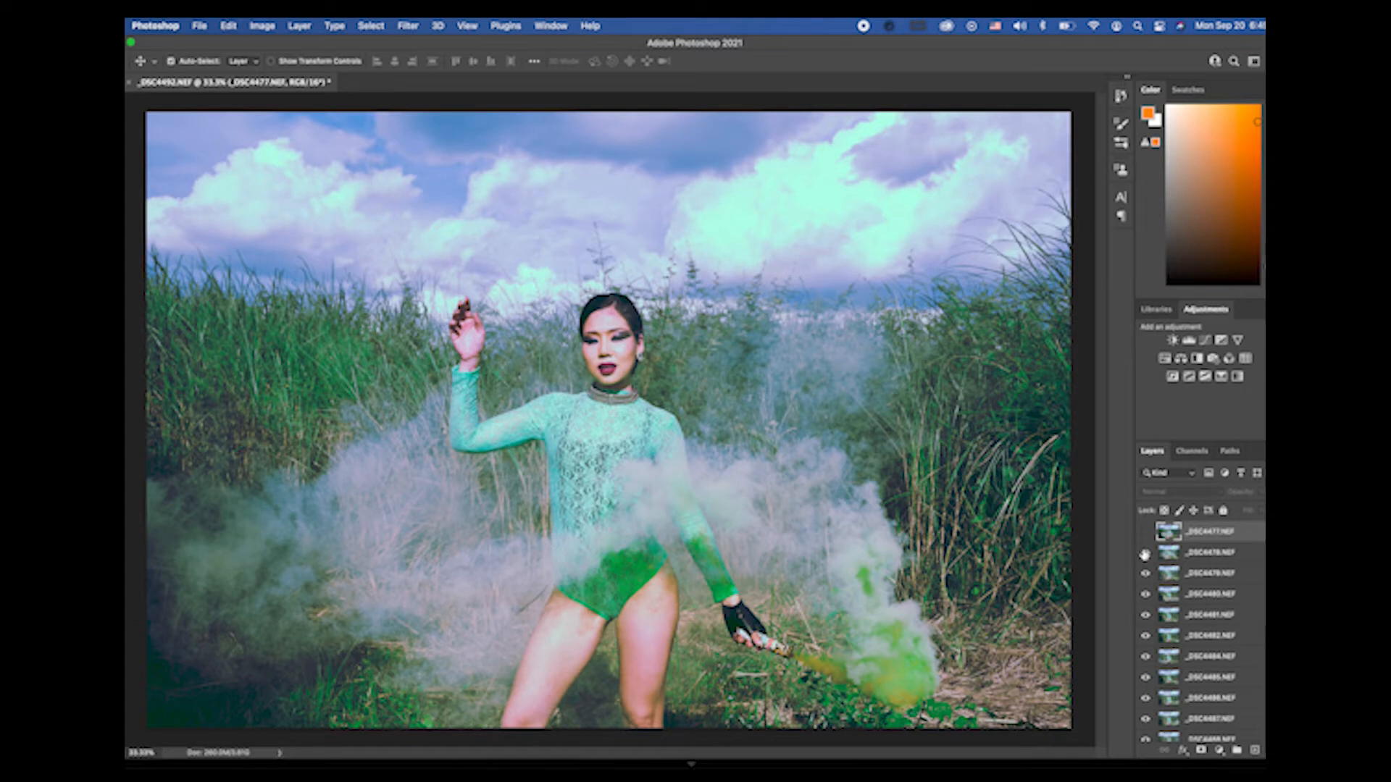
click(1145, 554)
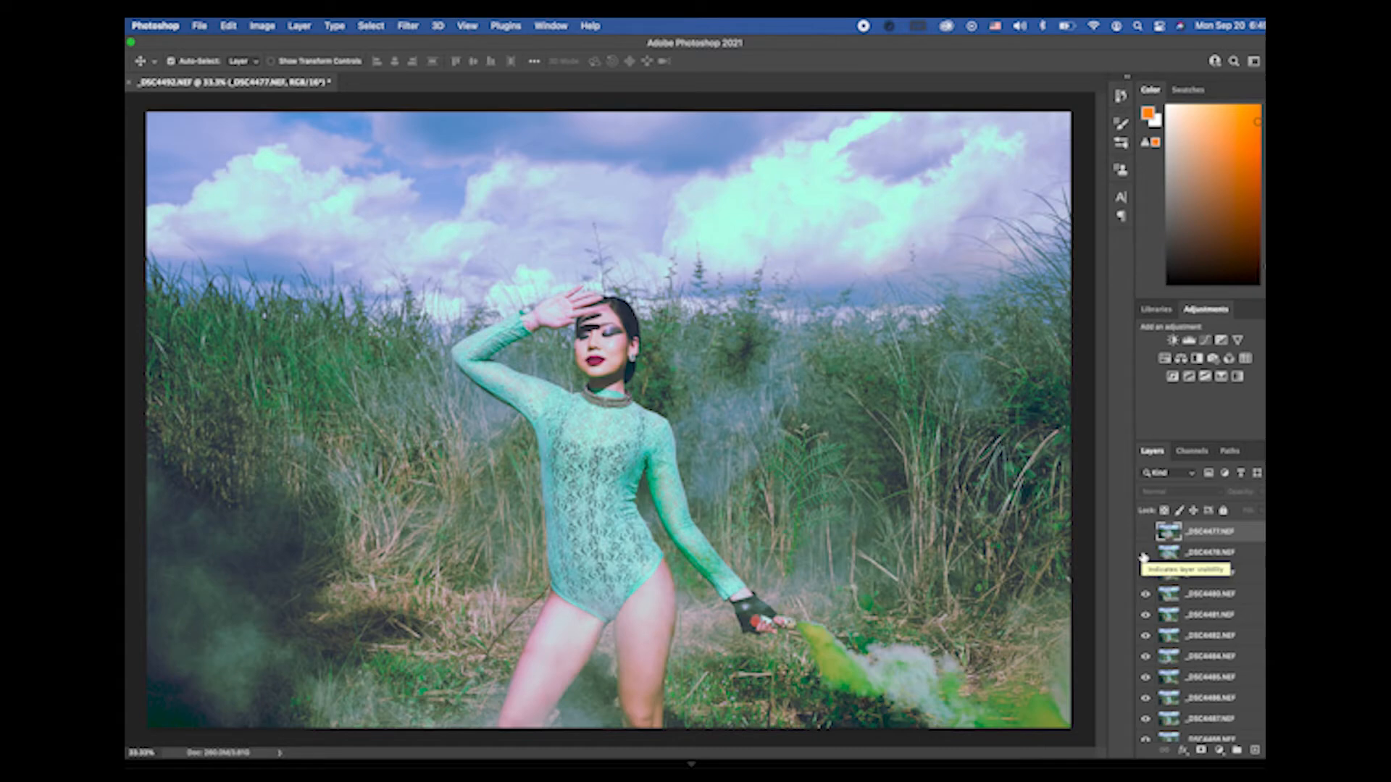
click(1144, 554)
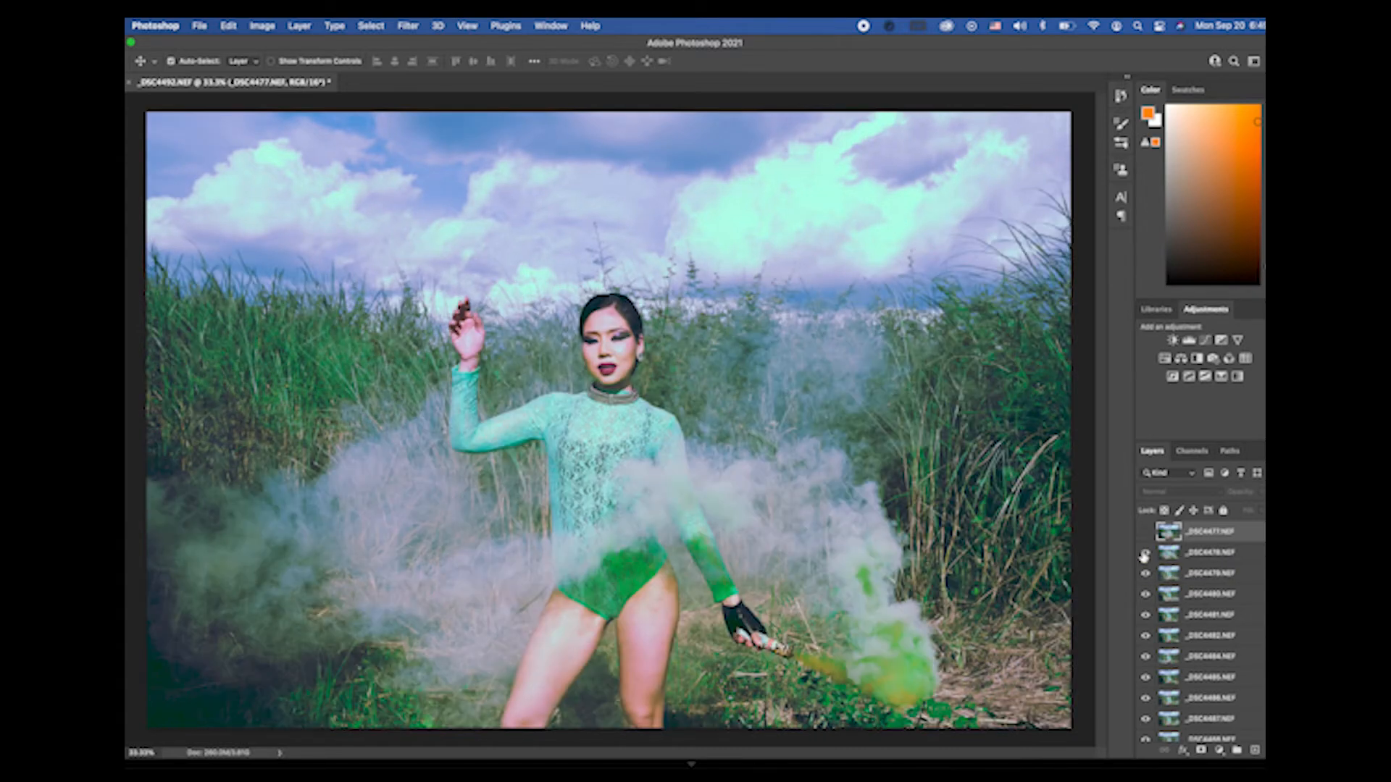
click(1144, 554)
click(1144, 575)
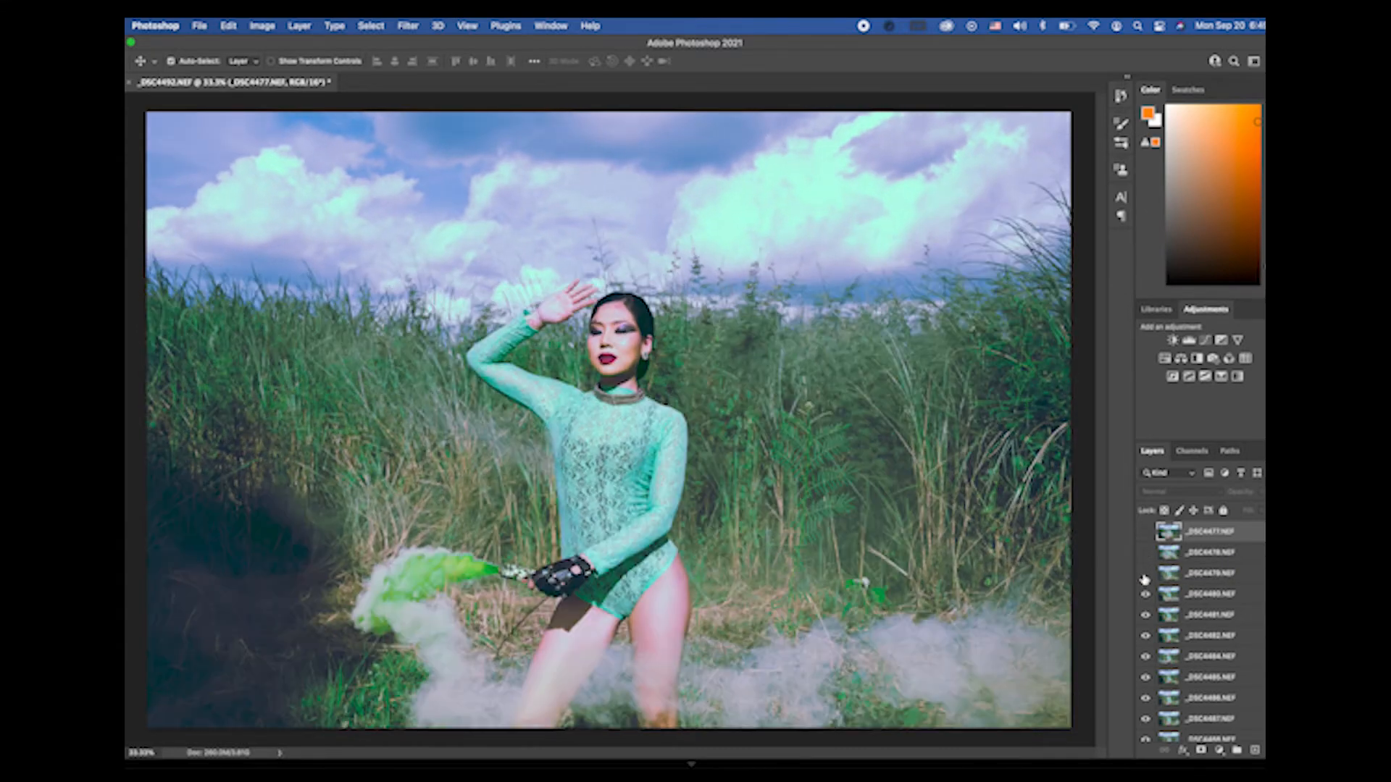
Step: Toggle layer _DSC4479.NEF for another comparison, and show it together with _DSC4478.NEF and _DSC4477.NEF
click(1145, 575)
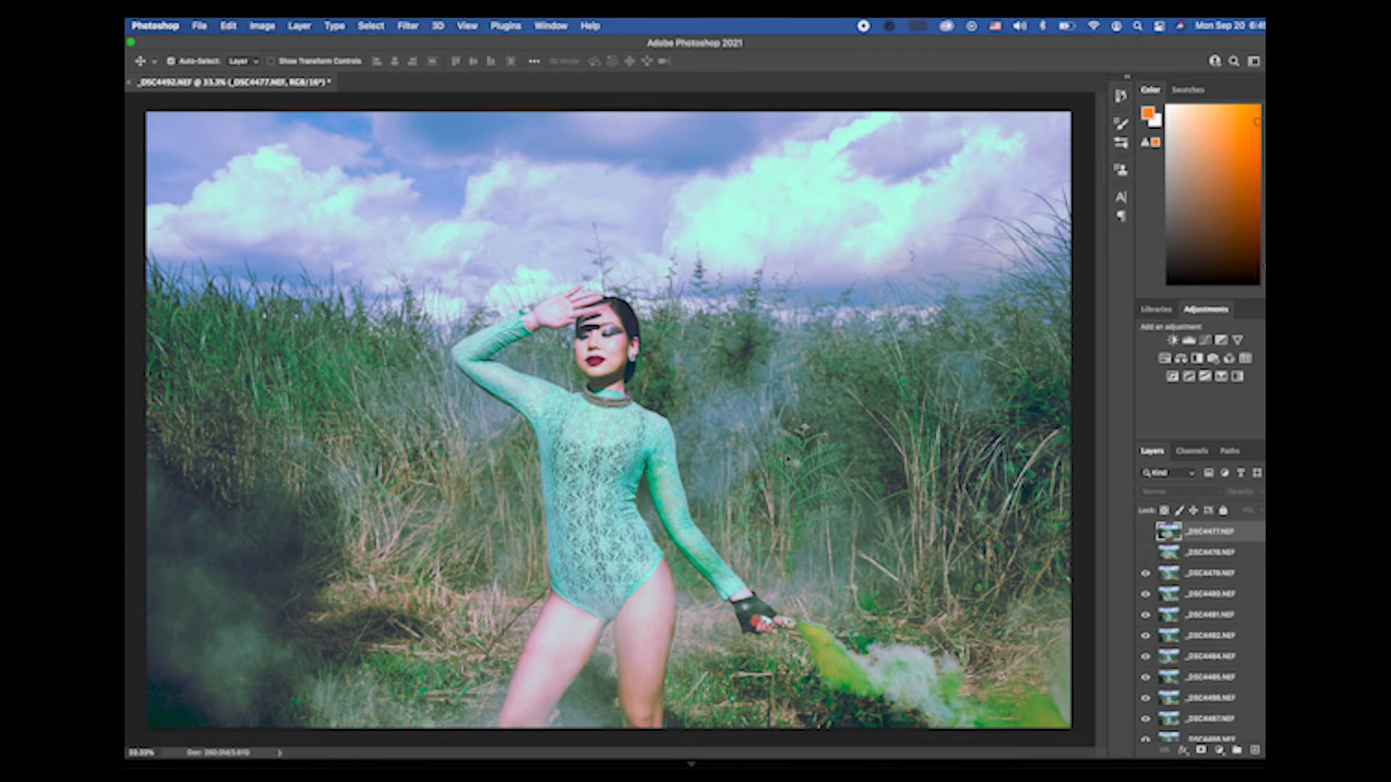
click(1145, 575)
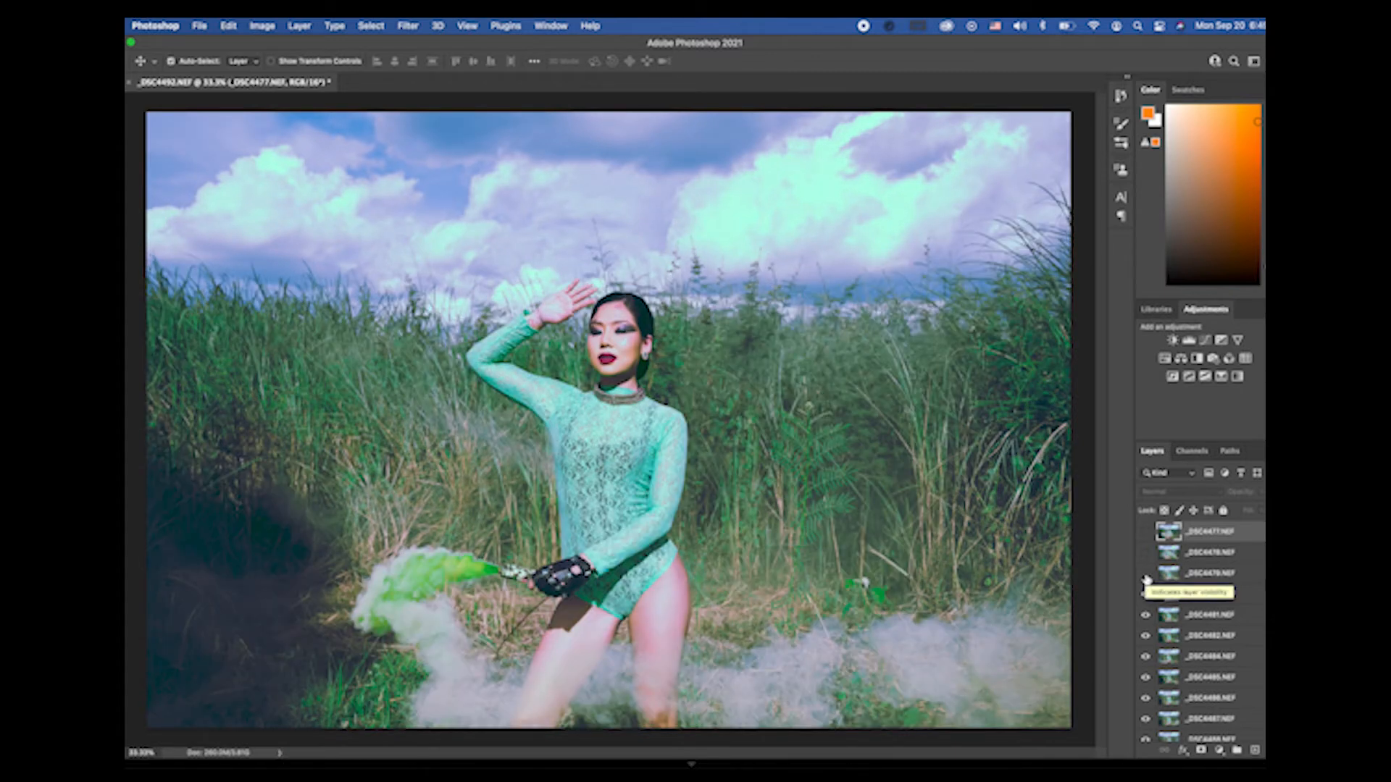
click(1145, 573)
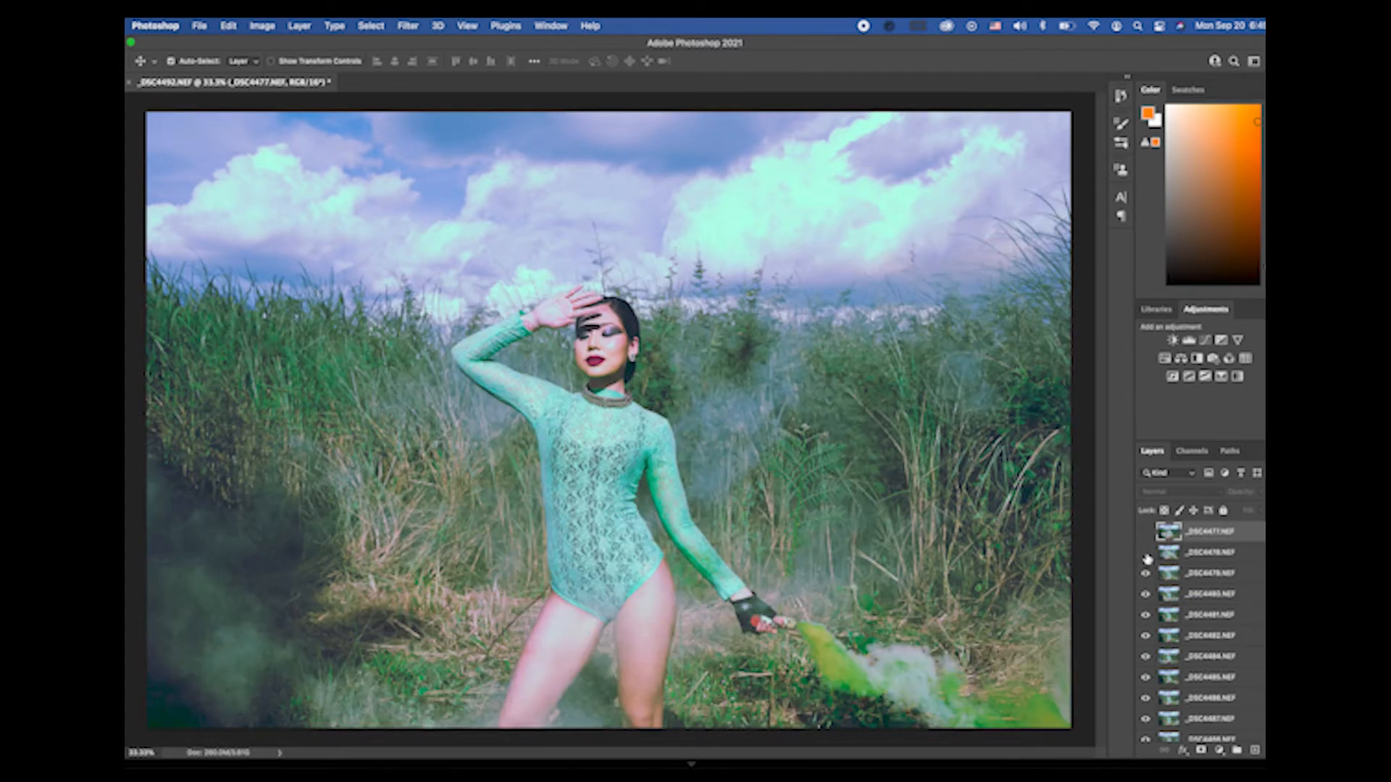
click(1145, 554)
click(1143, 532)
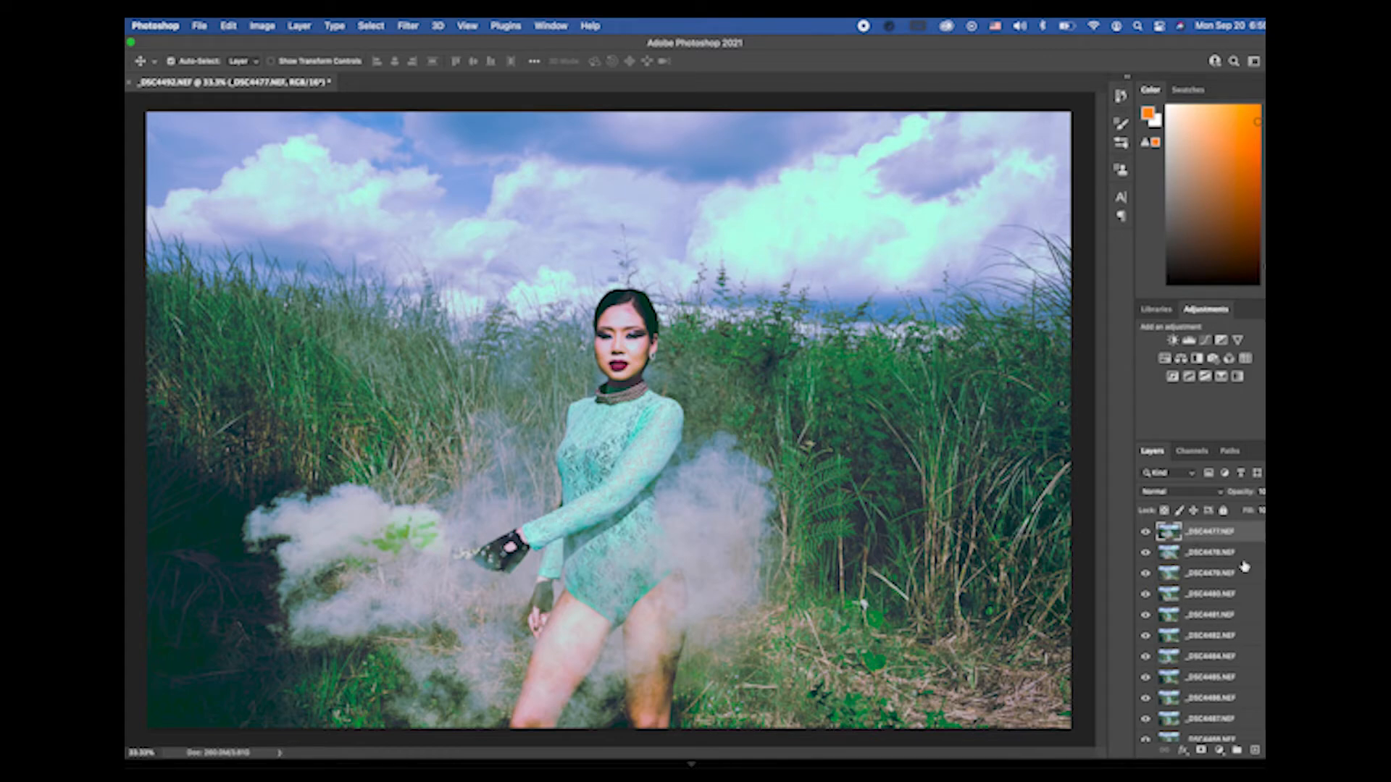
Step: Try moving layer _DSC4477.NEF below _DSC4482.NEF and return it to the top of the layer stack
drag(1218, 535, 1200, 643)
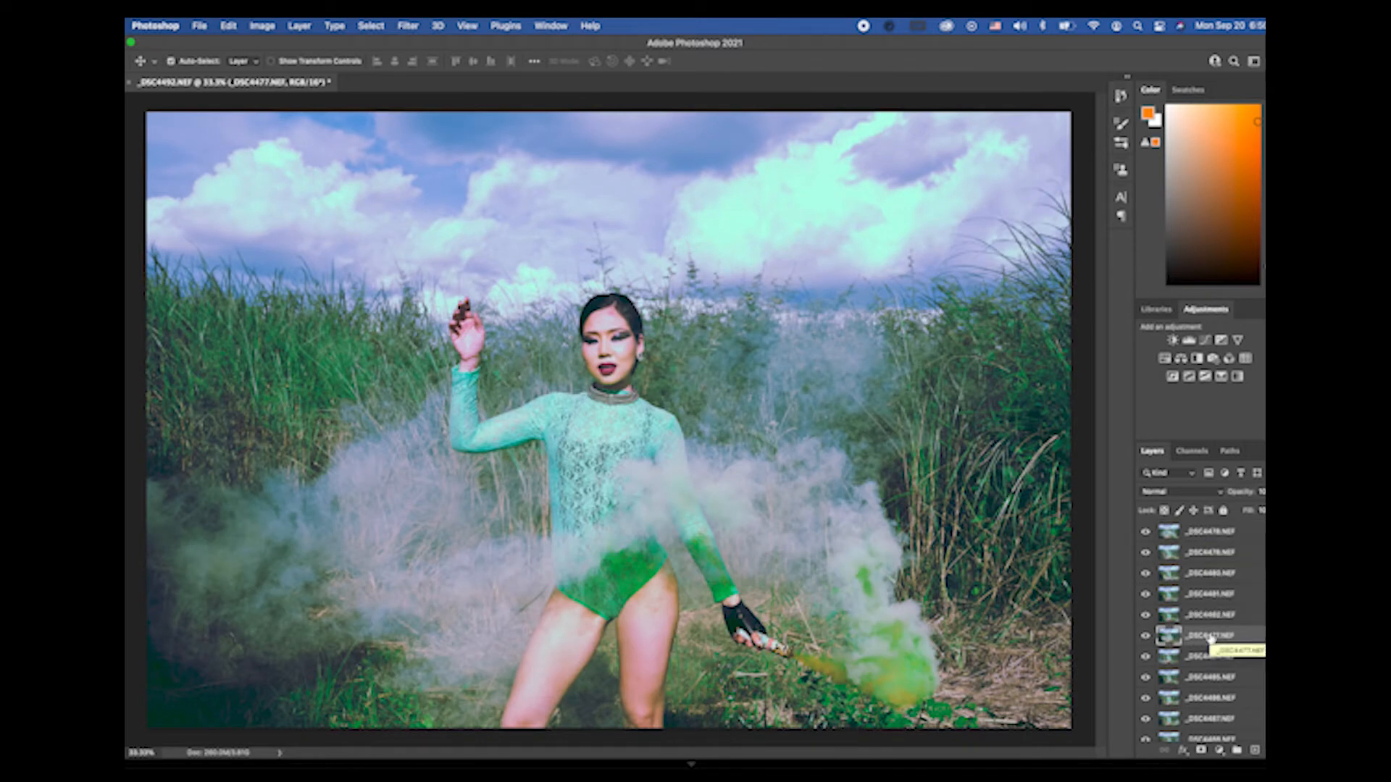
drag(1211, 638, 1209, 523)
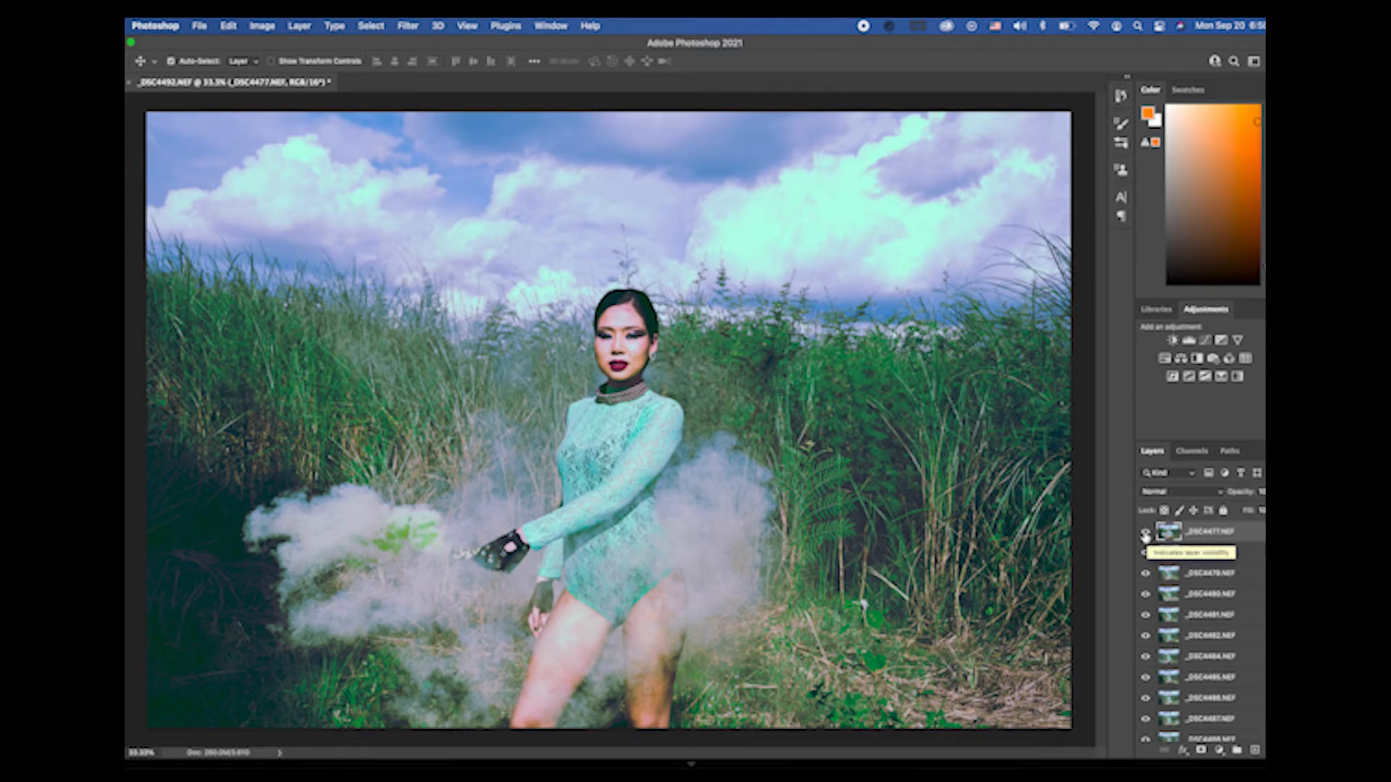
Step: Hide layers _DSC4477.NEF, _DSC4478.NEF, _DSC4479.NEF and _DSC4480.NEF one after another to review the smoke in each underlying photo
click(1145, 533)
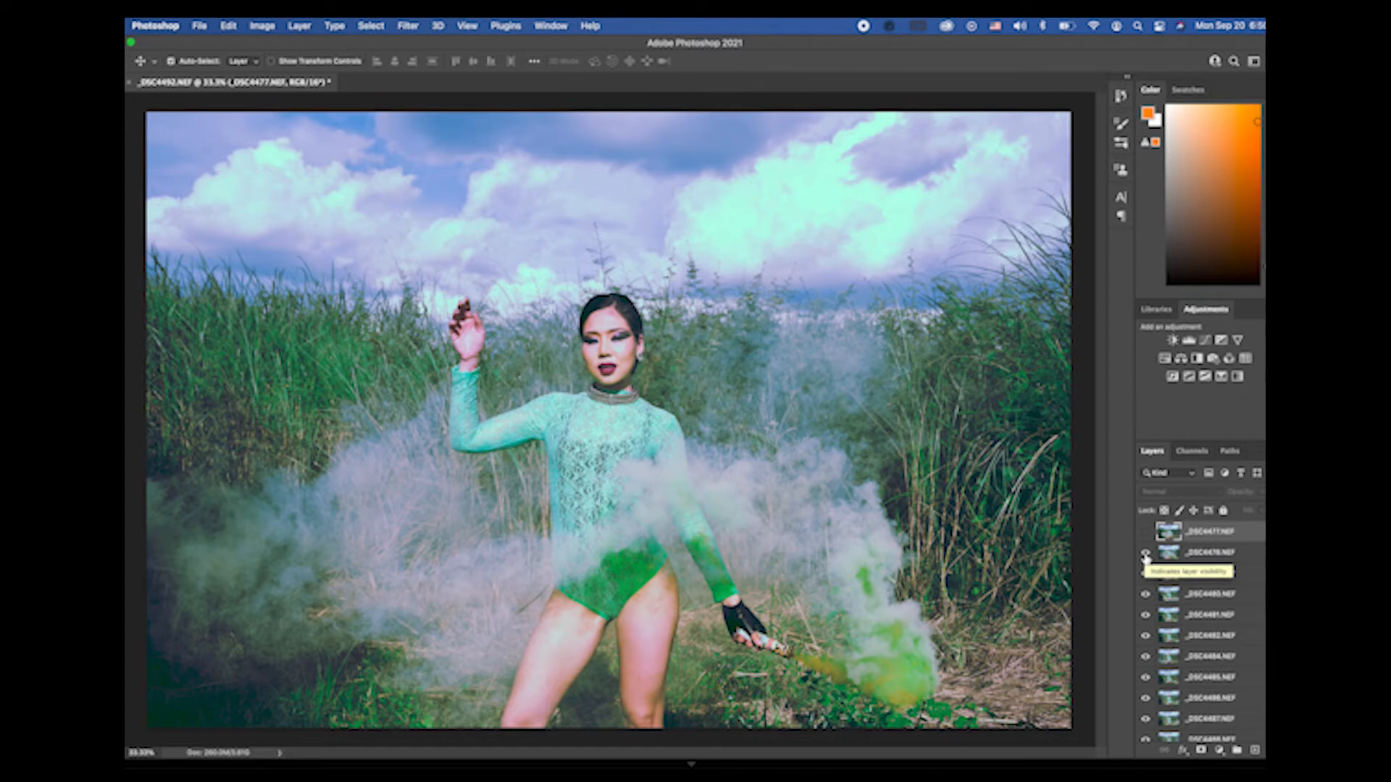
click(1145, 554)
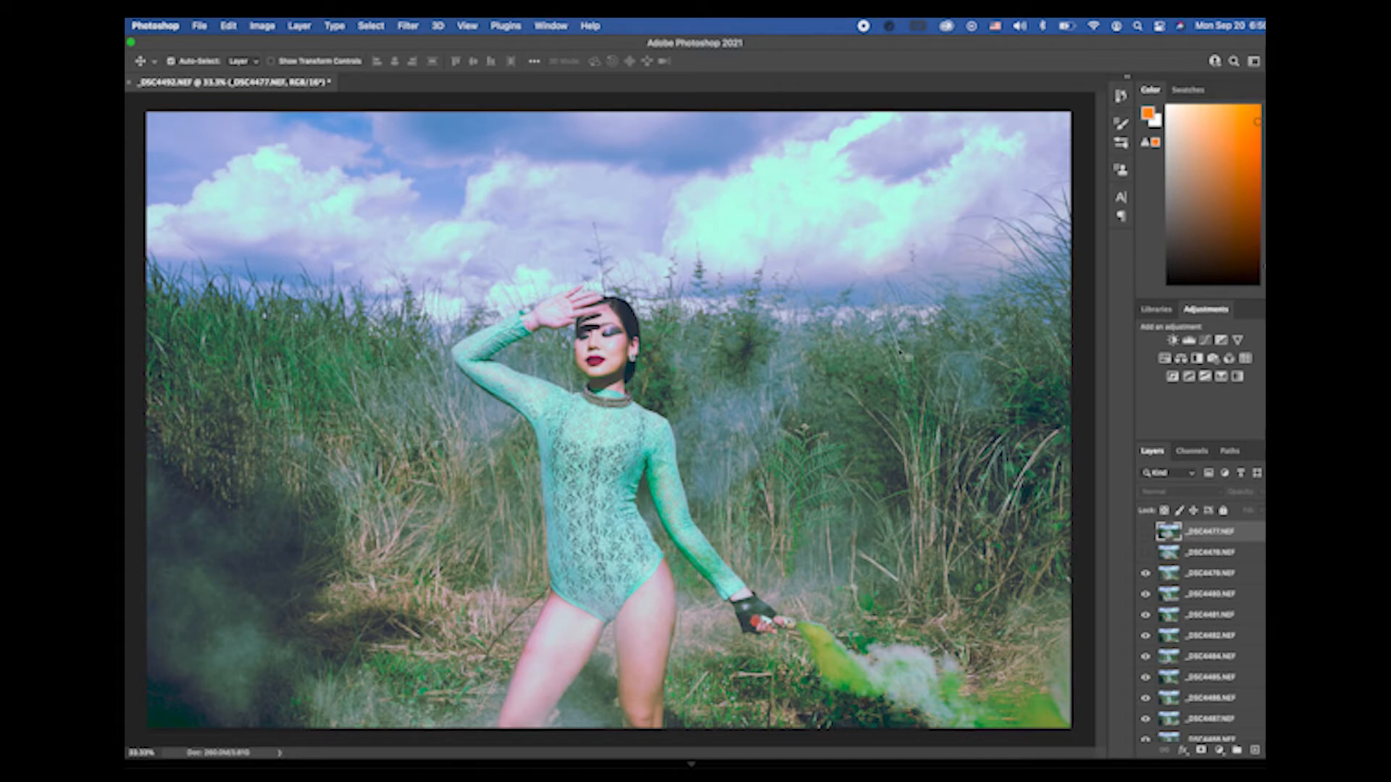
click(1146, 573)
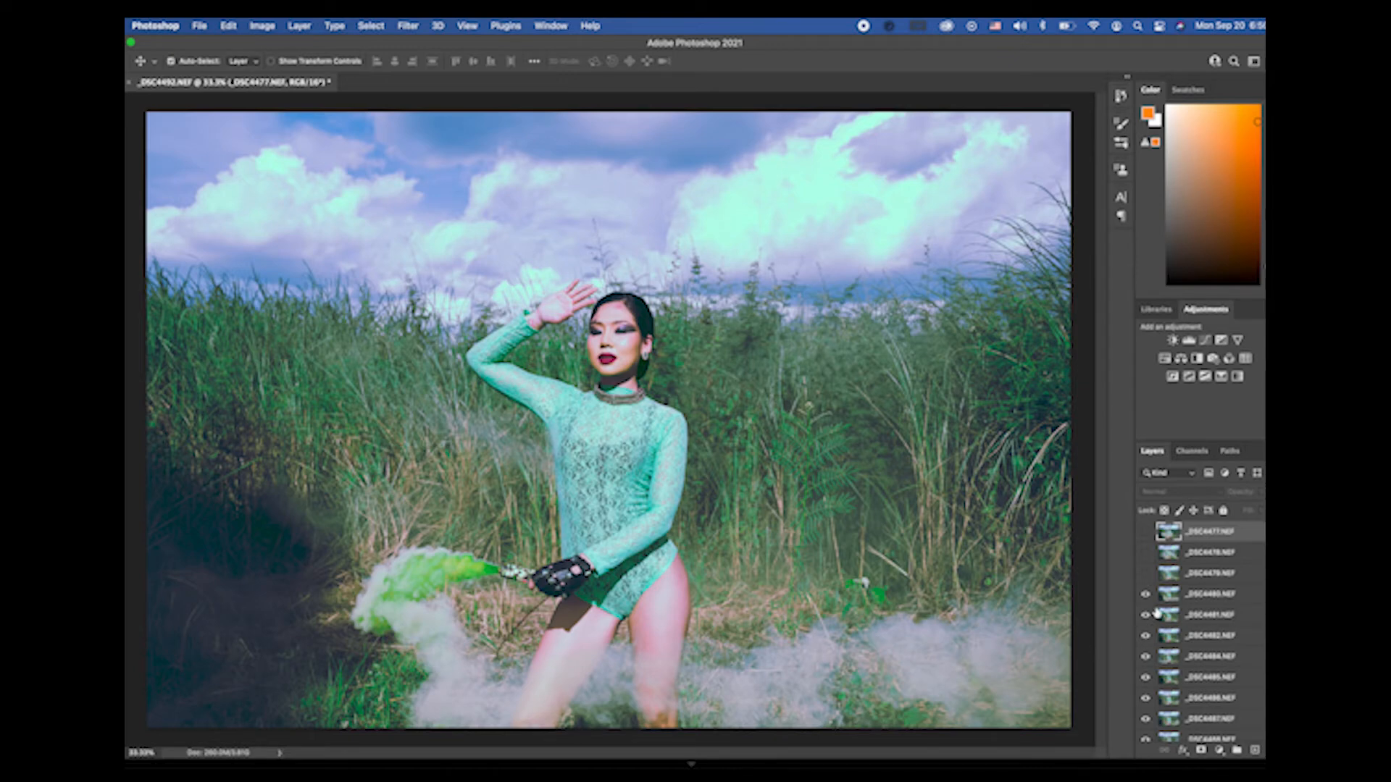
click(1144, 595)
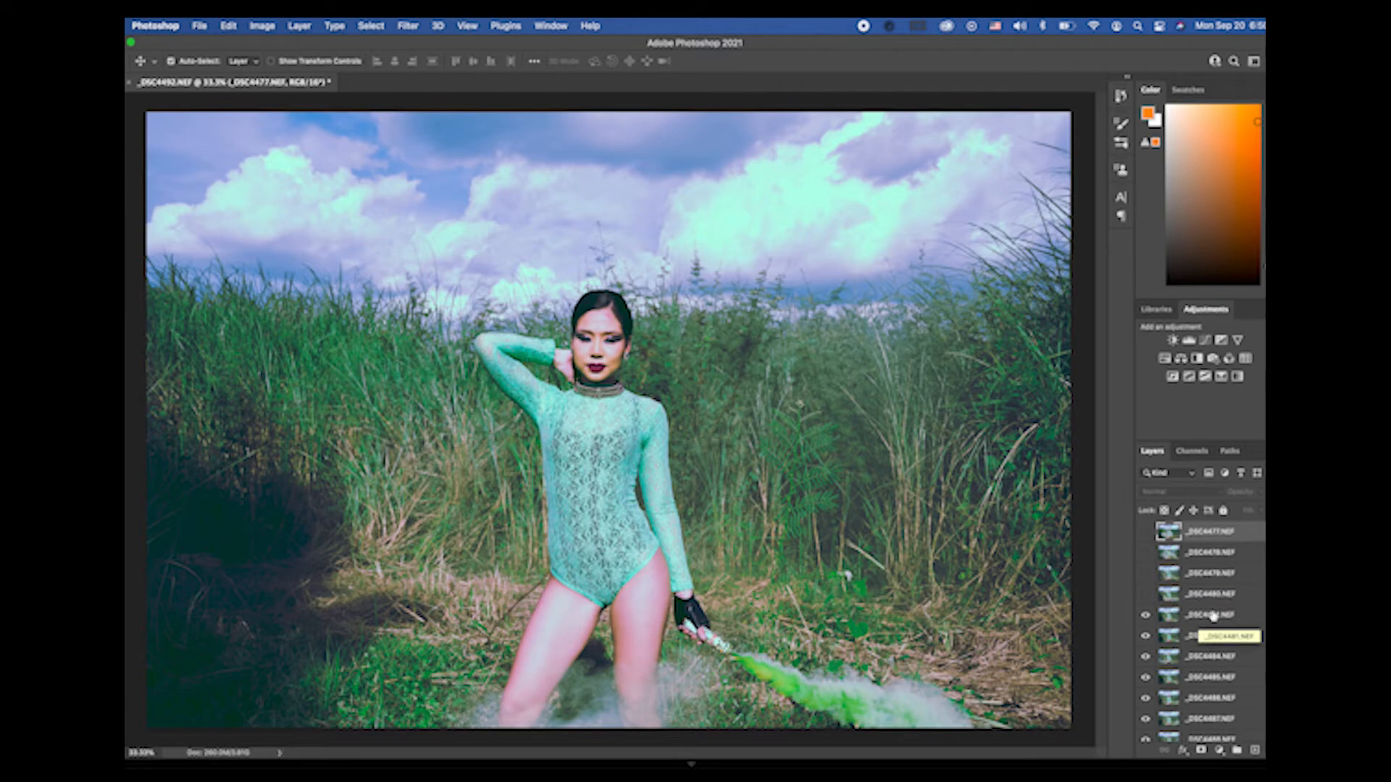
Step: Delete layers _DSC4481.NEF, _DSC4482.NEF and _DSC4485.NEF, keeping _DSC4484.NEF but hiding it
drag(1213, 616, 1255, 750)
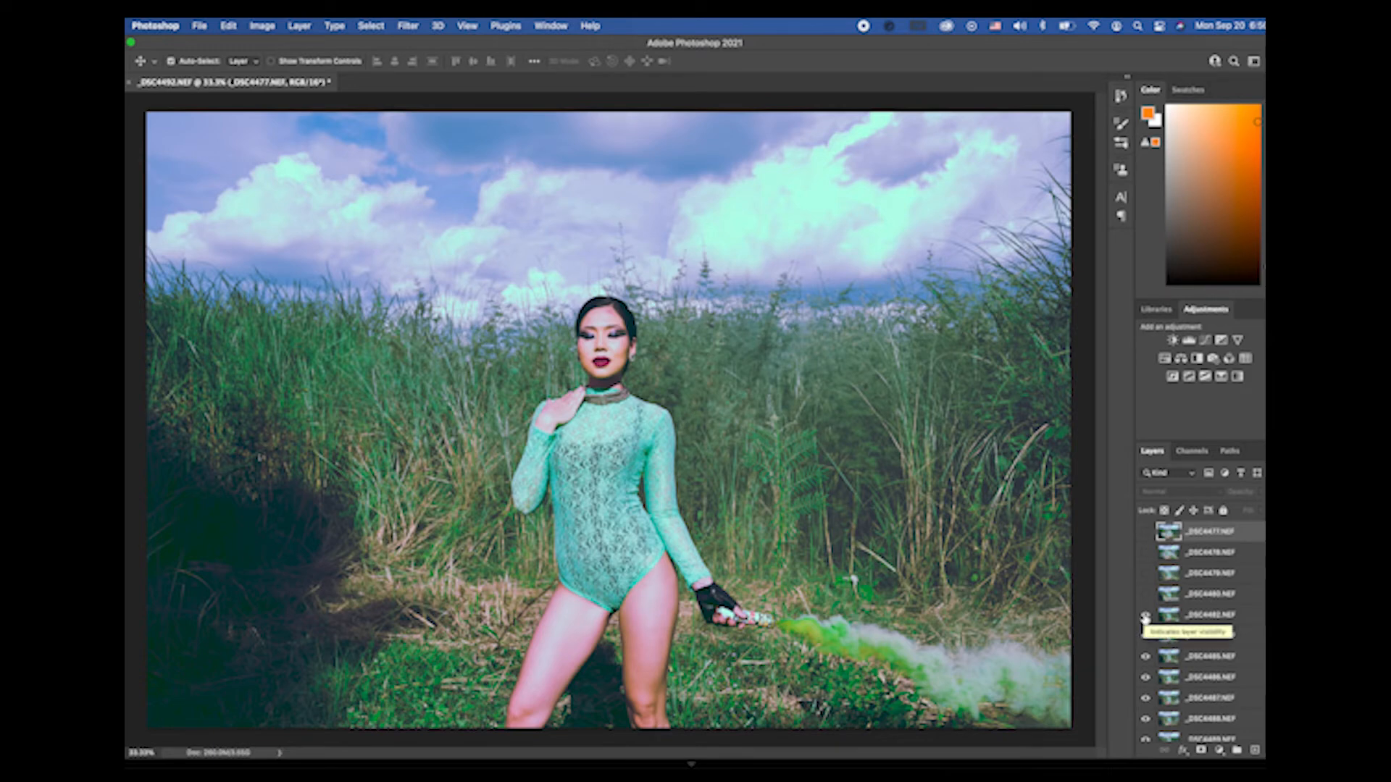
drag(1256, 617, 1256, 750)
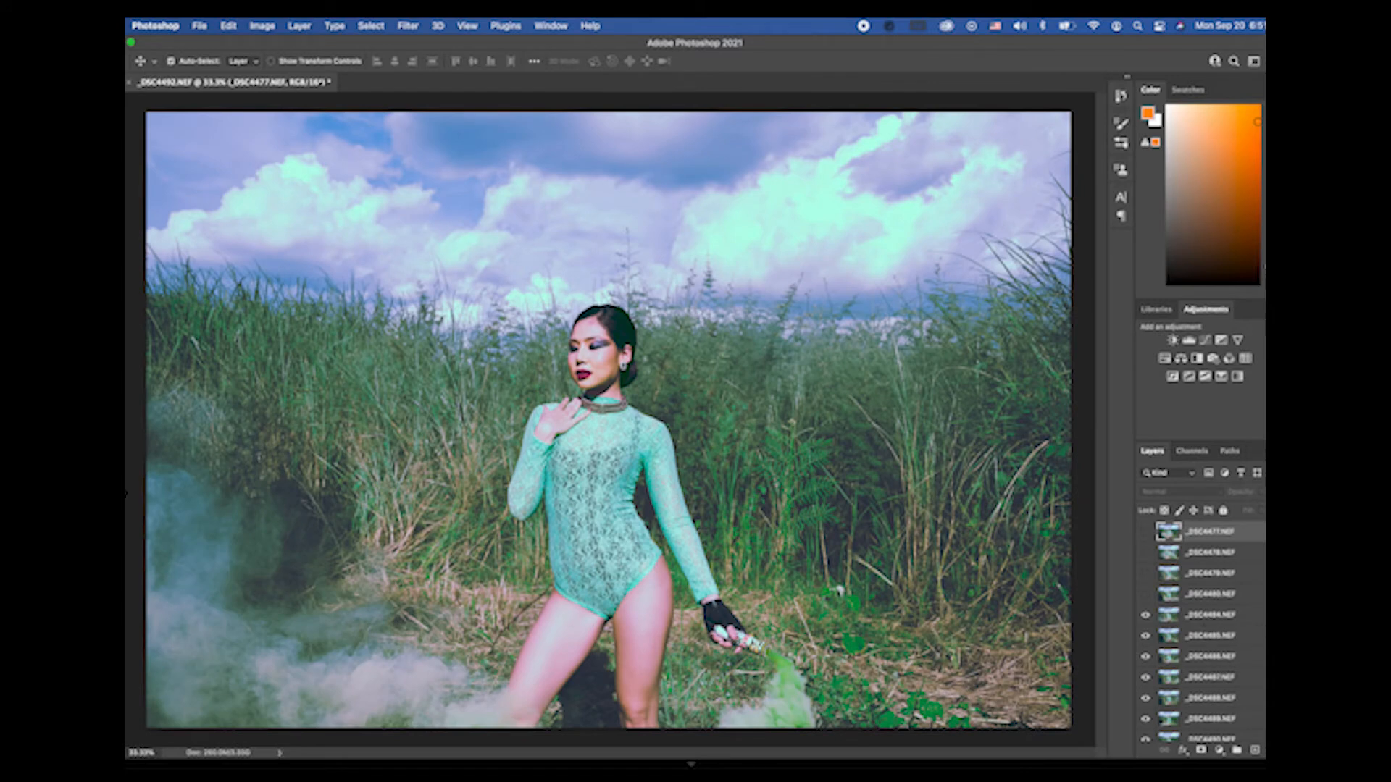
click(1145, 614)
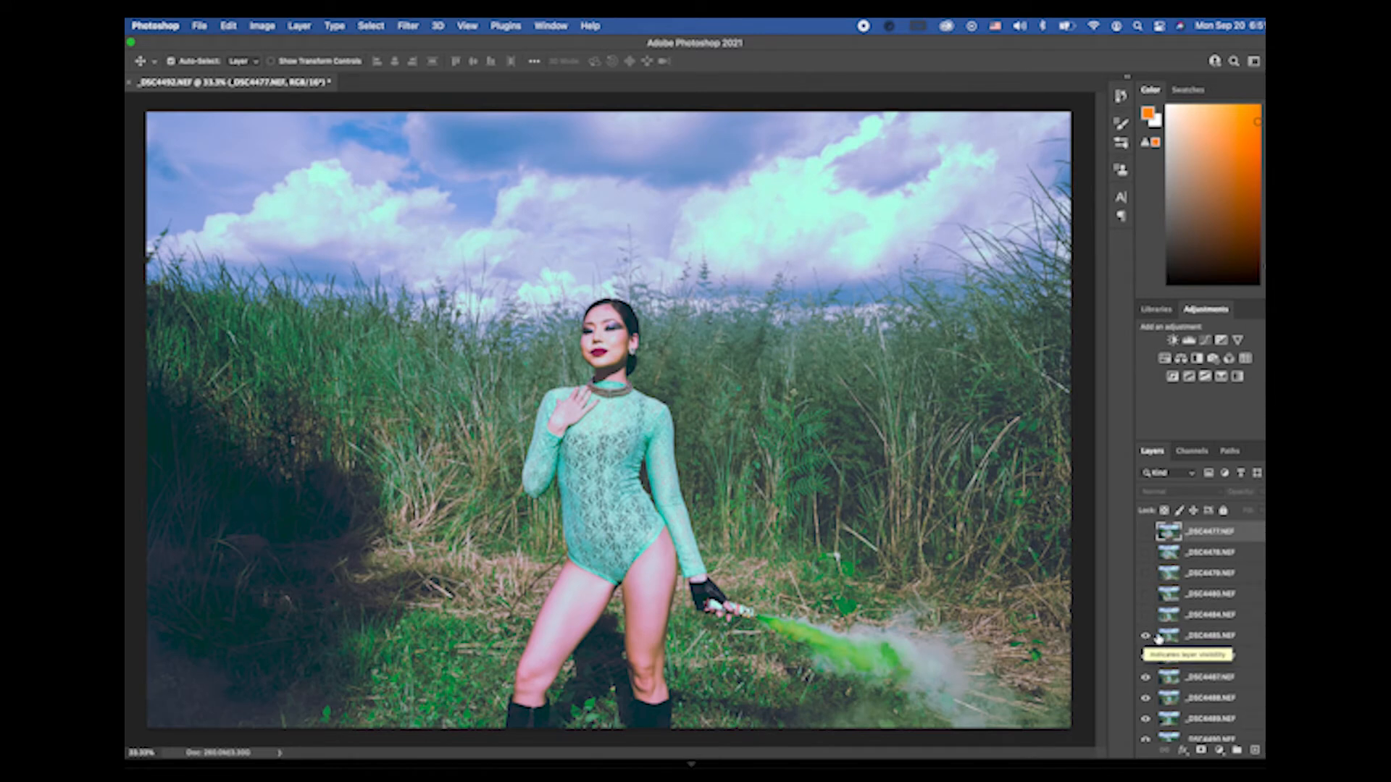
drag(1246, 642, 1244, 725)
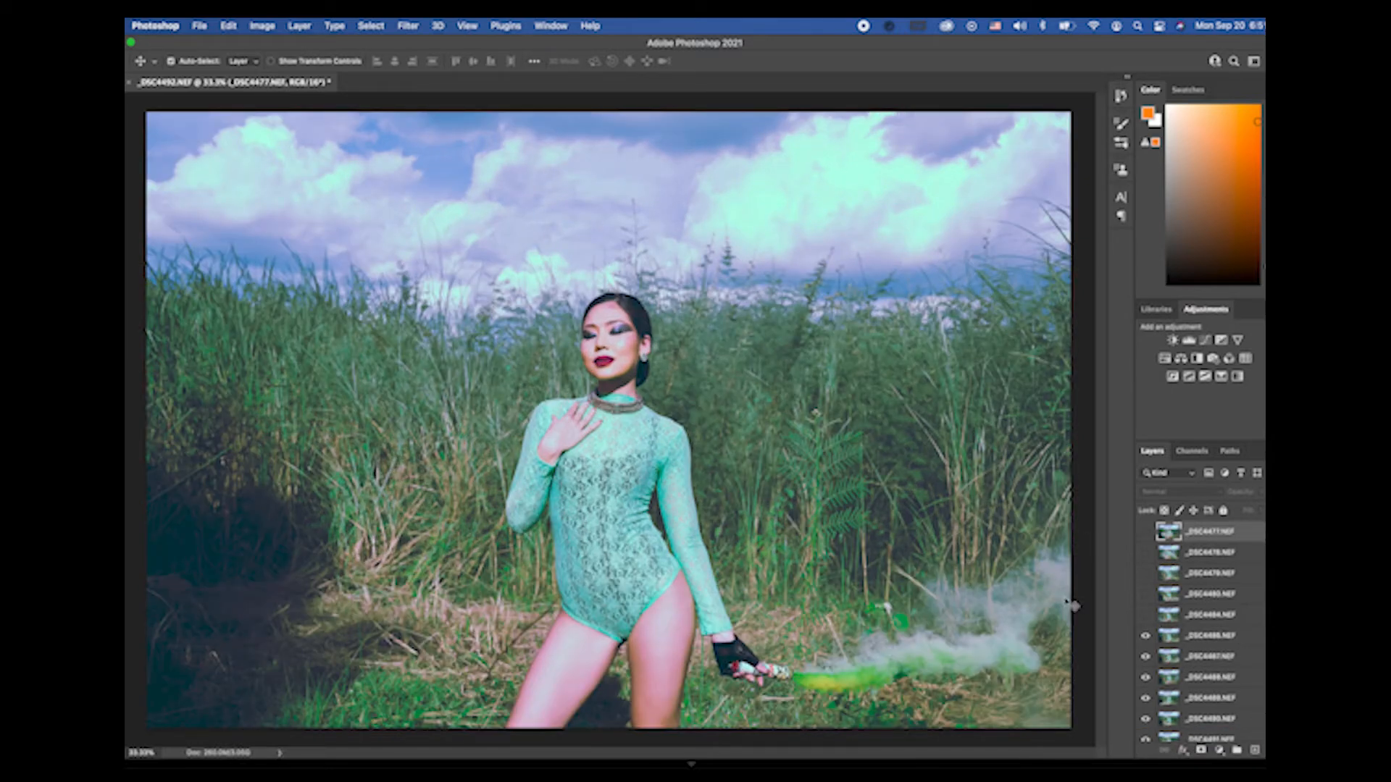
Step: Delete layers _DSC4486.NEF, _DSC4488.NEF, _DSC4489.NEF and _DSC4490.NEF, keeping _DSC4487.NEF but hiding it
click(1145, 638)
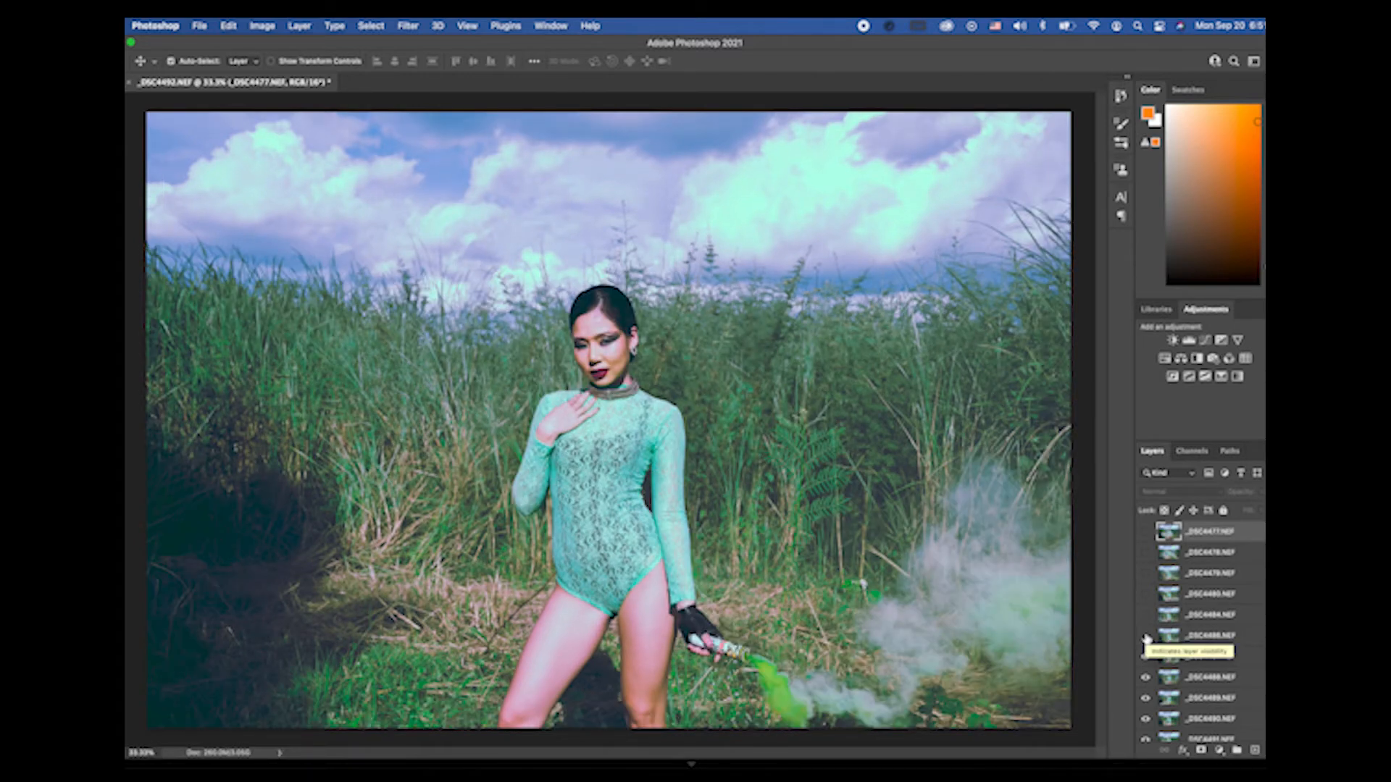
click(1146, 636)
drag(1236, 641, 1249, 670)
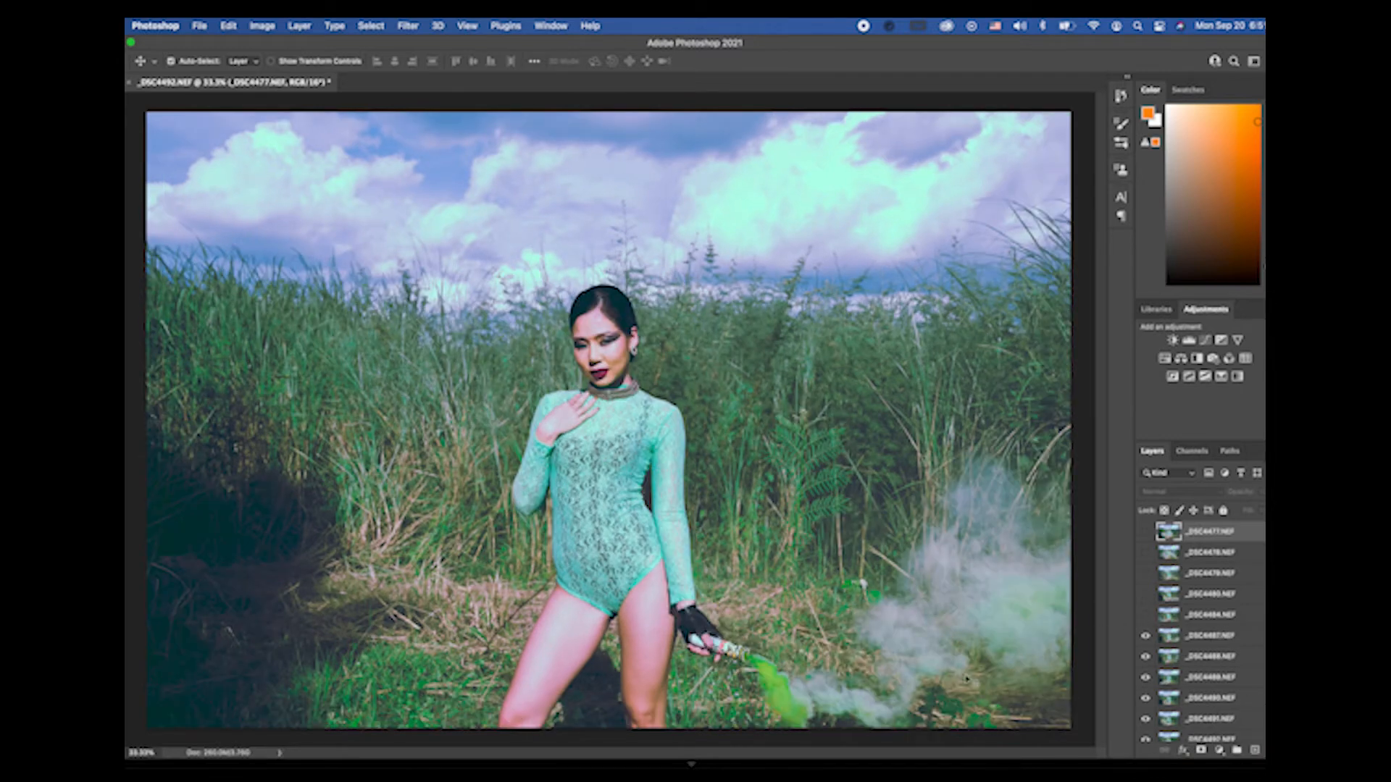
click(1145, 636)
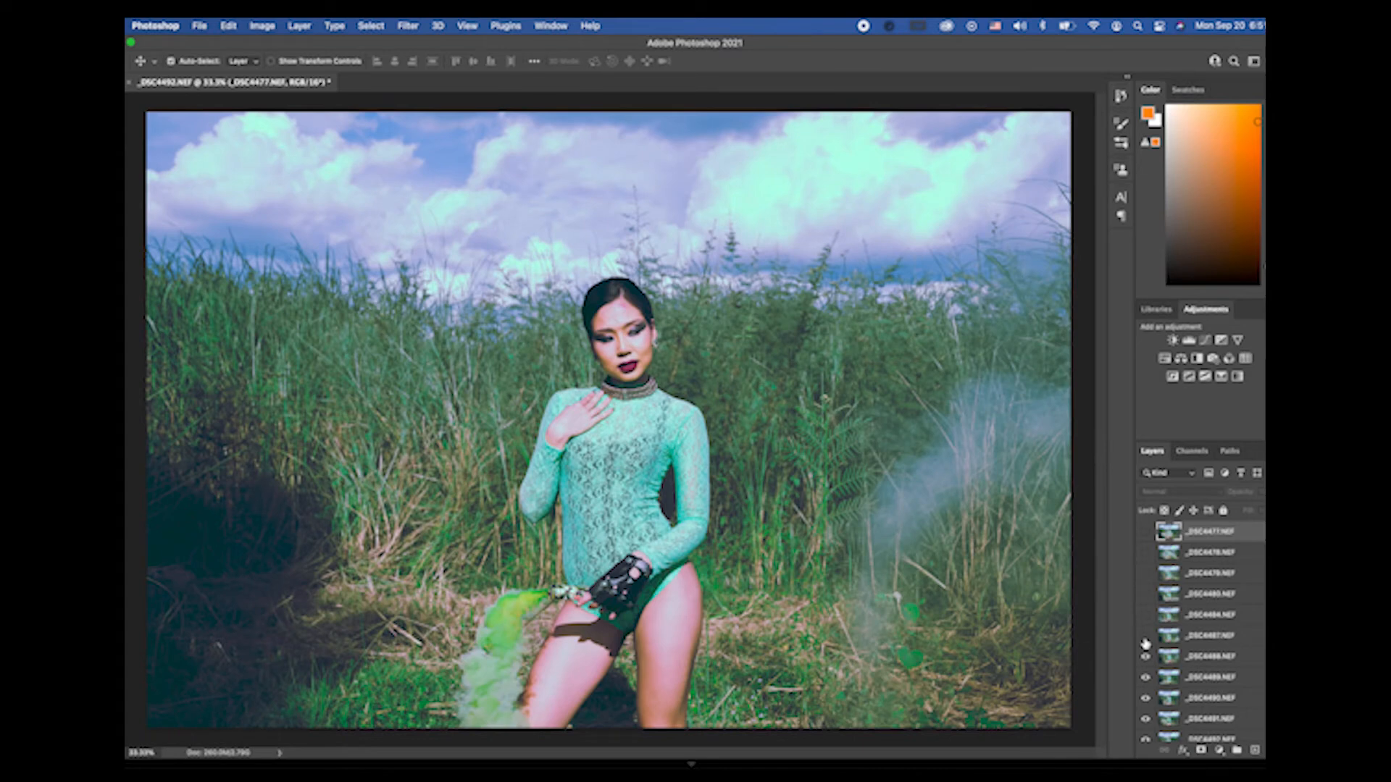
drag(1239, 656, 1256, 750)
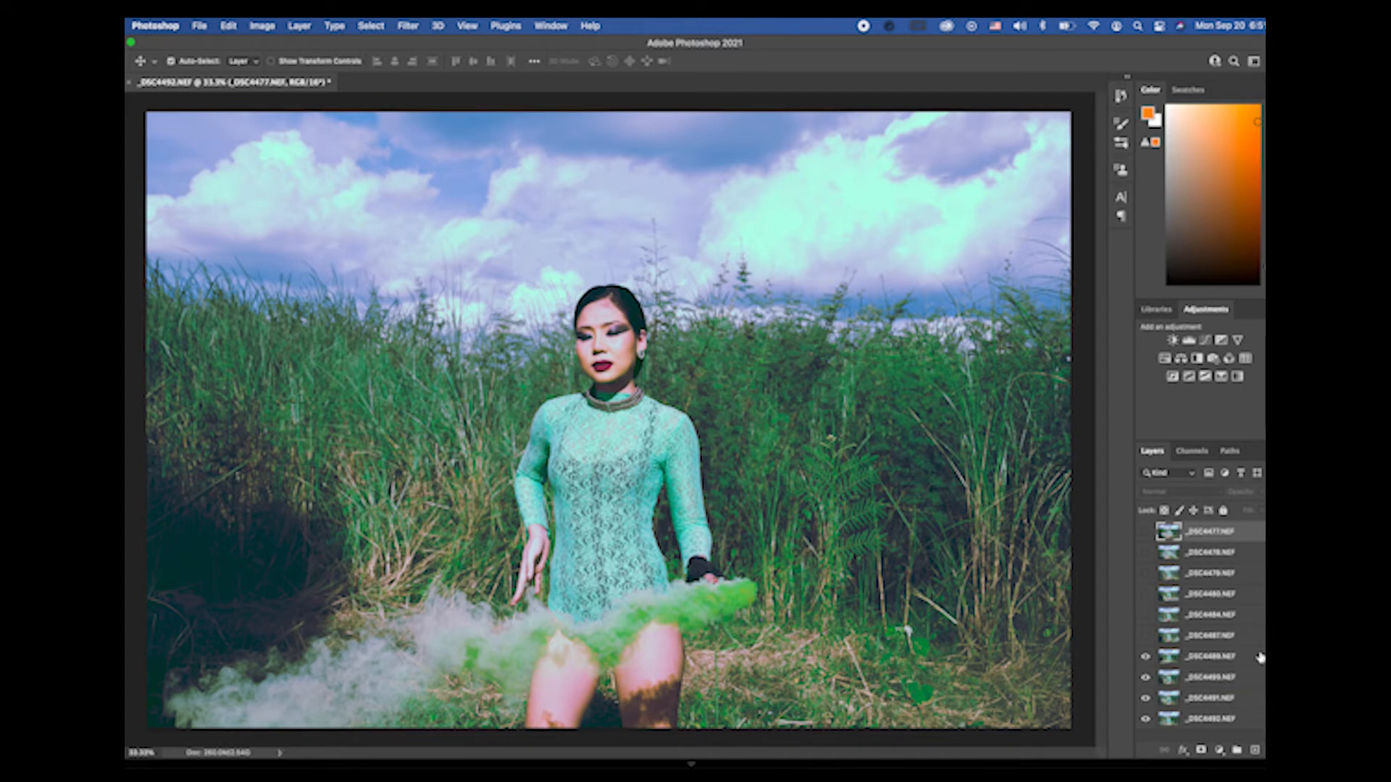
drag(1260, 657, 1257, 750)
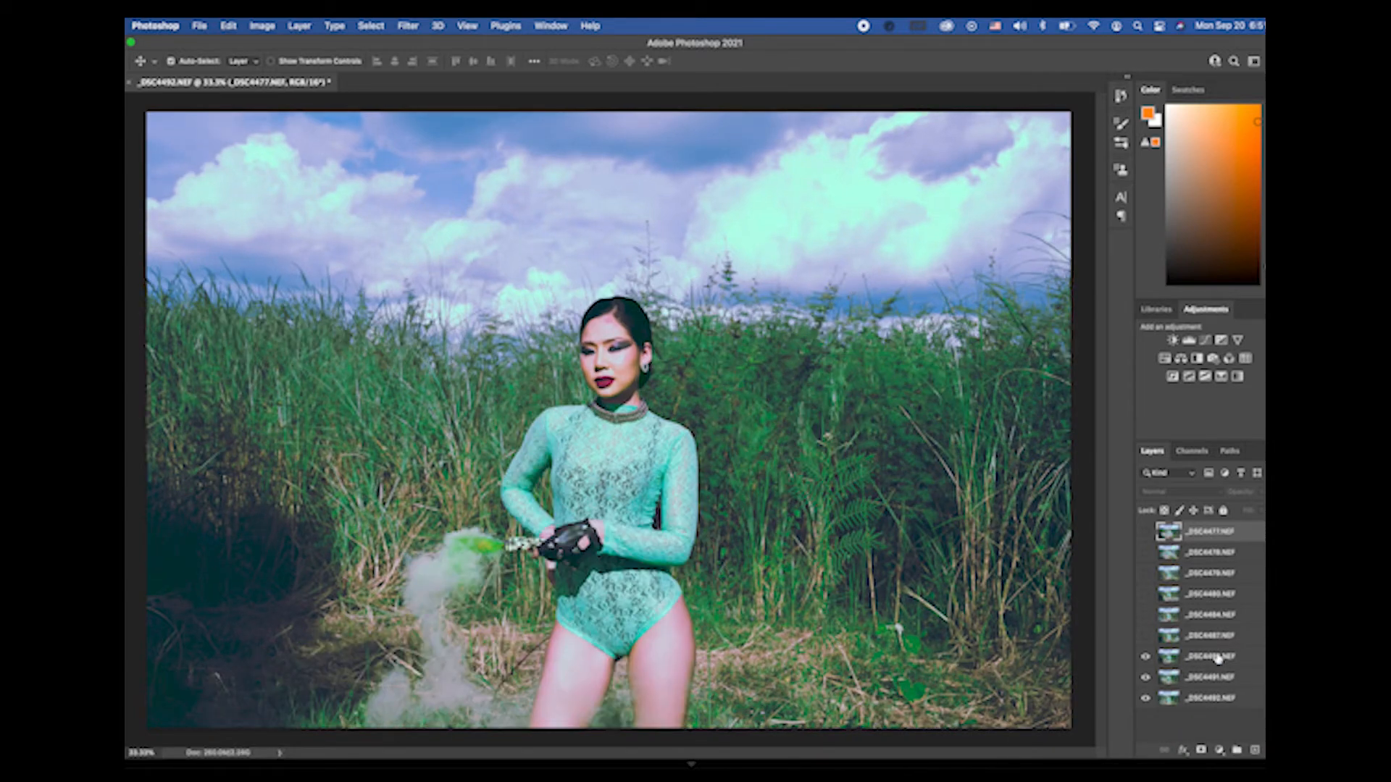
drag(1233, 659, 1255, 750)
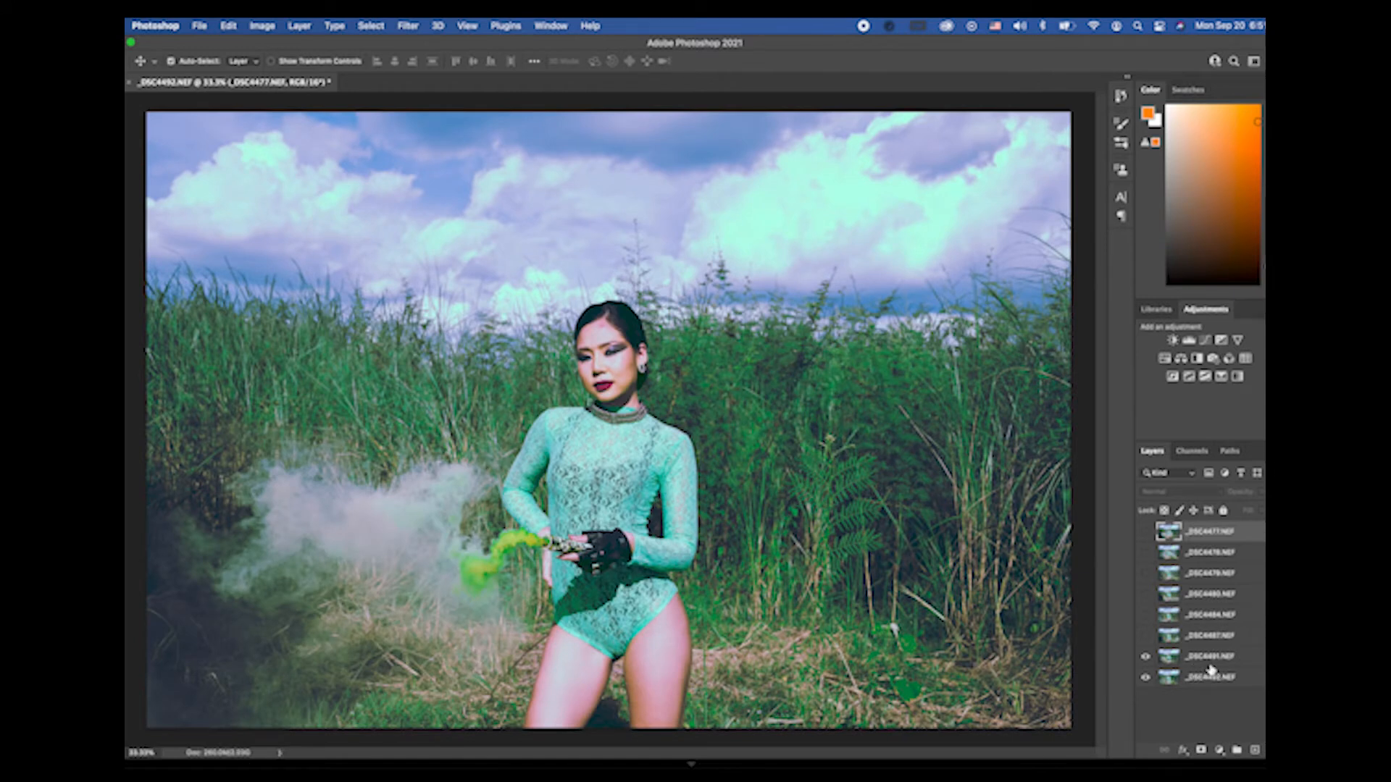
Step: Compare _DSC4491.NEF with _DSC4492.NEF by toggling its visibility, and show all the hidden layers again up to _DSC4477.NEF
click(1145, 659)
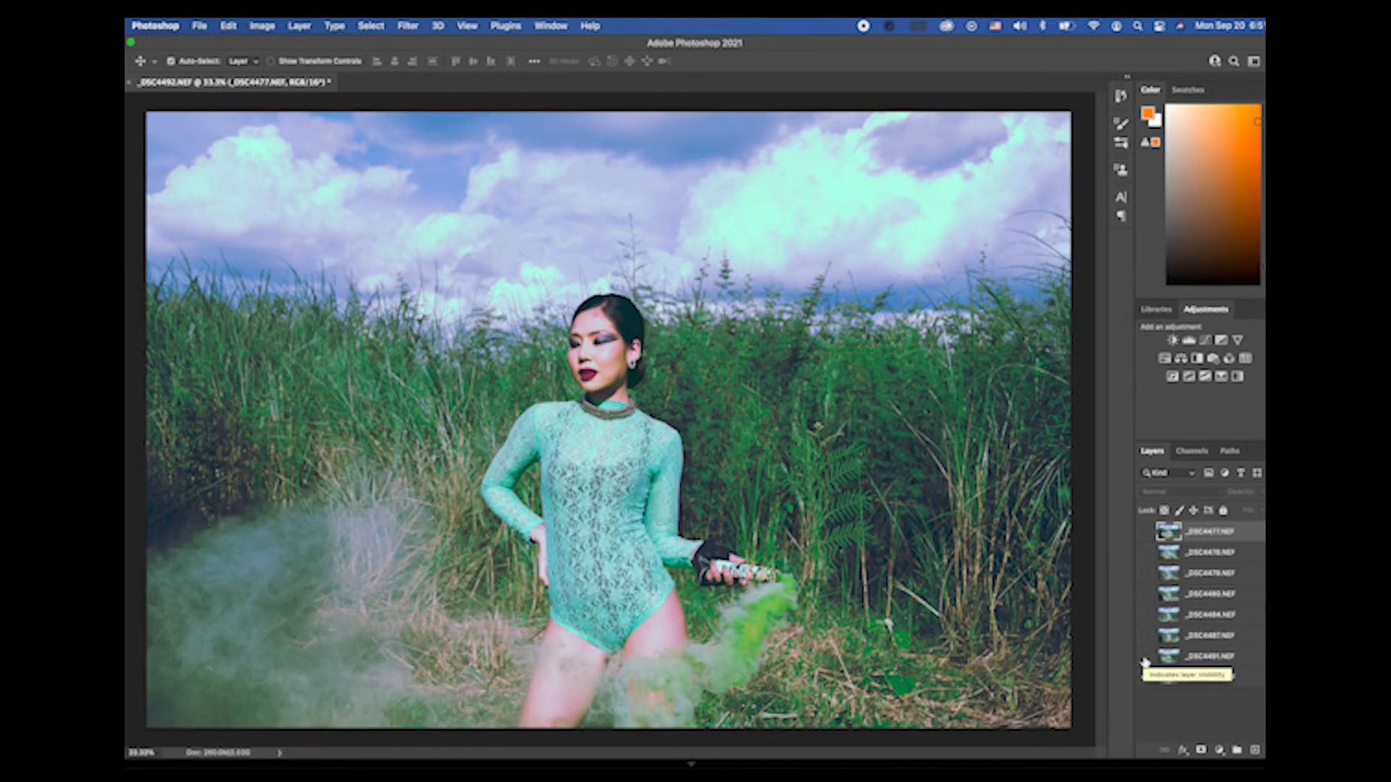
click(1145, 658)
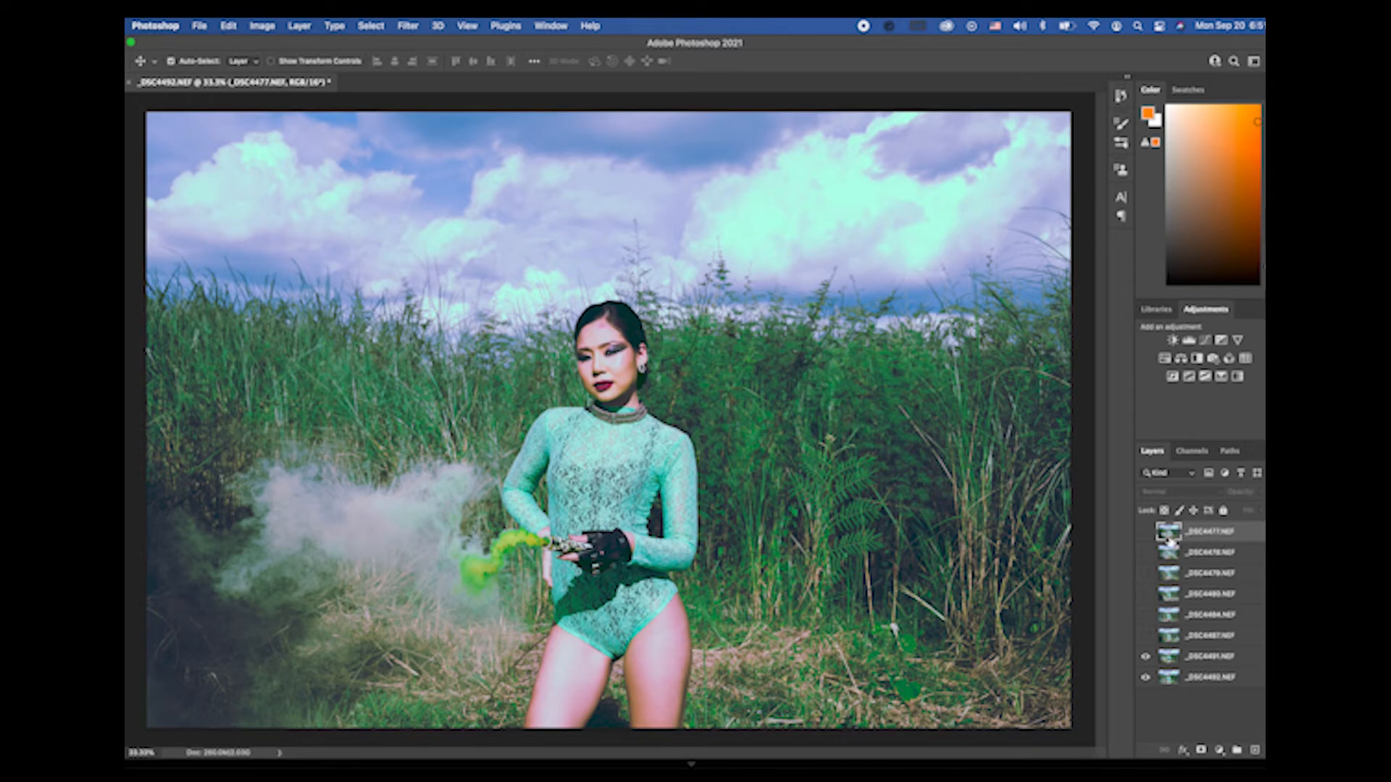
click(1145, 637)
click(1146, 614)
click(1145, 594)
click(1145, 573)
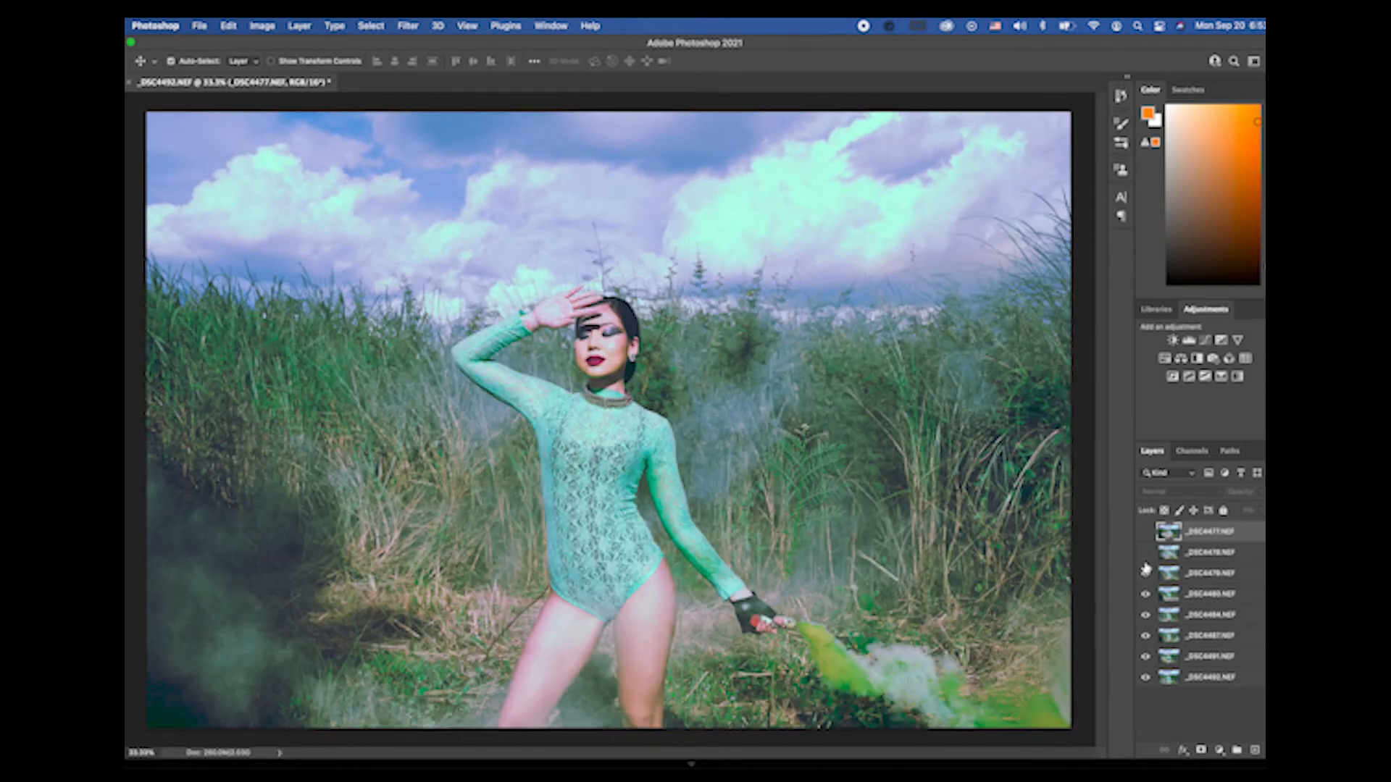
click(1145, 553)
click(1145, 533)
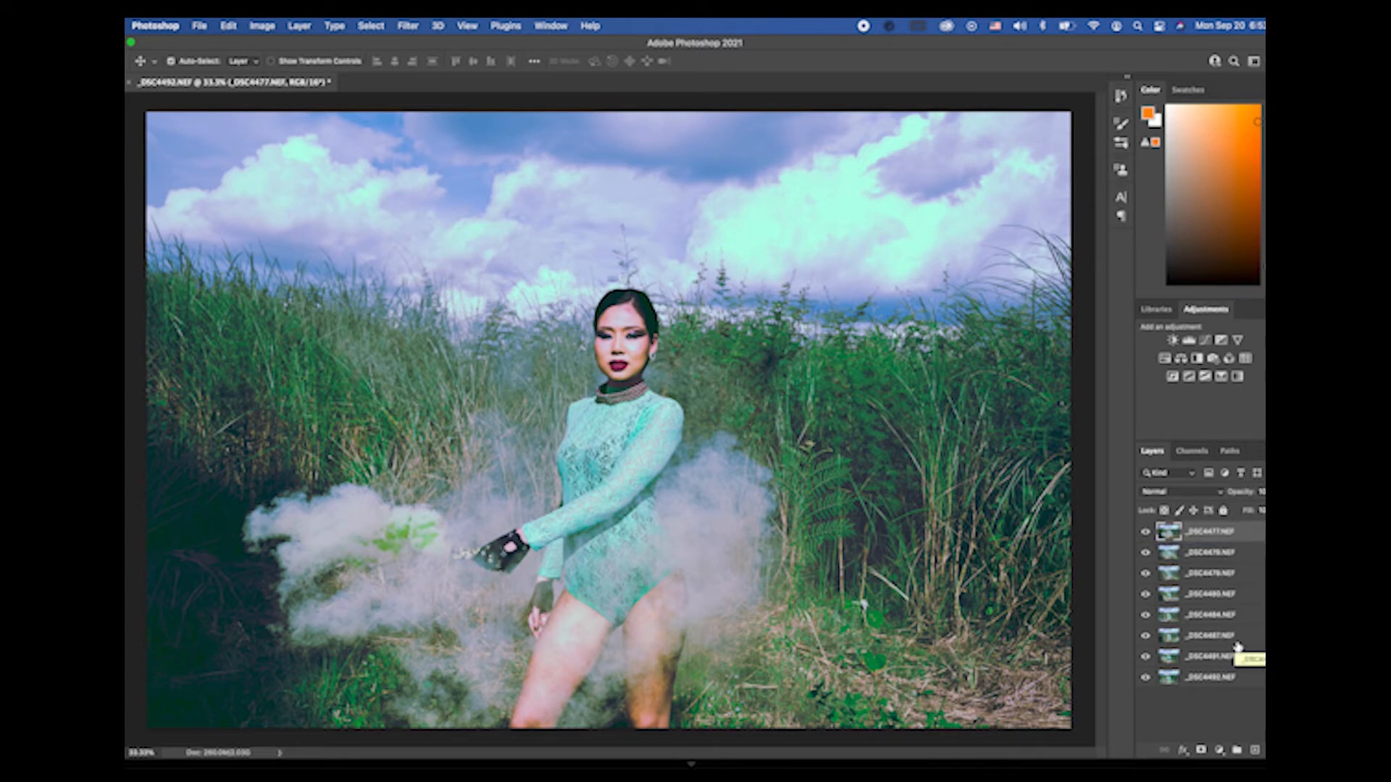
Step: Select all layers from _DSC4477.NEF to _DSC4492.NEF and auto-align them with the Auto projection
shift+click(1227, 677)
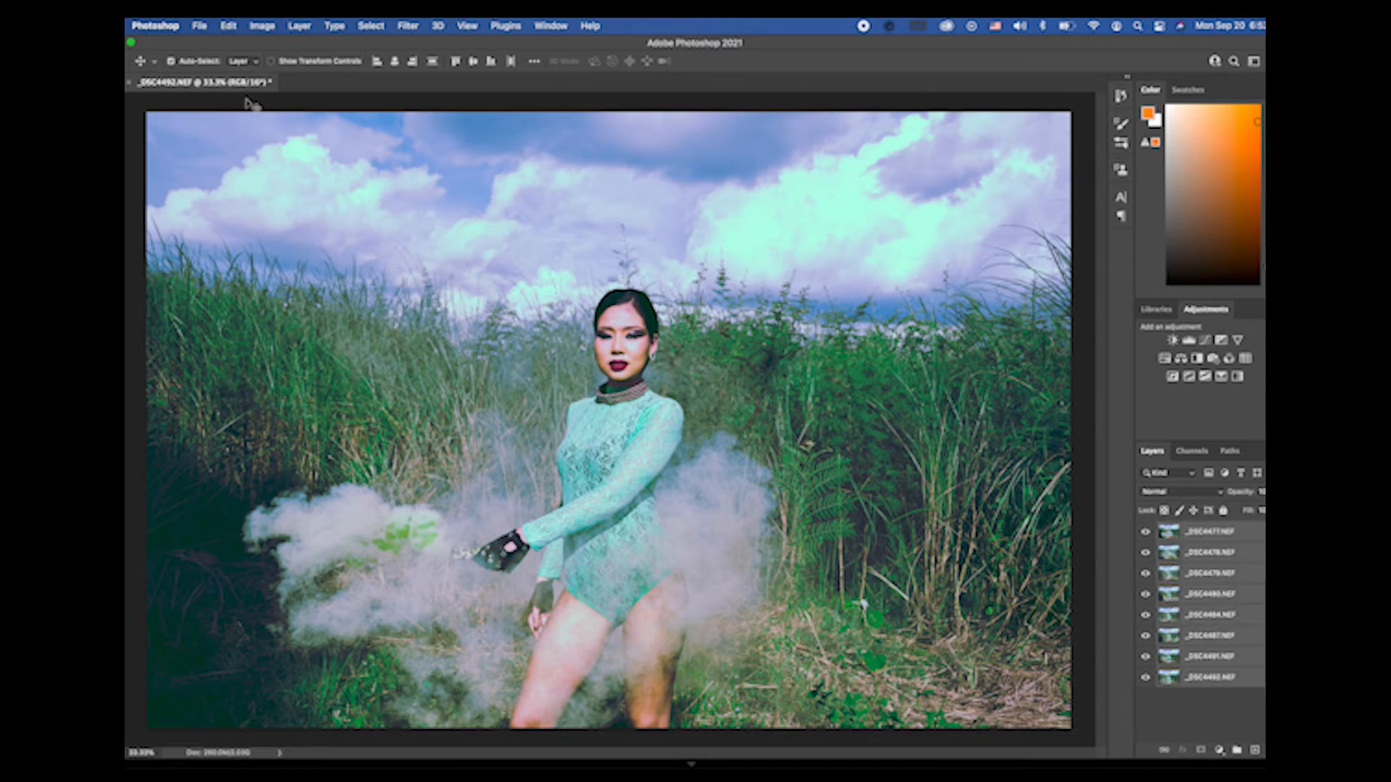
click(229, 26)
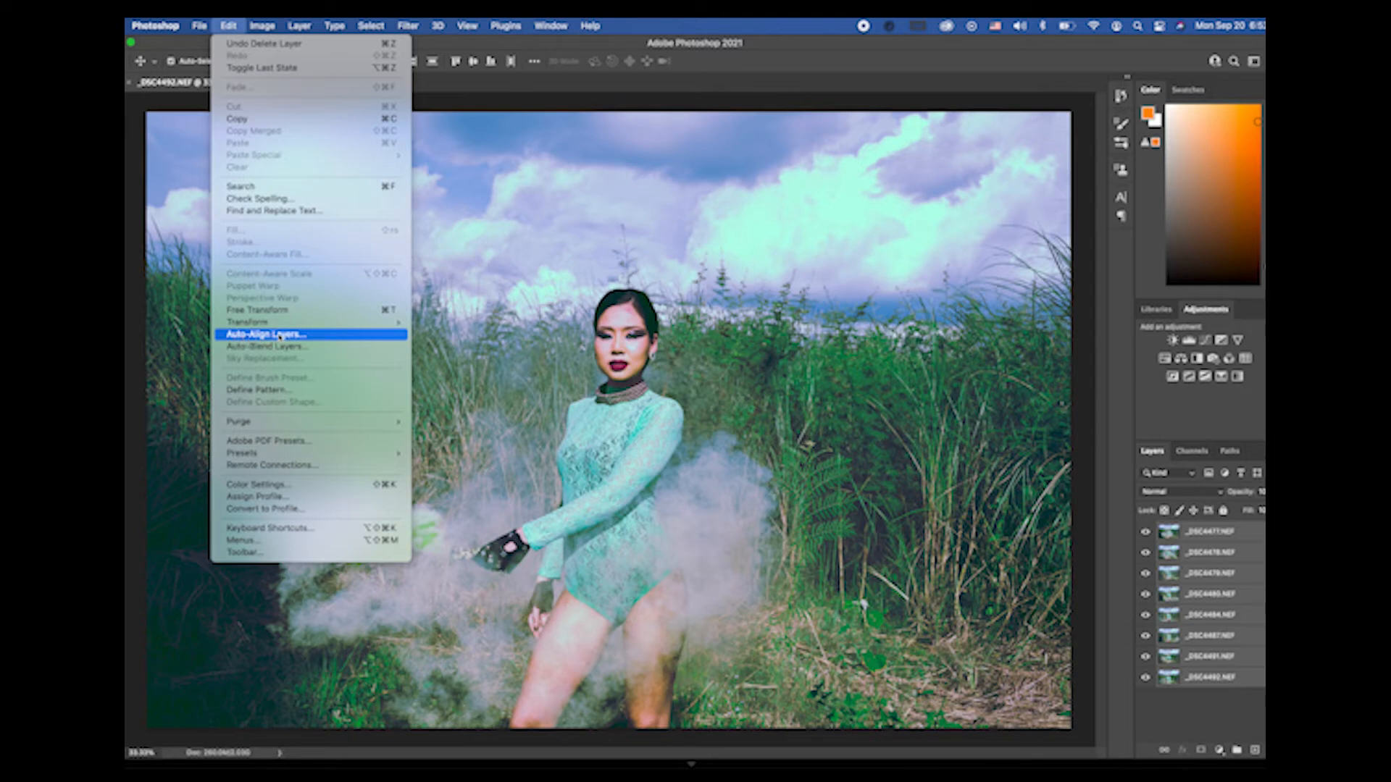
click(279, 336)
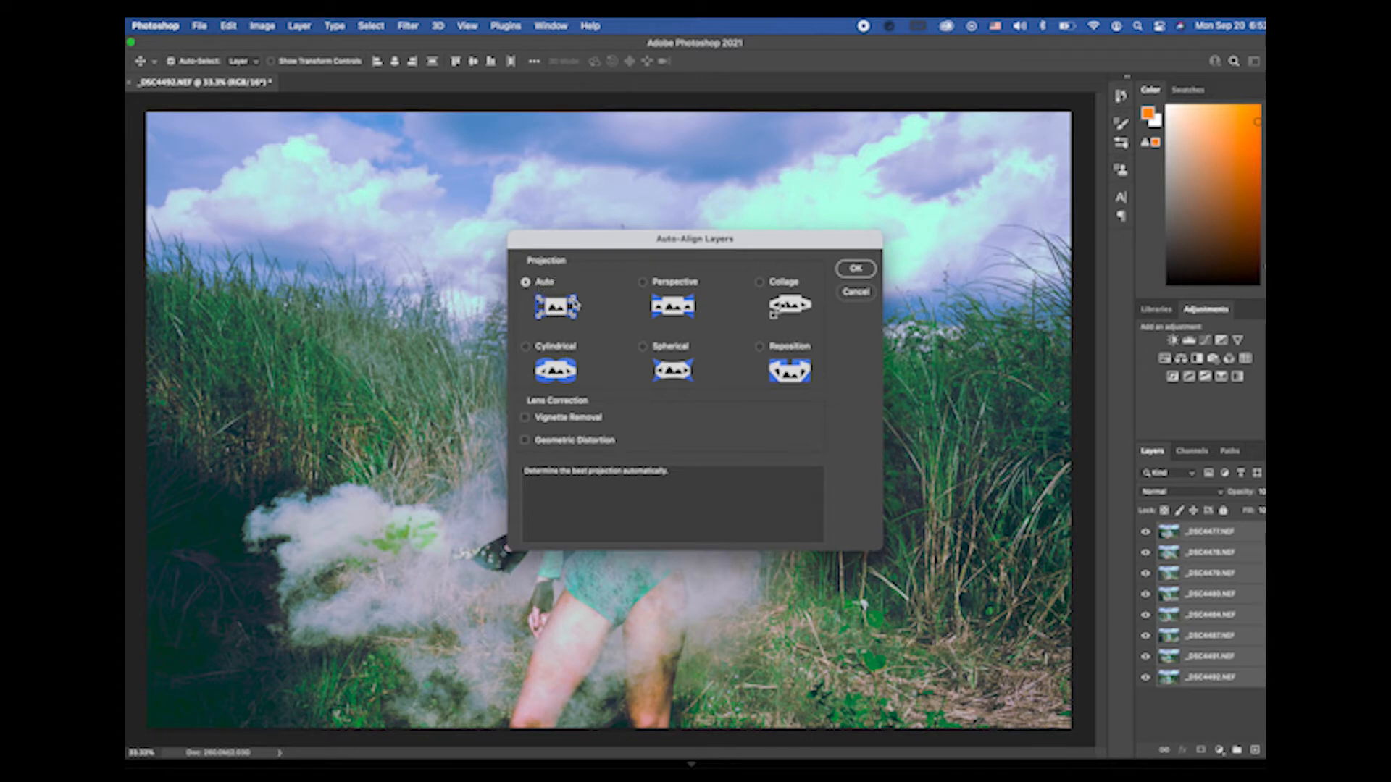
click(856, 270)
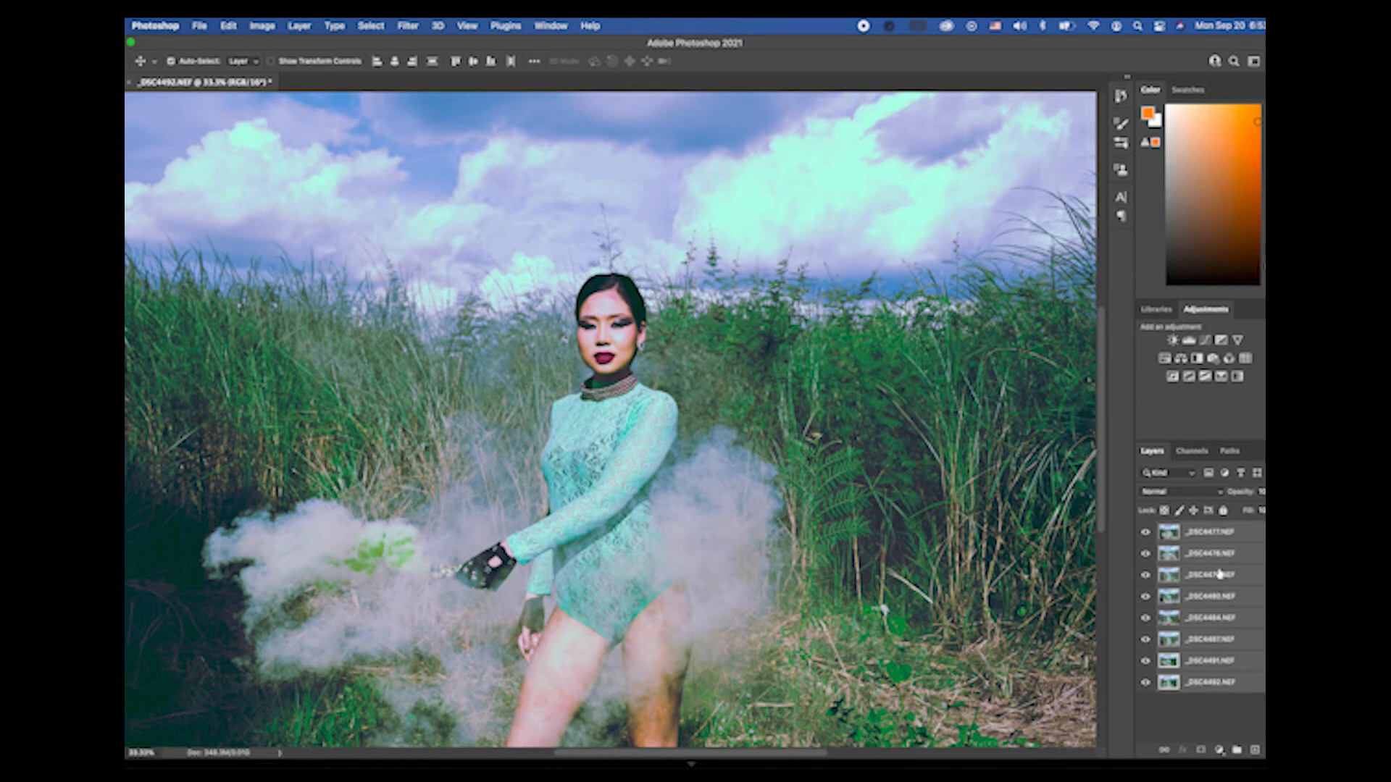
Step: Toggle the visibility of the top three layers to check their alignment, and select layer _DSC4477.NEF
click(1145, 535)
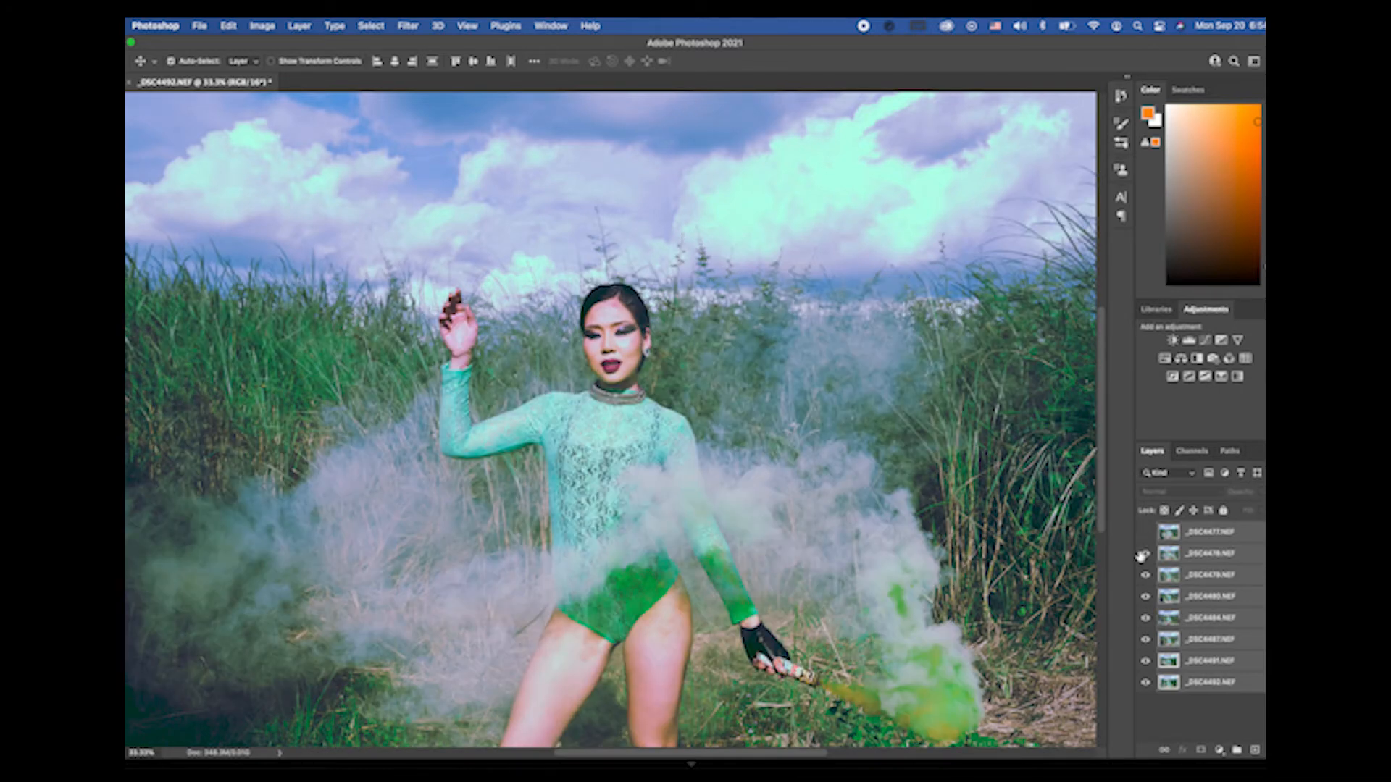
click(1145, 554)
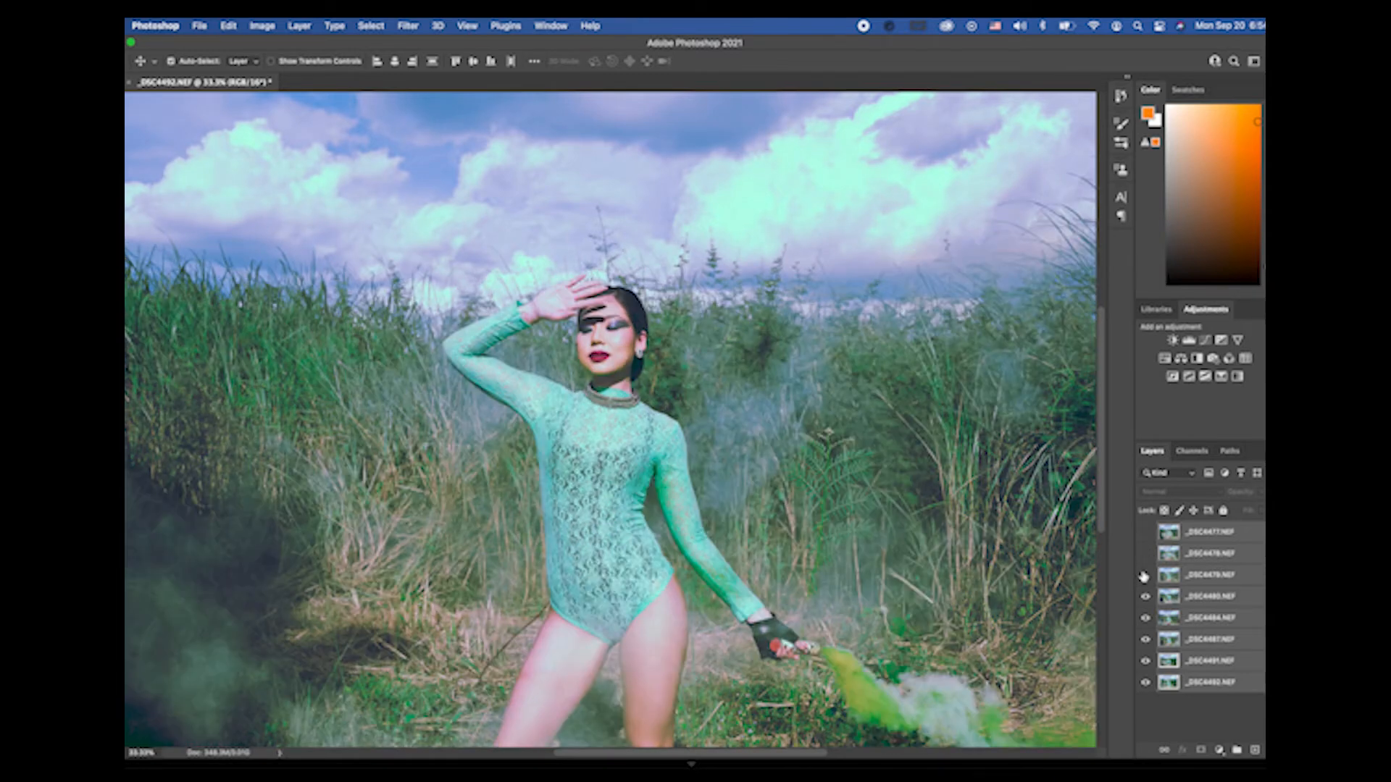
click(1144, 575)
click(1144, 575)
click(1145, 553)
click(1145, 532)
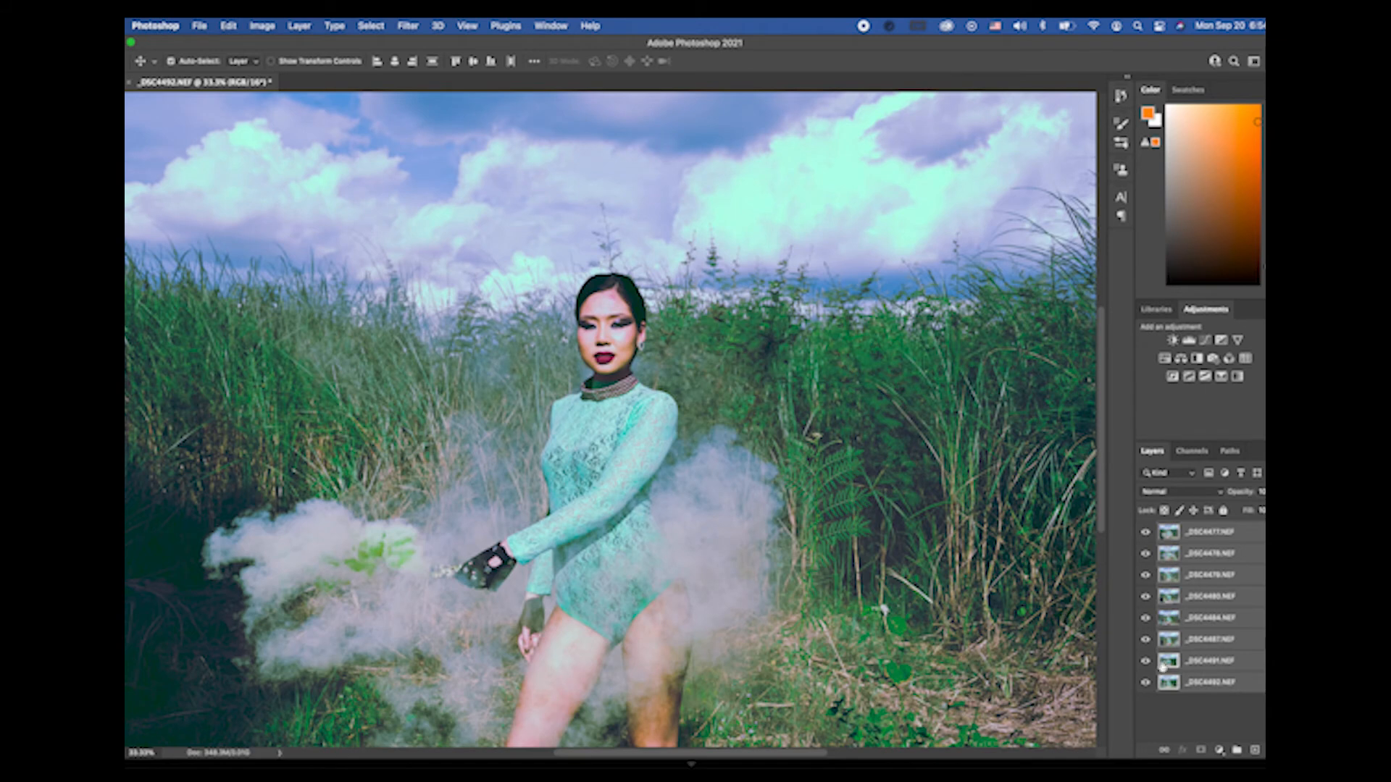
click(1232, 536)
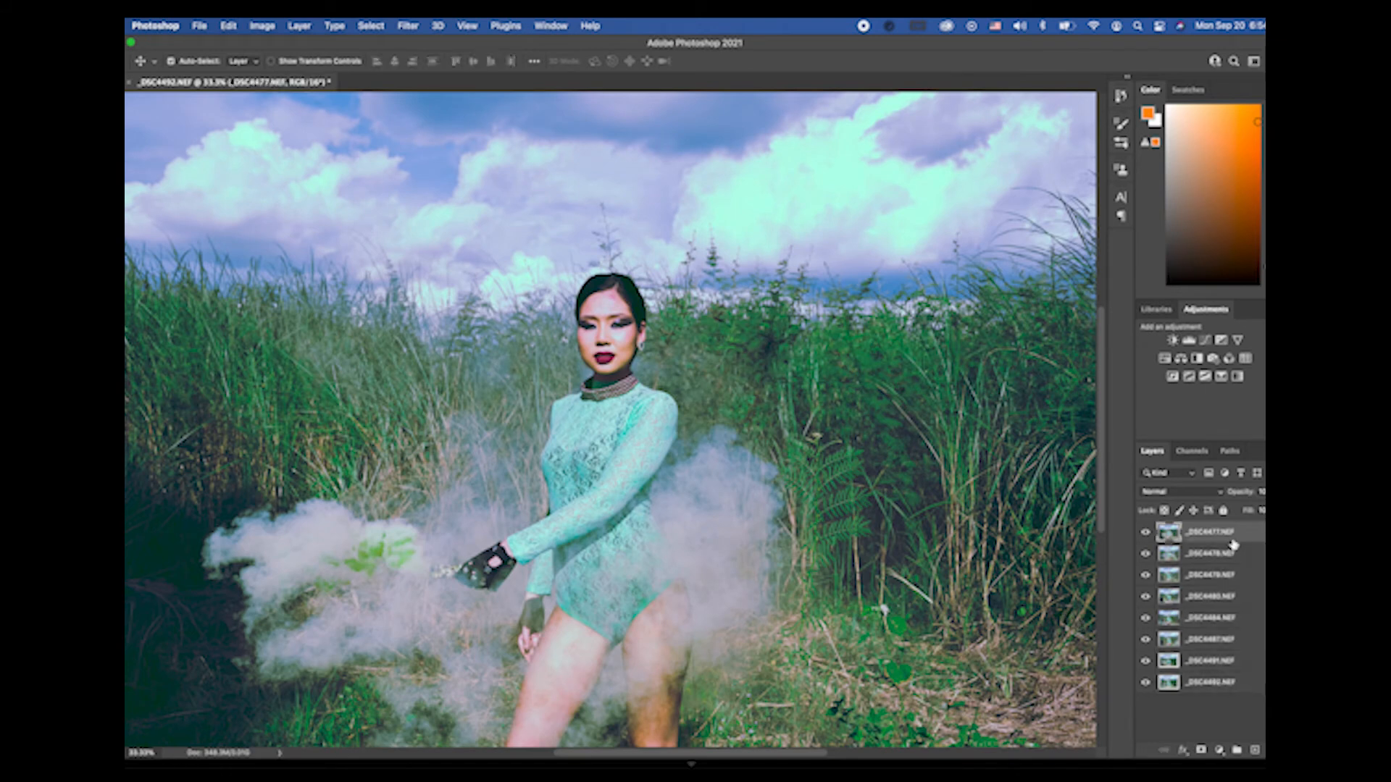
click(1145, 534)
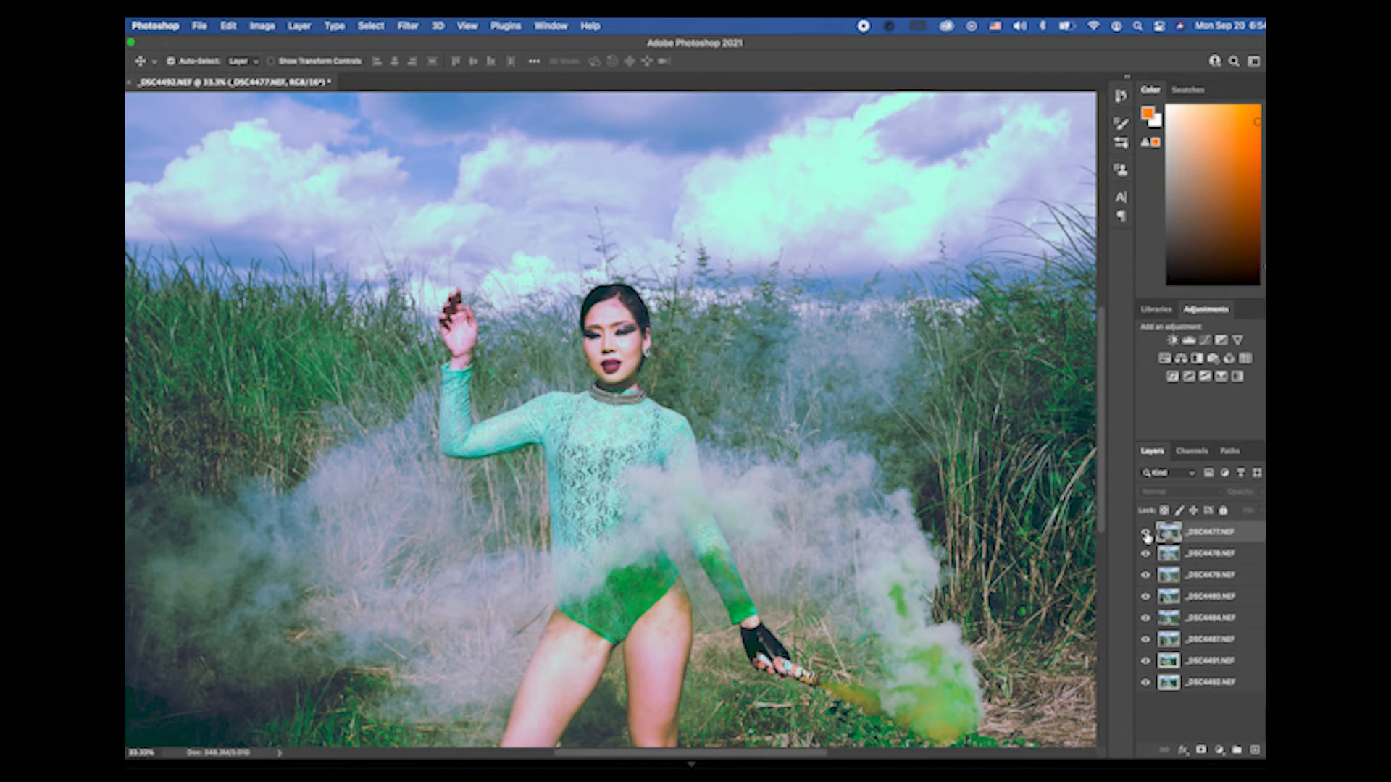
click(1146, 533)
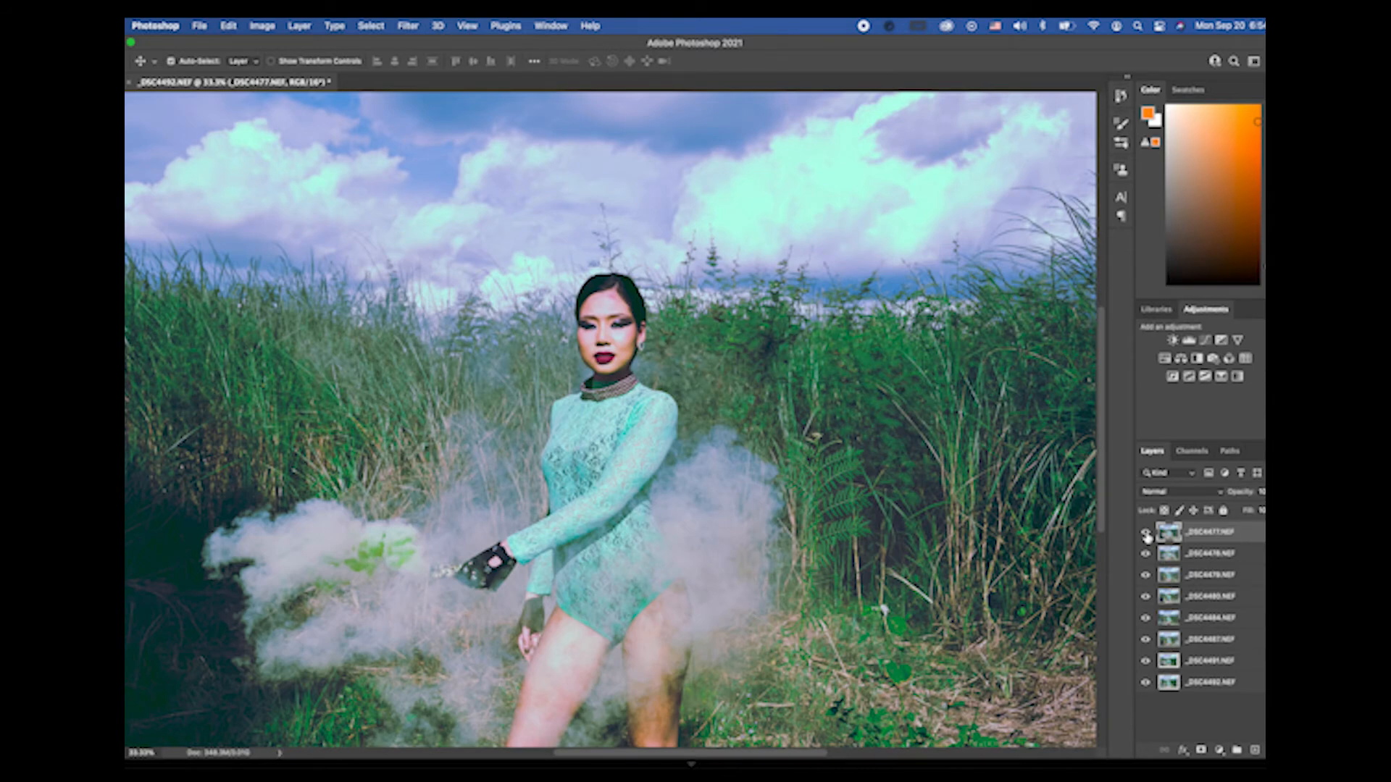
Step: Hide layer _DSC4477.NEF and try masking the grass on the right of _DSC4478.NEF with a large black brush on a layer mask
click(1147, 534)
click(1209, 554)
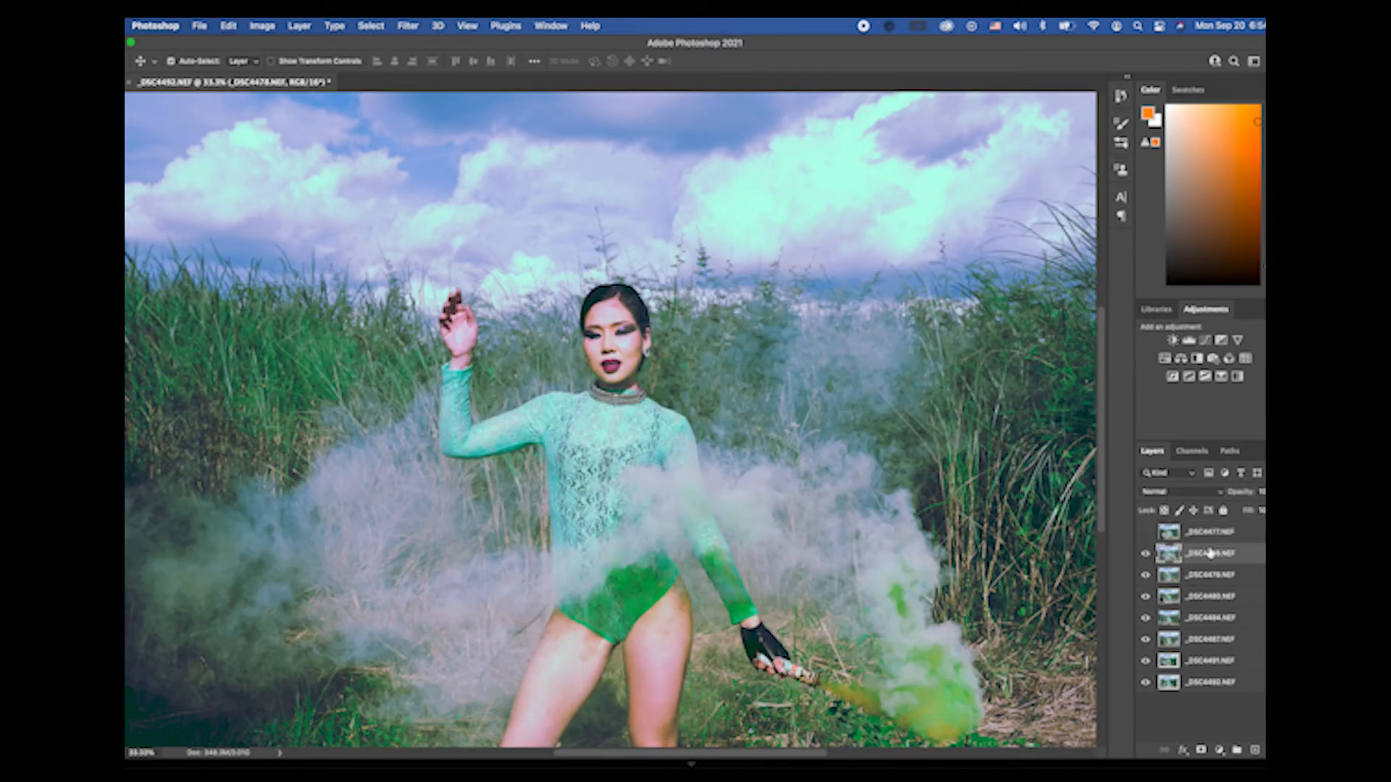
click(1201, 751)
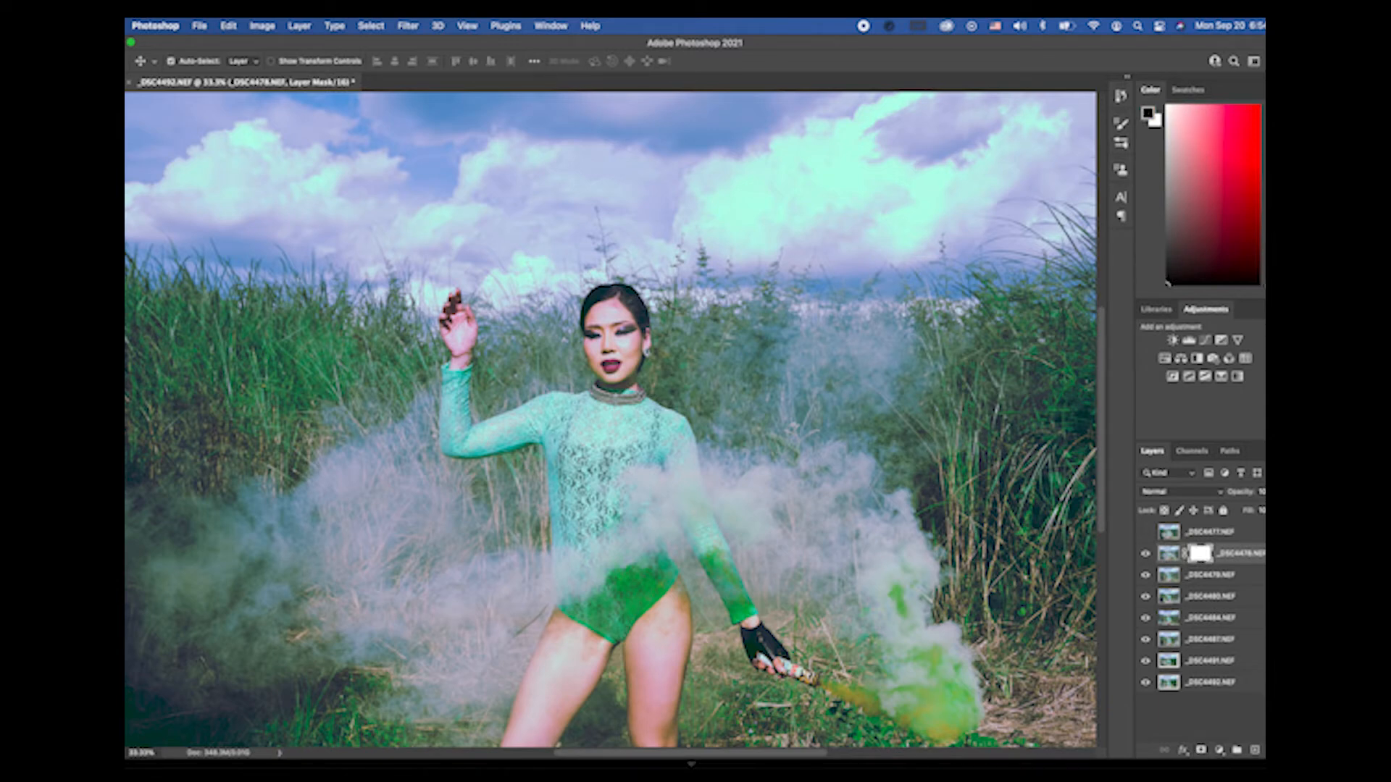
click(116, 190)
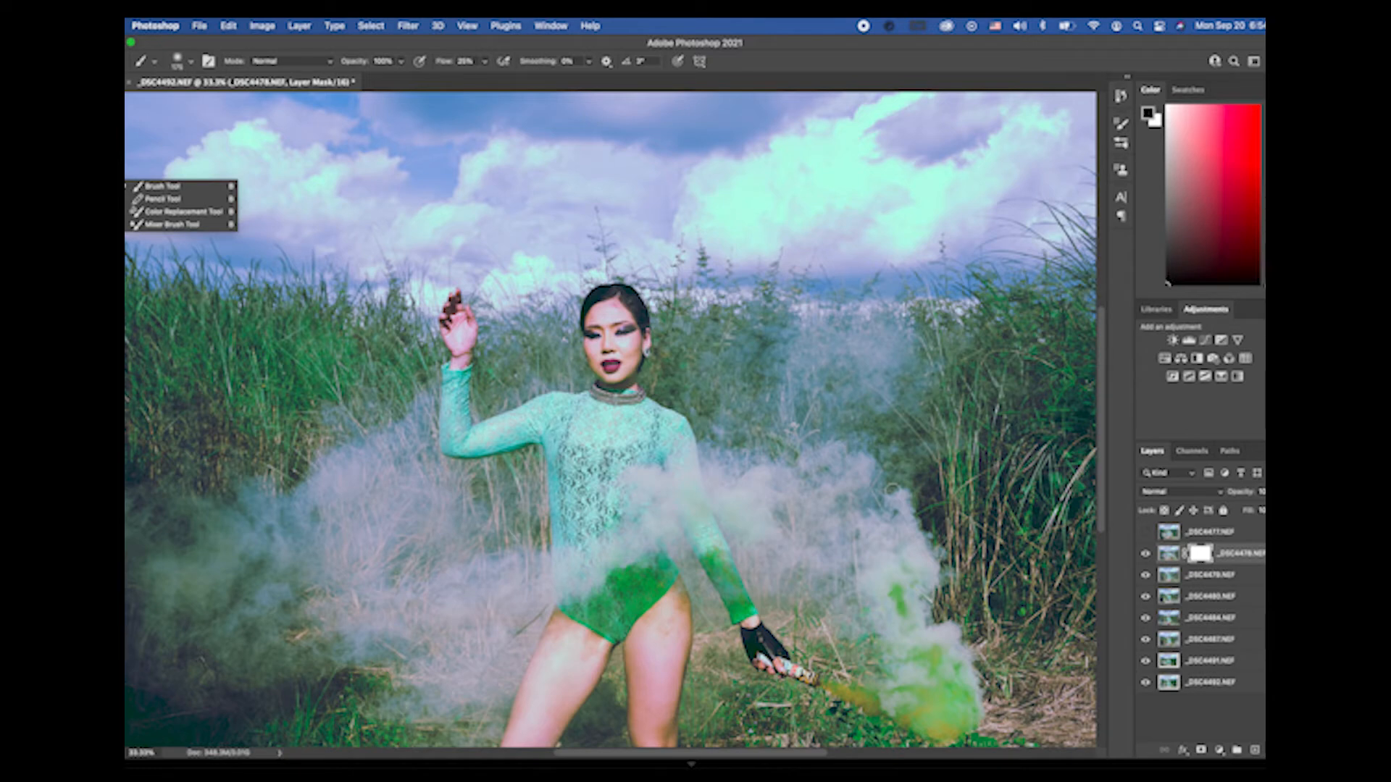
key(bracketright)
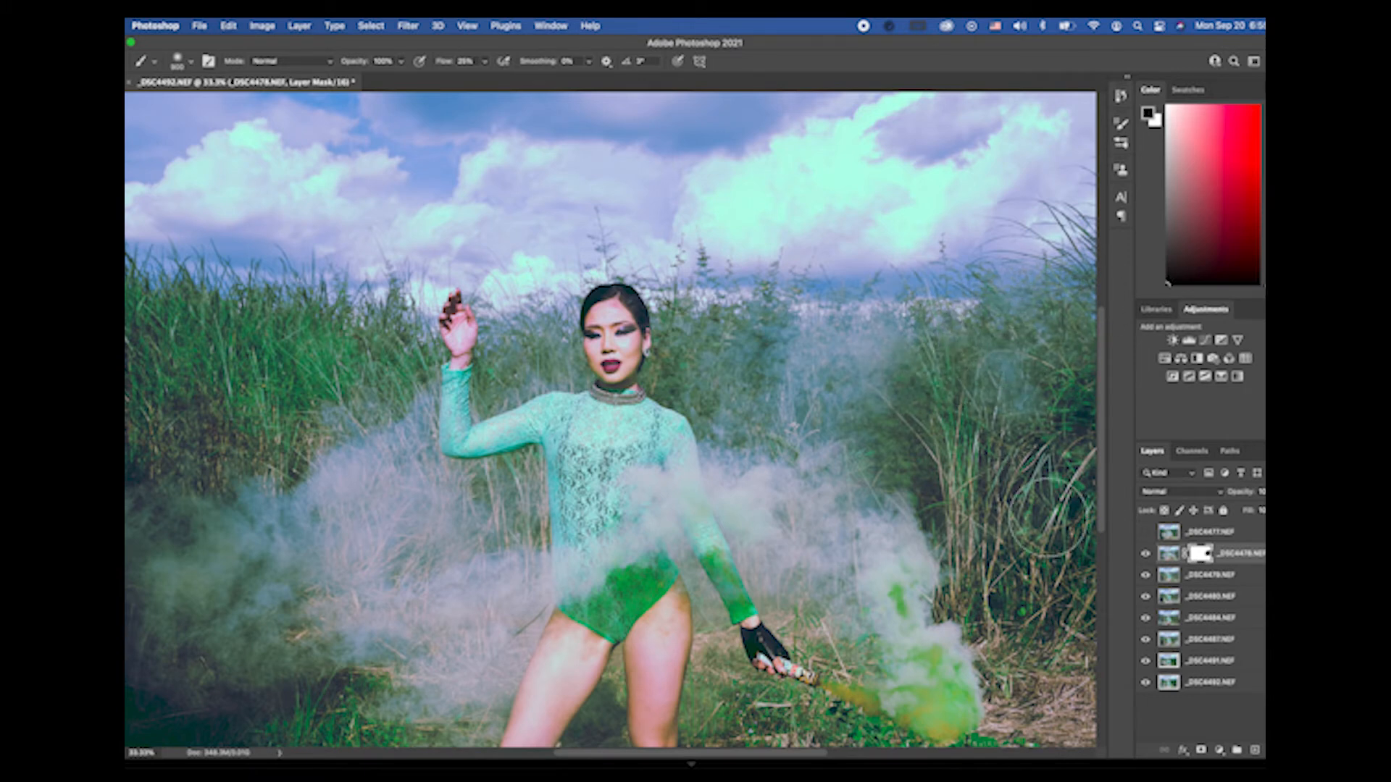
Step: Show layer _DSC4477.NEF again, delete the layer mask from _DSC4478.NEF, and select layer _DSC4477.NEF
click(1146, 534)
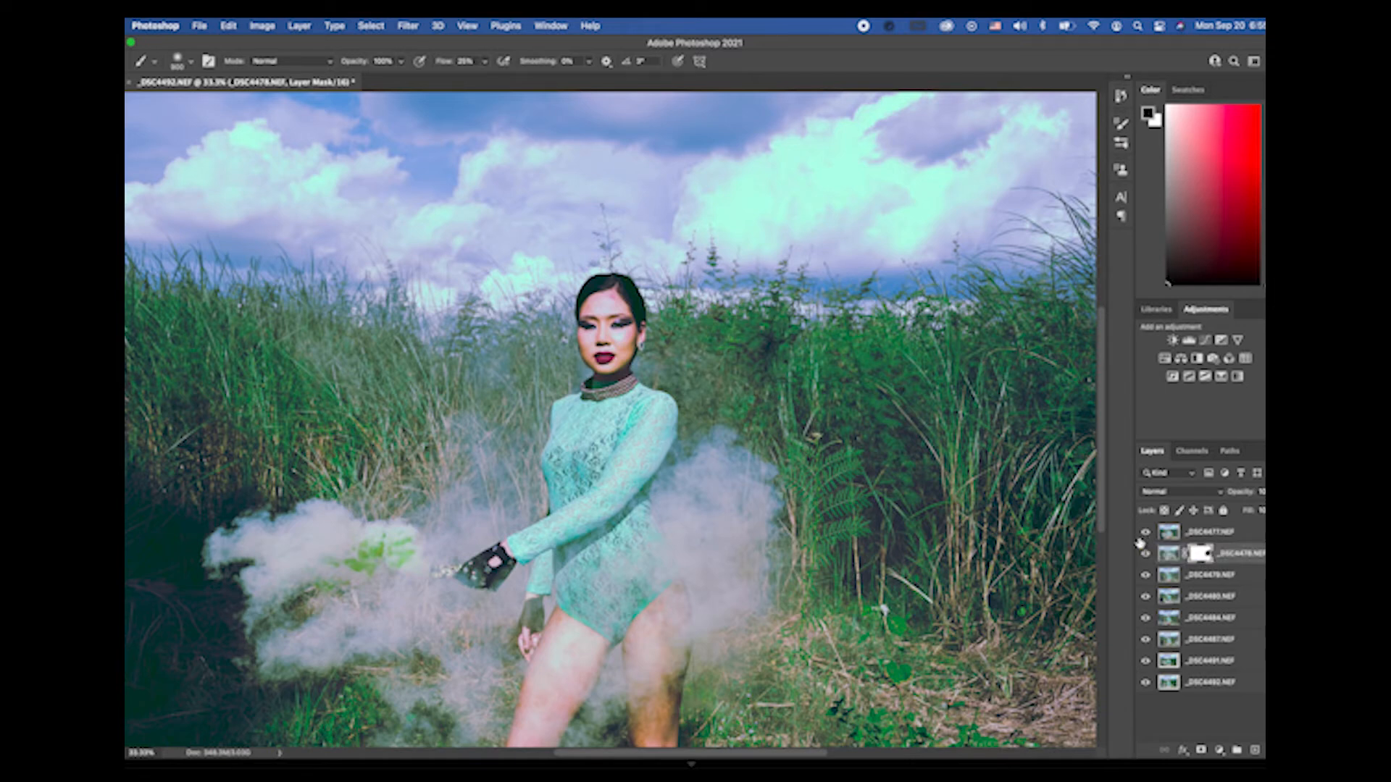
key(Delete)
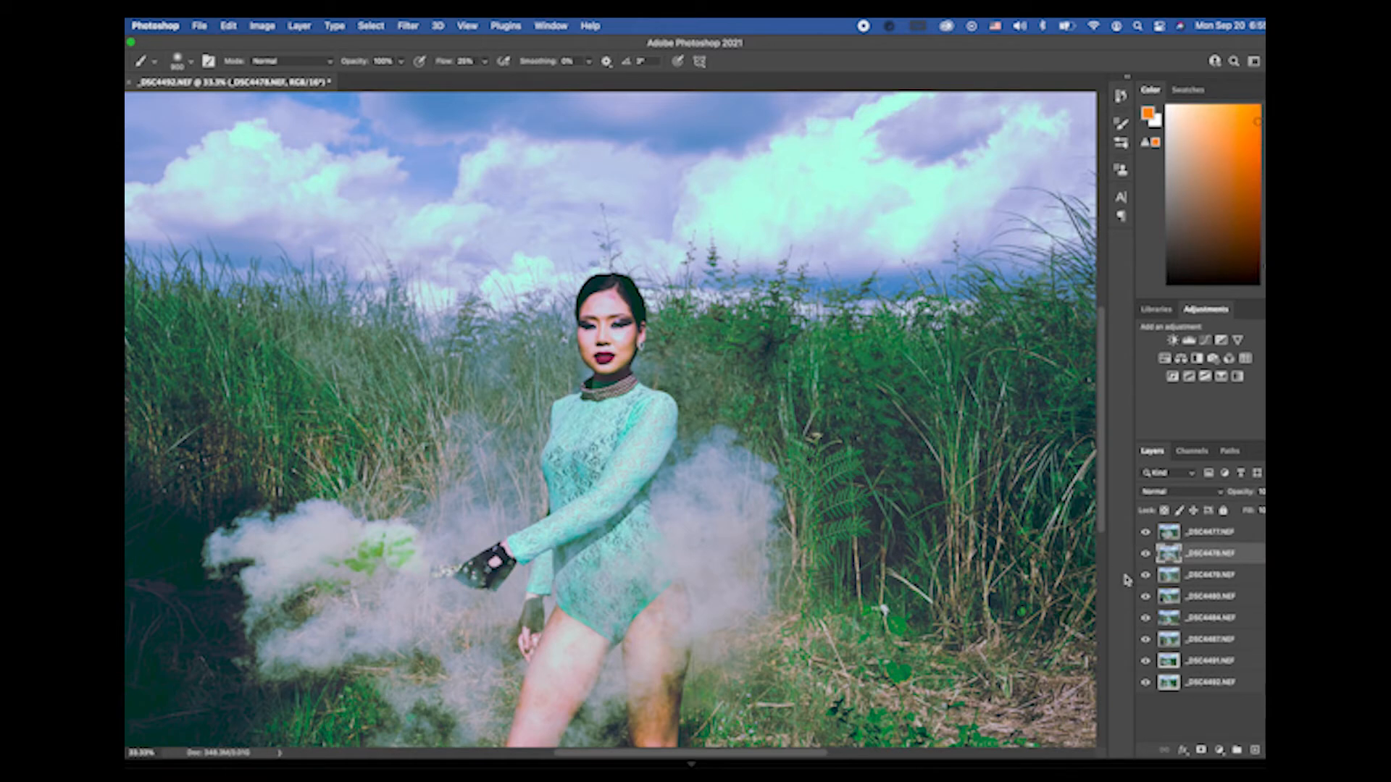
click(1207, 533)
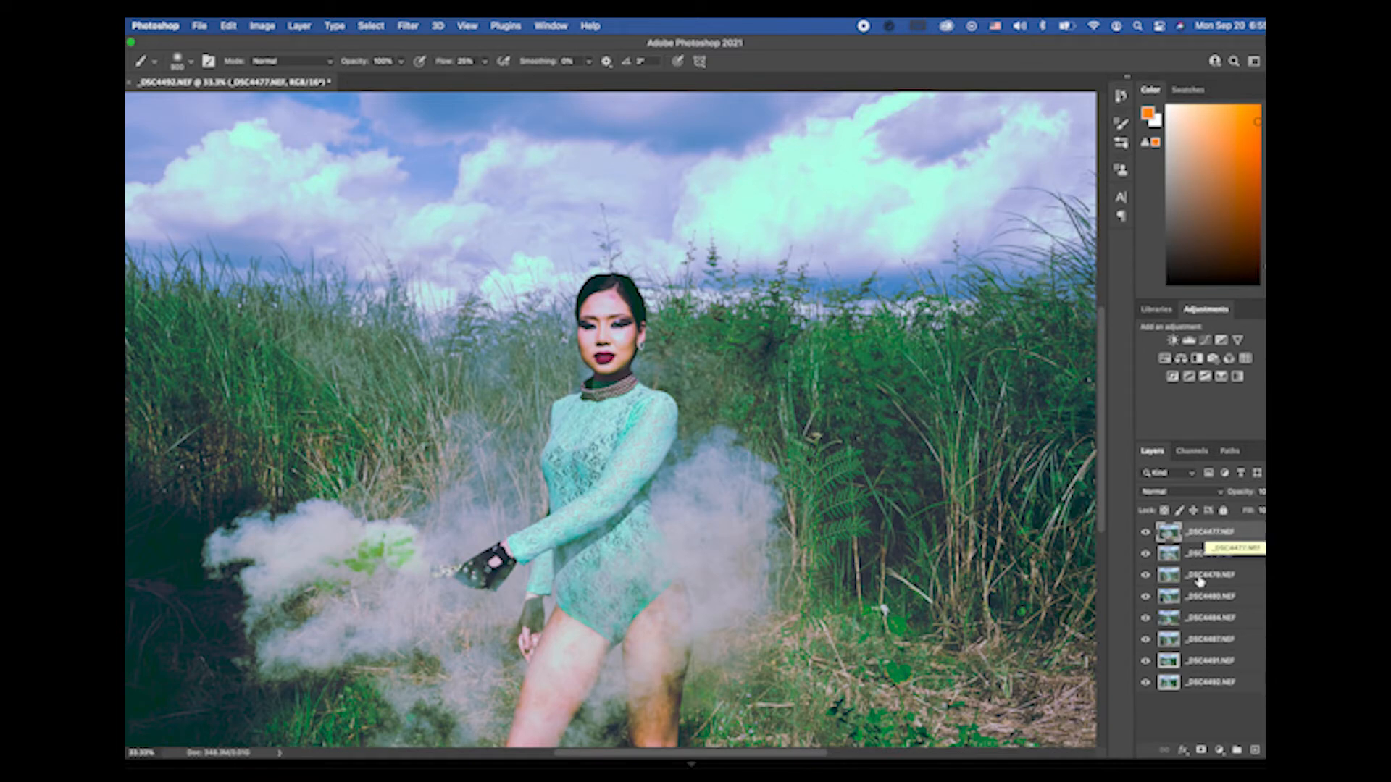
Step: Add a layer mask to _DSC4477.NEF, paint black right of the model's hips to reveal smoke, and paint white over the stray hand showing through
click(1202, 751)
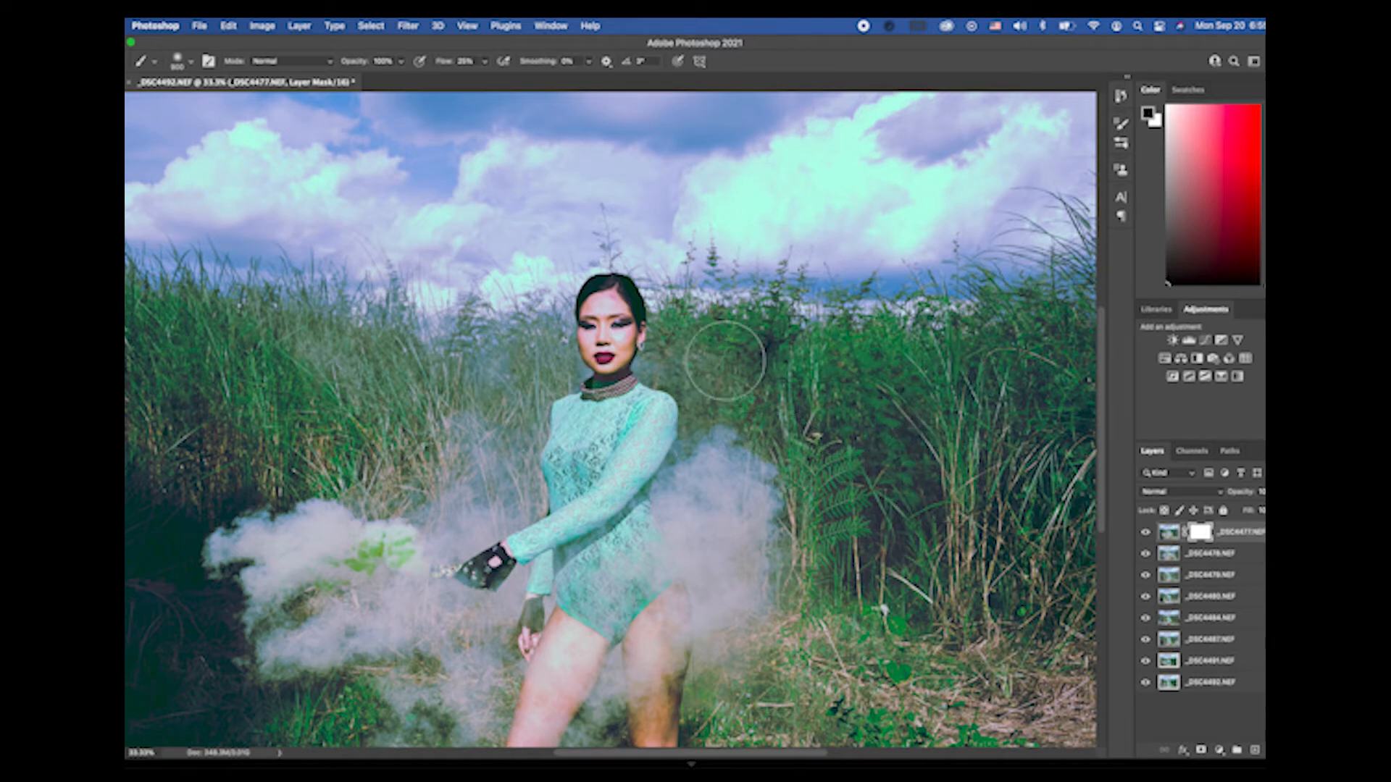
mouse_move(963, 373)
mouse_down()
mouse_move(901, 425)
mouse_move(902, 494)
mouse_move(840, 435)
mouse_move(833, 493)
mouse_move(881, 558)
mouse_move(938, 521)
mouse_move(906, 580)
mouse_move(844, 602)
mouse_move(811, 580)
mouse_move(818, 475)
mouse_move(829, 623)
mouse_move(807, 518)
mouse_up()
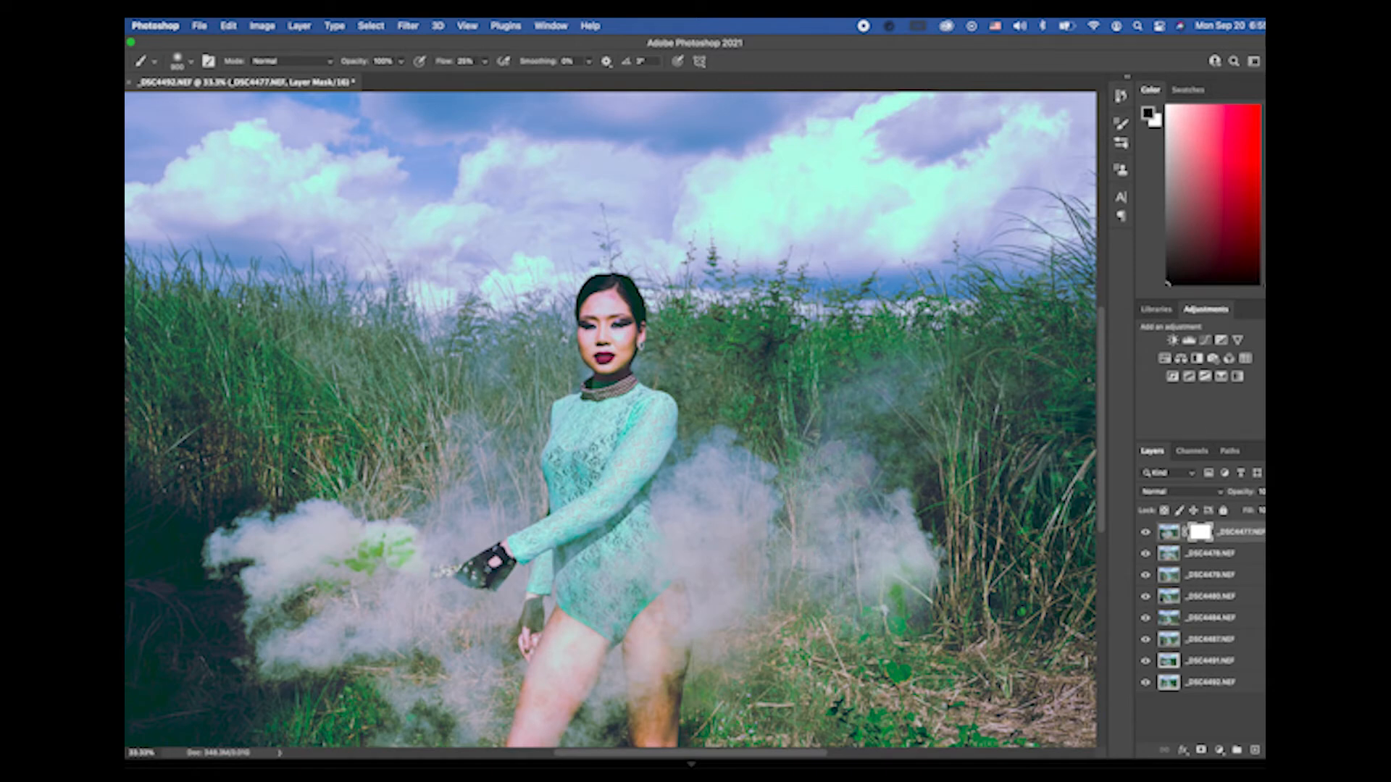
mouse_move(811, 648)
mouse_down()
mouse_move(906, 609)
mouse_move(783, 645)
mouse_move(790, 625)
mouse_move(762, 656)
mouse_up()
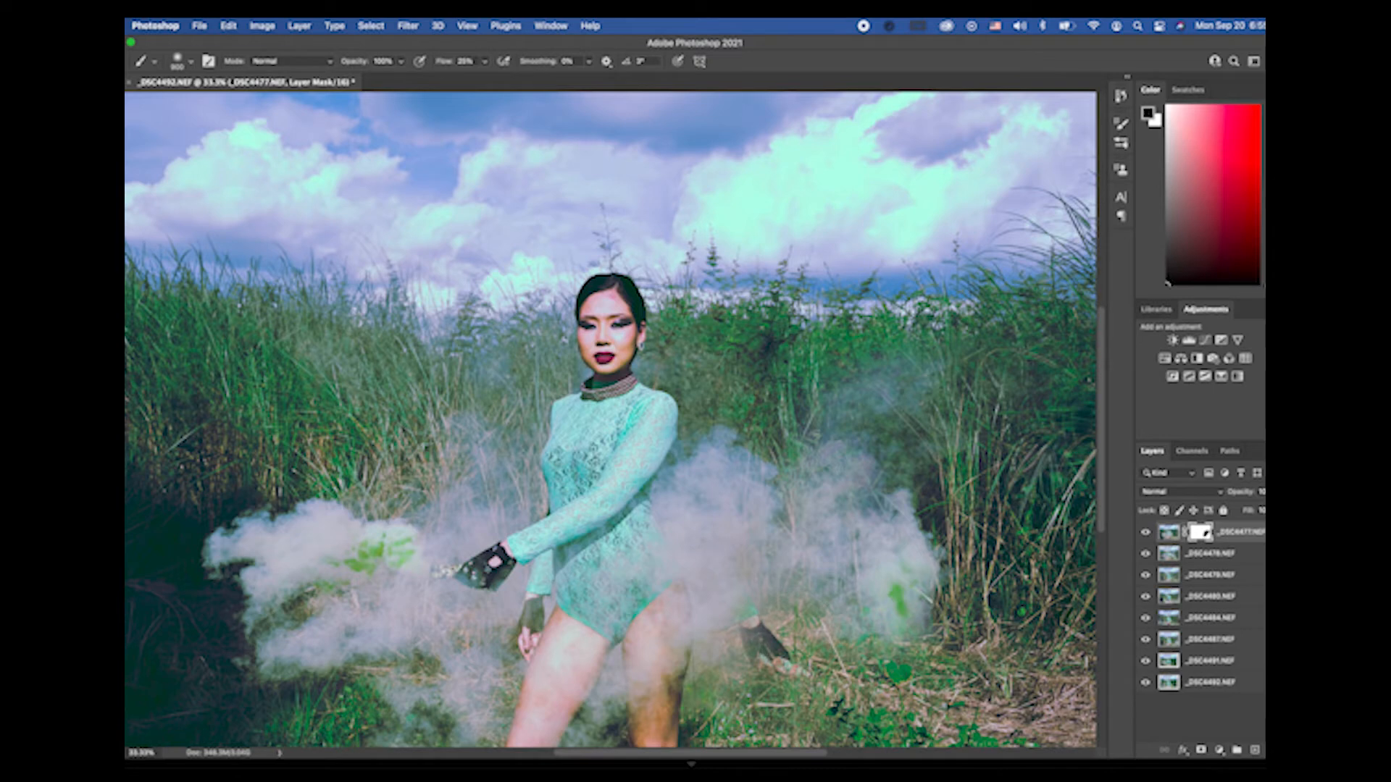
key(x)
drag(746, 624, 782, 655)
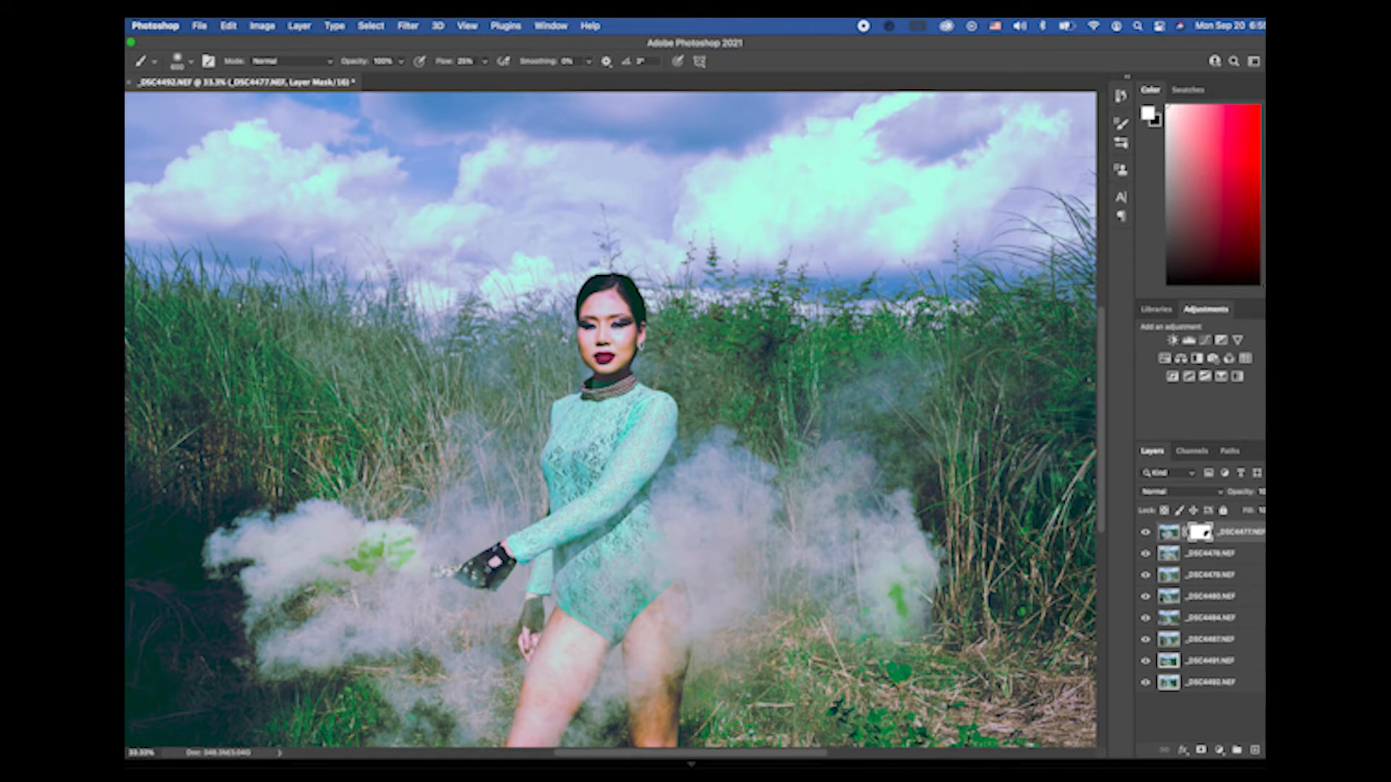
Step: Paint black on the _DSC4477.NEF mask over the grass beside the model's shoulder and the dark area left of her smoke bomb to reveal more smoke
key(x)
mouse_move(757, 435)
mouse_down()
mouse_move(853, 365)
mouse_move(943, 358)
mouse_move(946, 345)
mouse_move(883, 340)
mouse_move(745, 398)
mouse_up()
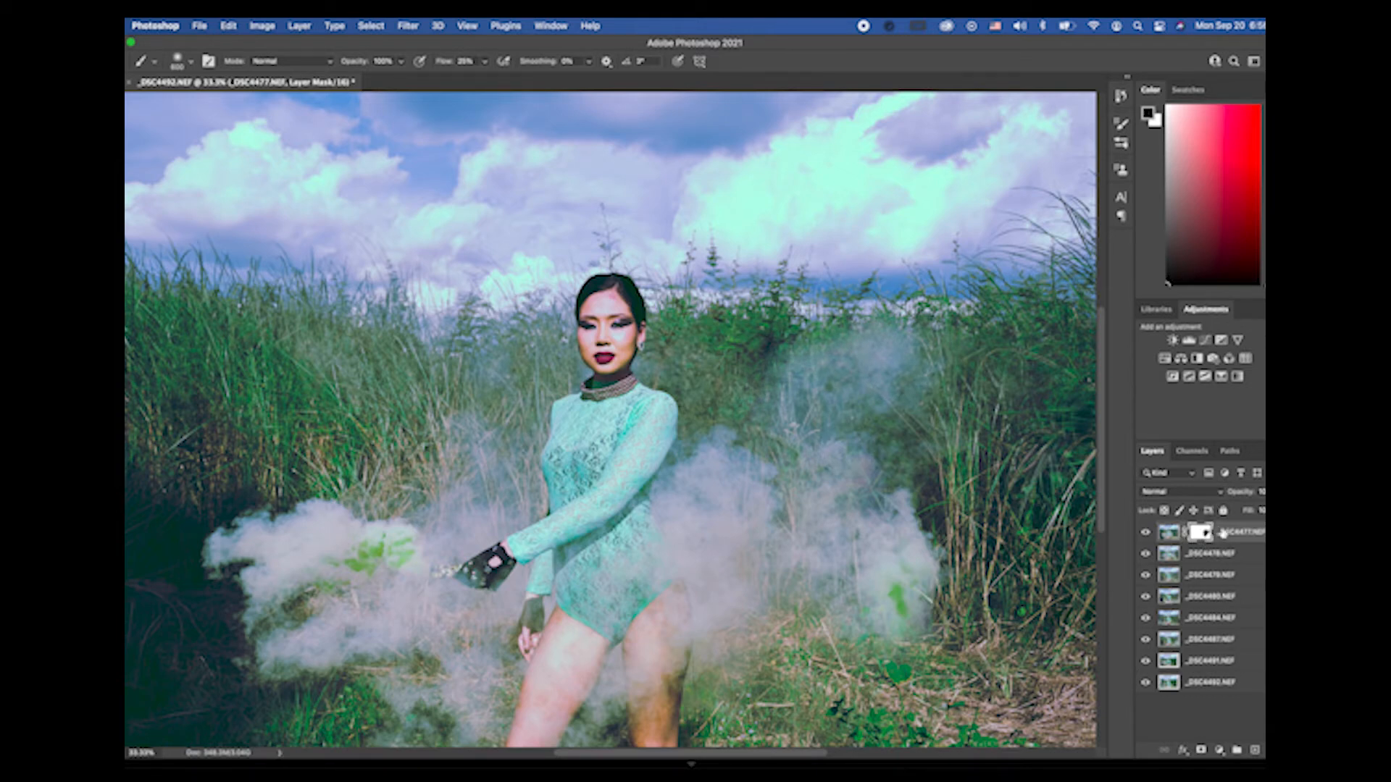
mouse_move(743, 373)
mouse_down()
mouse_move(772, 348)
mouse_move(743, 321)
mouse_move(706, 337)
mouse_up()
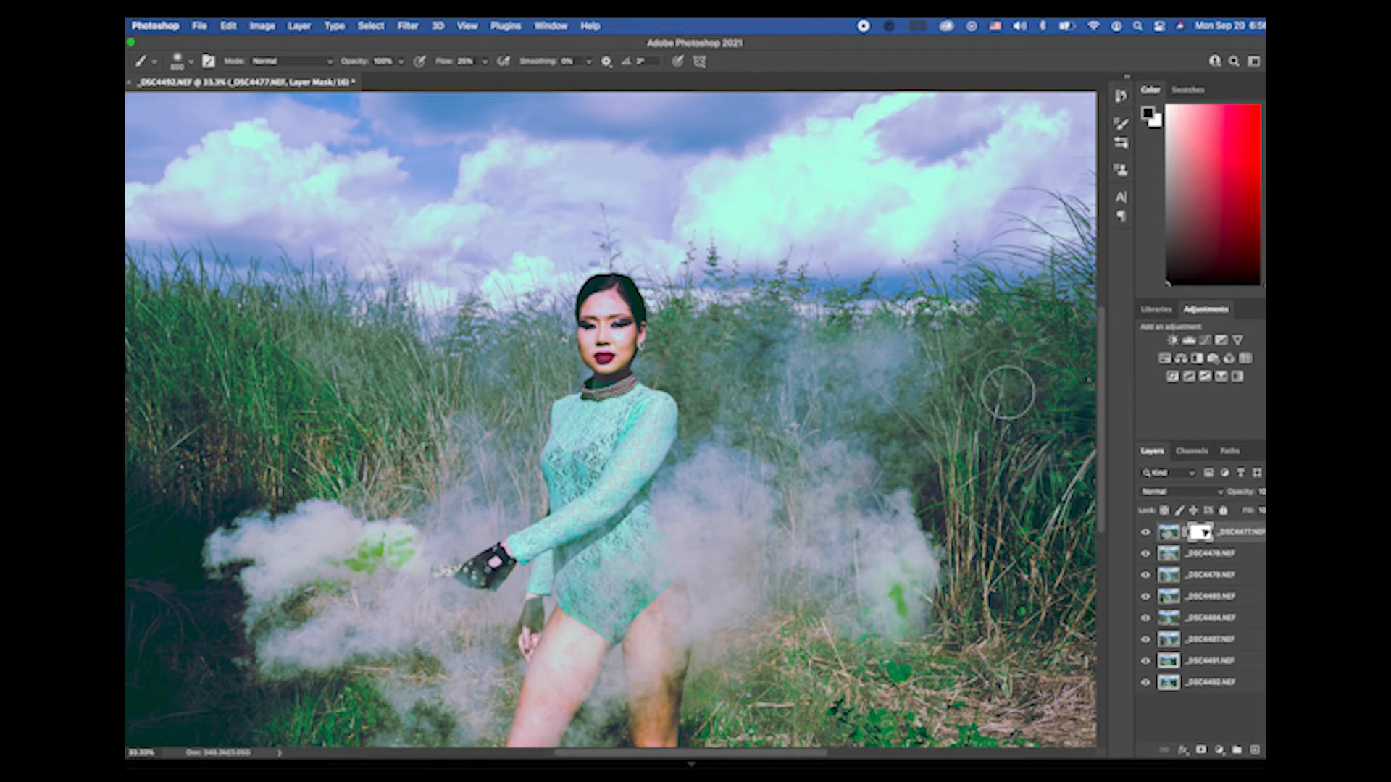
mouse_move(341, 460)
mouse_down()
mouse_move(348, 471)
mouse_move(340, 439)
mouse_move(442, 457)
mouse_move(398, 428)
mouse_up()
key(x)
key(x)
mouse_move(239, 482)
mouse_down()
mouse_move(217, 492)
mouse_move(170, 449)
mouse_move(166, 580)
mouse_move(145, 601)
mouse_move(138, 543)
mouse_move(225, 638)
mouse_move(142, 641)
mouse_move(204, 683)
mouse_move(210, 724)
mouse_move(229, 660)
mouse_move(210, 710)
mouse_move(231, 698)
mouse_move(214, 630)
mouse_move(228, 612)
mouse_up()
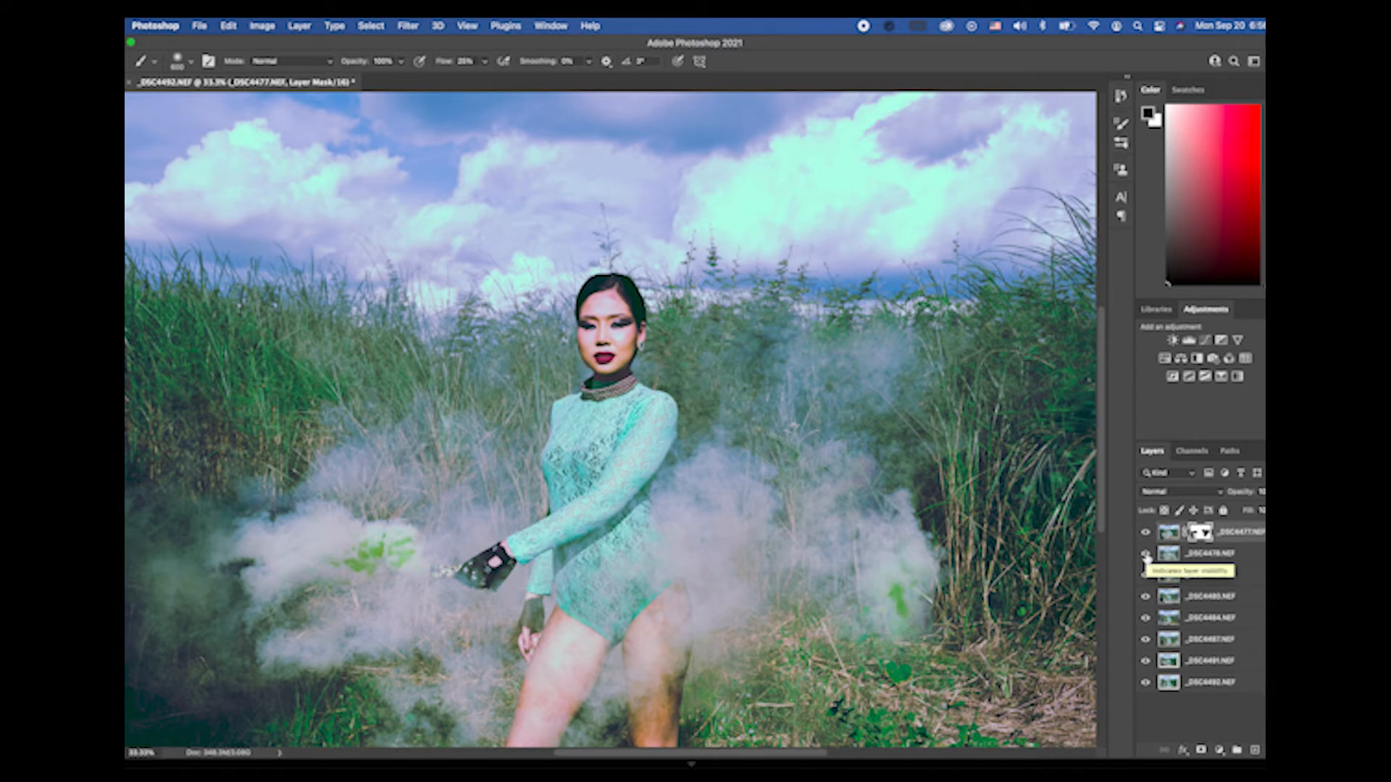
Step: Select layer _DSC4478.NEF and toggle the visibility of the top two layers to compare the smoke in the frames beneath
click(1202, 554)
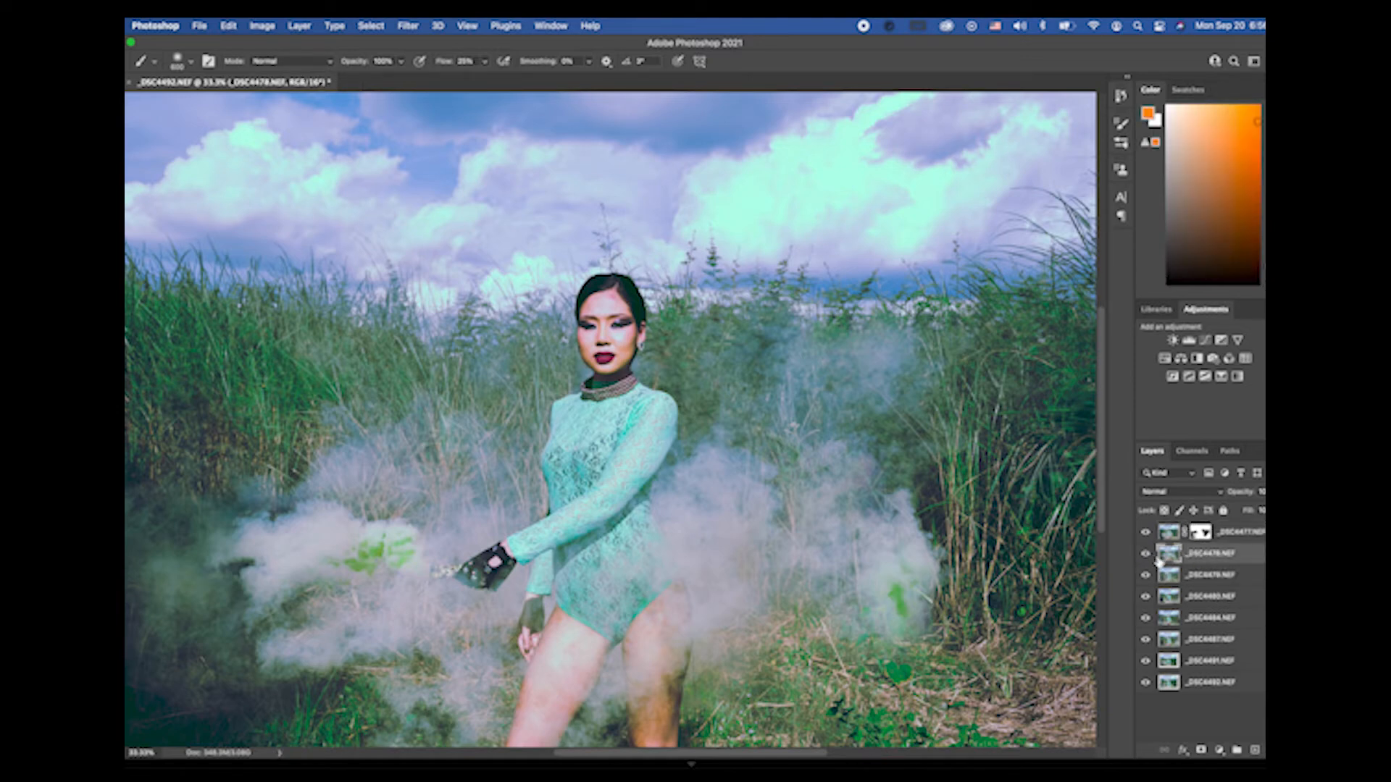
click(1145, 534)
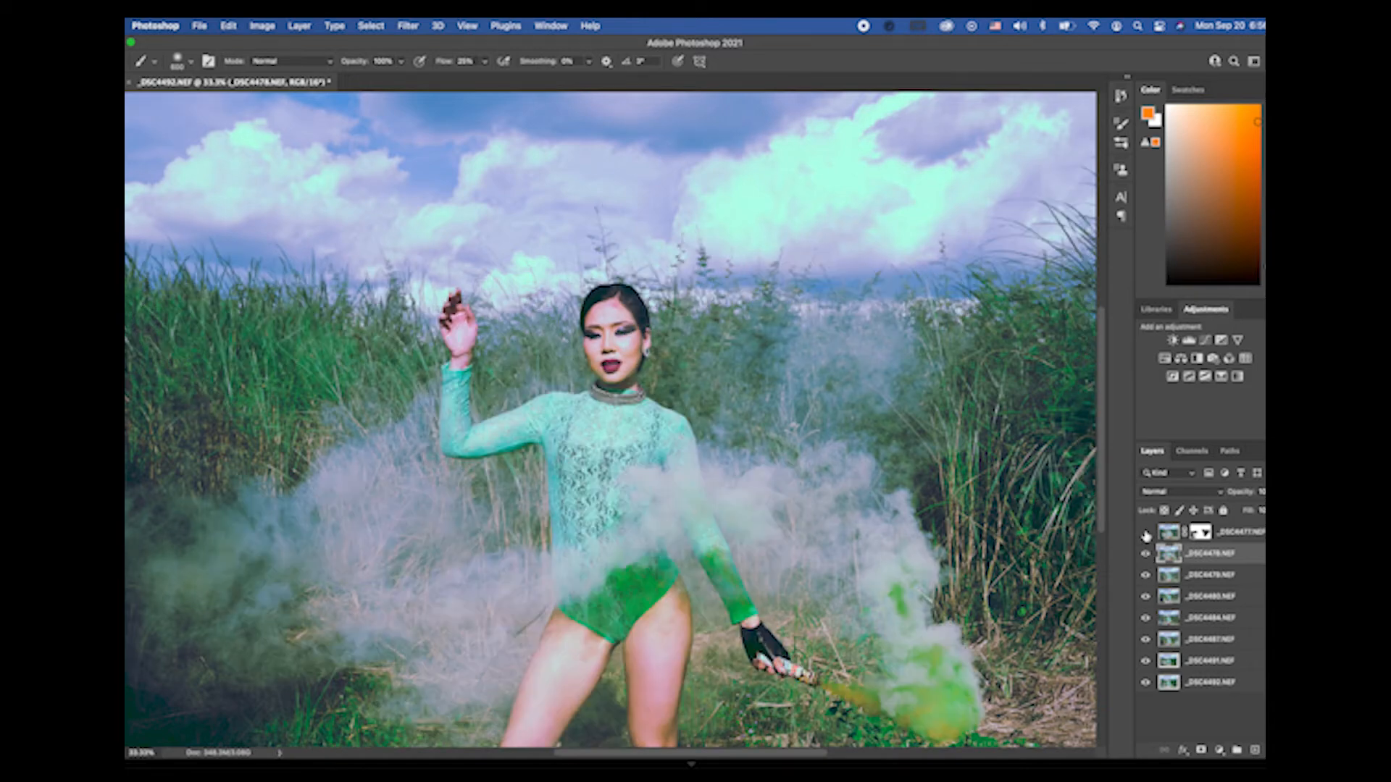
click(1146, 534)
click(1146, 535)
click(1146, 534)
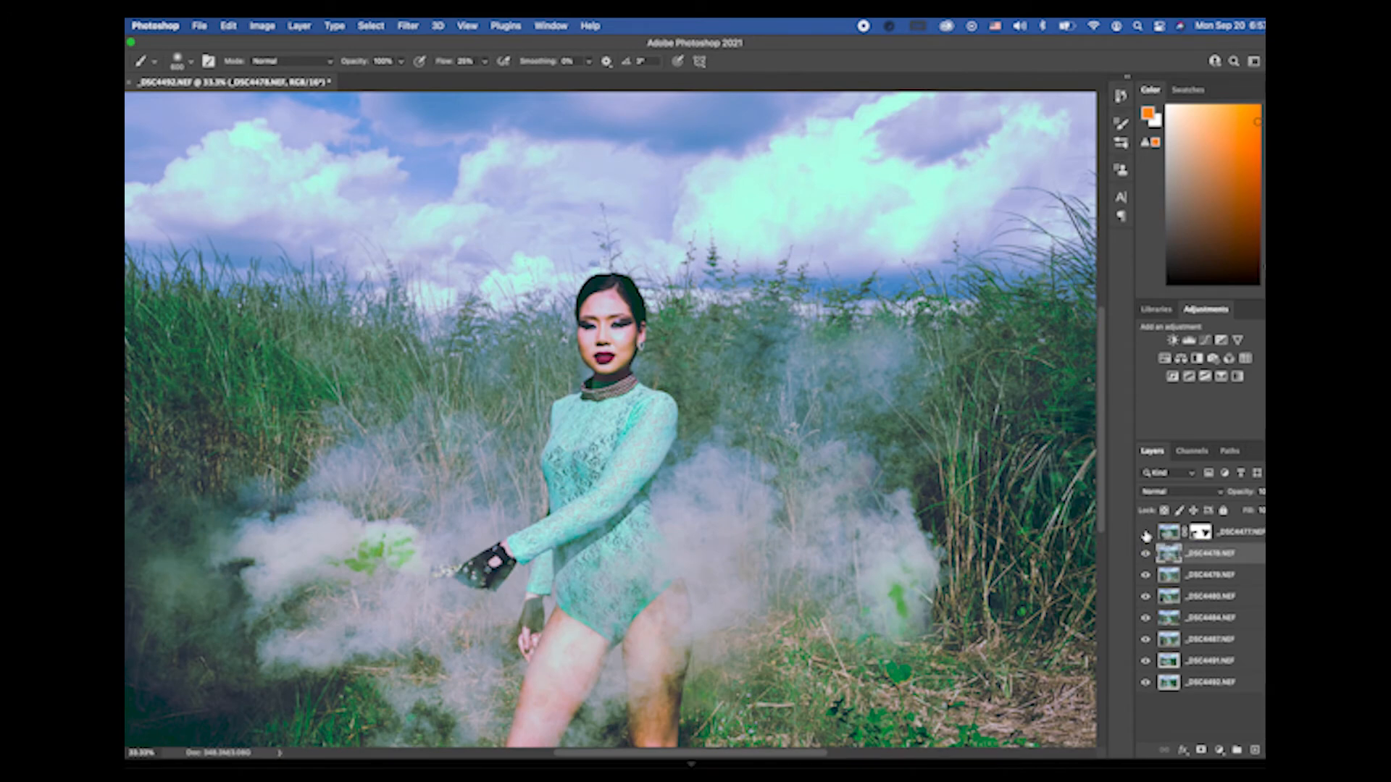
click(1146, 534)
click(1146, 555)
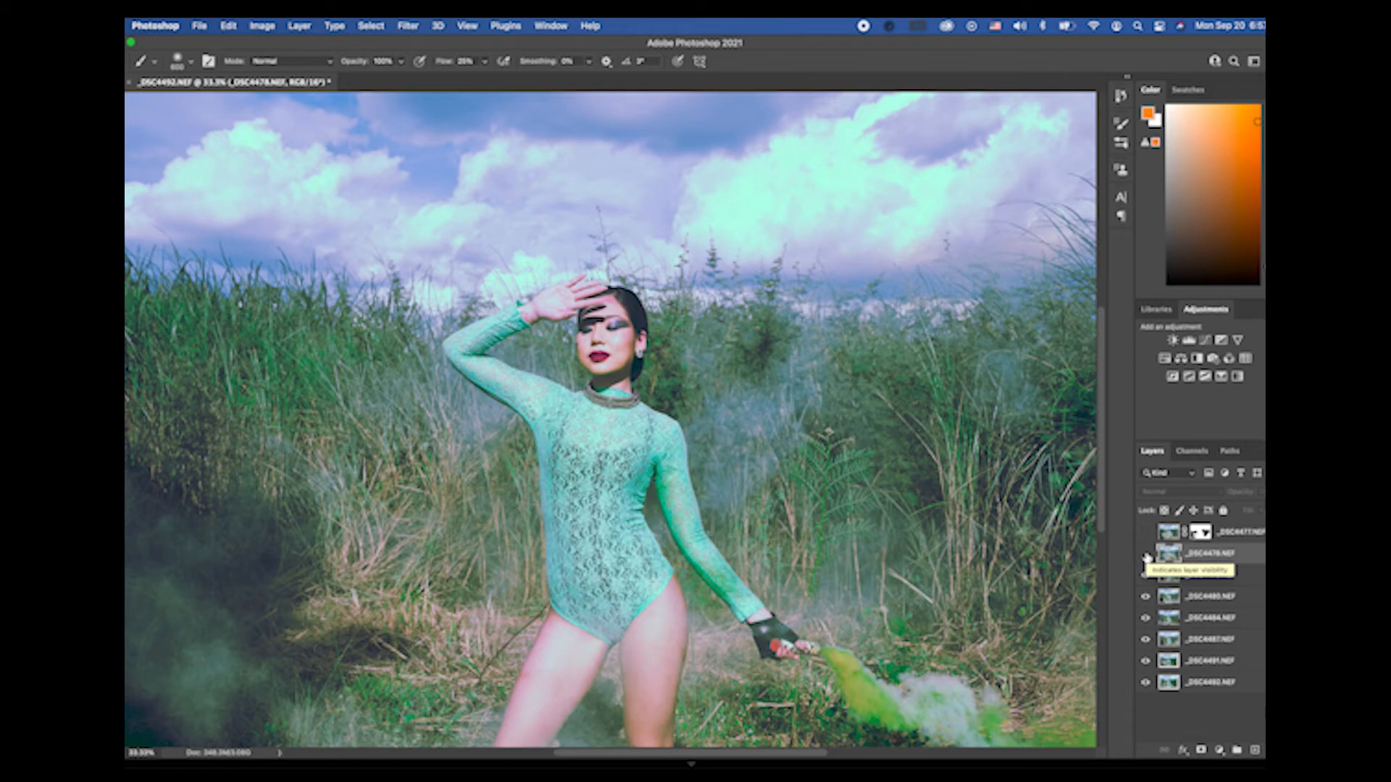
click(1145, 555)
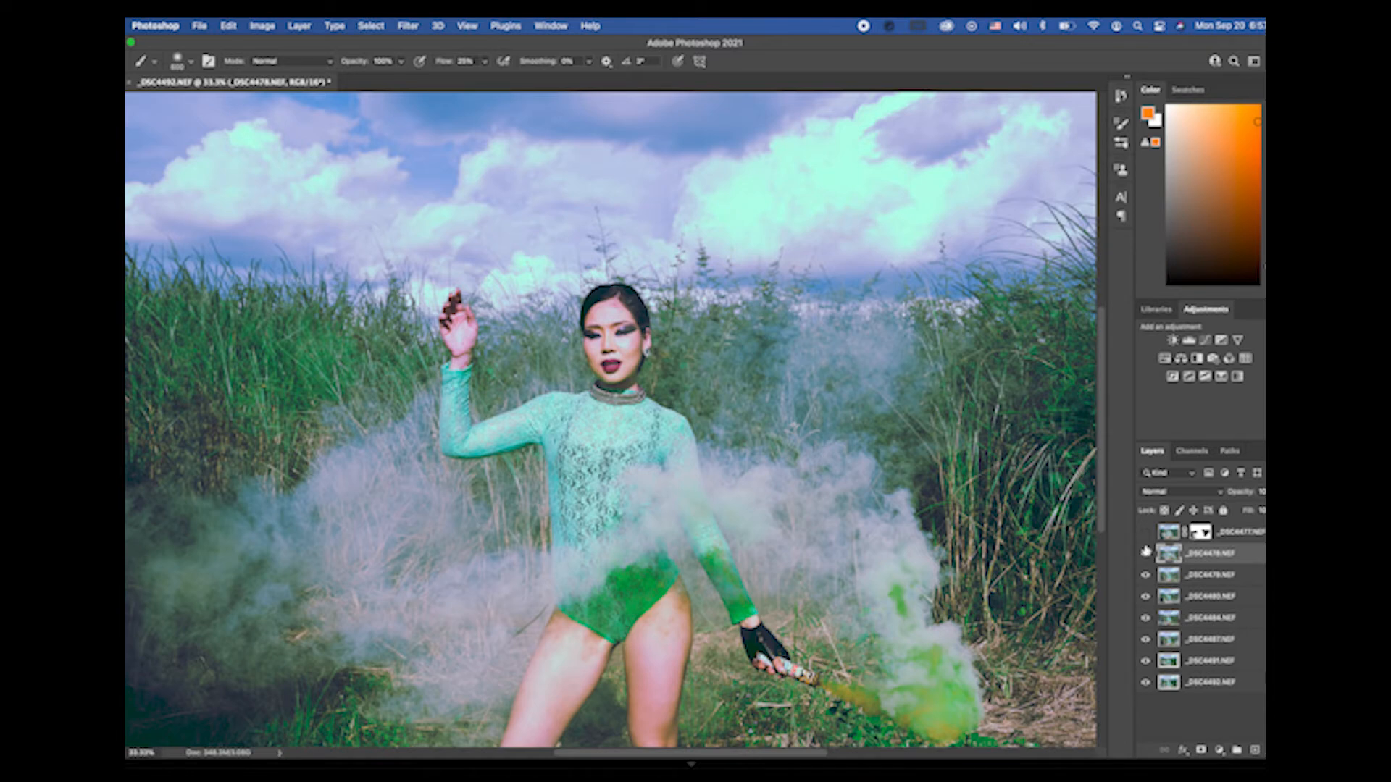
click(1145, 535)
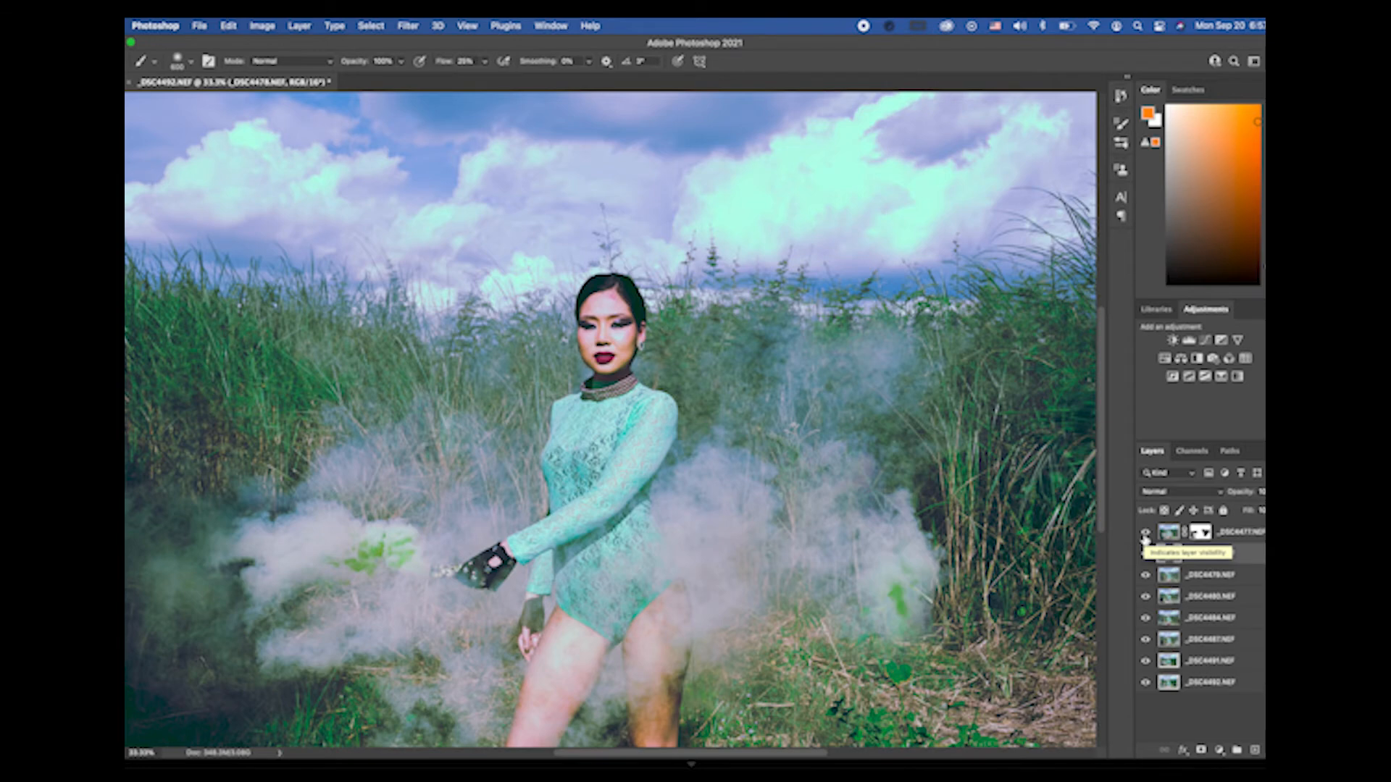
Step: Hide the top two layers, delete layer _DSC4479.NEF, and show the top two layers again
click(1144, 534)
click(1144, 552)
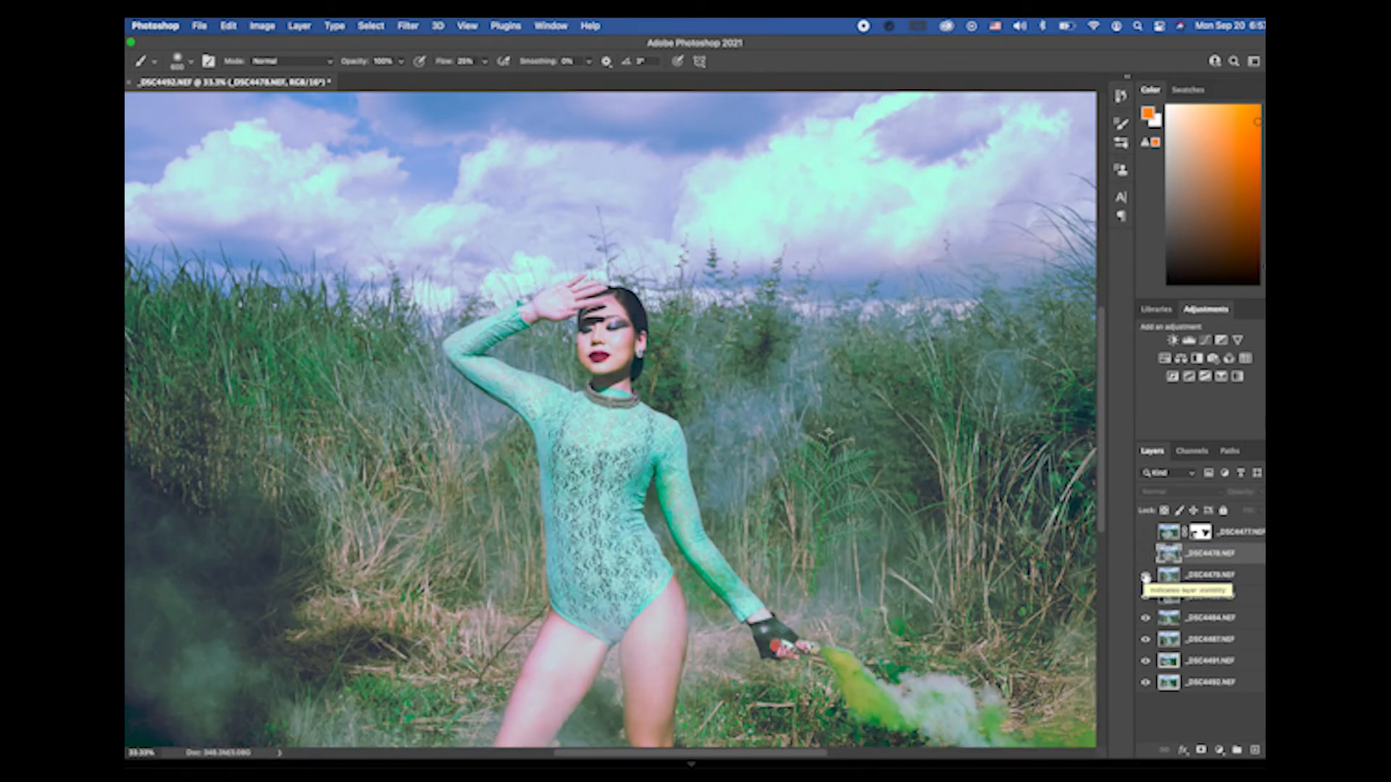
drag(1222, 582, 1256, 751)
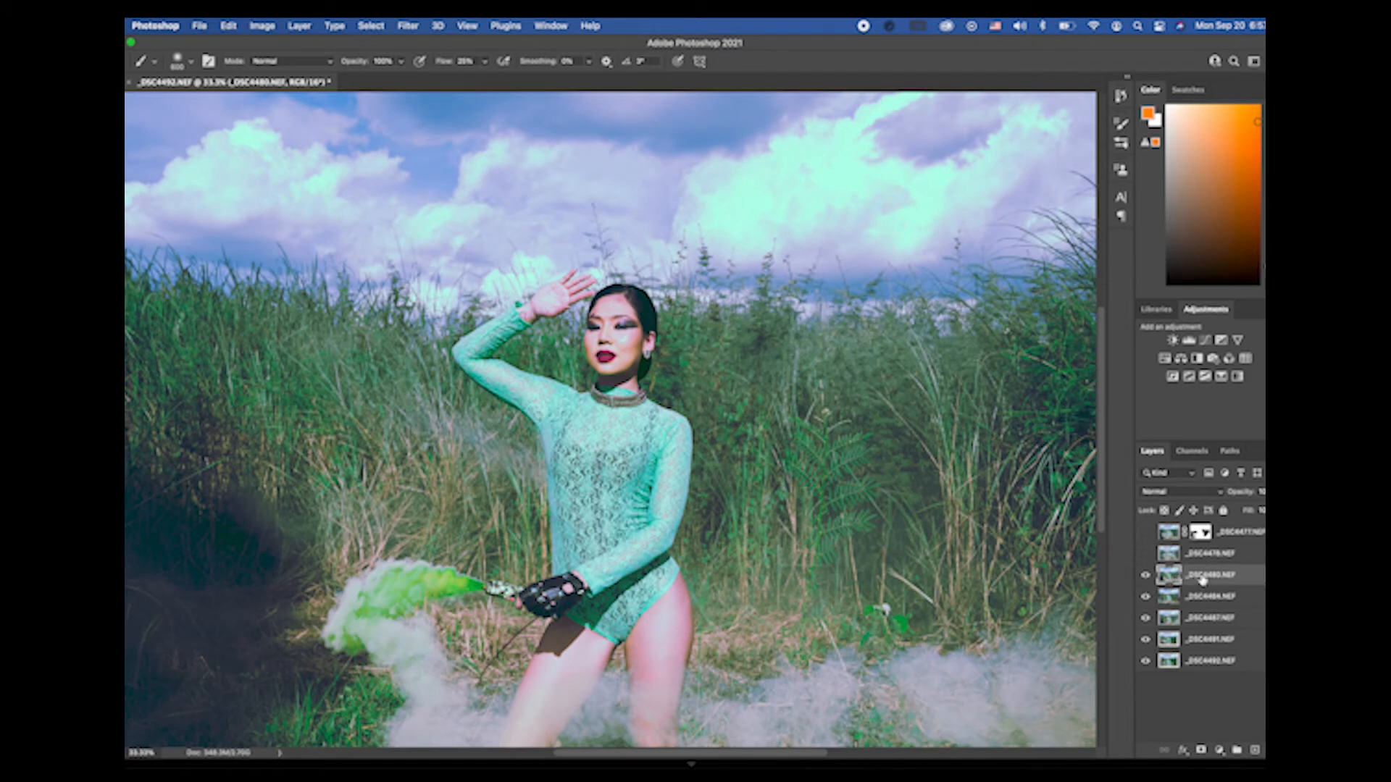
click(1146, 554)
click(1146, 533)
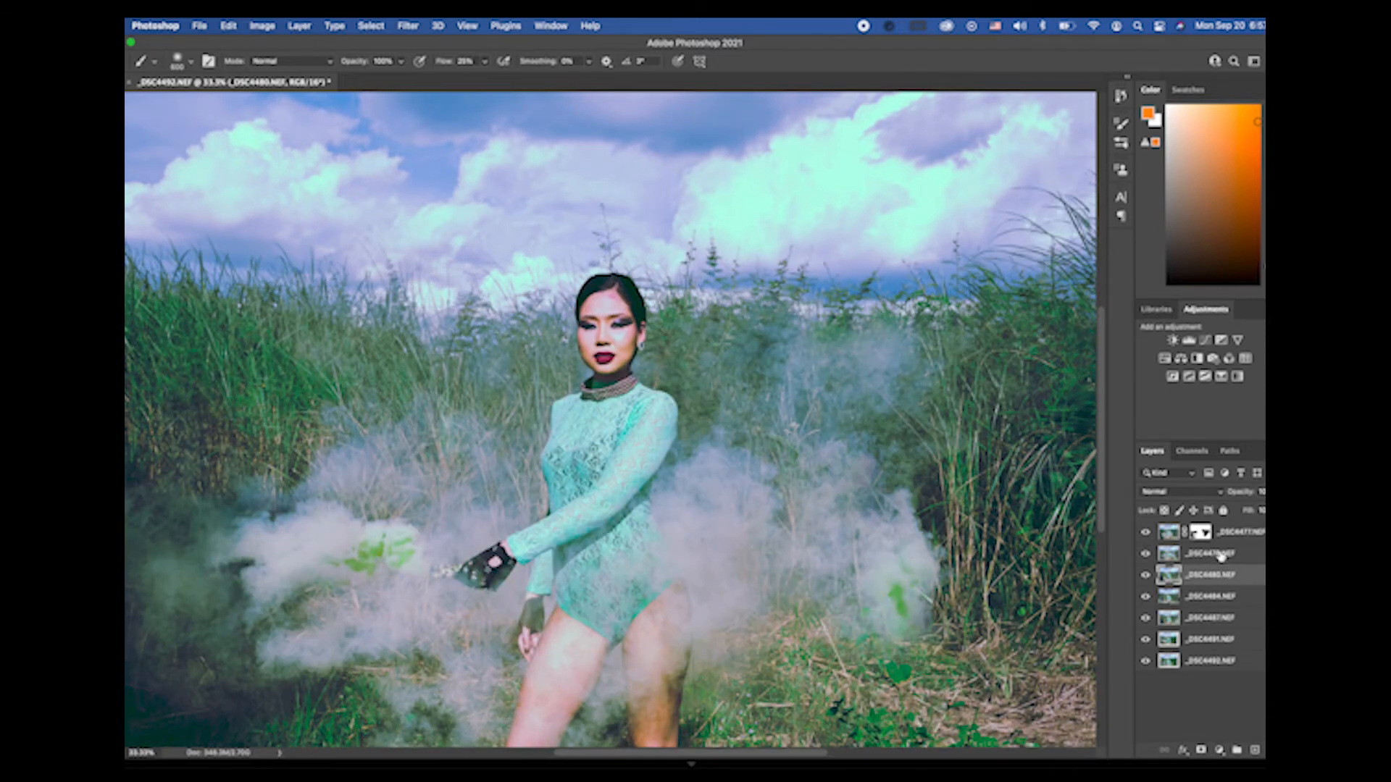
Step: Paint black on the _DSC4477.NEF mask over the ground in the image's lower right to reveal the smoke beneath
click(1221, 555)
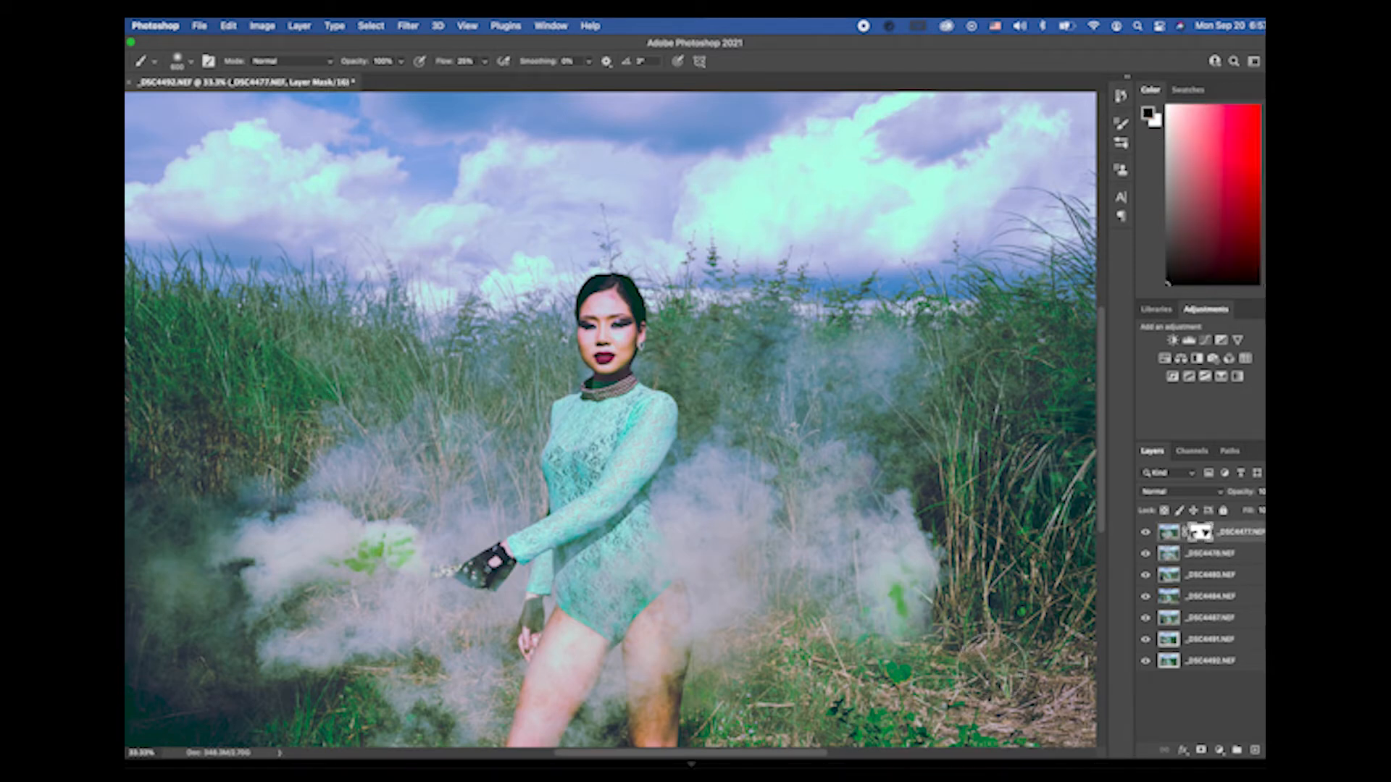
mouse_move(1000, 666)
mouse_down()
mouse_move(833, 699)
mouse_move(922, 726)
mouse_move(975, 691)
mouse_up()
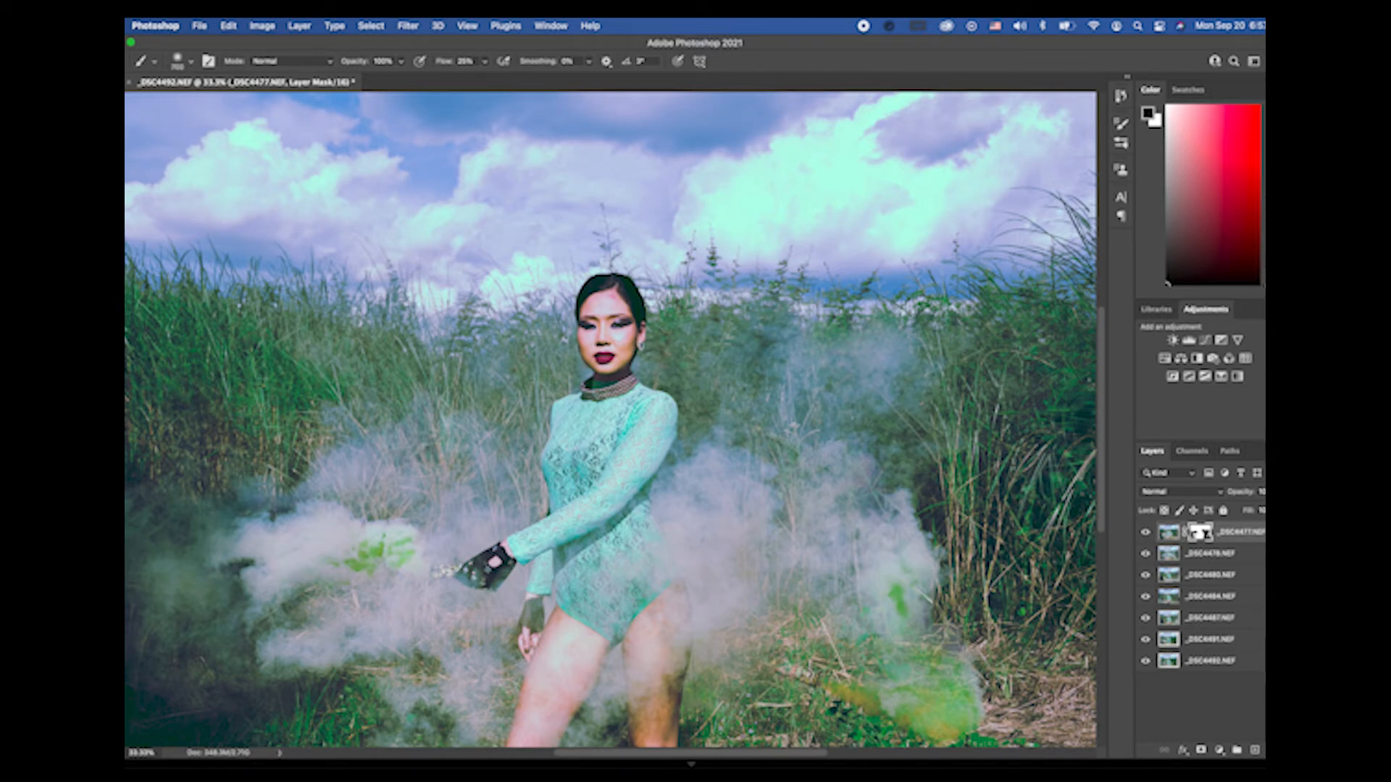
key(x)
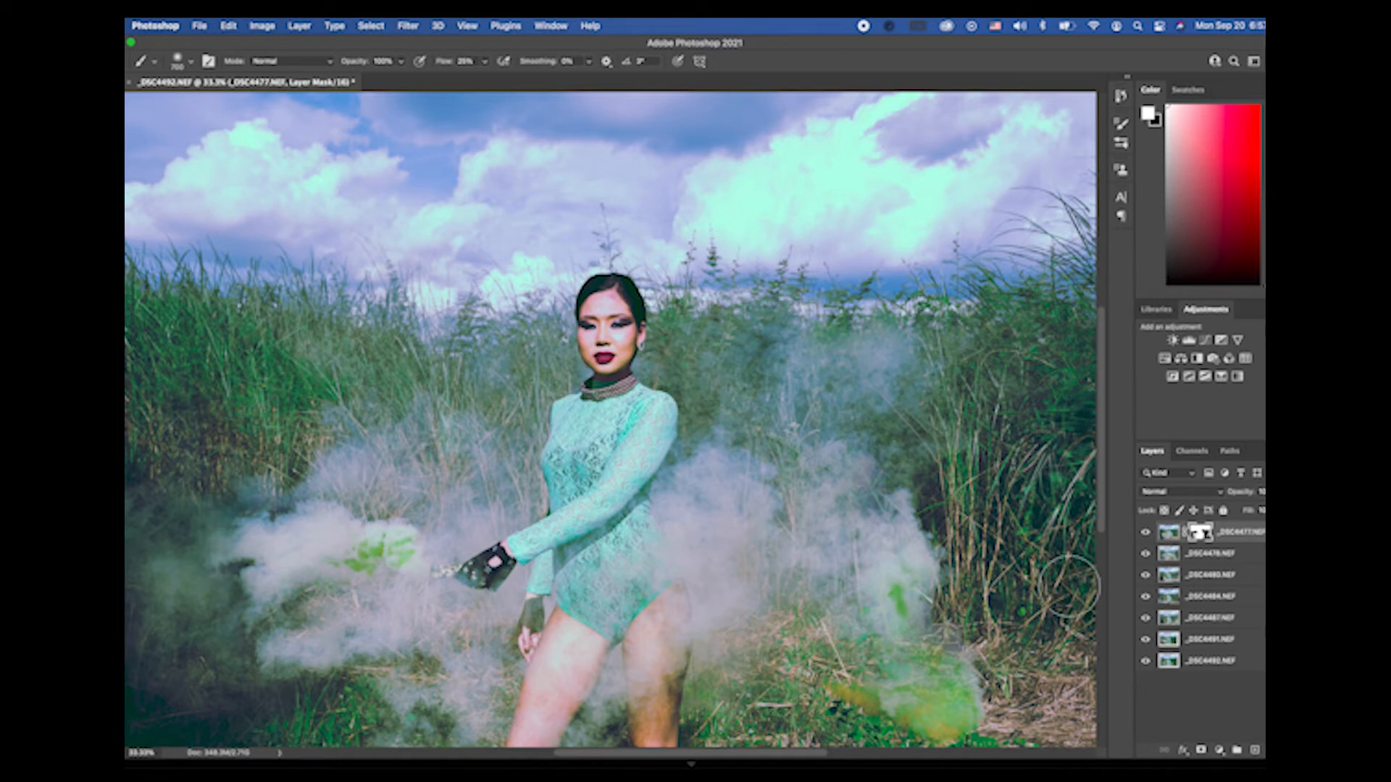
Step: Add a layer mask to _DSC4478.NEF and paint black over the lower-right ground to bring in the low smoke from _DSC4480.NEF
click(1202, 554)
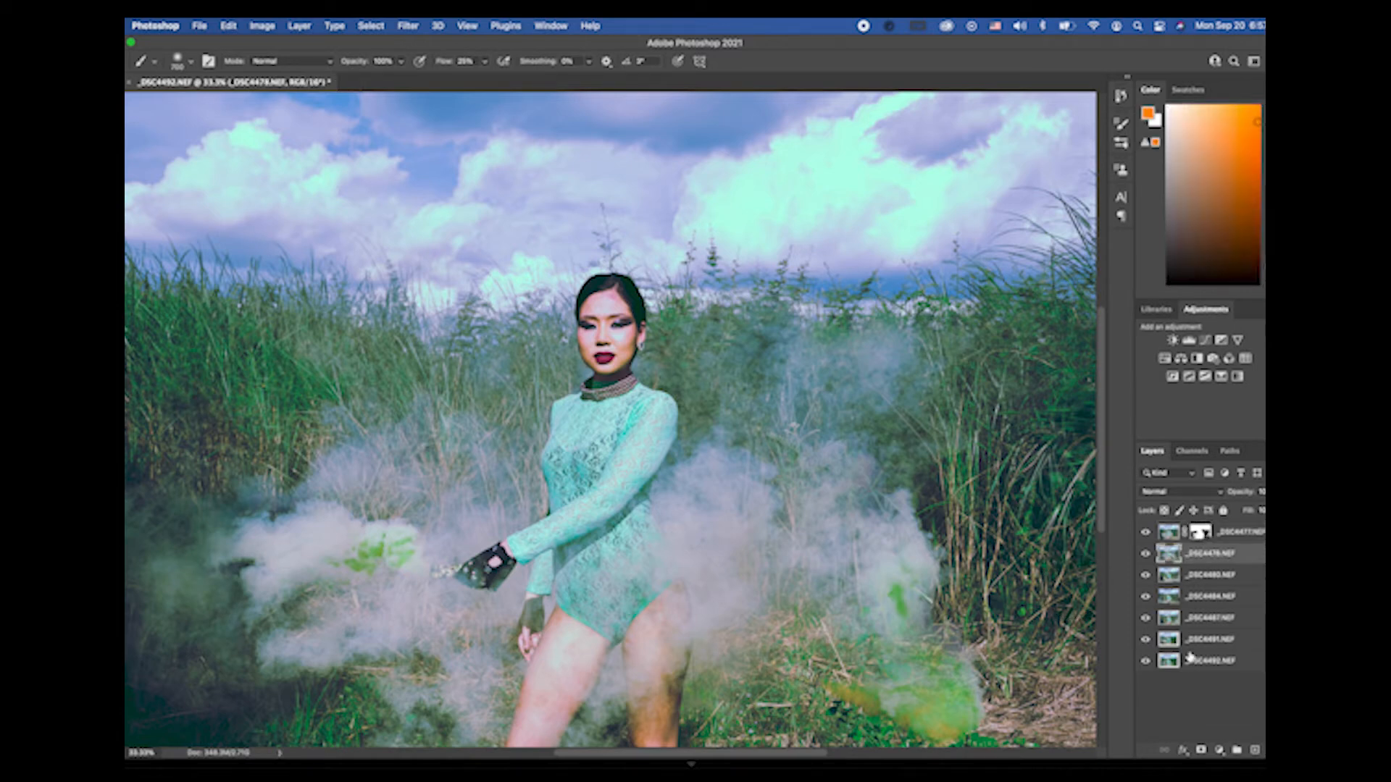
click(1201, 750)
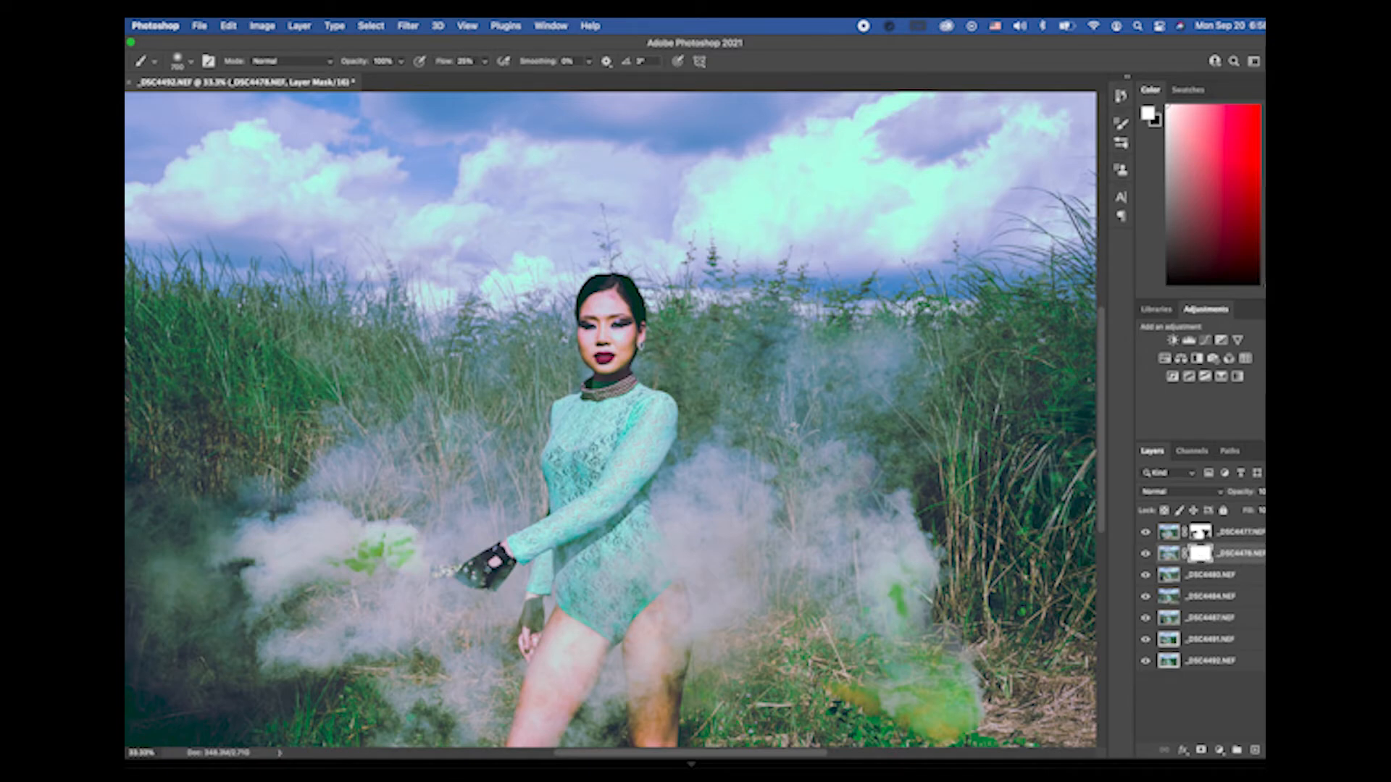
key(x)
mouse_move(775, 692)
mouse_down()
mouse_move(797, 695)
mouse_move(805, 720)
mouse_move(898, 725)
mouse_move(847, 710)
mouse_up()
mouse_move(746, 714)
mouse_down()
mouse_move(768, 728)
mouse_move(735, 739)
mouse_up()
mouse_move(852, 623)
mouse_down()
mouse_move(998, 667)
mouse_move(1033, 705)
mouse_move(968, 754)
mouse_move(1062, 721)
mouse_move(1007, 572)
mouse_up()
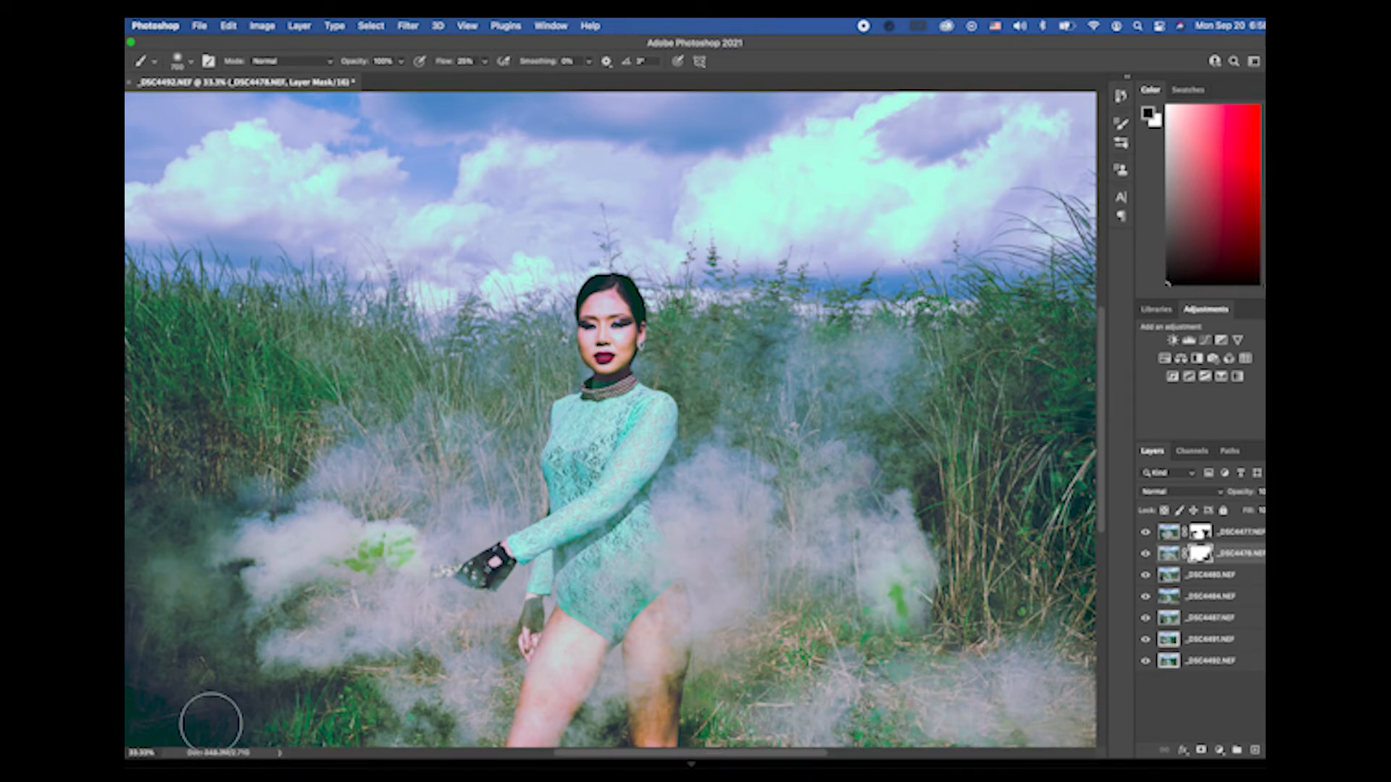
key(x)
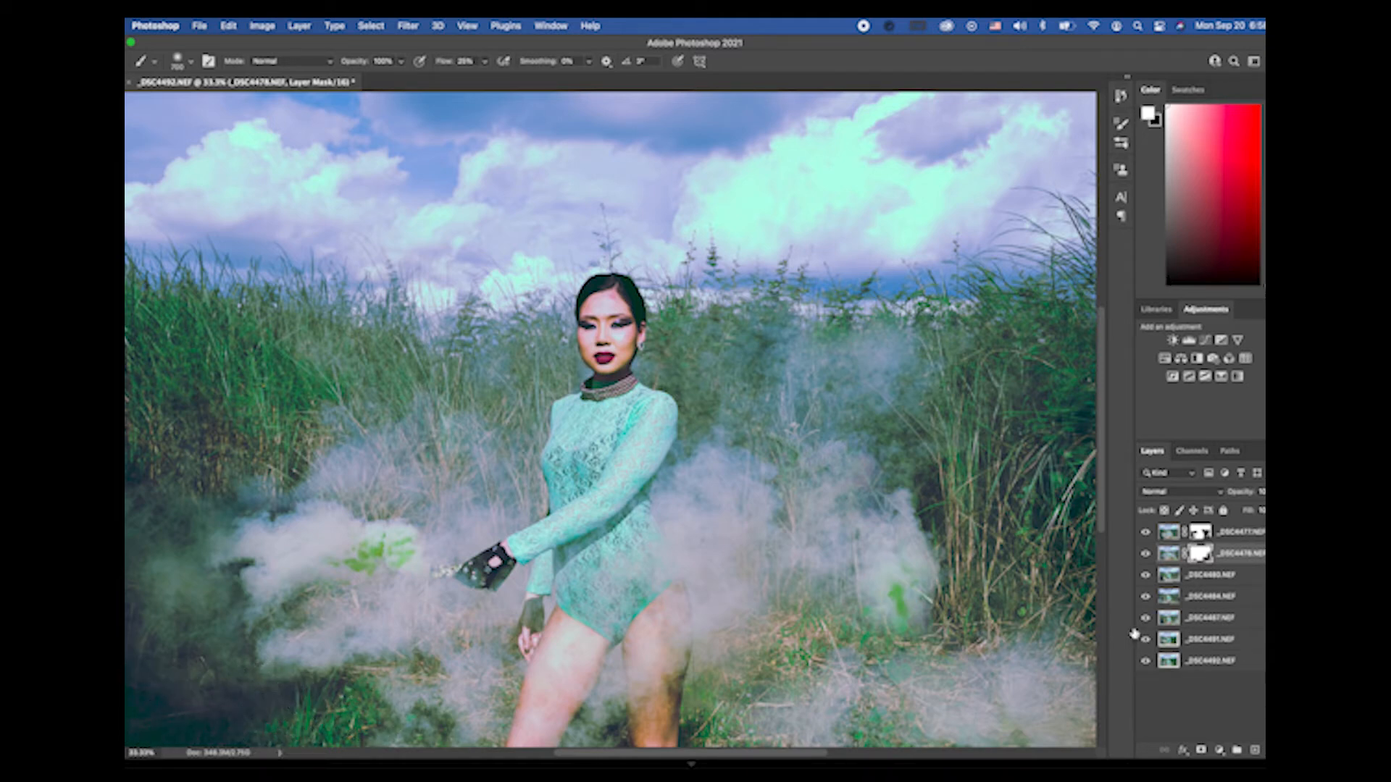
Step: Hide the top two layers, toggle _DSC4480.NEF to compare its smoke with _DSC4484.NEF, and select _DSC4480.NEF
click(1146, 533)
click(1145, 554)
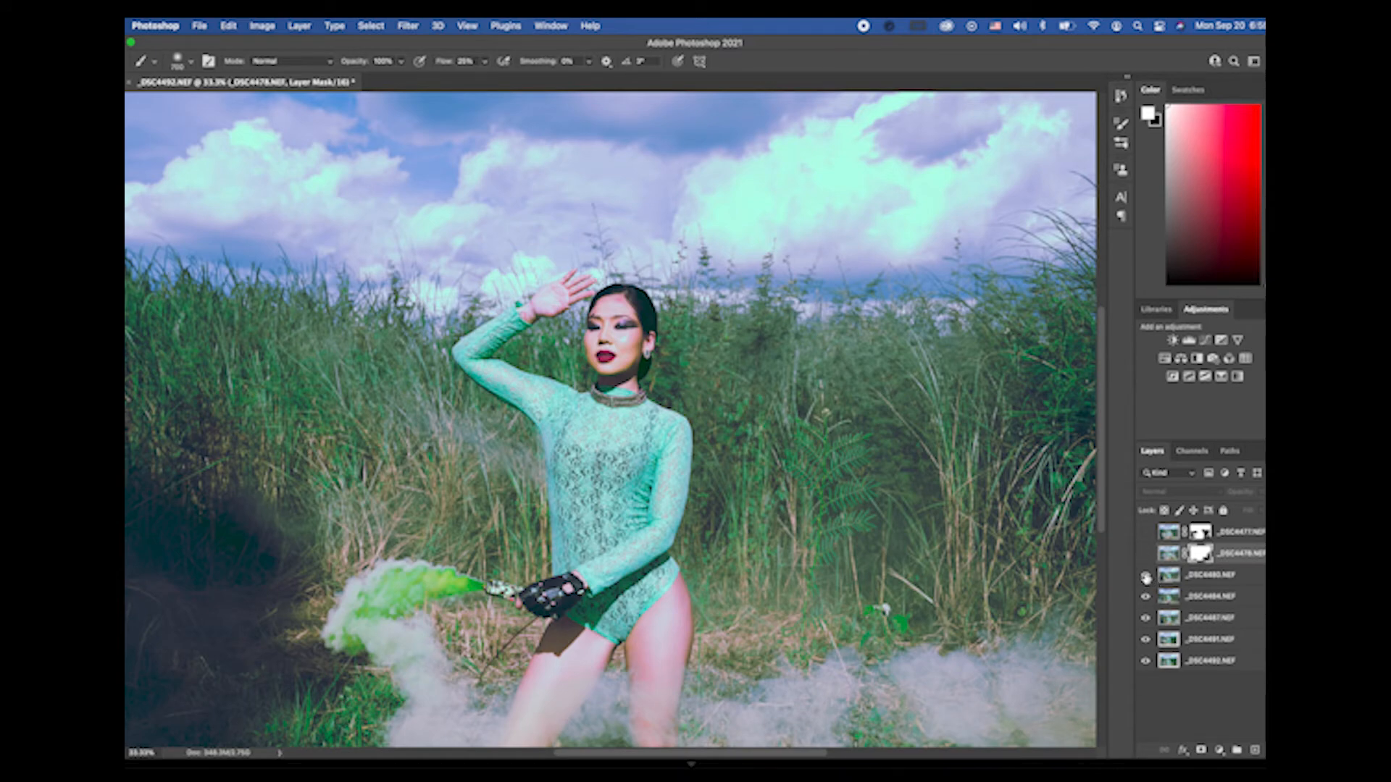
click(1145, 576)
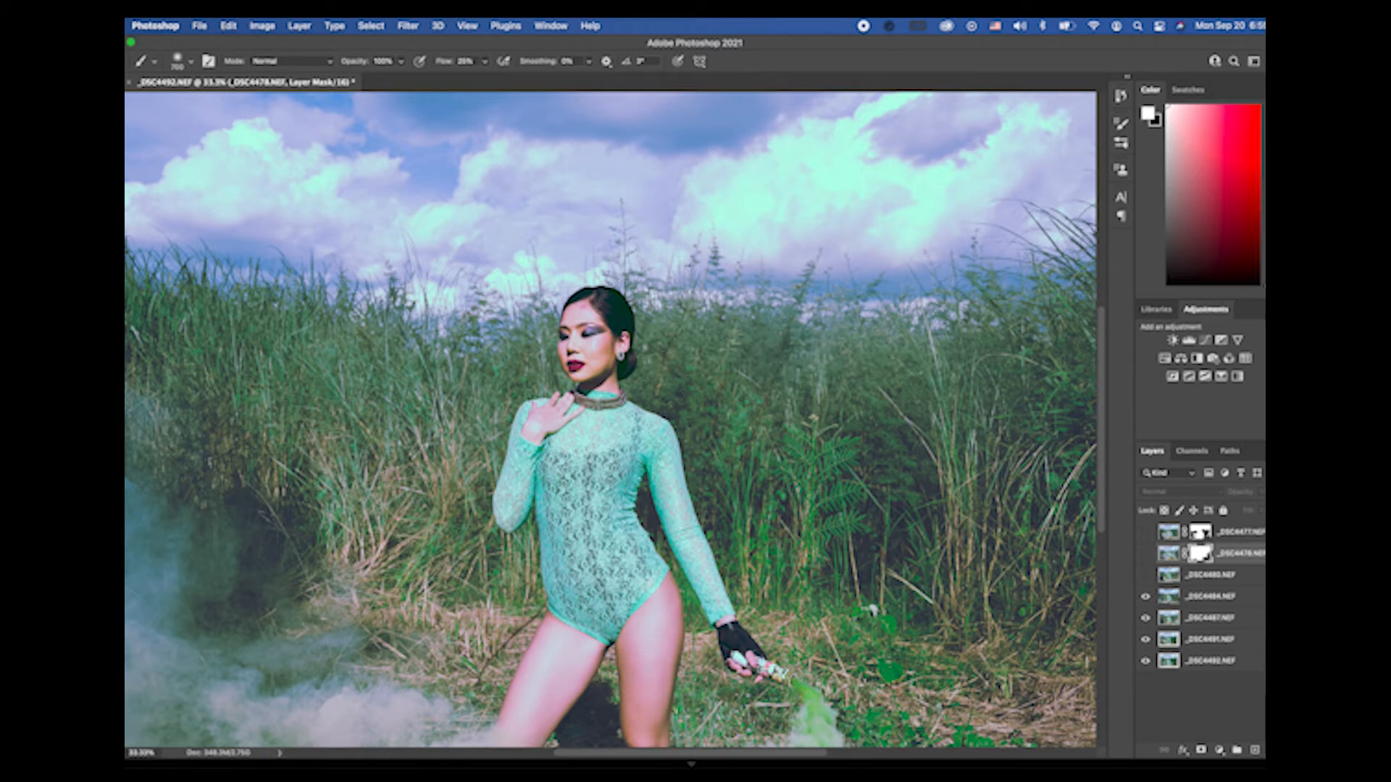
click(1145, 576)
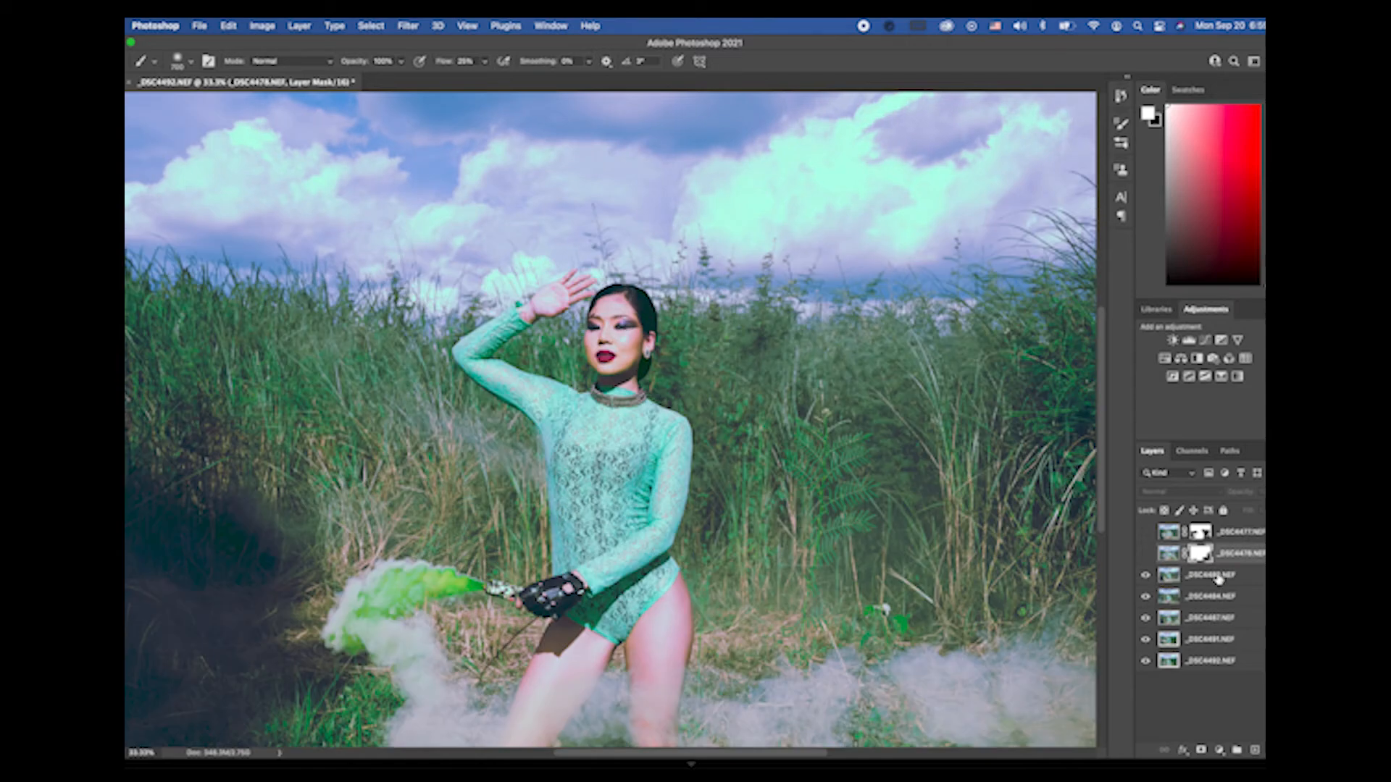
click(1220, 578)
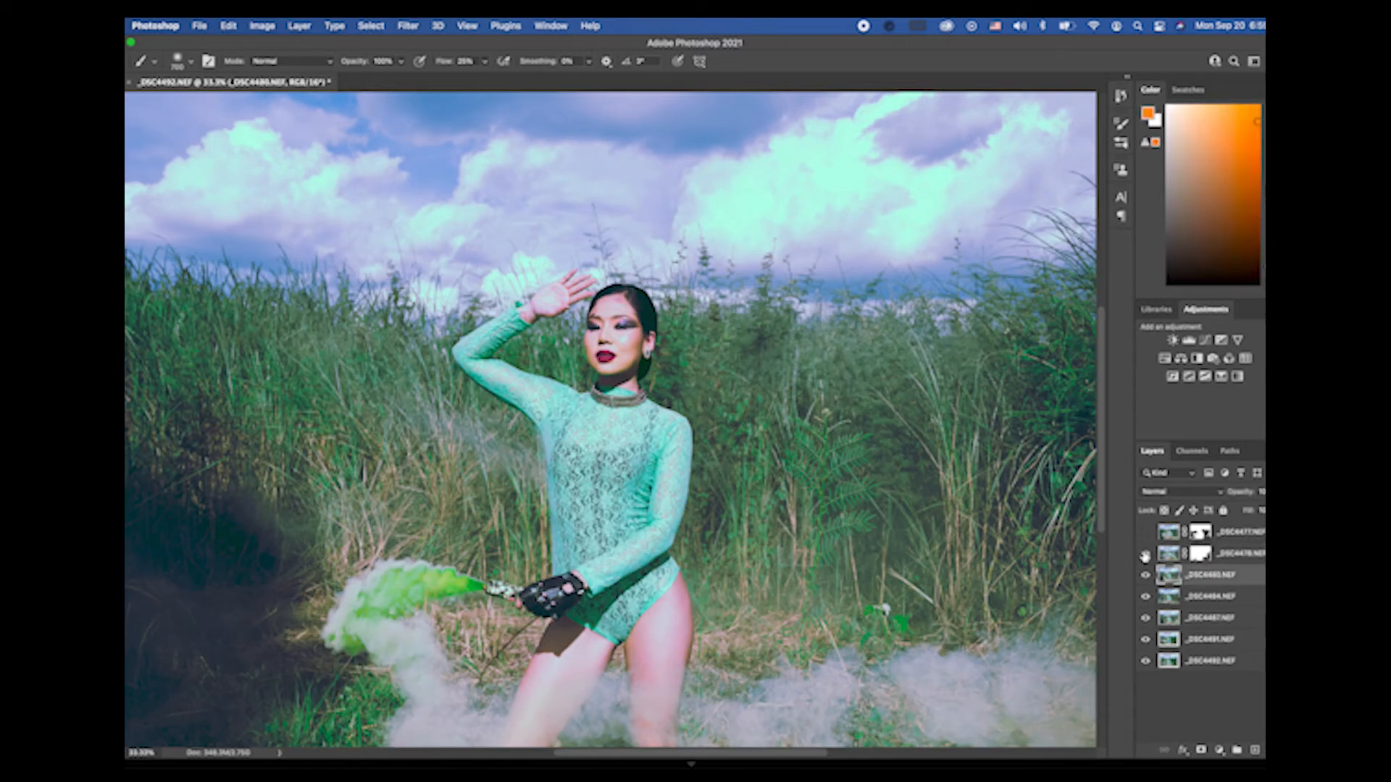
Step: Show _DSC4478.NEF and paint black on its mask across the lower-left ground with the brush size raised to 1000
click(1145, 554)
click(1200, 554)
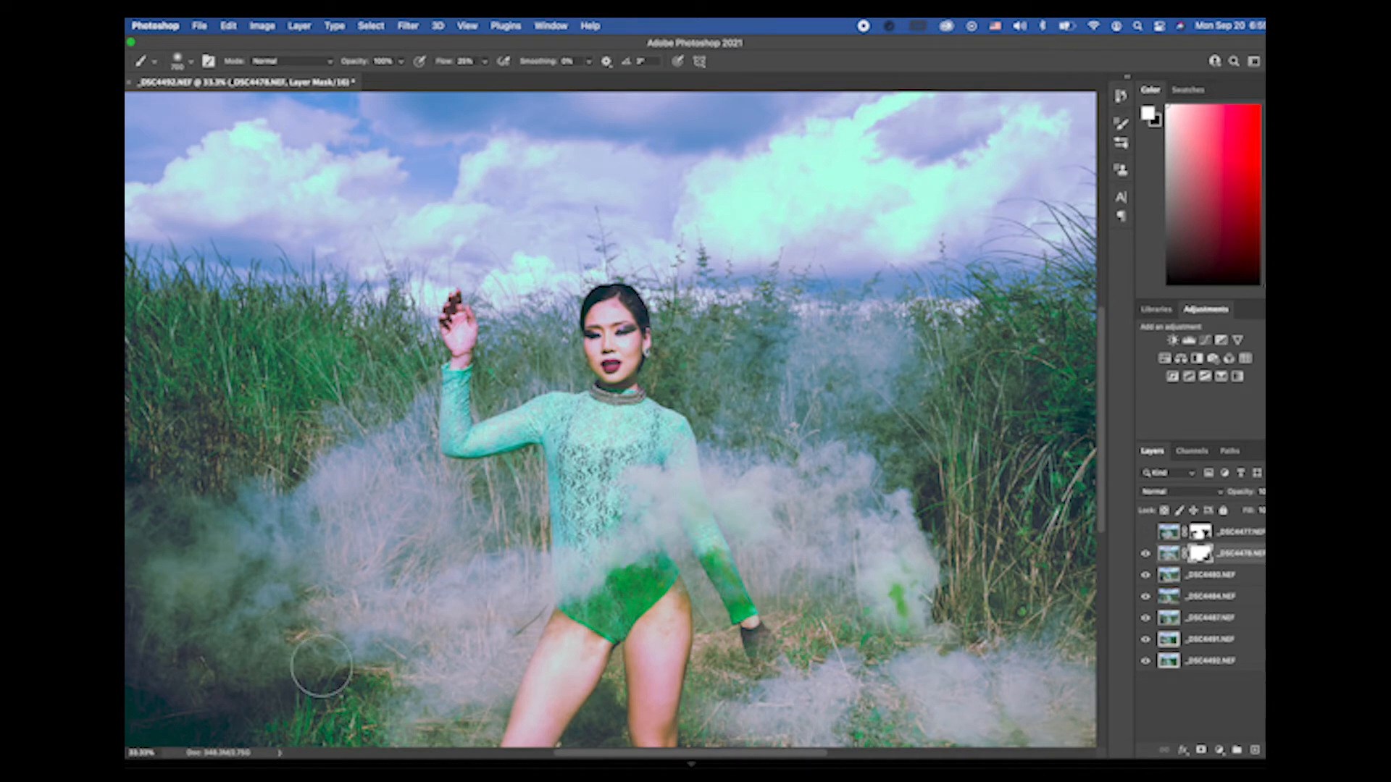
key(bracketright)
key(bracketright)
key(bracketright)
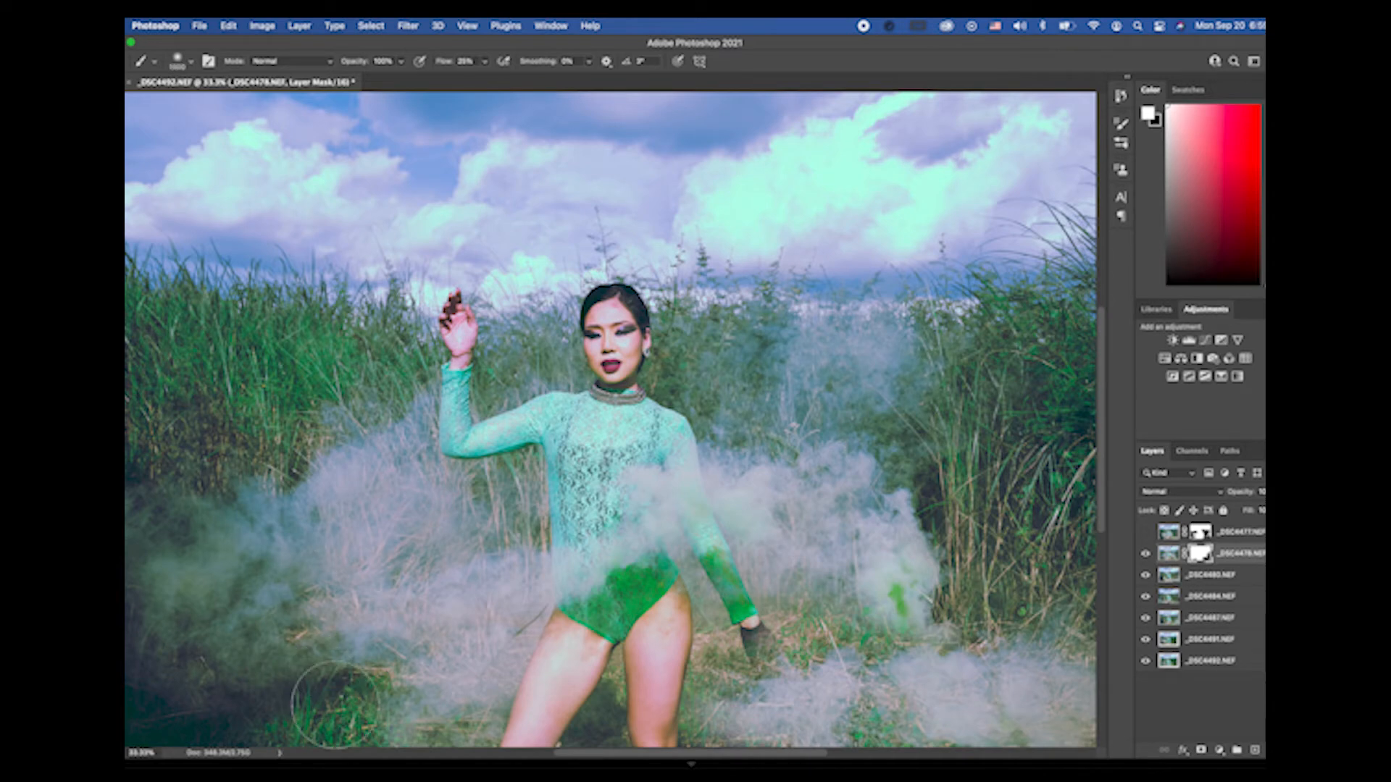
key(x)
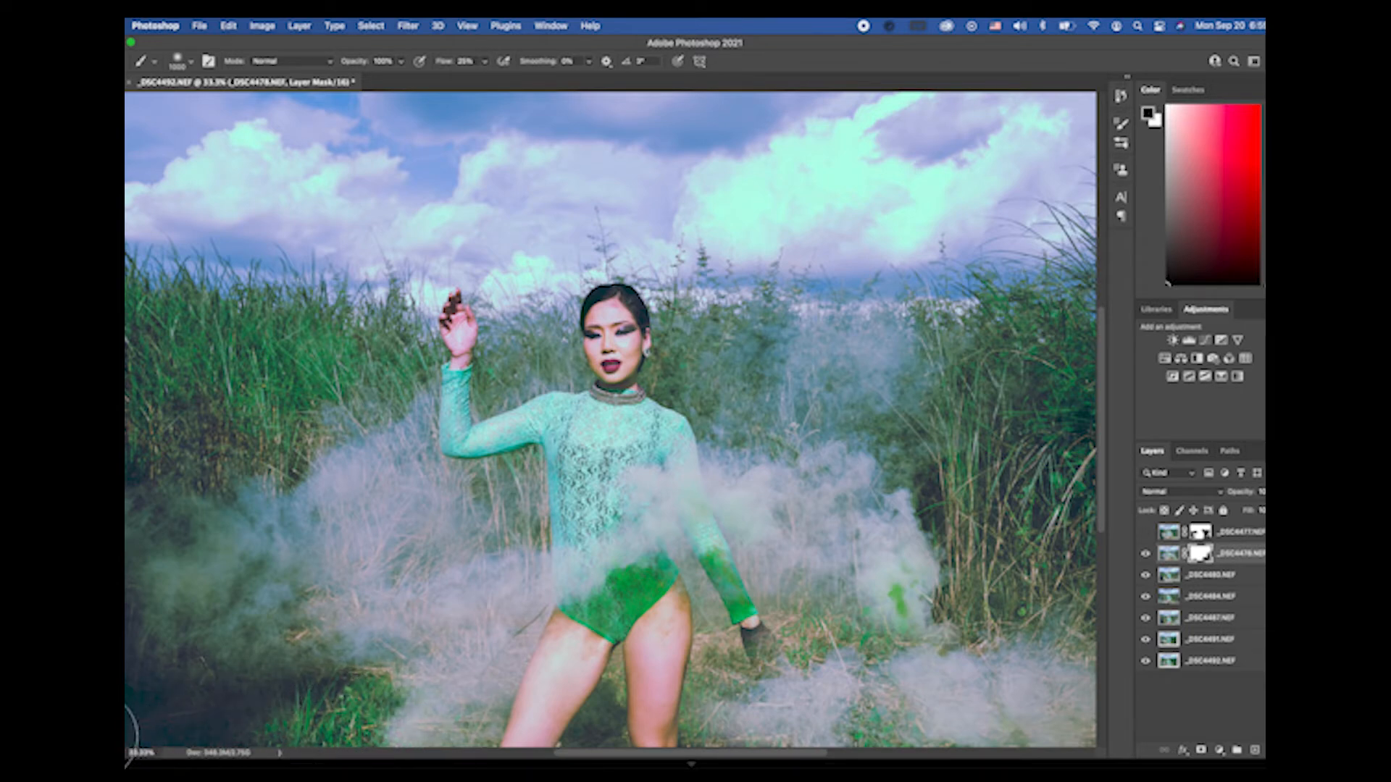
mouse_move(375, 715)
mouse_down()
mouse_move(124, 662)
mouse_move(341, 720)
mouse_move(192, 708)
mouse_up()
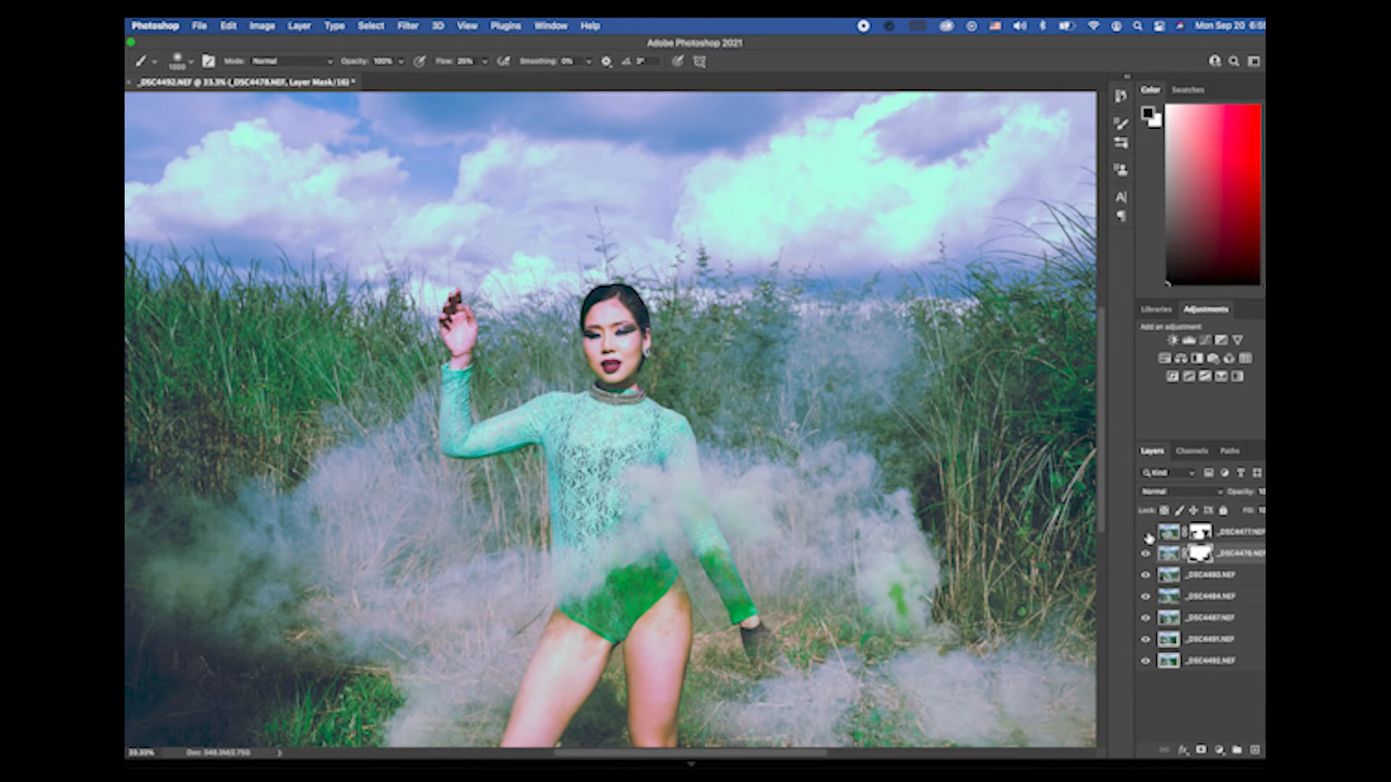
Step: Show _DSC4477.NEF, mask _DSC4480.NEF, paint black over the lower-left ground to reveal smoke from _DSC4484.NEF, and reduce the brush size to 800
click(1206, 575)
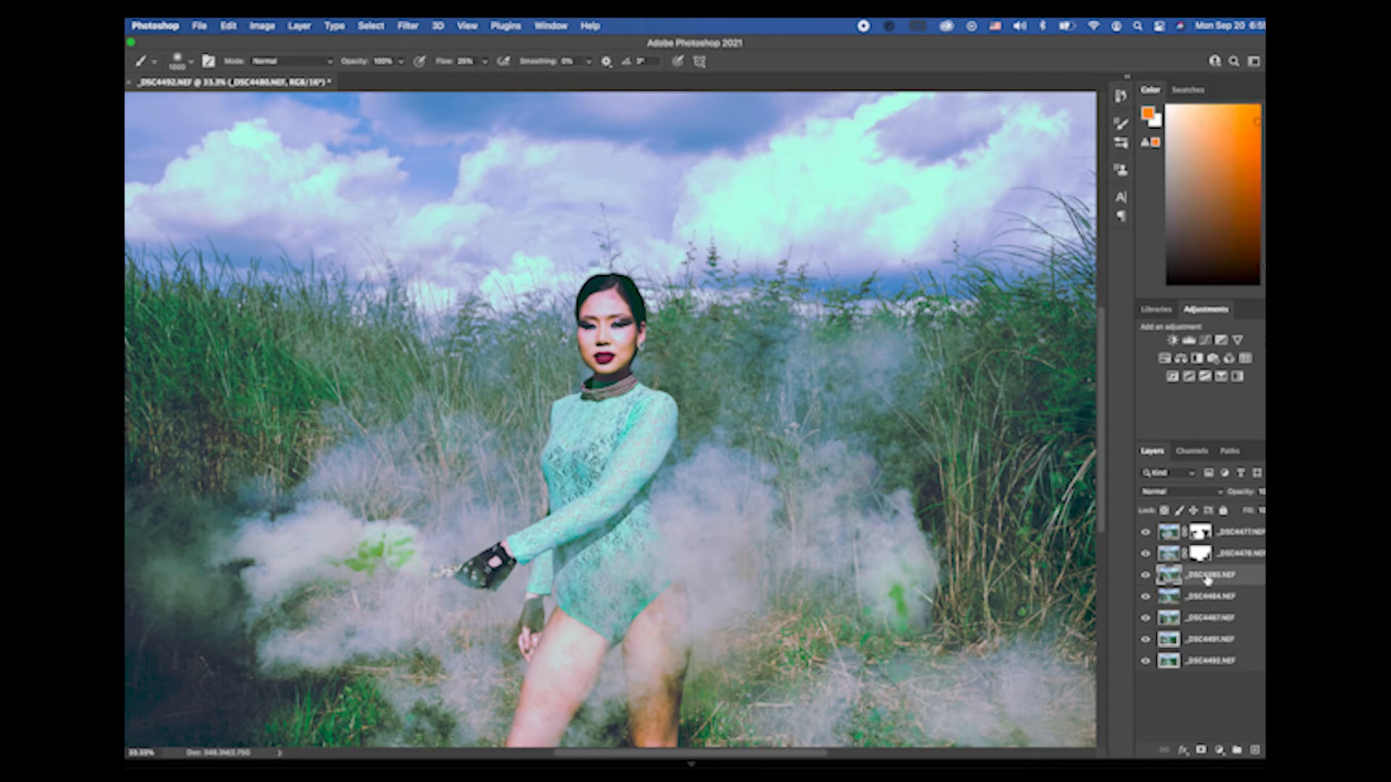
click(1201, 751)
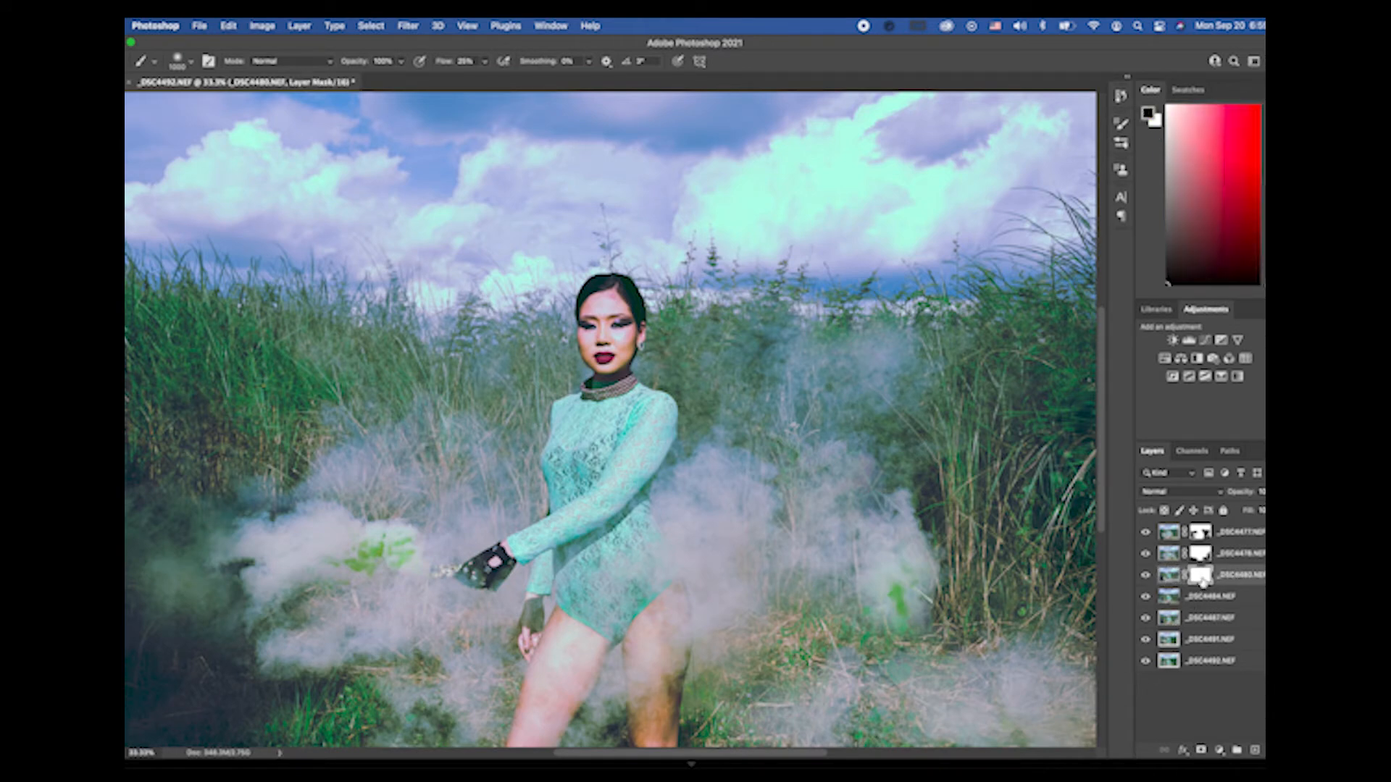
mouse_move(279, 700)
mouse_down()
mouse_move(159, 667)
mouse_move(262, 699)
mouse_up()
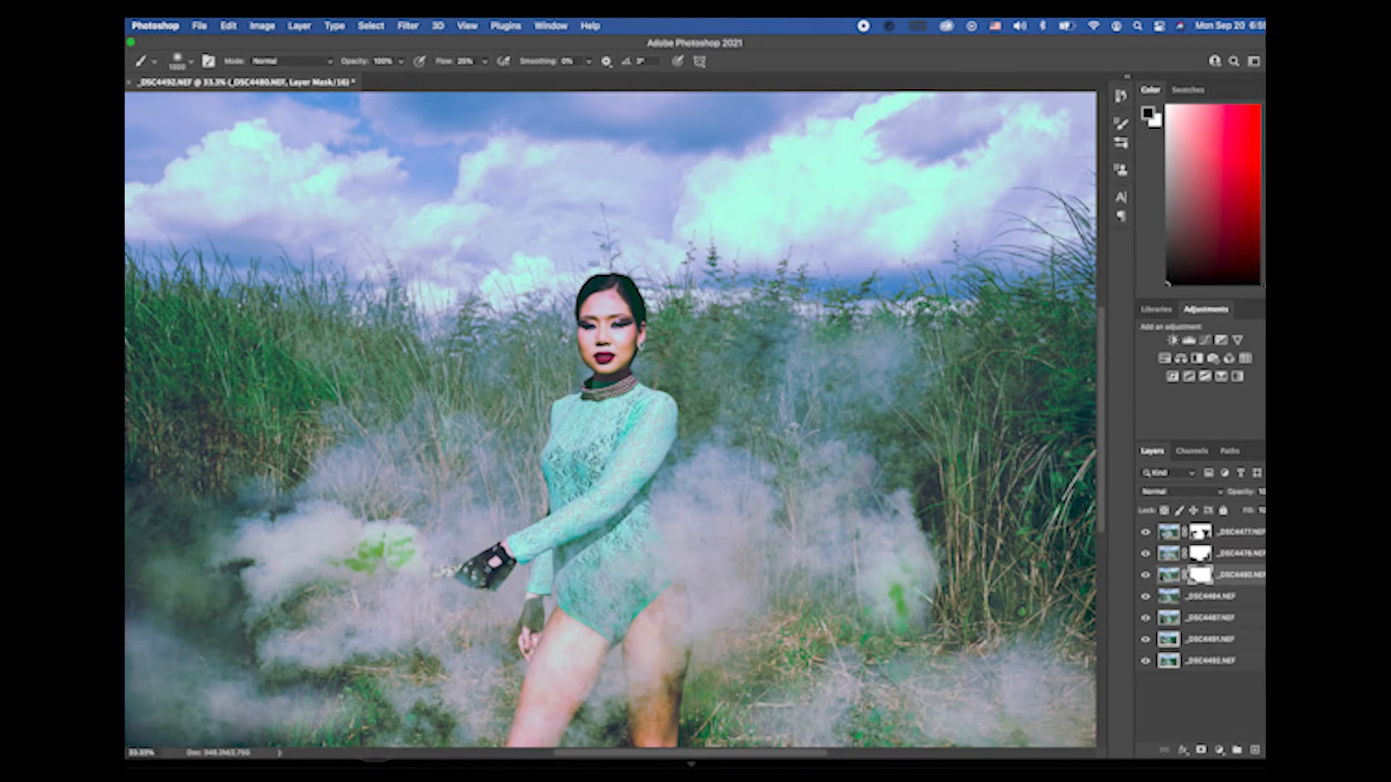
key(bracketleft)
key(bracketleft)
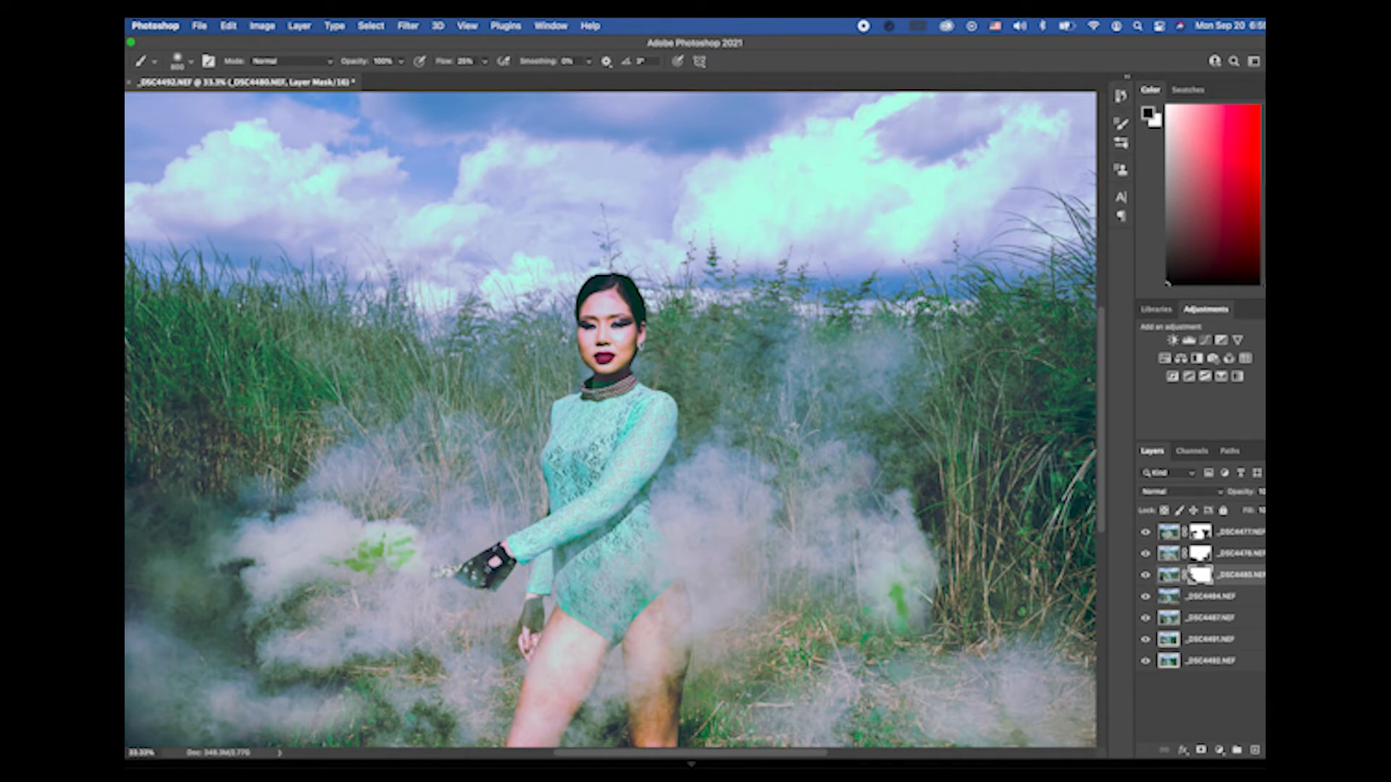
Step: Paint white on the _DSC4478.NEF and _DSC4480.NEF masks along the image's left edge, and return the brush colour to black
click(1203, 555)
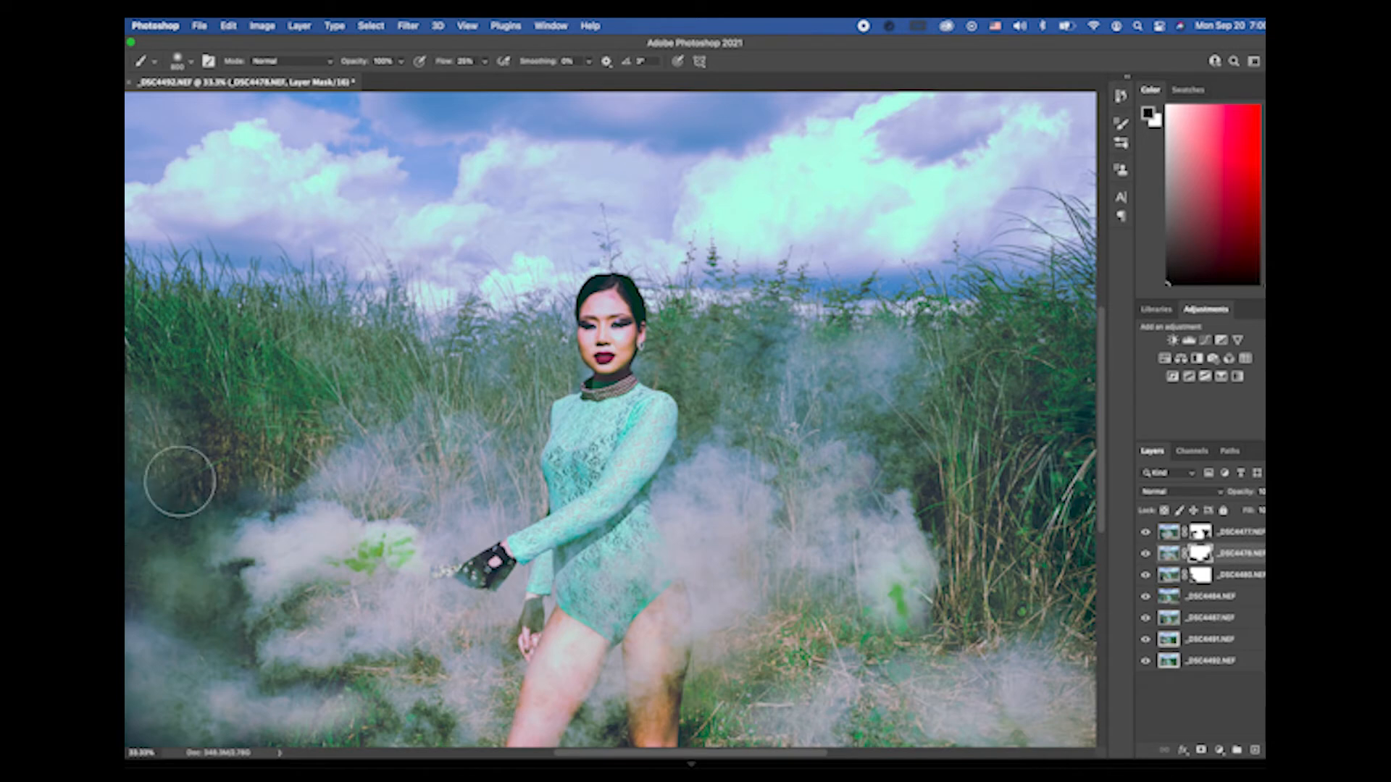
key(x)
mouse_move(189, 523)
mouse_down()
mouse_move(210, 537)
mouse_move(165, 543)
mouse_up()
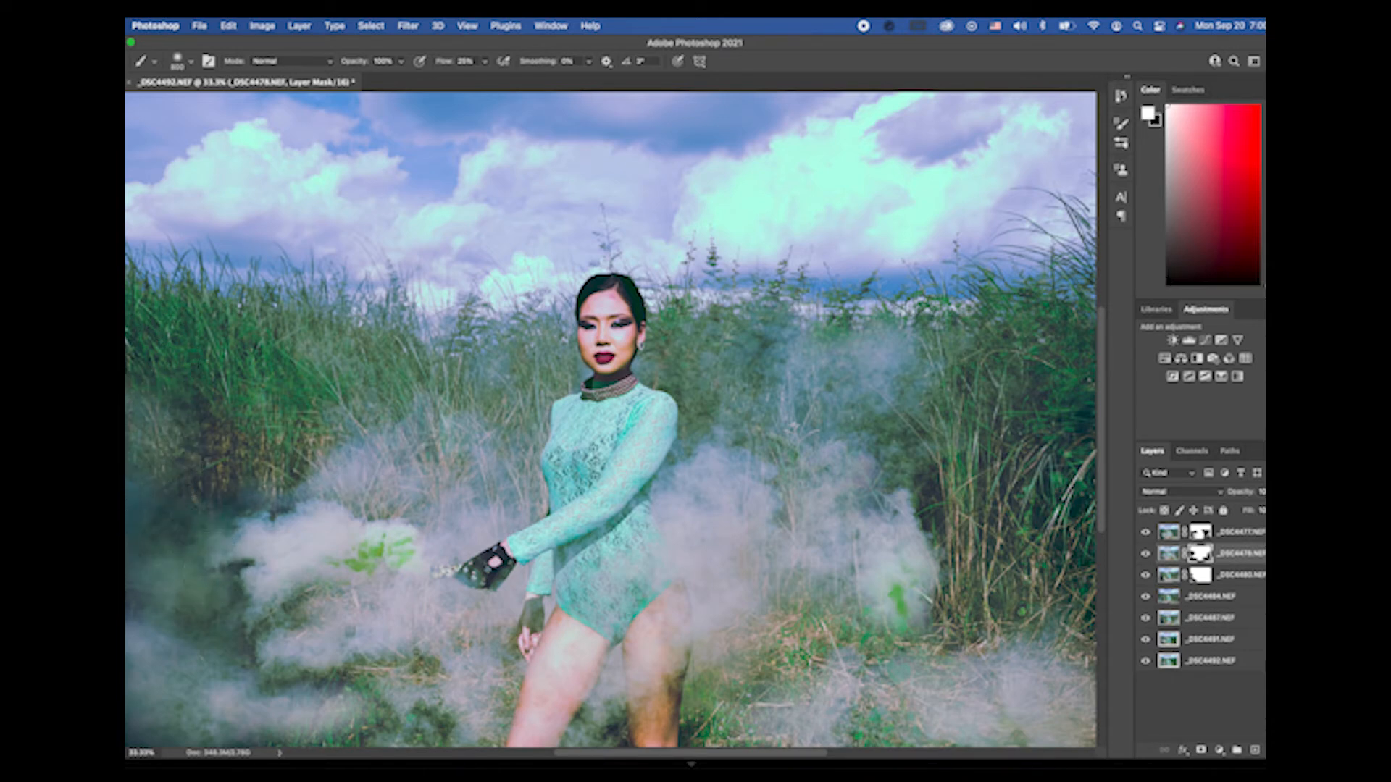
click(1210, 578)
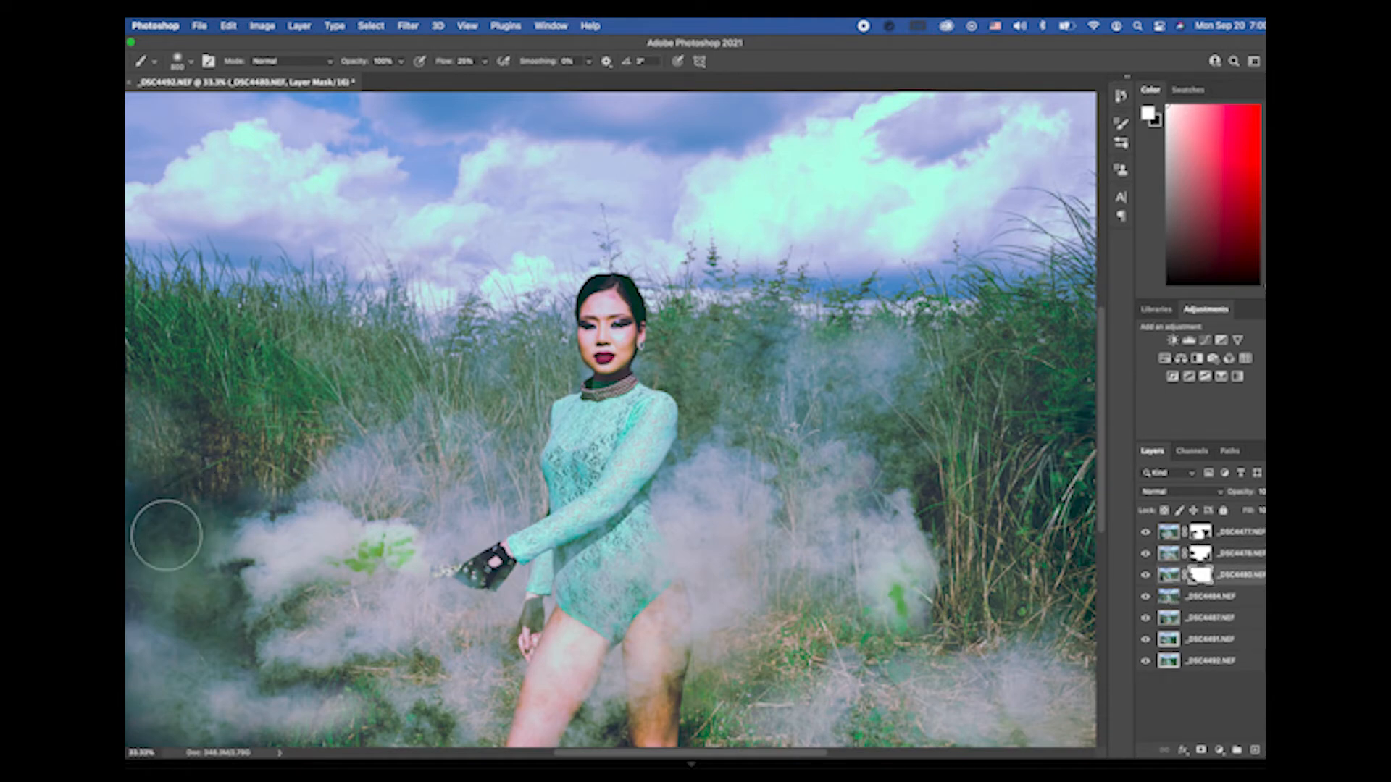
mouse_move(166, 535)
mouse_down()
mouse_move(187, 480)
mouse_move(176, 422)
mouse_move(138, 433)
mouse_move(175, 468)
mouse_move(153, 484)
mouse_move(158, 455)
mouse_move(138, 440)
mouse_move(154, 505)
mouse_move(197, 489)
mouse_move(181, 525)
mouse_move(173, 499)
mouse_move(200, 455)
mouse_move(198, 409)
mouse_move(163, 395)
mouse_move(142, 359)
mouse_move(161, 353)
mouse_move(167, 428)
mouse_move(226, 462)
mouse_move(180, 503)
mouse_move(176, 604)
mouse_move(143, 622)
mouse_move(145, 607)
mouse_move(210, 629)
mouse_move(217, 664)
mouse_move(246, 660)
mouse_move(205, 506)
mouse_move(260, 461)
mouse_move(176, 447)
mouse_move(156, 412)
mouse_move(184, 442)
mouse_move(207, 526)
mouse_up()
key(x)
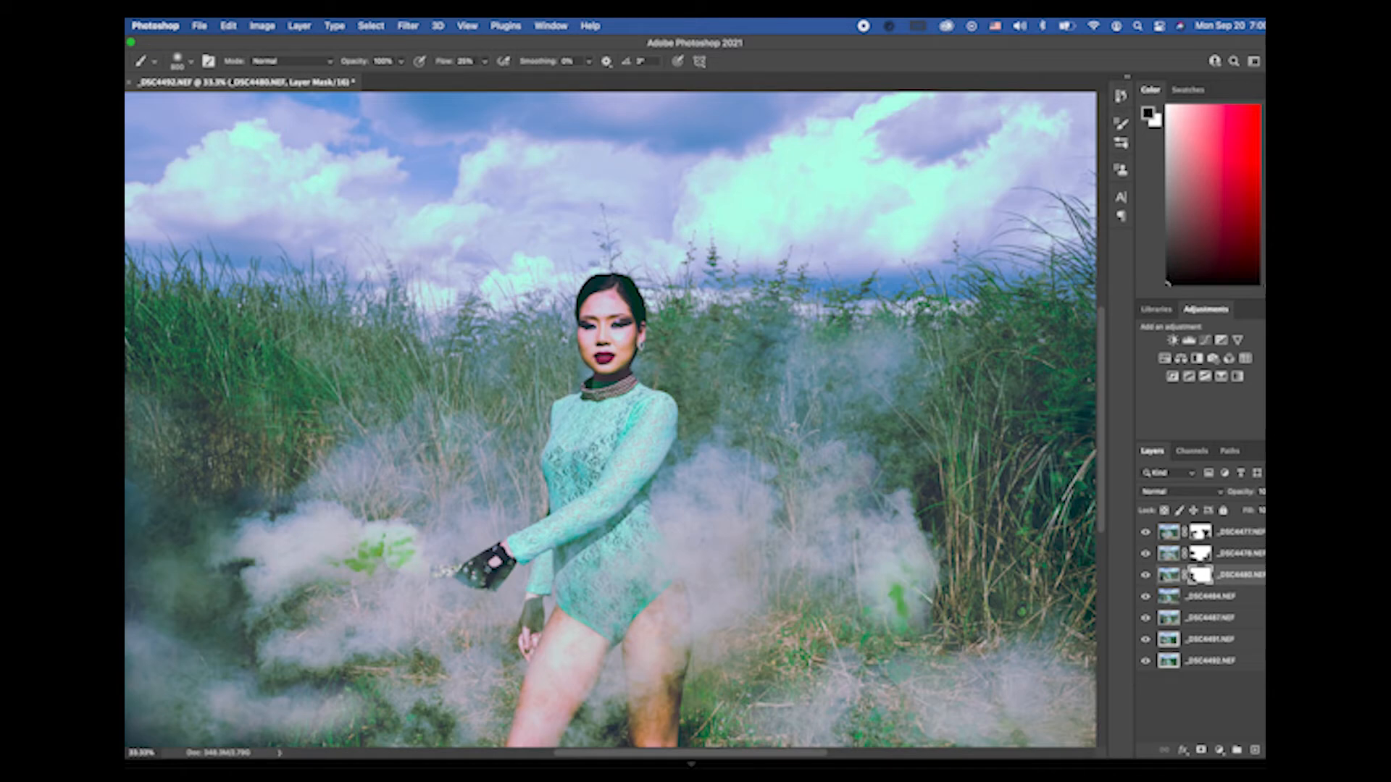
Step: Hide the top four layers one by one and show them again to compare the smoke each one contributes
click(1145, 535)
click(1145, 555)
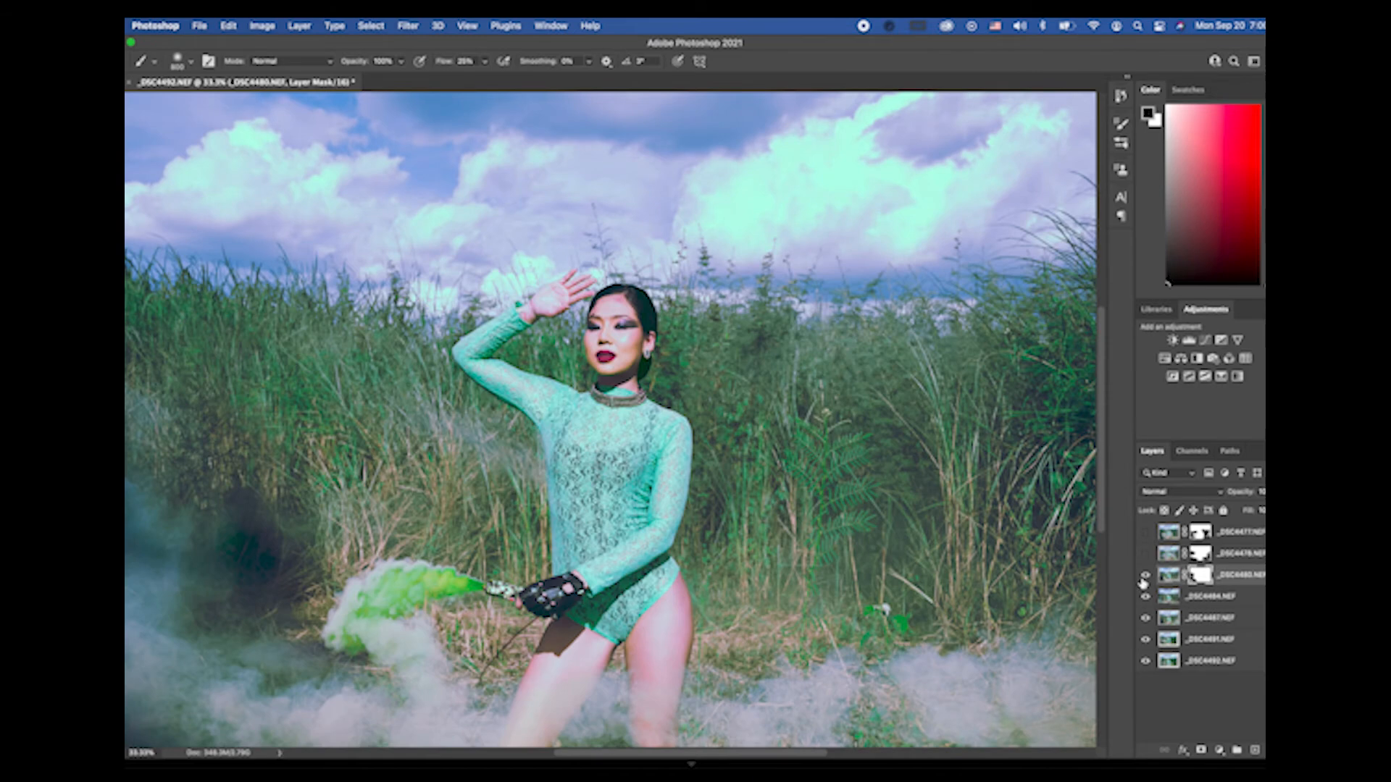
click(1145, 575)
click(1145, 599)
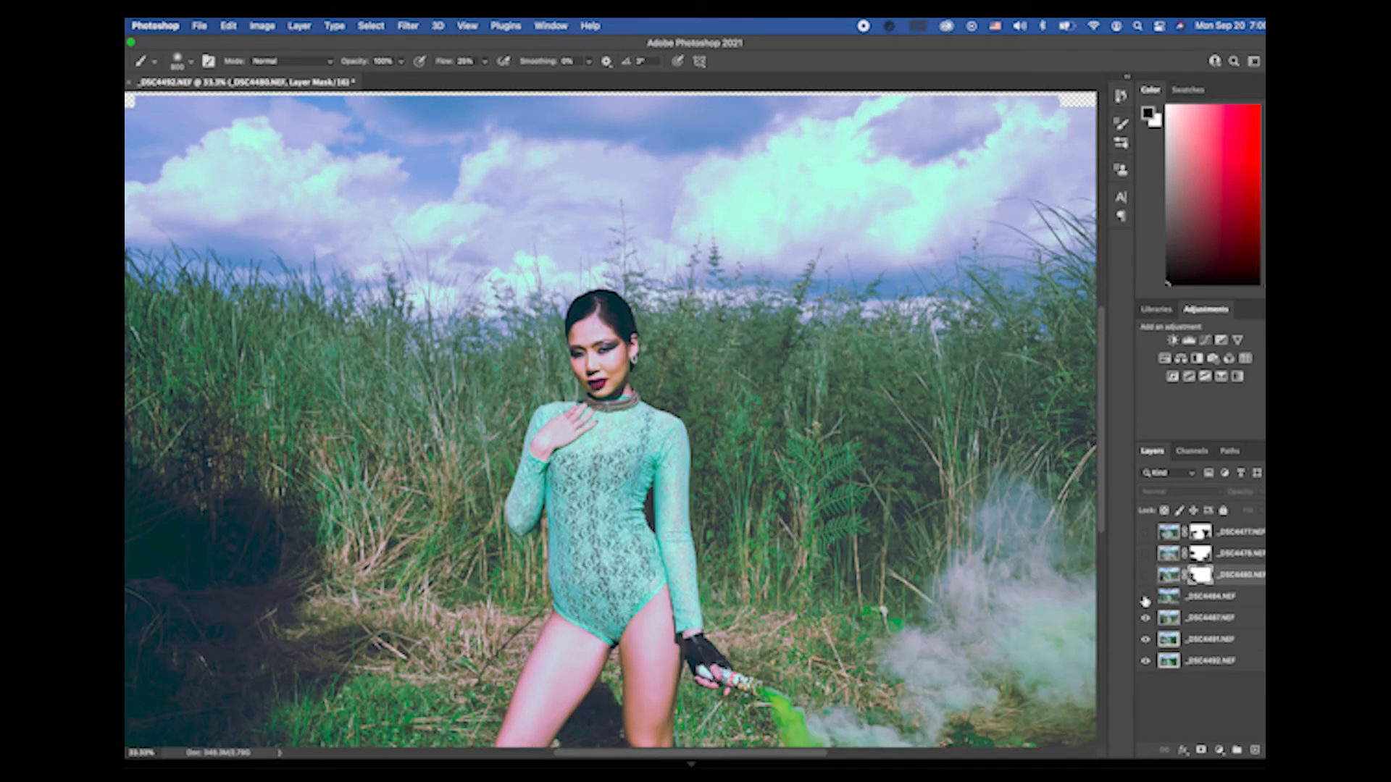
click(1146, 596)
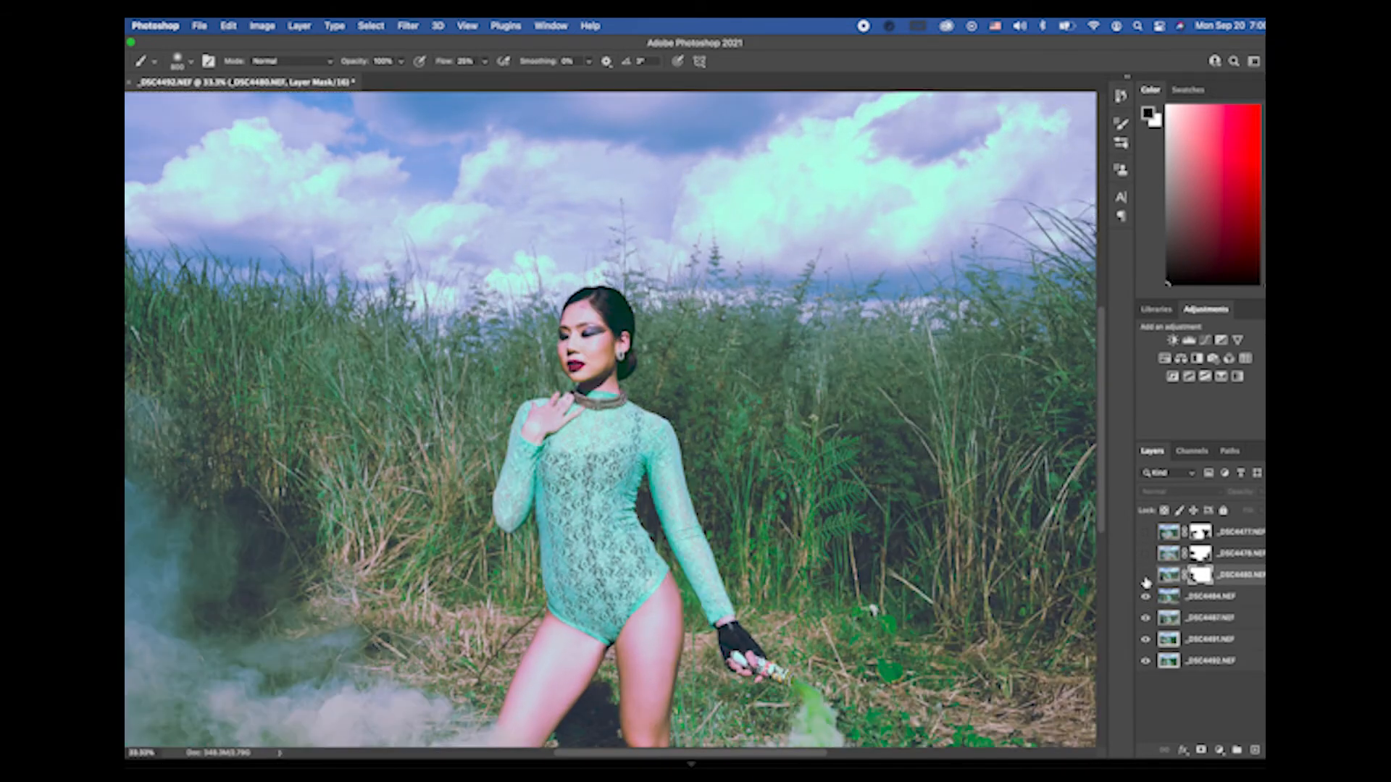
click(1145, 576)
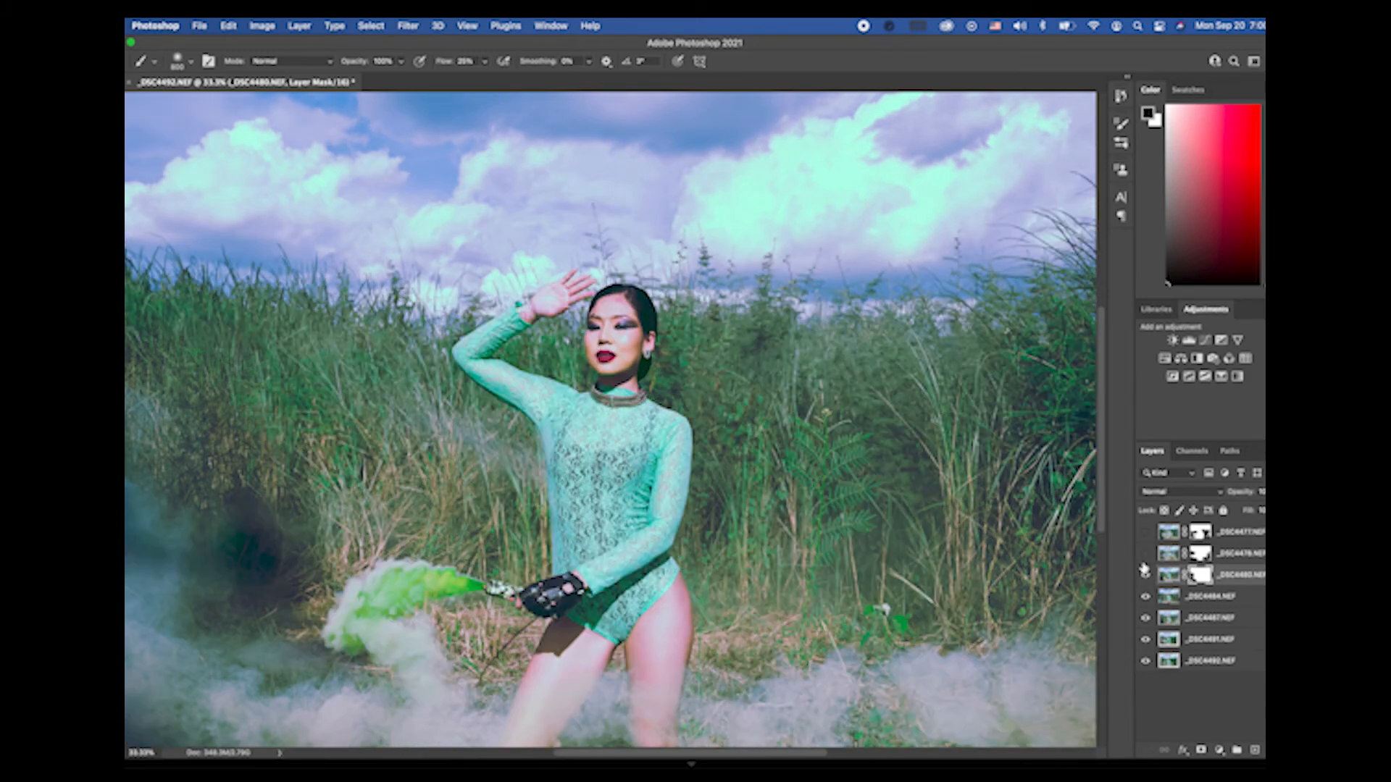
click(1144, 555)
click(1145, 533)
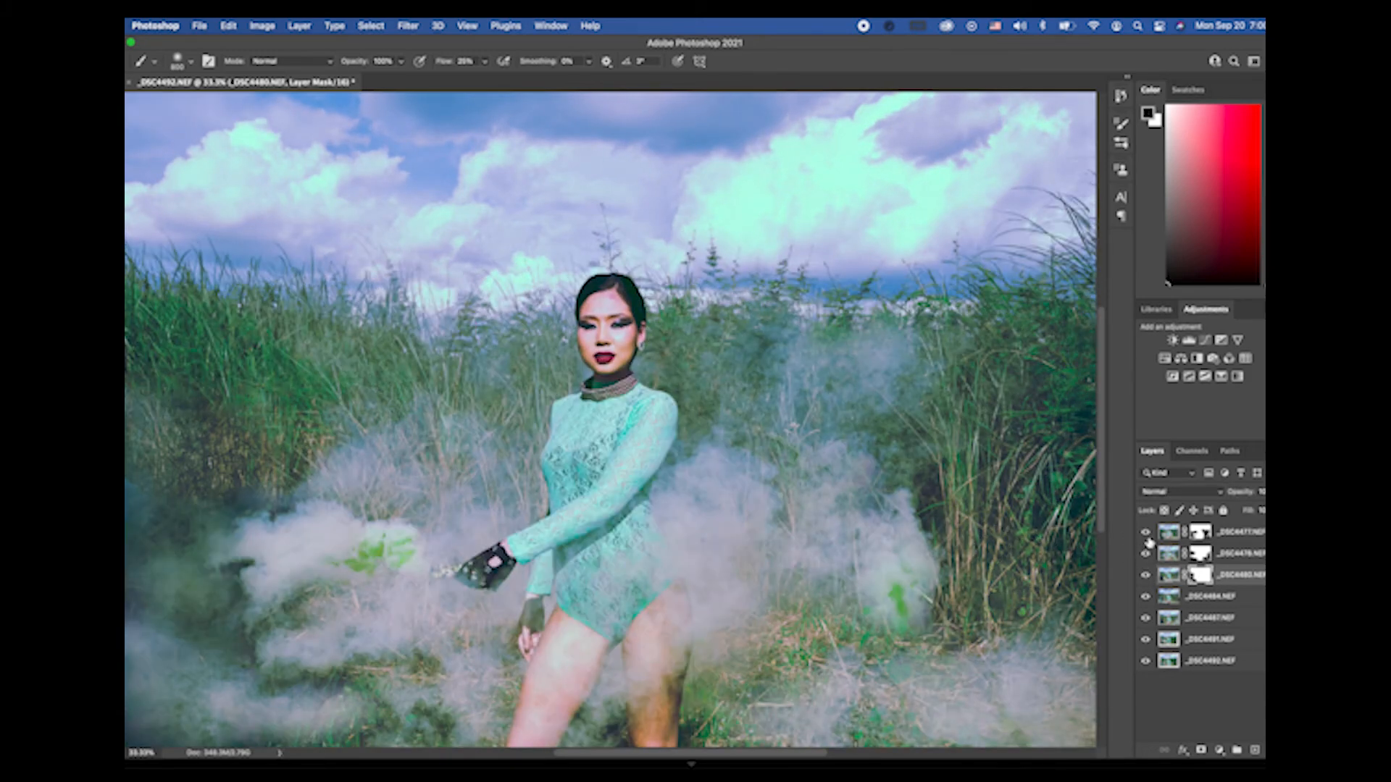
Step: Hide _DSC4477.NEF and _DSC4478.NEF, and toggle _DSC4480.NEF and _DSC4484.NEF to examine the smoke in _DSC4487.NEF
click(1145, 533)
click(1145, 555)
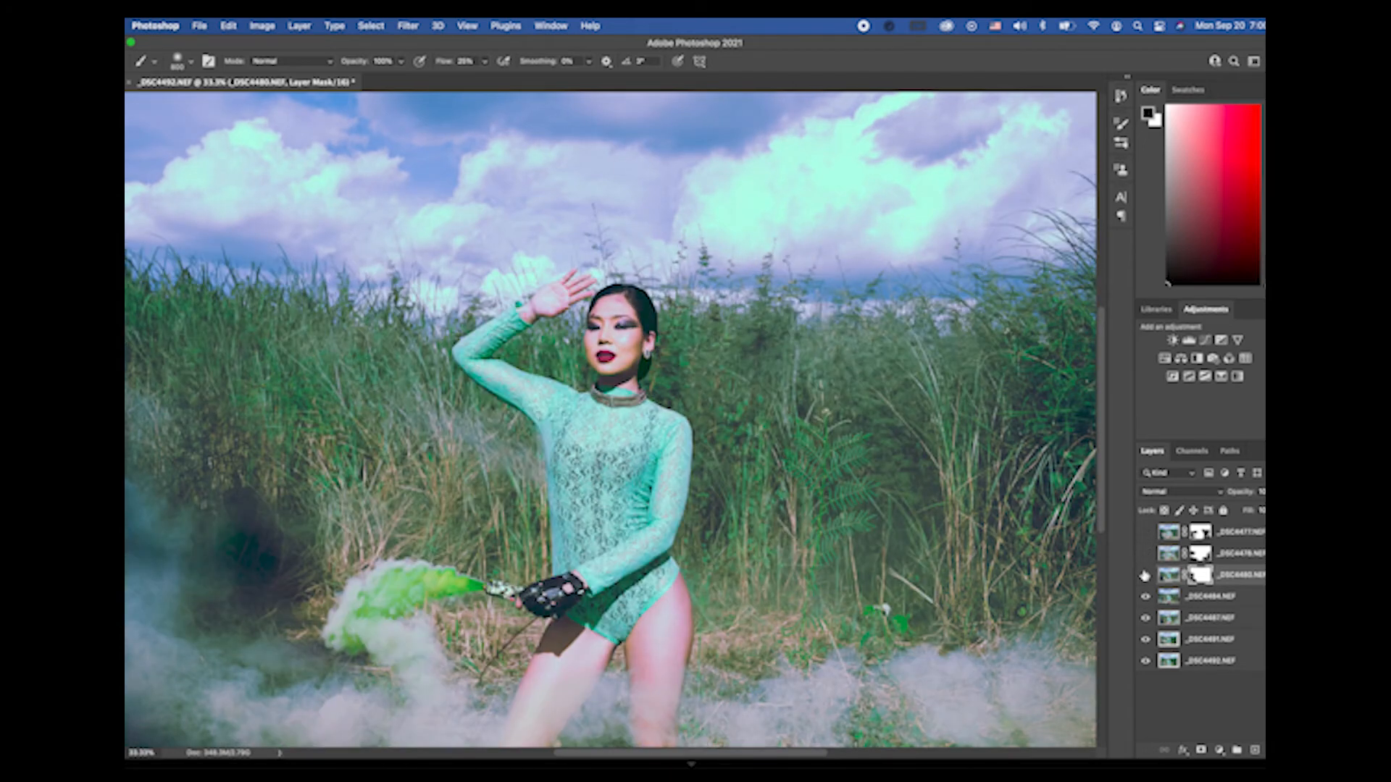
click(1144, 576)
click(1145, 598)
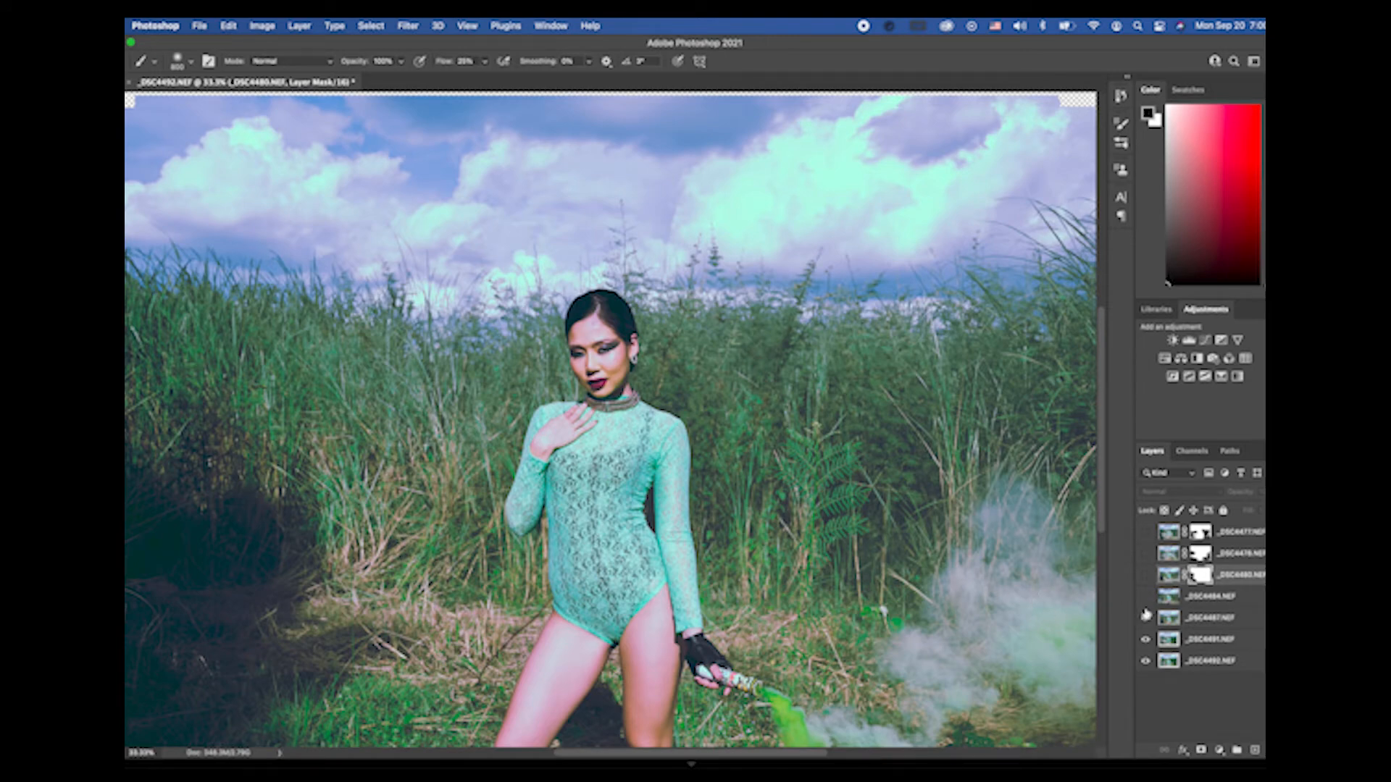
click(1145, 599)
click(1145, 575)
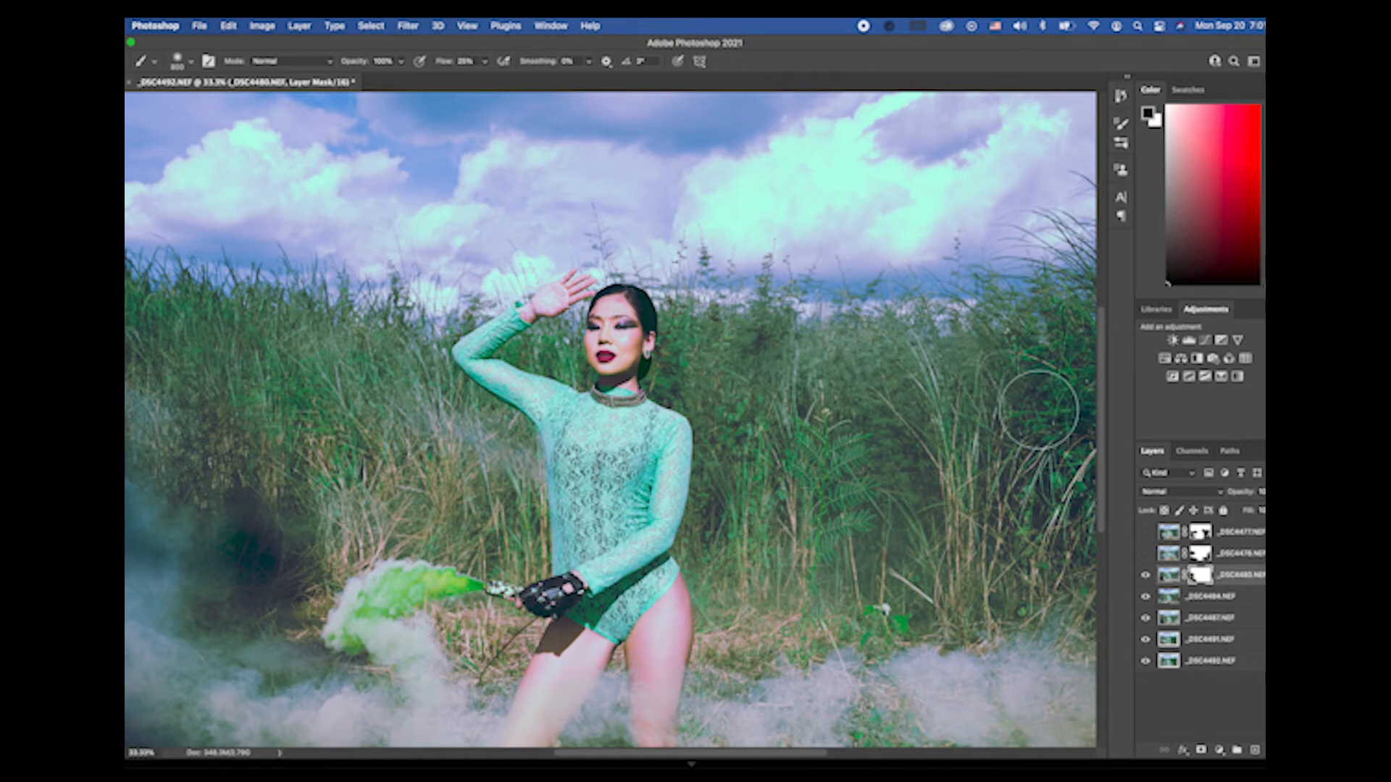
Step: Raise the brush size to 1200, mask _DSC4484.NEF, and paint black on its and _DSC4480.NEF's masks to reveal the right-hand smoke from _DSC4487.NEF
key(bracketright)
key(bracketright)
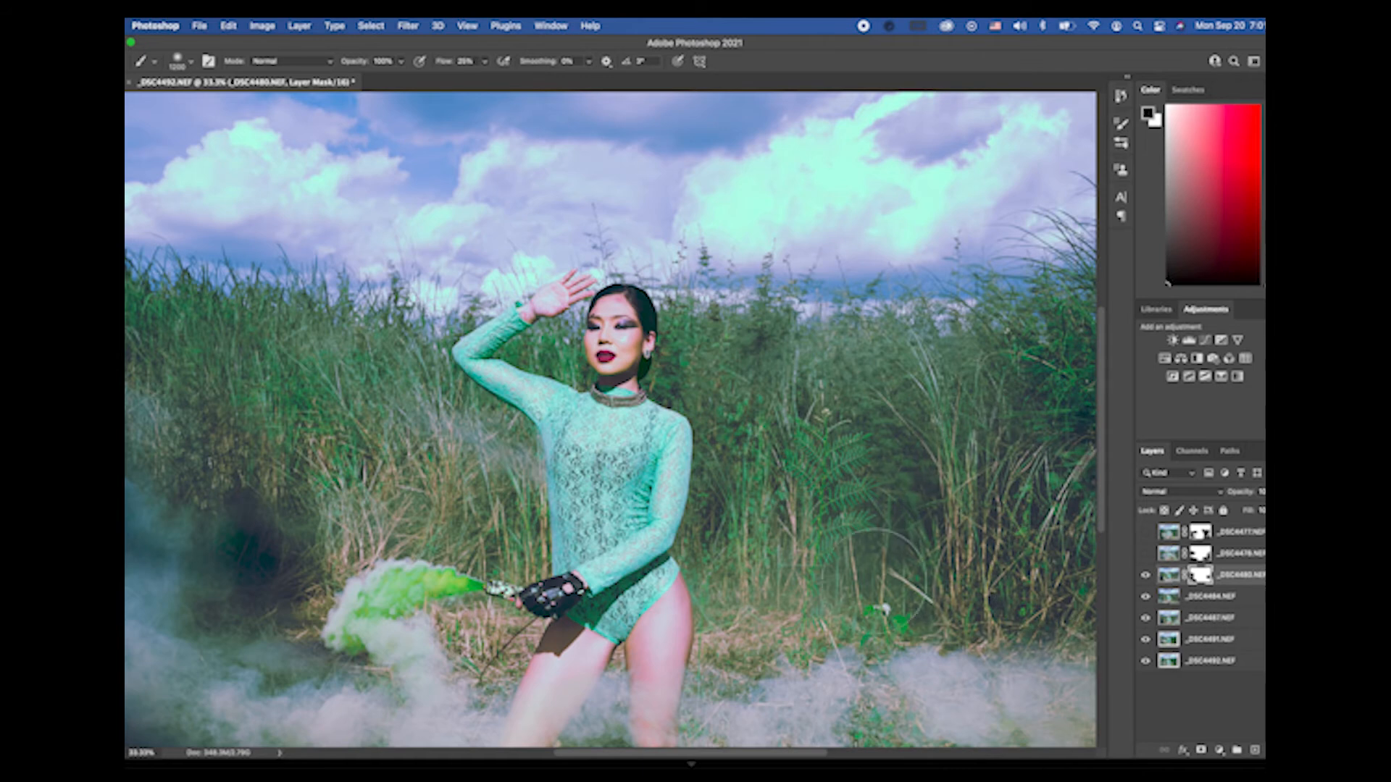
click(1211, 601)
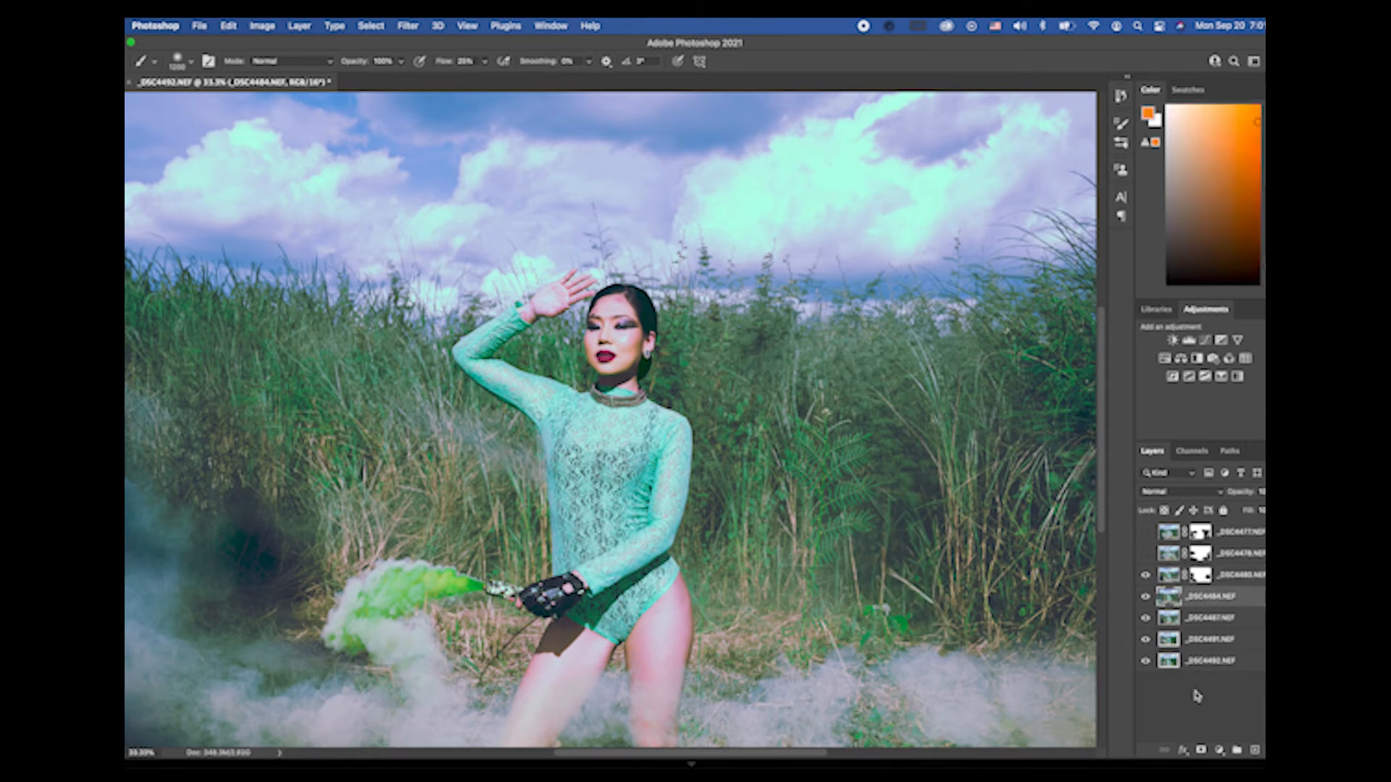
click(1201, 750)
mouse_move(978, 547)
mouse_down()
mouse_move(1016, 558)
mouse_move(1014, 543)
mouse_move(1029, 608)
mouse_move(968, 587)
mouse_move(1071, 436)
mouse_move(1045, 491)
mouse_move(1069, 507)
mouse_move(1055, 592)
mouse_move(1115, 595)
mouse_move(1095, 634)
mouse_move(1099, 584)
mouse_move(1083, 661)
mouse_move(1063, 533)
mouse_up()
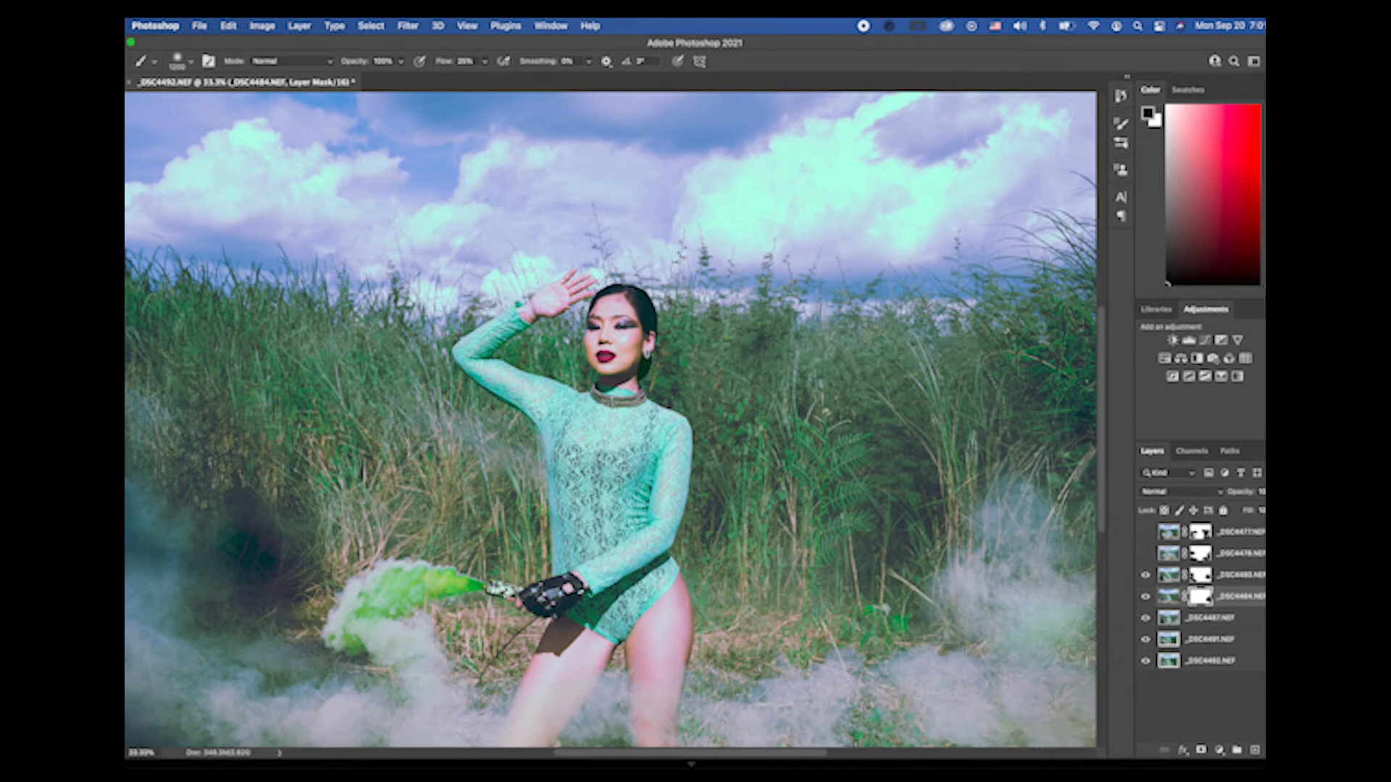
scroll(875, 653, right, 15)
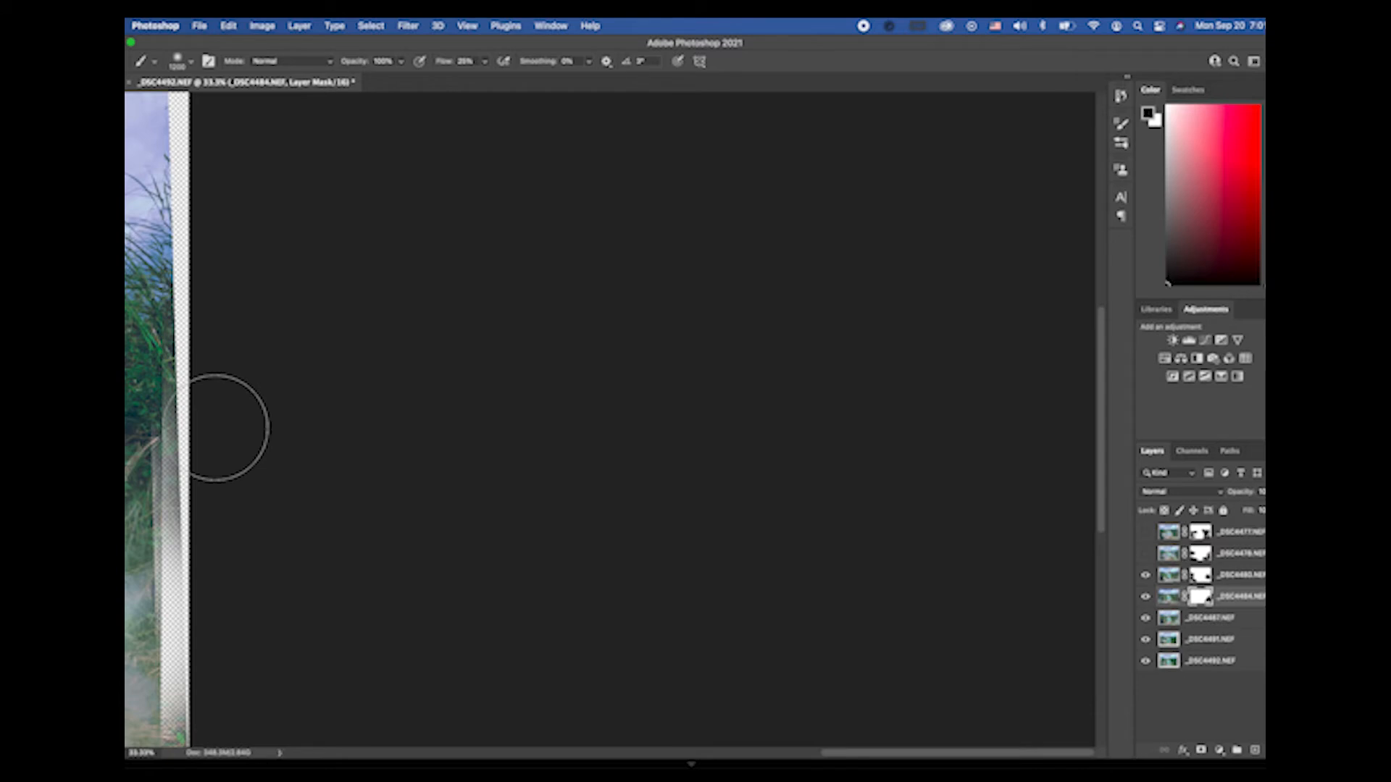
Step: Undo the last two brush strokes on the mask of the _DSC4484.NEF layer
drag(155, 413, 833, 425)
drag(606, 425, 788, 406)
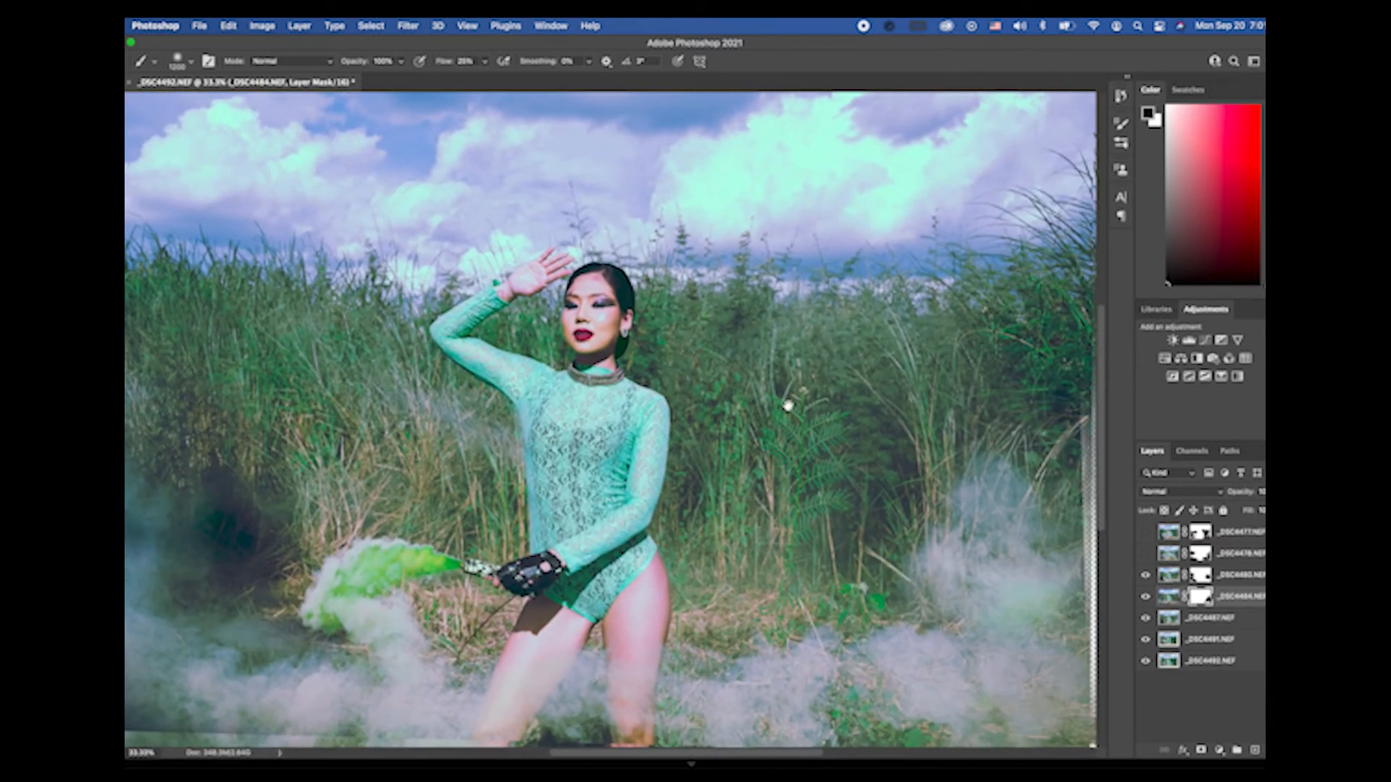
key(super+z)
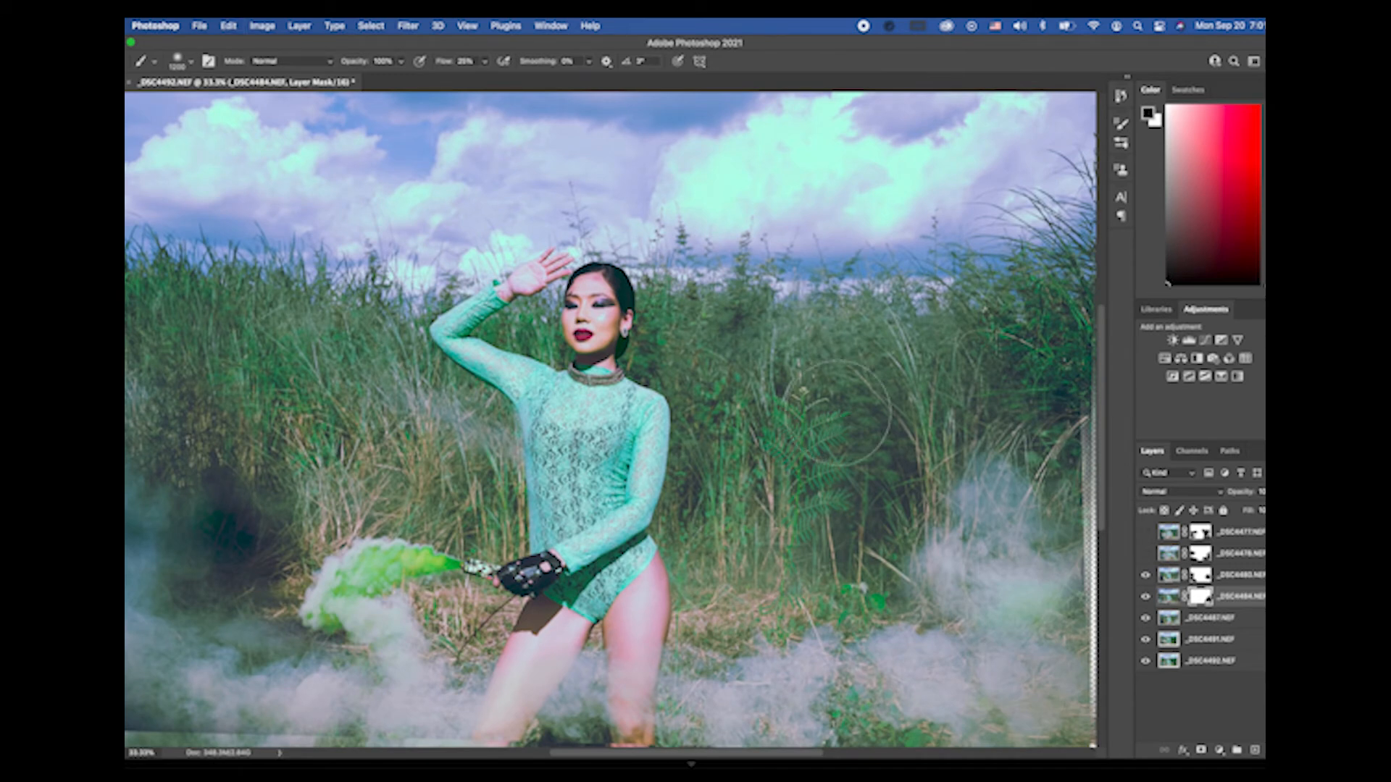
key(super+z)
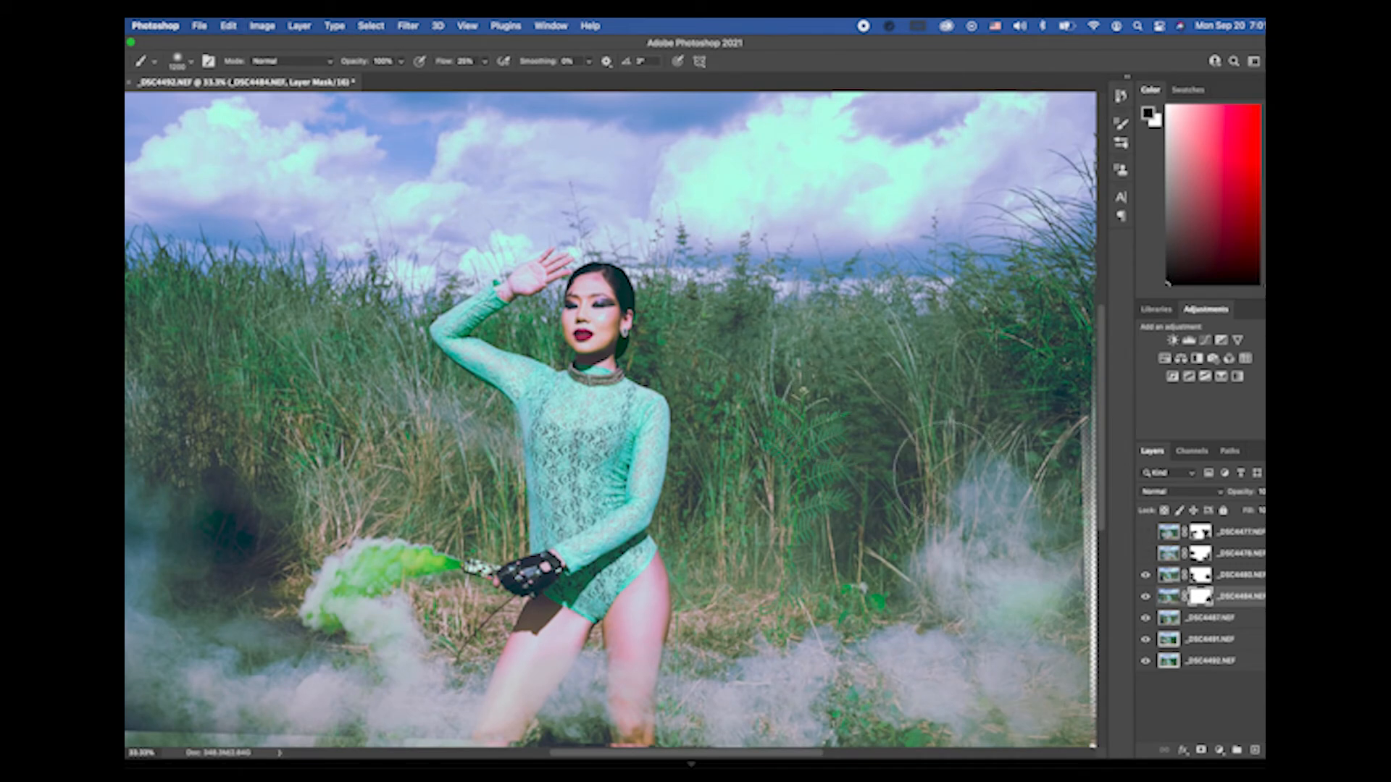
drag(864, 447, 882, 446)
key(z)
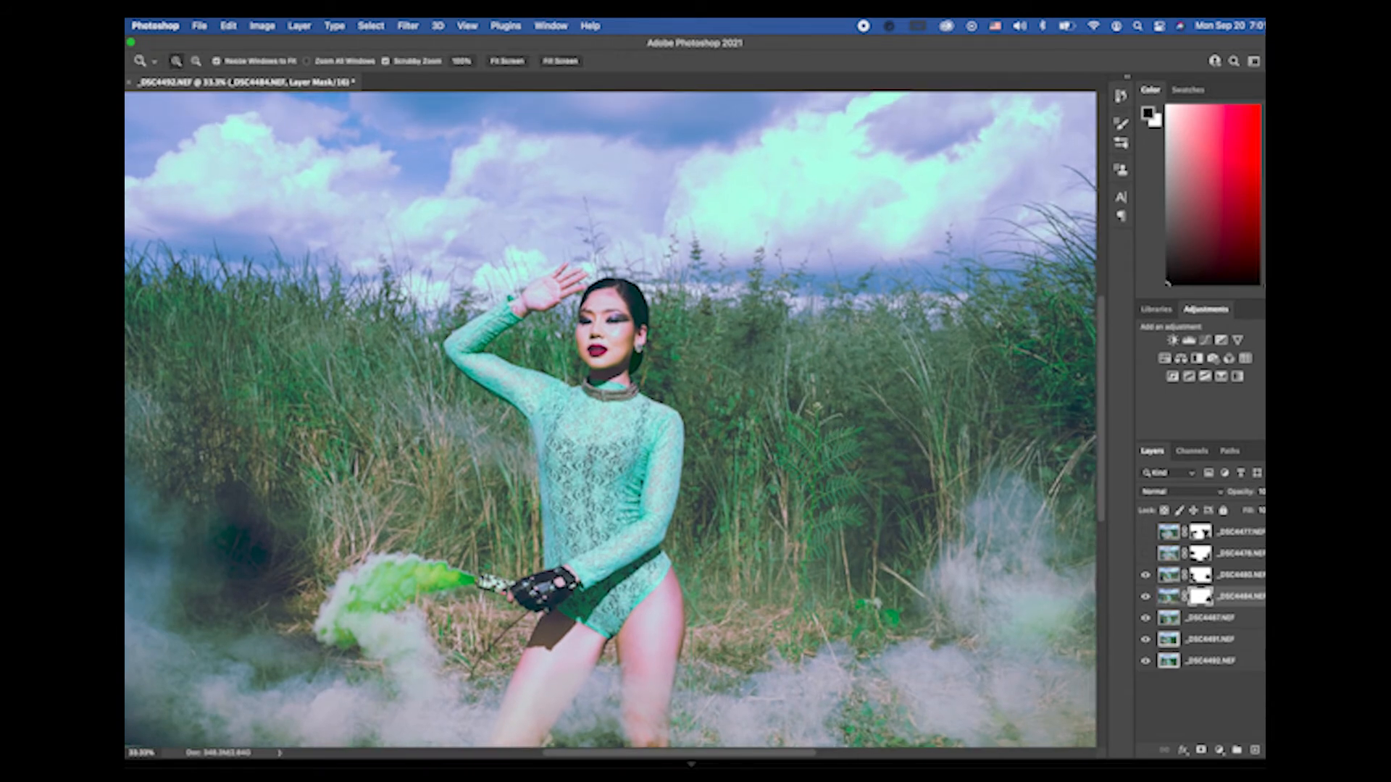
alt+click(502, 425)
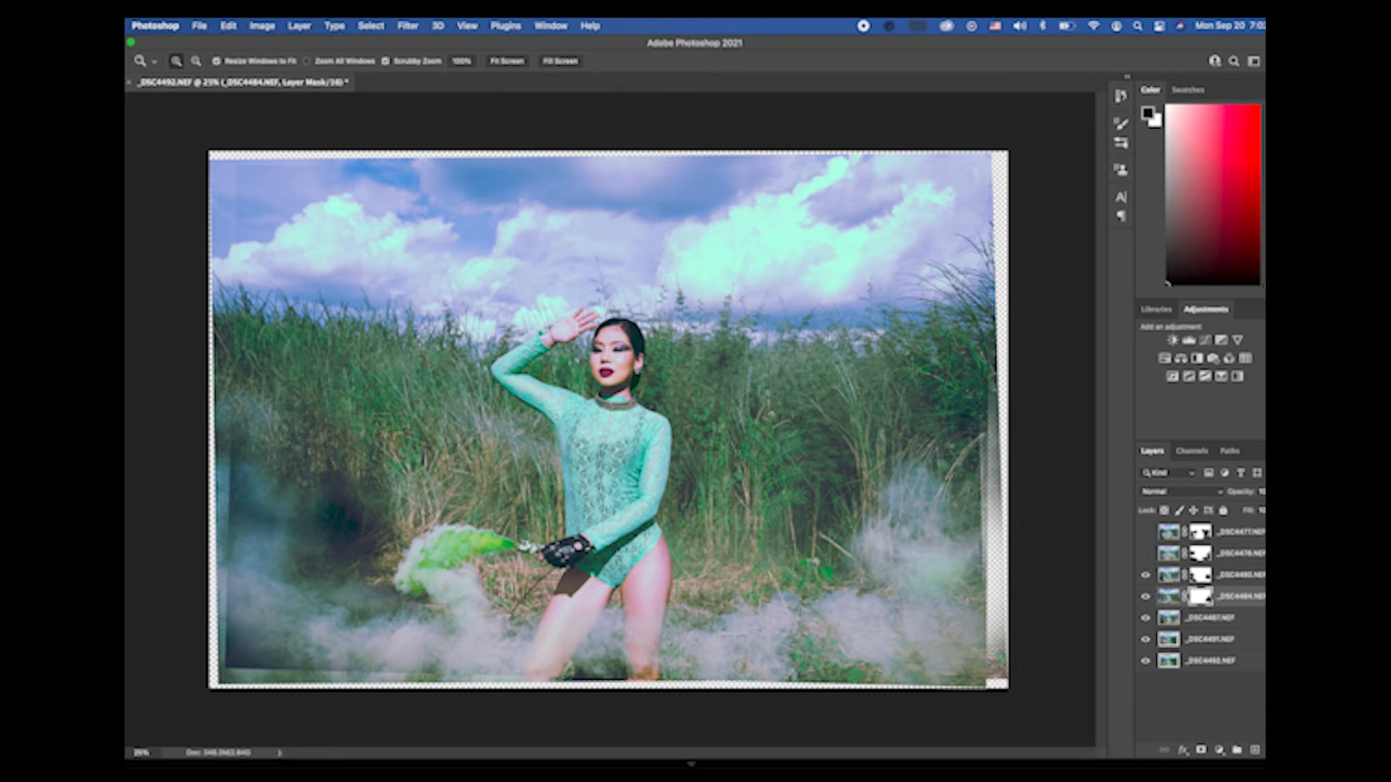
Step: Hide the two visible masked layers and the _DSC4487.NEF layer so the lower frames can be checked
key(b)
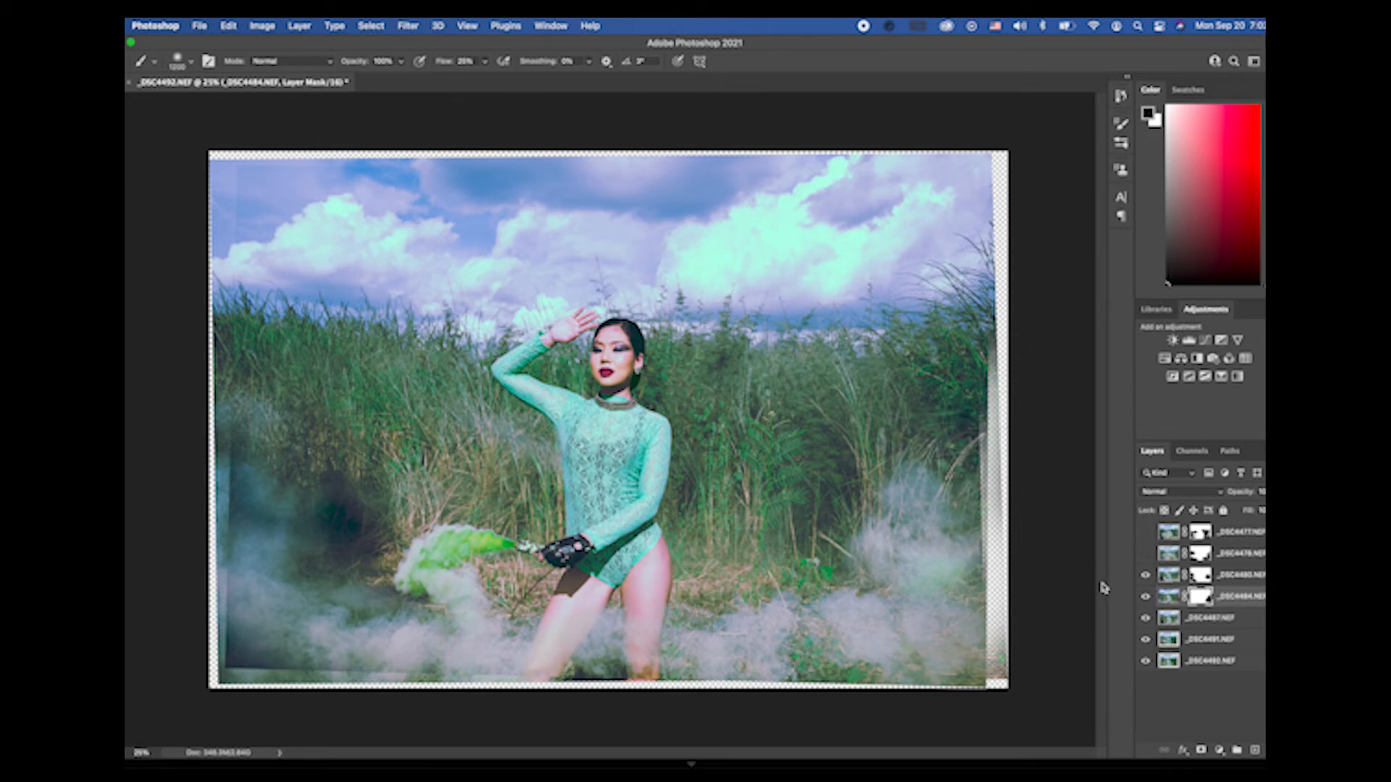
click(1145, 574)
click(1144, 596)
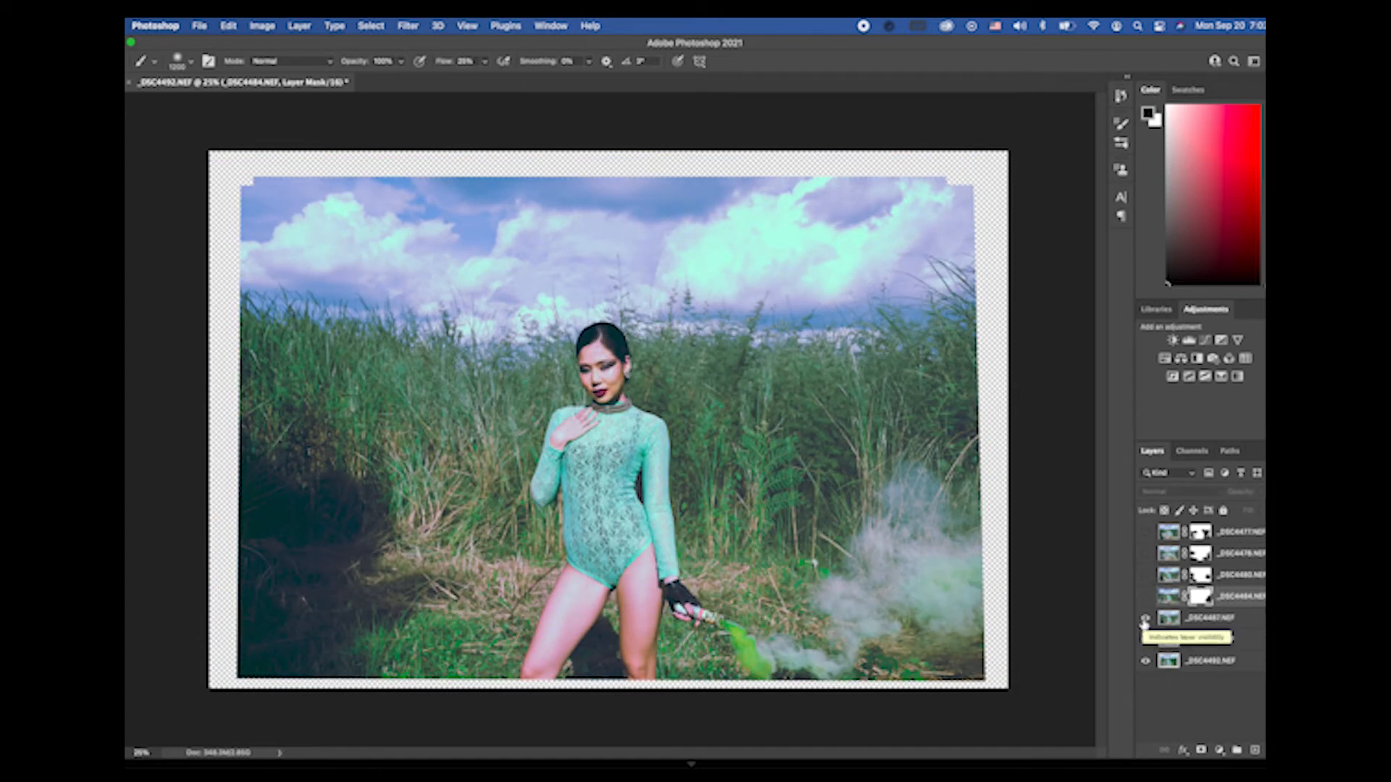
click(1145, 619)
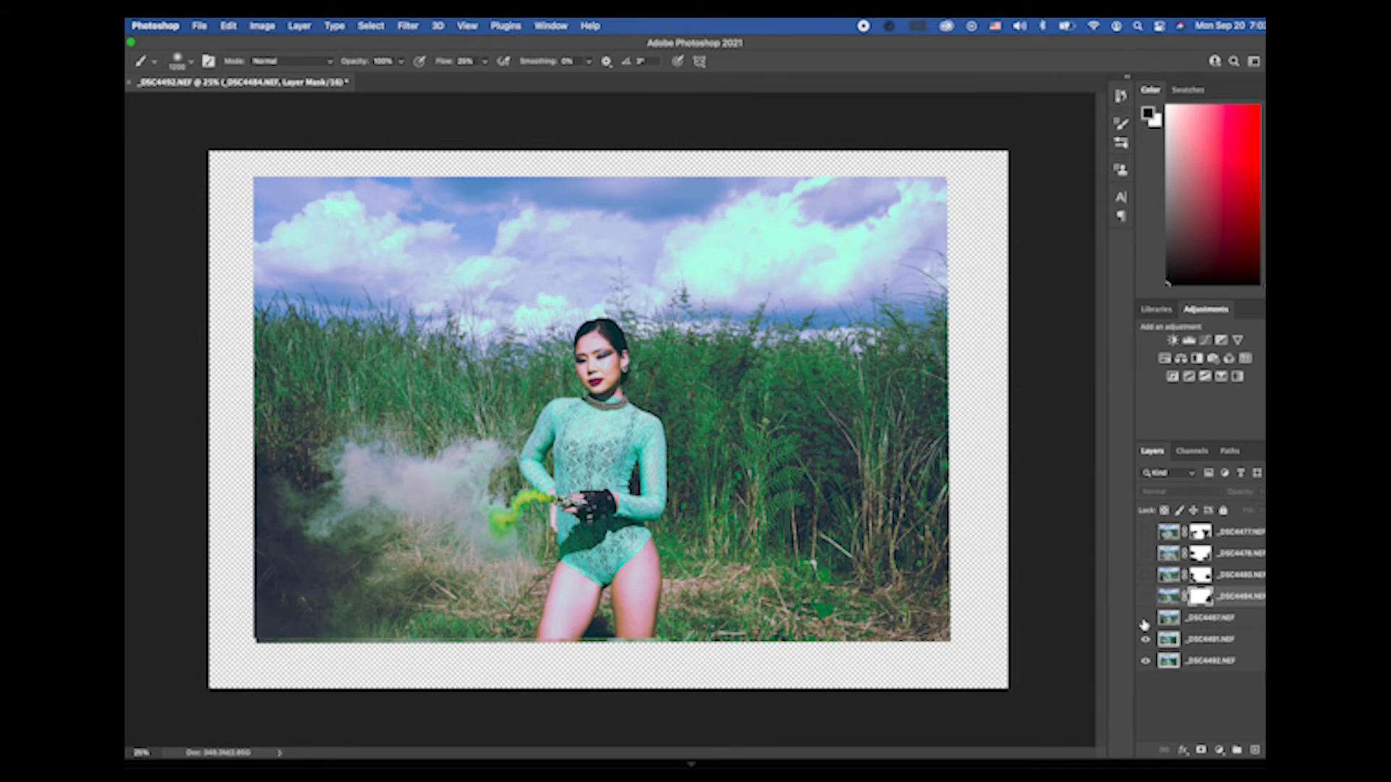
drag(1261, 636, 1256, 750)
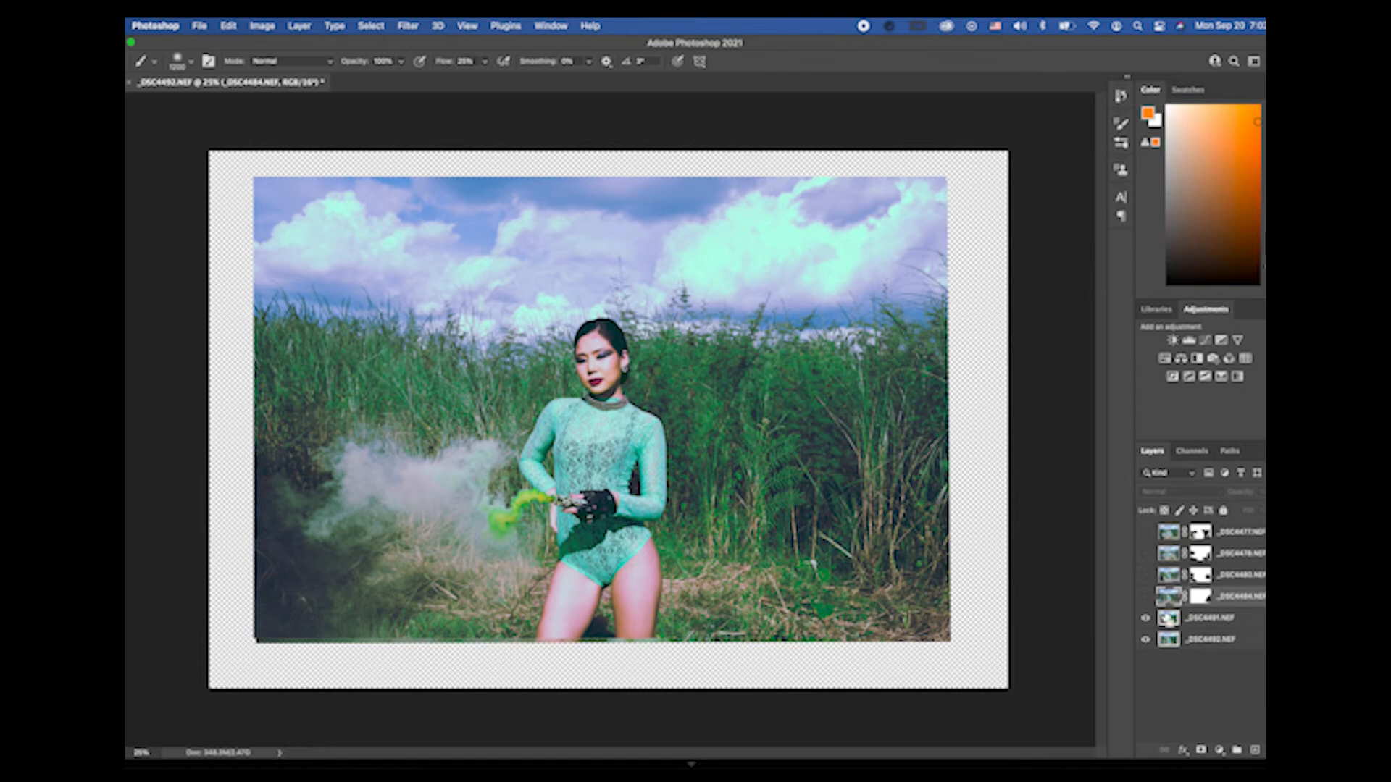
key(super+z)
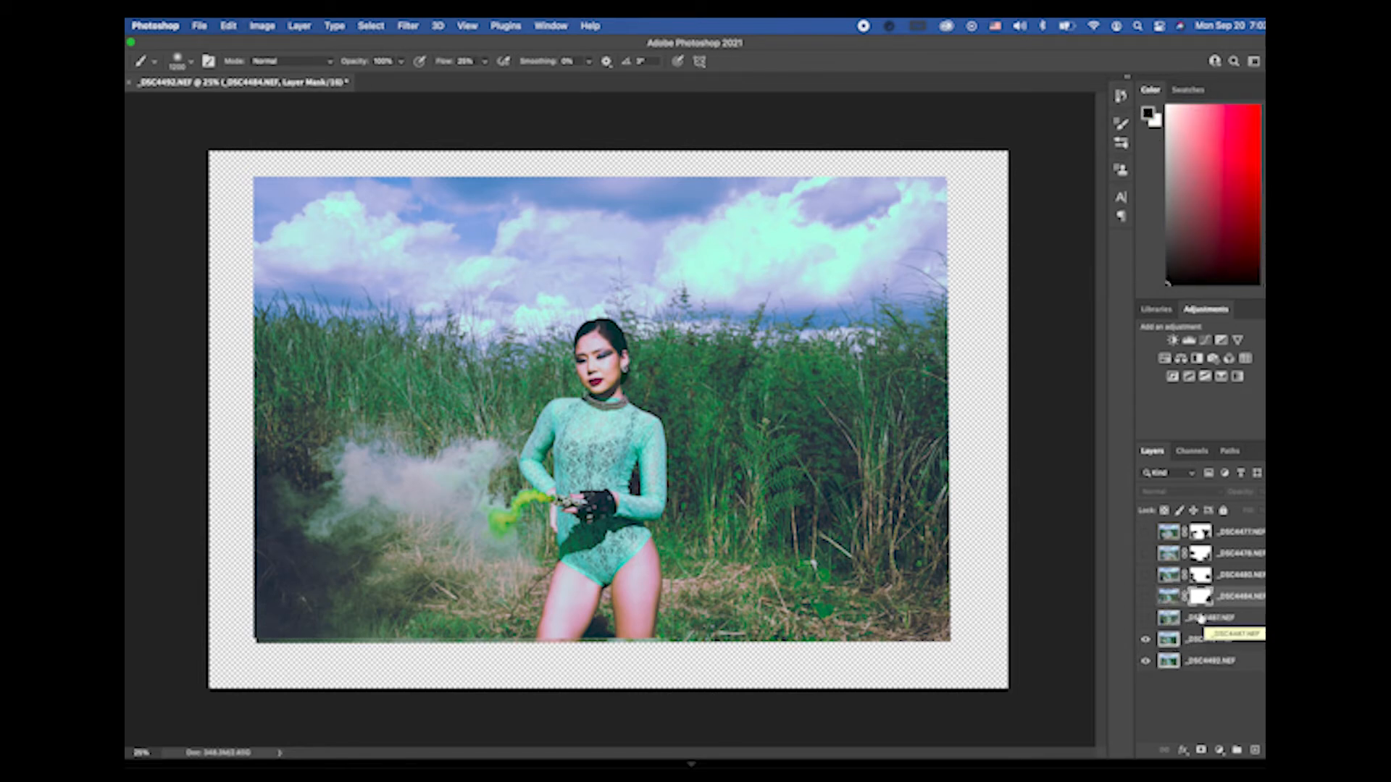
click(1146, 618)
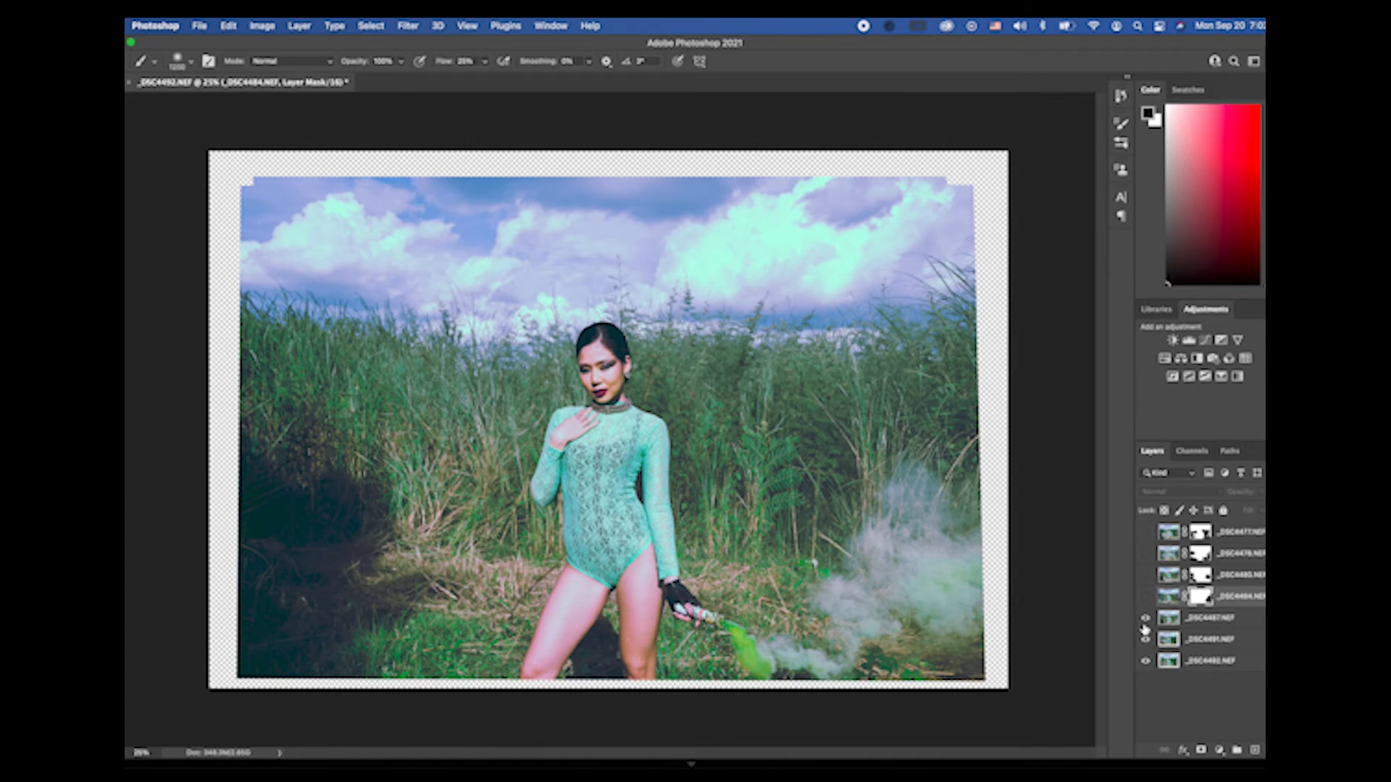
click(1145, 618)
Step: Delete the _DSC4491.NEF and _DSC4492.NEF layers and make all remaining layers visible
click(1236, 638)
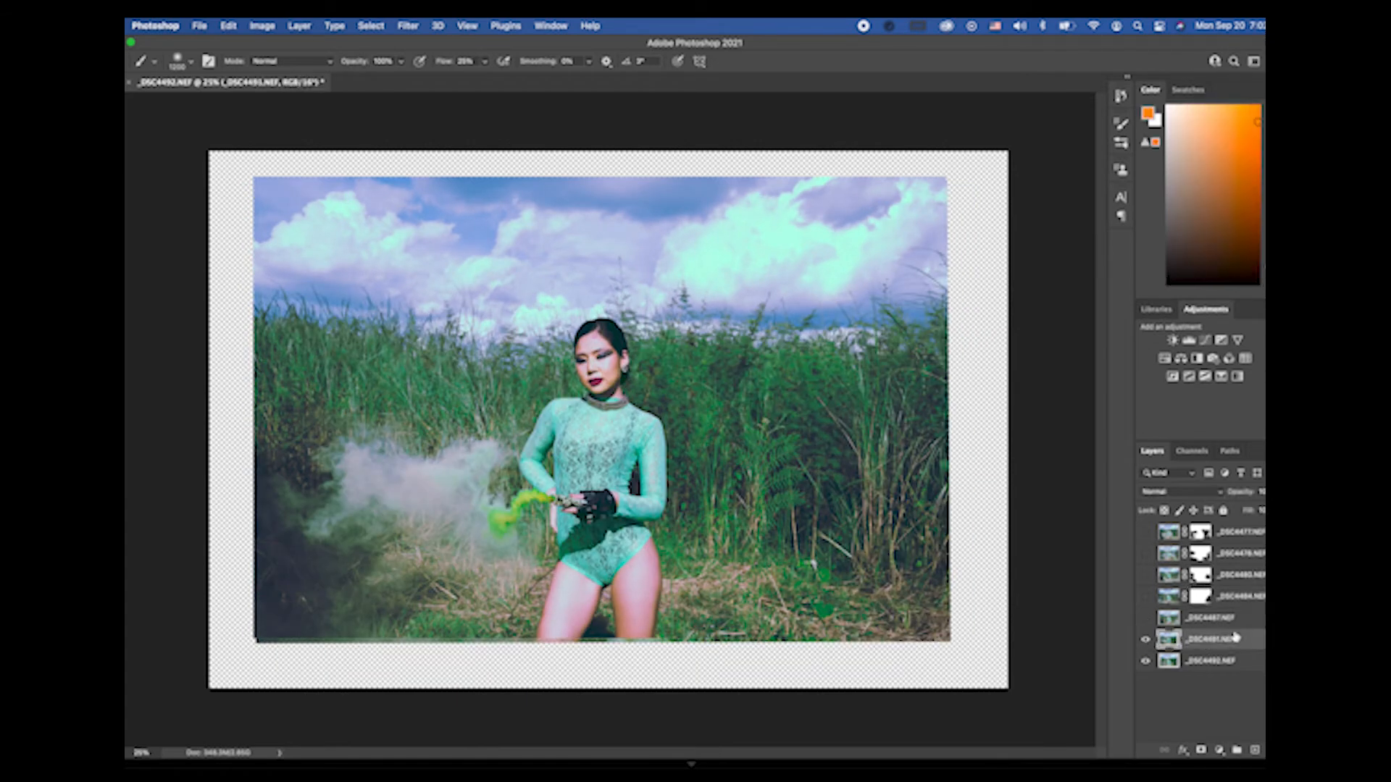
drag(1210, 639, 1256, 751)
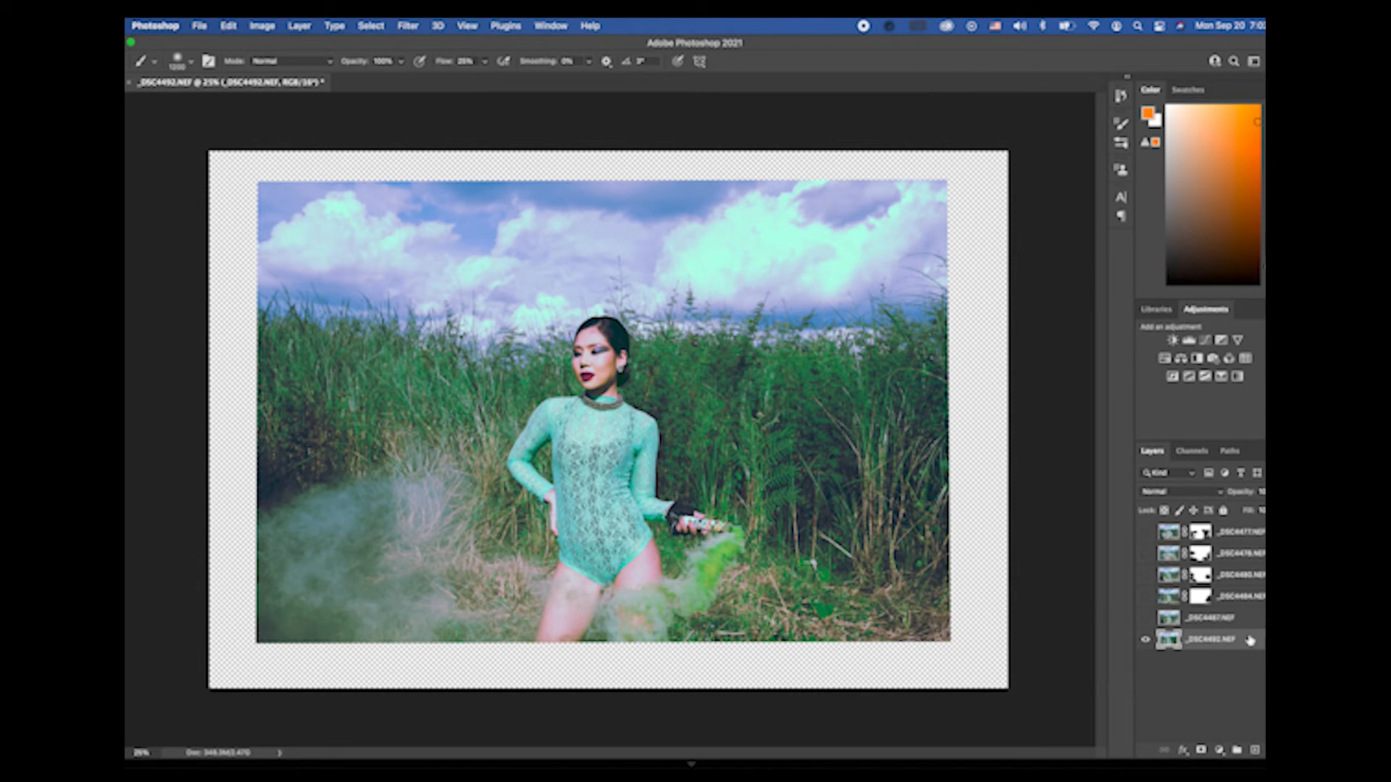
mouse_move(1231, 766)
key(BackSpace)
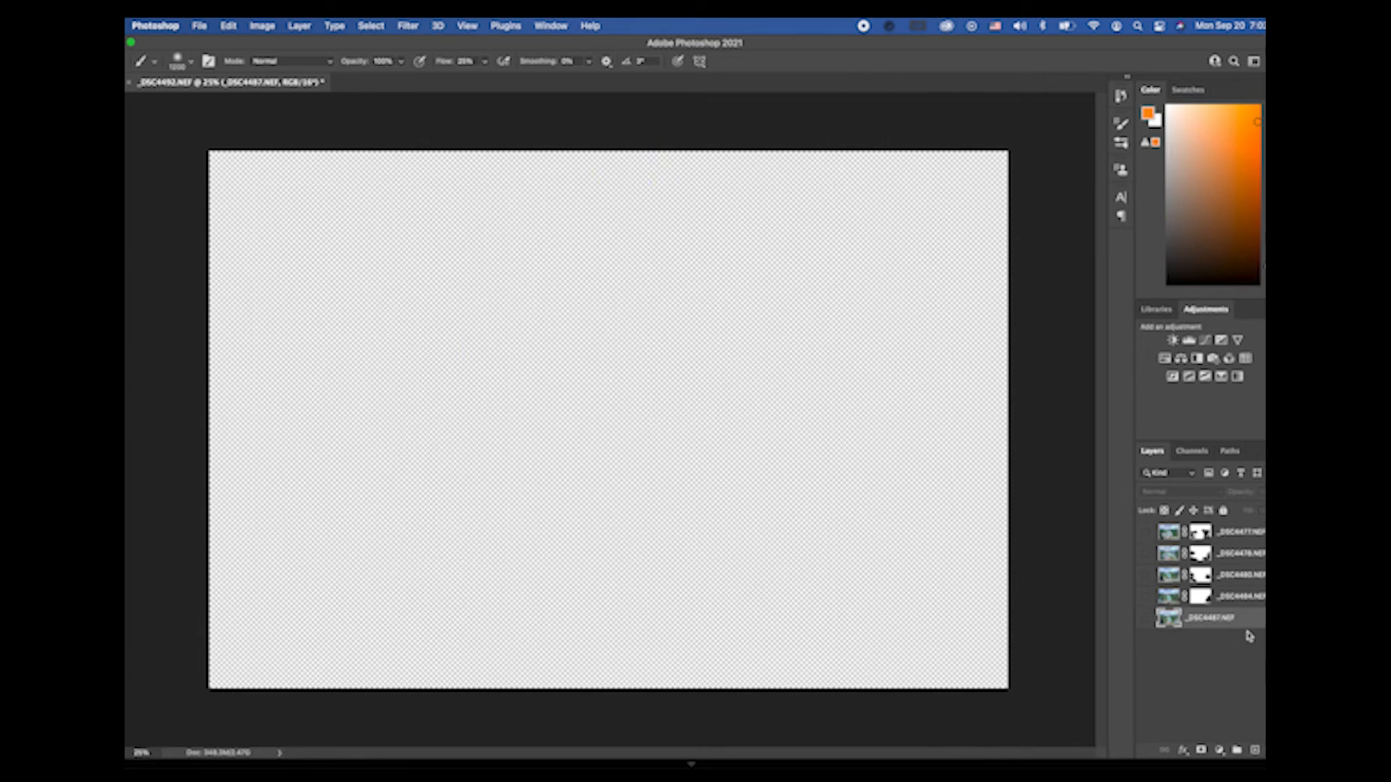
drag(1146, 618, 1146, 534)
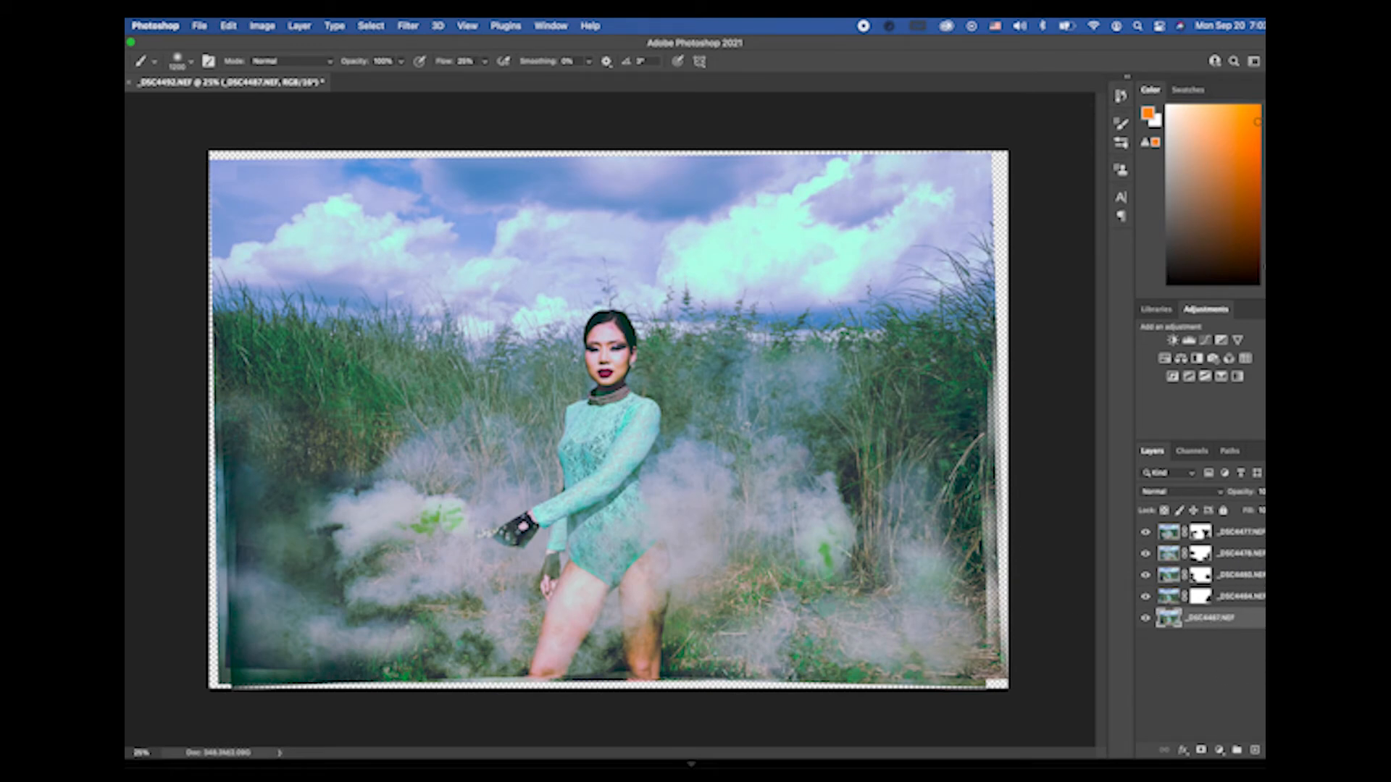
Step: Flatten all the layers into a single background and save the composite
click(1238, 534)
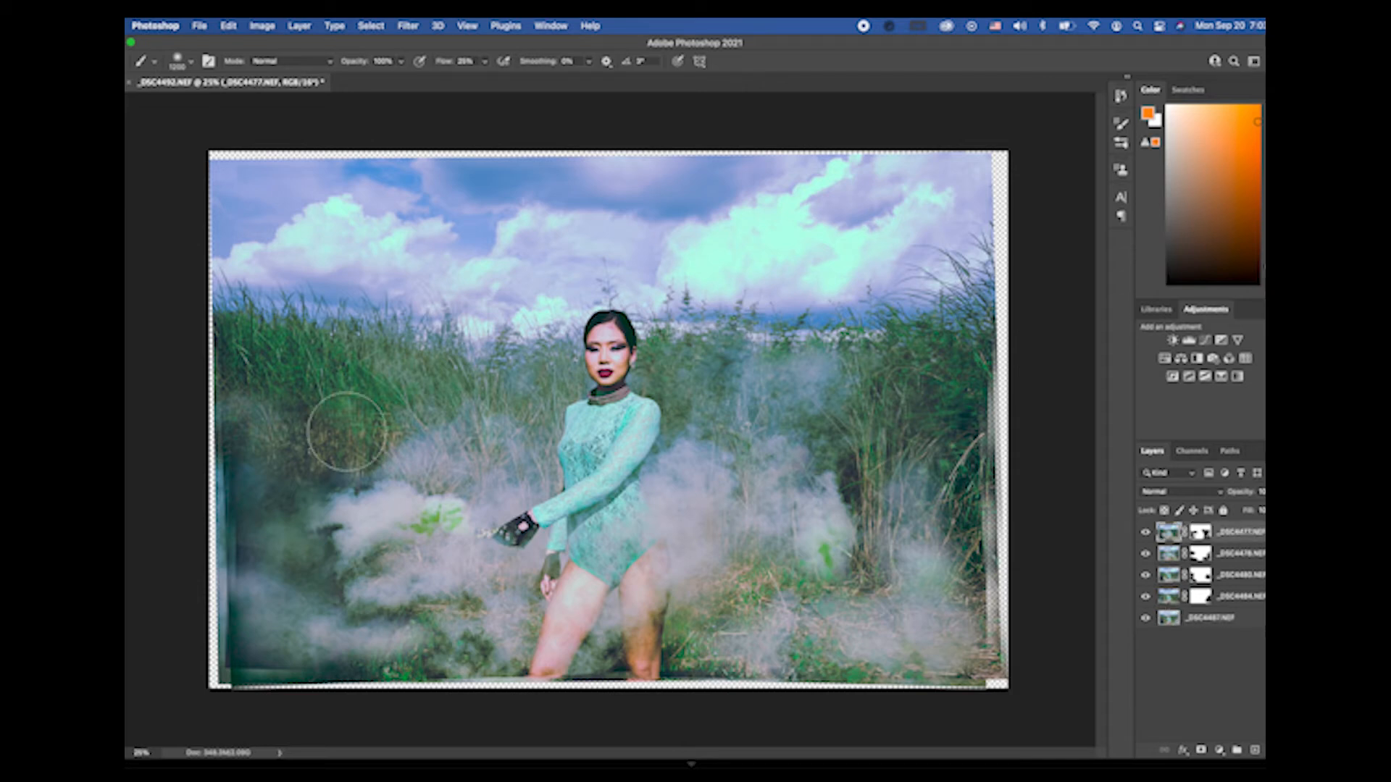
shift+click(1240, 620)
right_click(1240, 621)
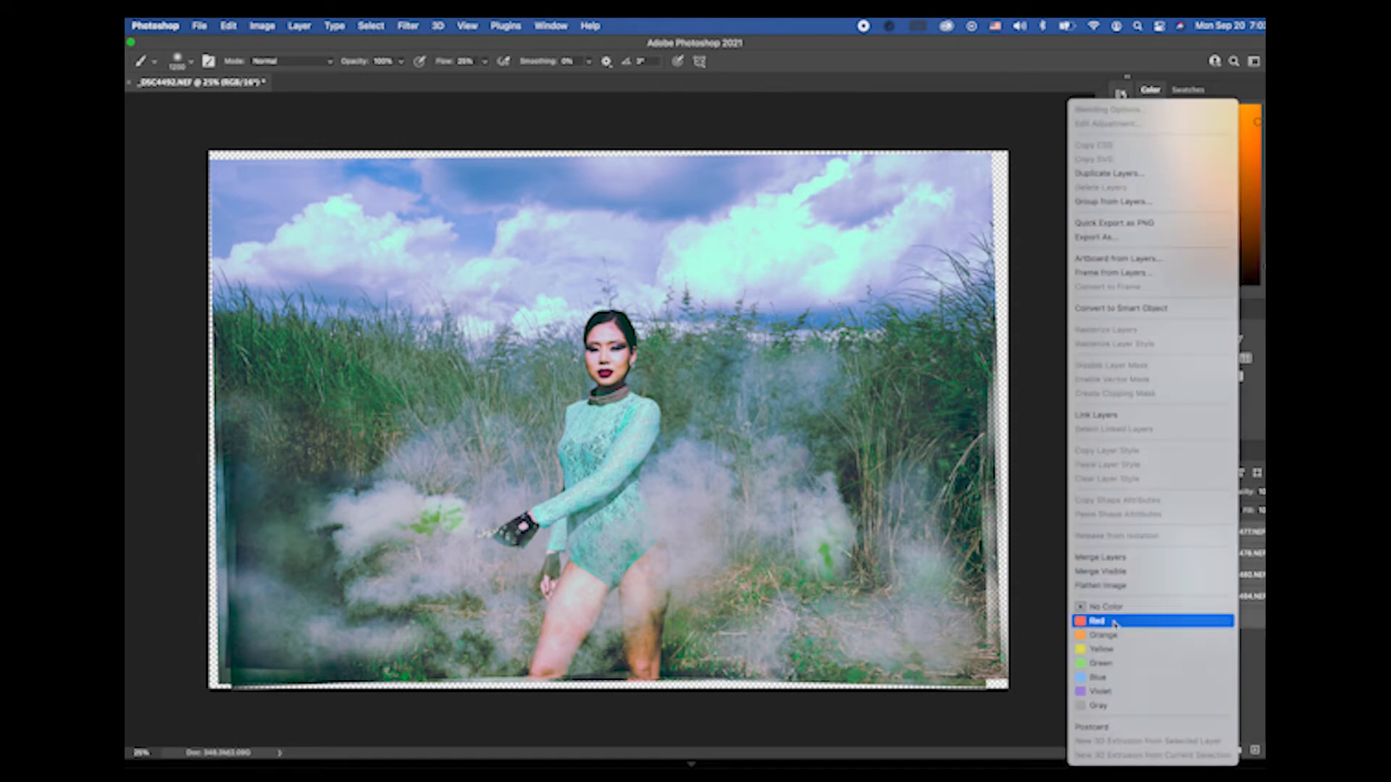
click(1115, 585)
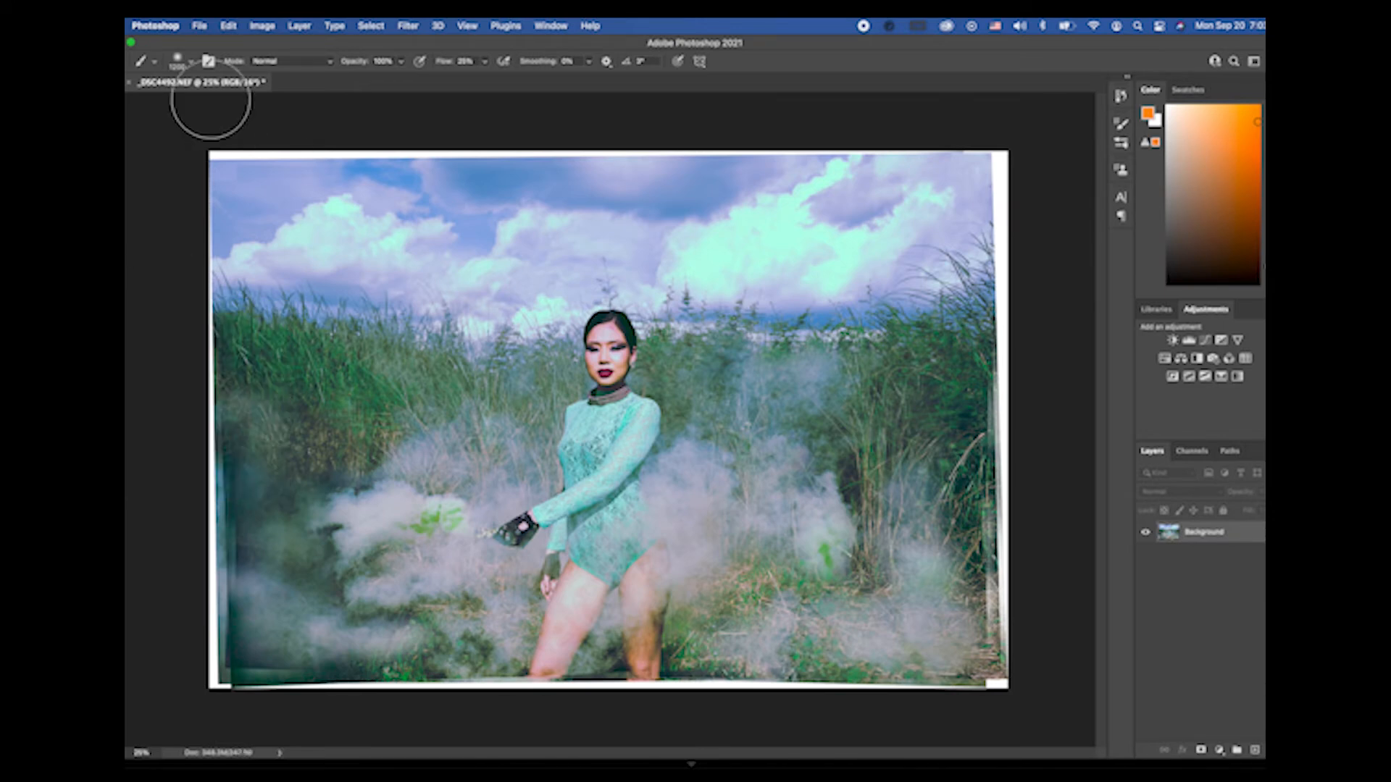
click(199, 25)
click(210, 159)
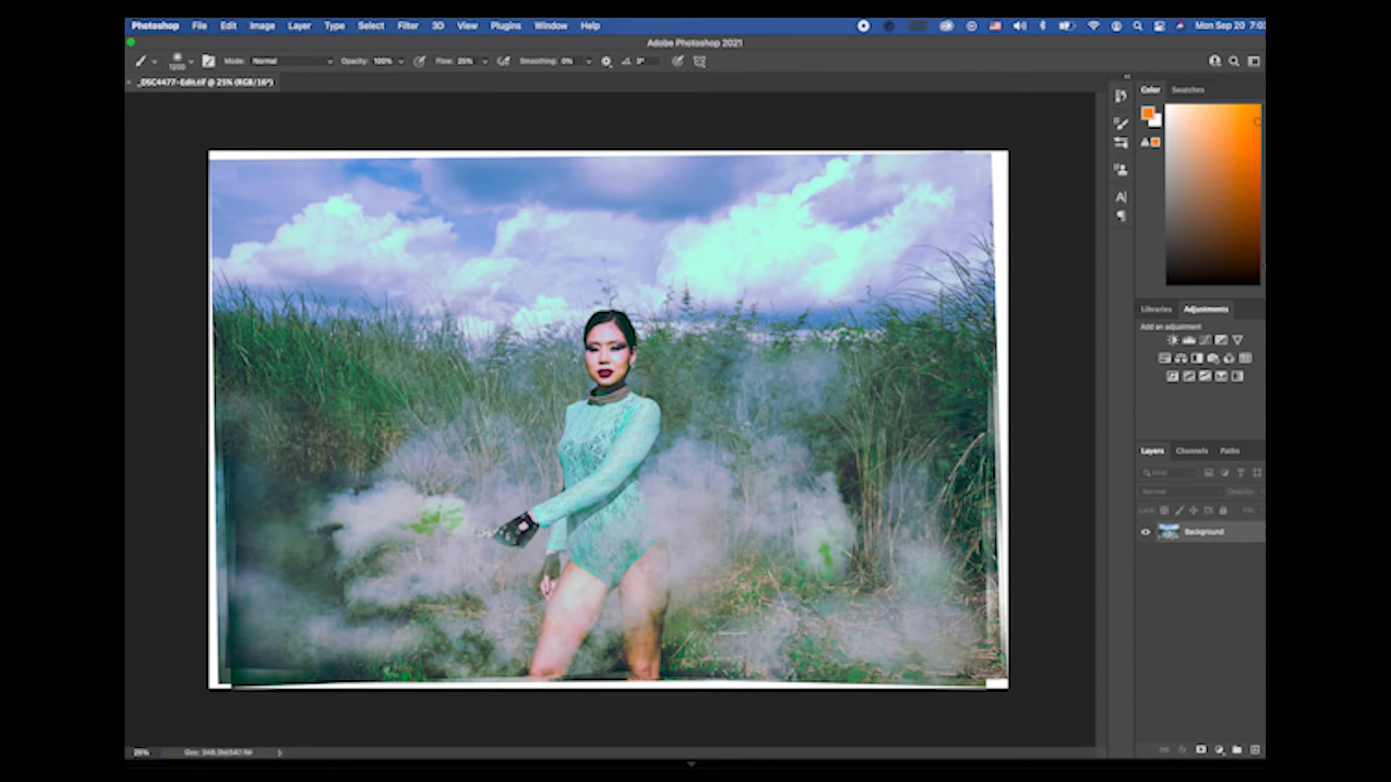
Step: Crop the image inward on all four sides to remove the white borders and misaligned frame edges
key(j)
click(116, 339)
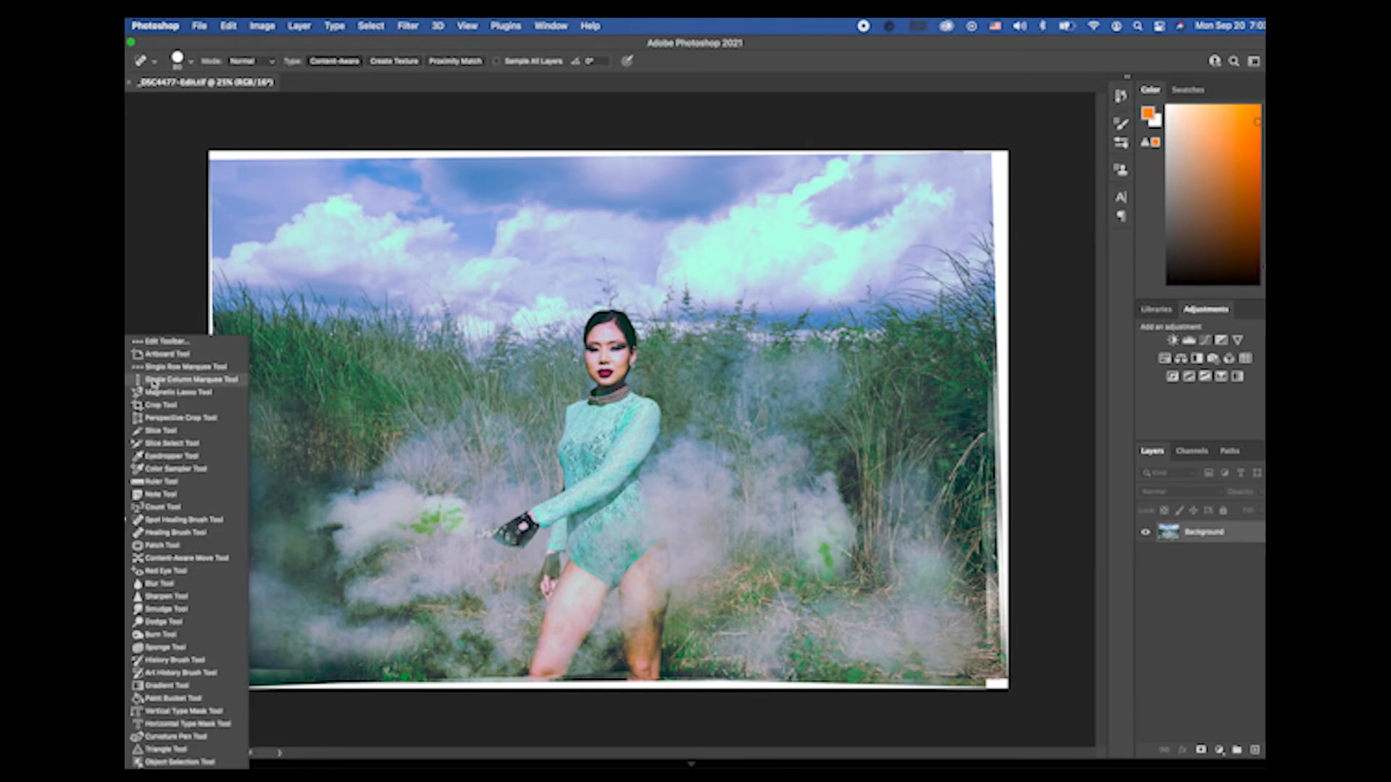
click(154, 405)
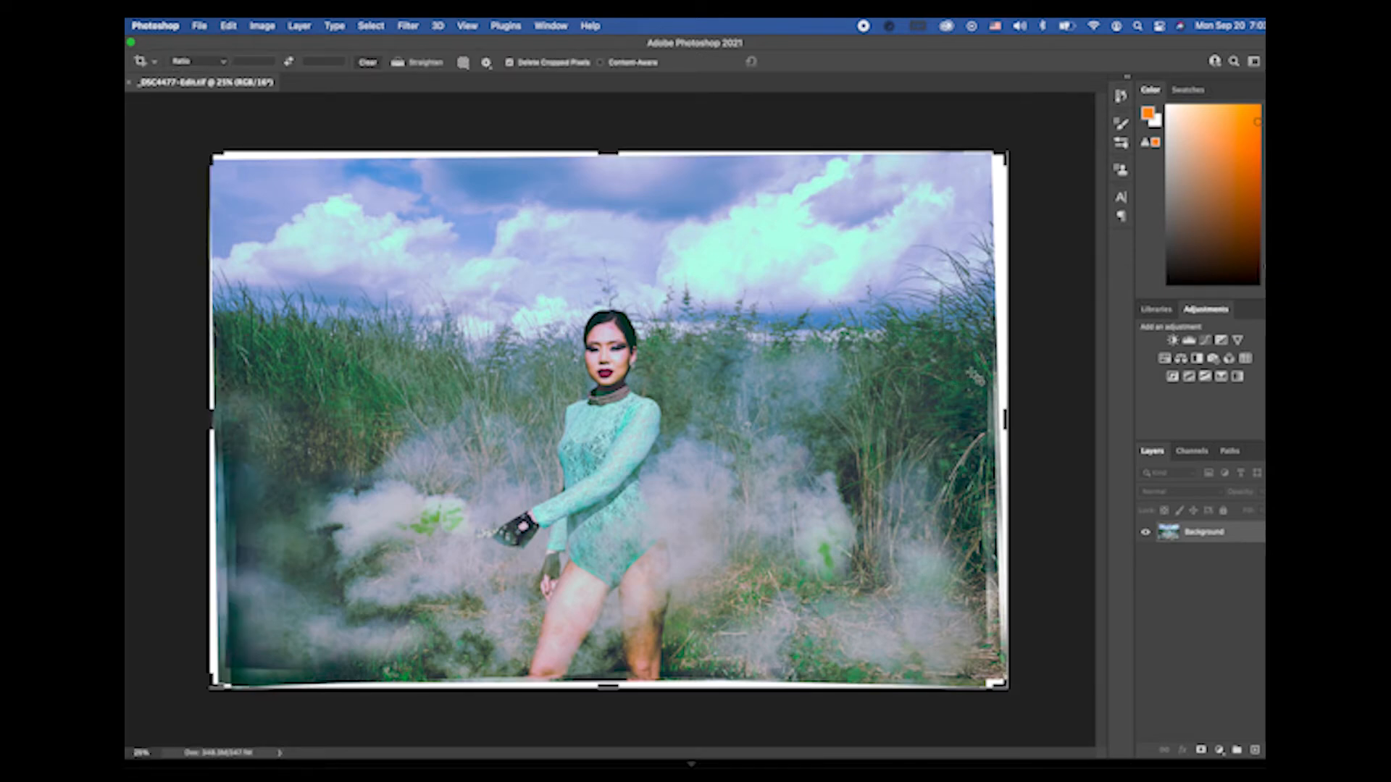
drag(1005, 419, 983, 427)
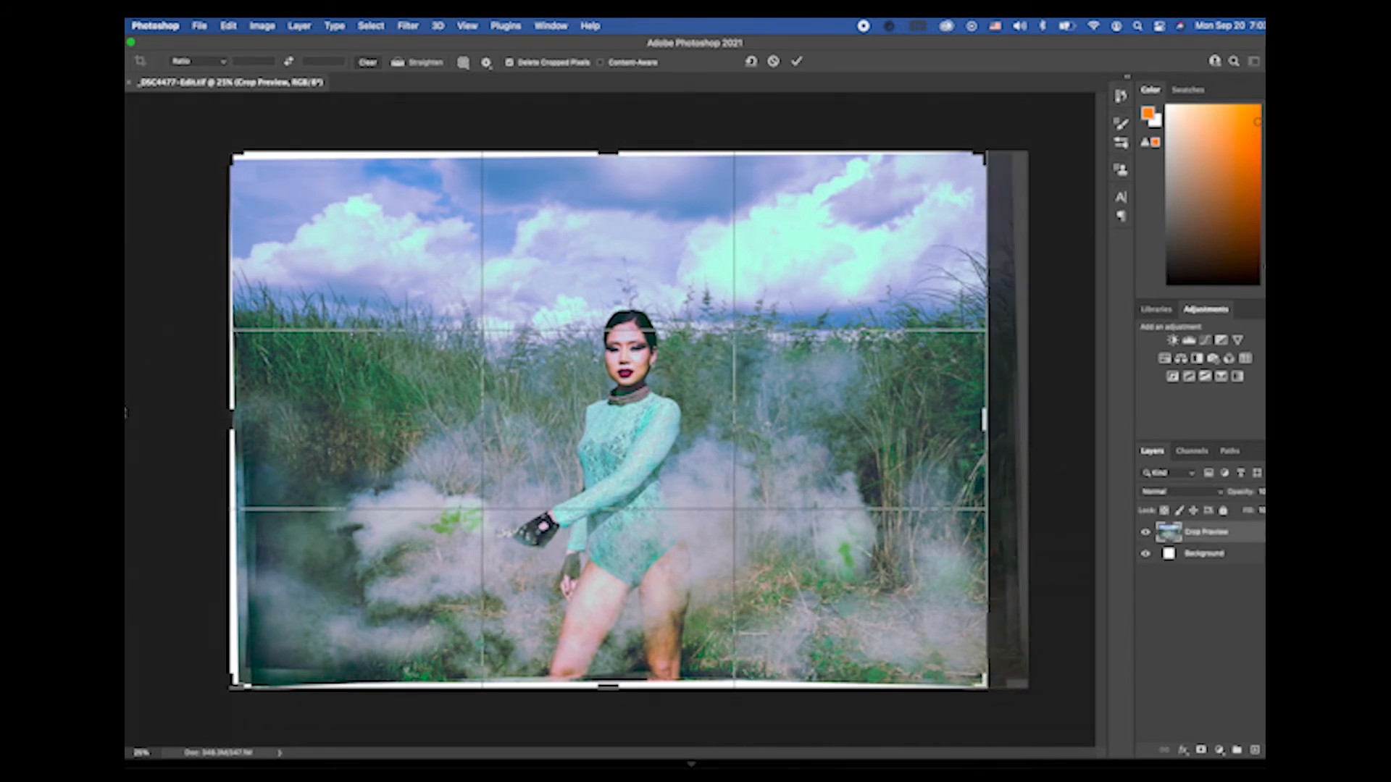
drag(236, 419, 247, 422)
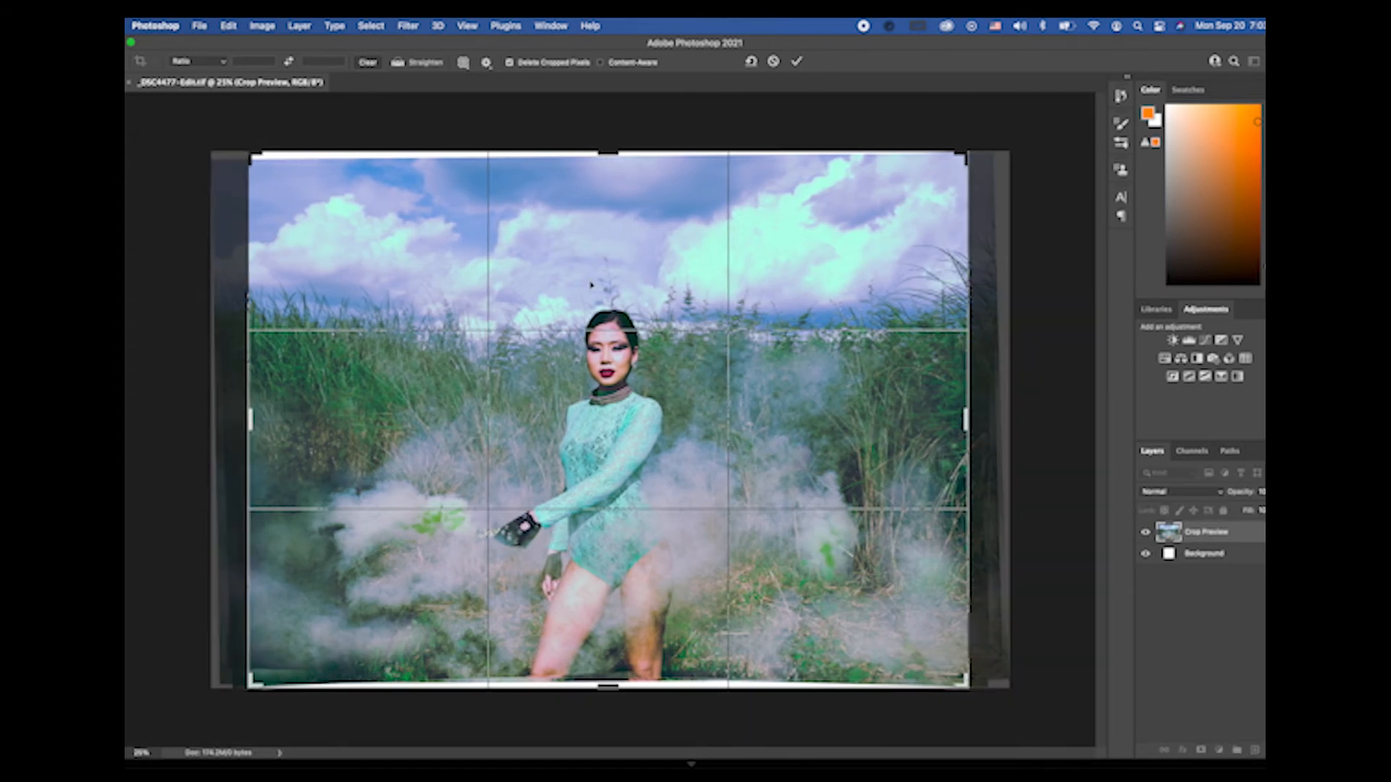
drag(606, 157, 607, 167)
drag(610, 675, 618, 667)
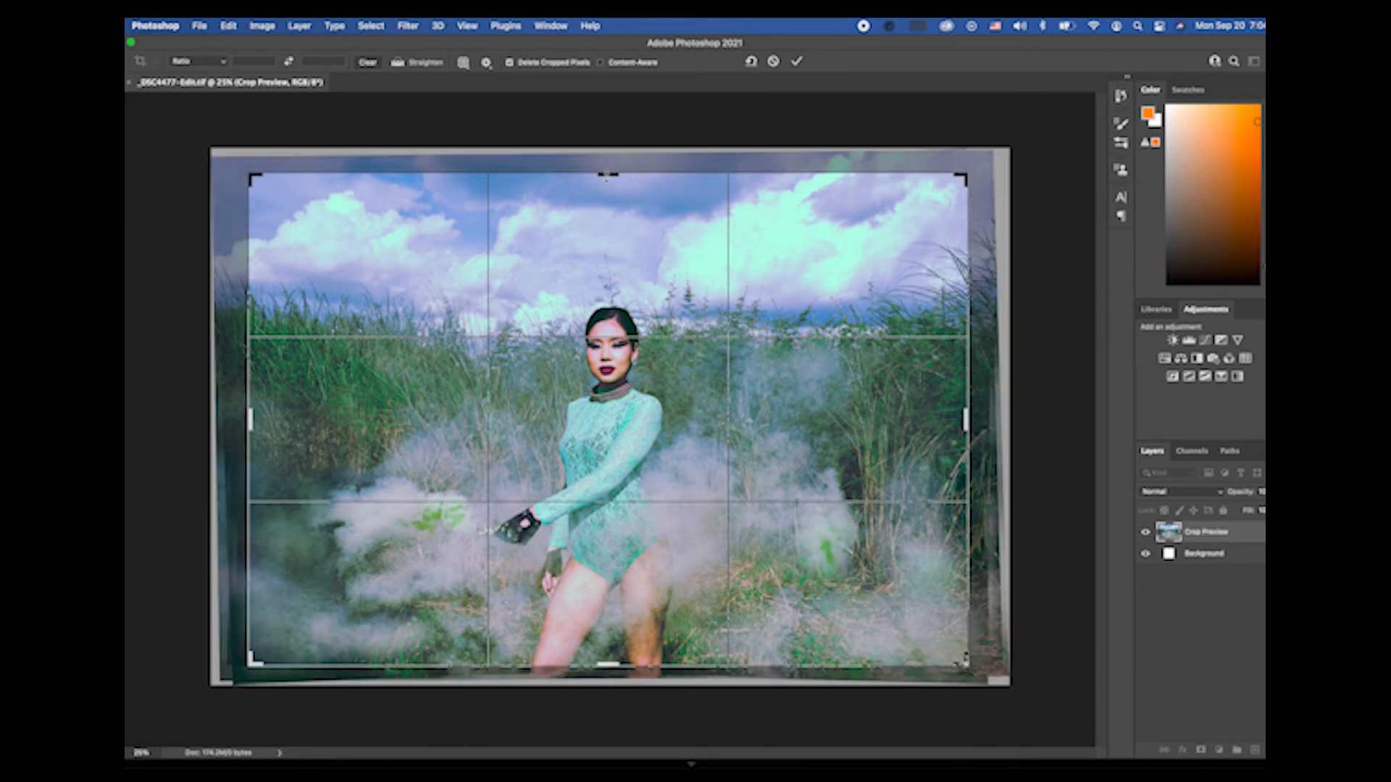
key(Return)
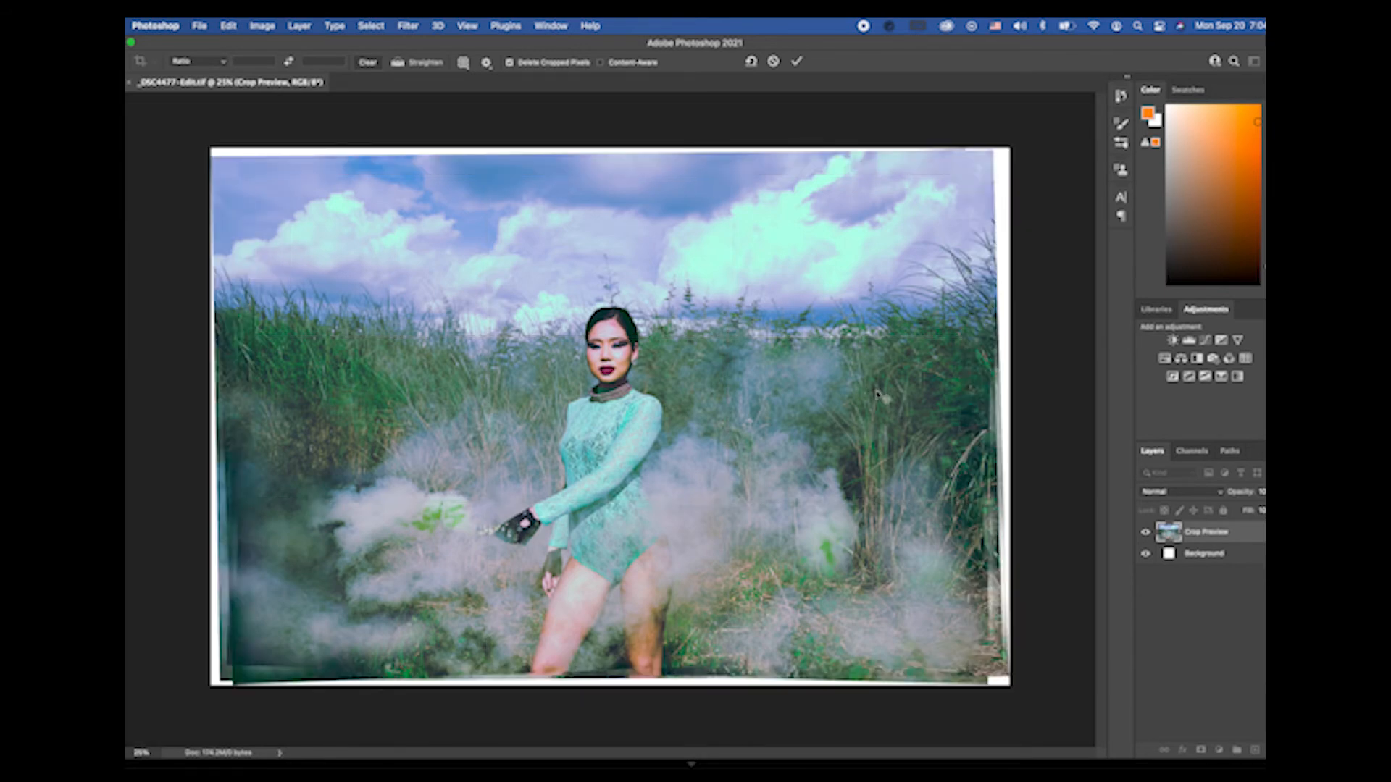
Step: Duplicate the Background layer and add a new empty layer above the copy
key(v)
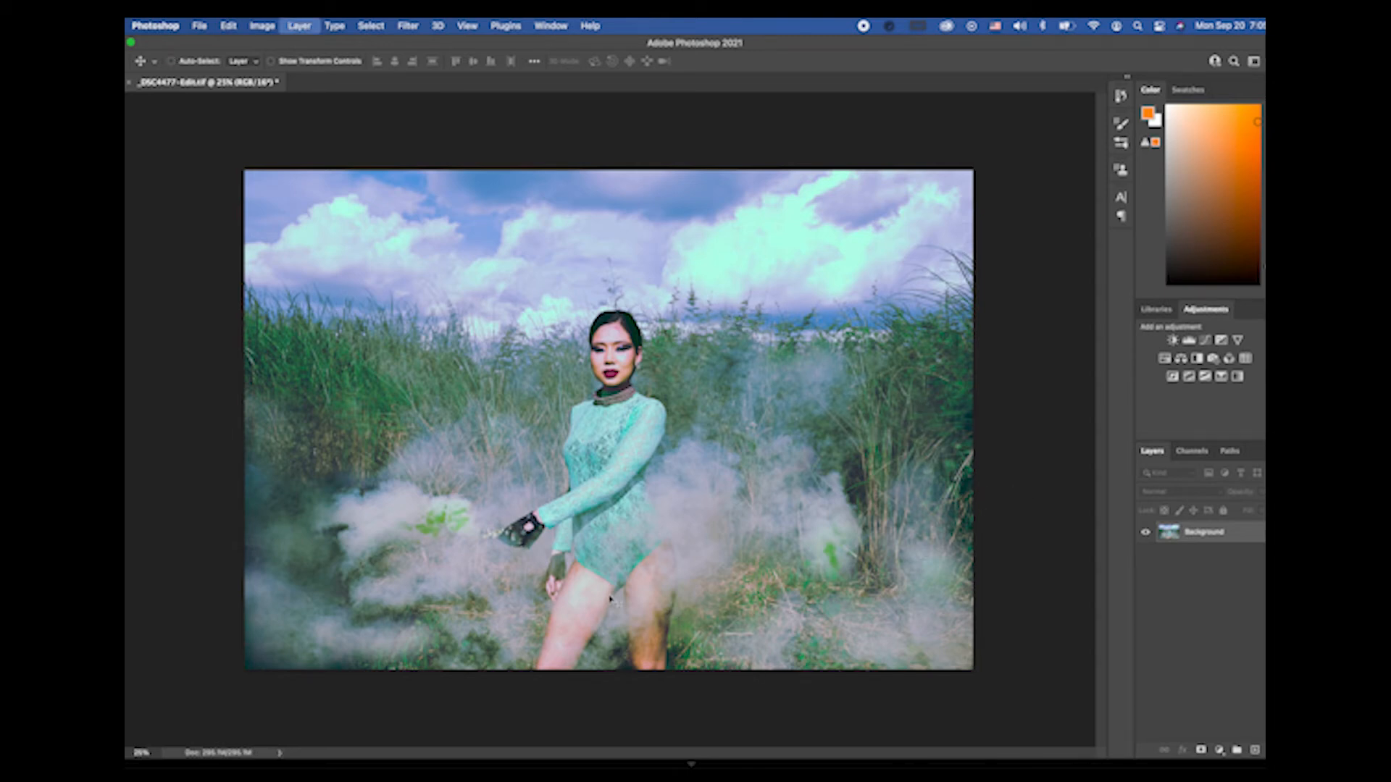
key(ctrl+j)
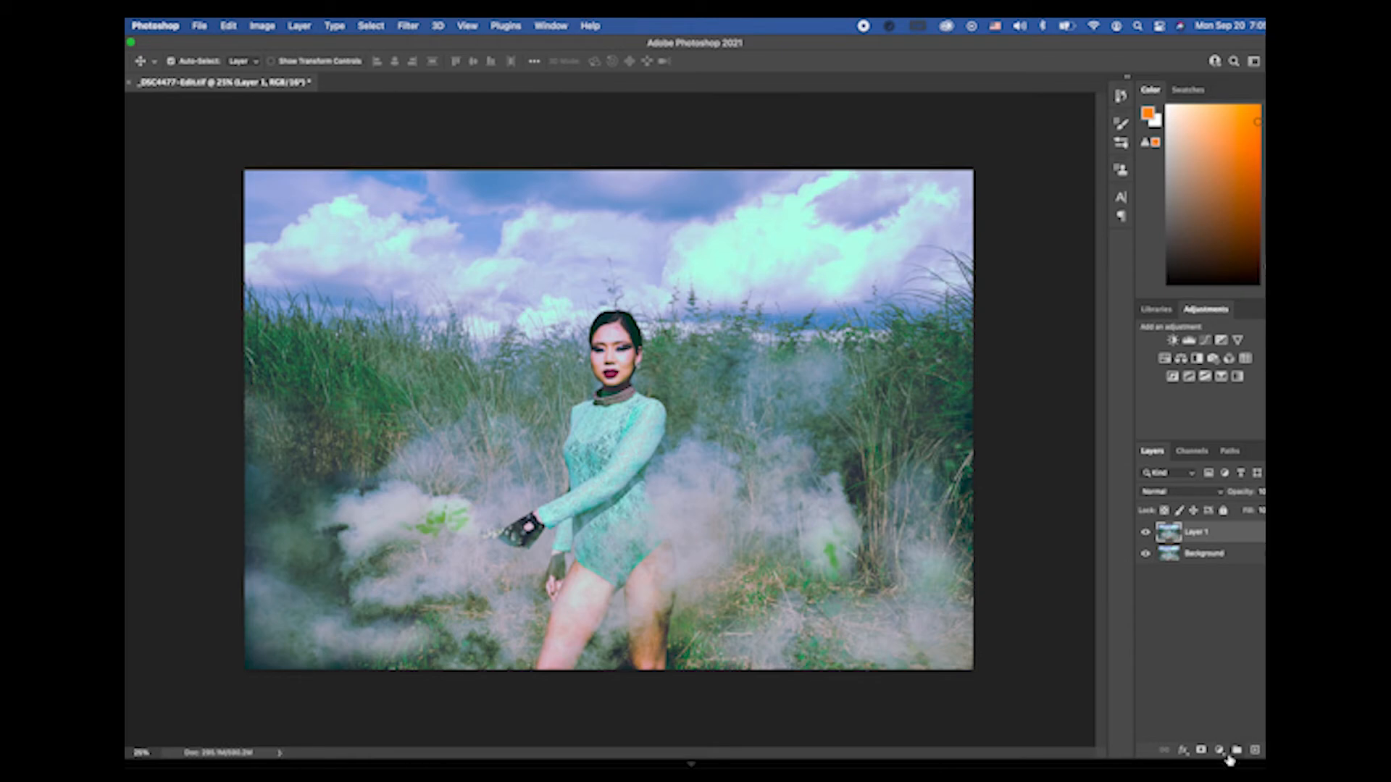
click(1257, 752)
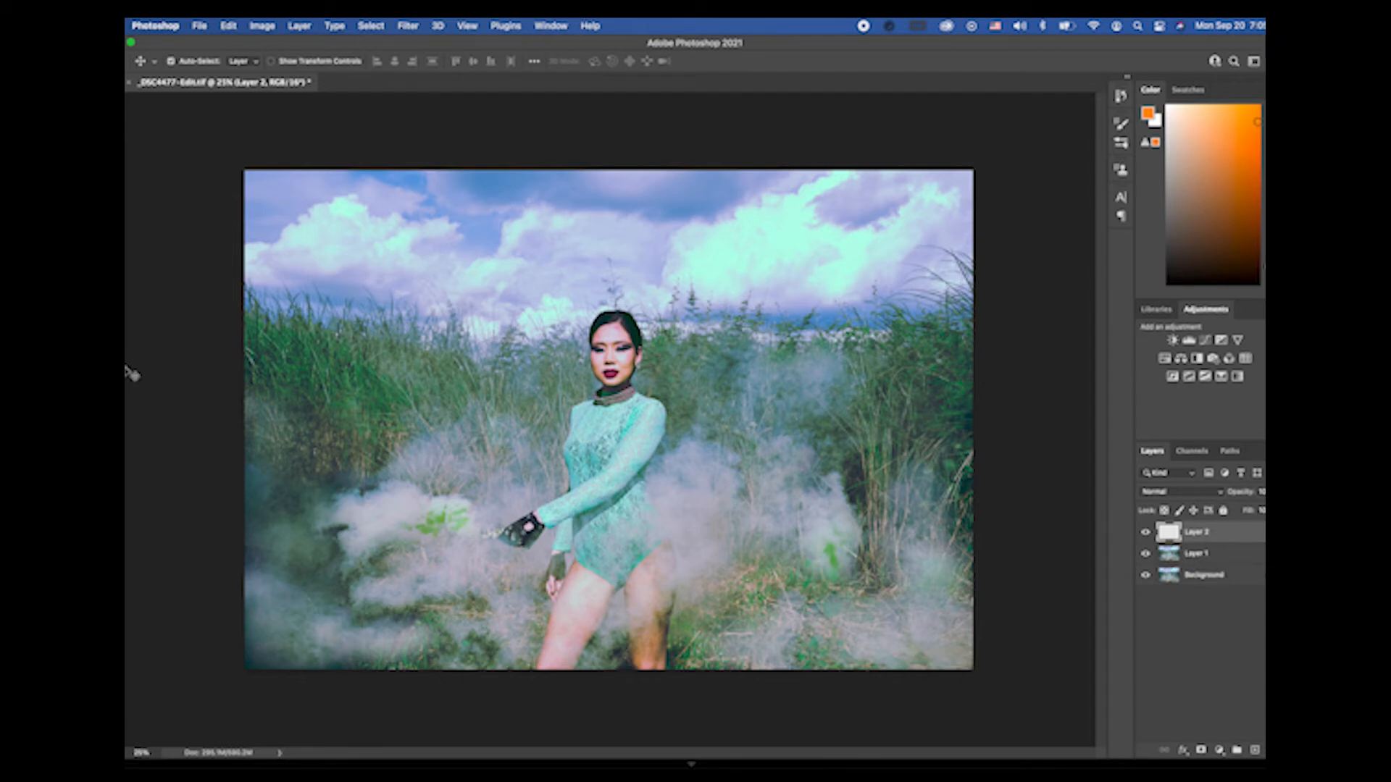
Step: Using a brush with about 8% flow, paint haze in a colour sampled from the smoke over the grass on the image's right side
key(b)
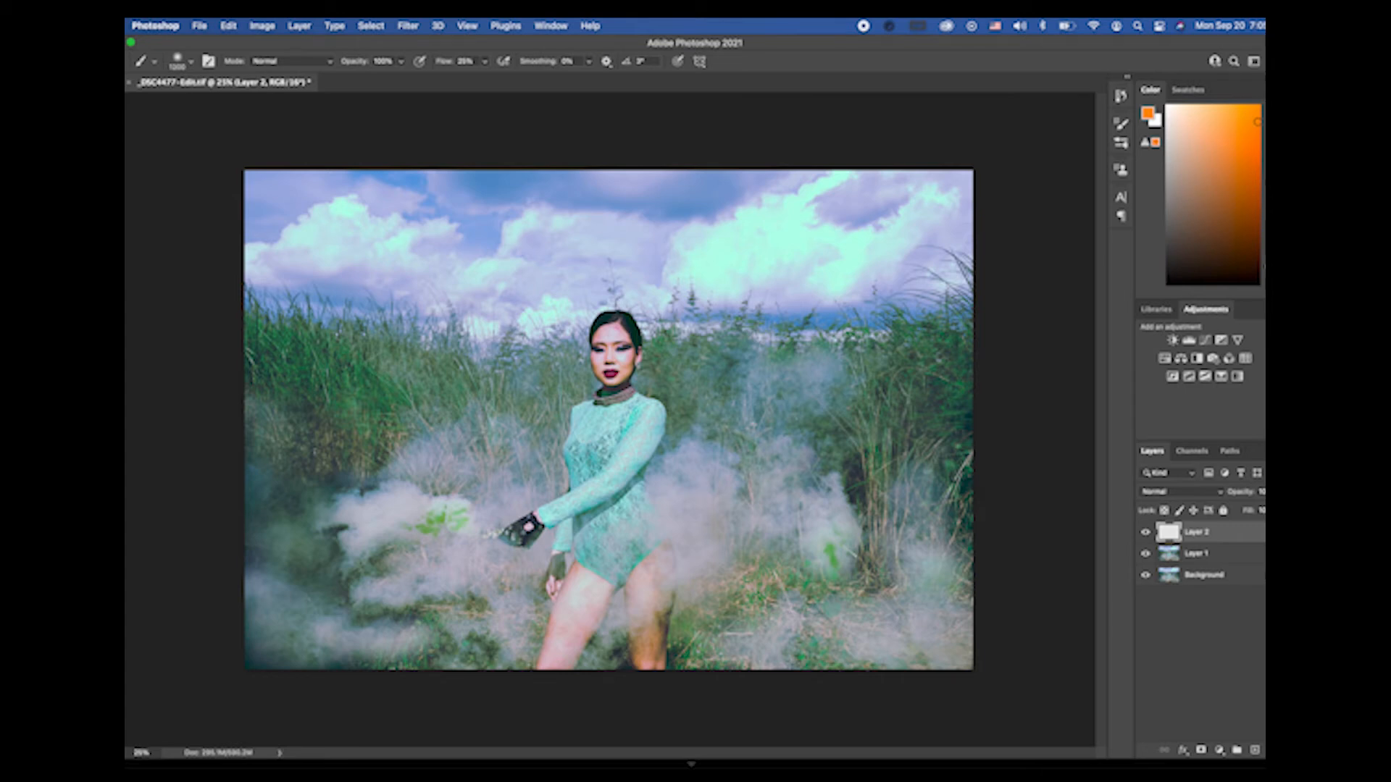
click(485, 61)
drag(487, 80, 476, 79)
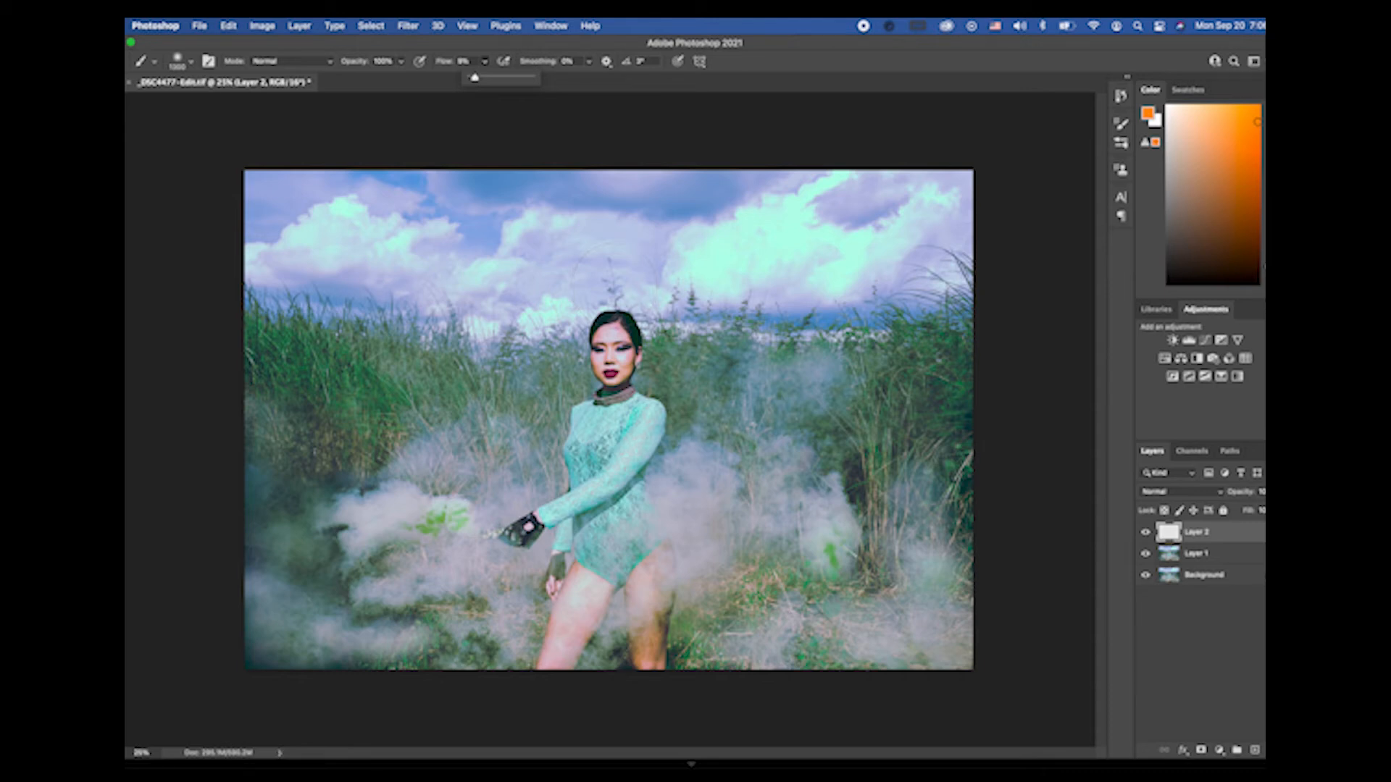
alt+click(711, 475)
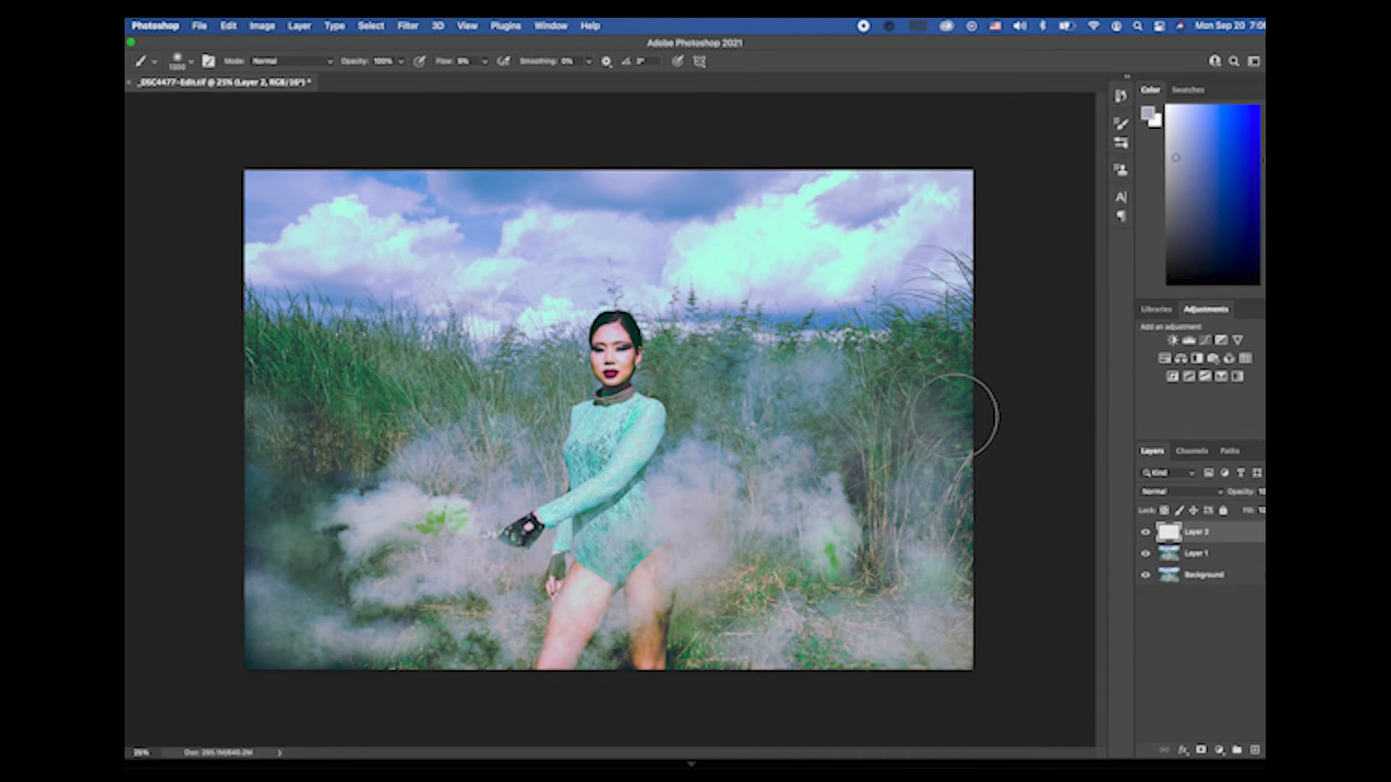
click(707, 497)
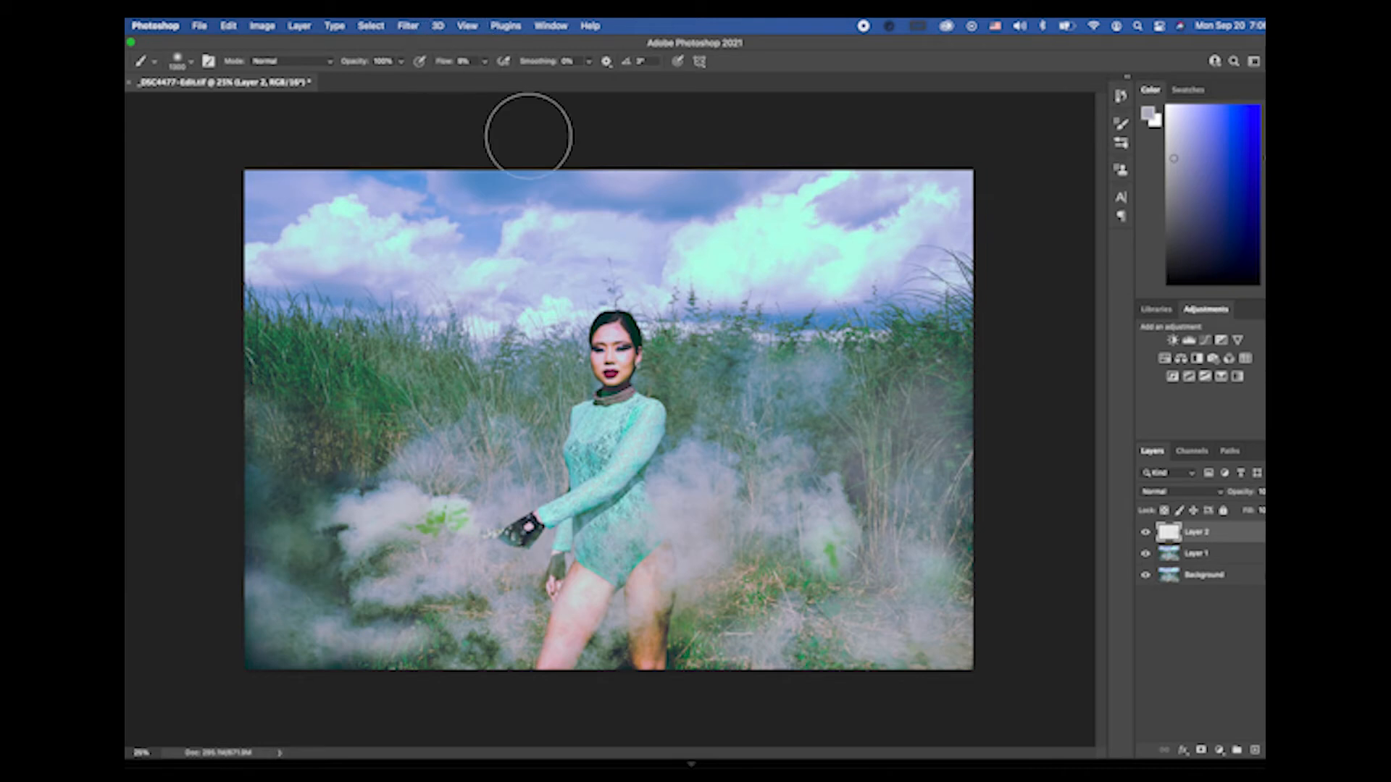
mouse_move(990, 547)
mouse_down()
mouse_move(978, 512)
mouse_move(978, 559)
mouse_move(981, 475)
mouse_move(869, 493)
mouse_move(772, 601)
mouse_move(768, 579)
mouse_move(833, 500)
mouse_up()
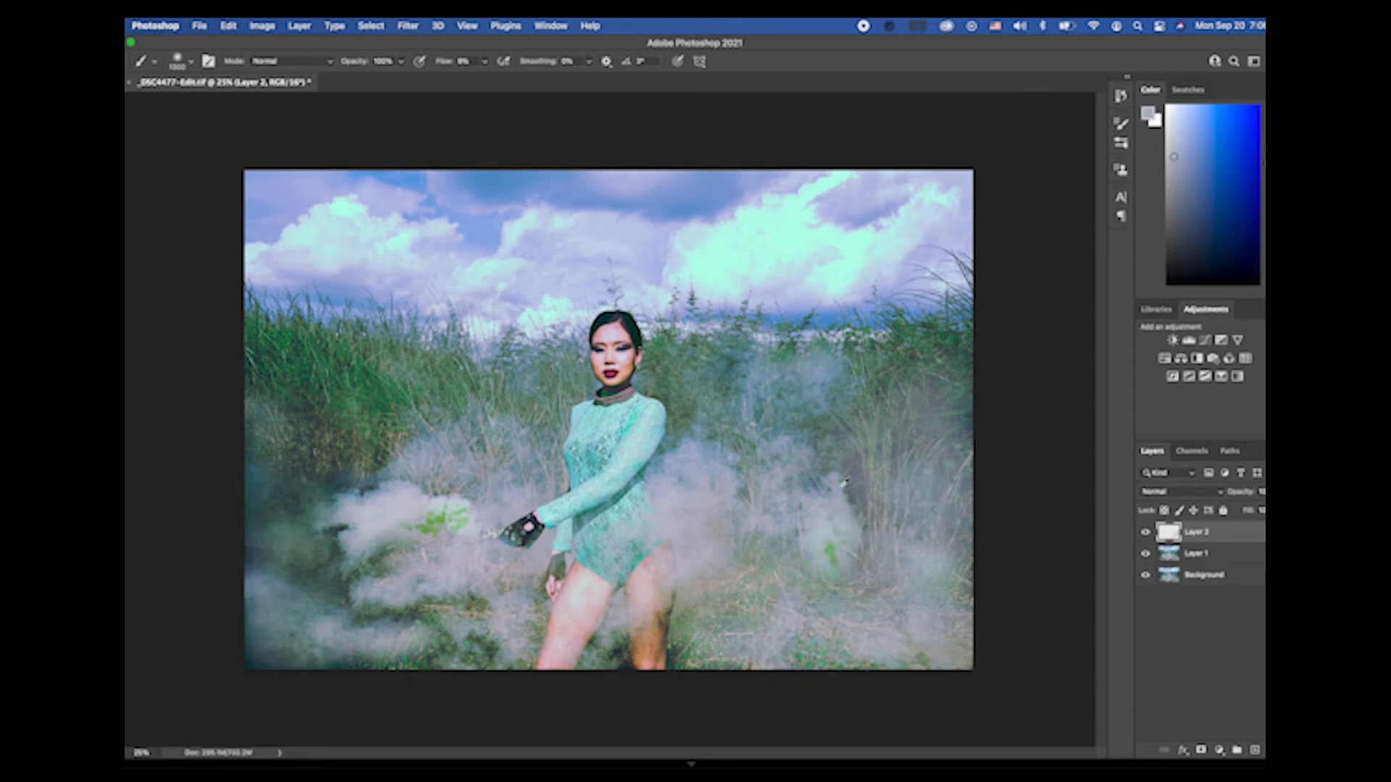
Step: Paint haze in colours sampled from the smoke over the dark areas around the smoke in the image's lower-left part
alt+click(705, 472)
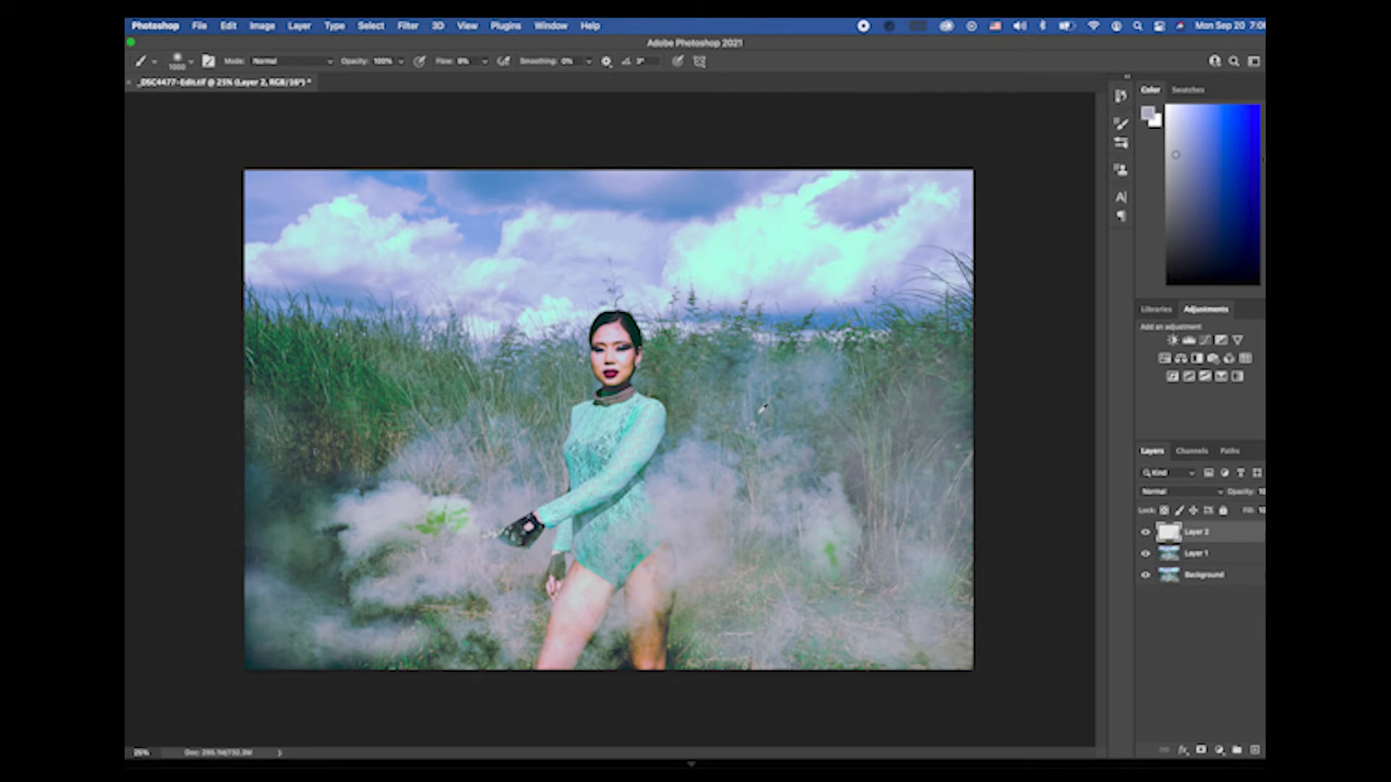
alt+click(398, 505)
mouse_move(336, 460)
mouse_down()
mouse_move(310, 450)
mouse_move(341, 448)
mouse_move(270, 465)
mouse_move(292, 497)
mouse_move(348, 490)
mouse_up()
alt+click(297, 533)
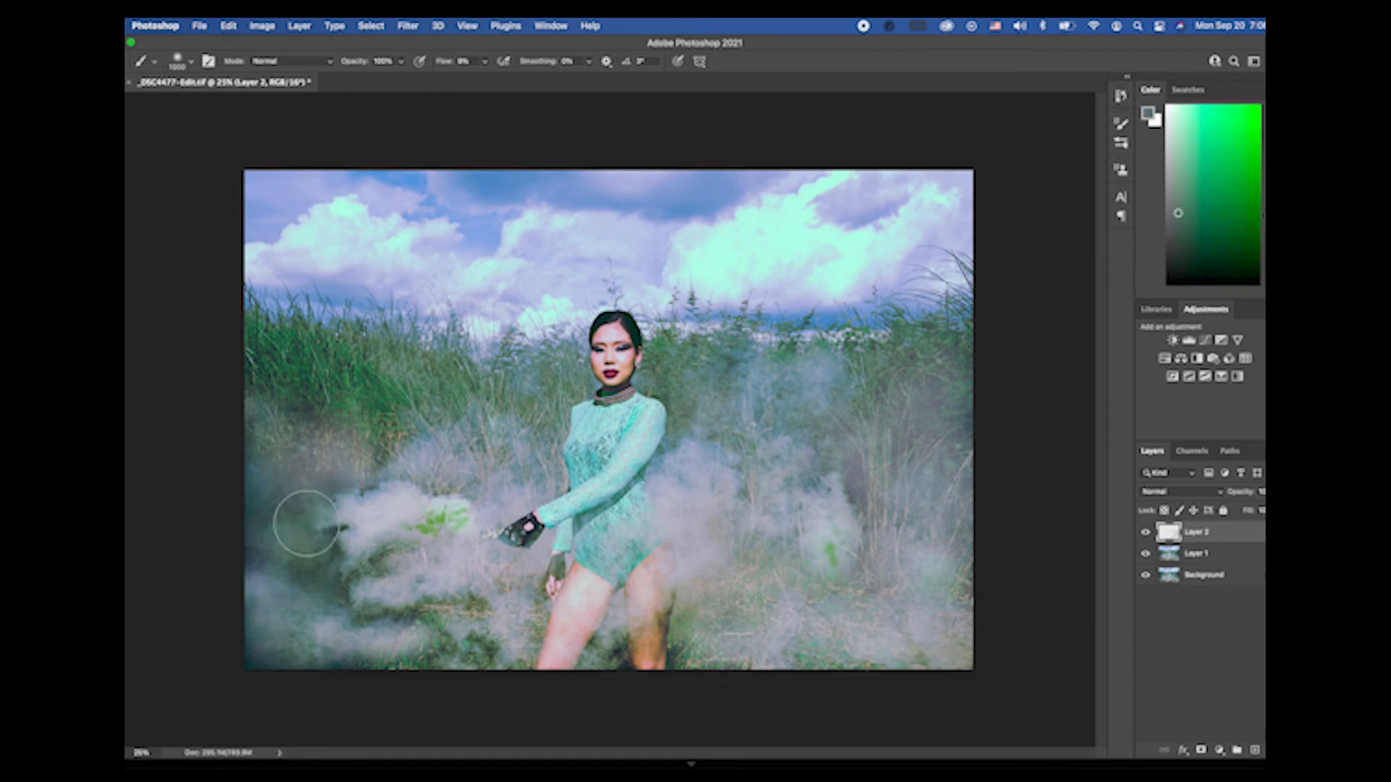
mouse_move(319, 538)
mouse_down()
mouse_move(327, 588)
mouse_move(339, 591)
mouse_move(324, 591)
mouse_move(370, 564)
mouse_up()
alt+click(409, 580)
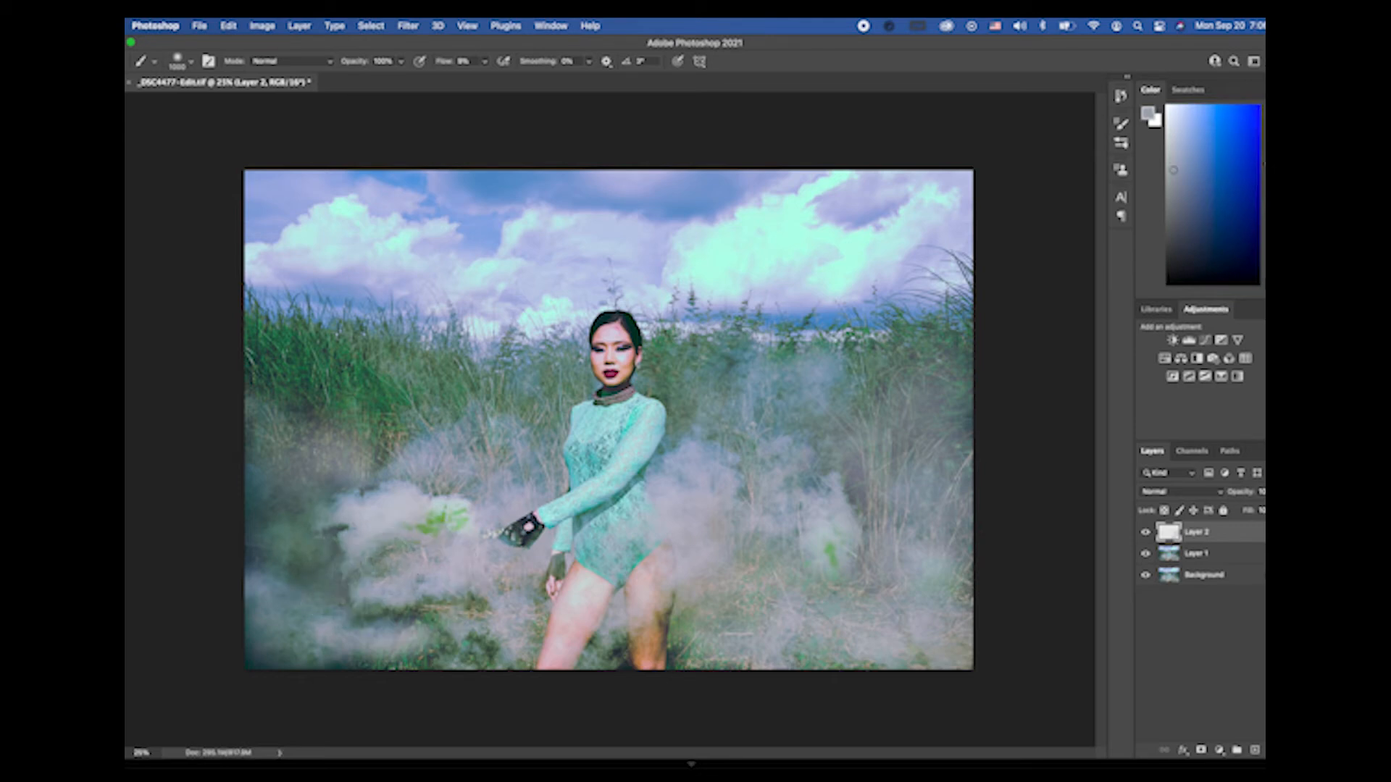
mouse_move(444, 632)
mouse_down()
mouse_move(454, 659)
mouse_move(382, 672)
mouse_up()
alt+click(374, 649)
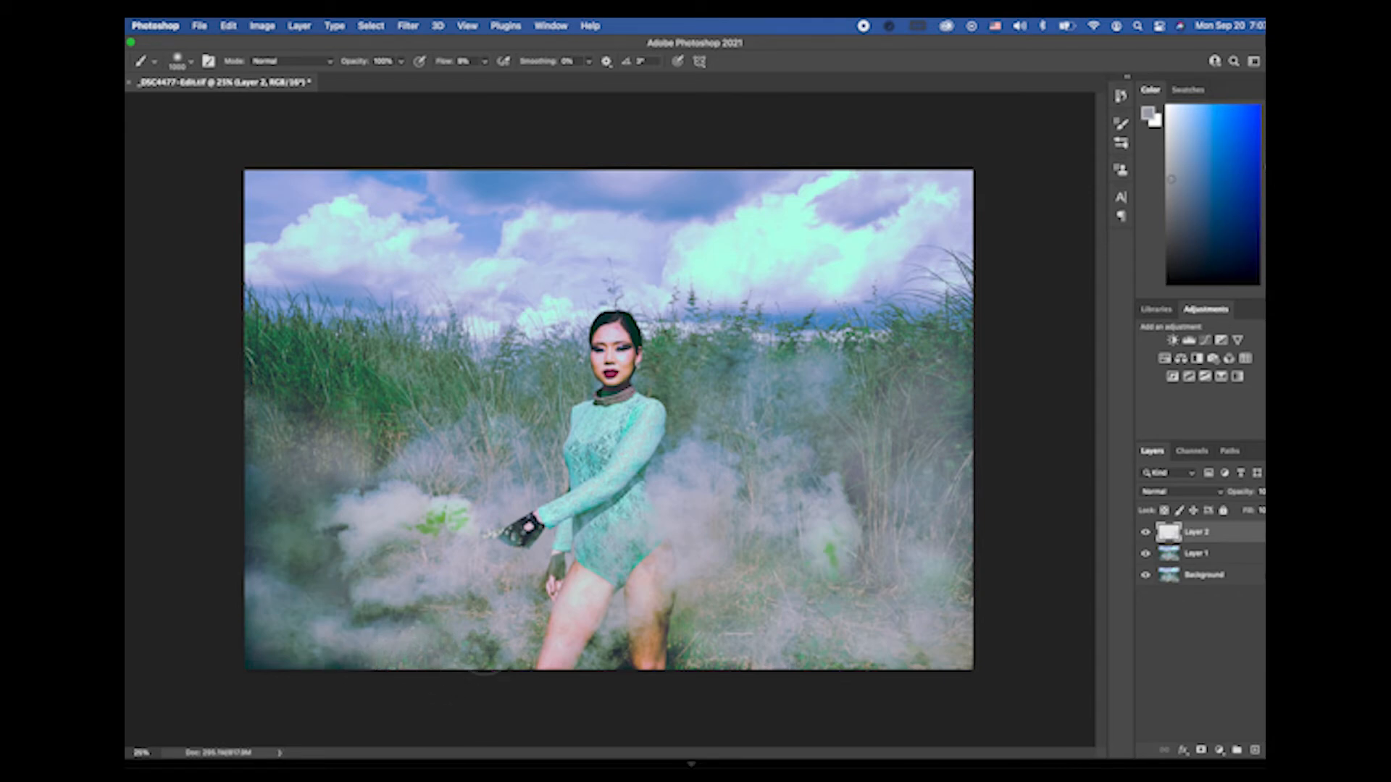
alt+click(319, 616)
Step: Paint haze in sampled smoke colours over the tall grass above the smoke on the image's left side
alt+click(433, 457)
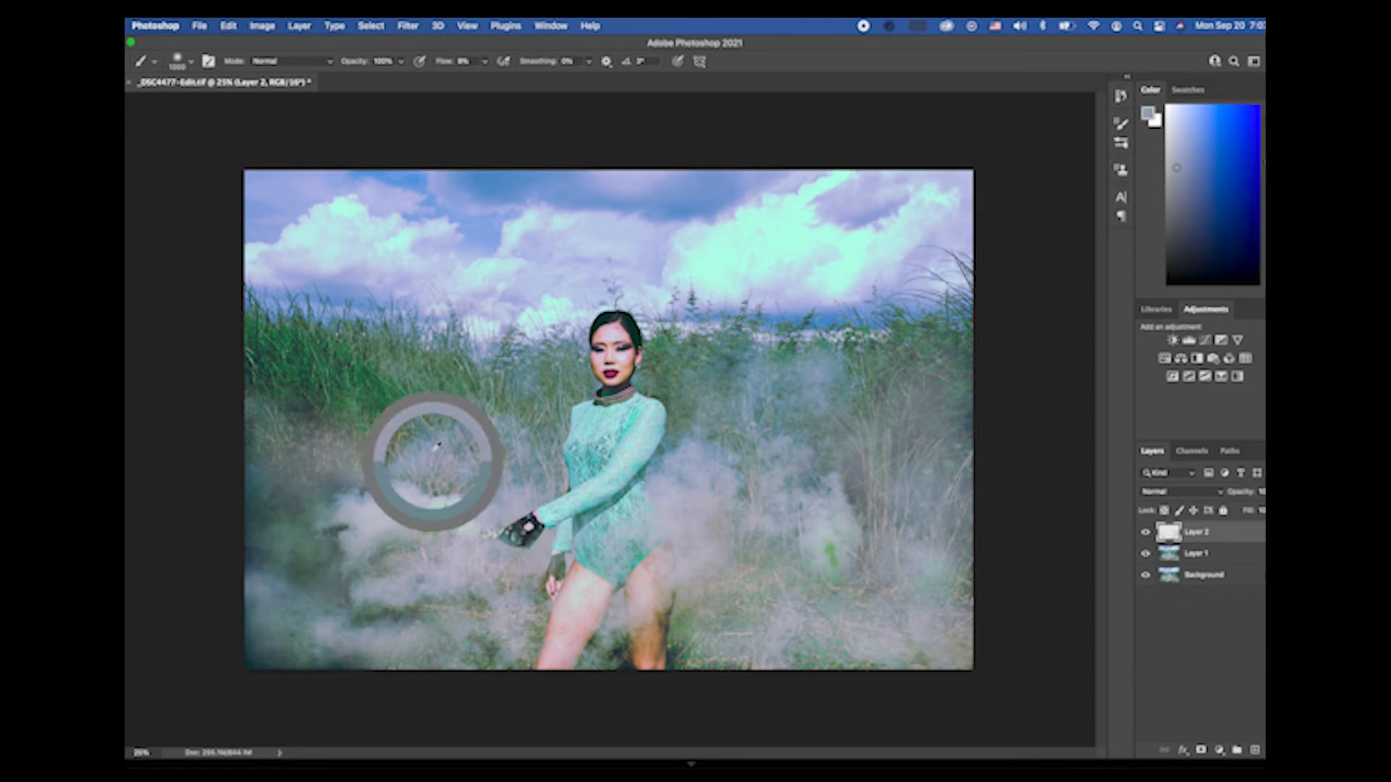
alt+click(402, 452)
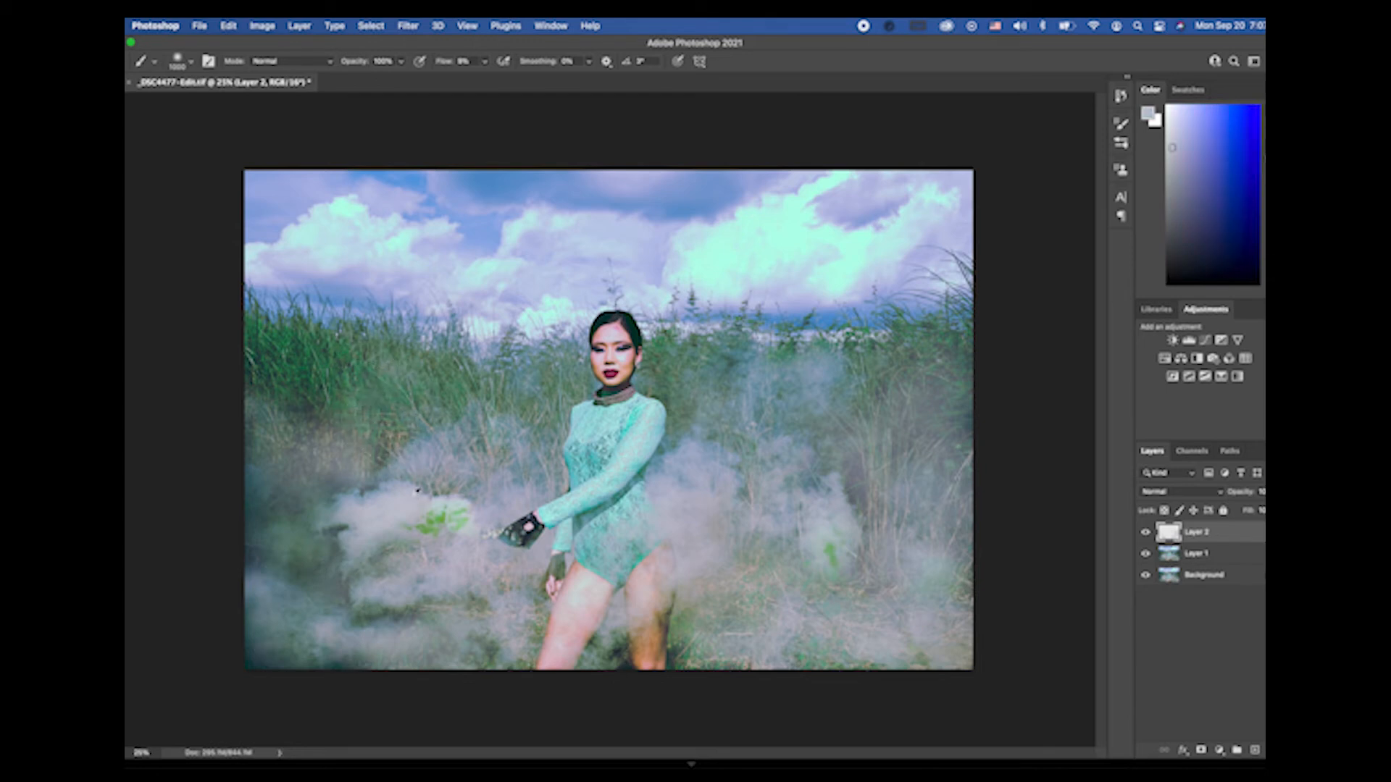
mouse_move(324, 373)
mouse_down()
mouse_move(335, 379)
mouse_move(273, 336)
mouse_move(376, 350)
mouse_up()
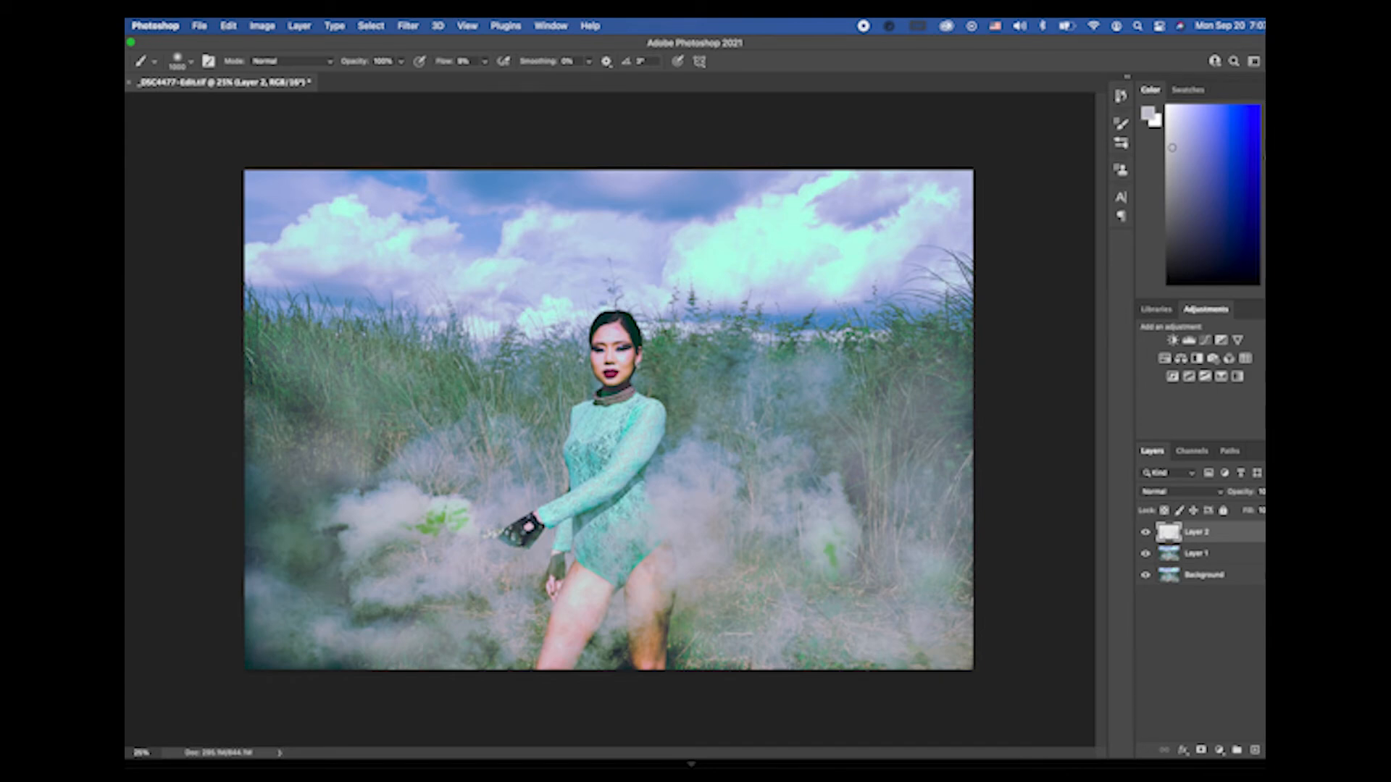
alt+click(461, 443)
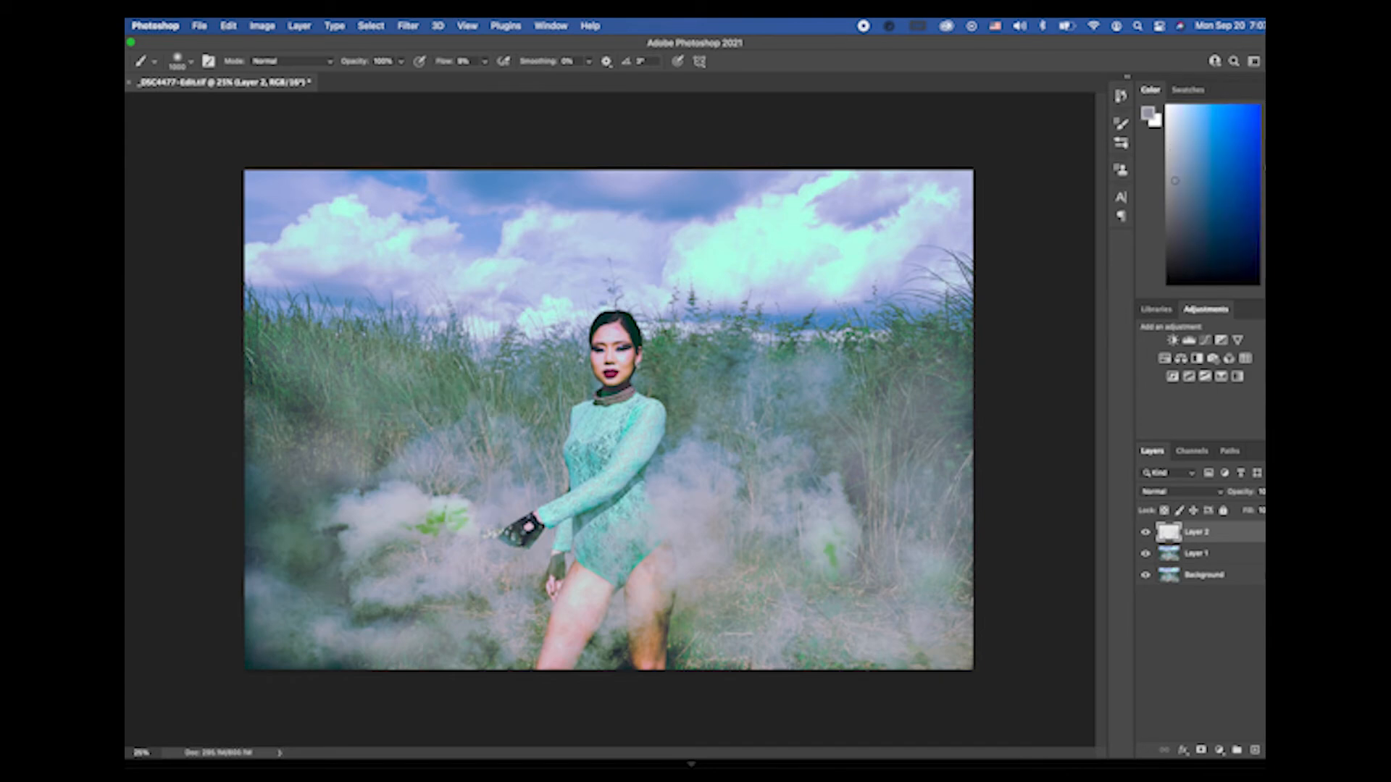
Step: Reduce the brush to 600 px and cover the green spot in the smoke on the image's right side with sampled smoke colour
alt+click(403, 484)
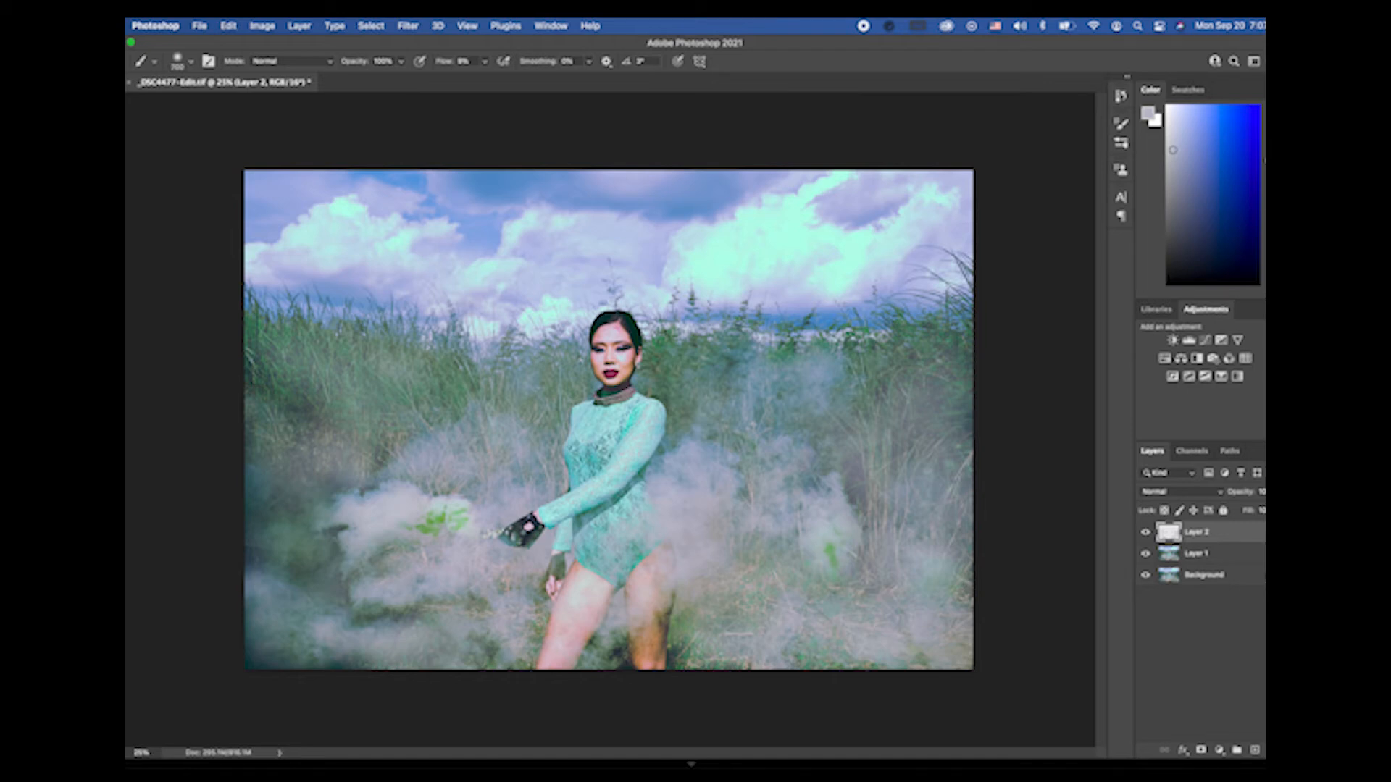
alt+click(824, 529)
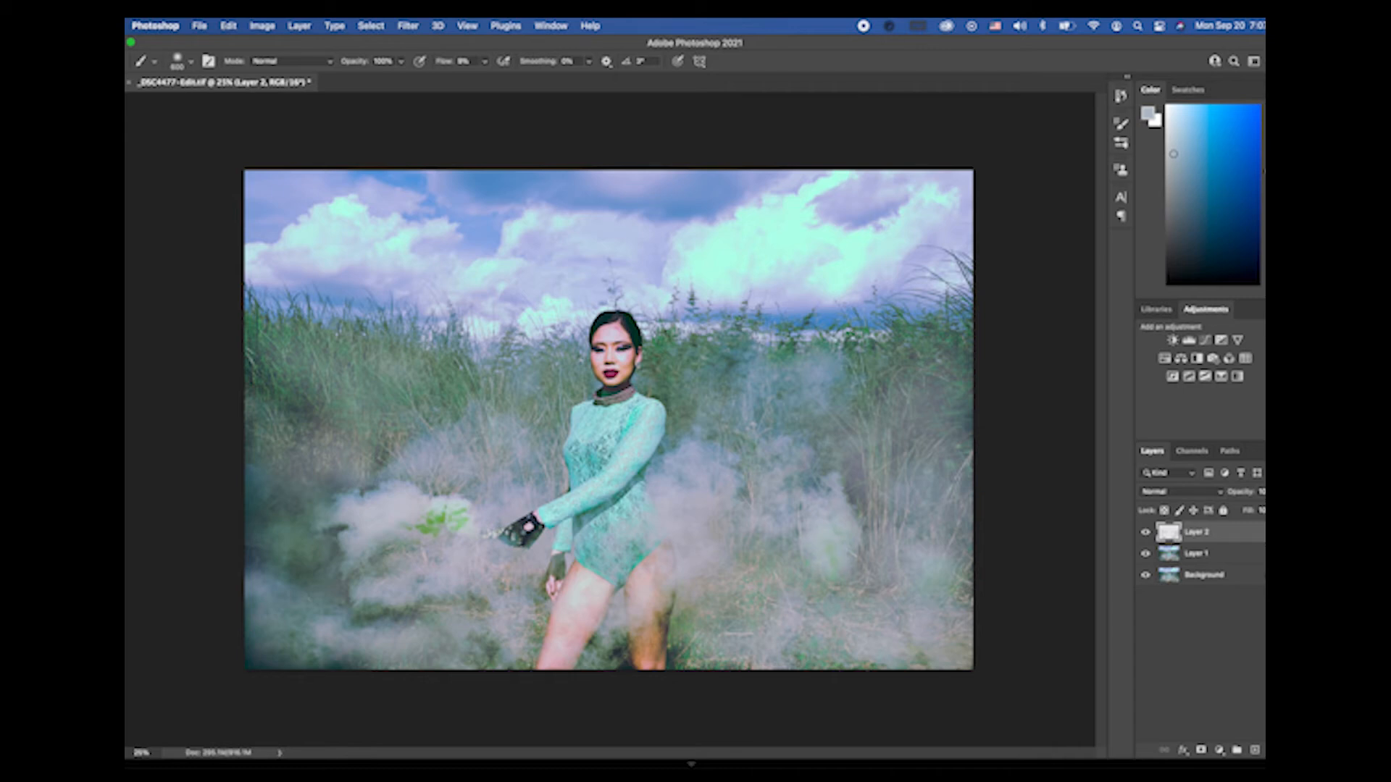
alt+click(388, 507)
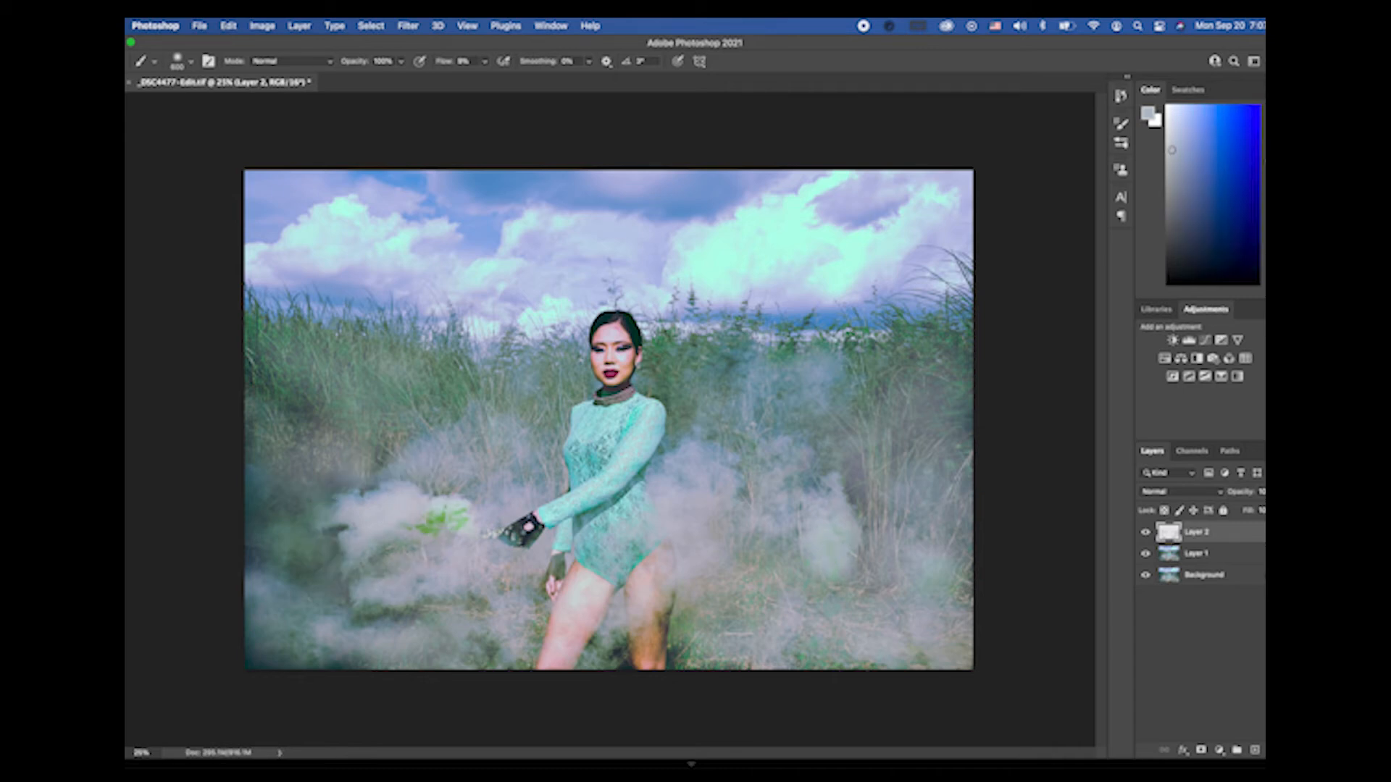
Step: Sample greens from the coloured smoke beside the gloved hand and paint them outward to widen the soft green patch
alt+click(437, 519)
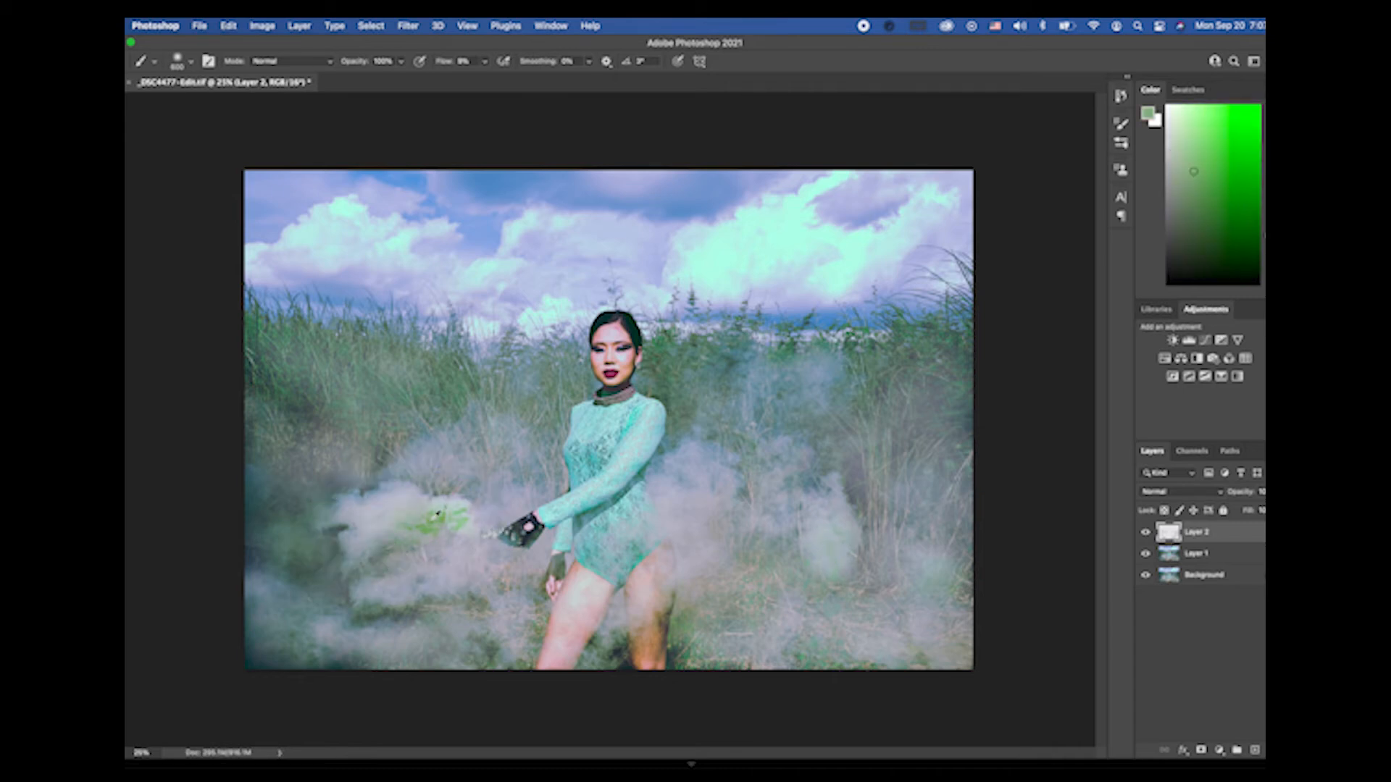
alt+click(444, 520)
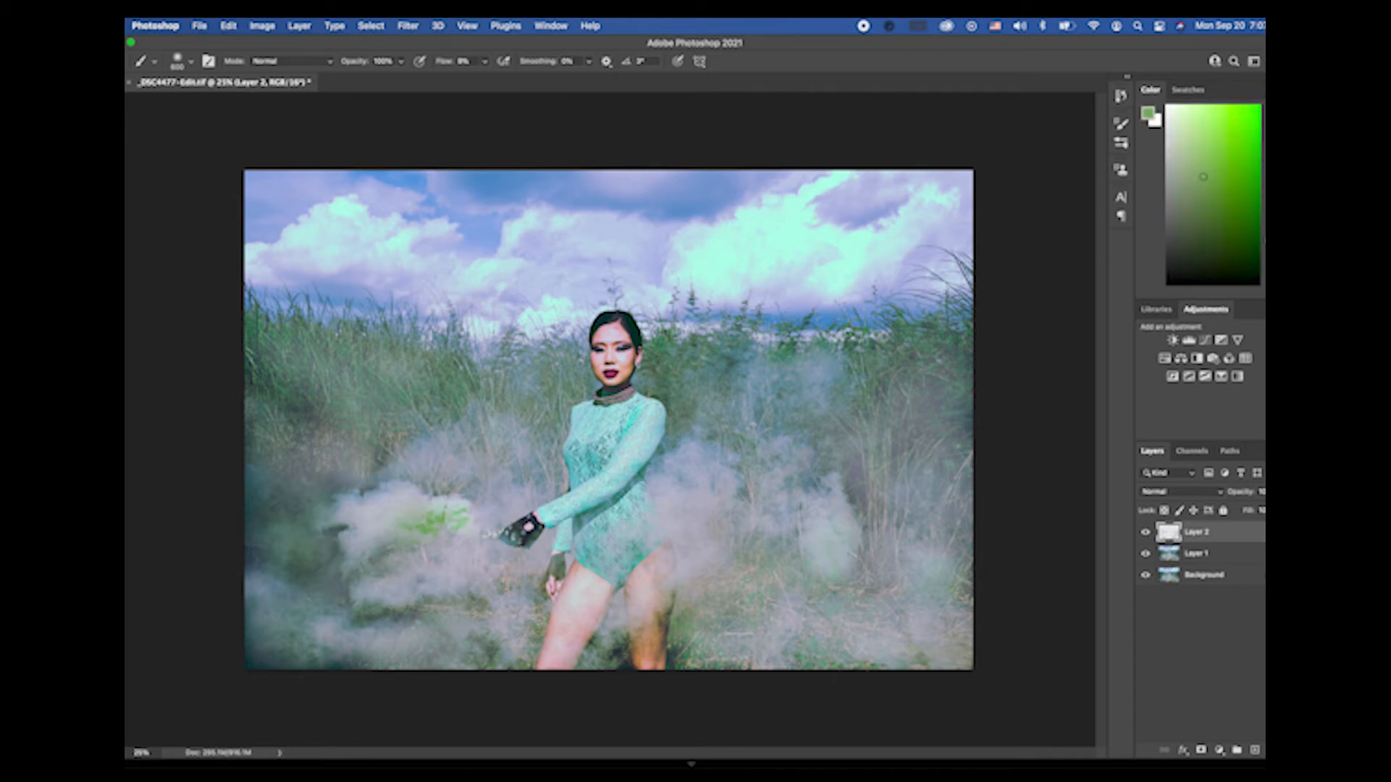
alt+click(458, 512)
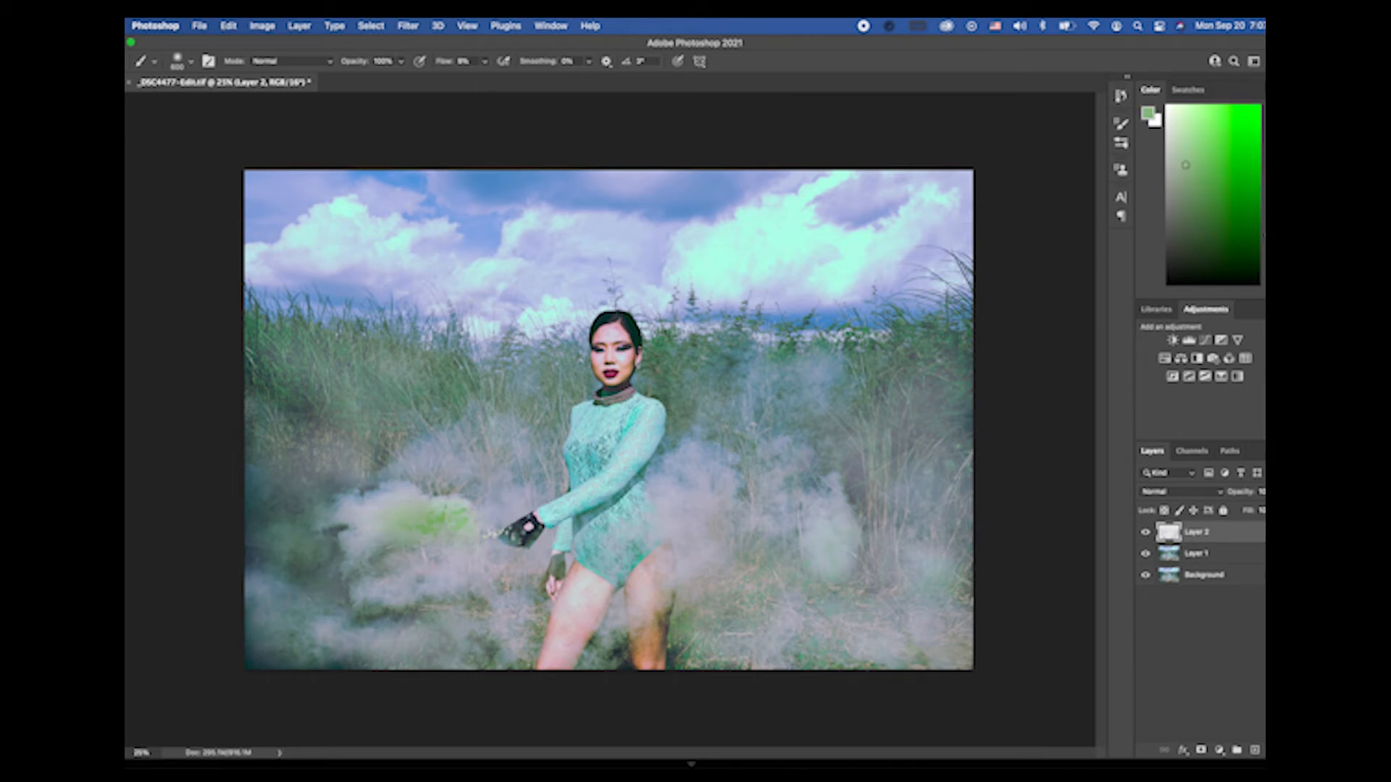
alt+click(439, 522)
alt+click(374, 507)
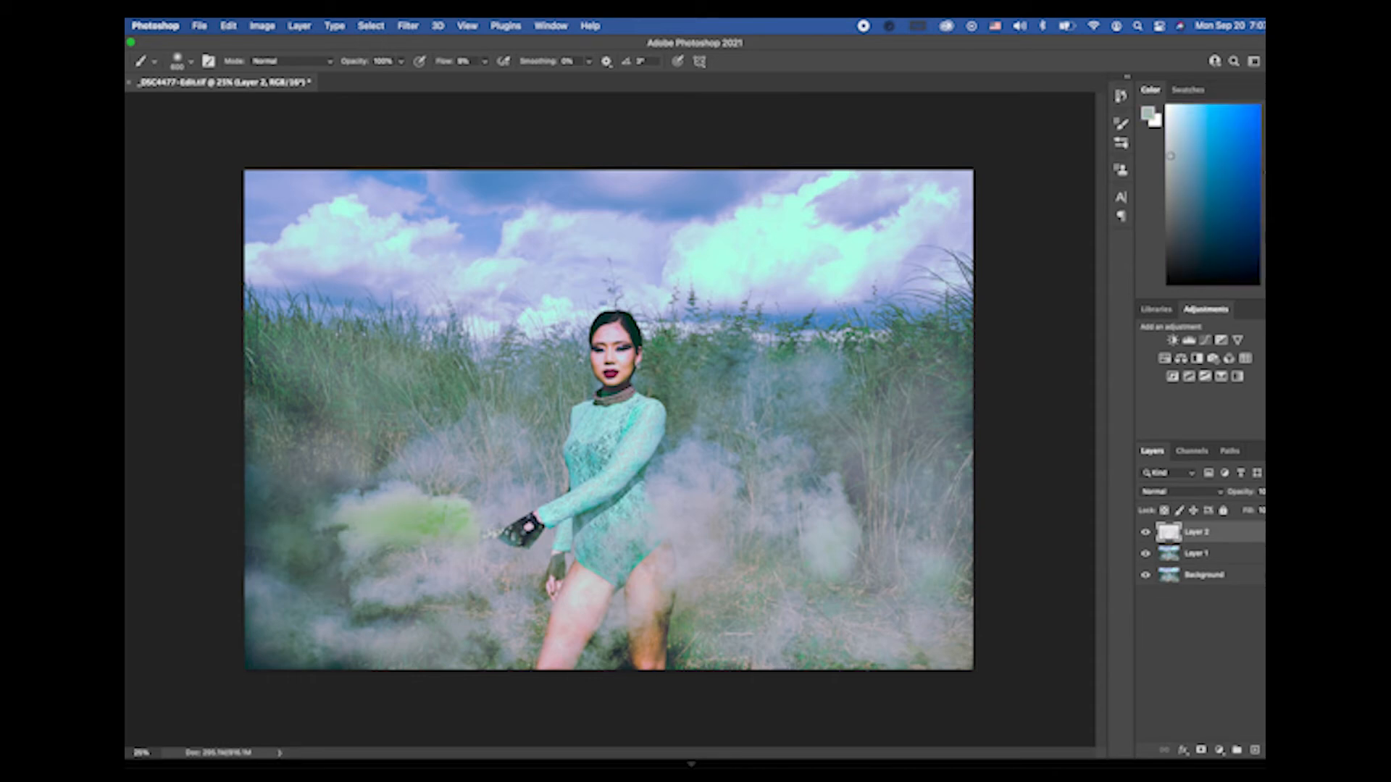
alt+click(444, 516)
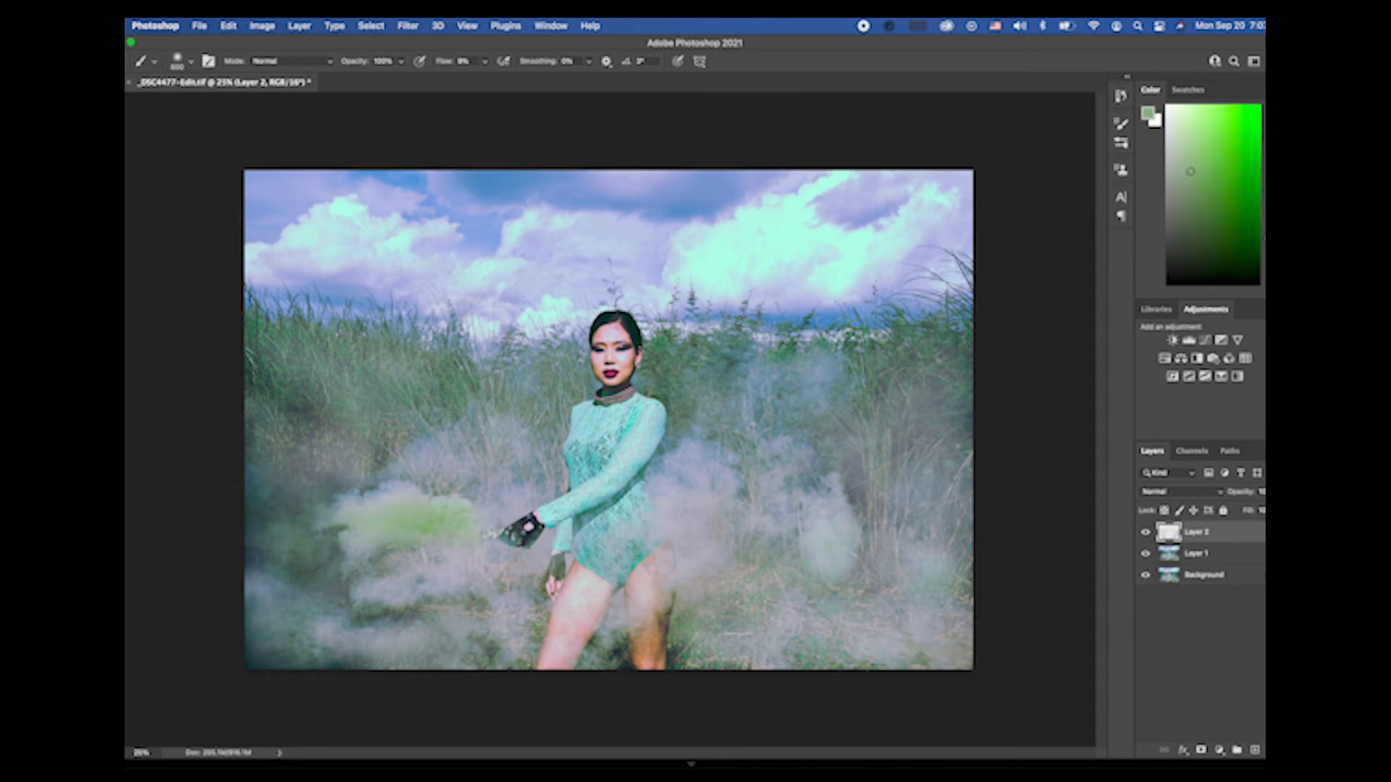
Step: Try building up the green smoke patch further and blending its edges with colours sampled from the surrounding smoke
alt+click(442, 517)
alt+click(415, 485)
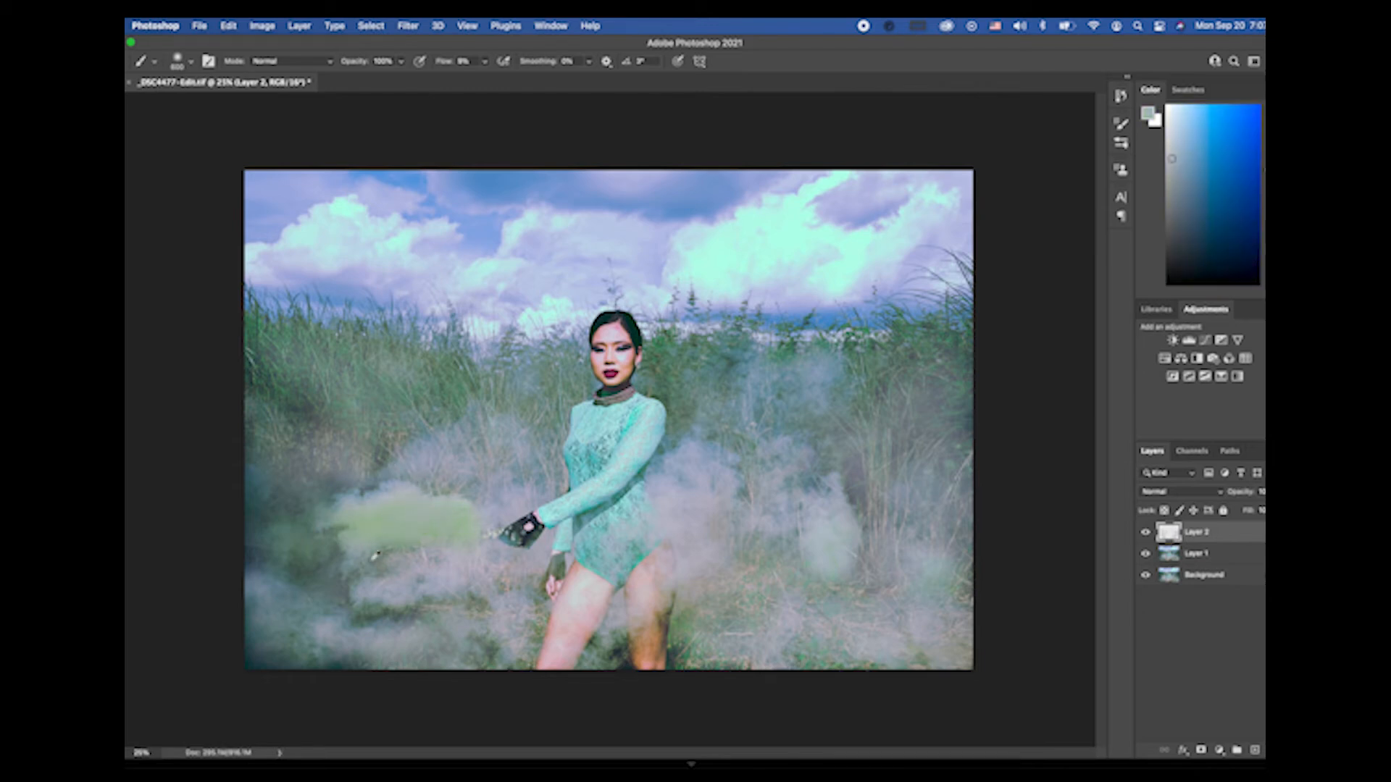
alt+click(398, 584)
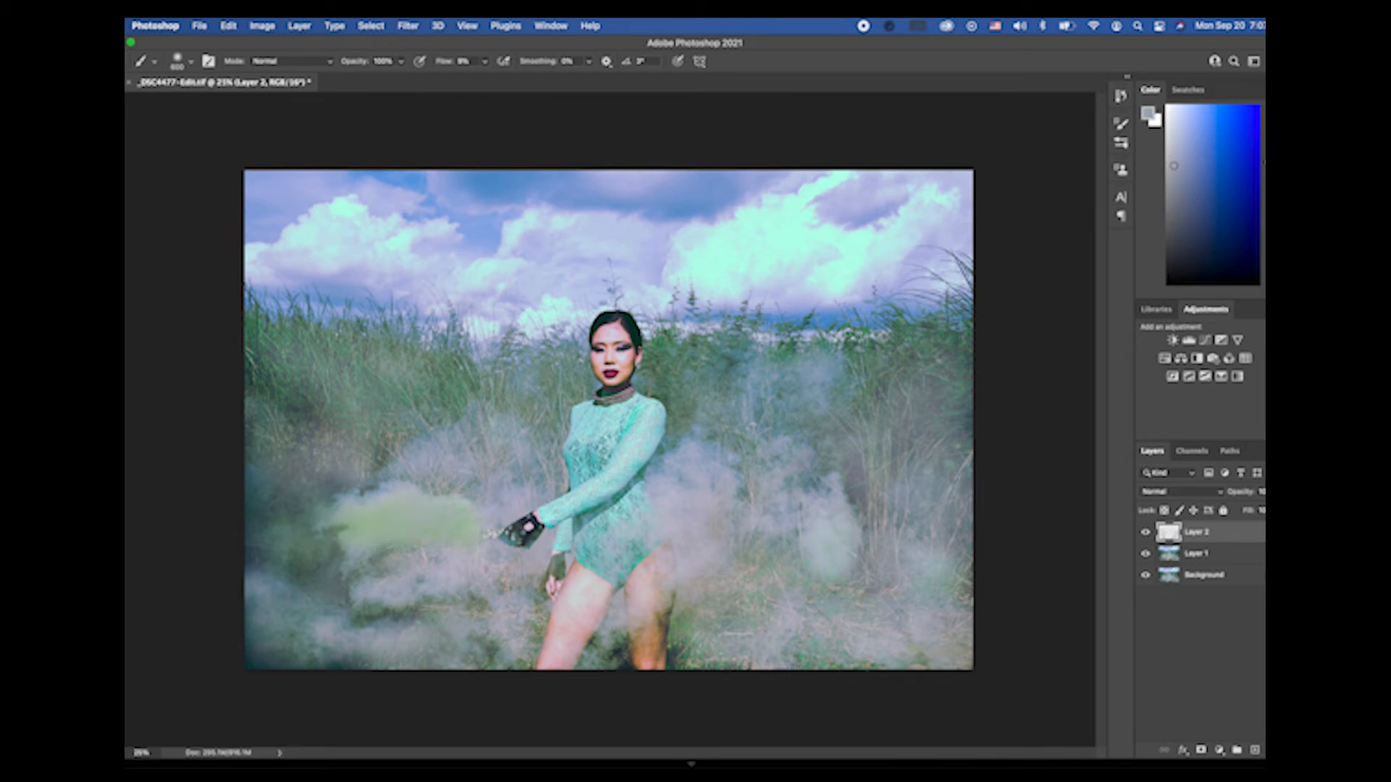
Step: Undo the last brush strokes on the green smoke patch
key(super+z)
key(super+z)
key(super+z)
key(super+z)
key(super+z)
Step: Flatten all the layers into a single background and save the image
shift+click(1222, 577)
right_click(1222, 577)
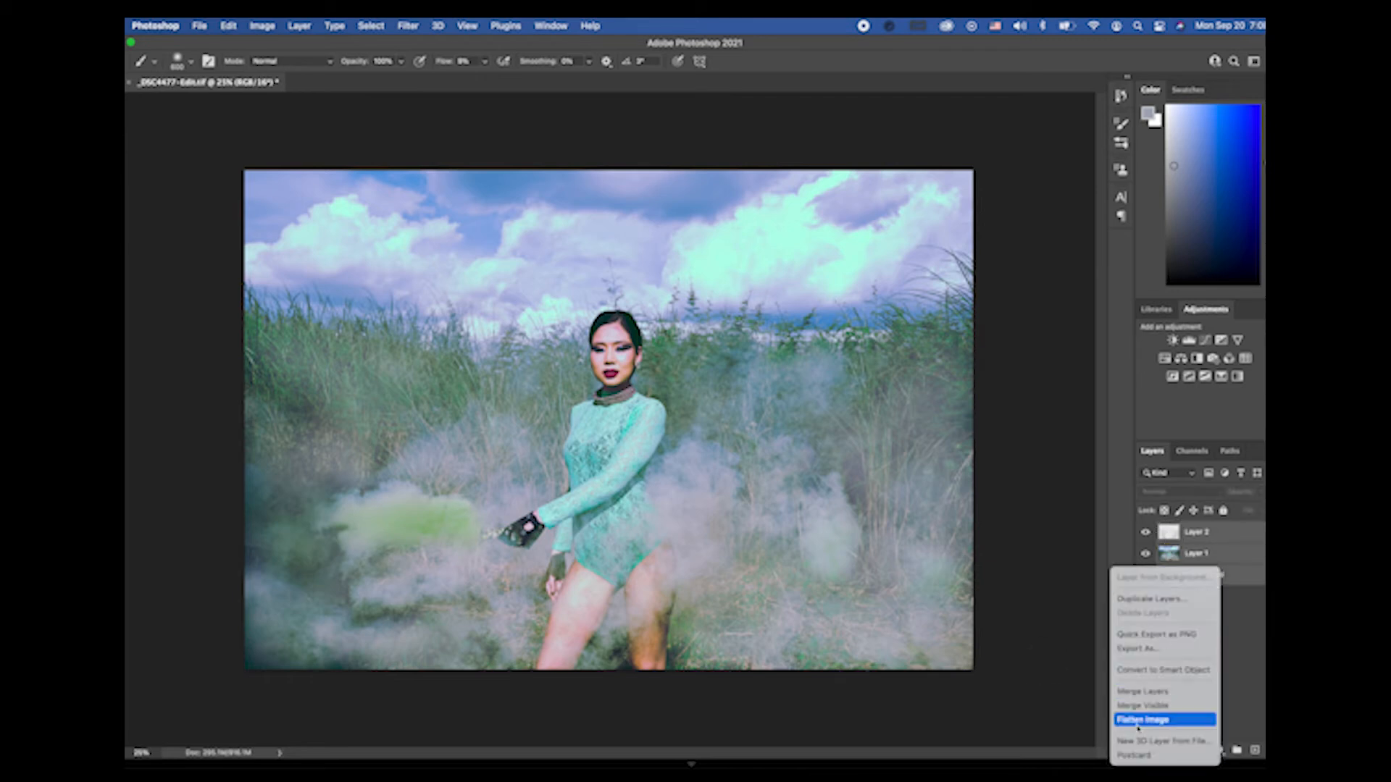
click(1150, 641)
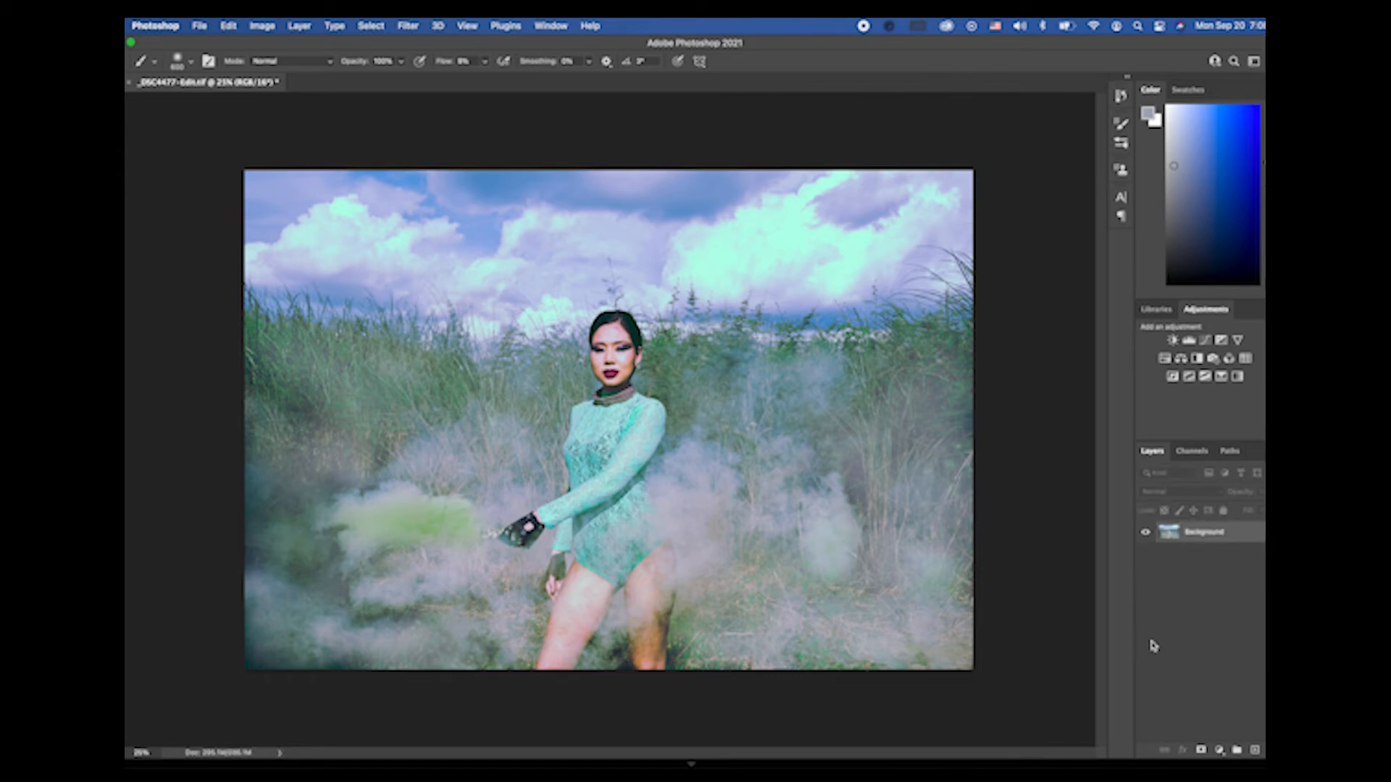
click(200, 26)
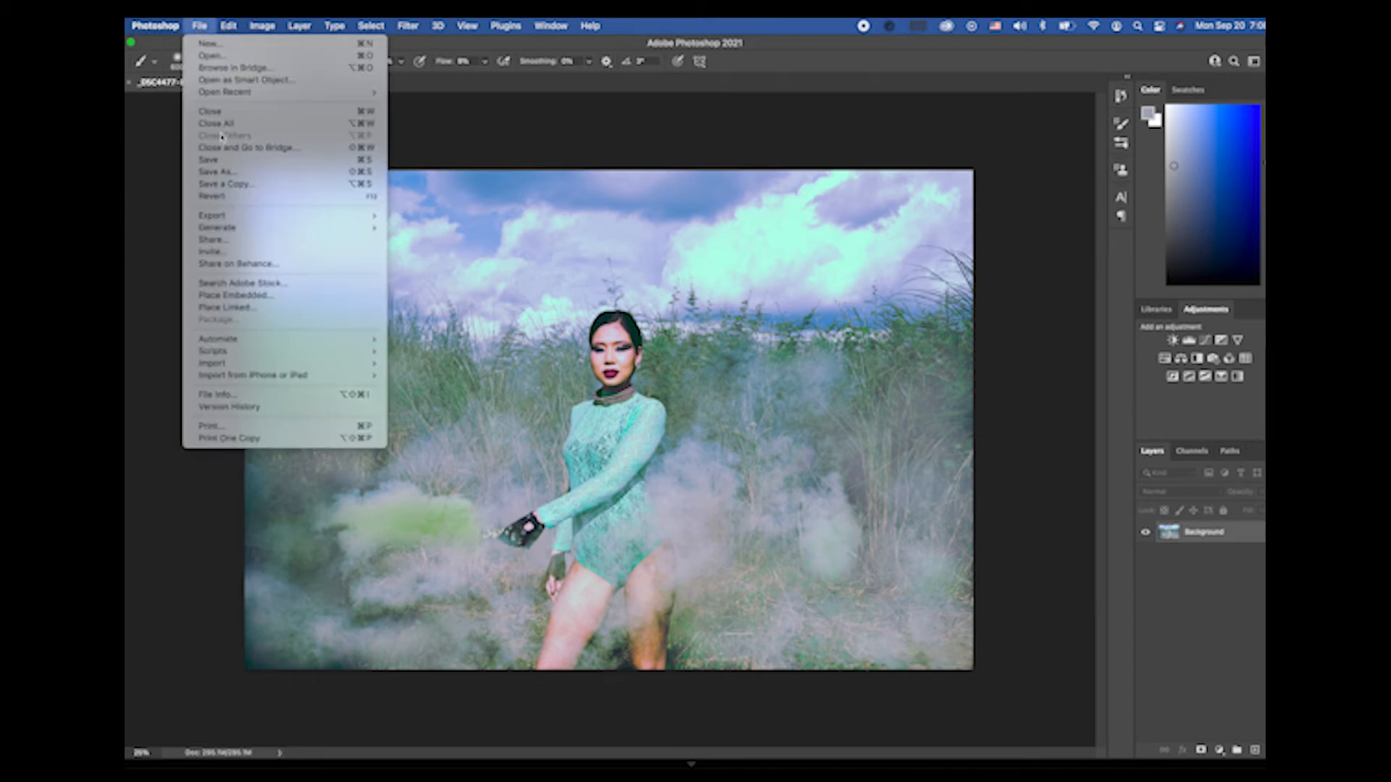
click(210, 159)
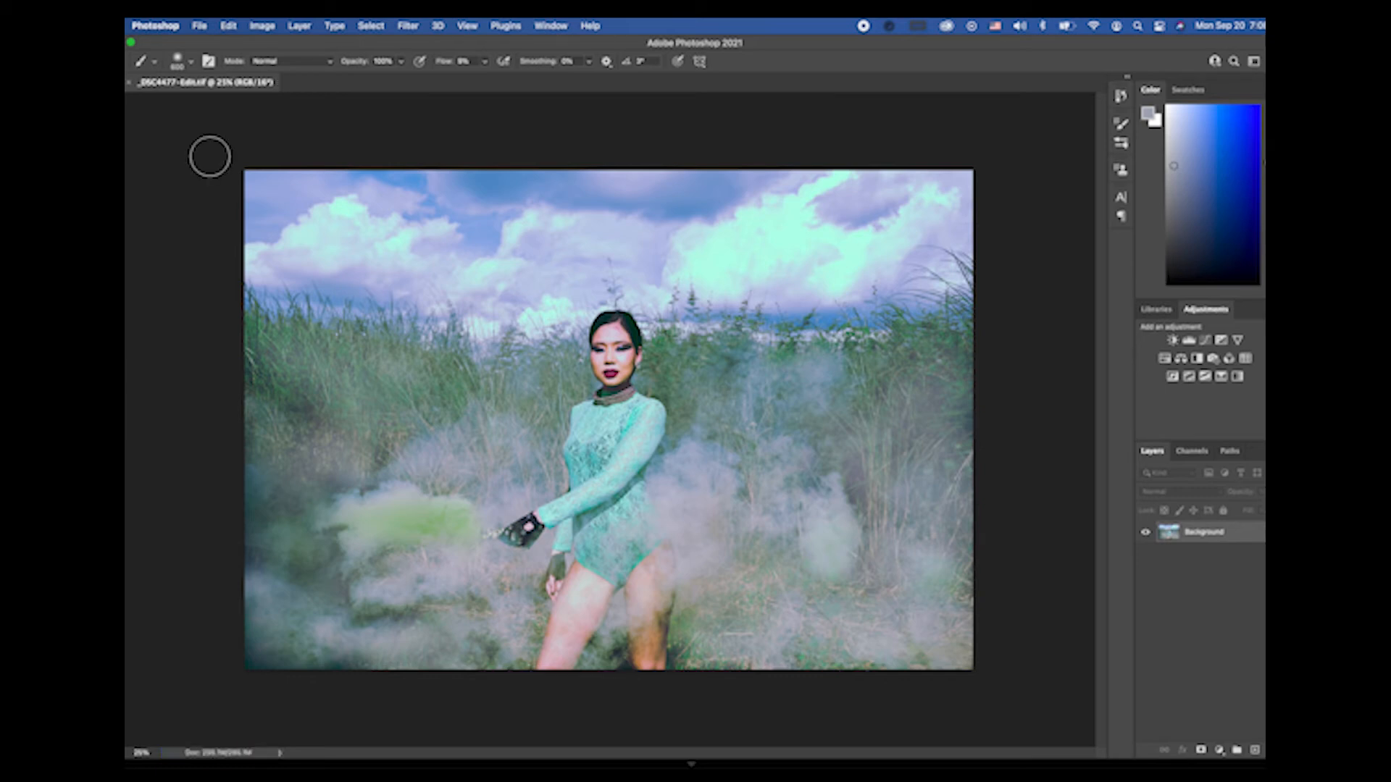
key(v)
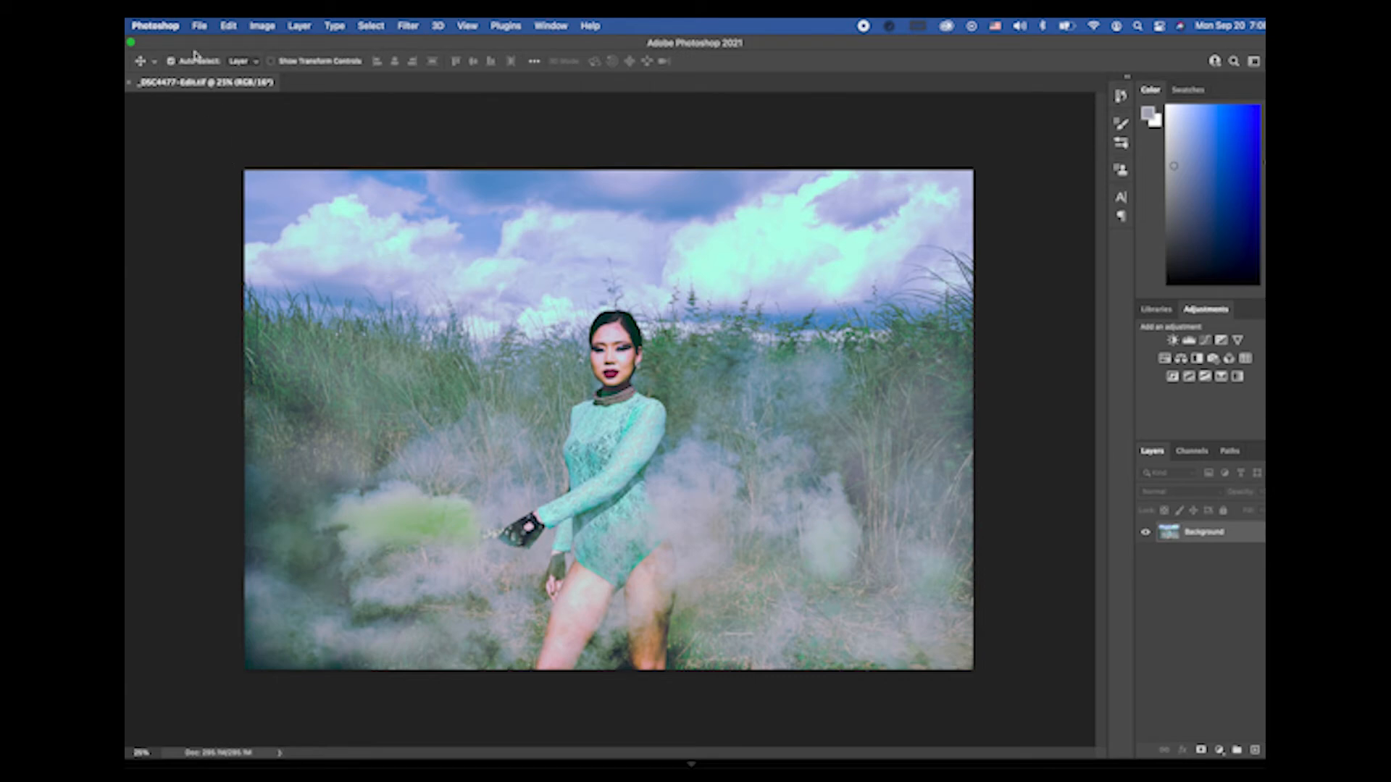
click(200, 26)
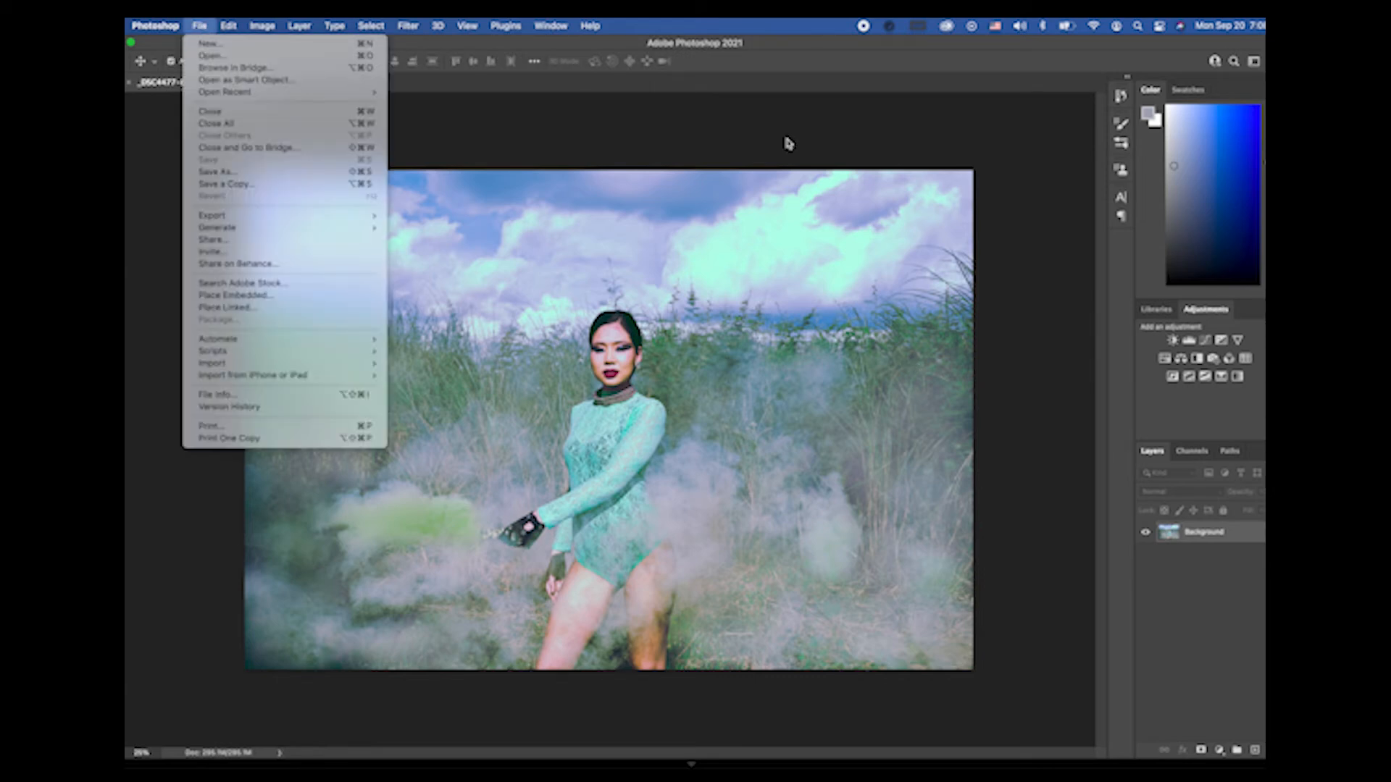
click(916, 116)
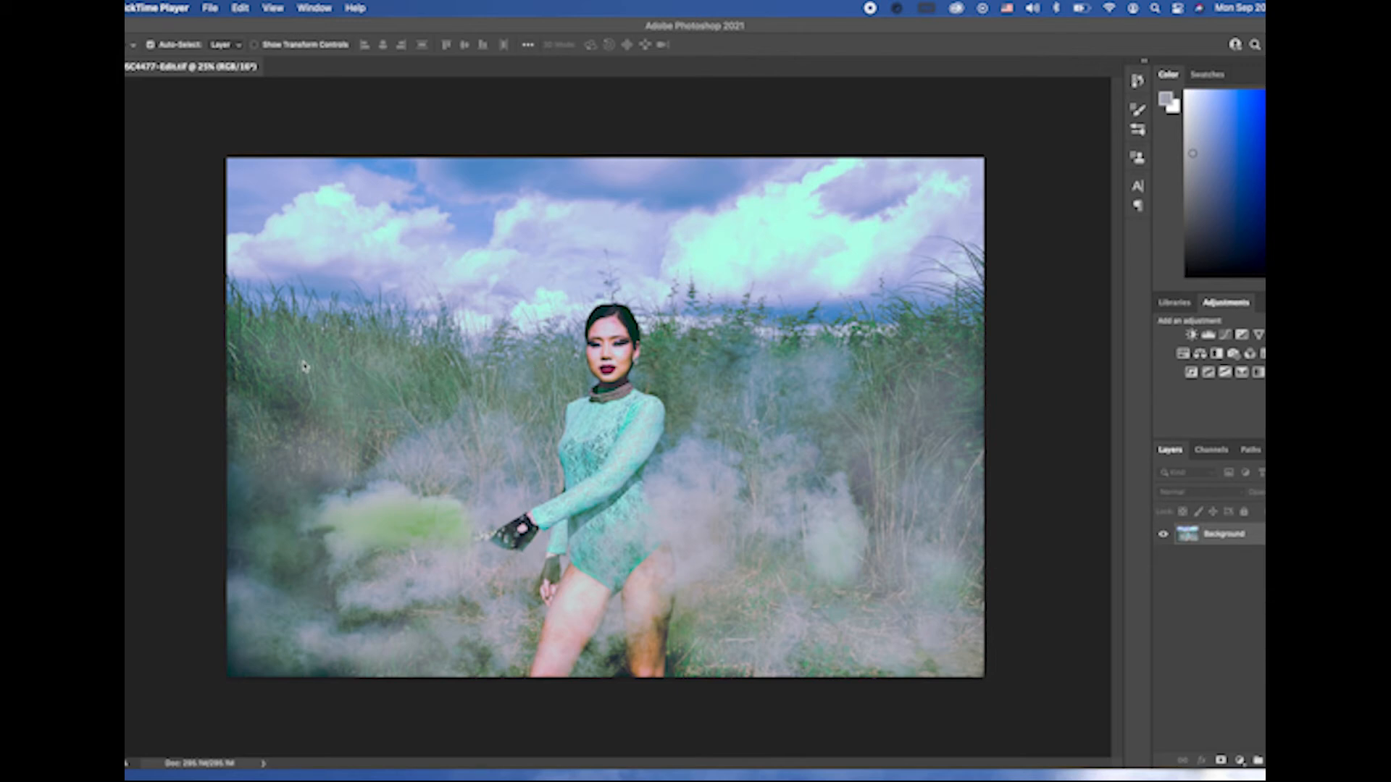
Step: Duplicate the Background layer and add a new empty layer above the copy for retouching the woman's face
click(1247, 536)
key(super+j)
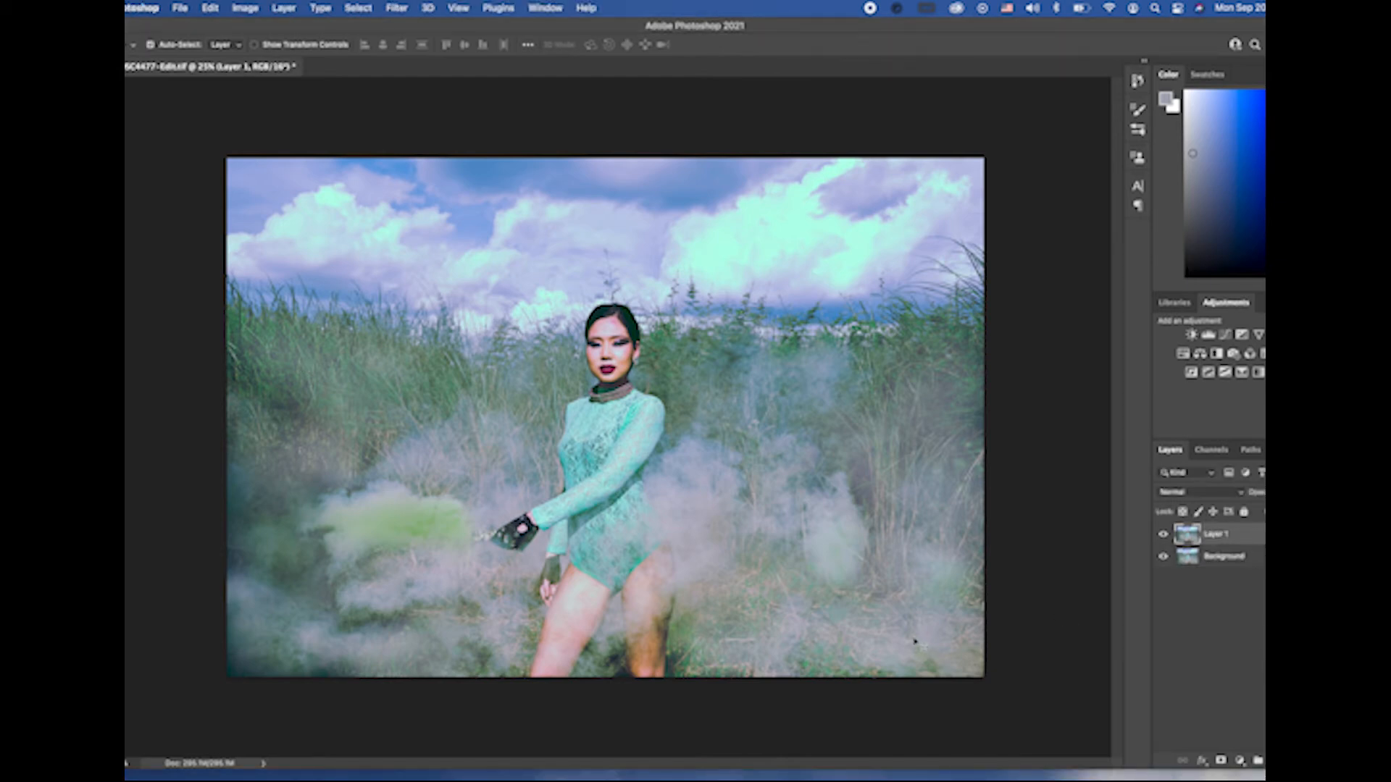
key(z)
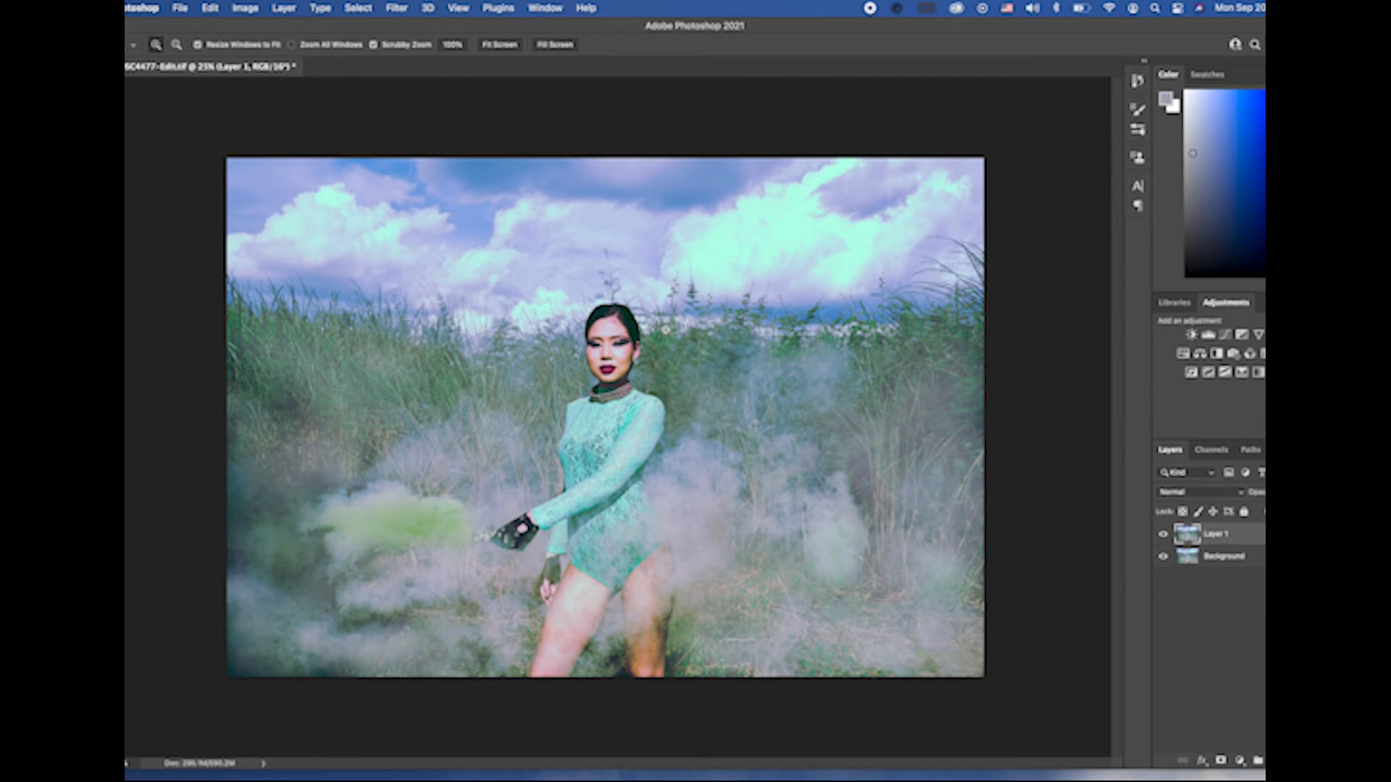
click(640, 350)
click(641, 351)
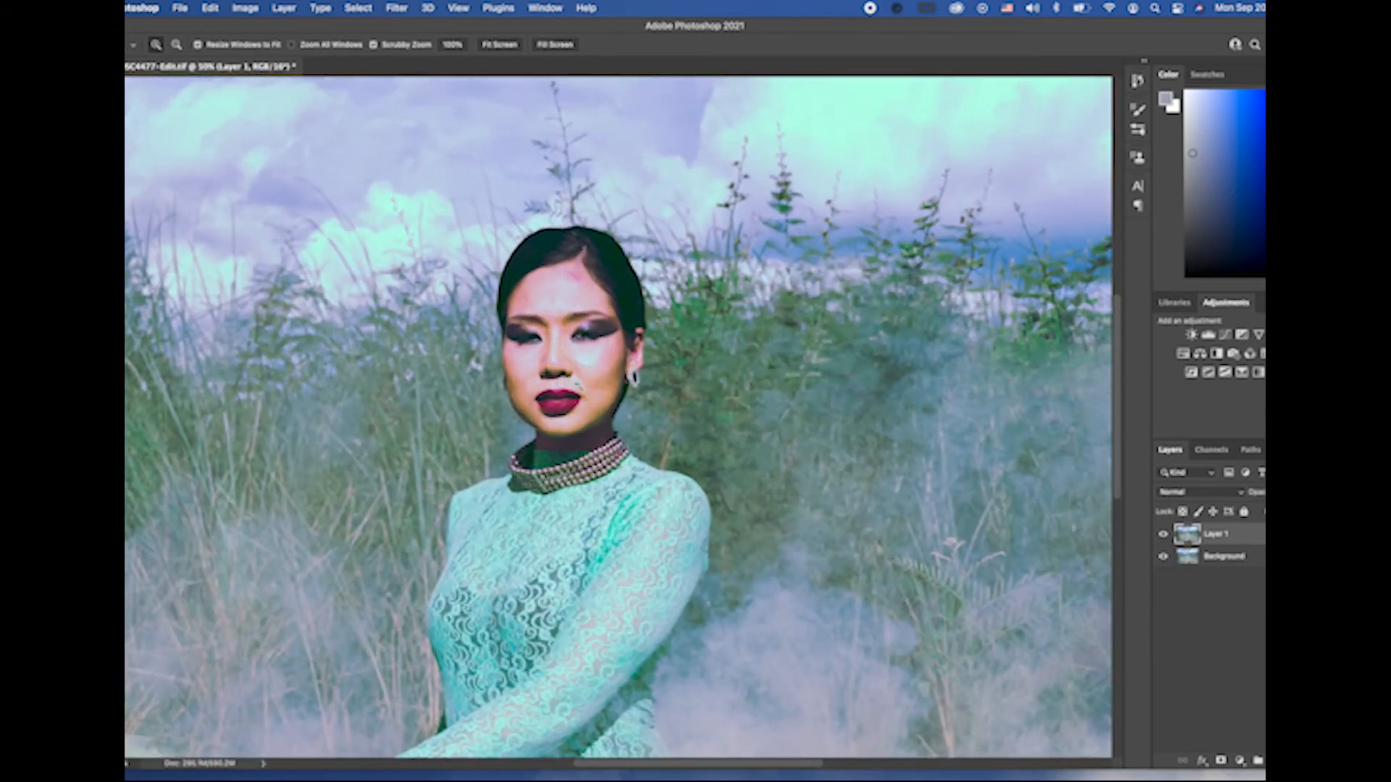
click(577, 378)
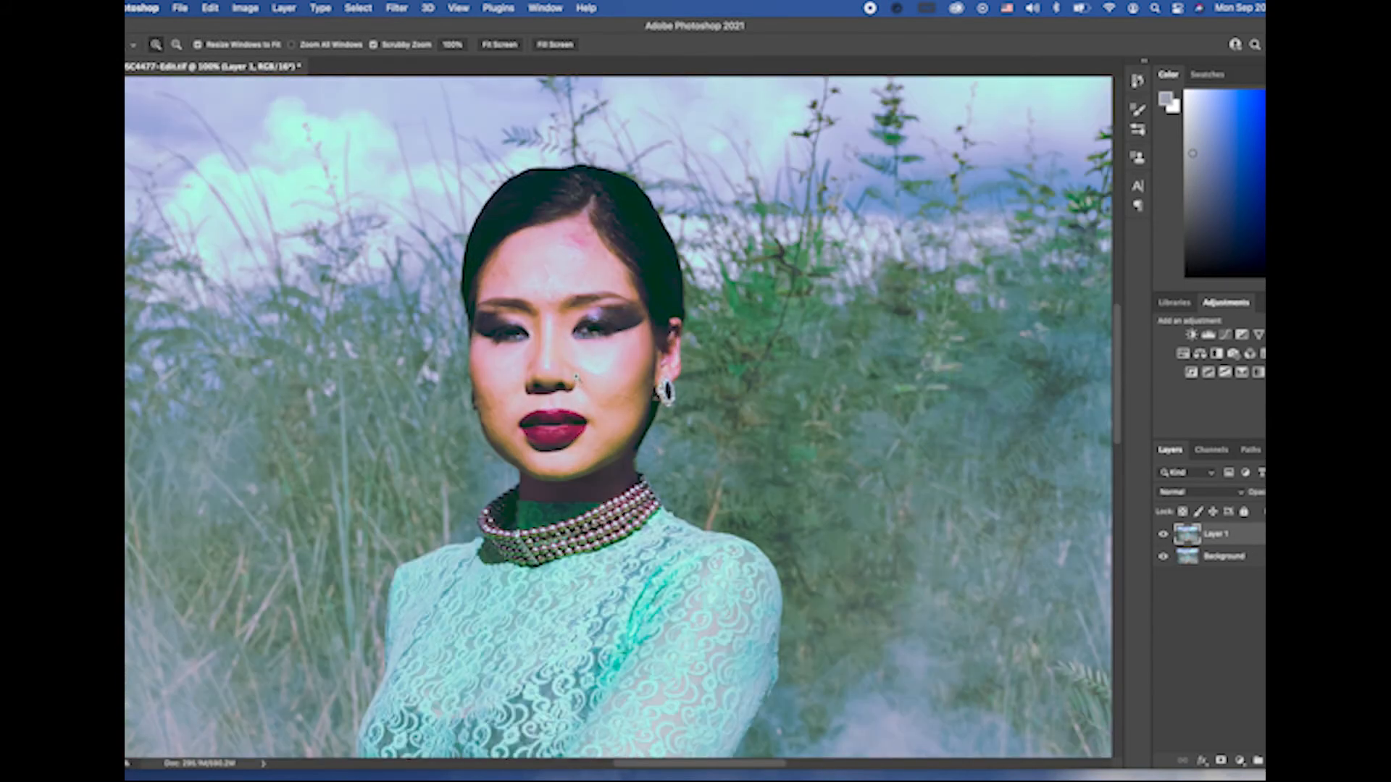
click(576, 379)
drag(590, 363, 578, 459)
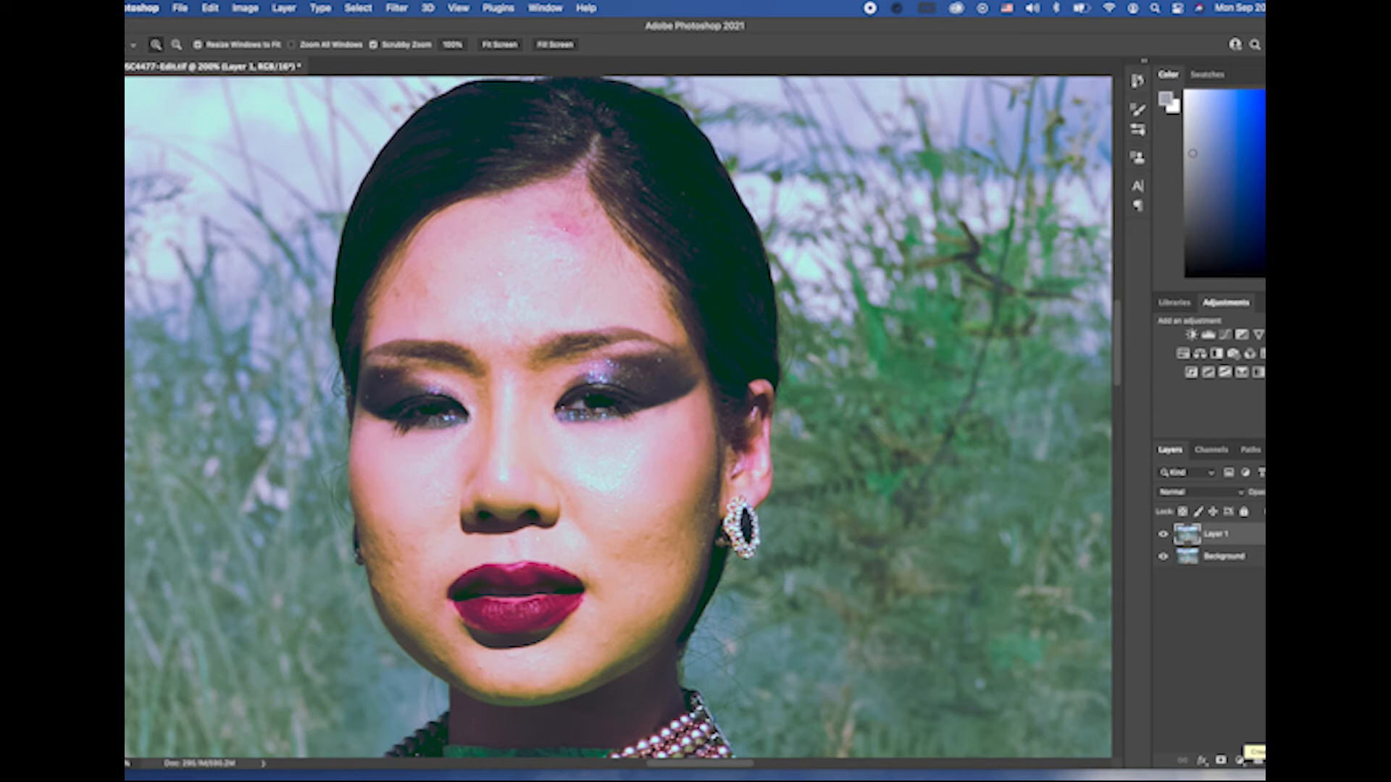
click(1259, 760)
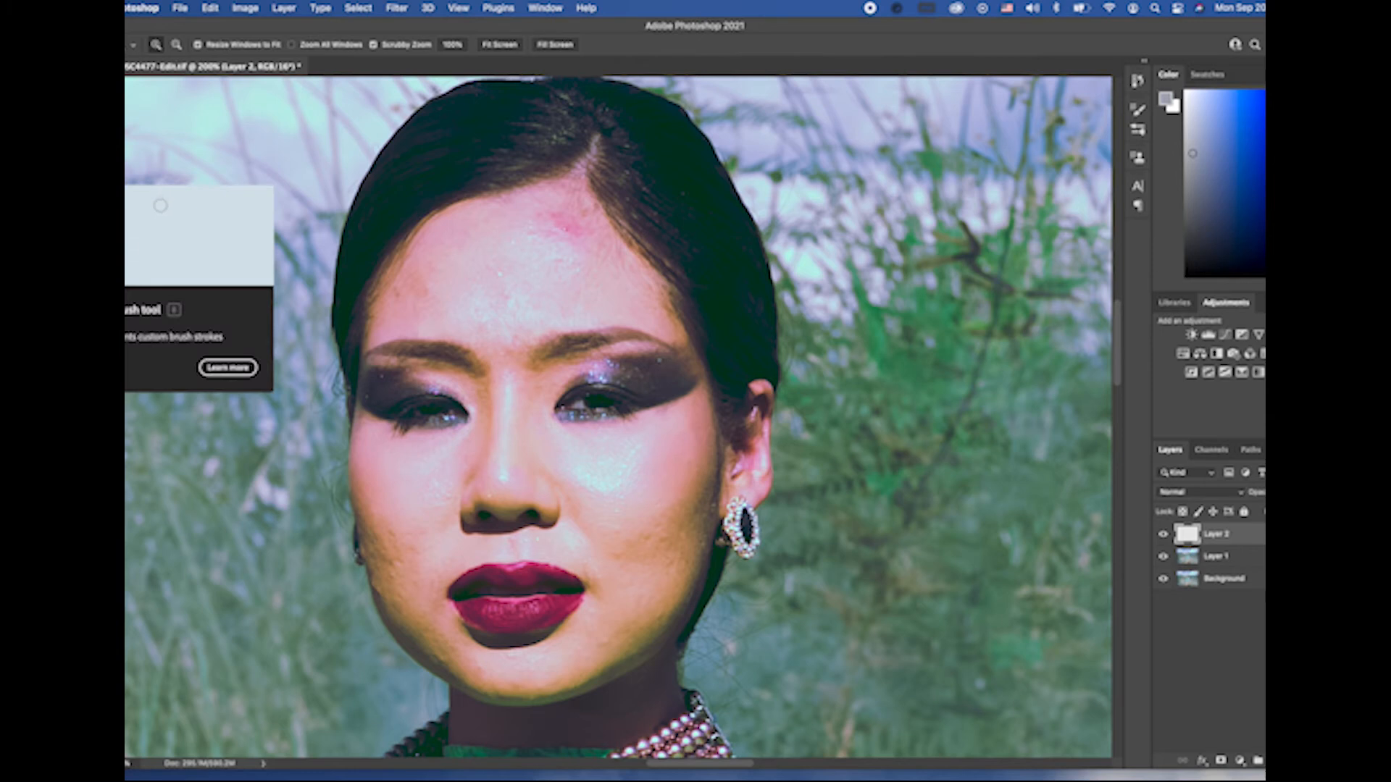
Step: Reduce the Brush to 50 px and paint sampled skin tones over the shiny highlights in the middle of the forehead
key(b)
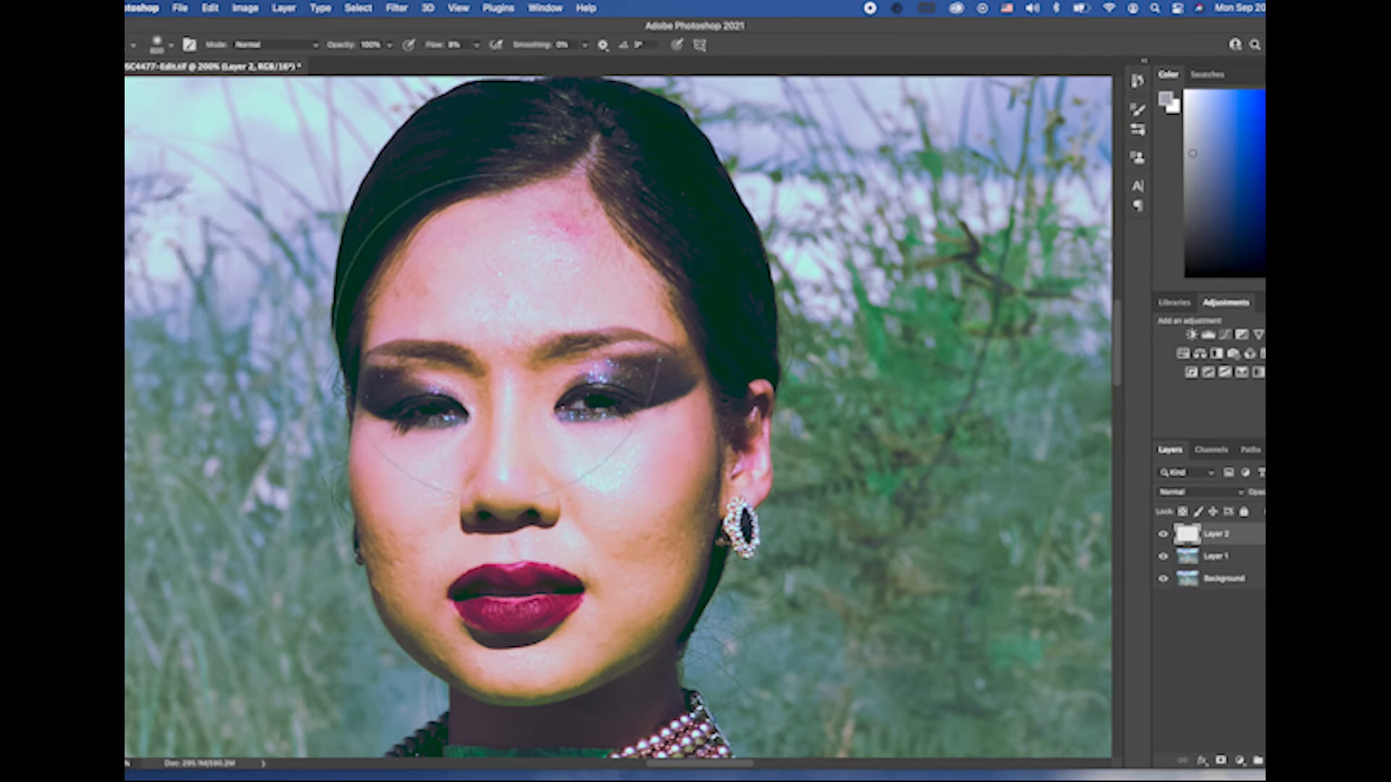
key(bracketleft)
key(bracketleft)
key(bracketleft)
key(bracketleft)
key(bracketleft)
key(bracketleft)
alt+click(541, 282)
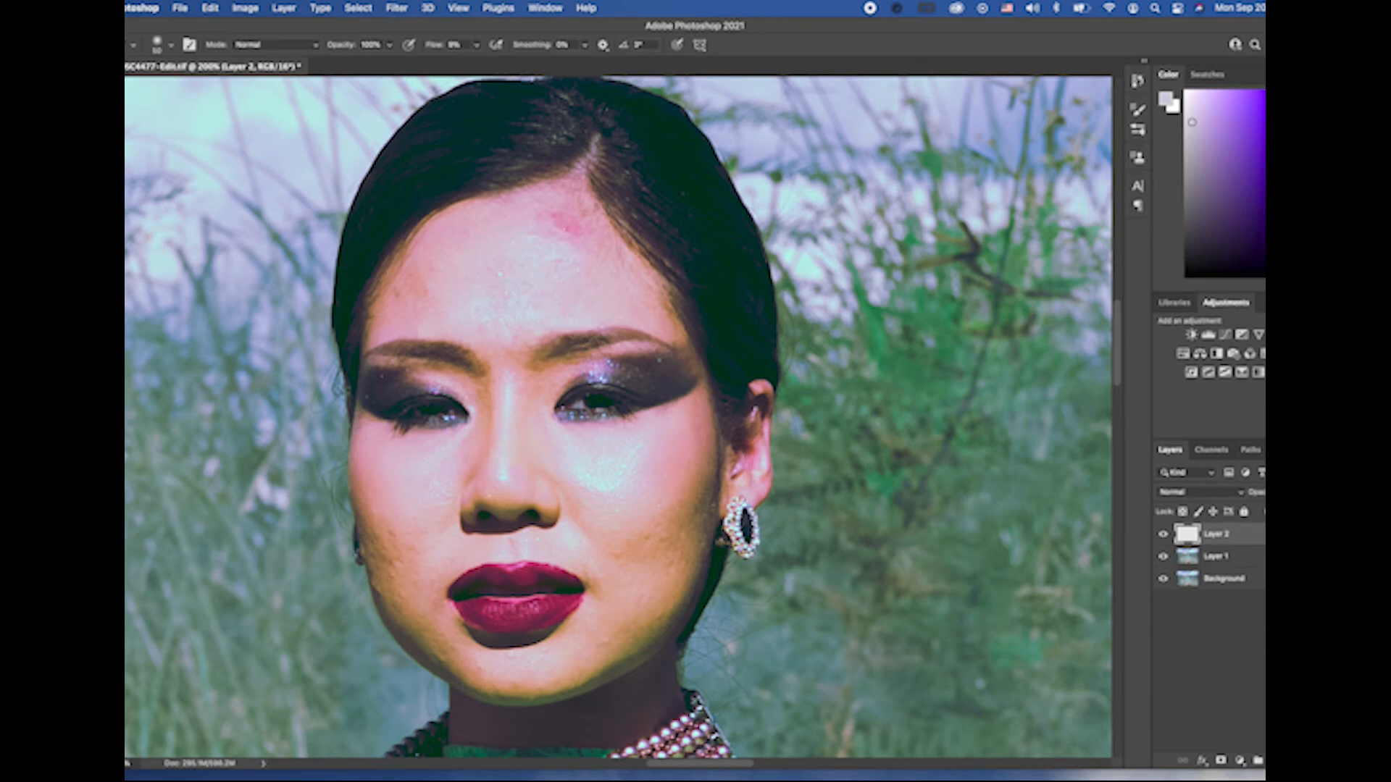
alt+click(444, 303)
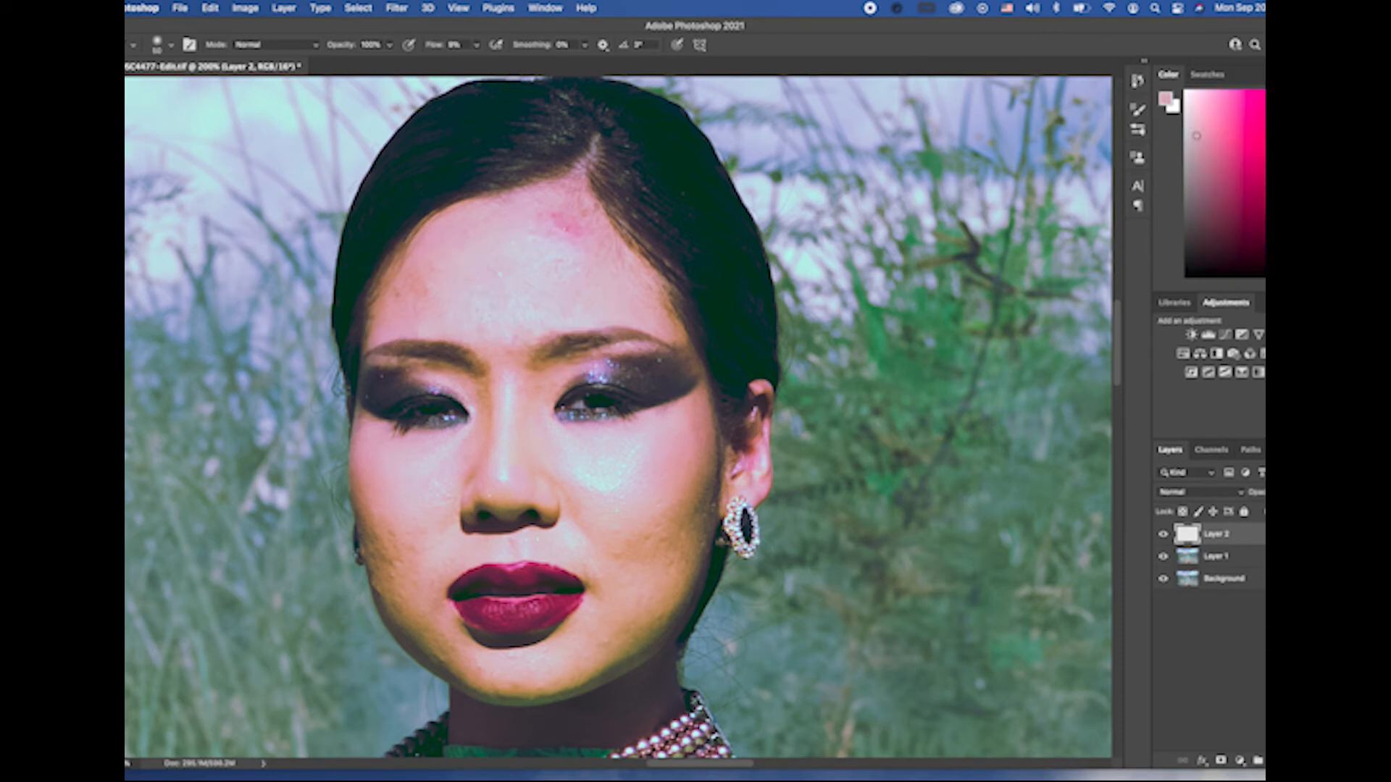
alt+click(561, 269)
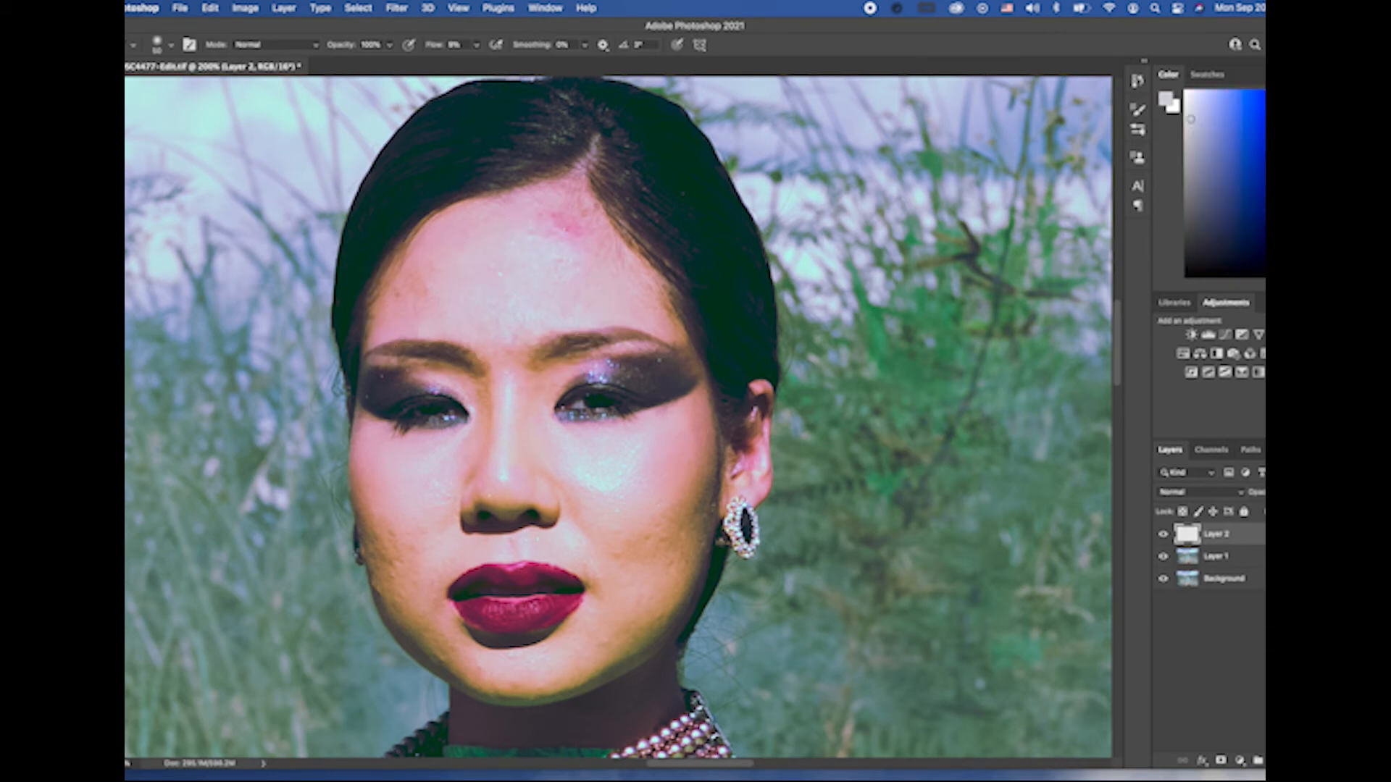
alt+click(547, 292)
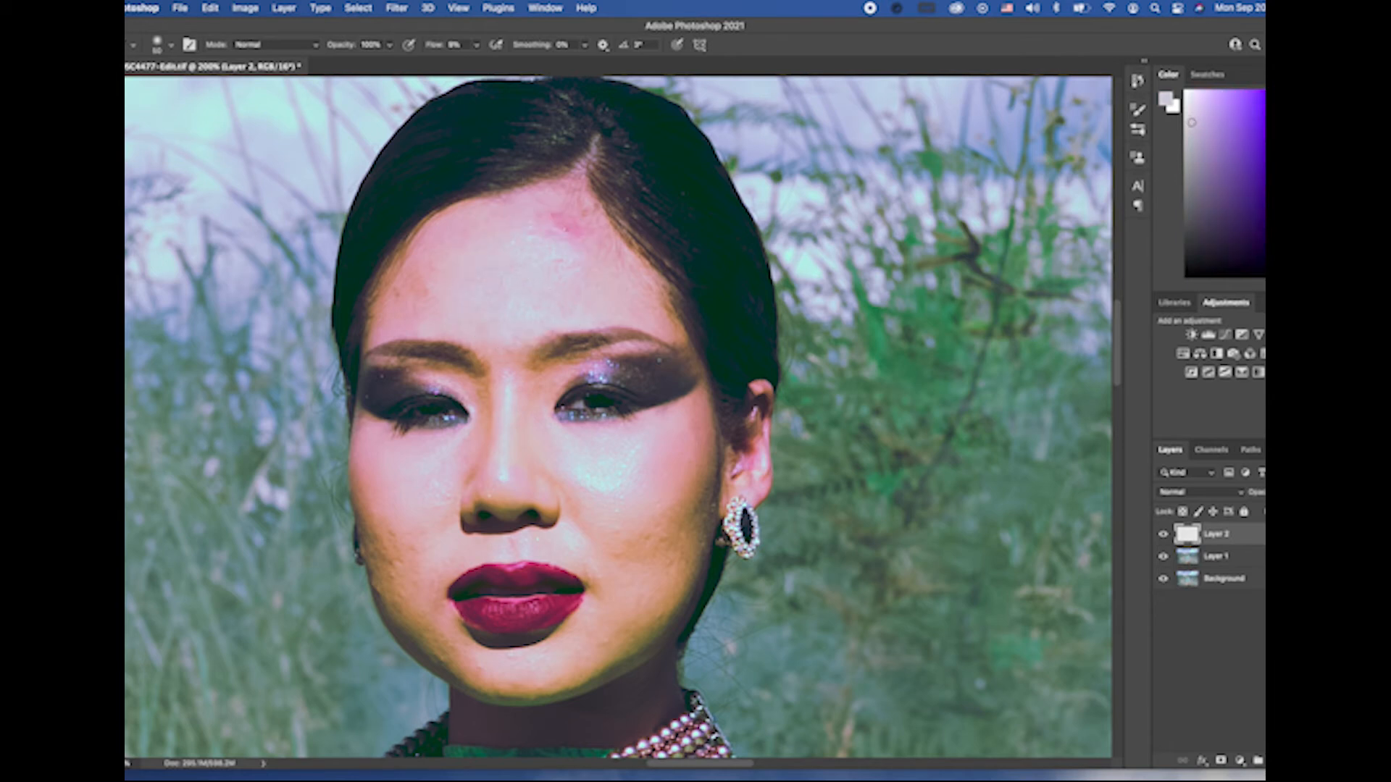
Step: Paint over the red blemish below the hair parting with tones sampled from the surrounding forehead skin
alt+click(444, 293)
alt+click(519, 242)
alt+click(488, 240)
alt+click(523, 249)
alt+click(526, 251)
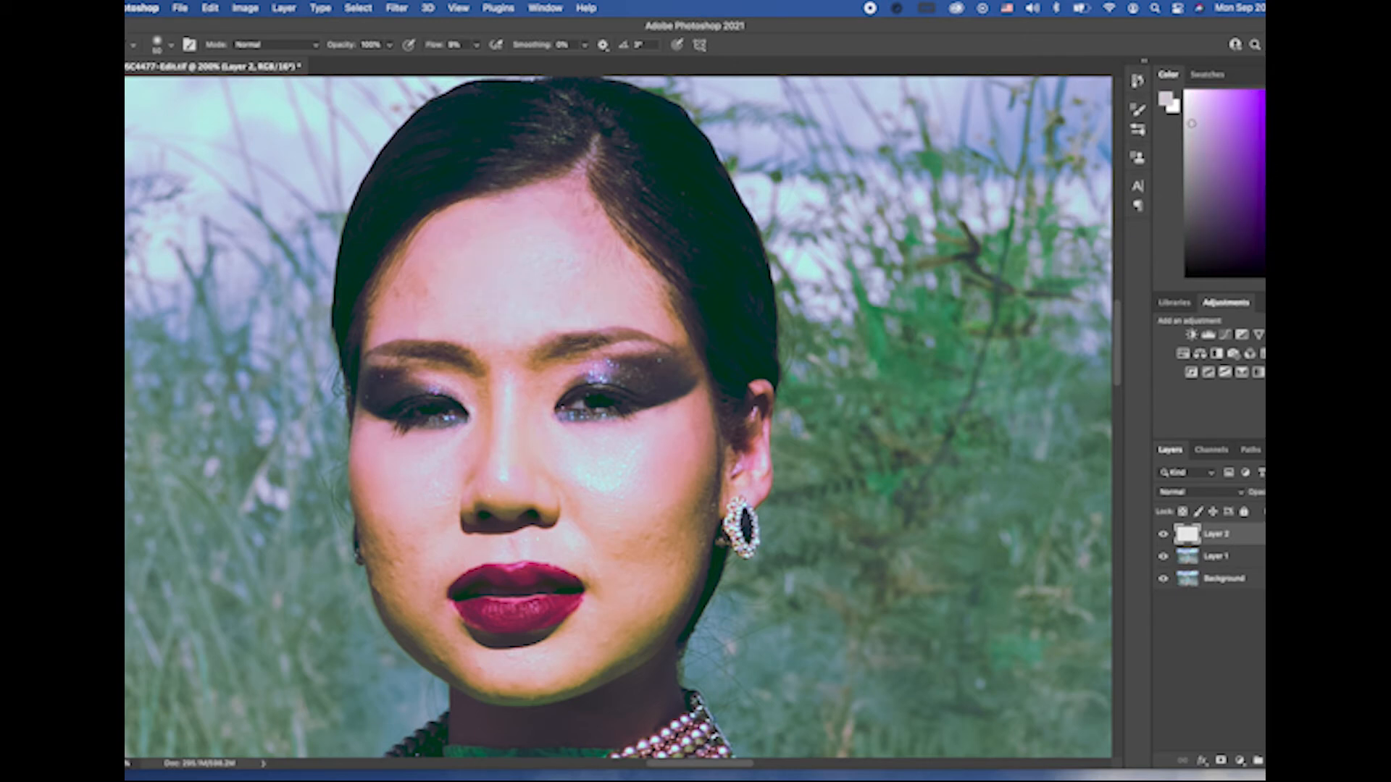
alt+click(527, 247)
alt+click(552, 297)
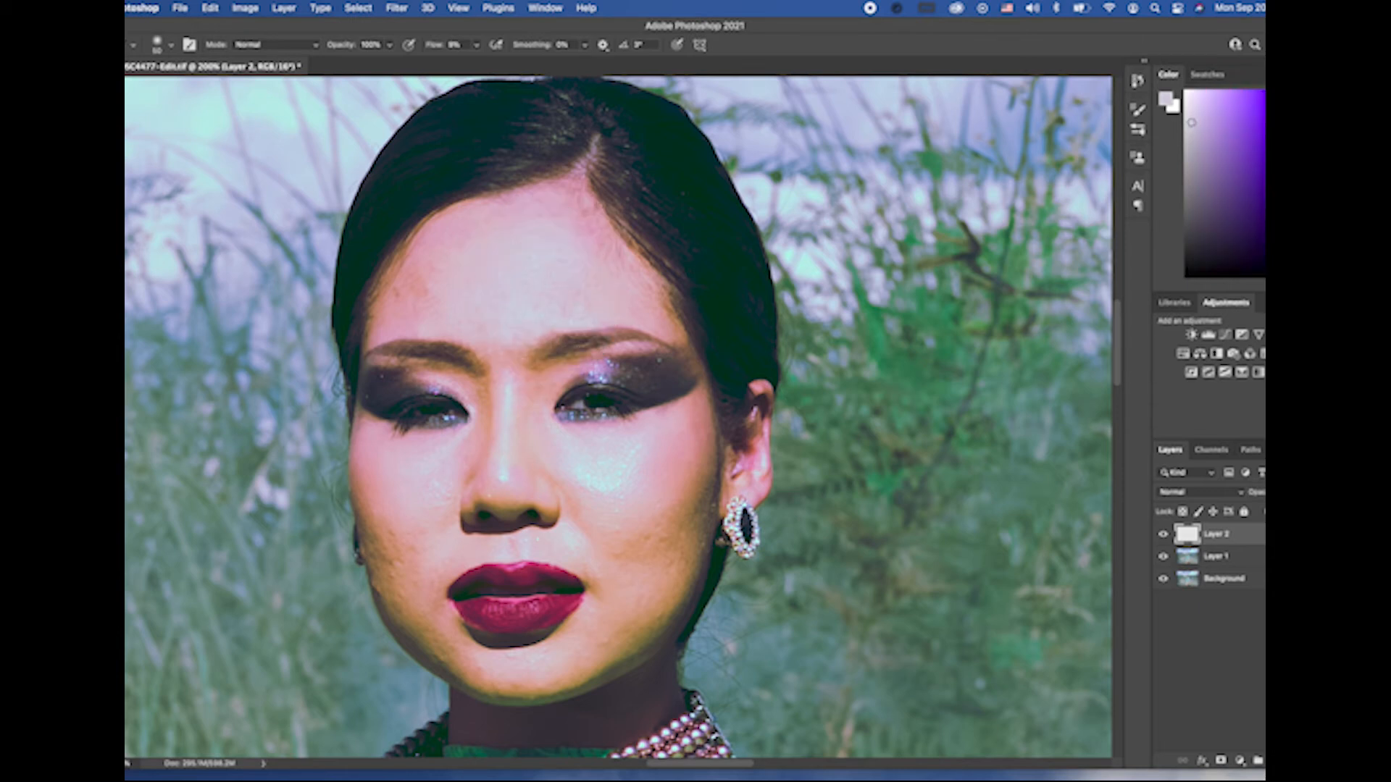
Step: Cover the reddish blotch at the side of the forehead above the image-left eyebrow with nearby sampled skin tones
alt+click(407, 283)
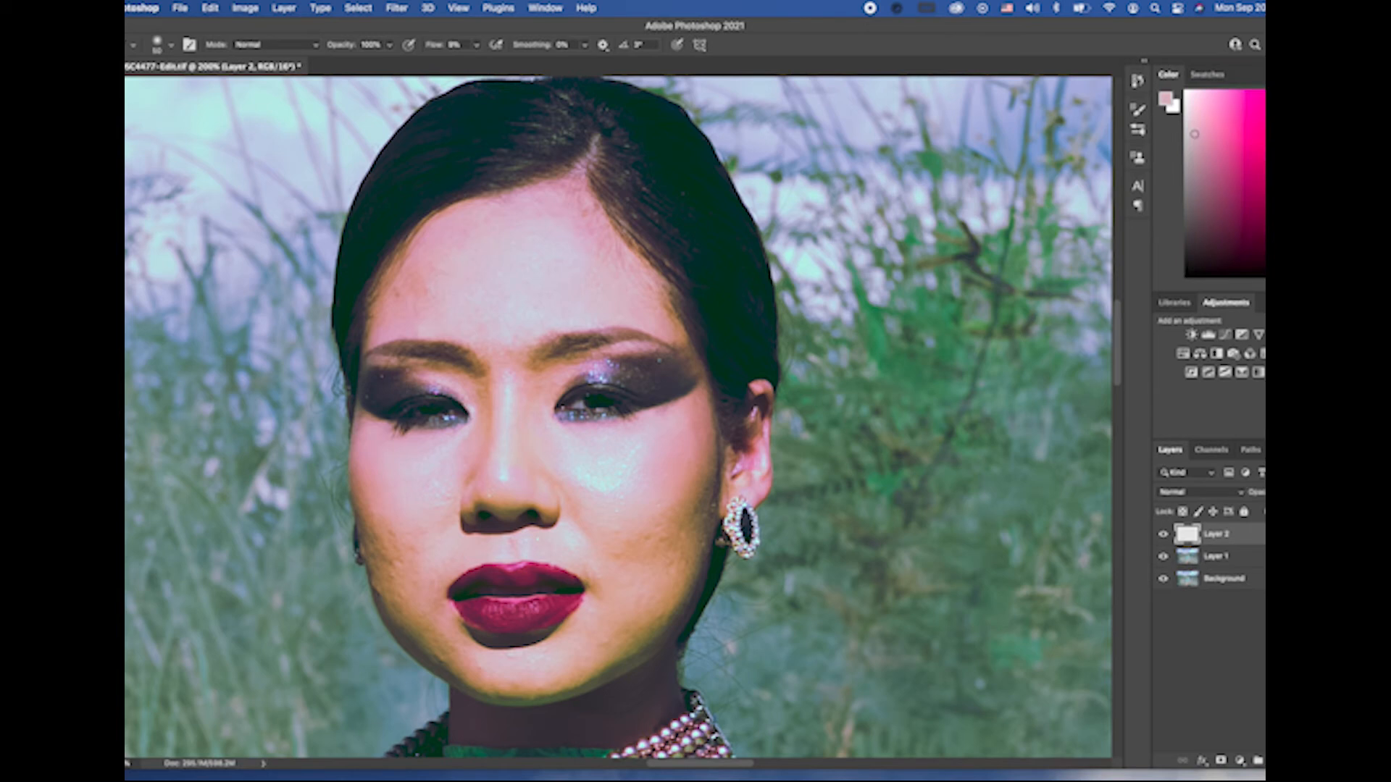
alt+click(469, 255)
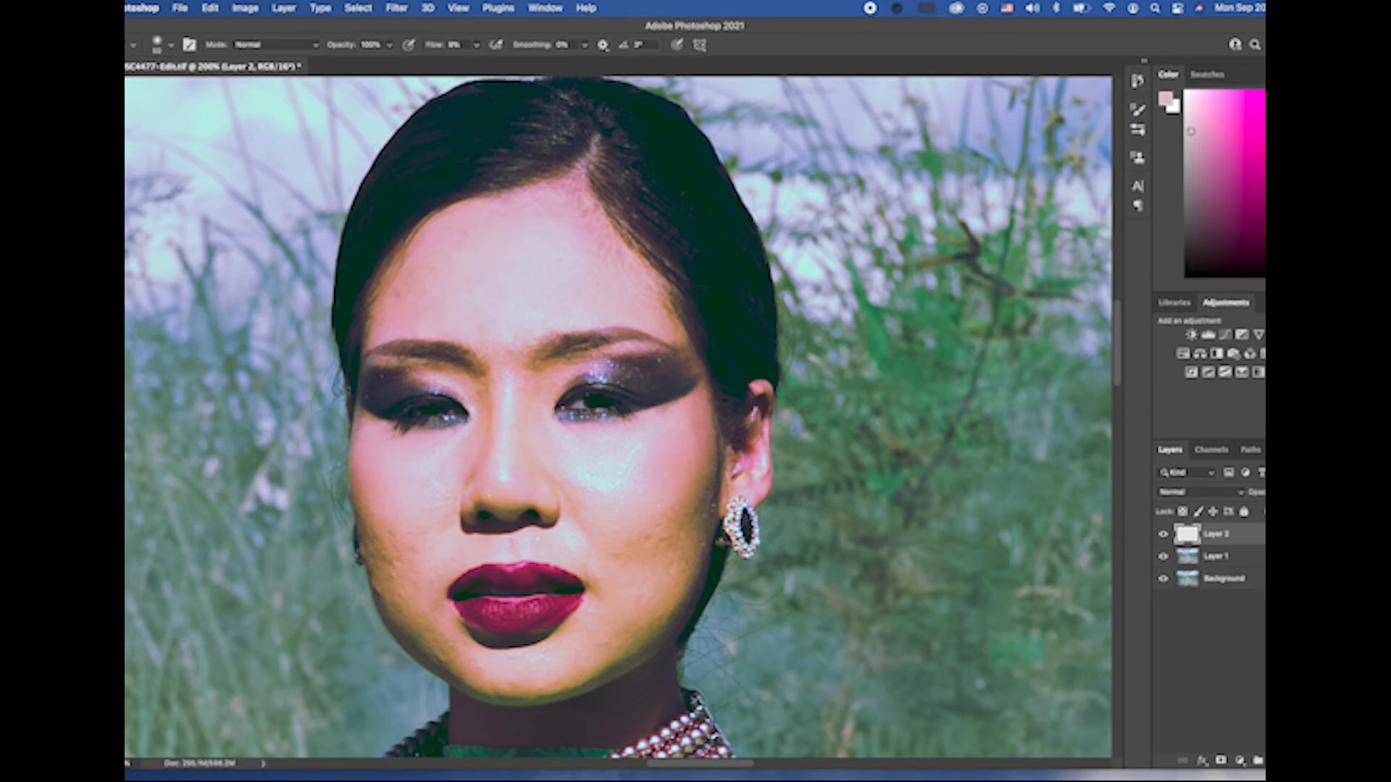
alt+click(464, 255)
alt+click(459, 248)
Step: Even out the upper forehead and the area between the eyebrows with sampled skin tones
alt+click(532, 221)
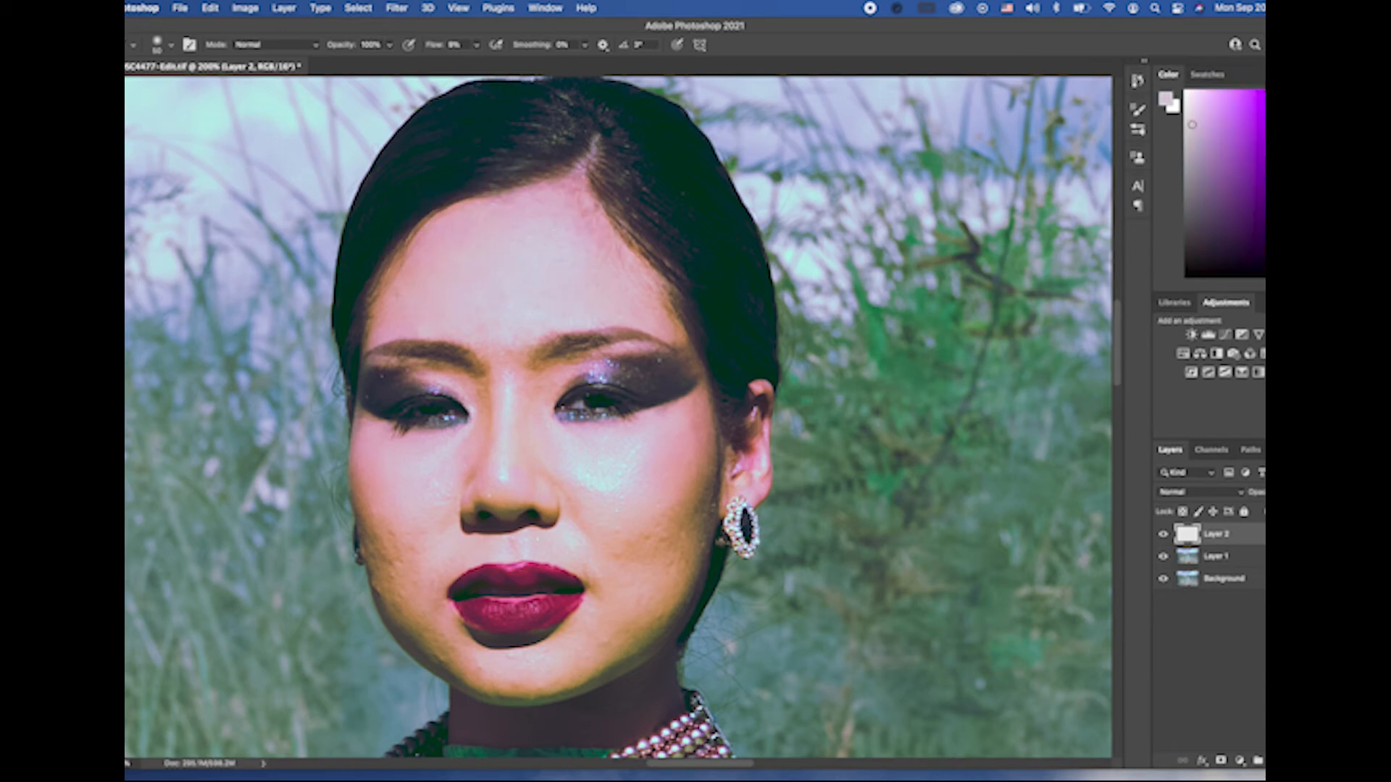
alt+click(560, 210)
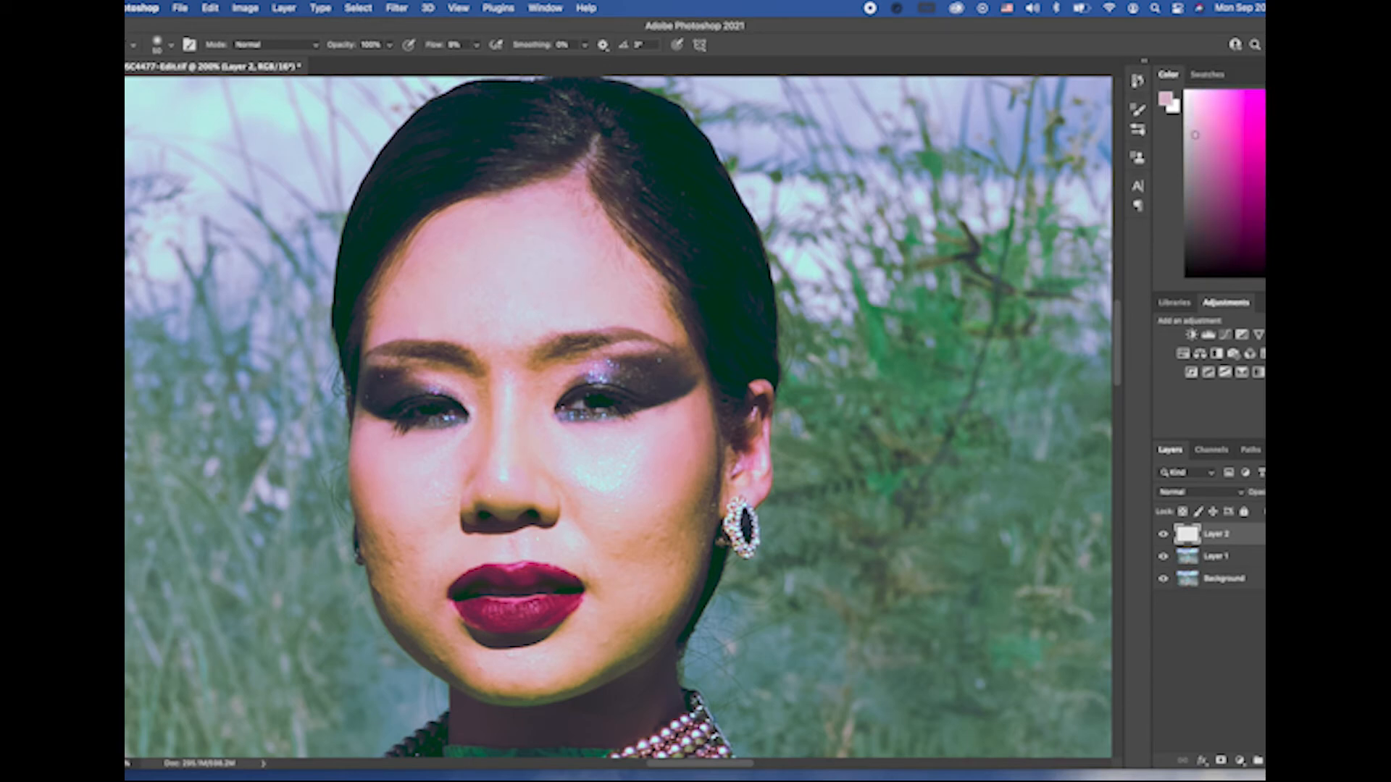
alt+click(599, 264)
alt+click(555, 309)
alt+click(476, 304)
alt+click(503, 295)
alt+click(528, 311)
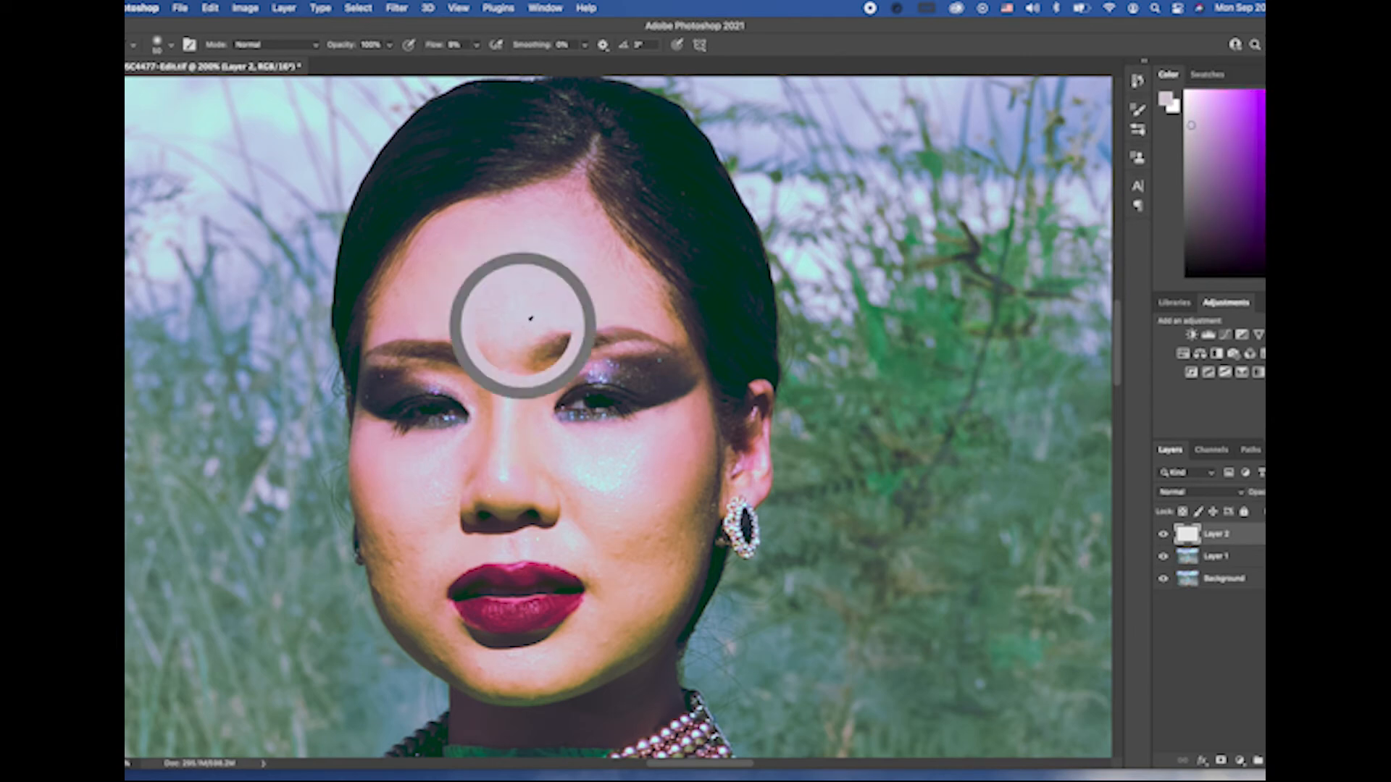
alt+click(531, 301)
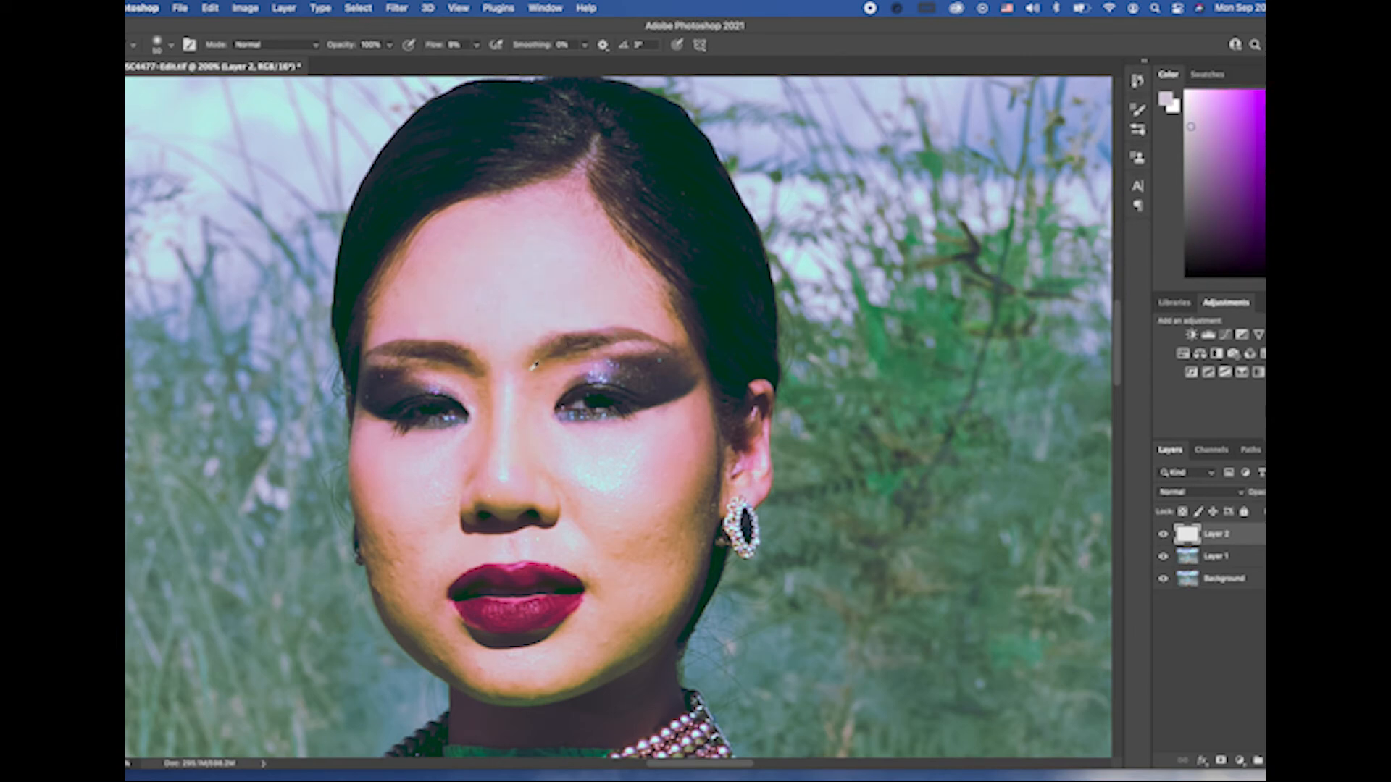
alt+click(523, 338)
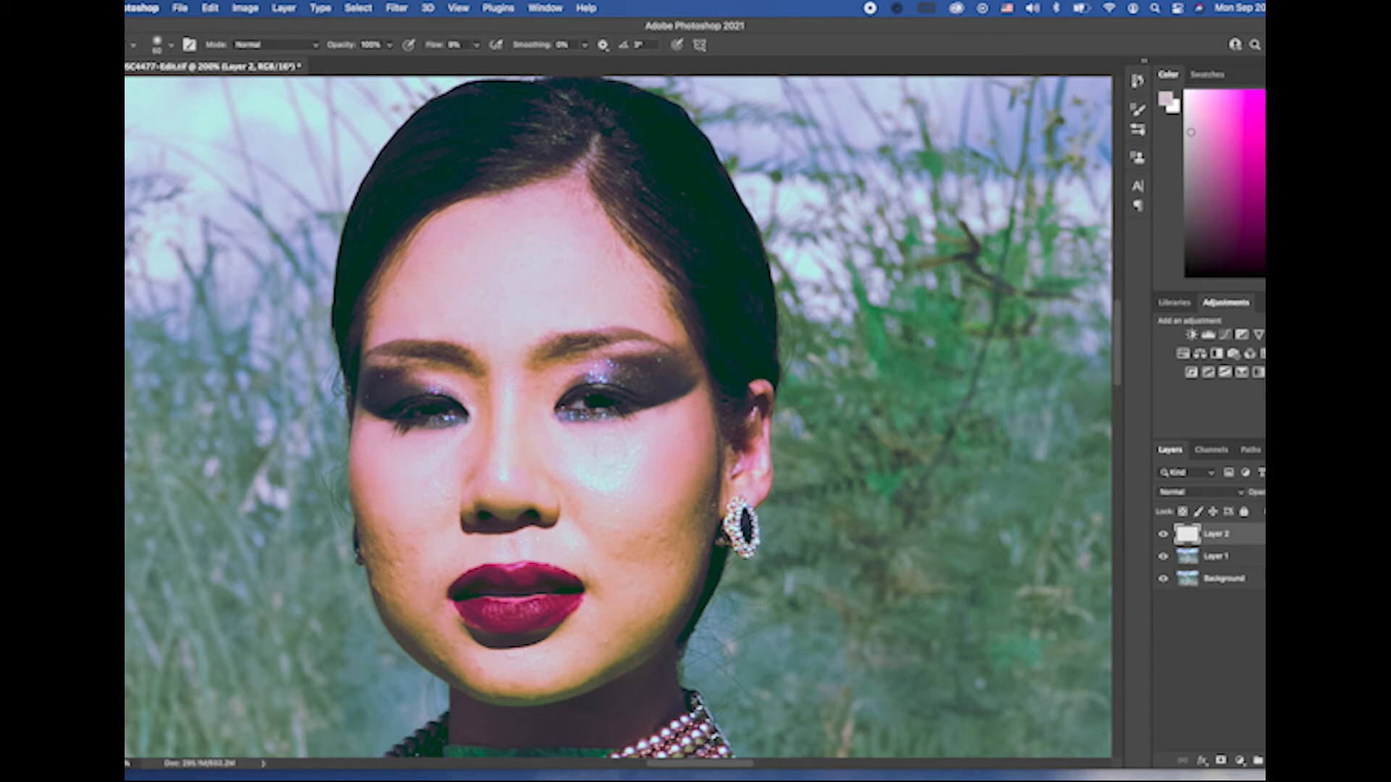
Step: Tone down the glittery highlight under the eye on the large-earring side using skin tones sampled around it
alt+click(644, 473)
alt+click(638, 468)
alt+click(613, 475)
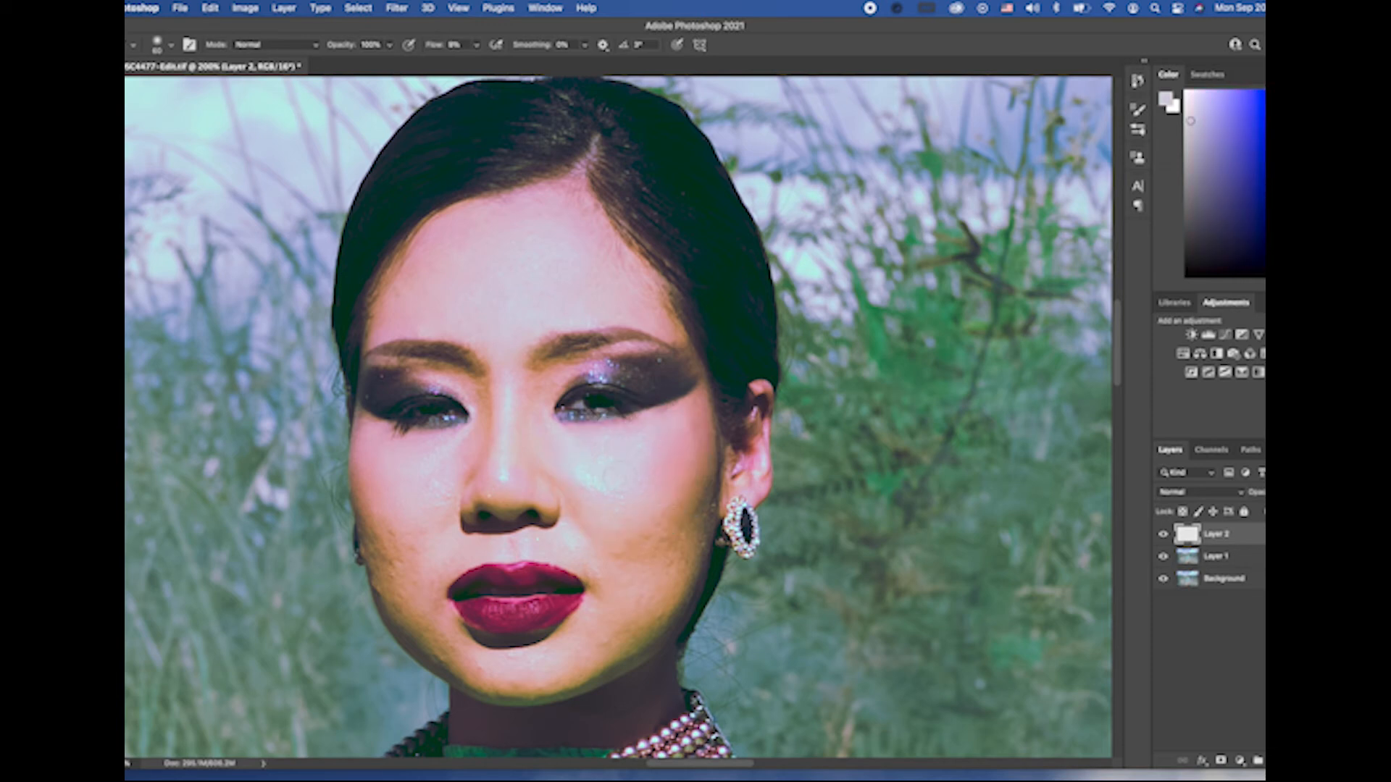
alt+click(565, 459)
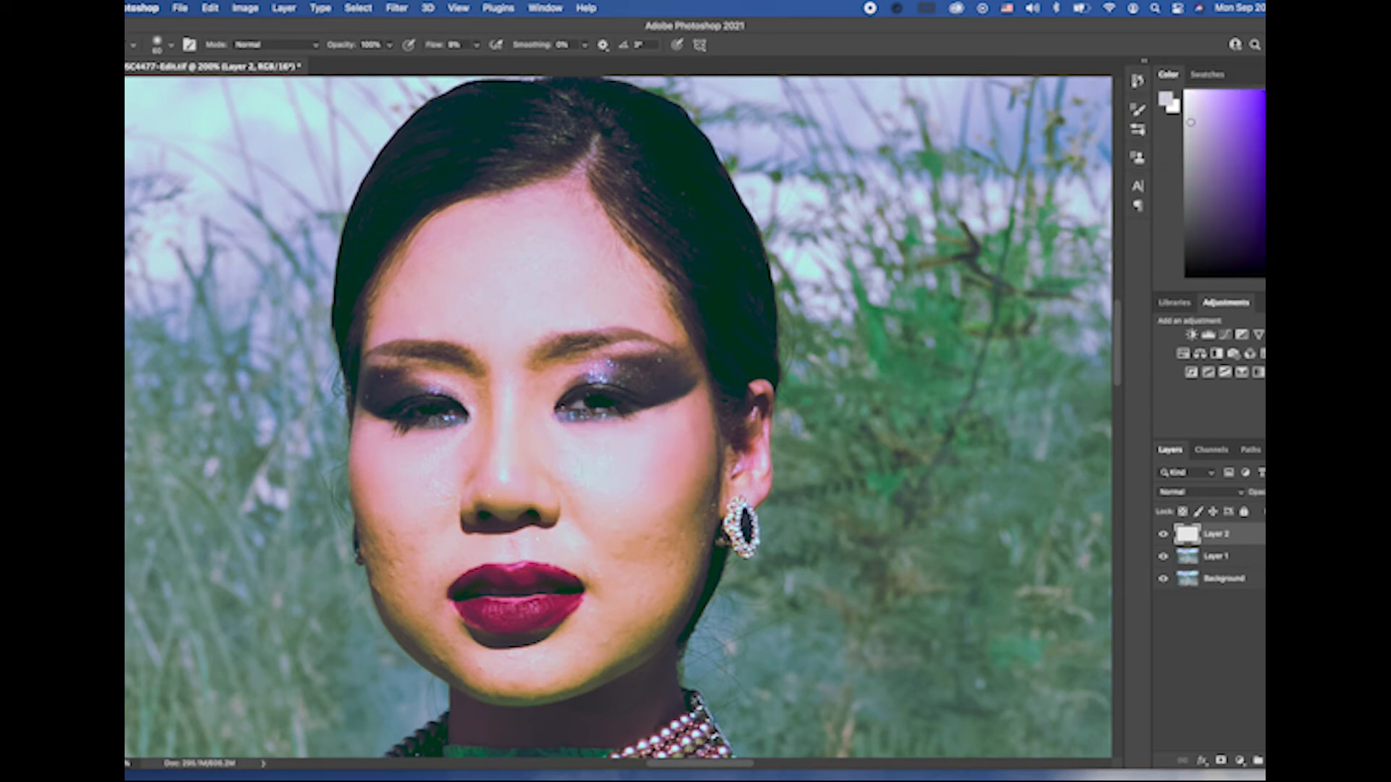
alt+click(580, 464)
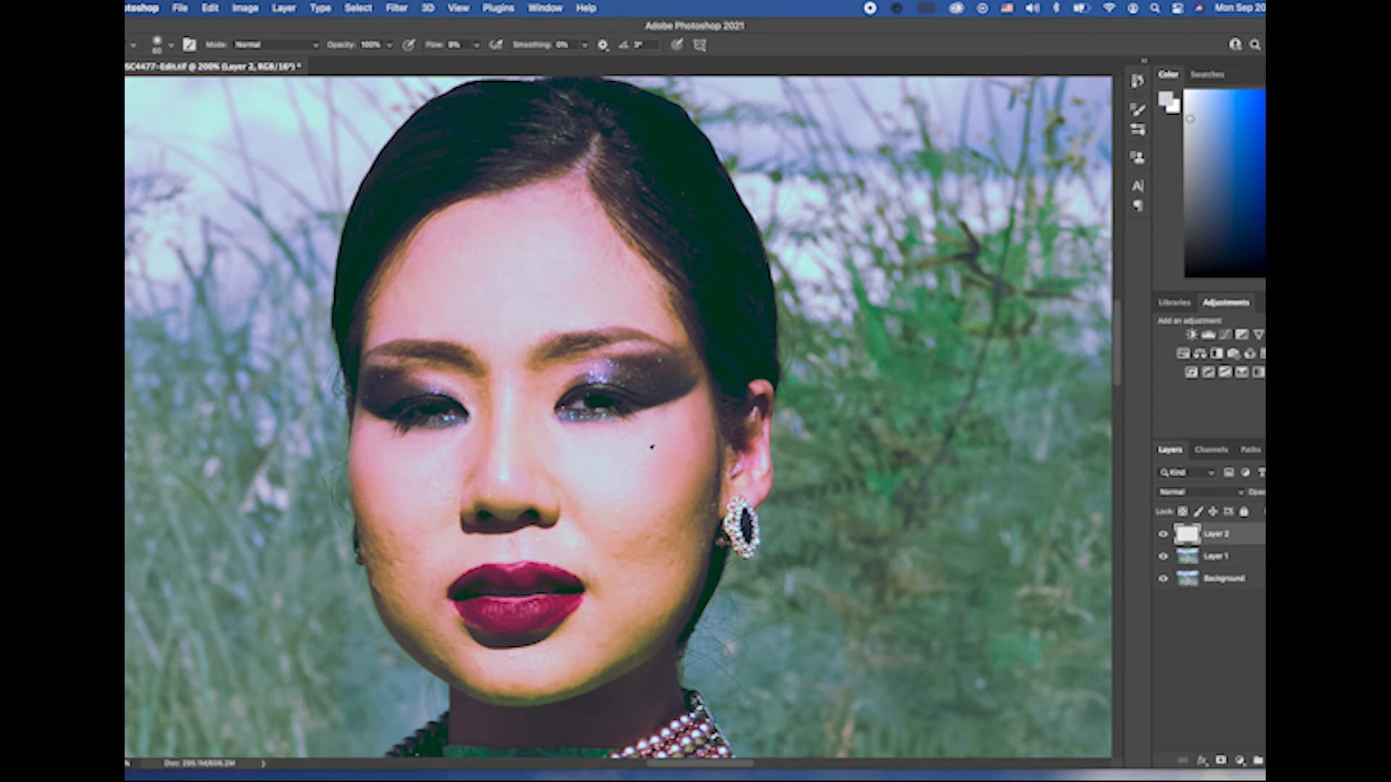
alt+click(650, 447)
alt+click(681, 457)
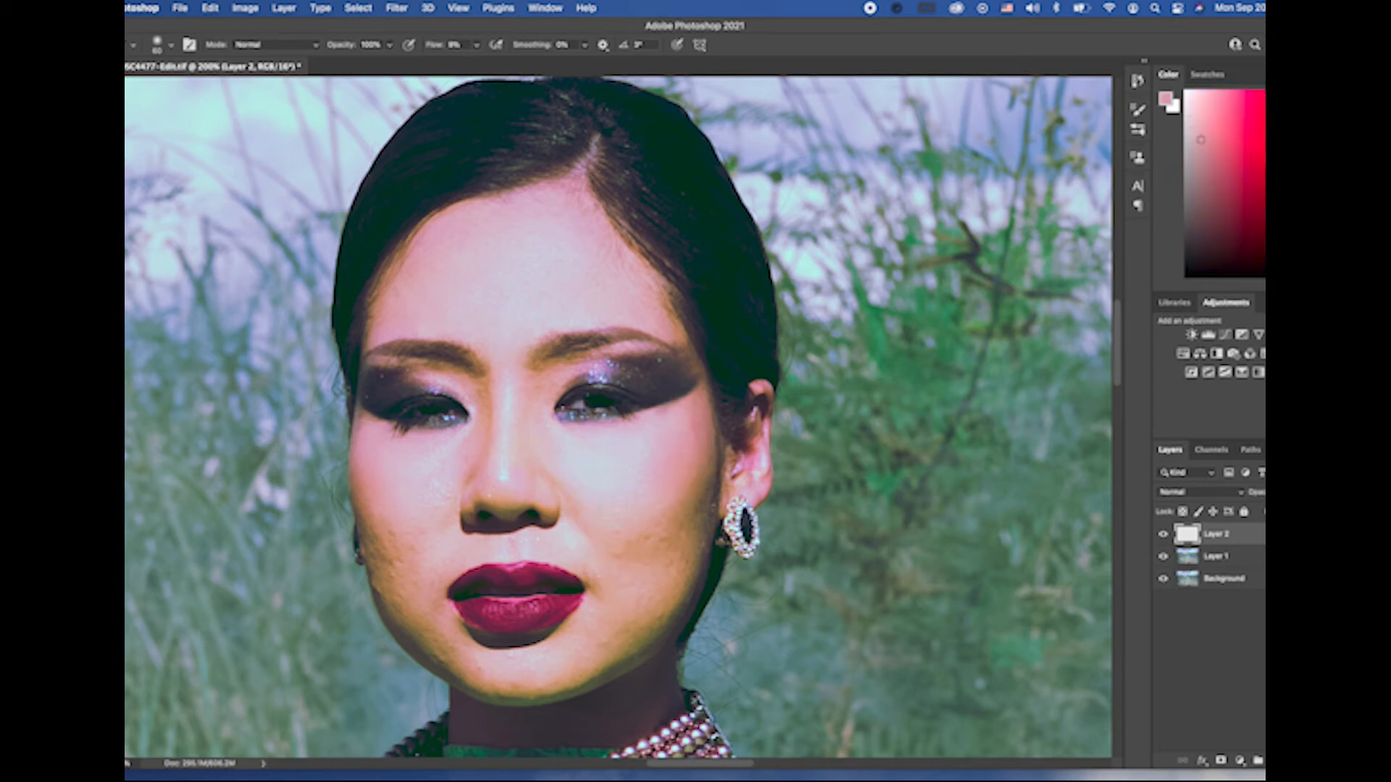
Step: Smooth the outer cheek beside the large earring by blending sampled pink and tan skin tones
alt+click(670, 506)
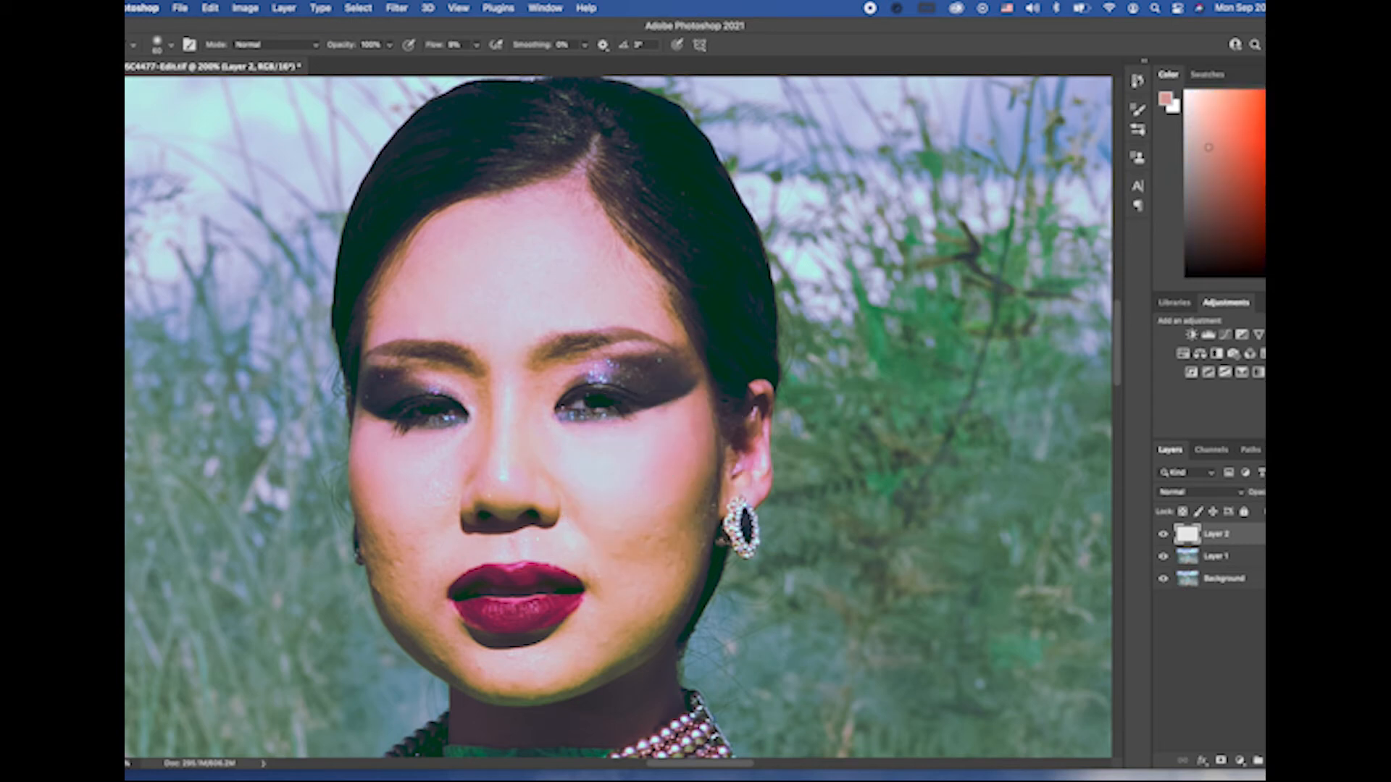
alt+click(650, 501)
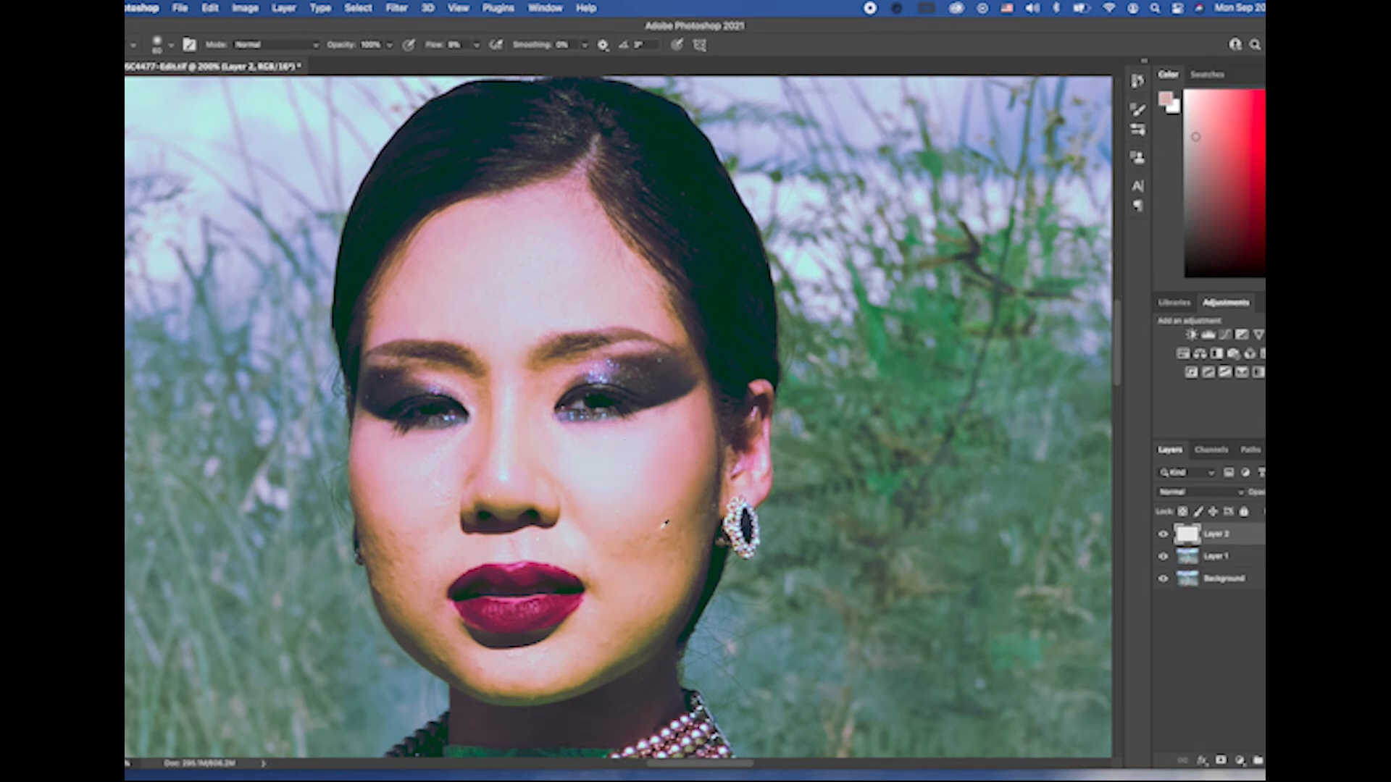
alt+click(685, 532)
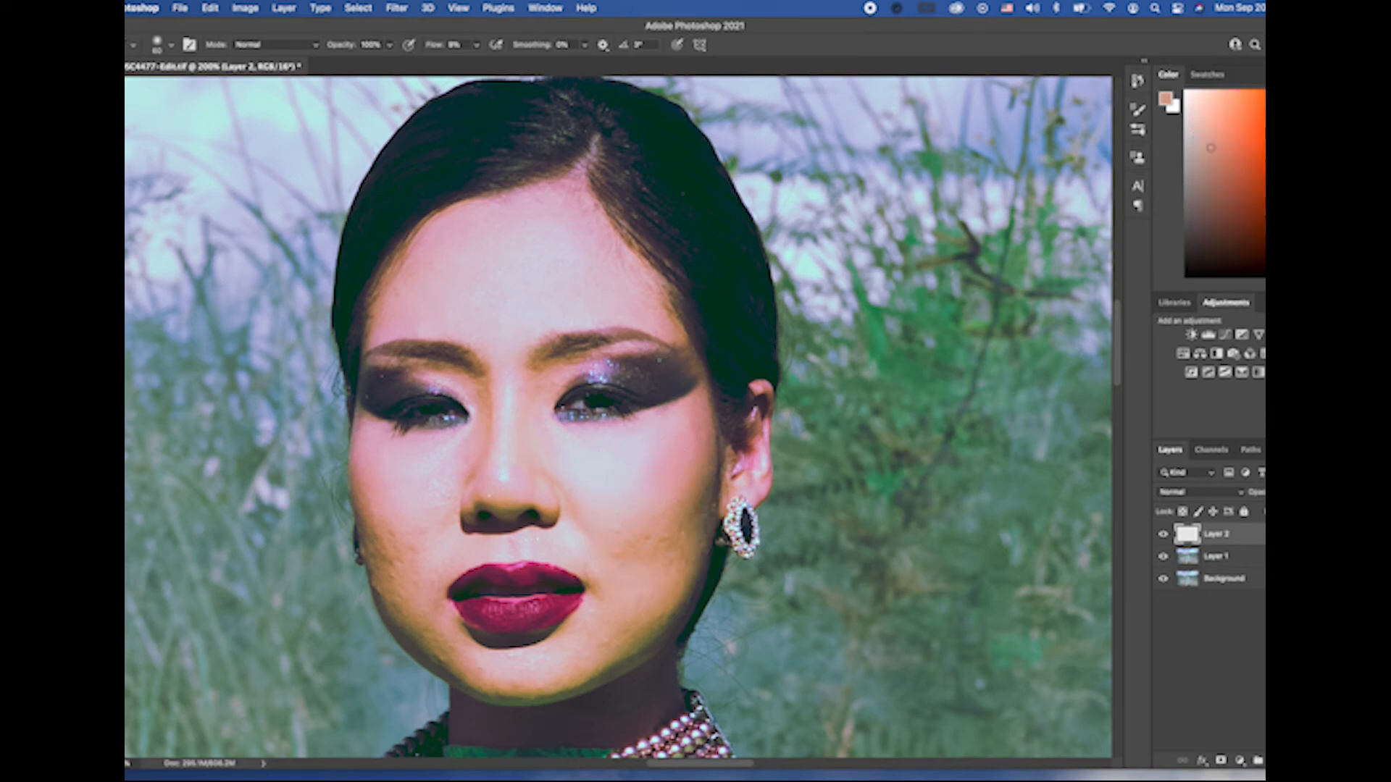
alt+click(673, 498)
alt+click(688, 505)
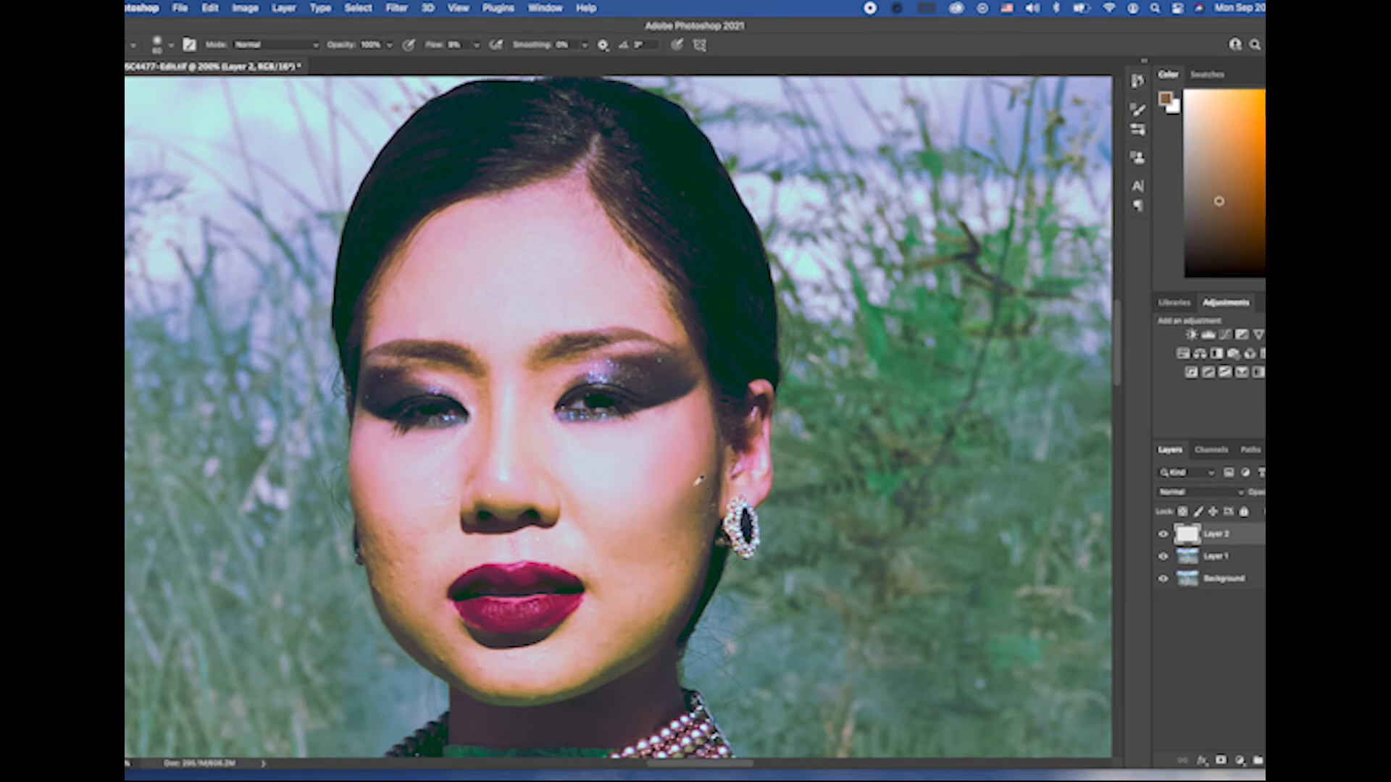
alt+click(692, 471)
alt+click(703, 452)
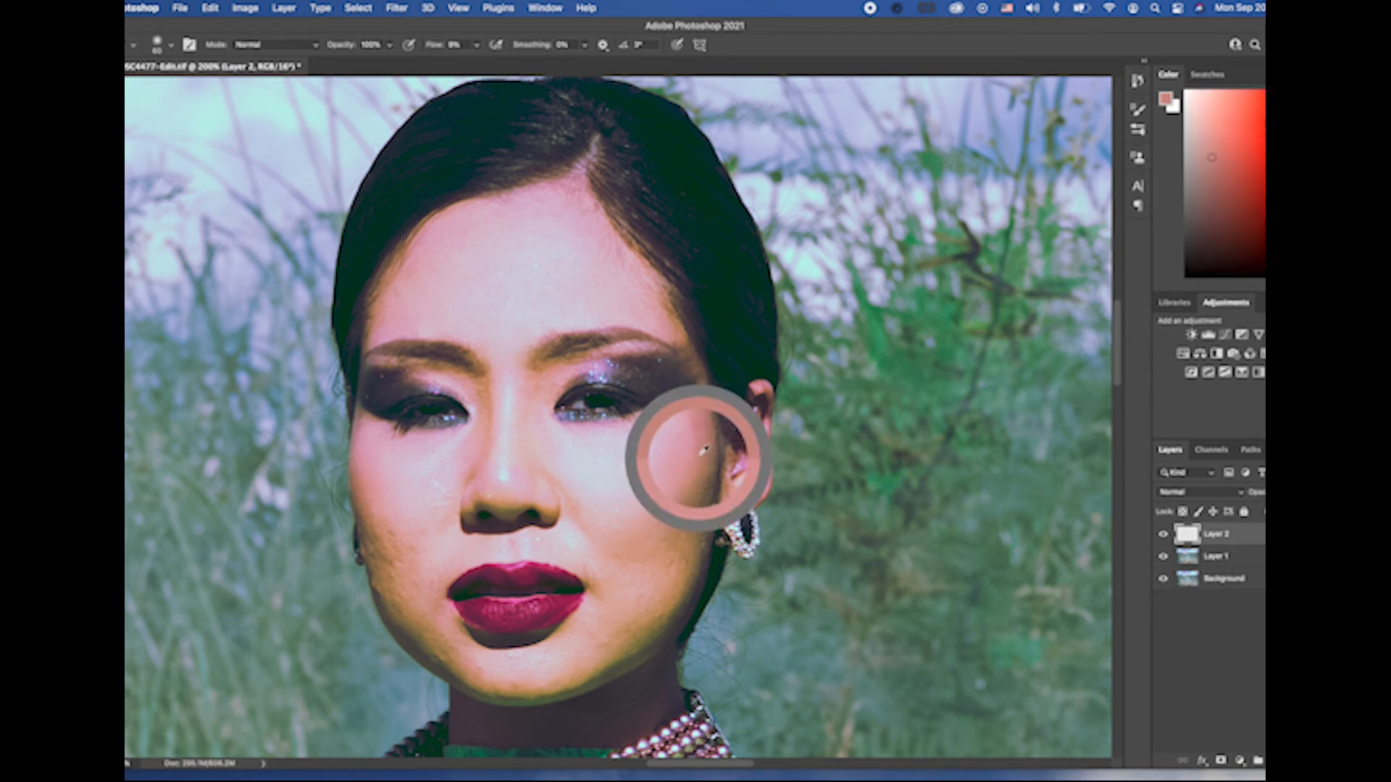
alt+click(692, 487)
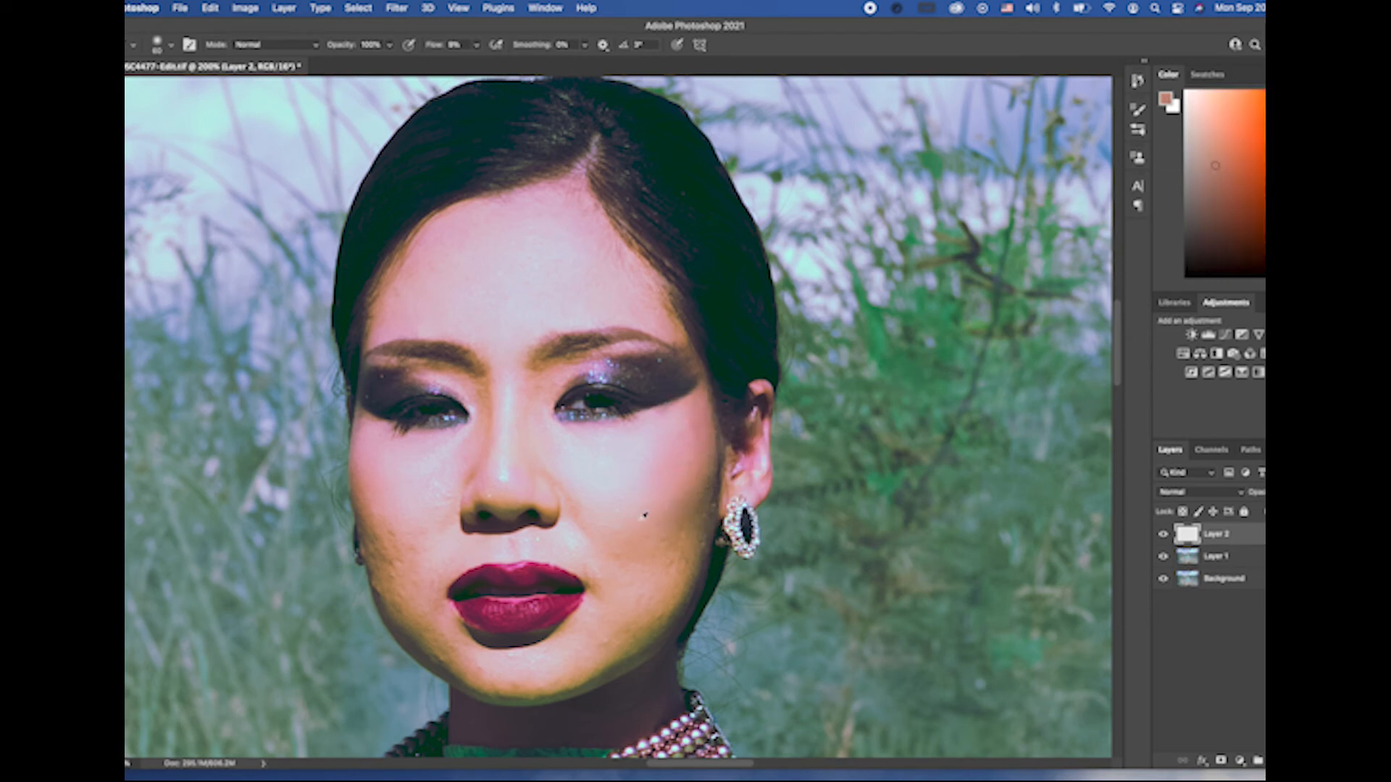
alt+click(675, 513)
Step: Blend the lower cheek and jaw shading below the large earring with colours sampled from adjacent skin
alt+click(663, 571)
alt+click(649, 584)
alt+click(658, 605)
alt+click(663, 575)
alt+click(688, 566)
alt+click(697, 484)
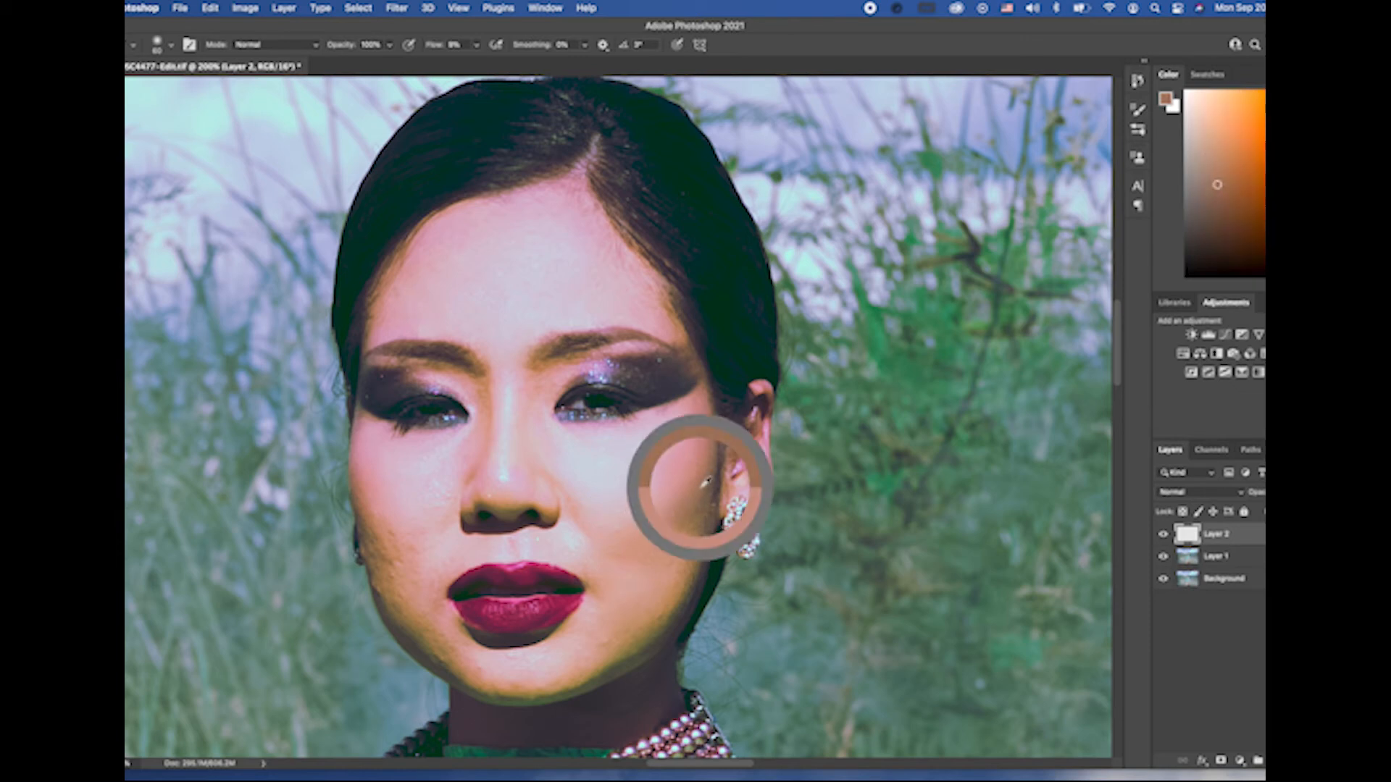
alt+click(688, 515)
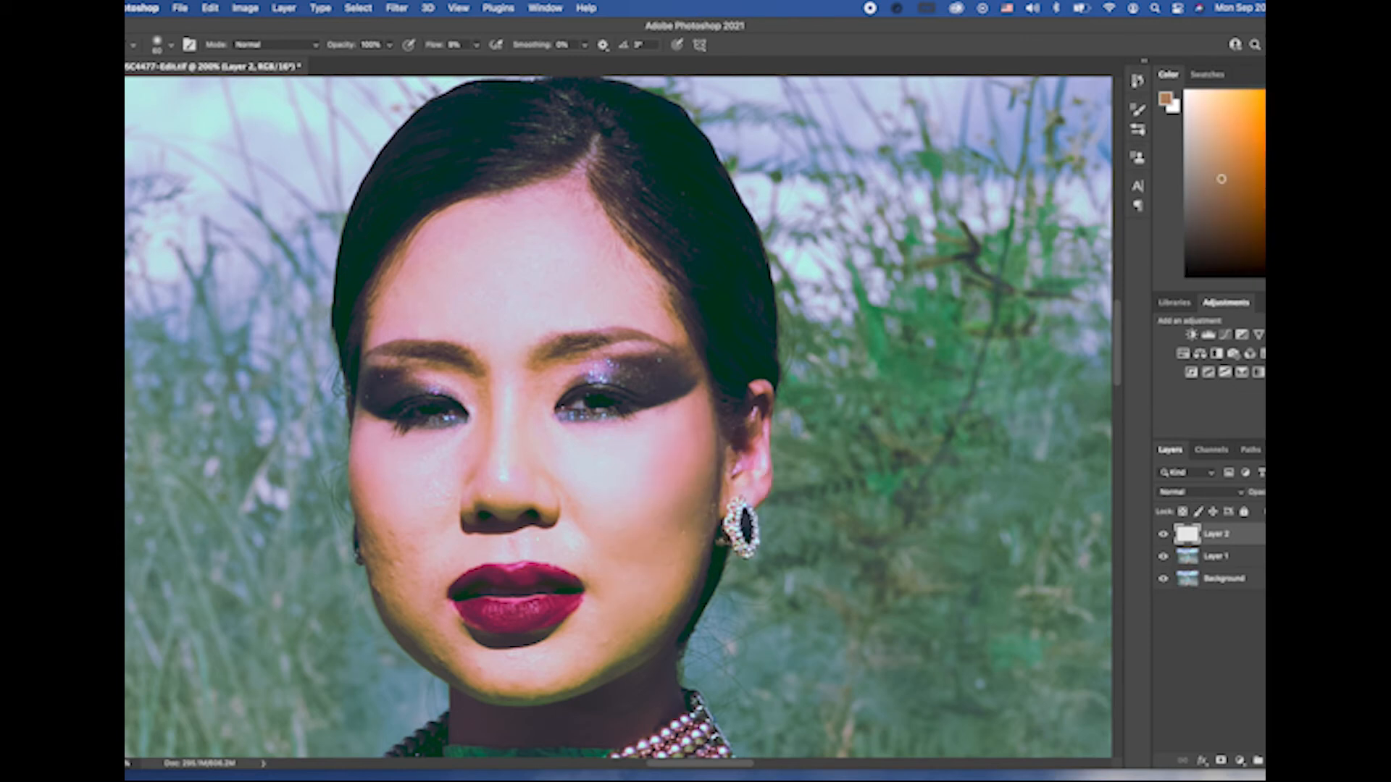
alt+click(649, 568)
alt+click(607, 510)
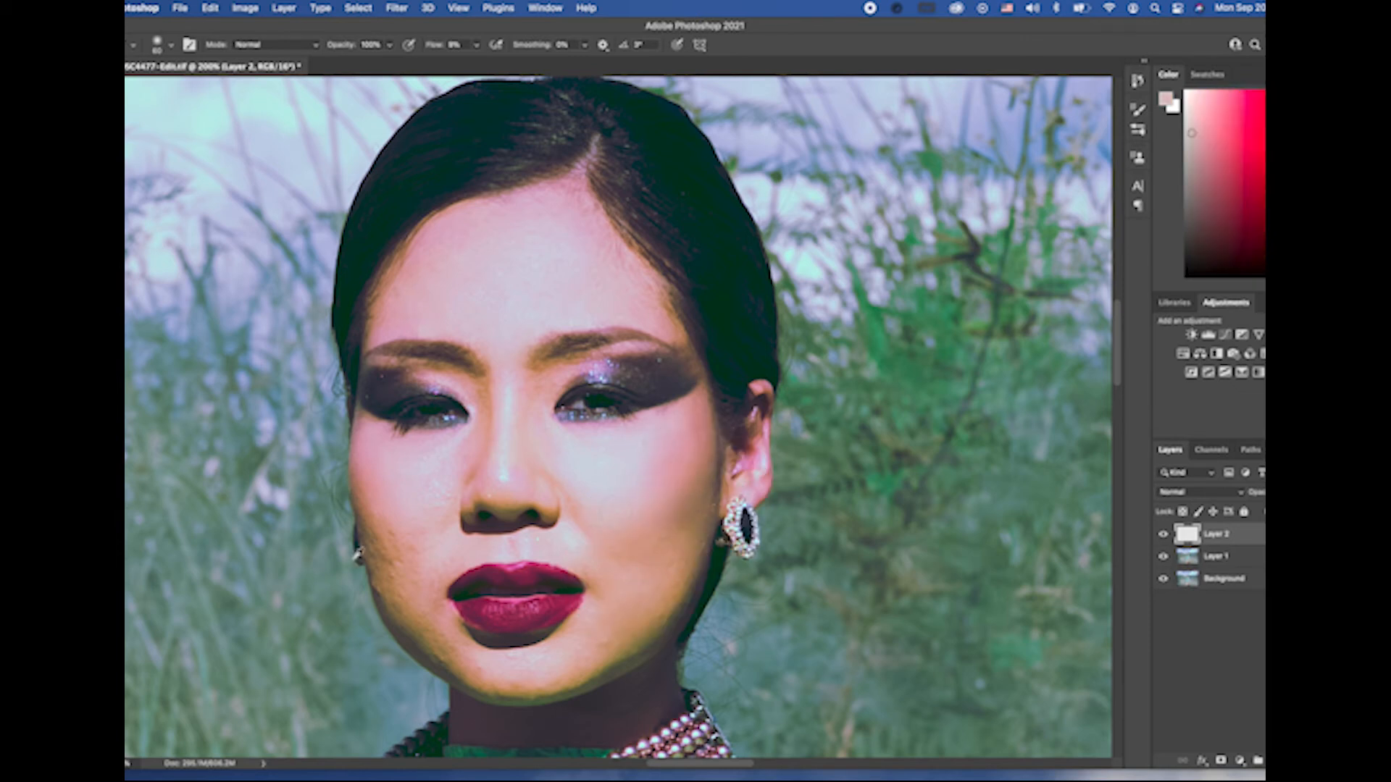
Step: Paint over the blemishes on the image-left cheek with skin tones sampled around it
alt+click(384, 525)
alt+click(380, 508)
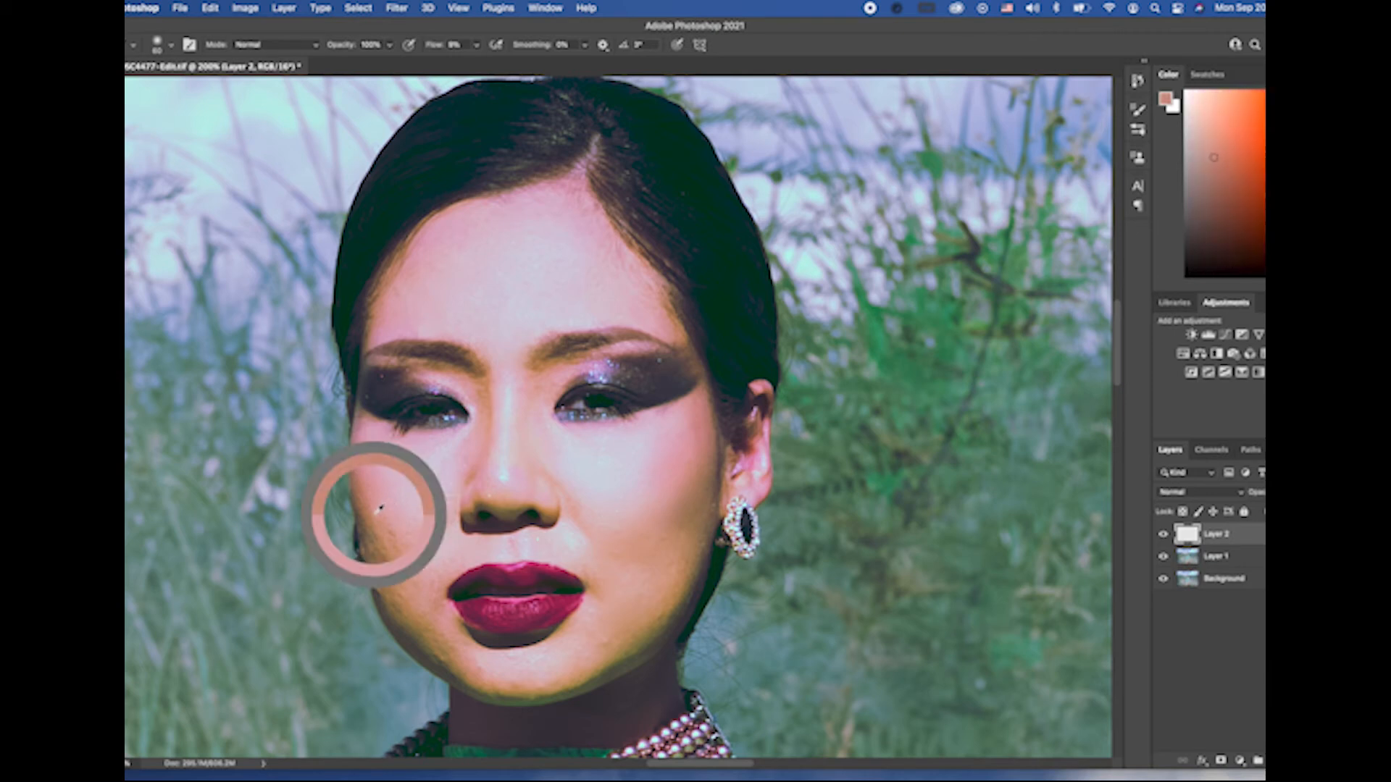
alt+click(435, 500)
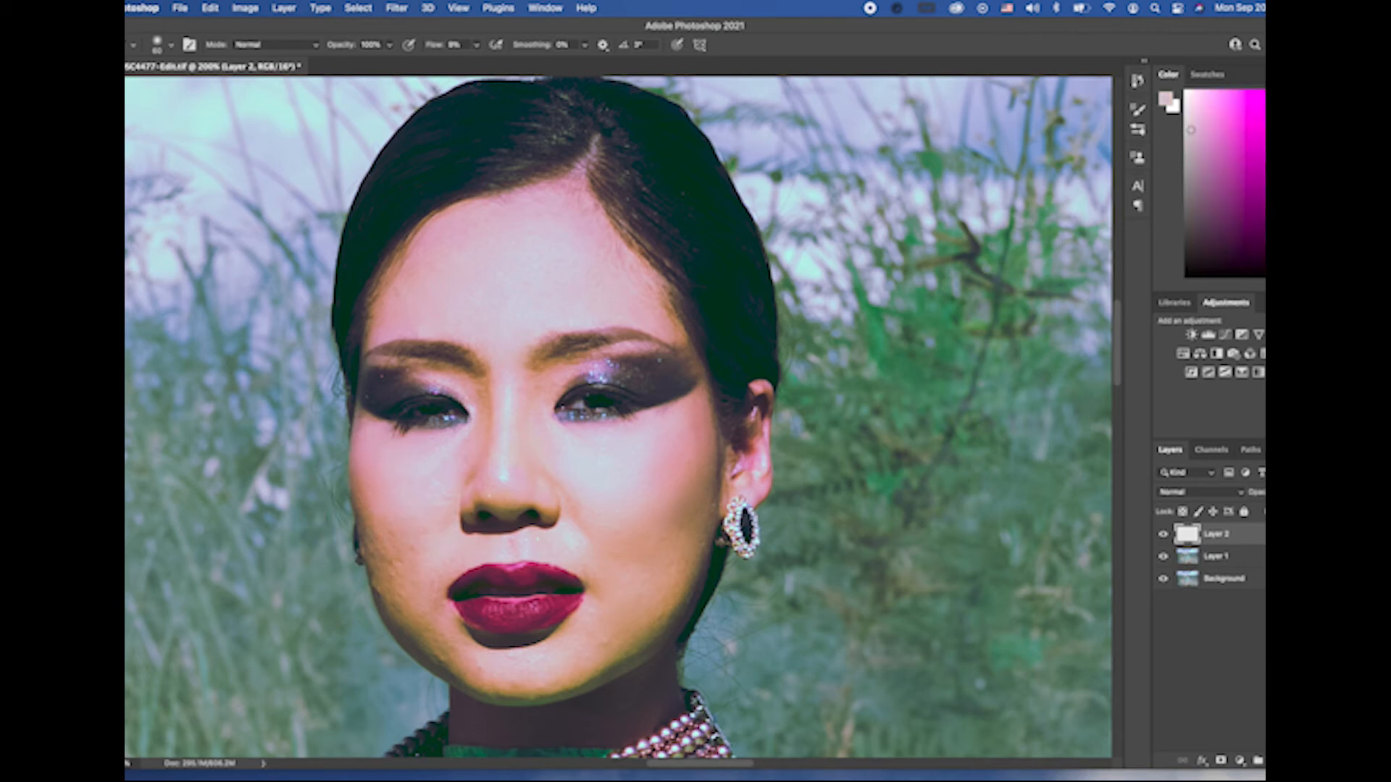
alt+click(455, 600)
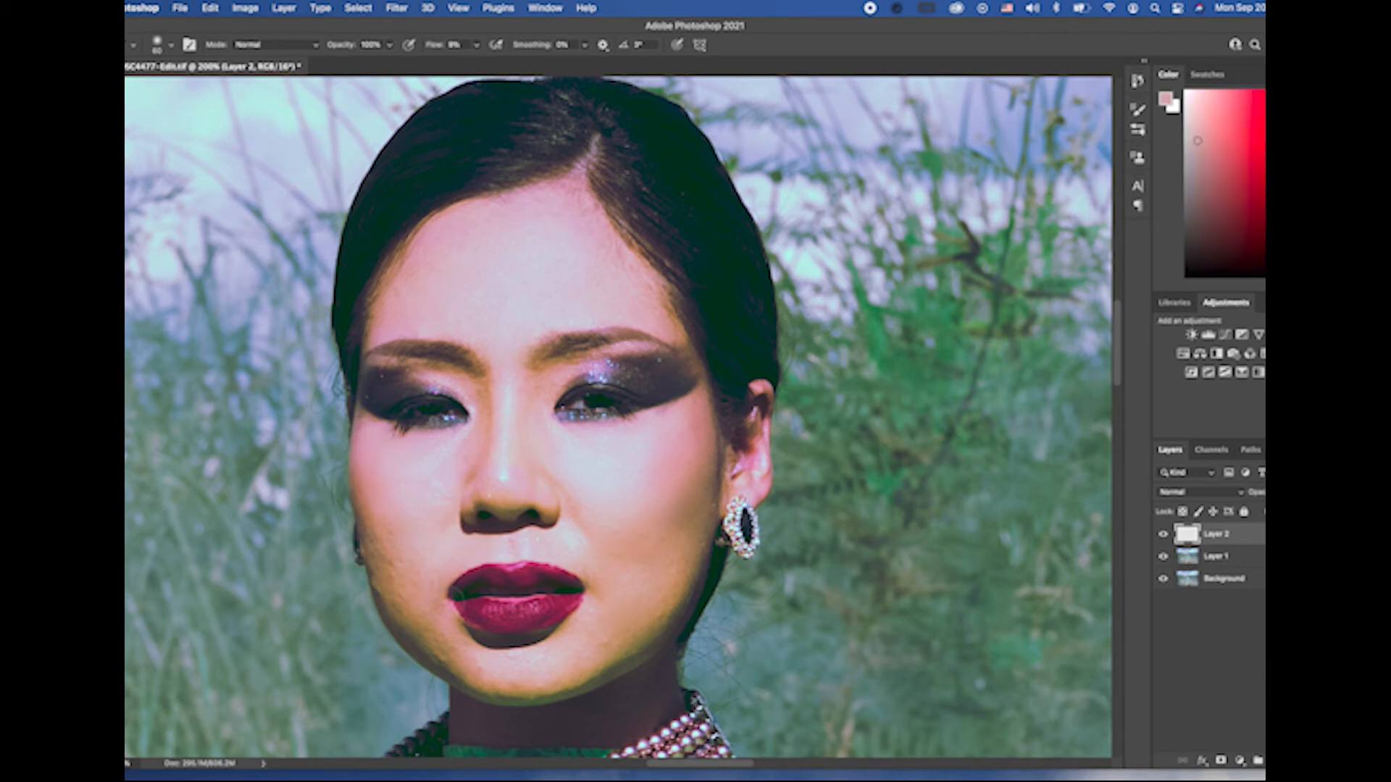
alt+click(418, 611)
alt+click(413, 584)
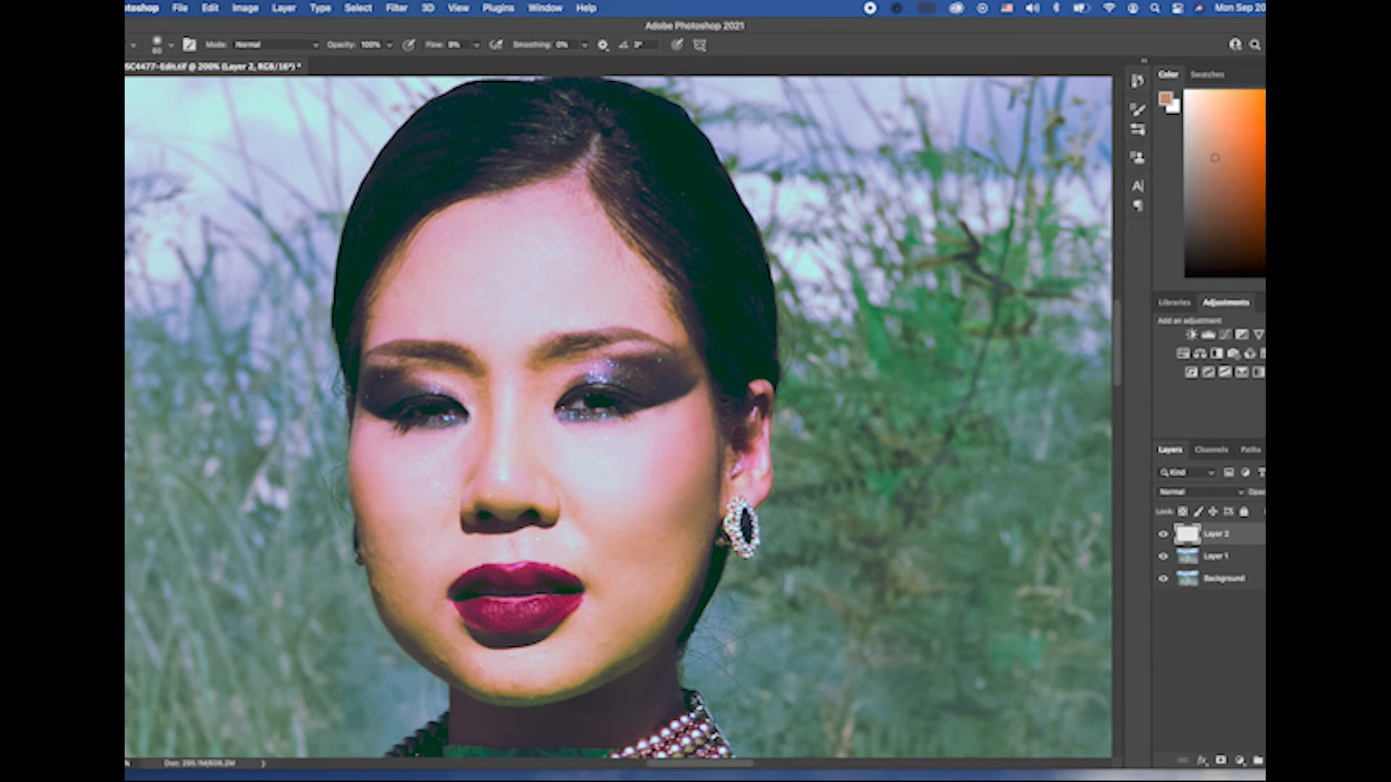
Step: Smooth the image-left jawline beside the mouth with sampled skin tones
alt+click(402, 577)
alt+click(420, 592)
alt+click(431, 624)
alt+click(428, 601)
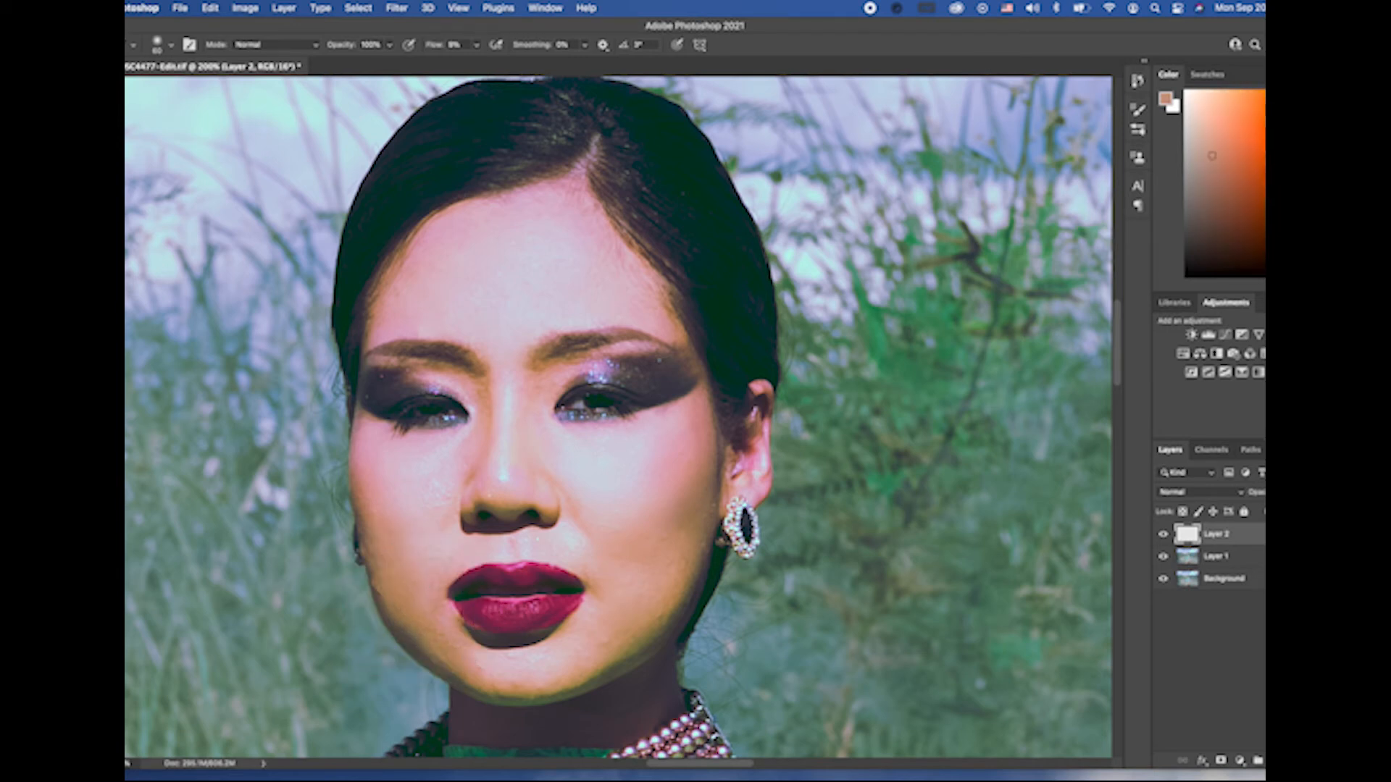
Step: Smooth the chin and the skin below the lips by painting with tones sampled around the chin and lower jaw
alt+click(597, 610)
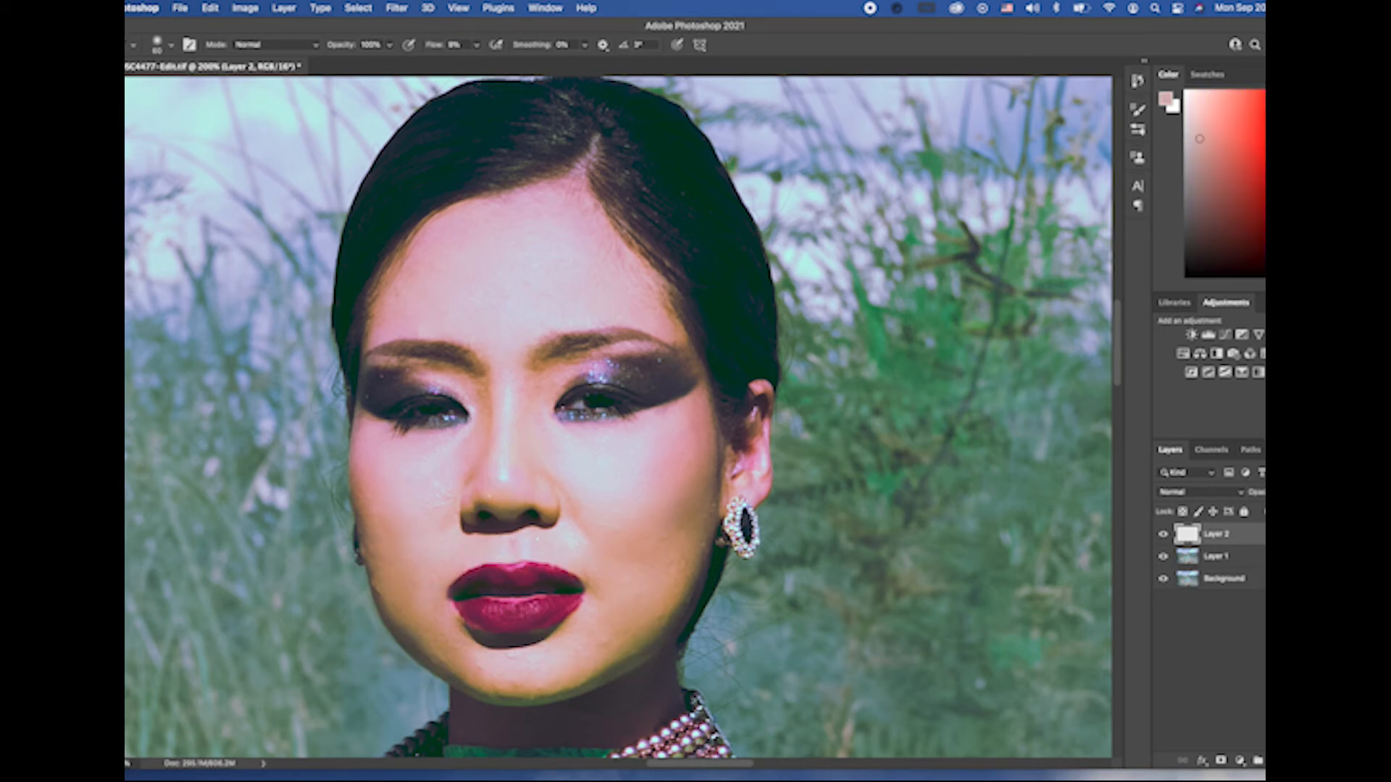
alt+click(554, 656)
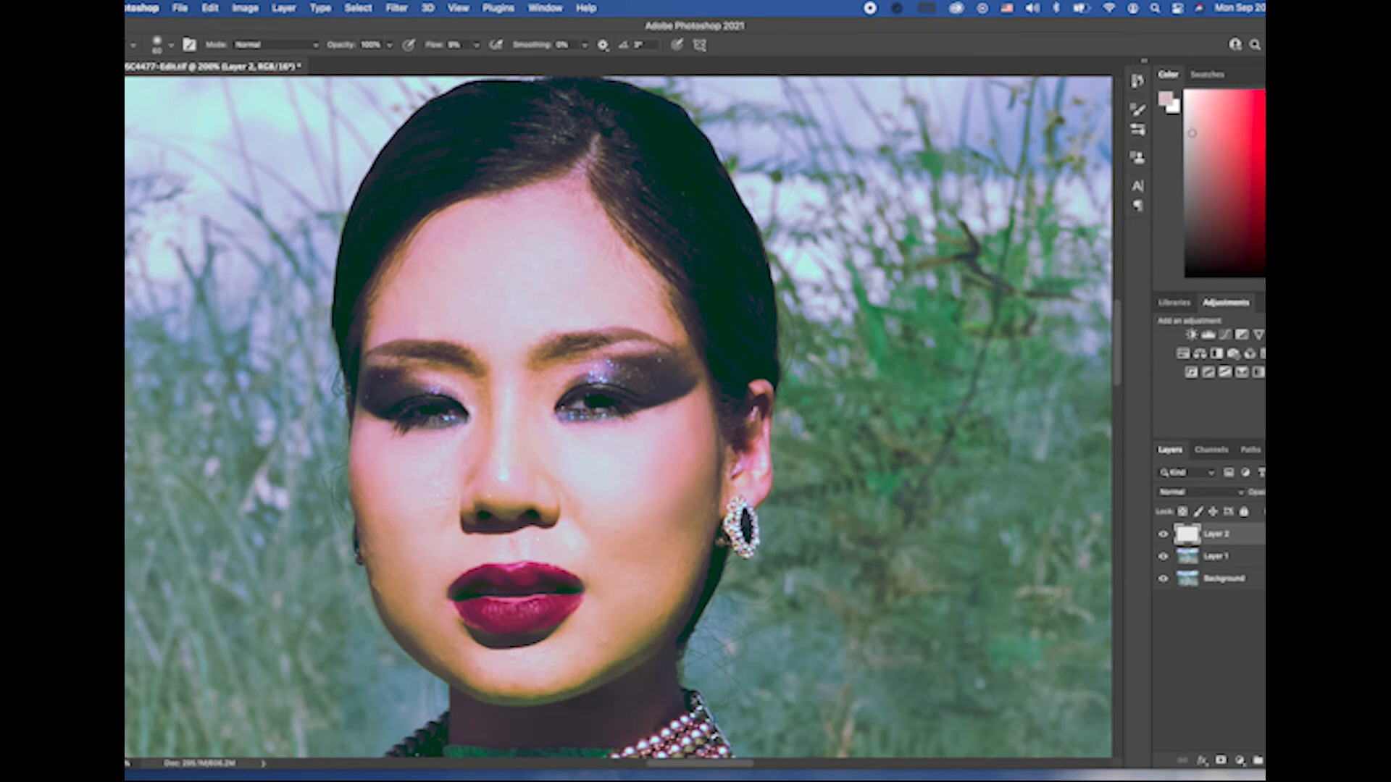
alt+click(515, 647)
alt+click(600, 637)
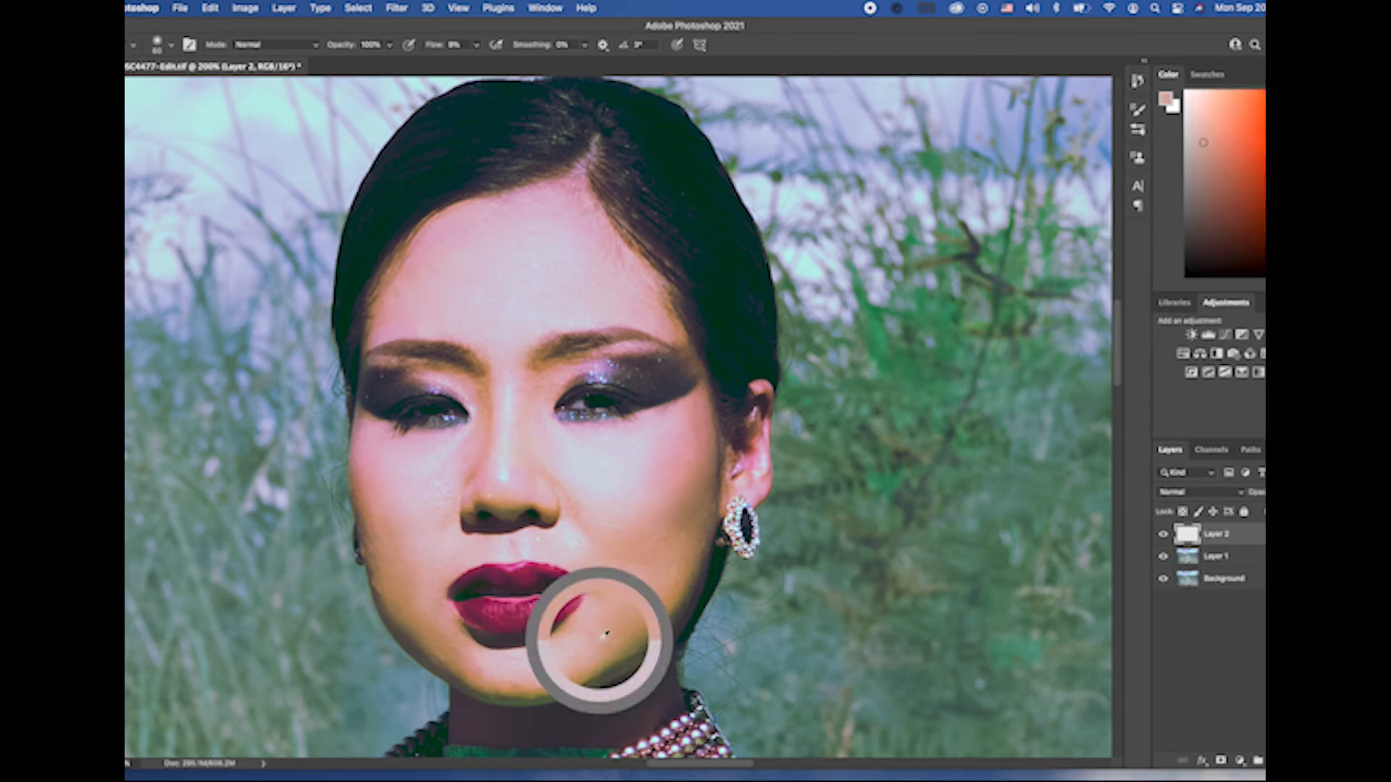
alt+click(500, 664)
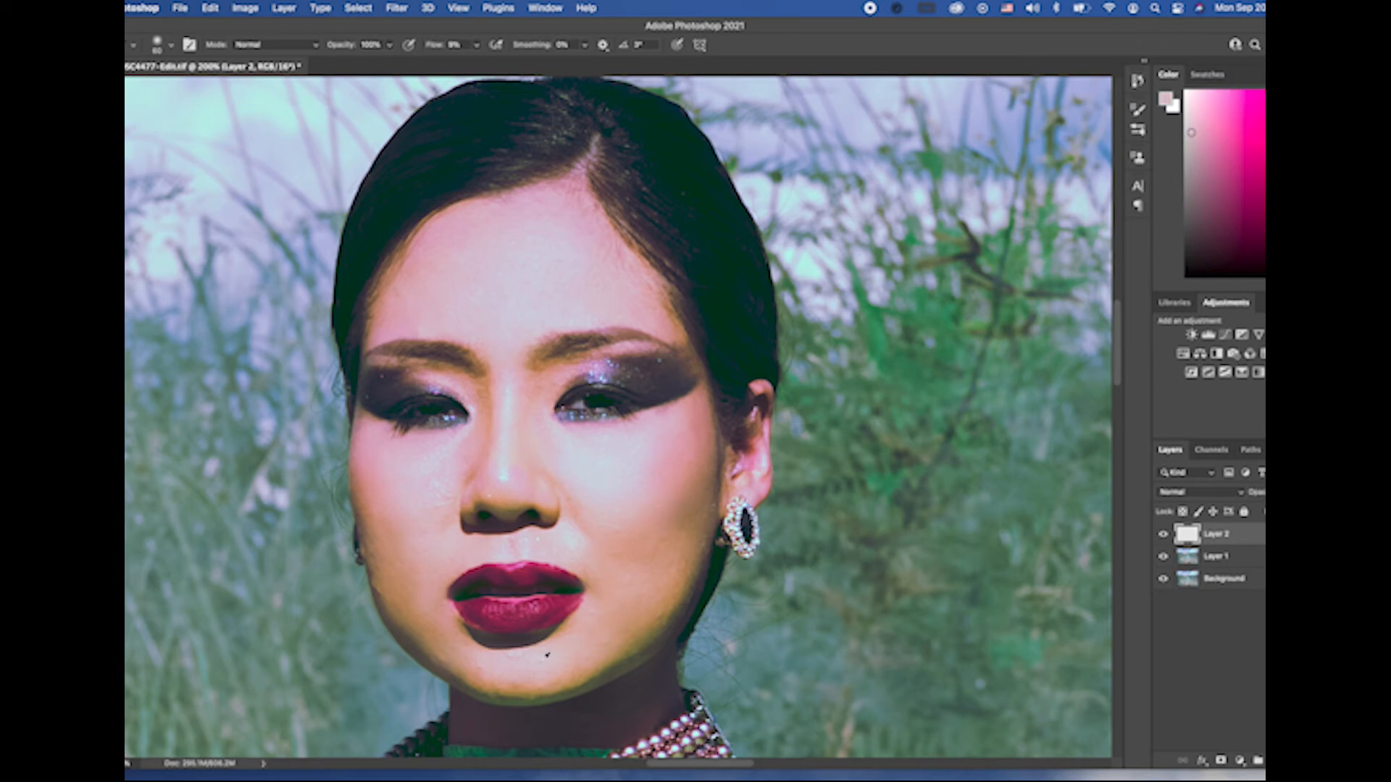
alt+click(428, 603)
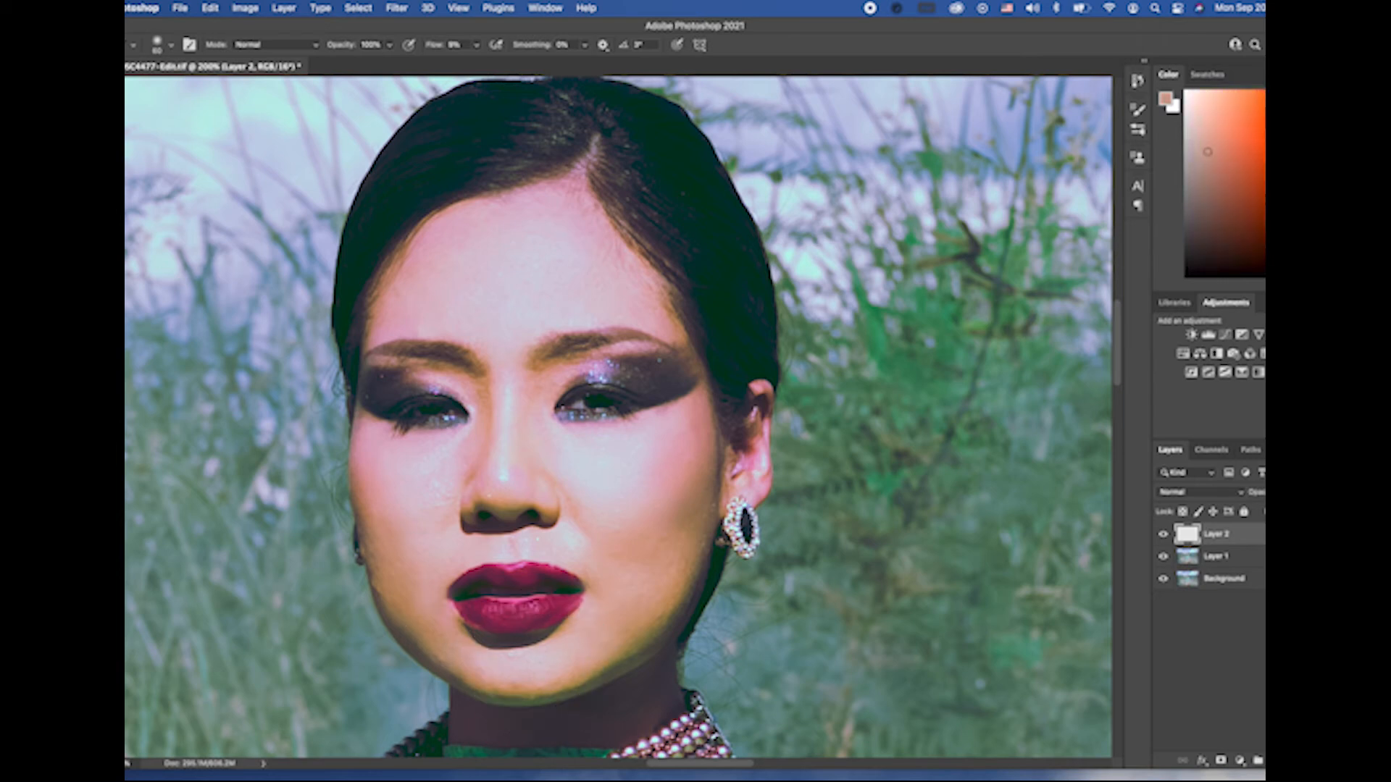
alt+click(579, 670)
alt+click(509, 630)
alt+click(536, 678)
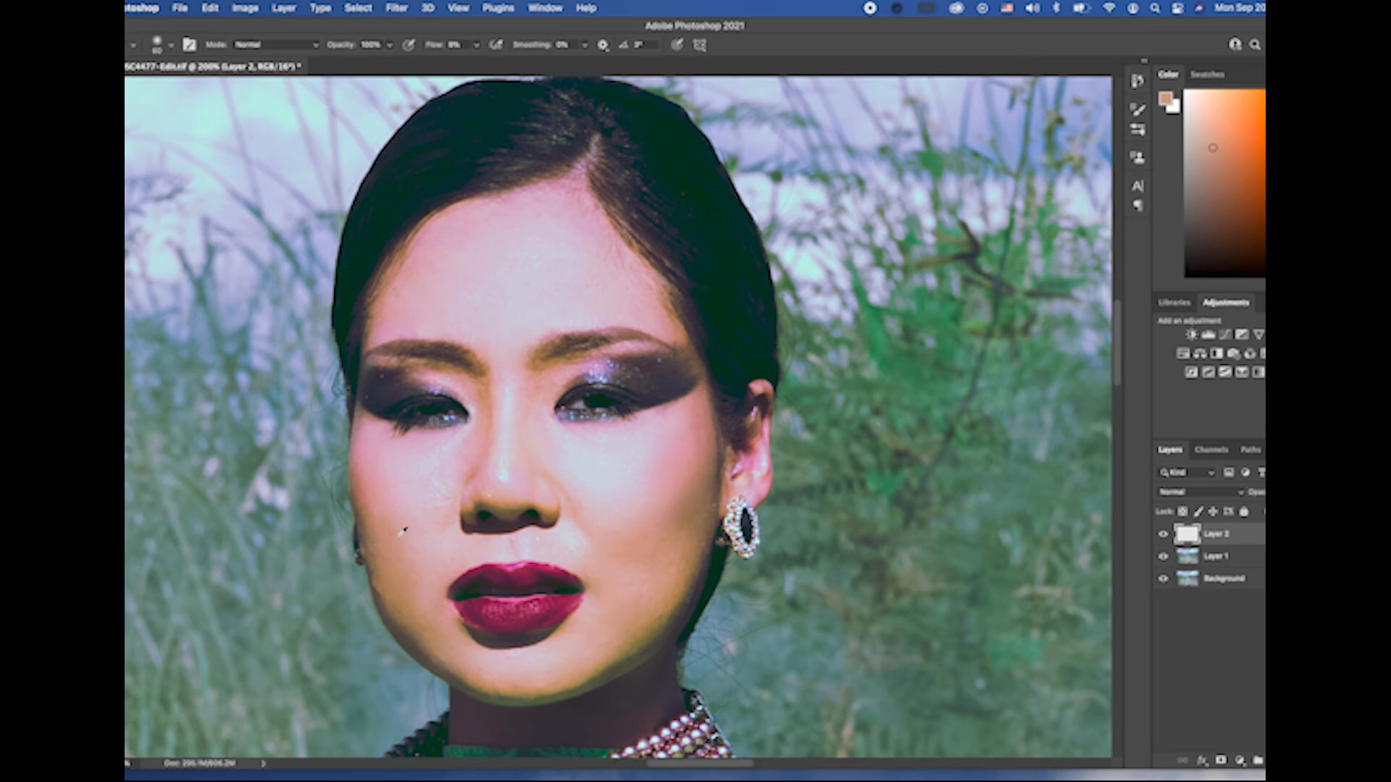
Step: Even out the image-left cheek from beside the nose to its outer edge with sampled pink and tan tones
alt+click(426, 545)
alt+click(410, 489)
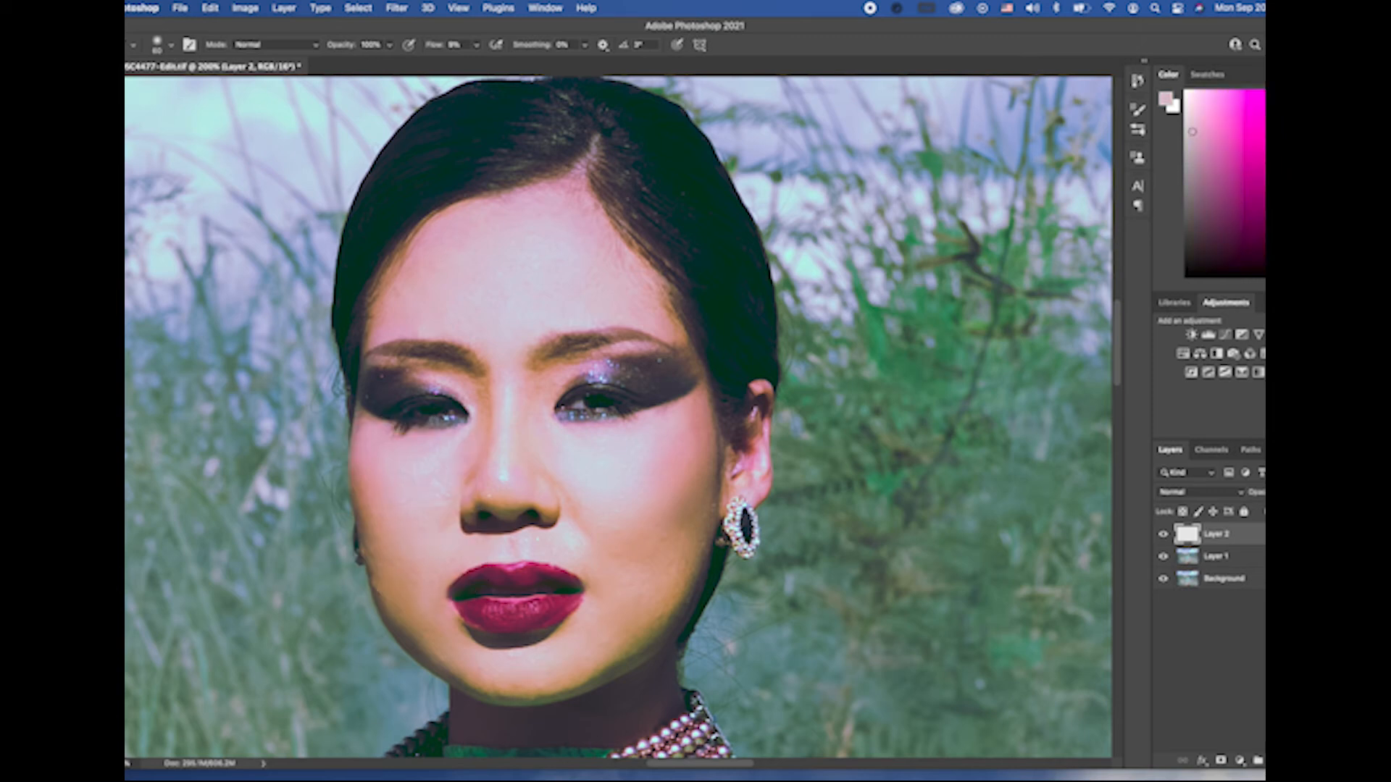
alt+click(411, 553)
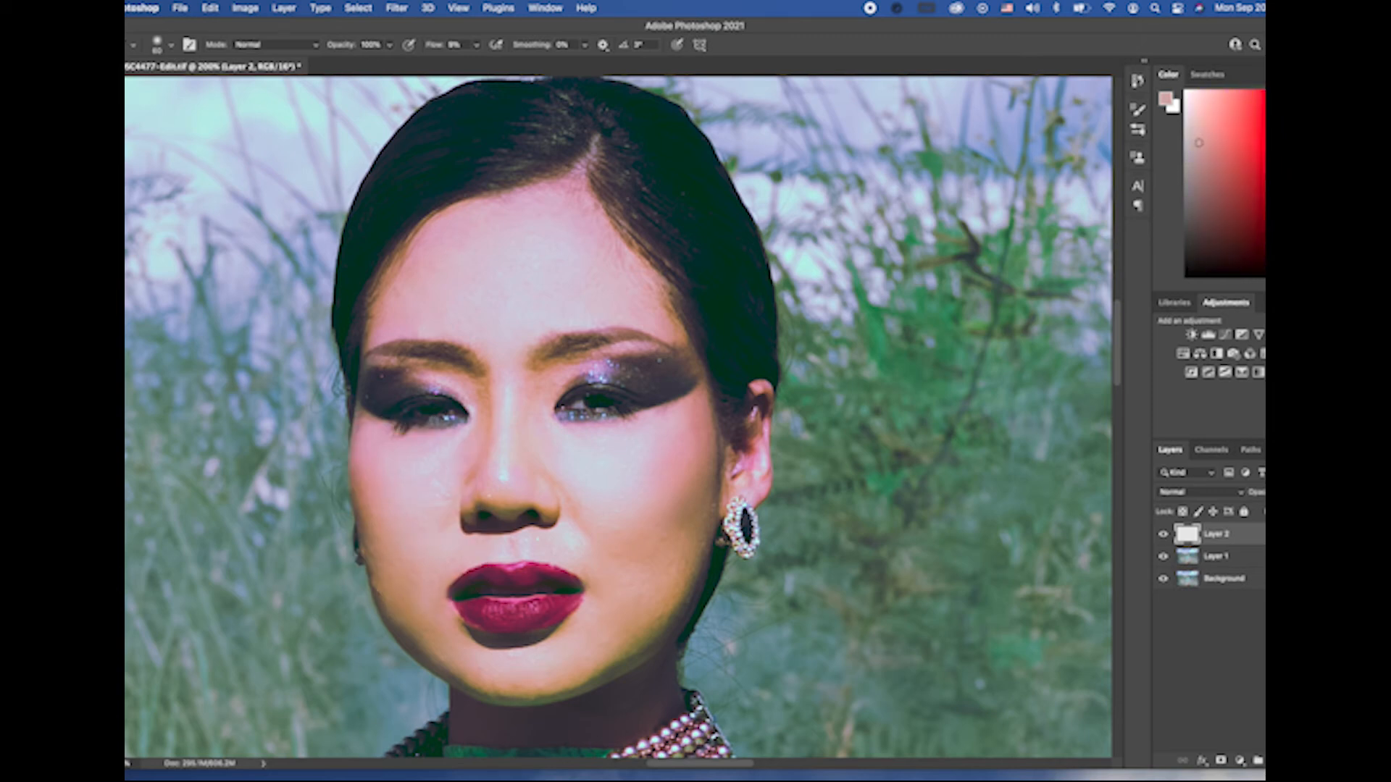
alt+click(395, 601)
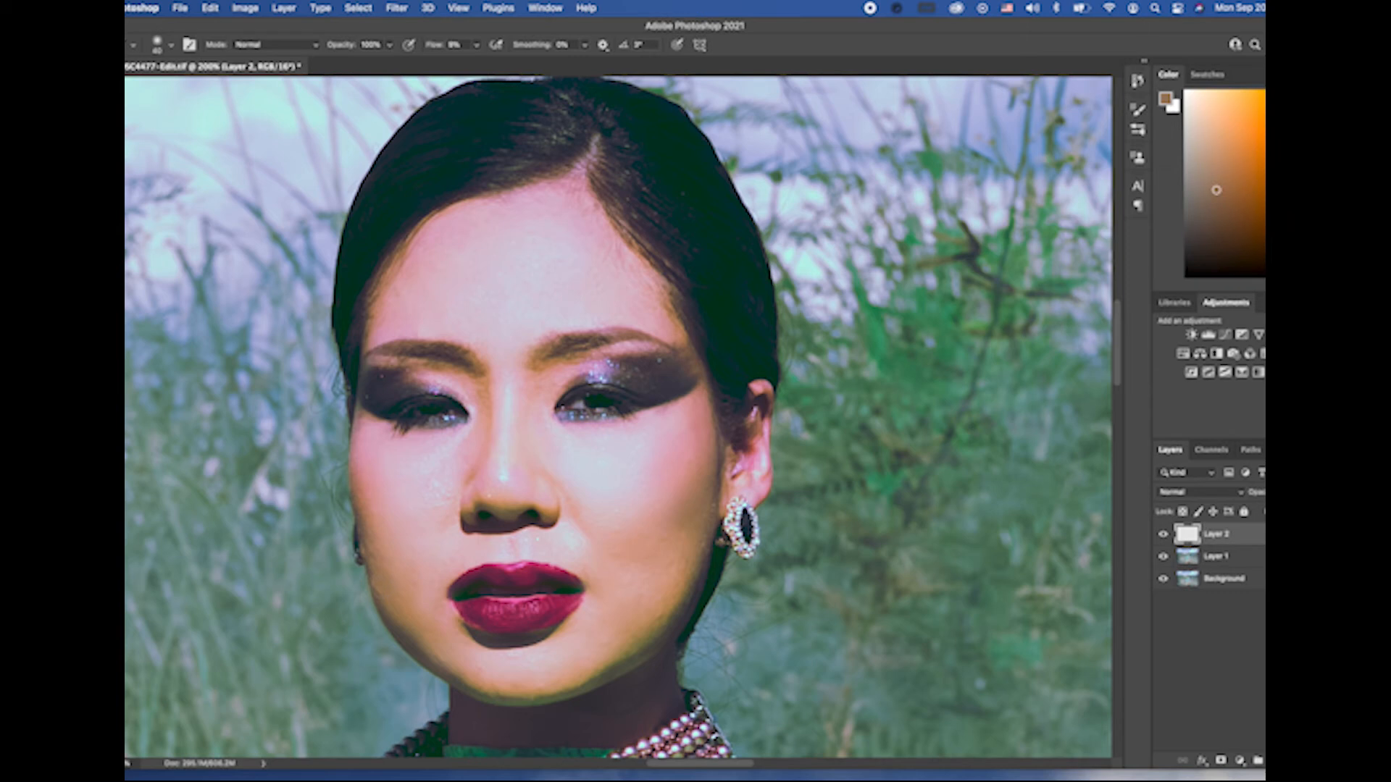
alt+click(373, 520)
alt+click(373, 477)
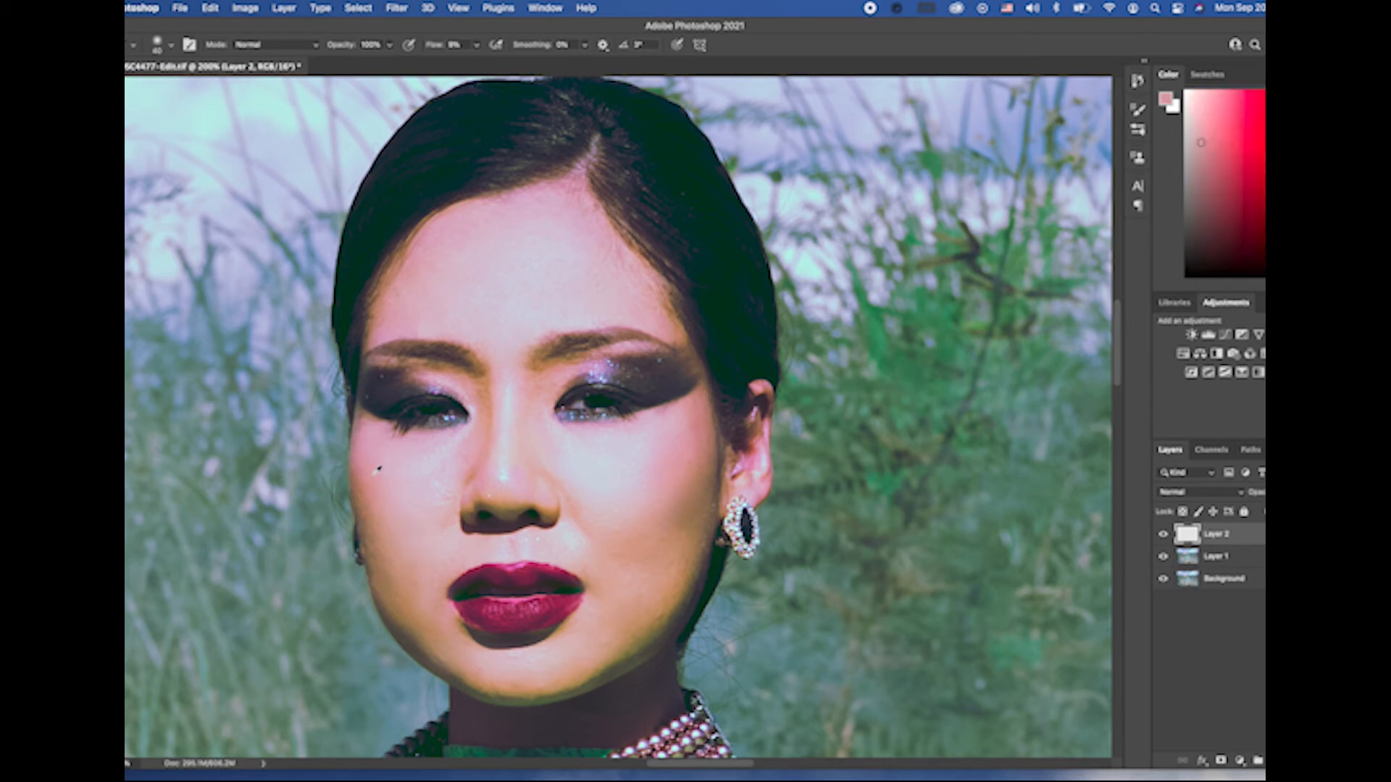
Step: Blend the image-left upper eyelid and inner eye corner with sampled eyeshadow and skin colours
alt+click(379, 391)
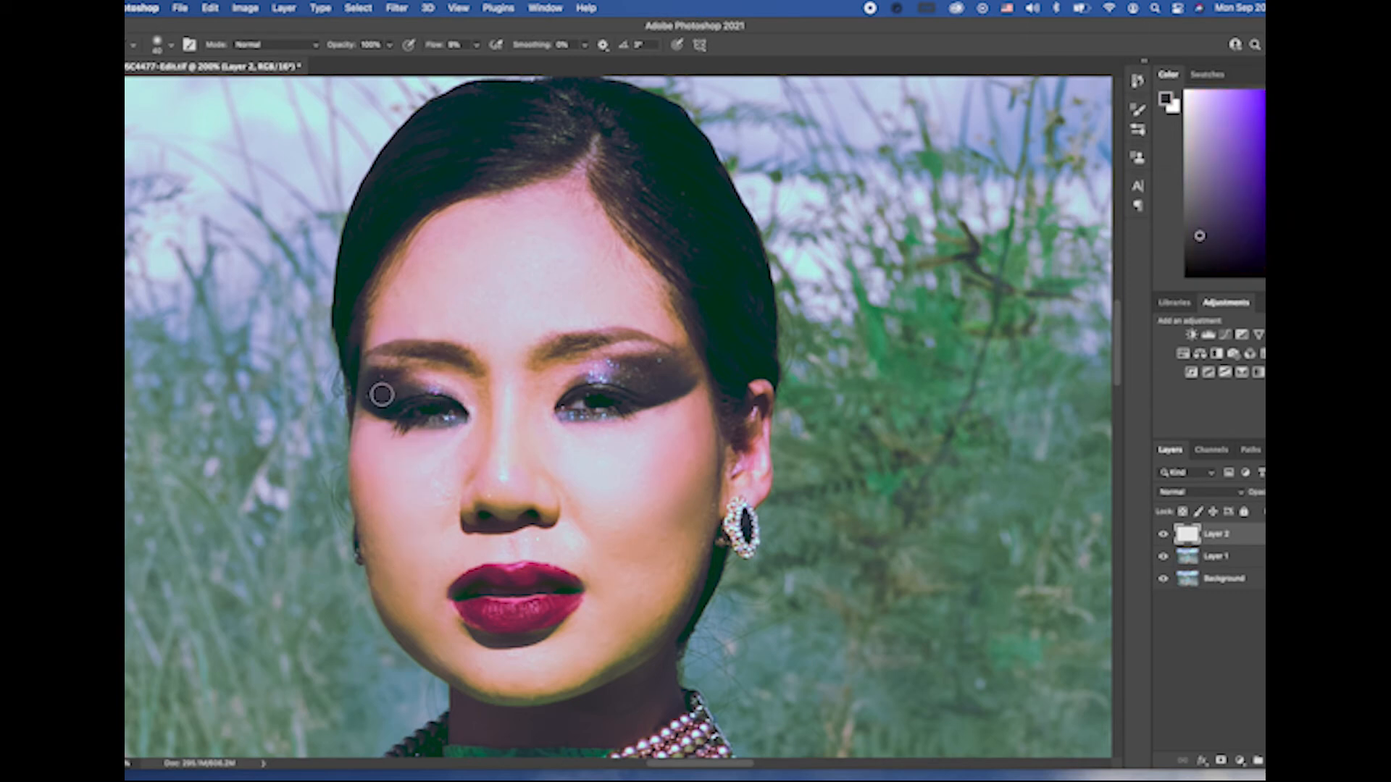
alt+click(432, 367)
alt+click(457, 376)
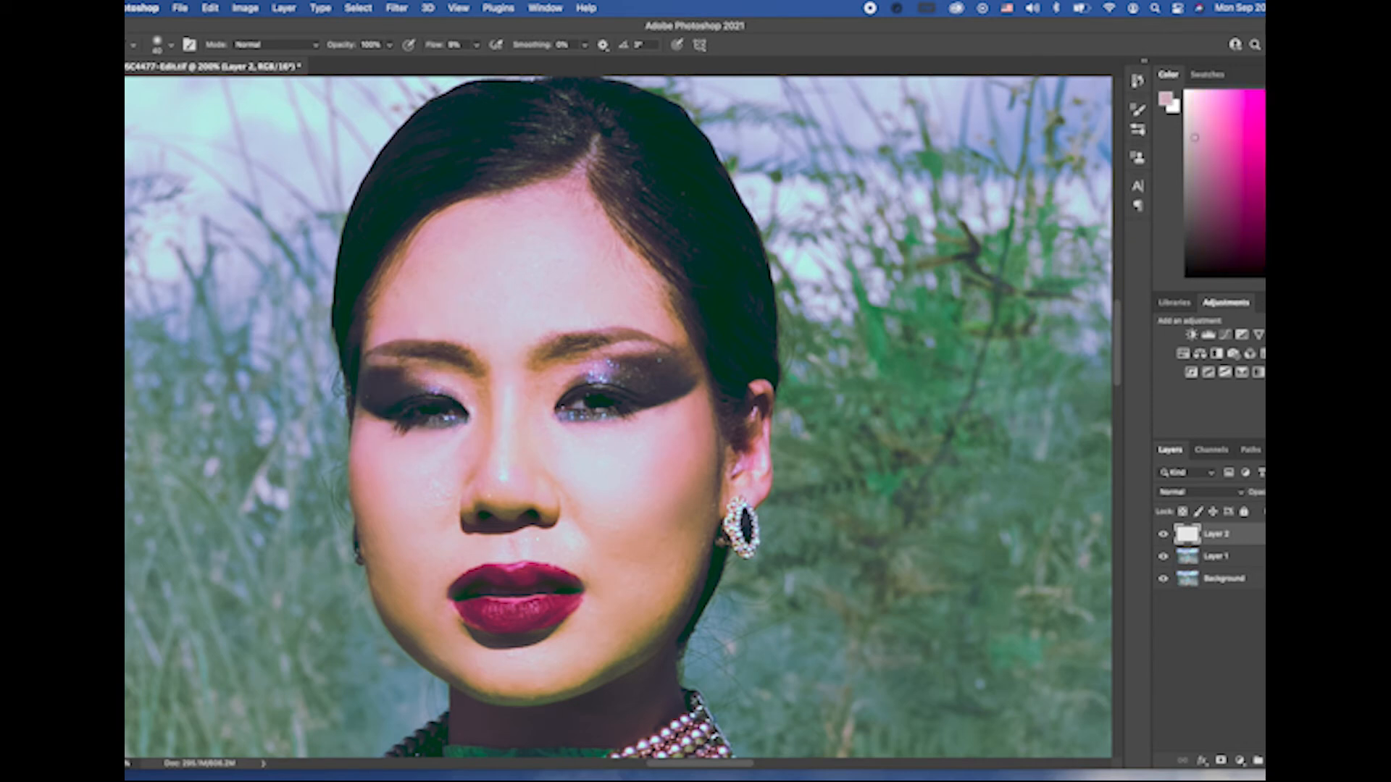
alt+click(458, 381)
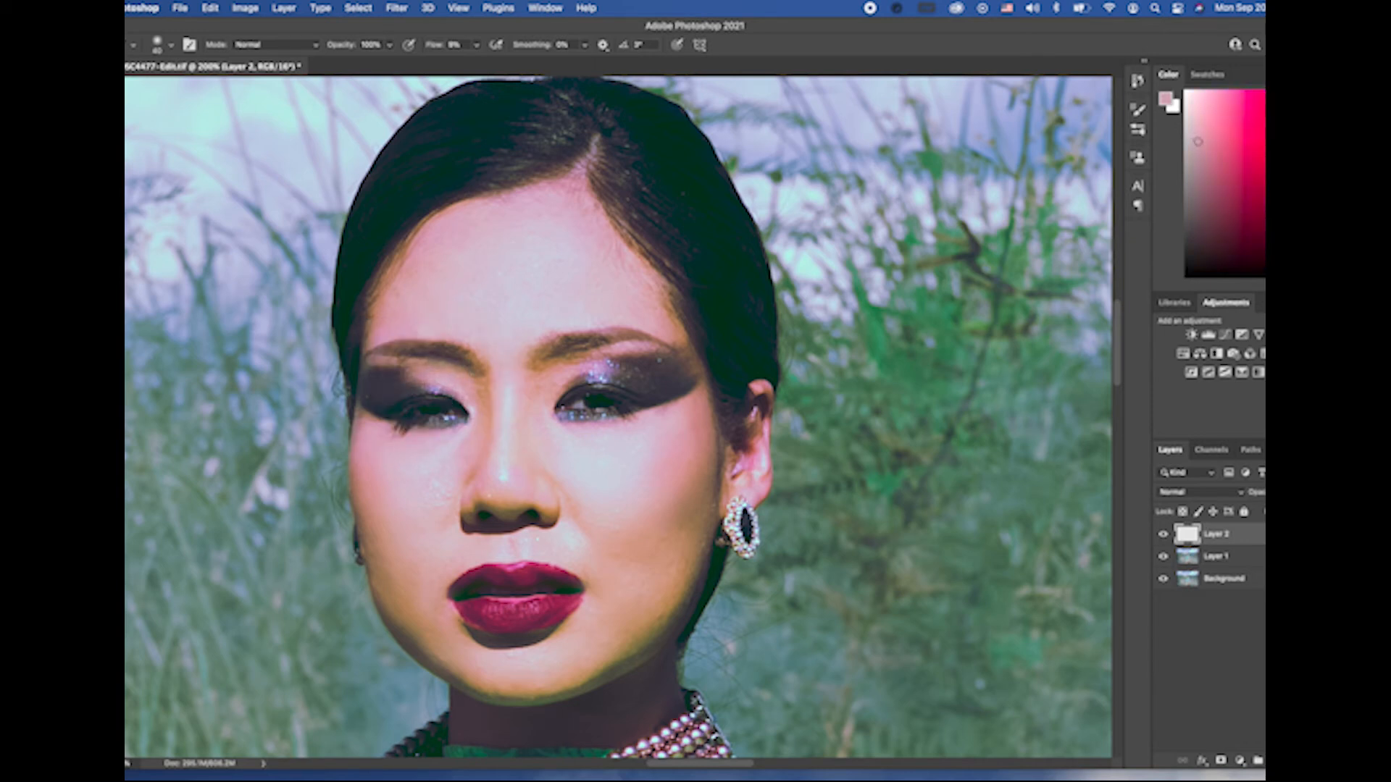
alt+click(481, 384)
alt+click(473, 379)
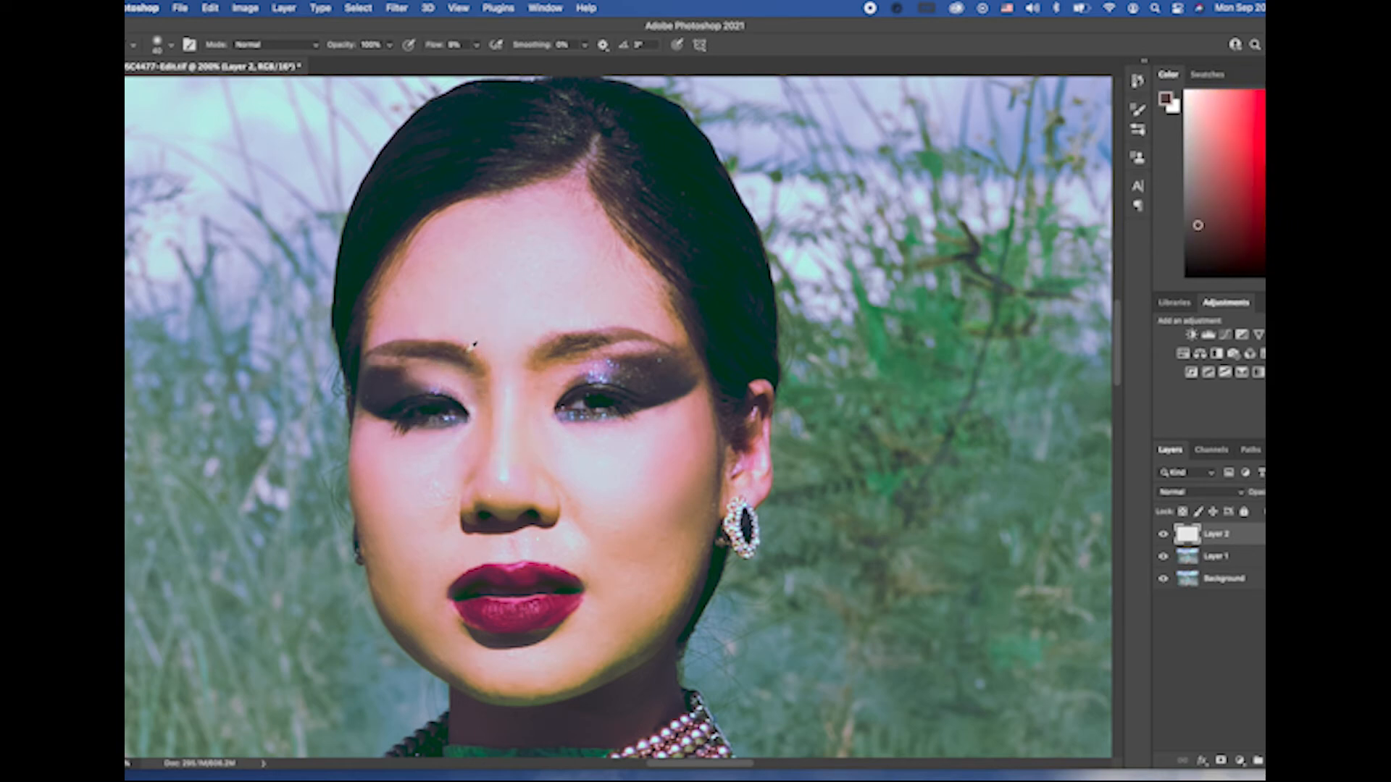
Step: Fill in the image-left eyebrow with dark brown tones sampled from it, using a smaller brush
alt+click(464, 350)
alt+click(445, 349)
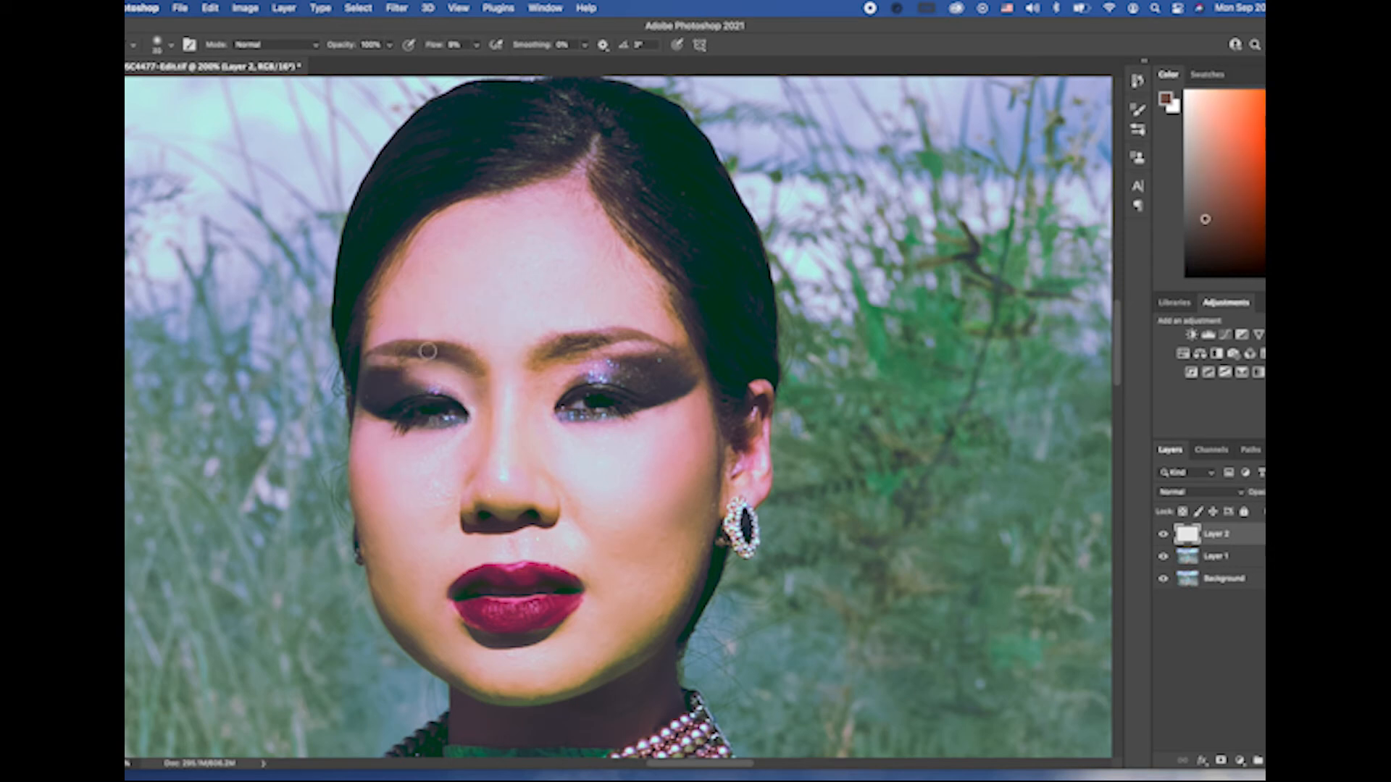
alt+click(446, 351)
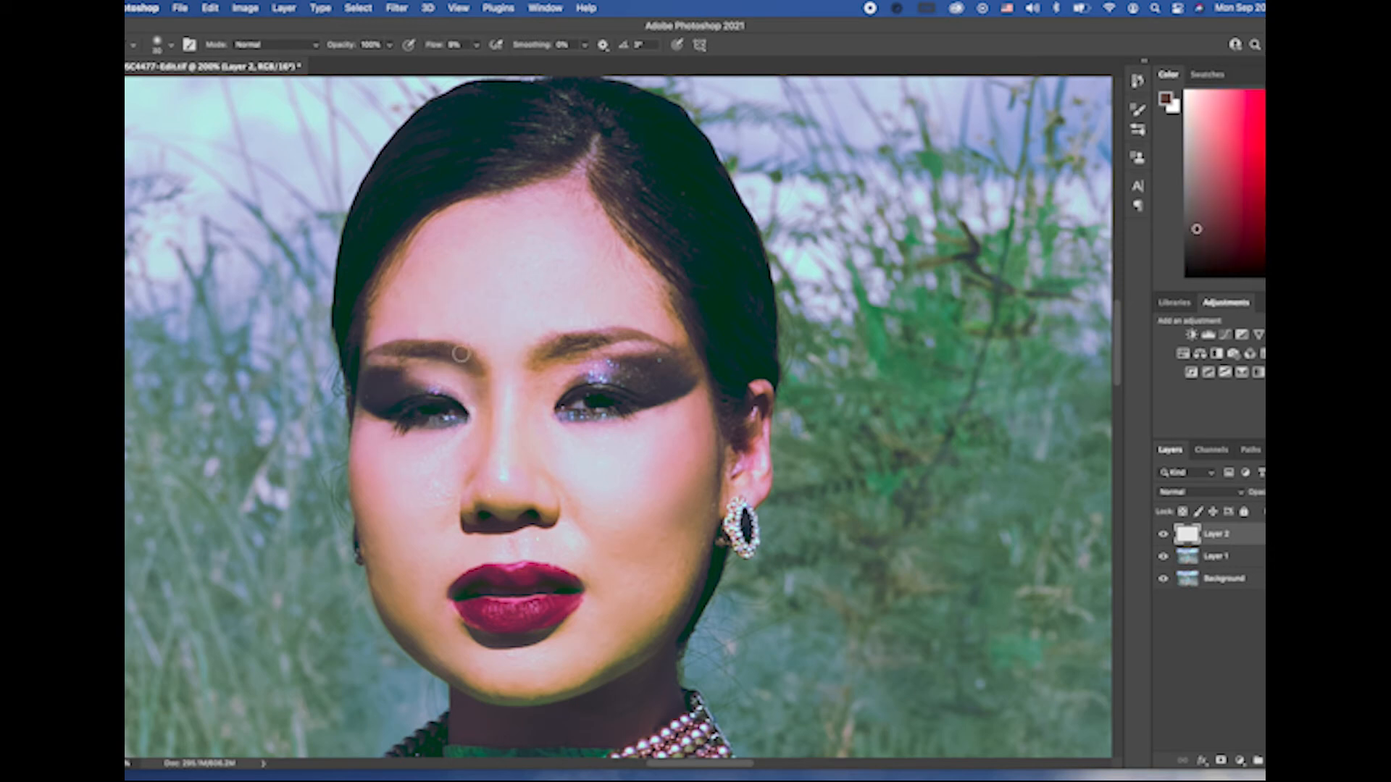
Step: Define the image-right eyebrow with sampled dark brown and clean its lower edge with sampled pink skin tones
alt+click(570, 344)
alt+click(573, 342)
alt+click(573, 342)
alt+click(618, 337)
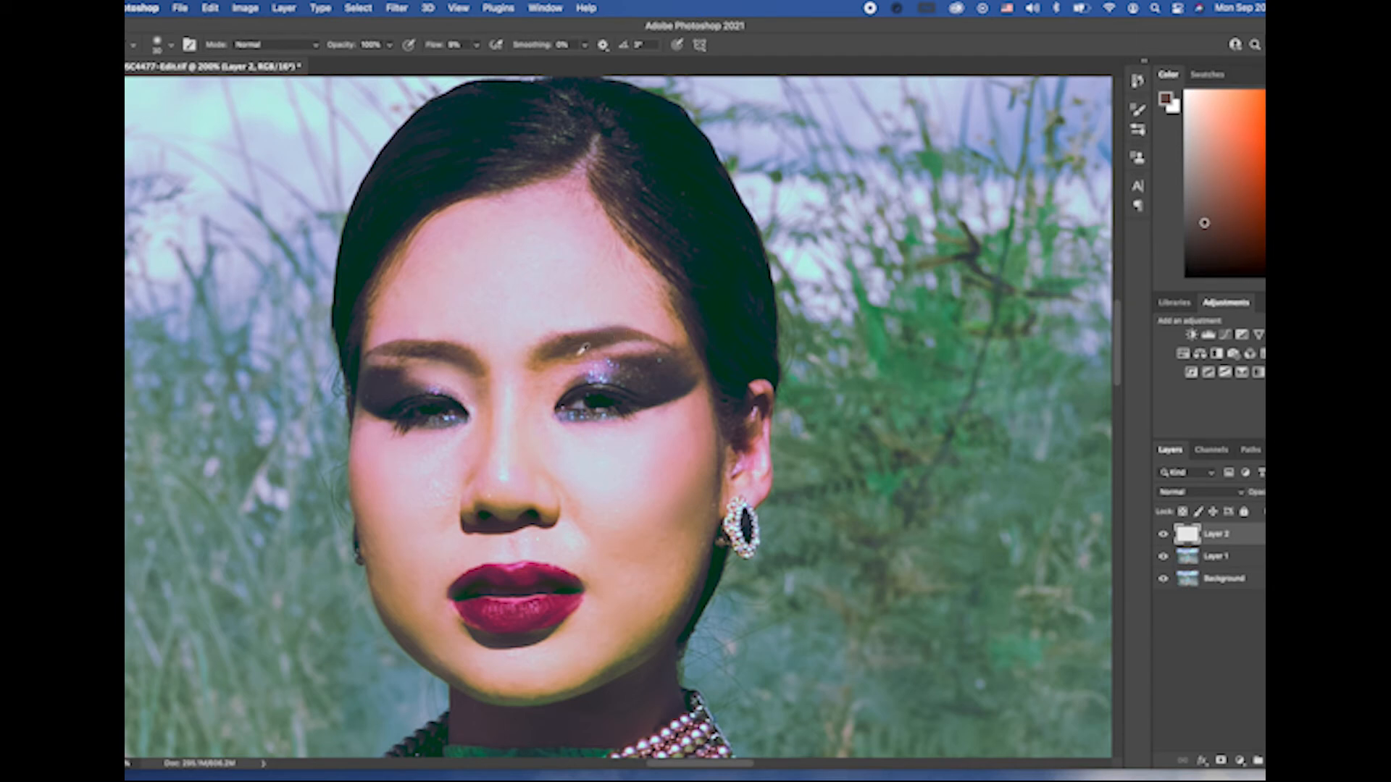
alt+click(648, 339)
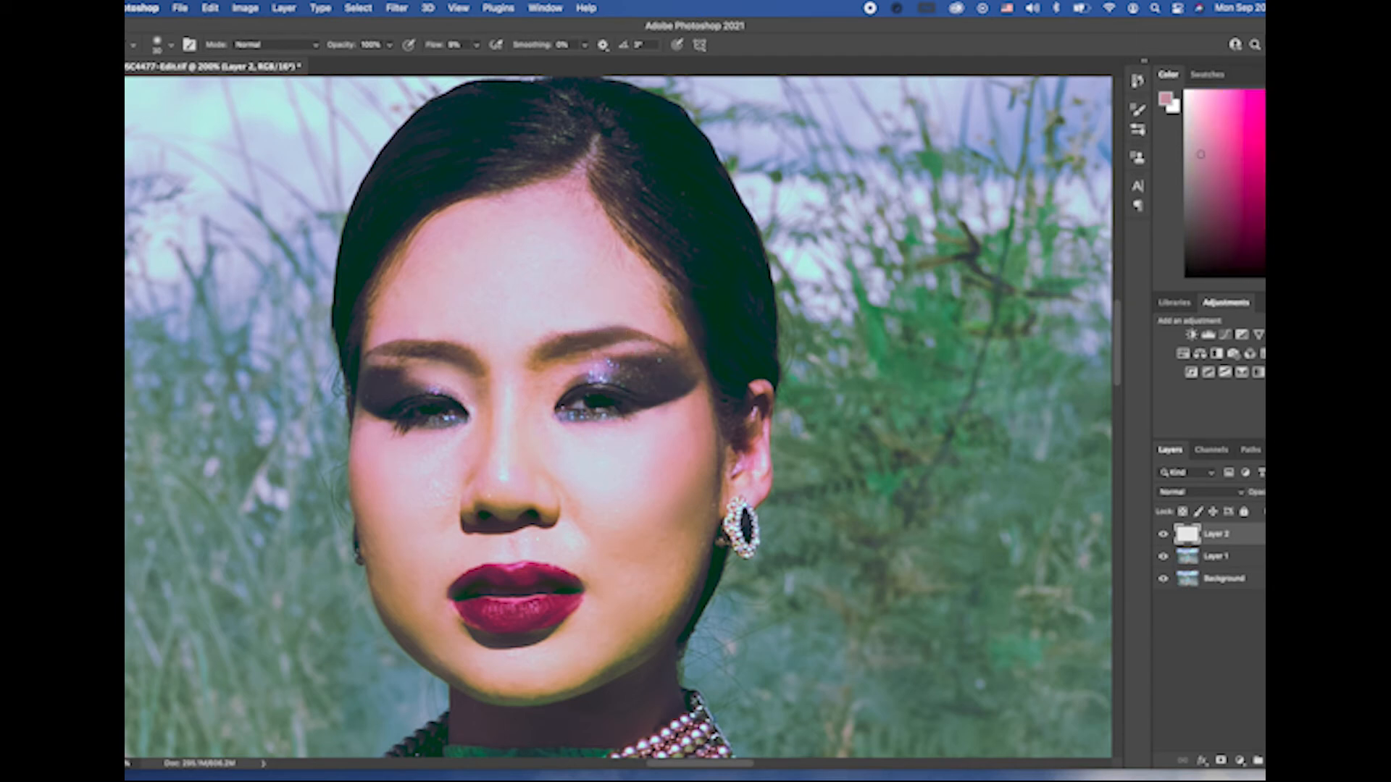
alt+click(617, 342)
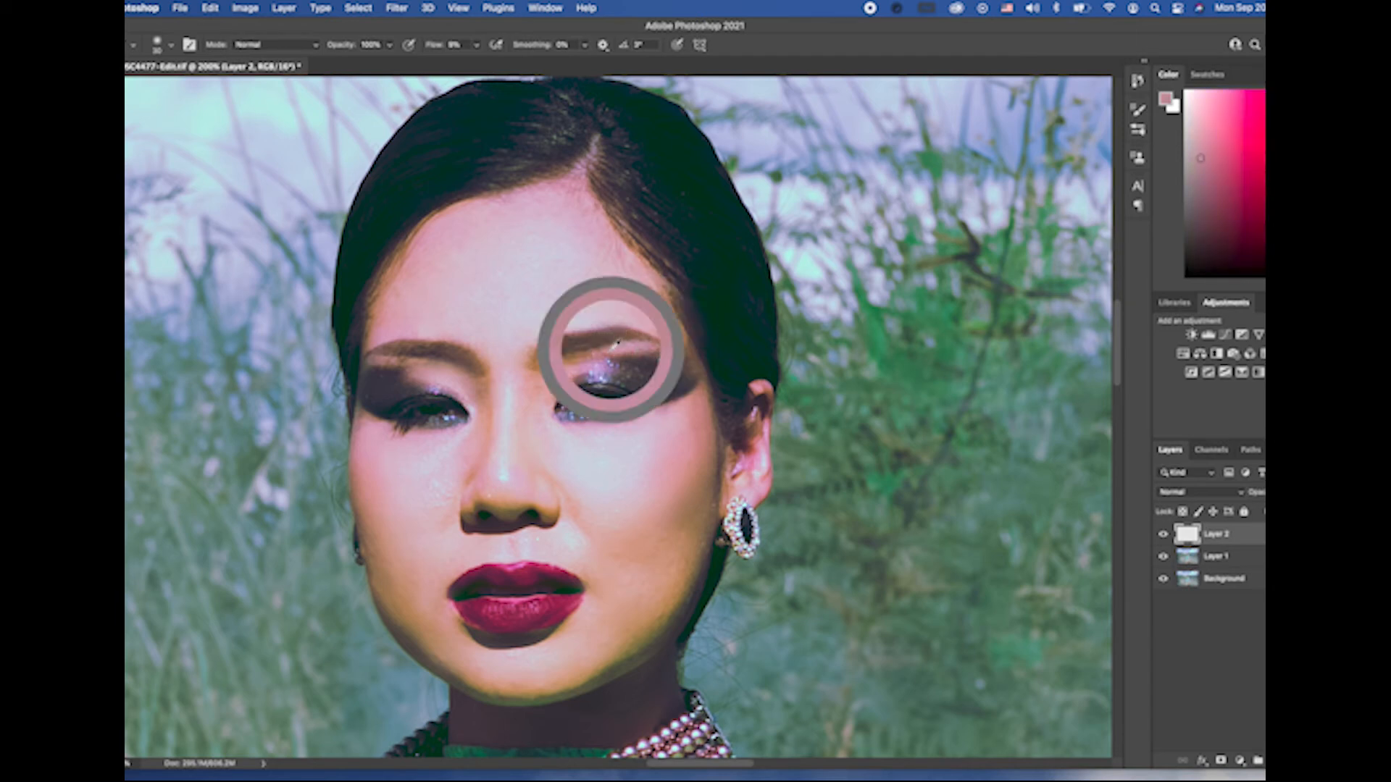
Step: Blend the skin between the eyebrows and along the upper nose bridge with tones sampled around the inner brows
alt+click(555, 364)
alt+click(560, 364)
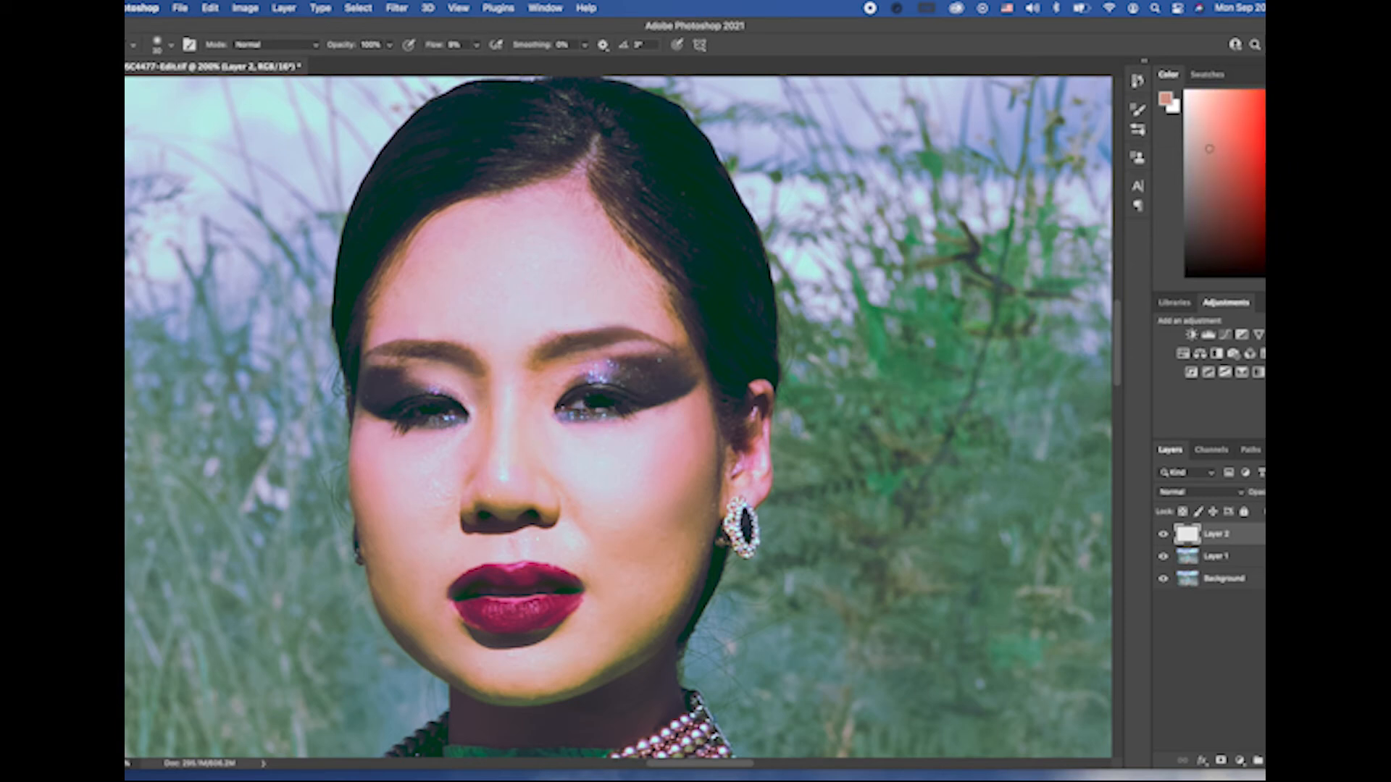
alt+click(534, 336)
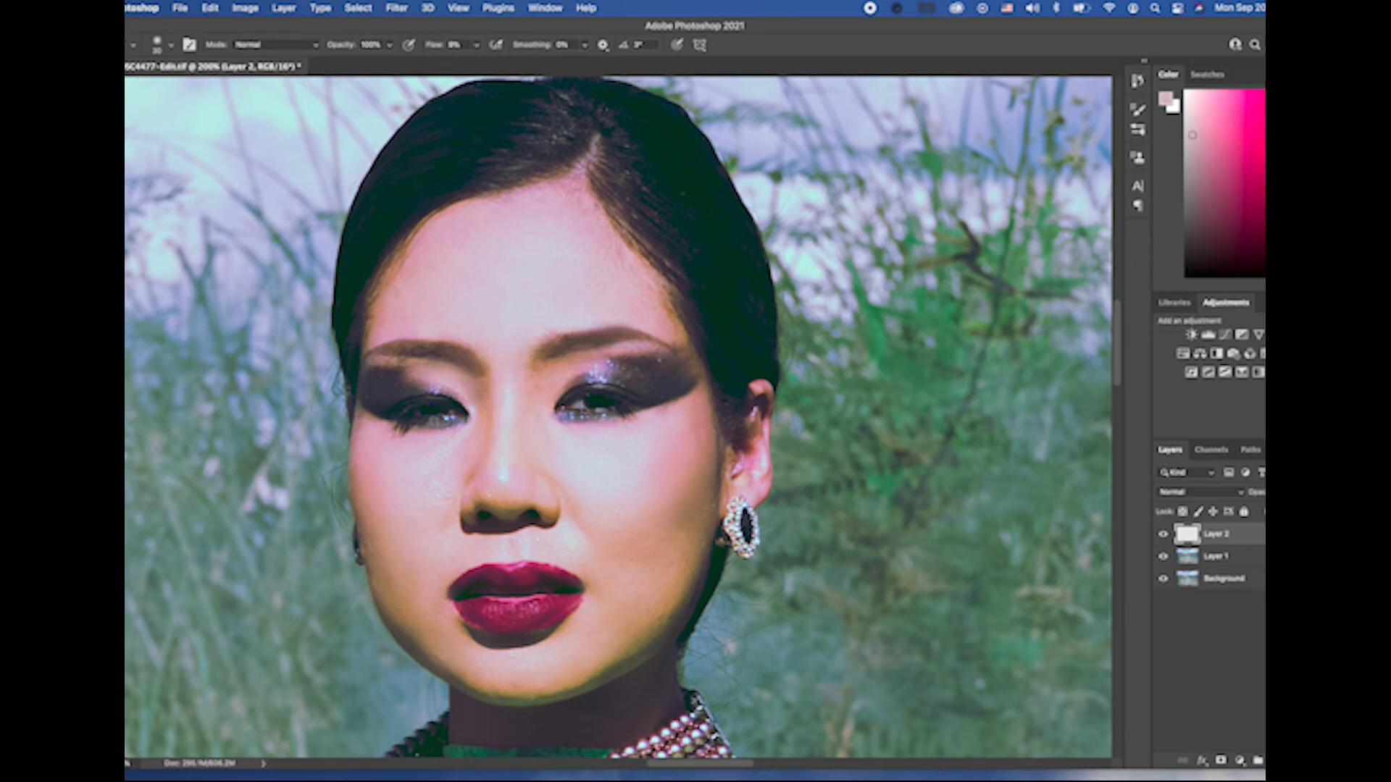
alt+click(530, 376)
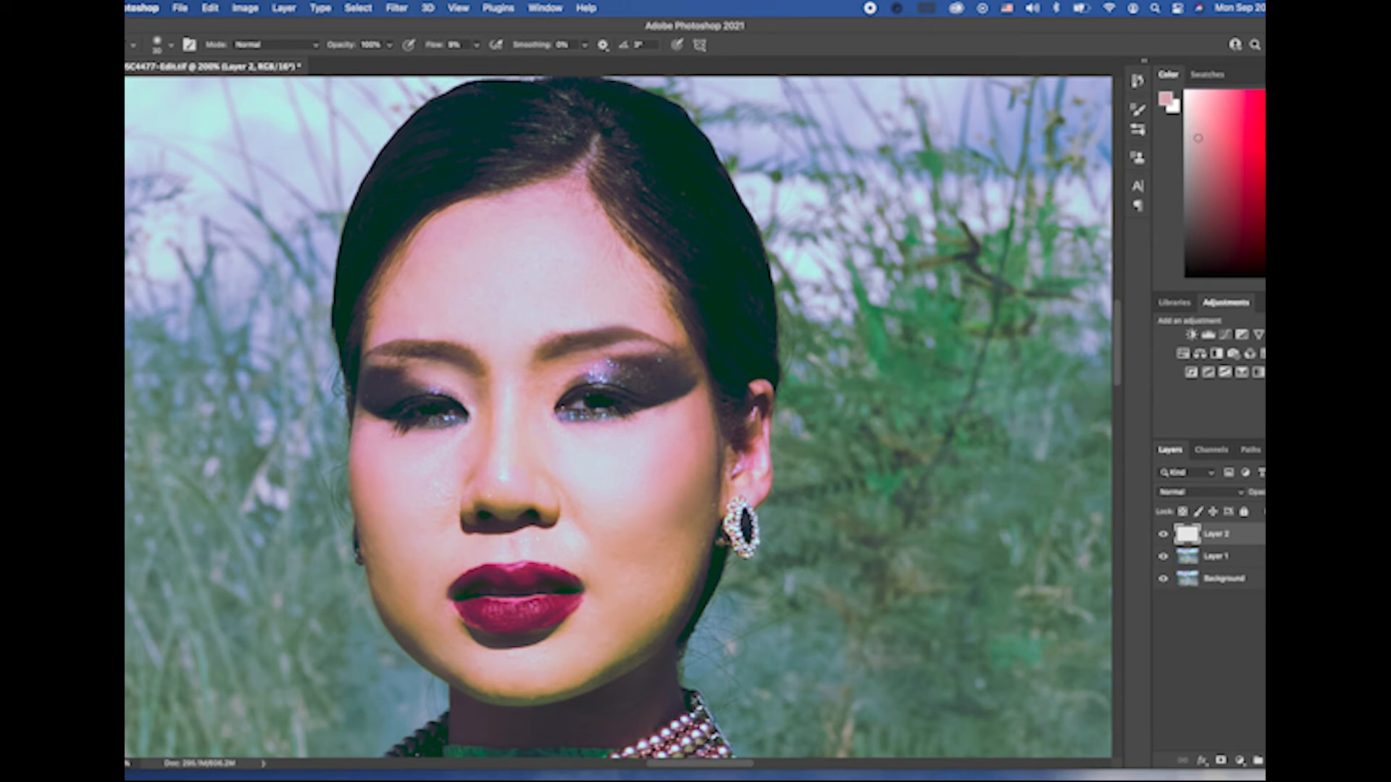
alt+click(534, 391)
alt+click(566, 342)
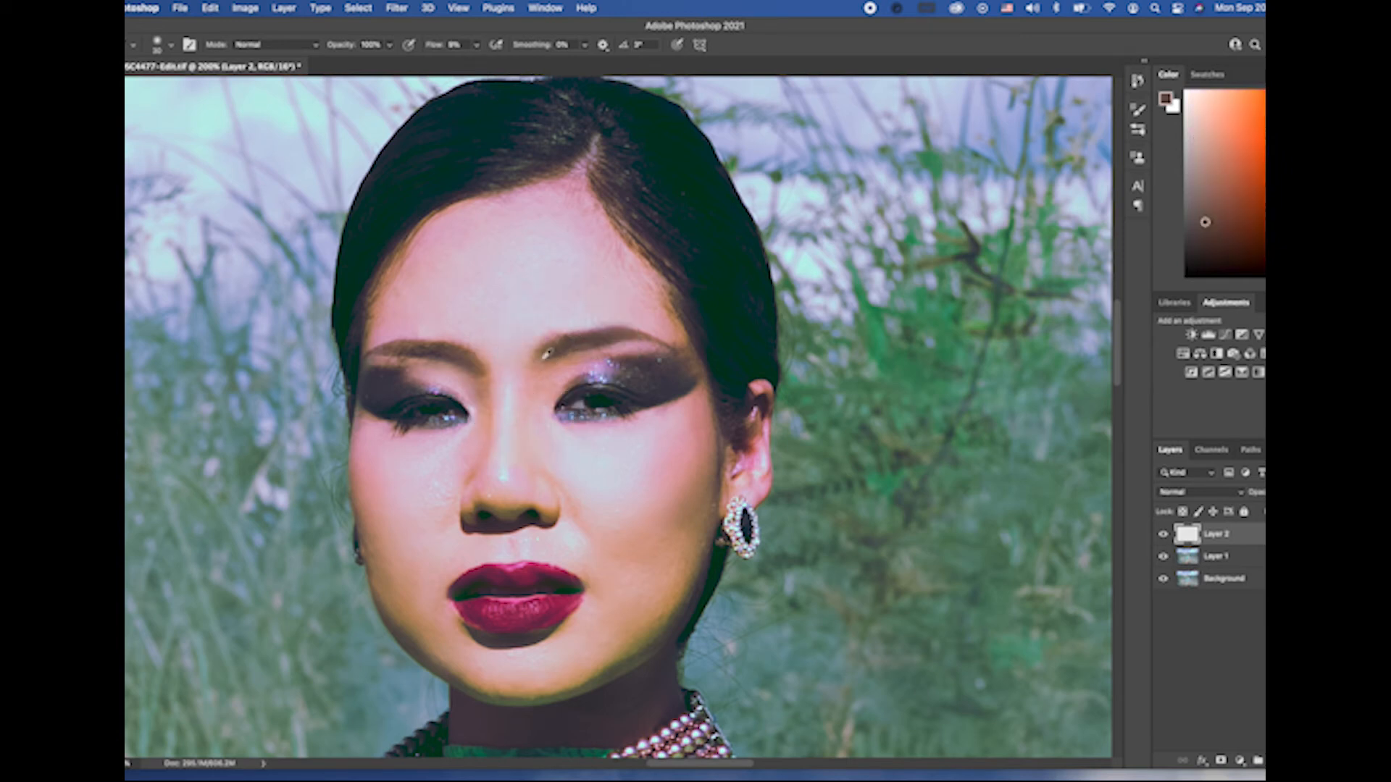
alt+click(481, 370)
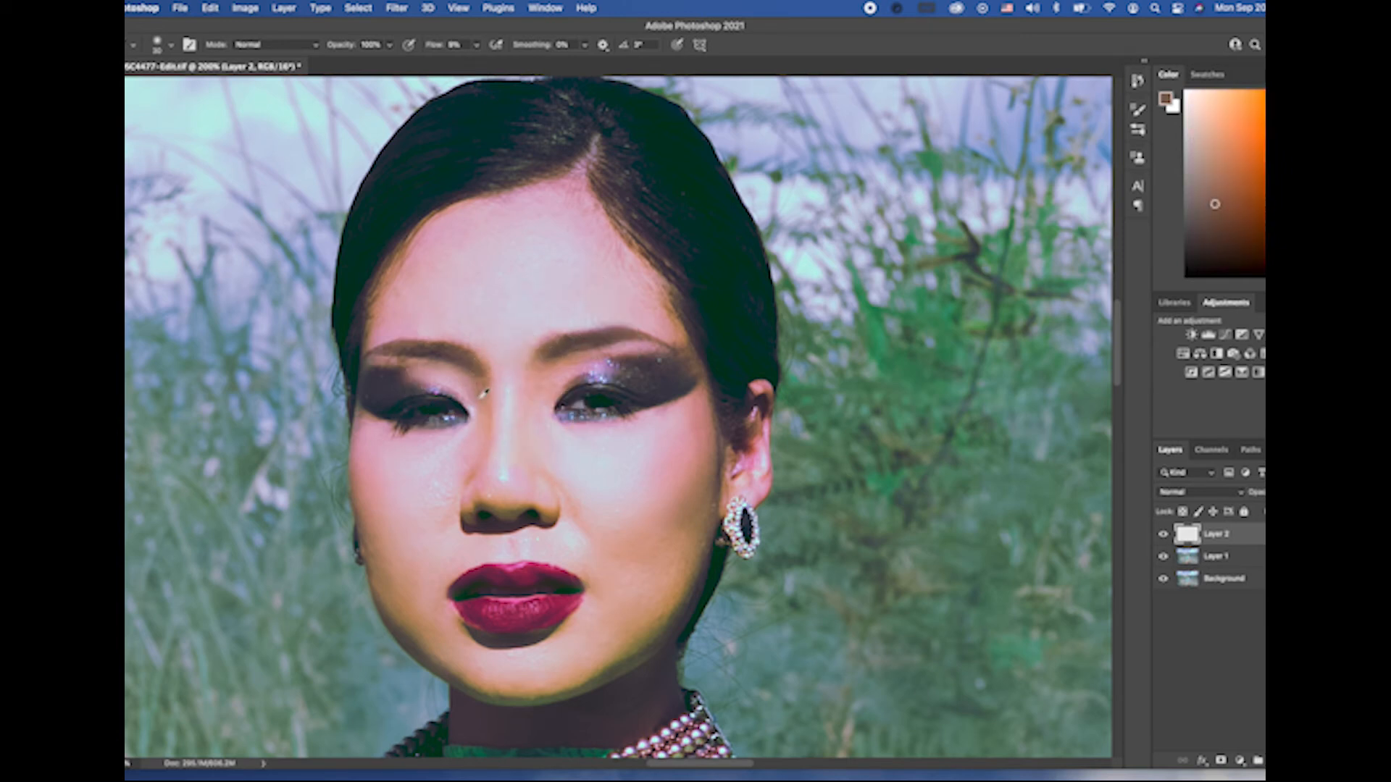
alt+click(484, 392)
Step: Smooth the image-left cheek beside the nose and under the eye with sampled light pink tones
alt+click(471, 470)
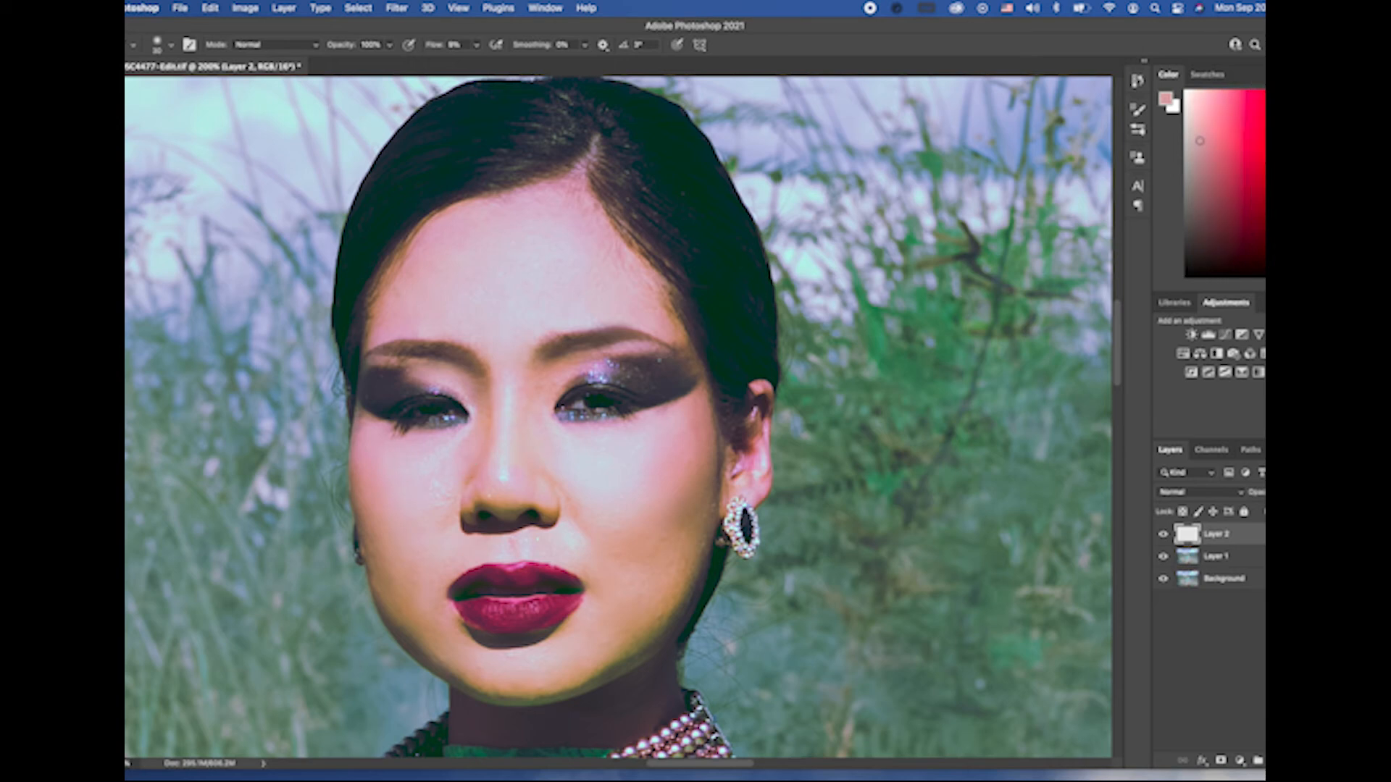
alt+click(459, 466)
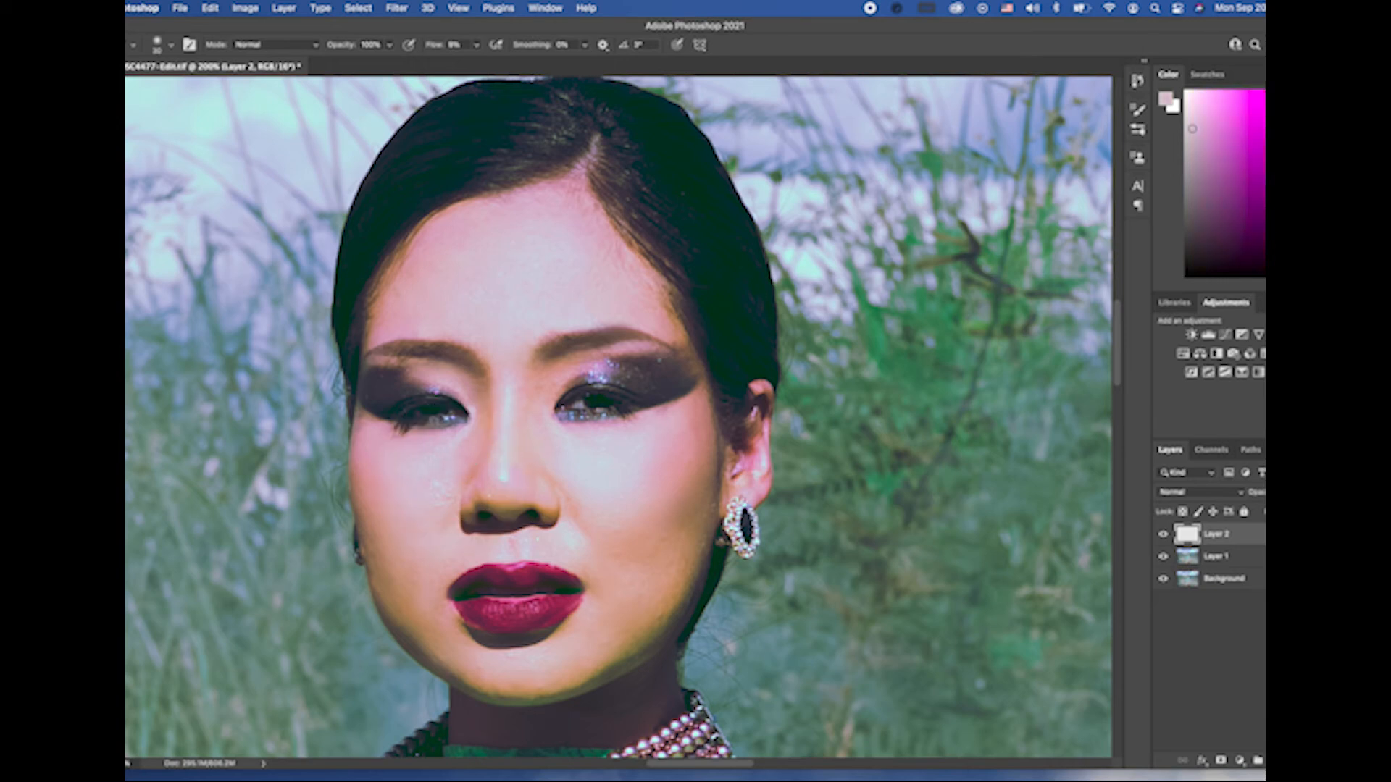
alt+click(459, 464)
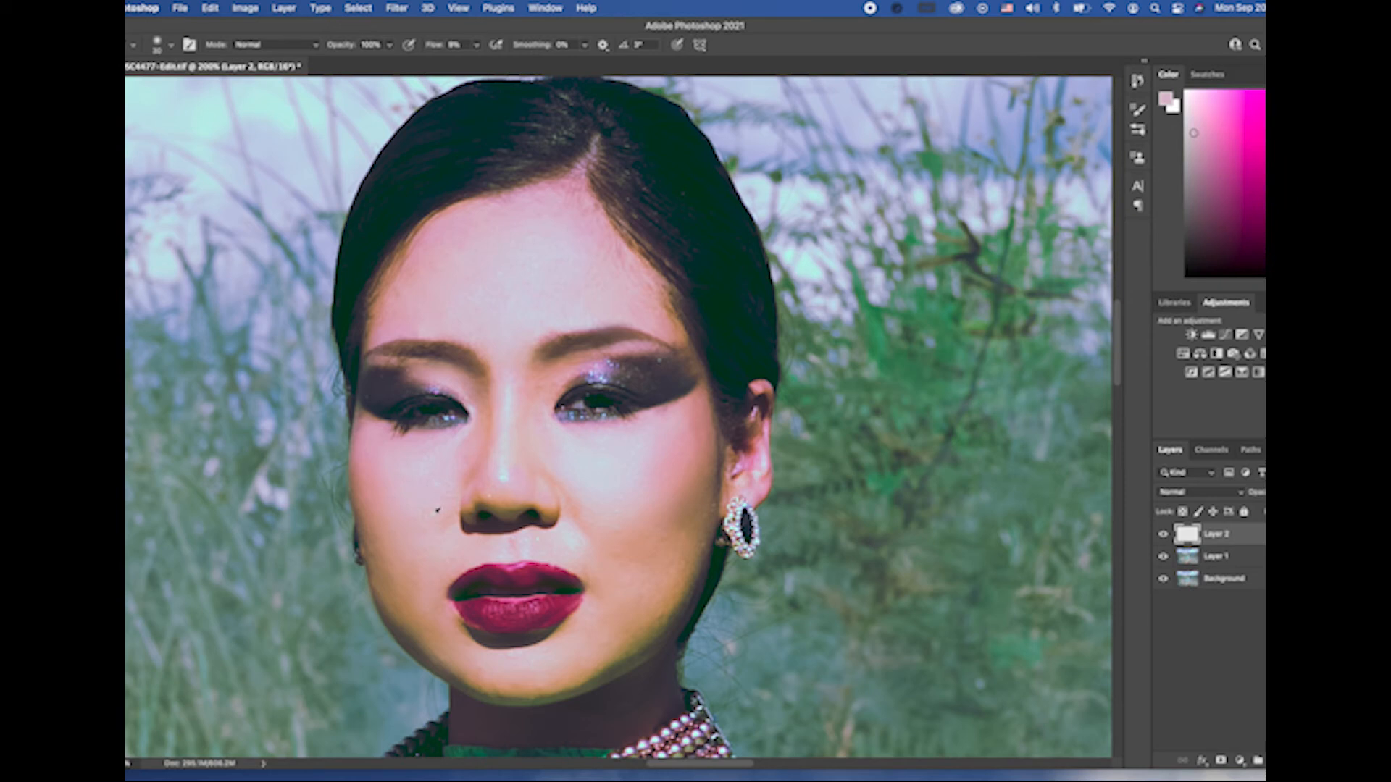
alt+click(457, 463)
alt+click(395, 443)
Step: Even out the image-left eyeshadow below the brow with dark tones sampled from the eyelid
alt+click(429, 373)
alt+click(414, 375)
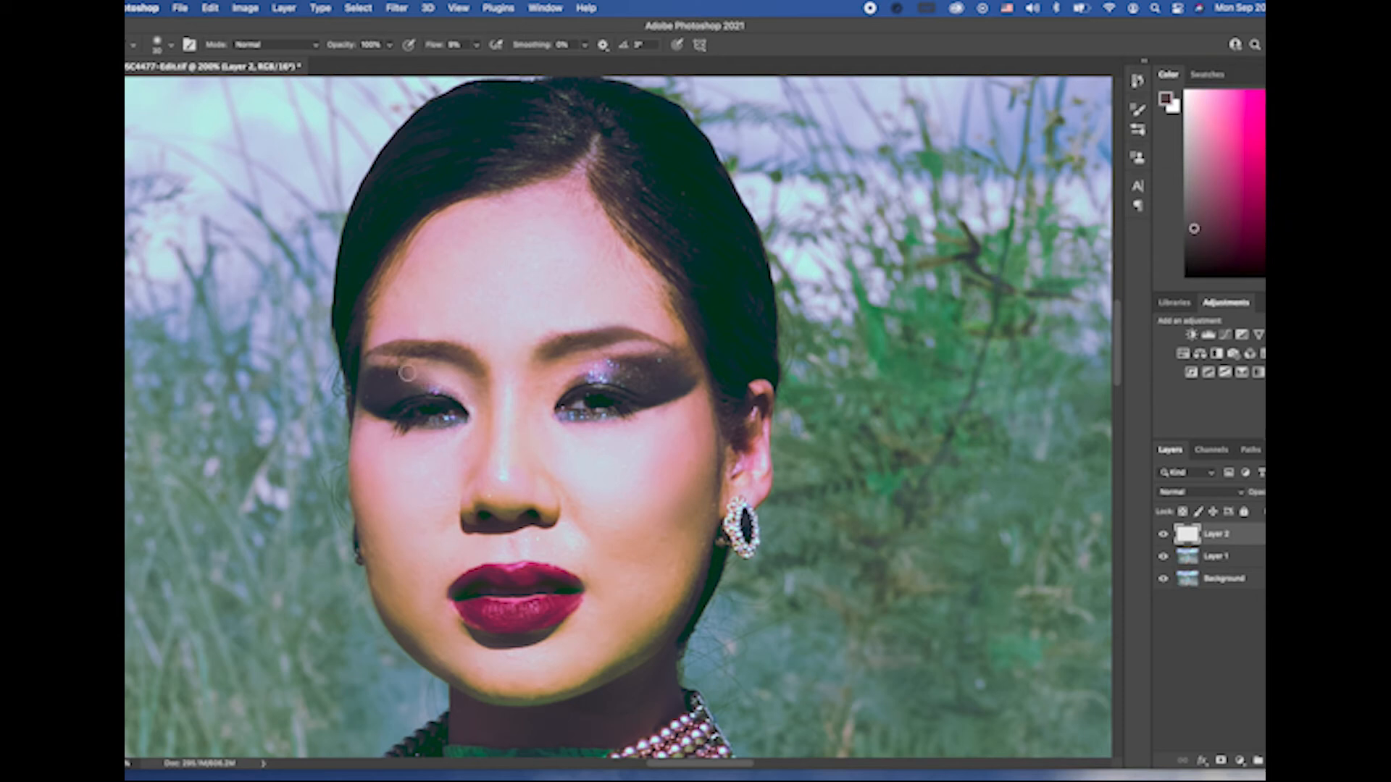
mouse_move(388, 376)
mouse_down()
mouse_move(370, 368)
mouse_move(384, 371)
mouse_up()
Step: Paint over the glitter specks in the image-right eyeshadow with sampled dark purple-brown tones
alt+click(627, 357)
drag(625, 366, 608, 360)
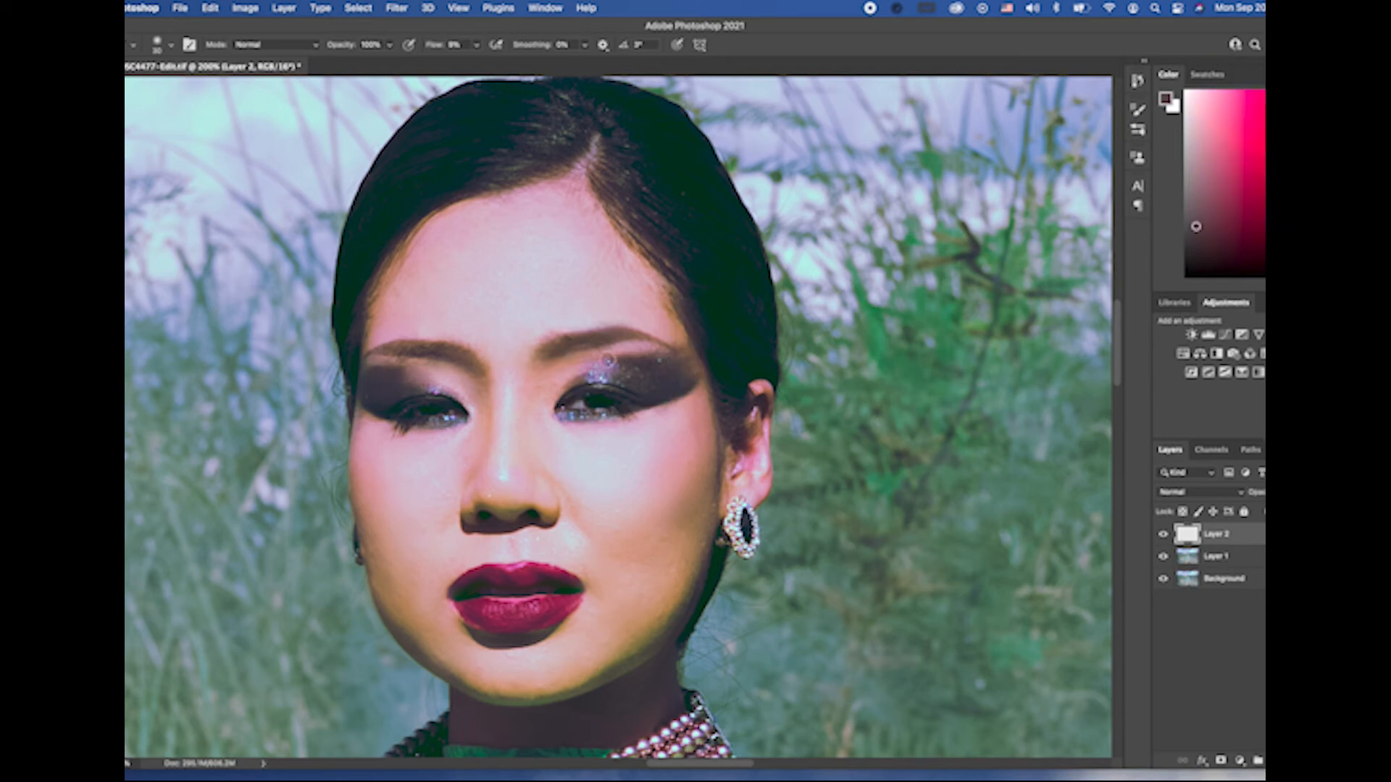
alt+click(682, 356)
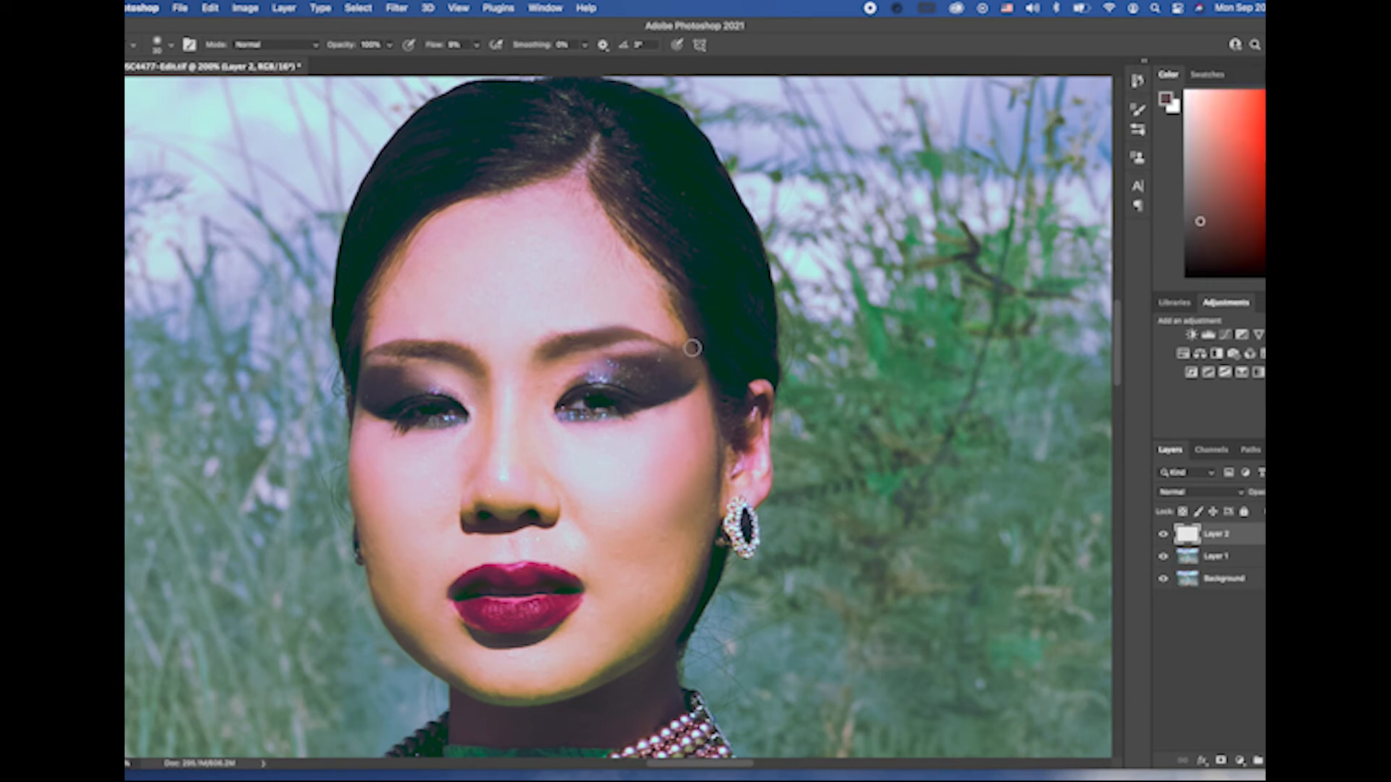
alt+click(647, 377)
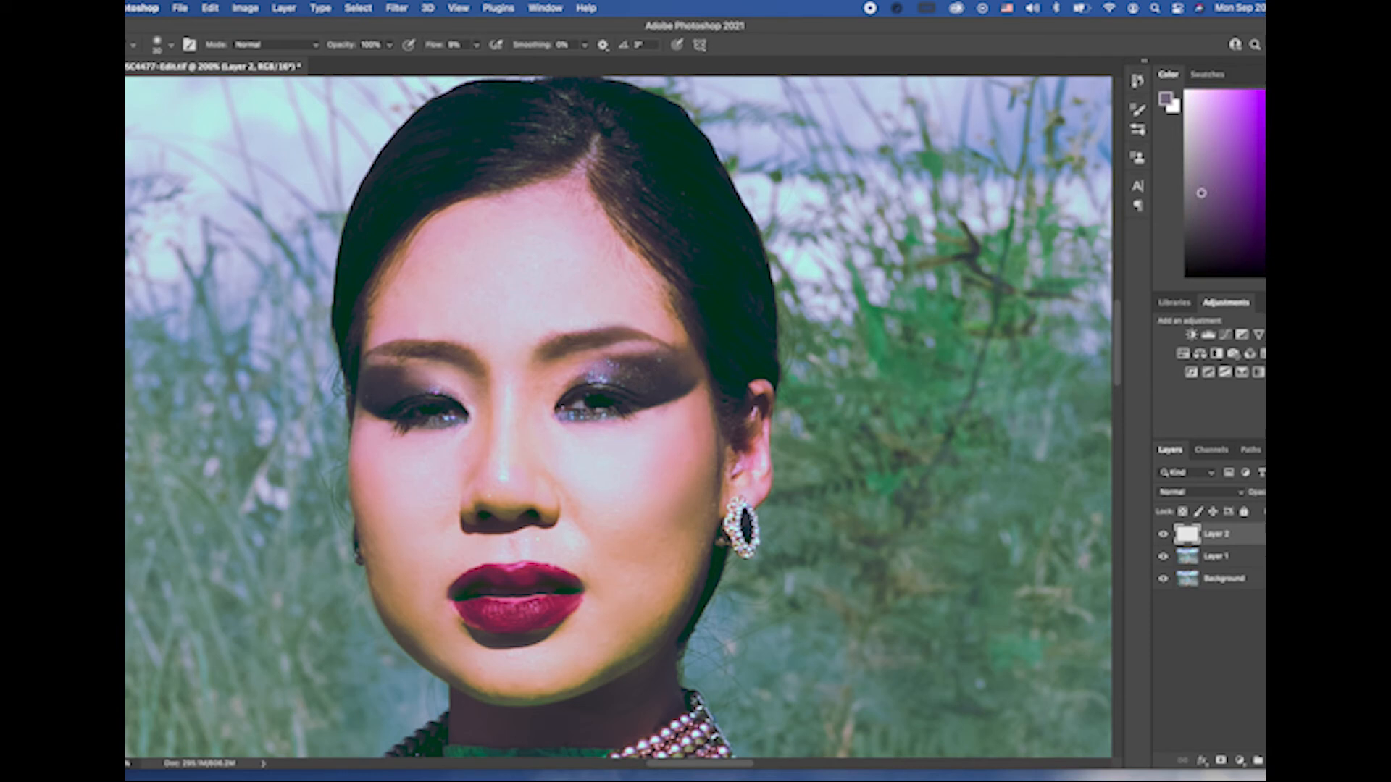
Step: Refine the image-right lower cheek and jawline shading with tan tones sampled along the jaw
alt+click(692, 526)
alt+click(667, 547)
alt+click(670, 599)
alt+click(623, 634)
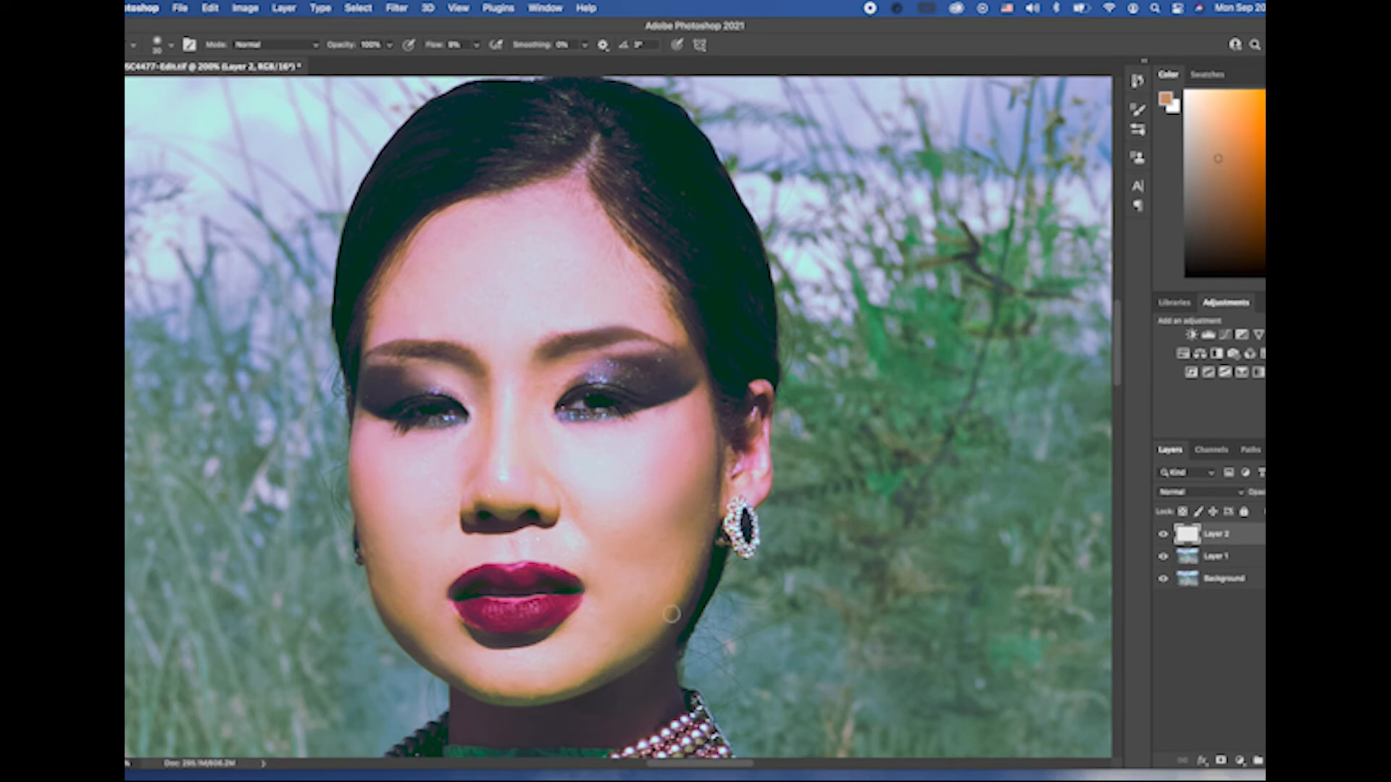
alt+click(587, 660)
alt+click(597, 656)
Step: Refine the image-right hairline and temple with dark hair tones and pink skin tones sampled beside them
alt+click(612, 193)
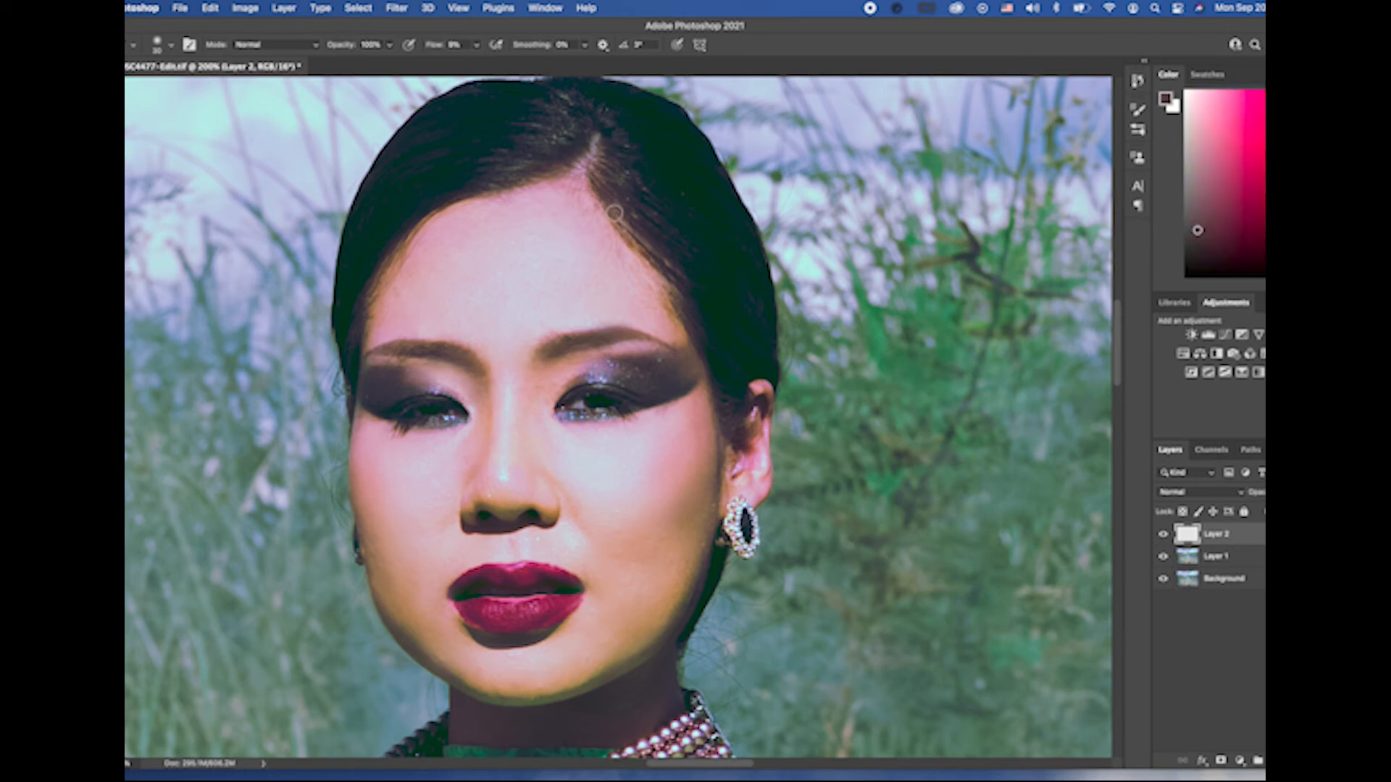
alt+click(621, 197)
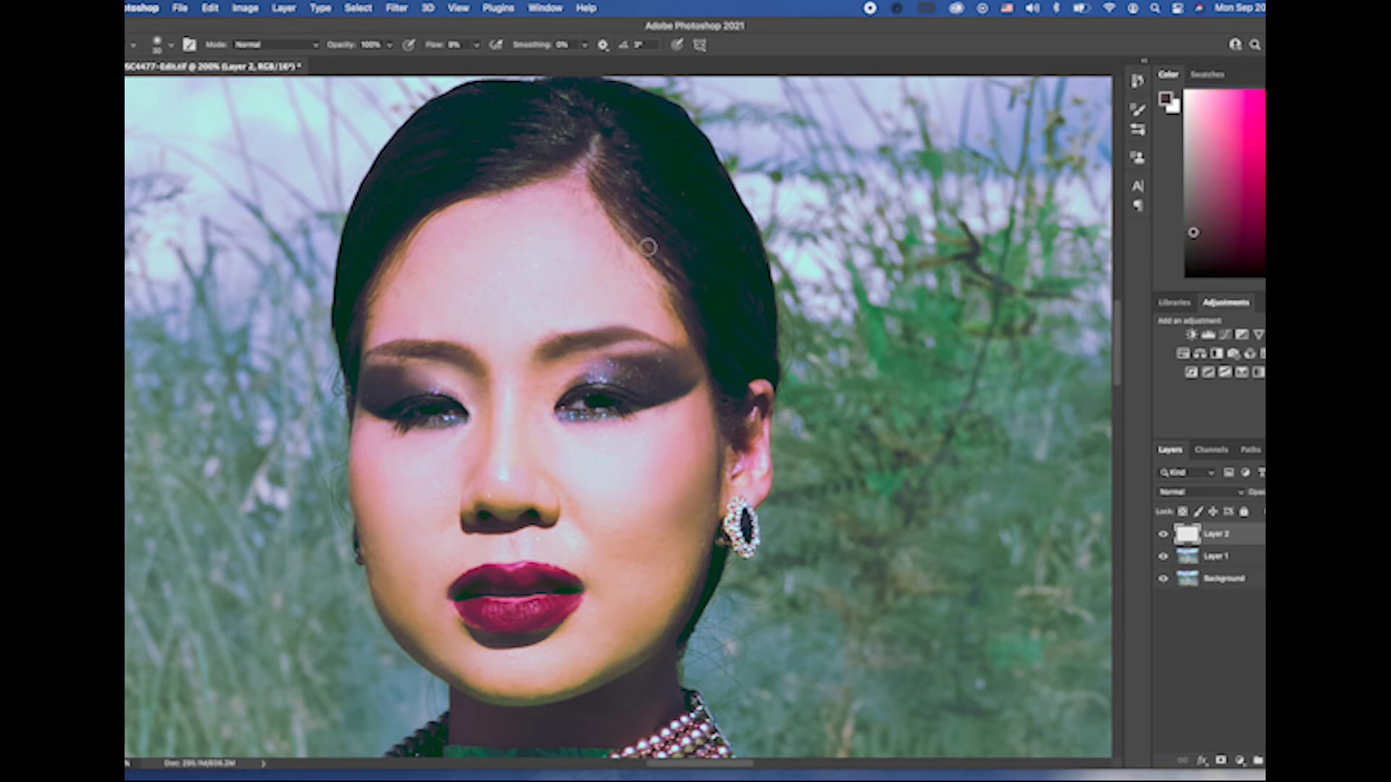
drag(677, 256, 689, 304)
alt+click(664, 324)
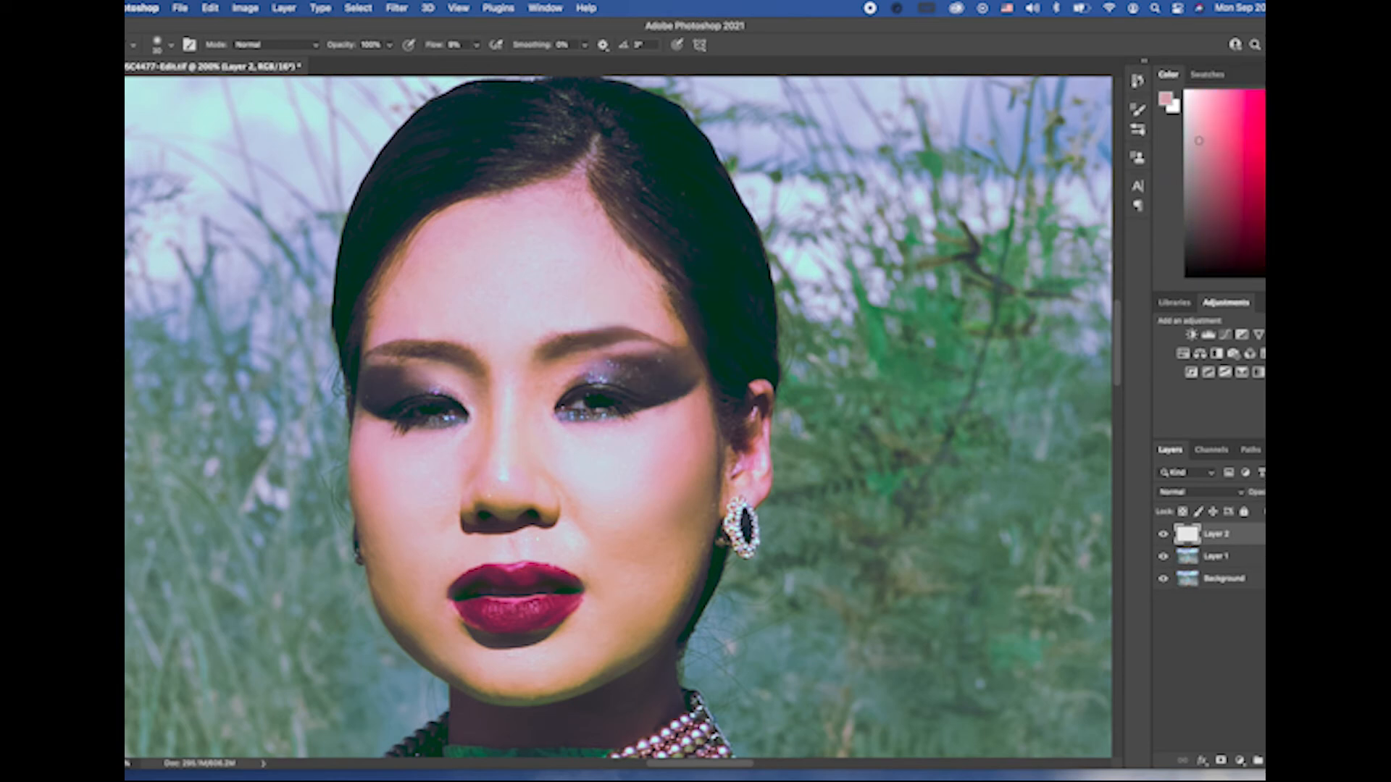
alt+click(634, 252)
Step: Even out the forehead edge along the image-left hairline and up to the parting with sampled skin tones
alt+click(418, 245)
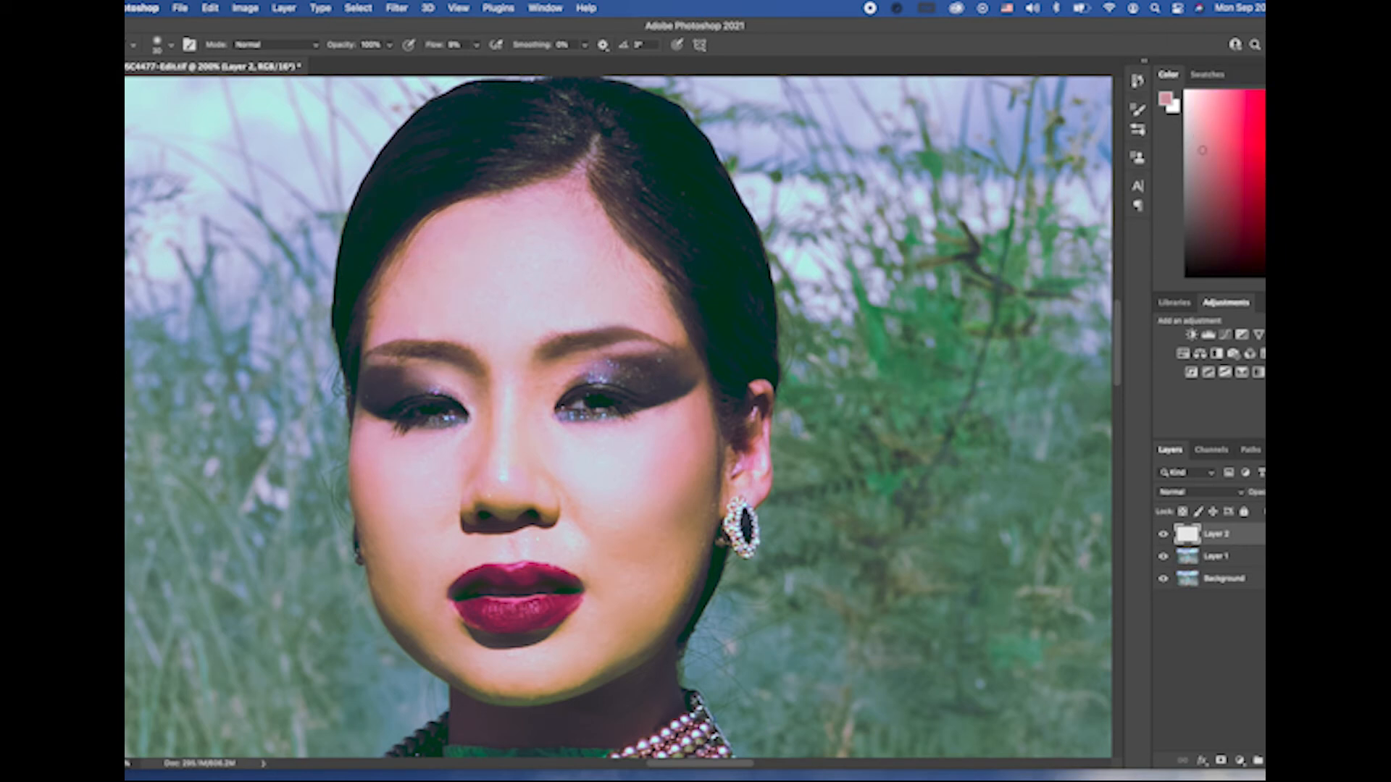
alt+click(465, 192)
drag(545, 177, 565, 170)
alt+click(405, 274)
Step: Smooth the skin between the brows and down the nose bridge to the tip with tones sampled nearby
alt+click(473, 357)
alt+click(481, 370)
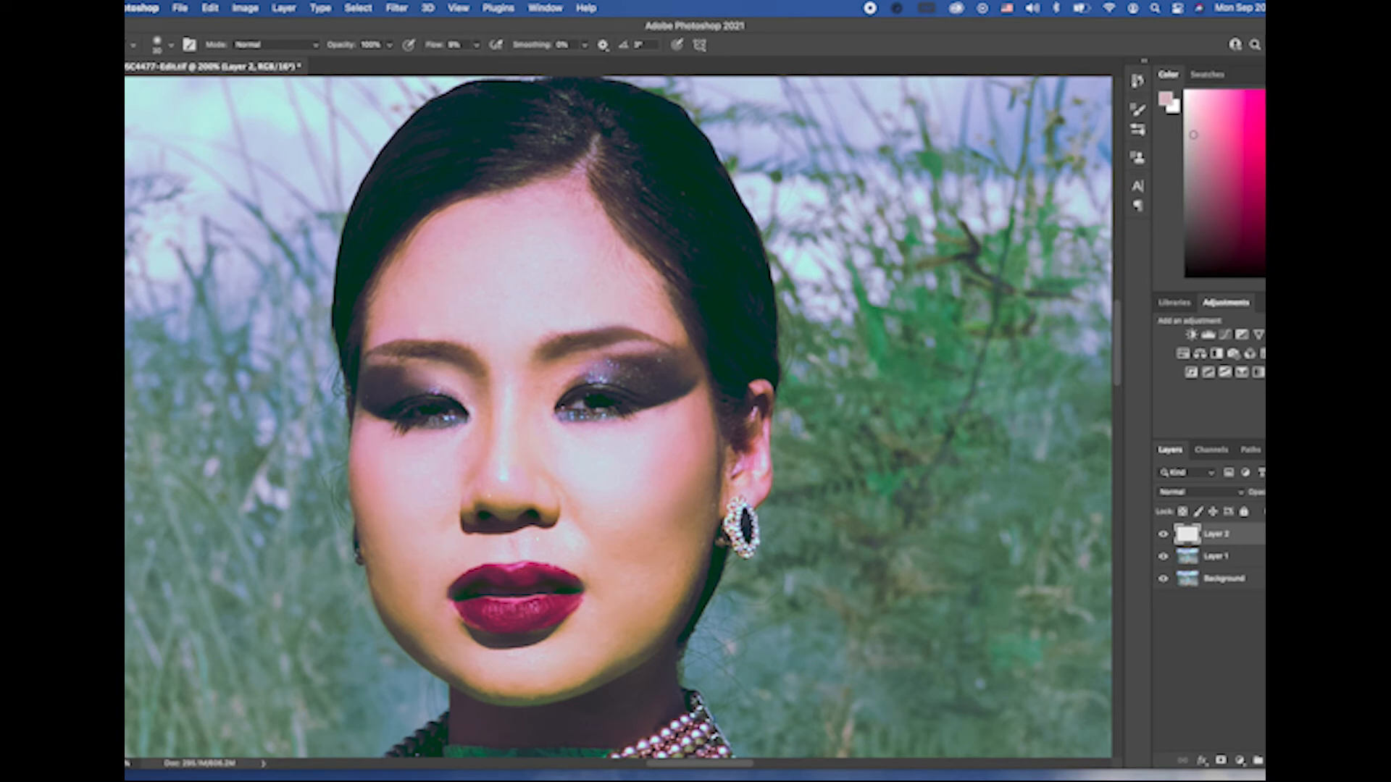
alt+click(512, 318)
alt+click(547, 378)
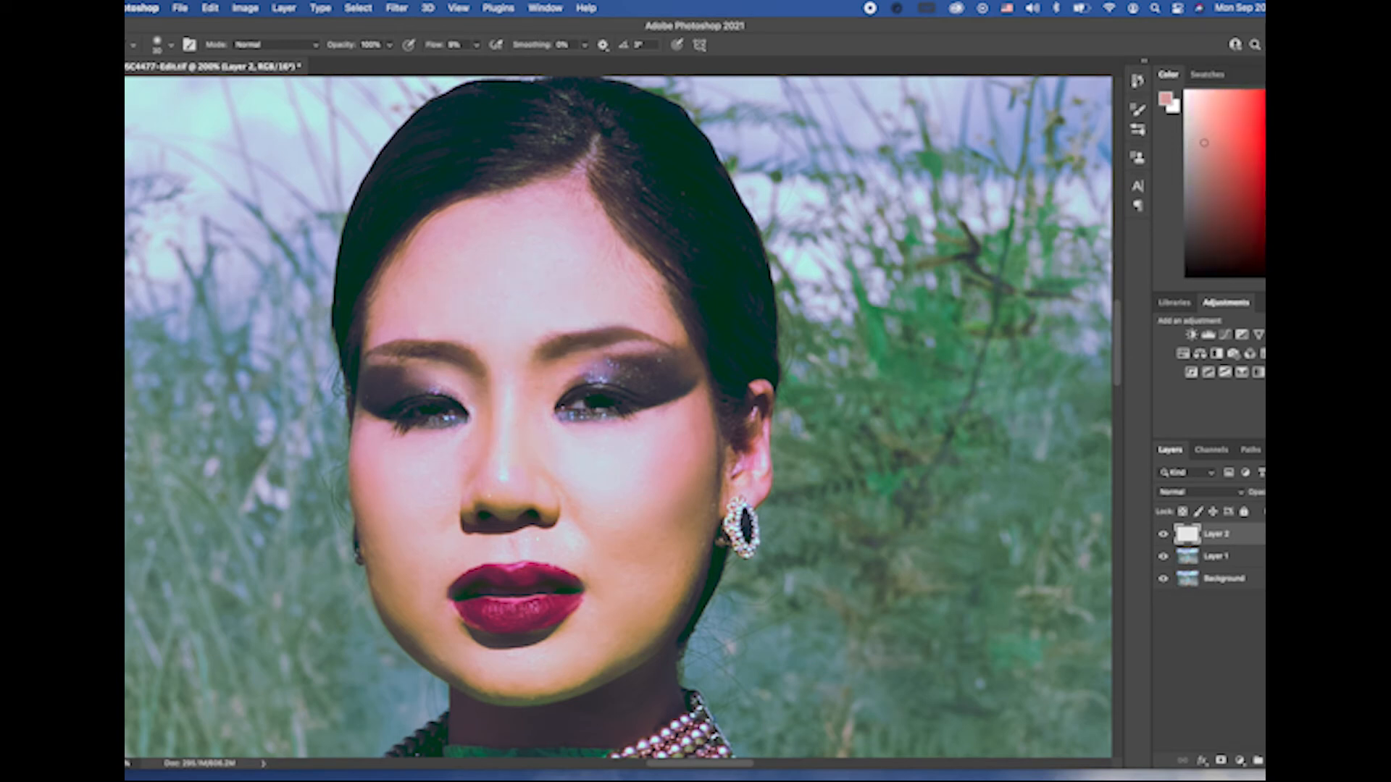
alt+click(478, 385)
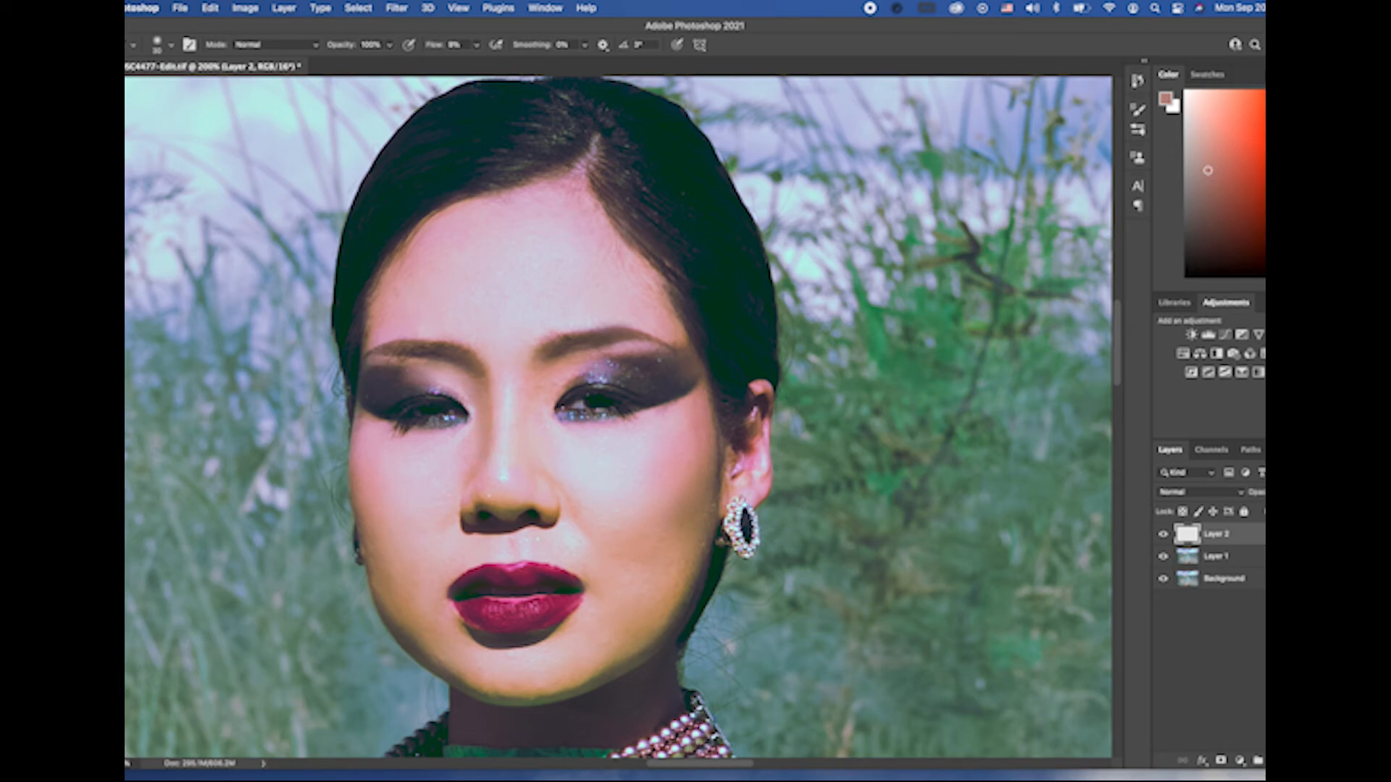
alt+click(509, 491)
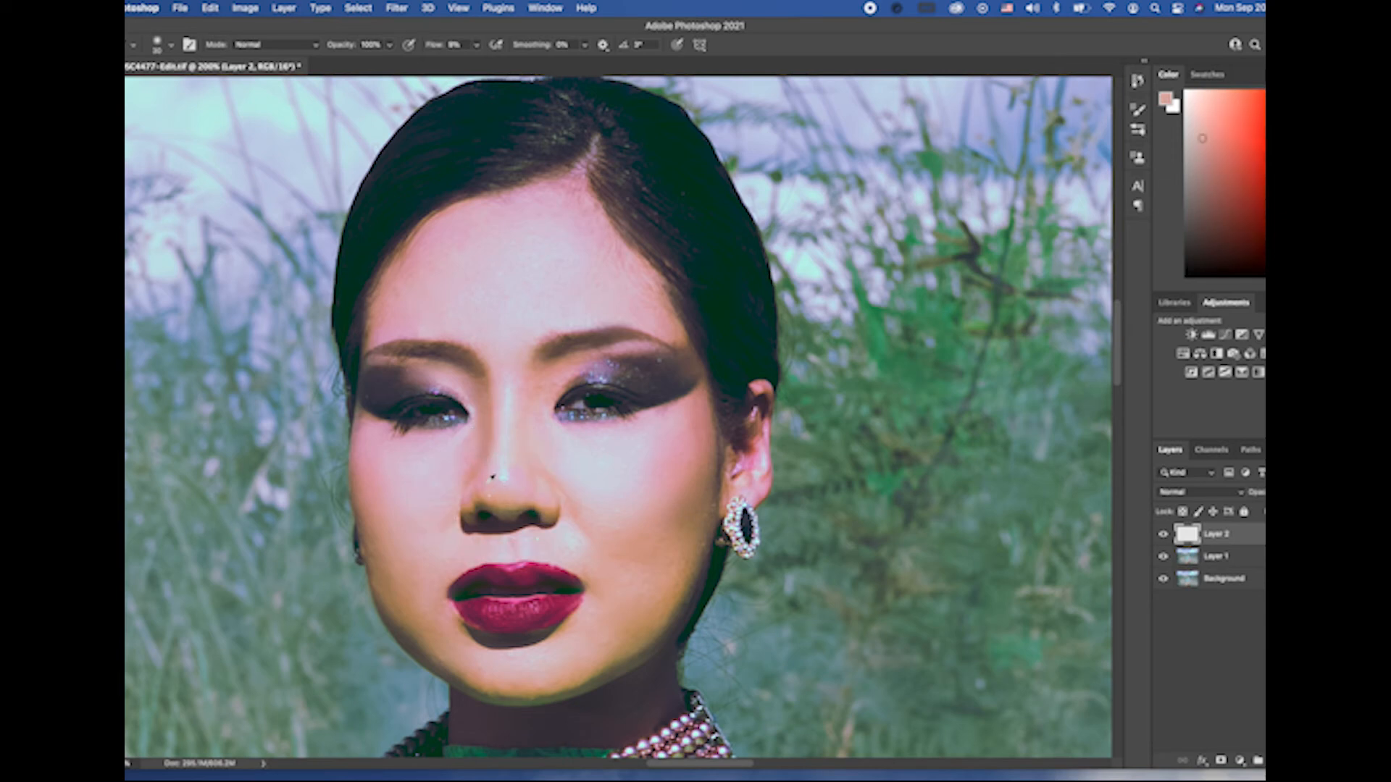
alt+click(483, 495)
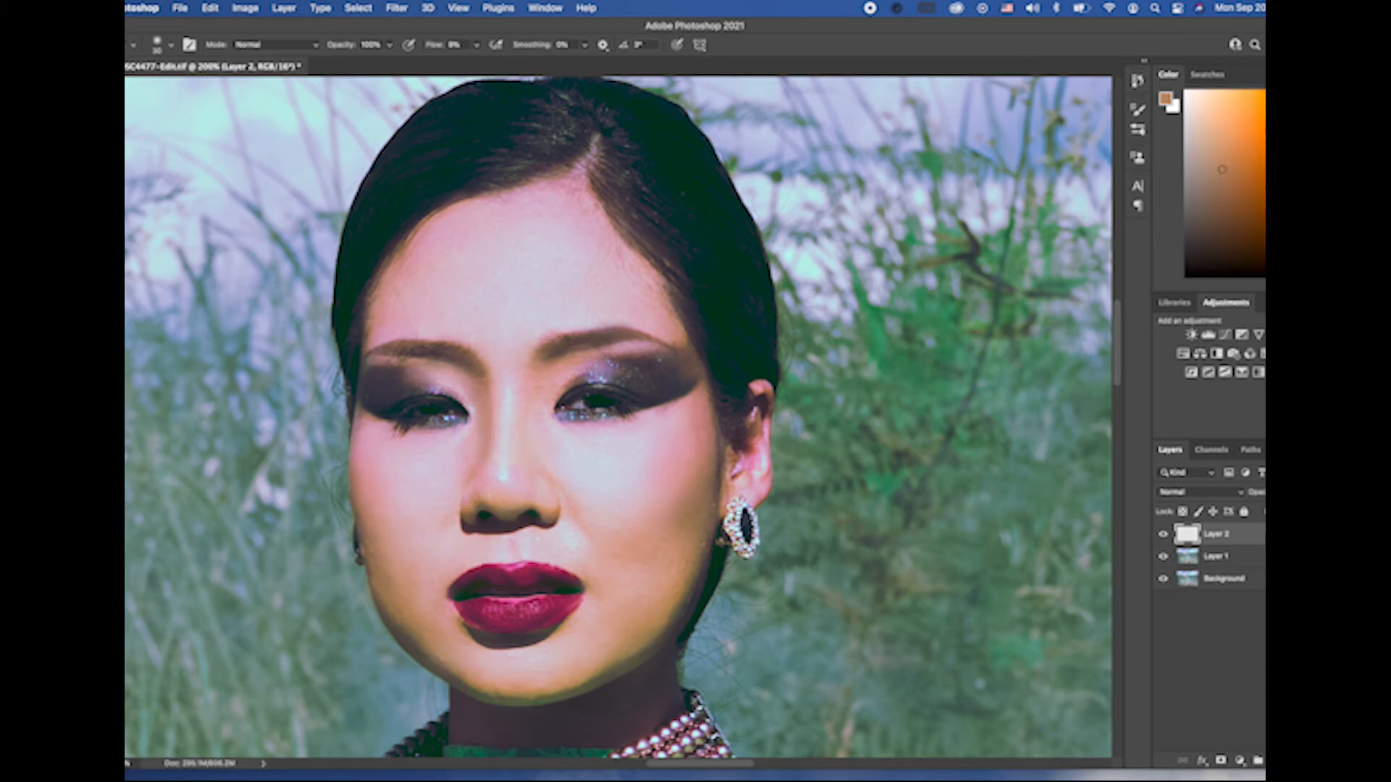
Step: Examine the retouched portrait from face to legs, including the whole composition with the smoke
key(z)
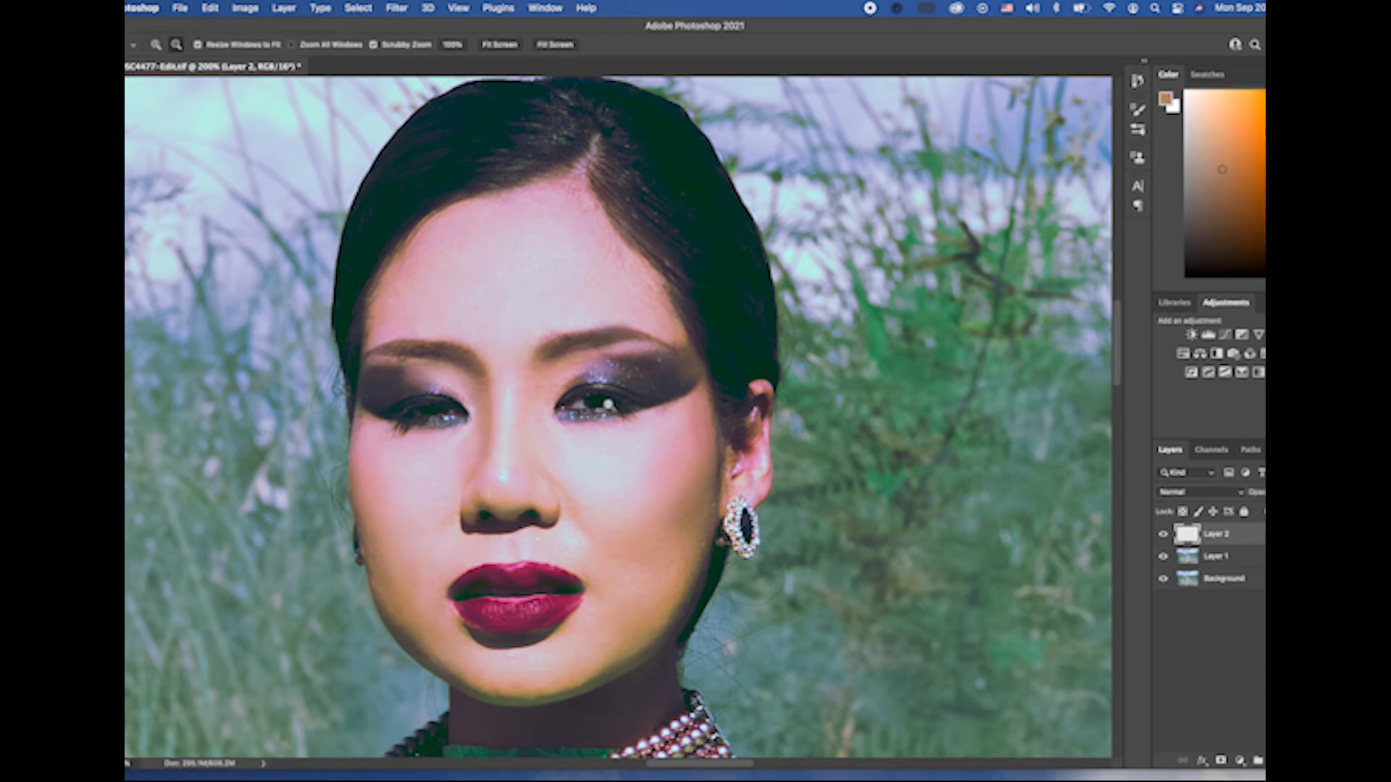
key(super+minus)
key(super+minus)
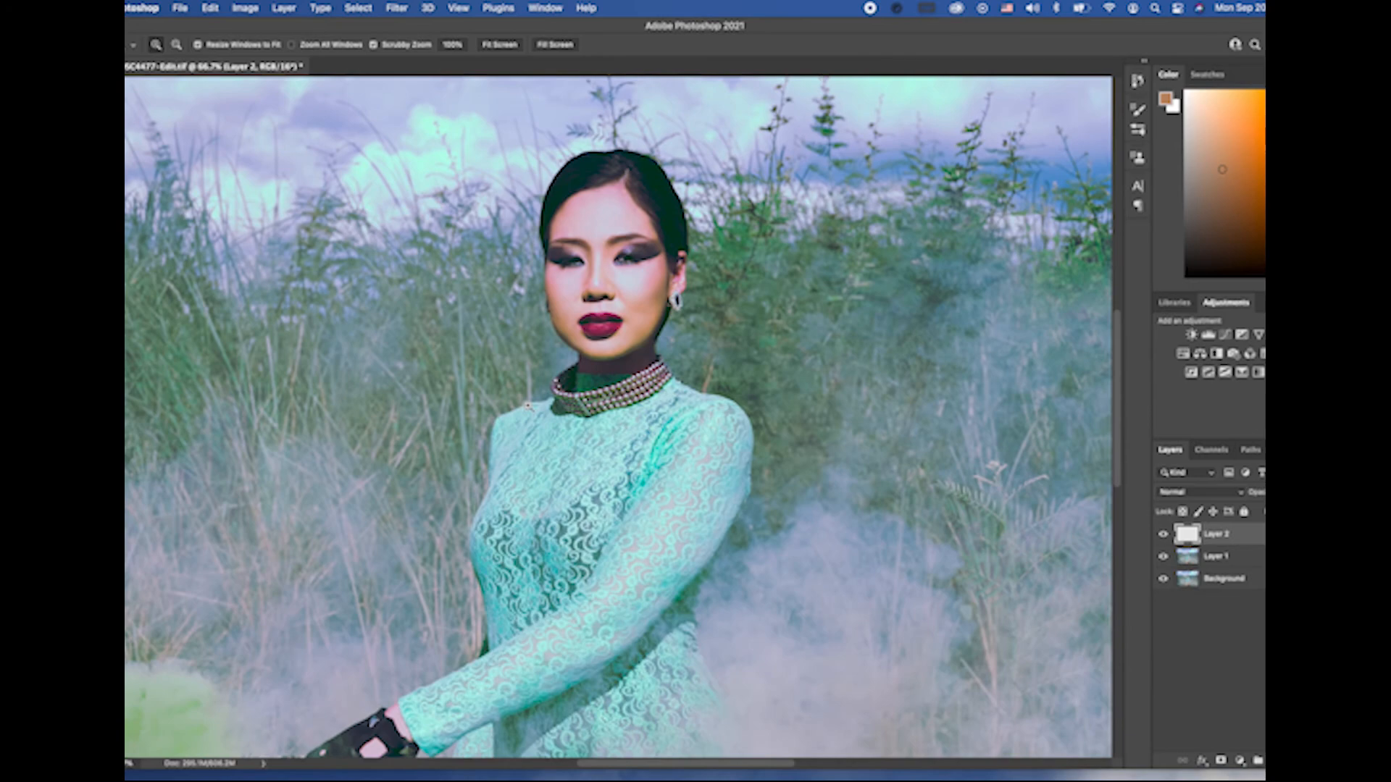
click(573, 332)
alt+click(565, 351)
alt+click(608, 413)
alt+click(665, 492)
click(627, 429)
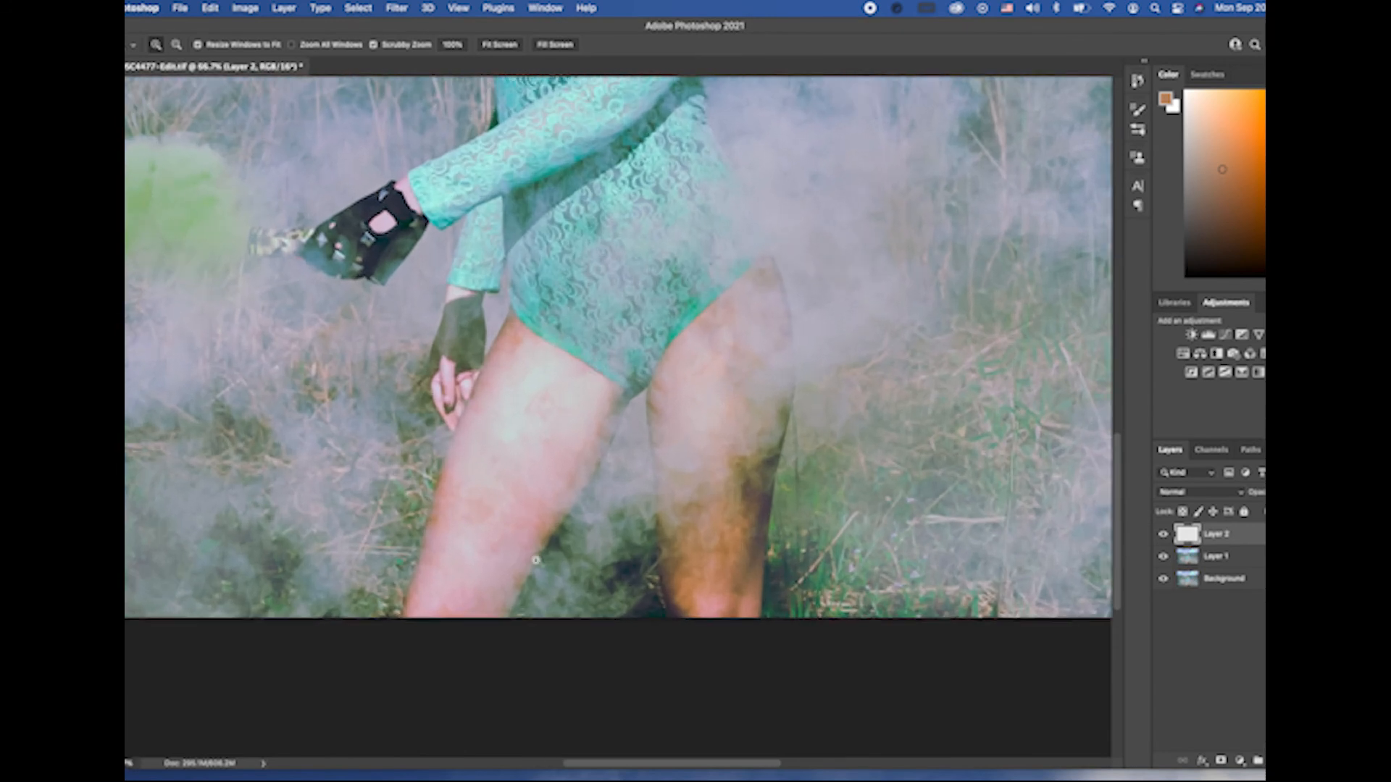
alt+click(641, 286)
alt+click(641, 286)
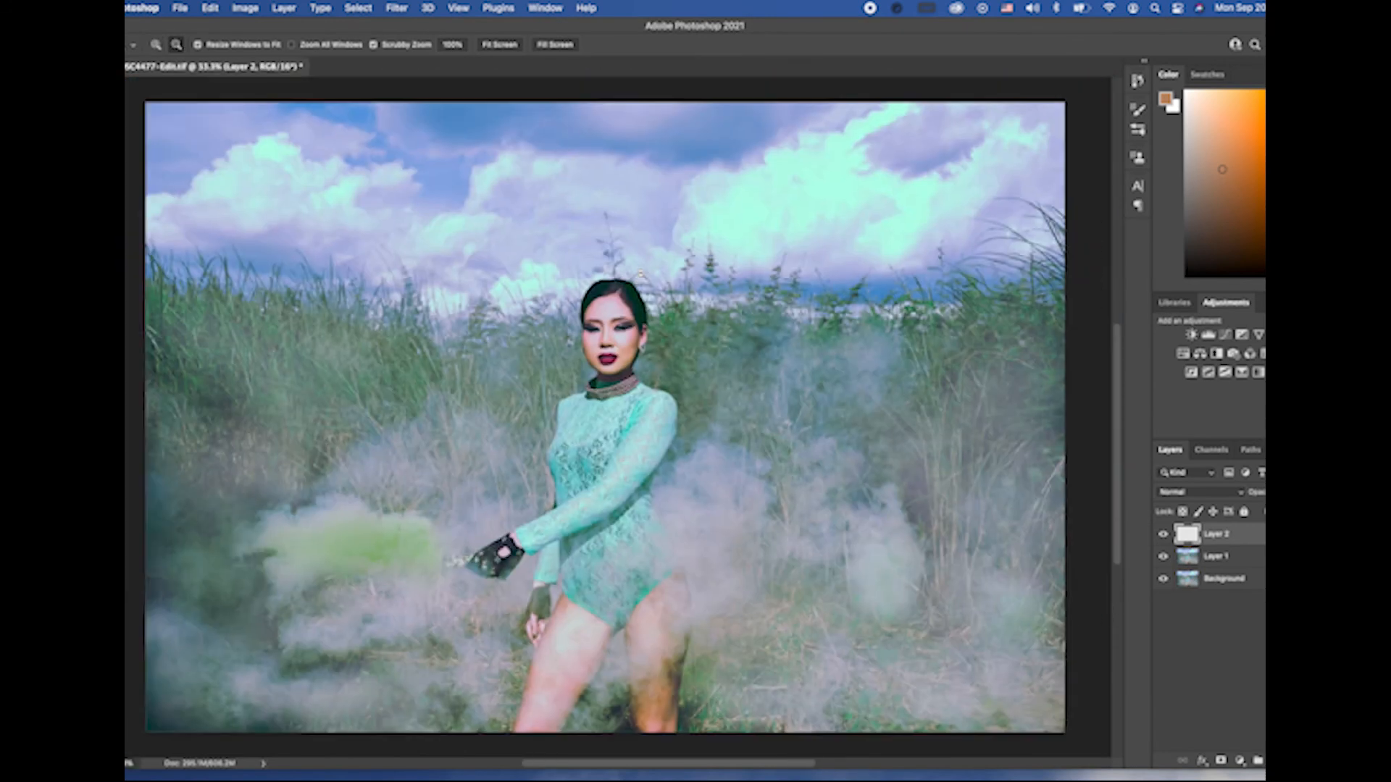
alt+click(641, 281)
Step: Flatten all layers into a single background and save the file
shift+click(1238, 584)
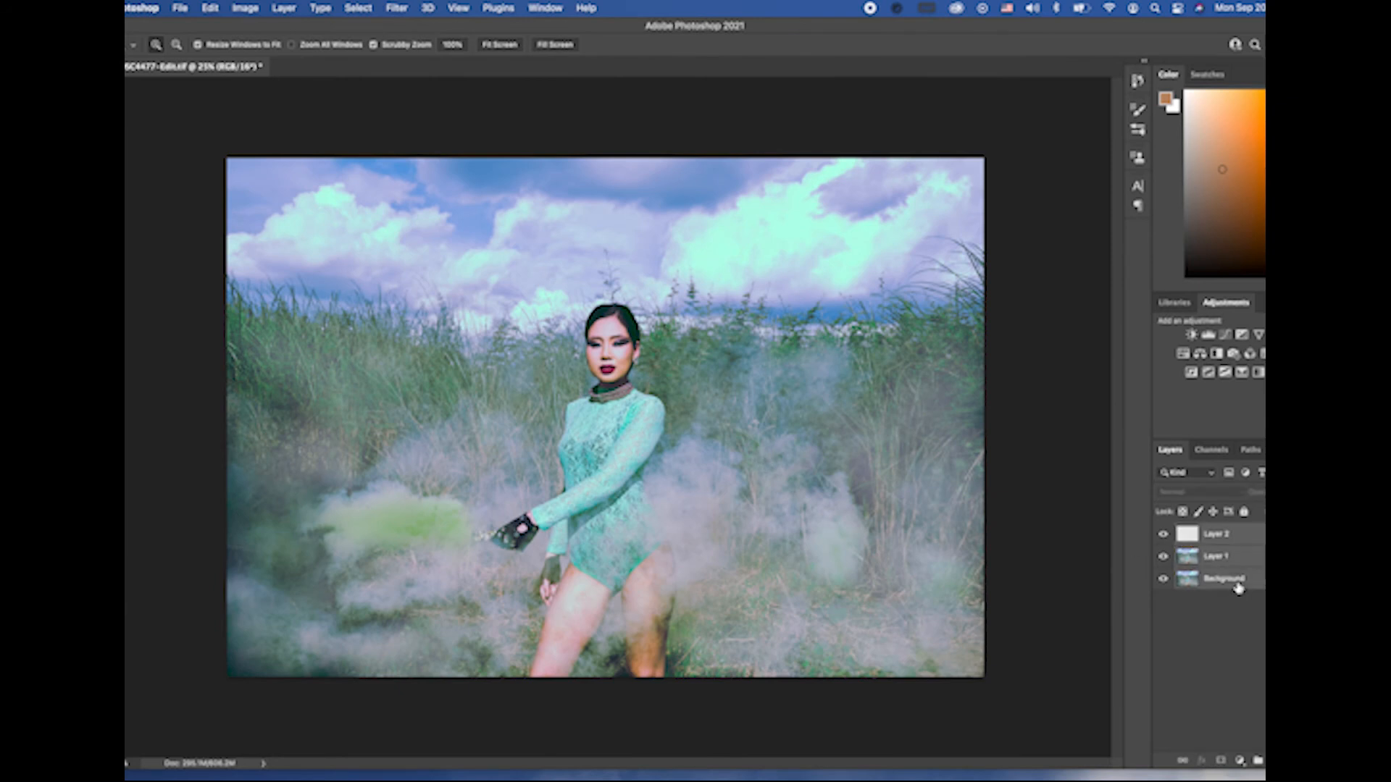
right_click(1237, 589)
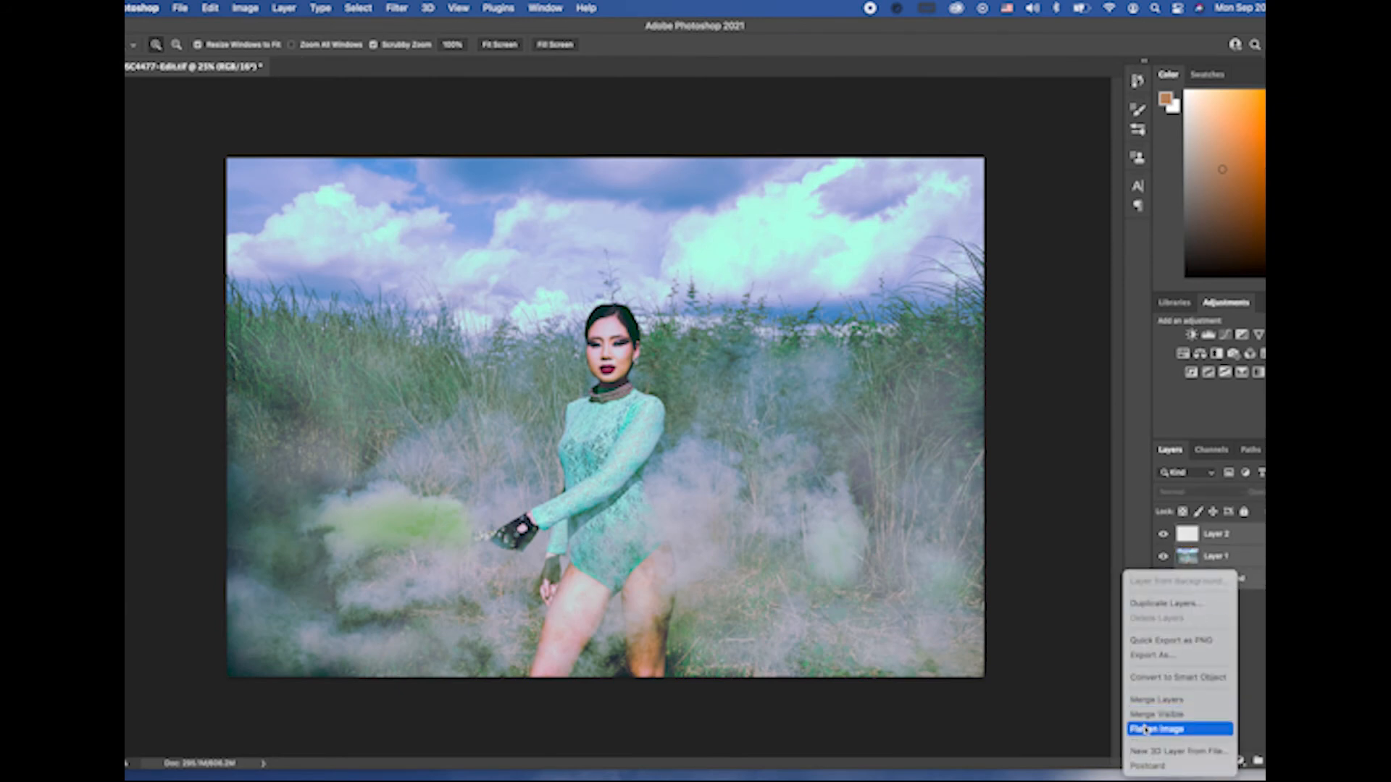
click(1100, 724)
click(180, 8)
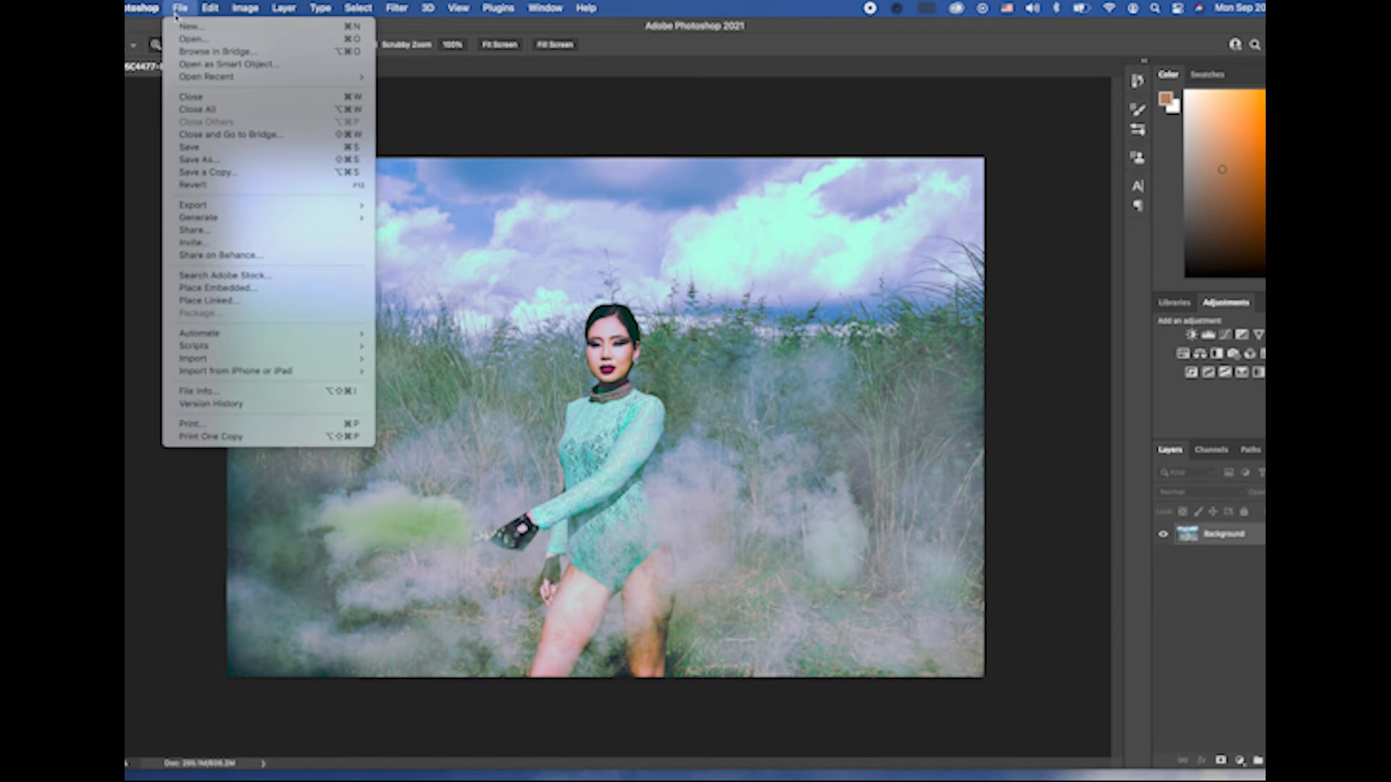
click(208, 147)
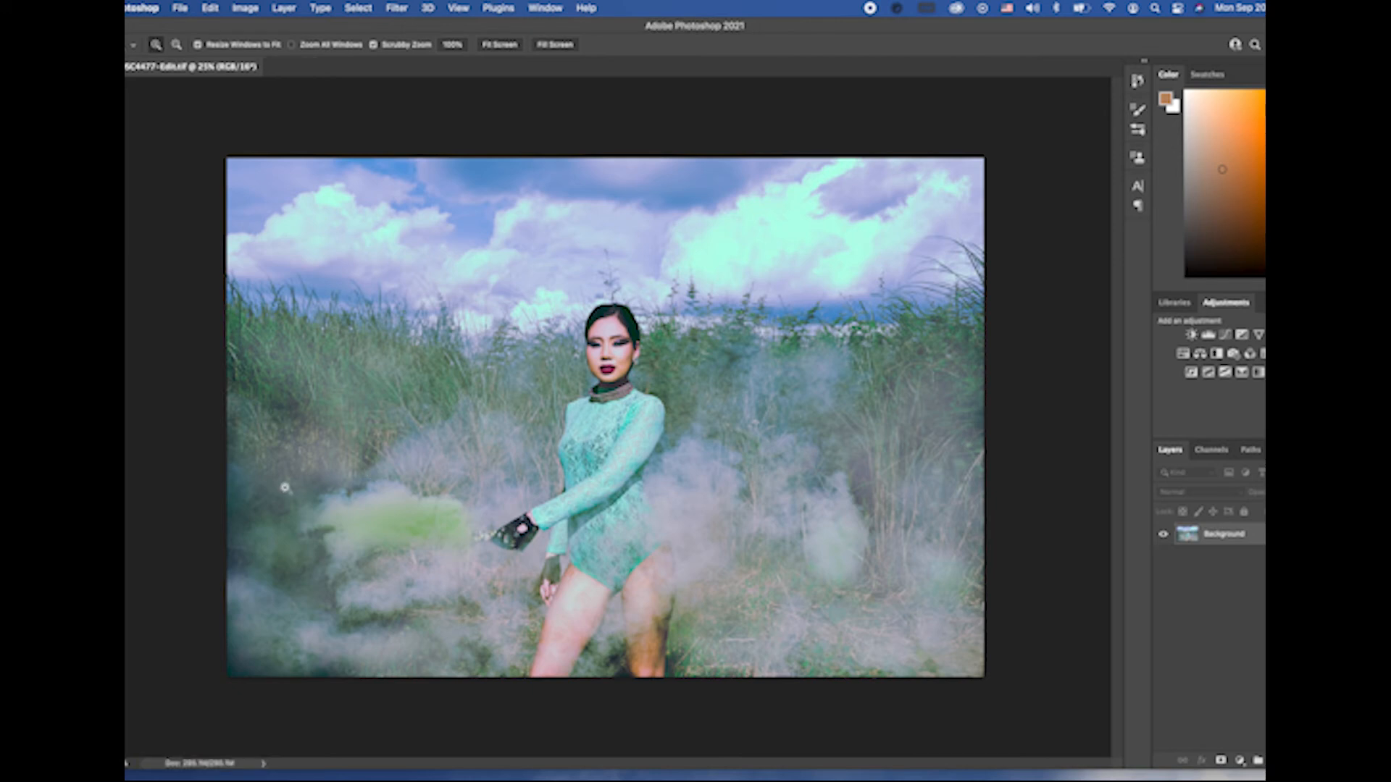
Step: Duplicate the flattened background onto a new layer and open it in the Liquify filter, framed on the face
key(super+j)
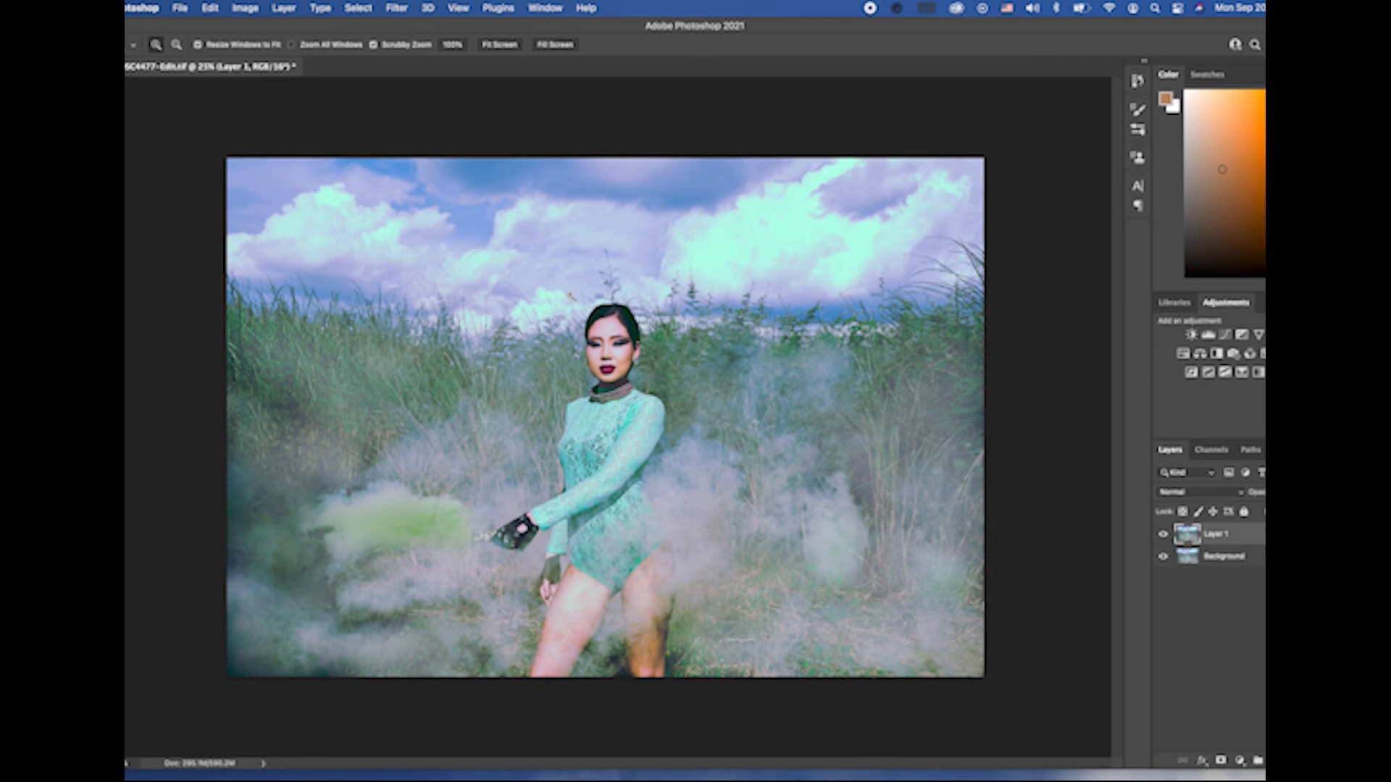
click(398, 8)
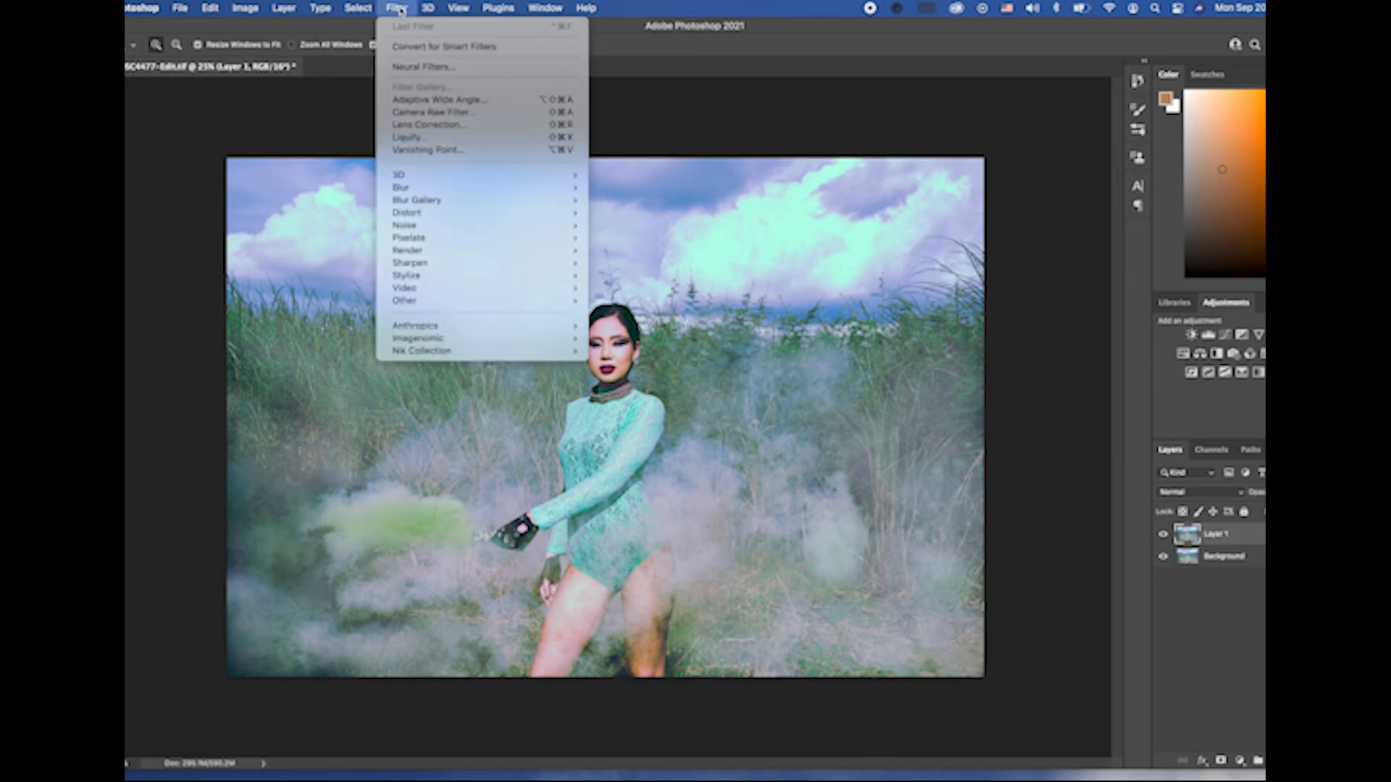
click(435, 139)
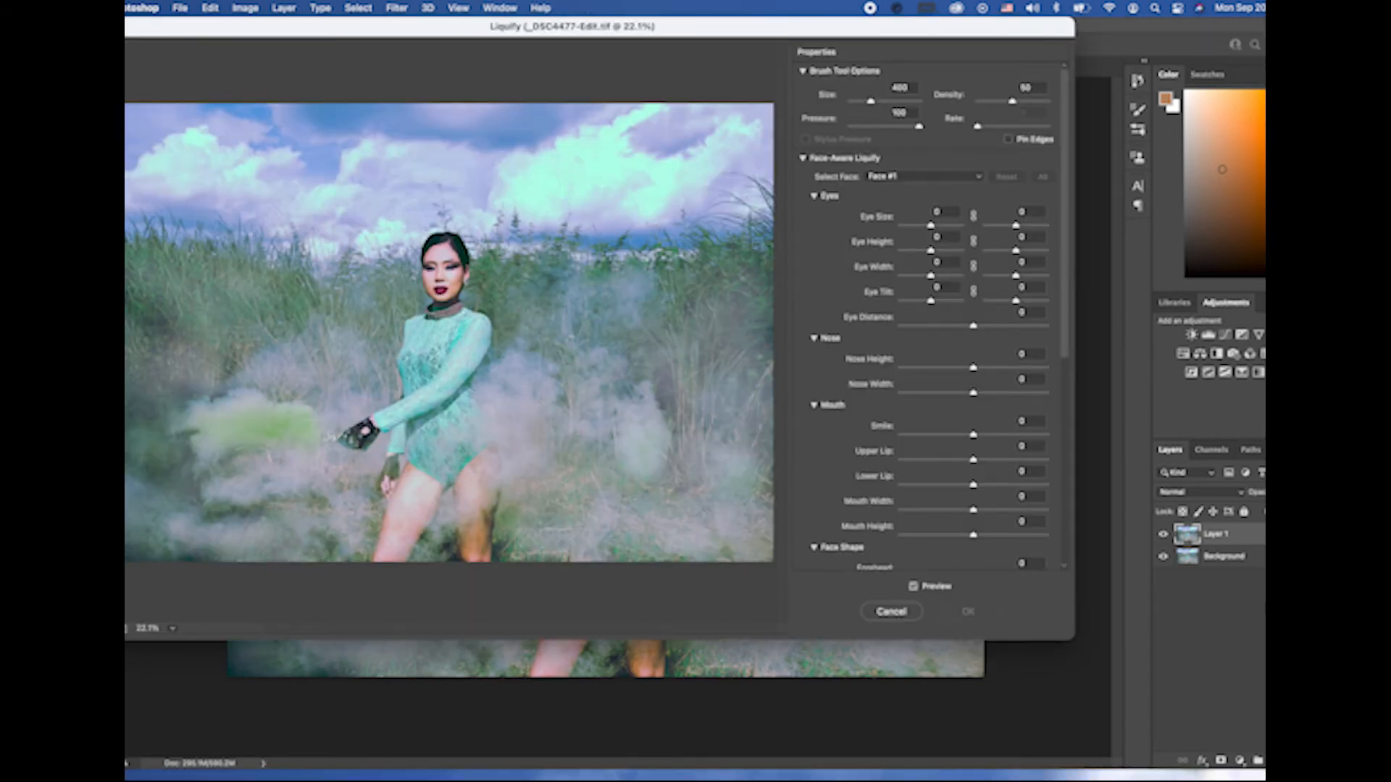
key(z)
click(441, 289)
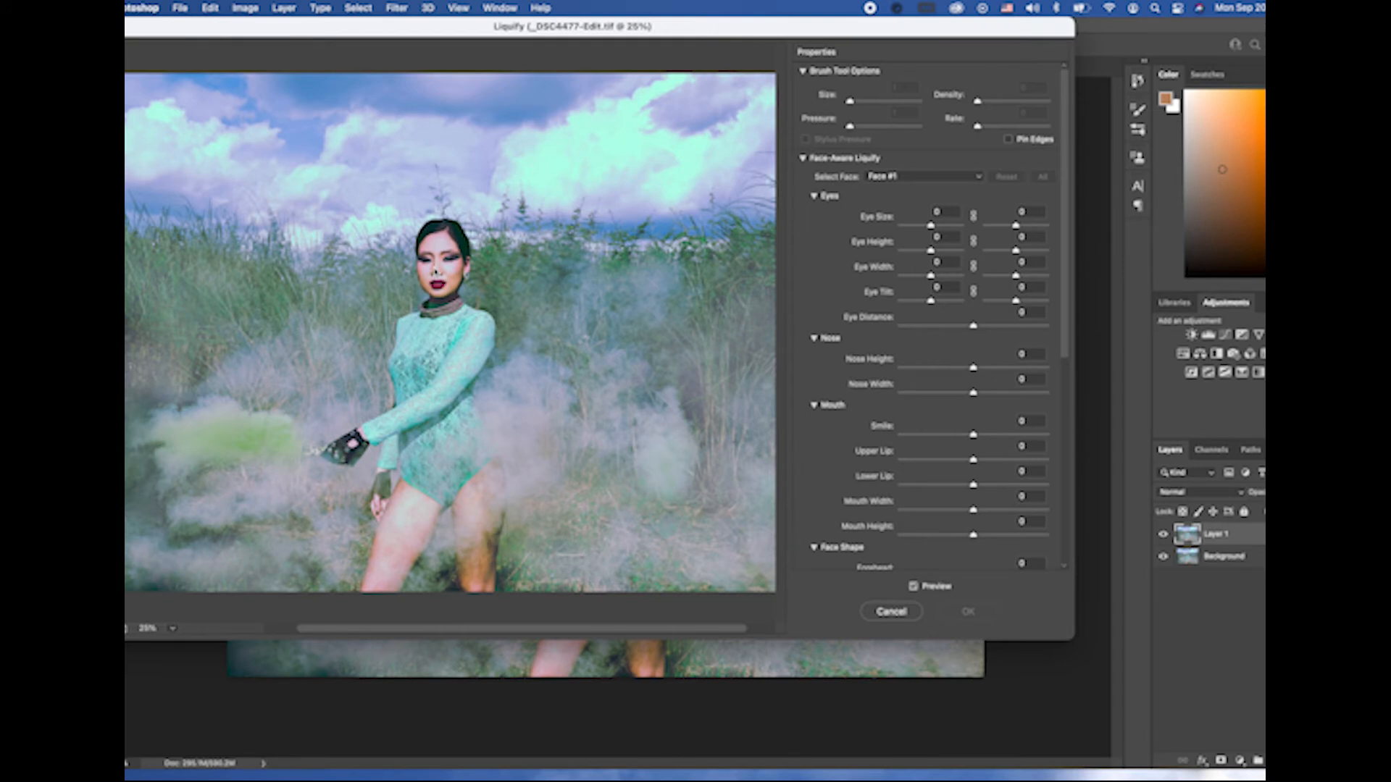
click(439, 274)
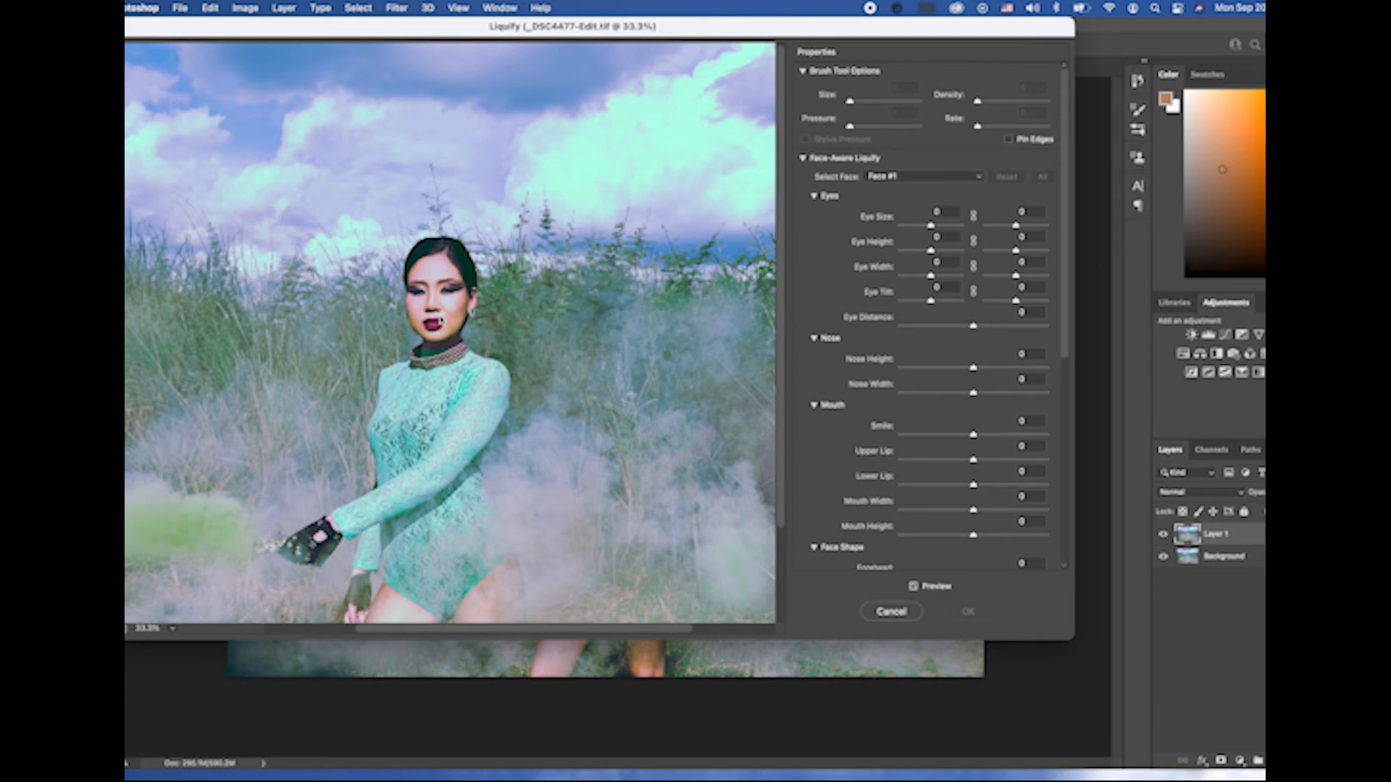
click(441, 316)
drag(457, 341, 471, 308)
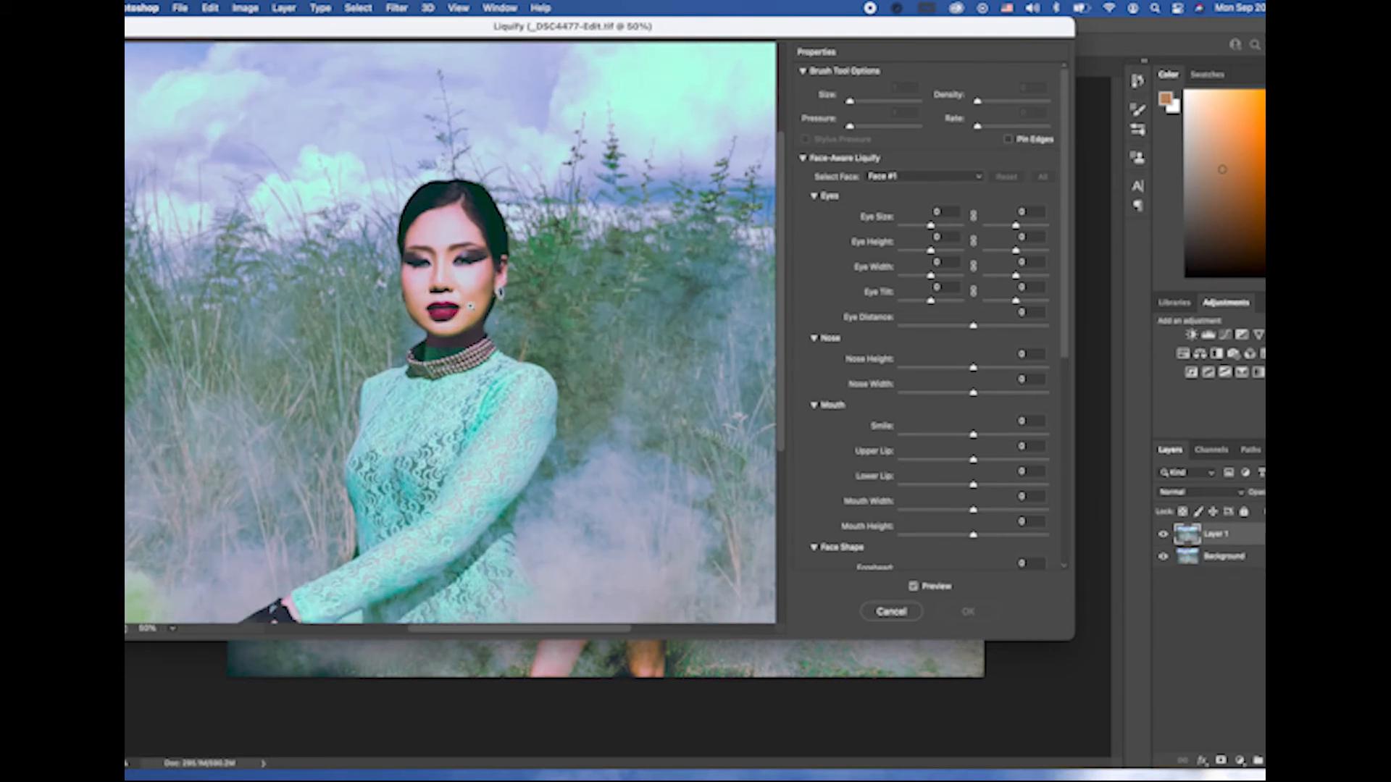
Step: In Face-Aware Liquify, set eye size to 100 and 49, height 20 and 10, width 36 and 45, tilt 40 and 22
key(w)
drag(931, 225, 956, 233)
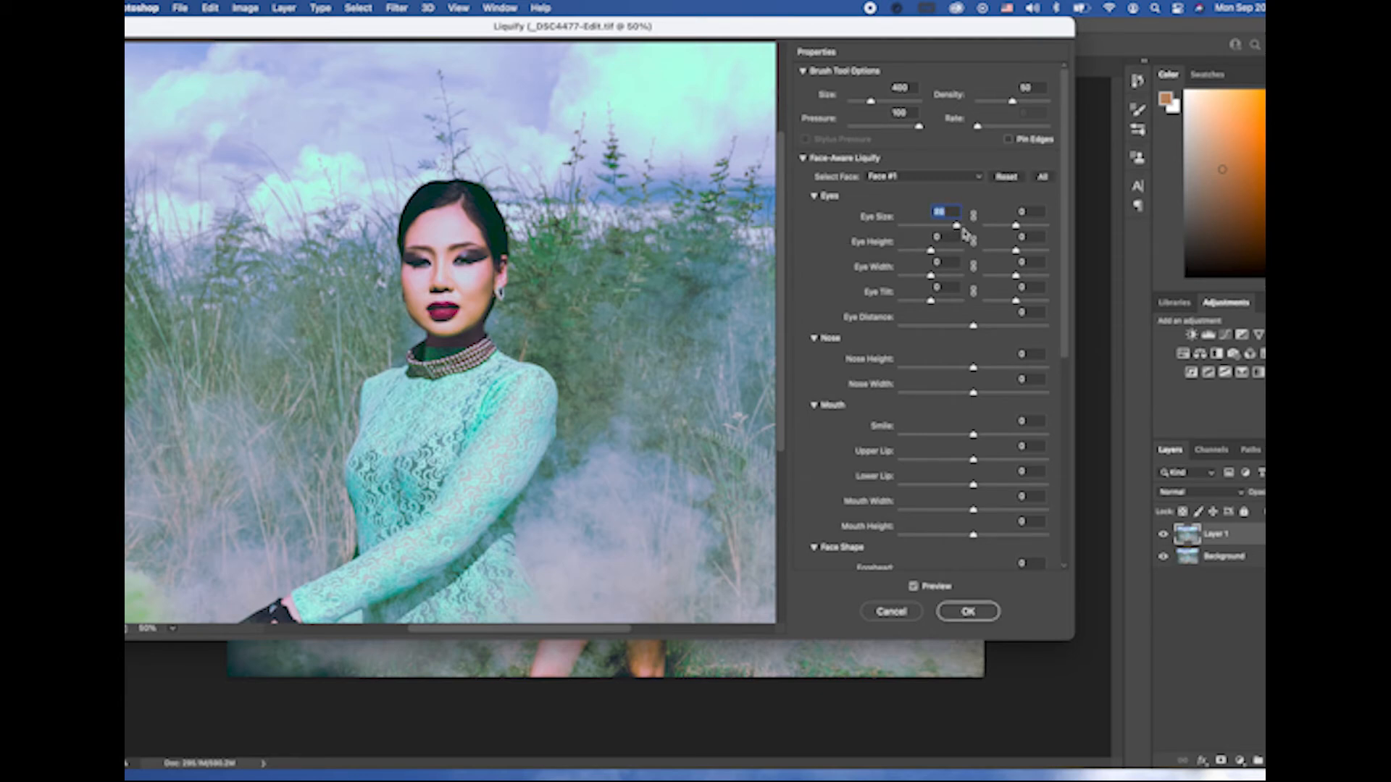
drag(1017, 227, 966, 230)
drag(931, 251, 1018, 252)
drag(932, 279, 1032, 283)
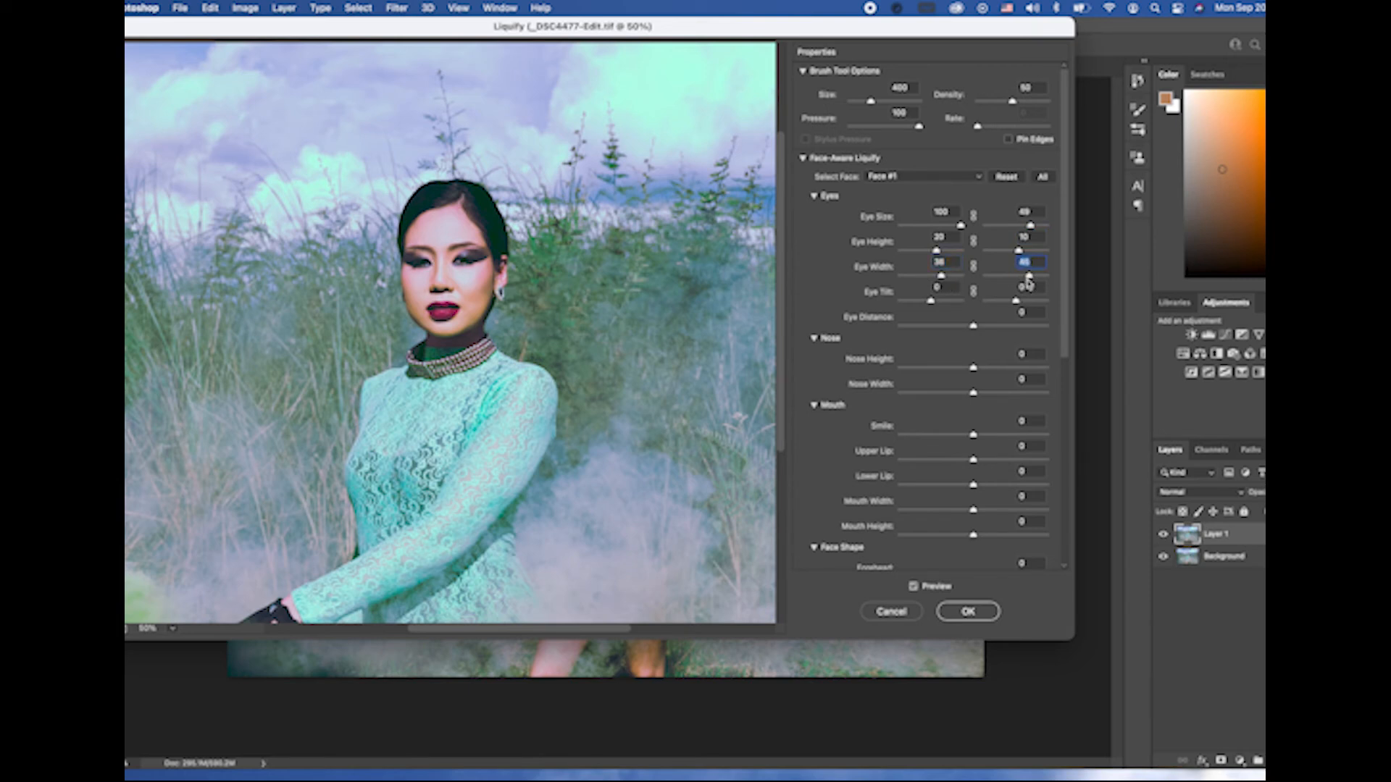
drag(933, 303, 1023, 308)
Step: Set nose width to -15, smile 37, upper lip -12, lower lip -5, mouth width -16 and mouth height -2
drag(973, 368, 963, 395)
drag(1065, 341, 1062, 407)
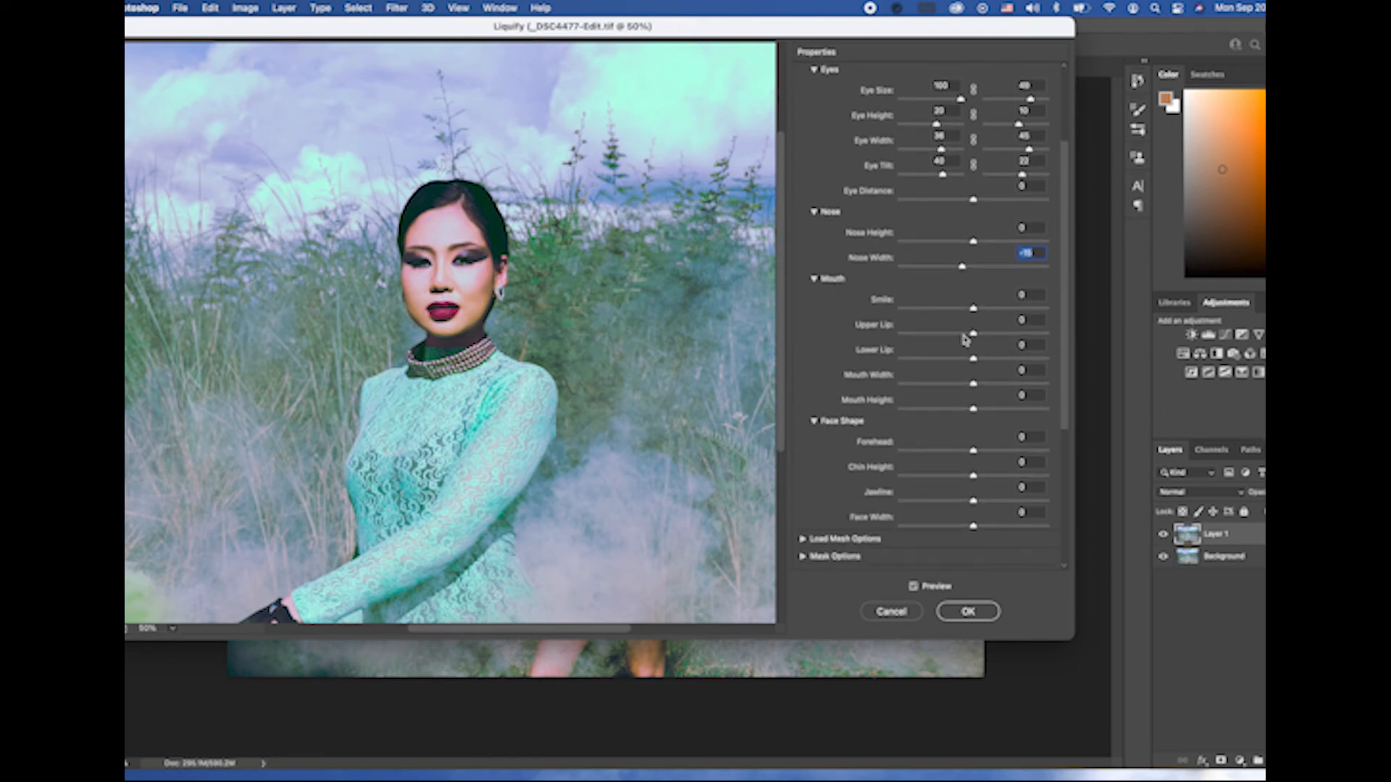
drag(973, 309, 999, 314)
click(973, 333)
click(964, 335)
drag(973, 358, 968, 409)
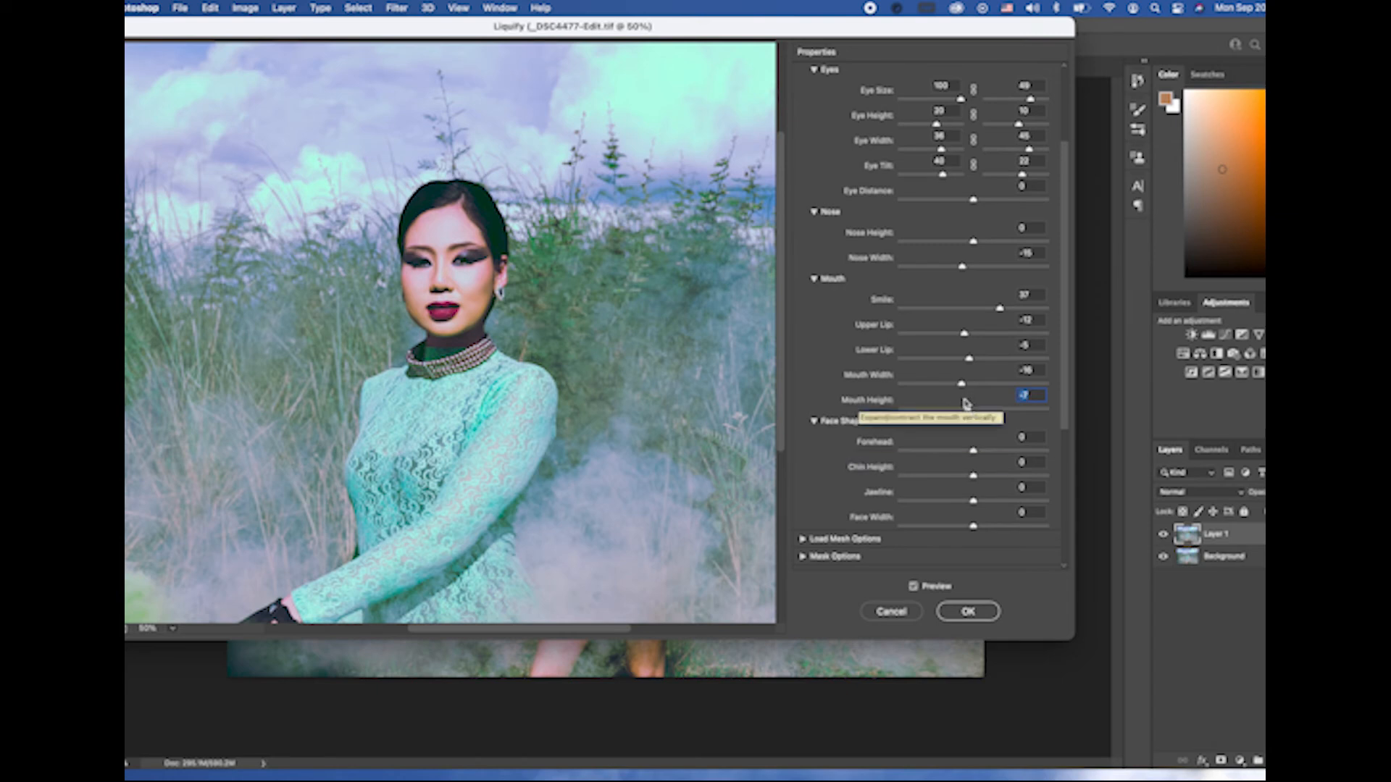
drag(967, 408, 971, 410)
Step: Slim the face with chin height -8, jawline -51 and face width -21, and apply the Liquify changes
drag(976, 480, 939, 512)
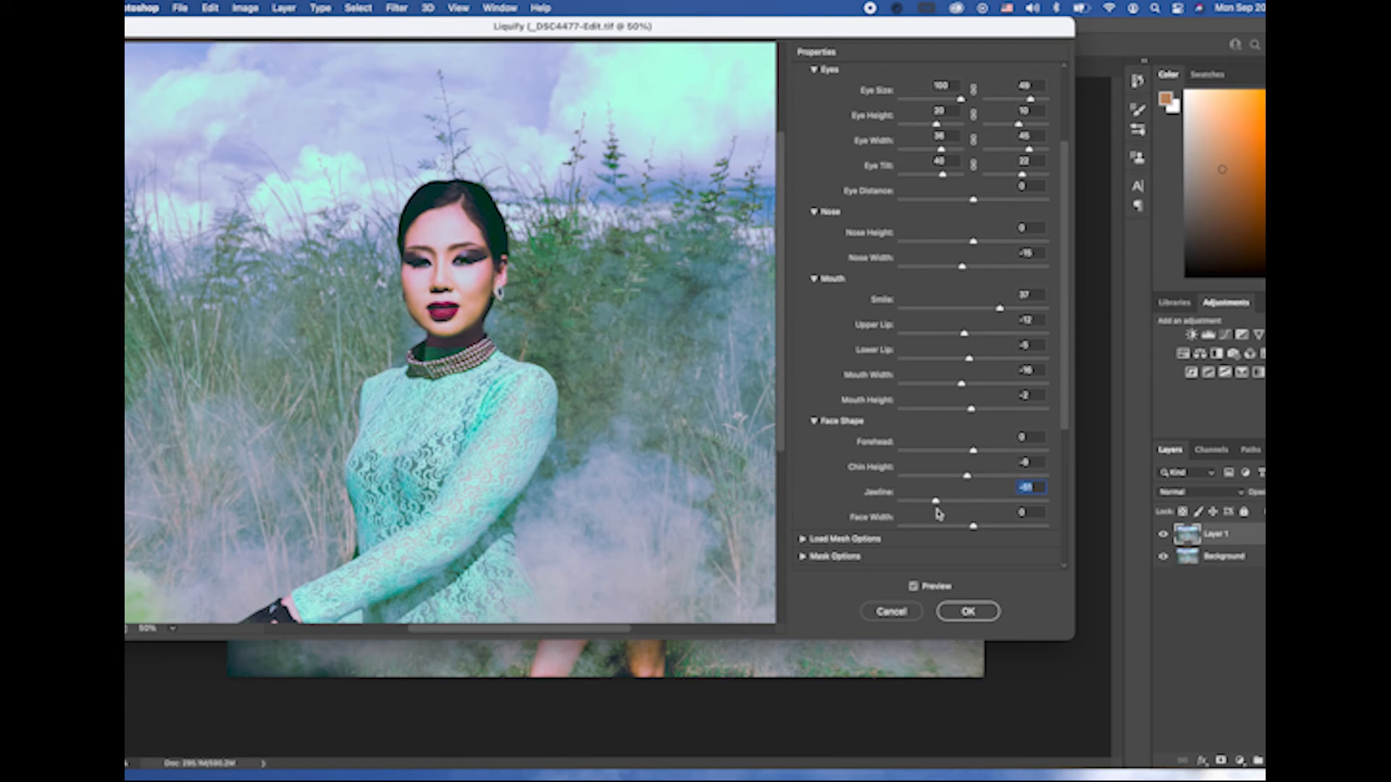
drag(973, 527, 959, 530)
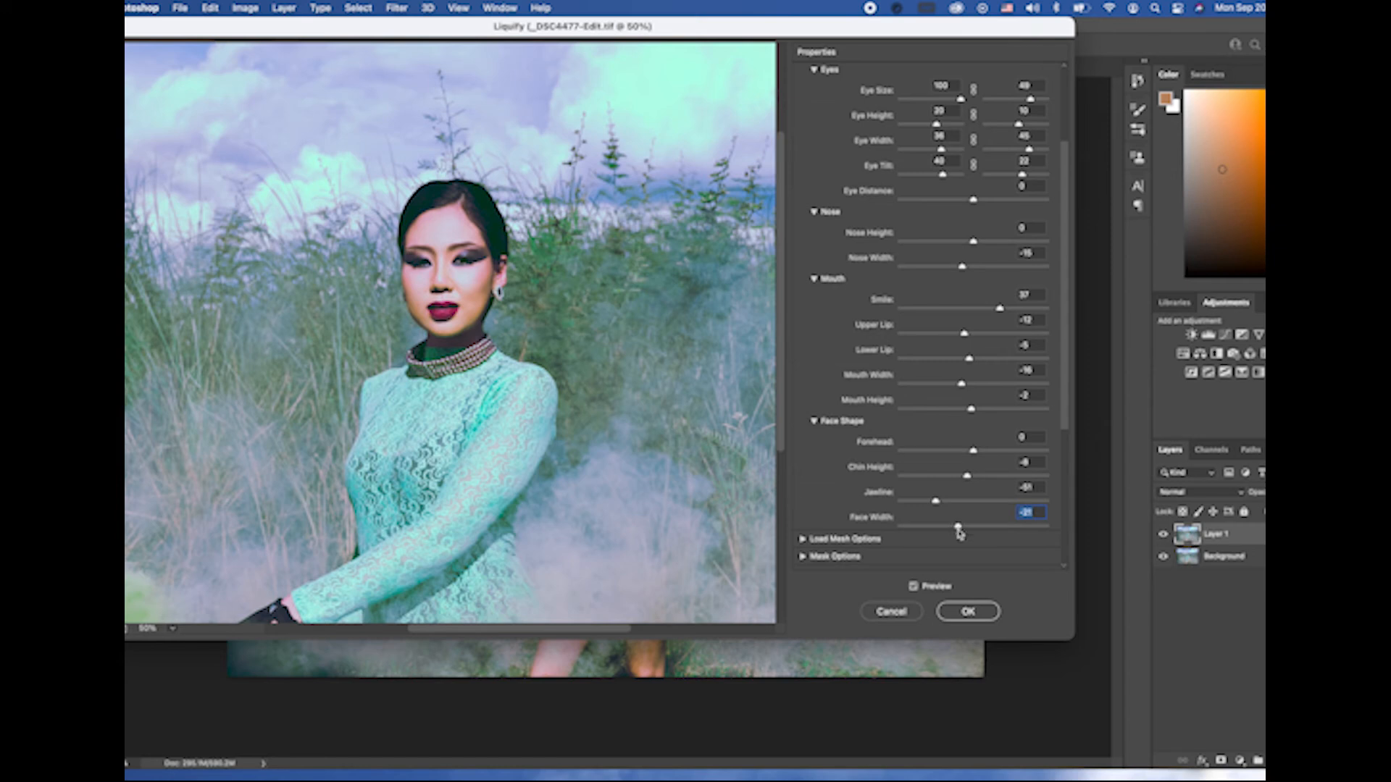
click(975, 612)
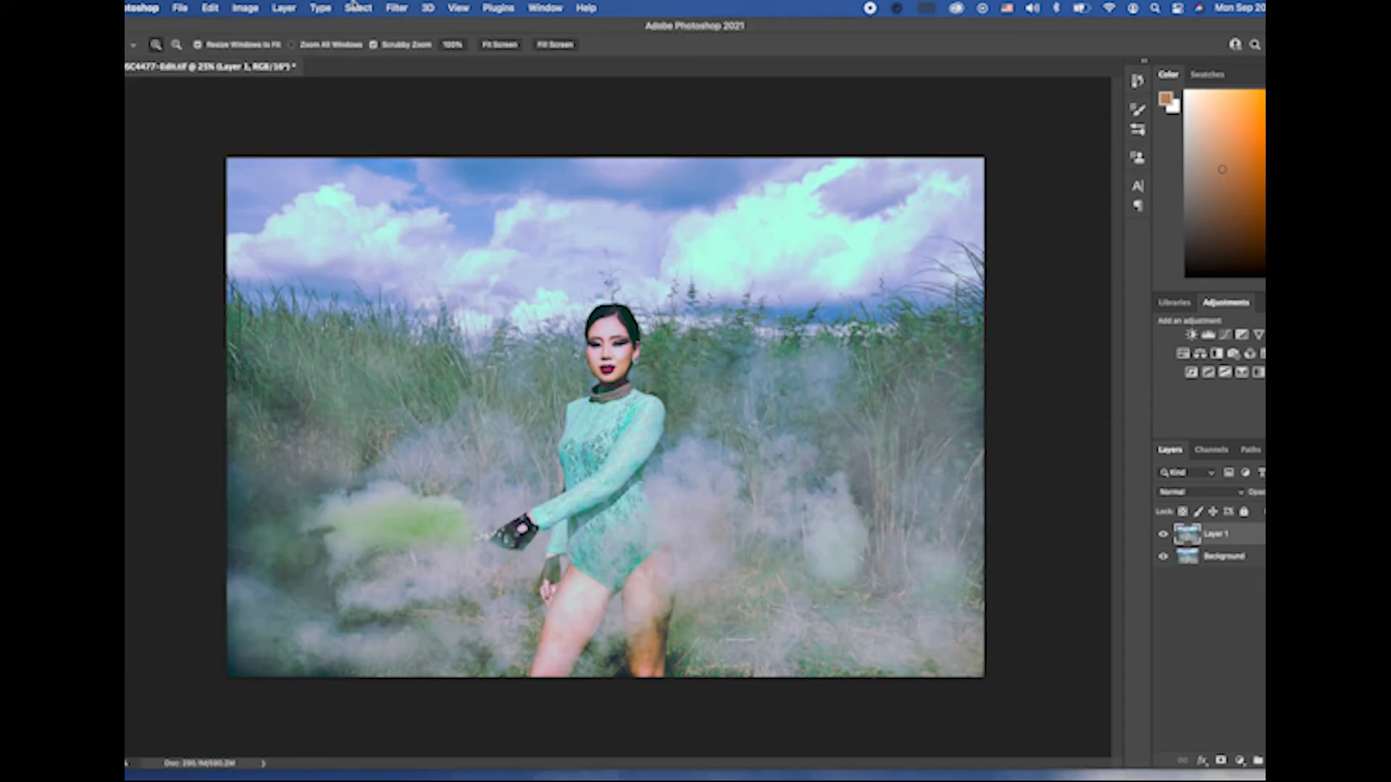
Step: Reopen Liquify, adjust the body contour at the image-right waist and hip with a brush of size 1100, and apply it
click(400, 12)
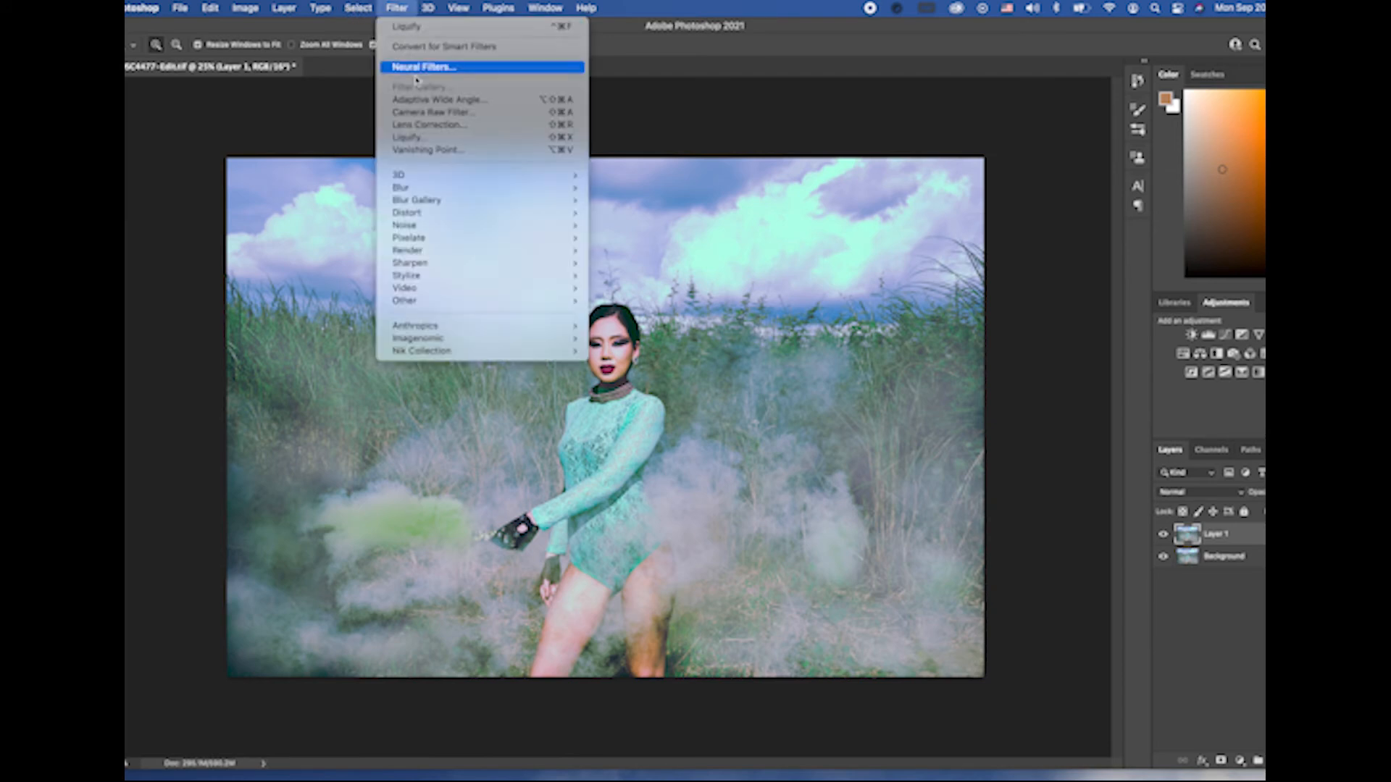
click(429, 138)
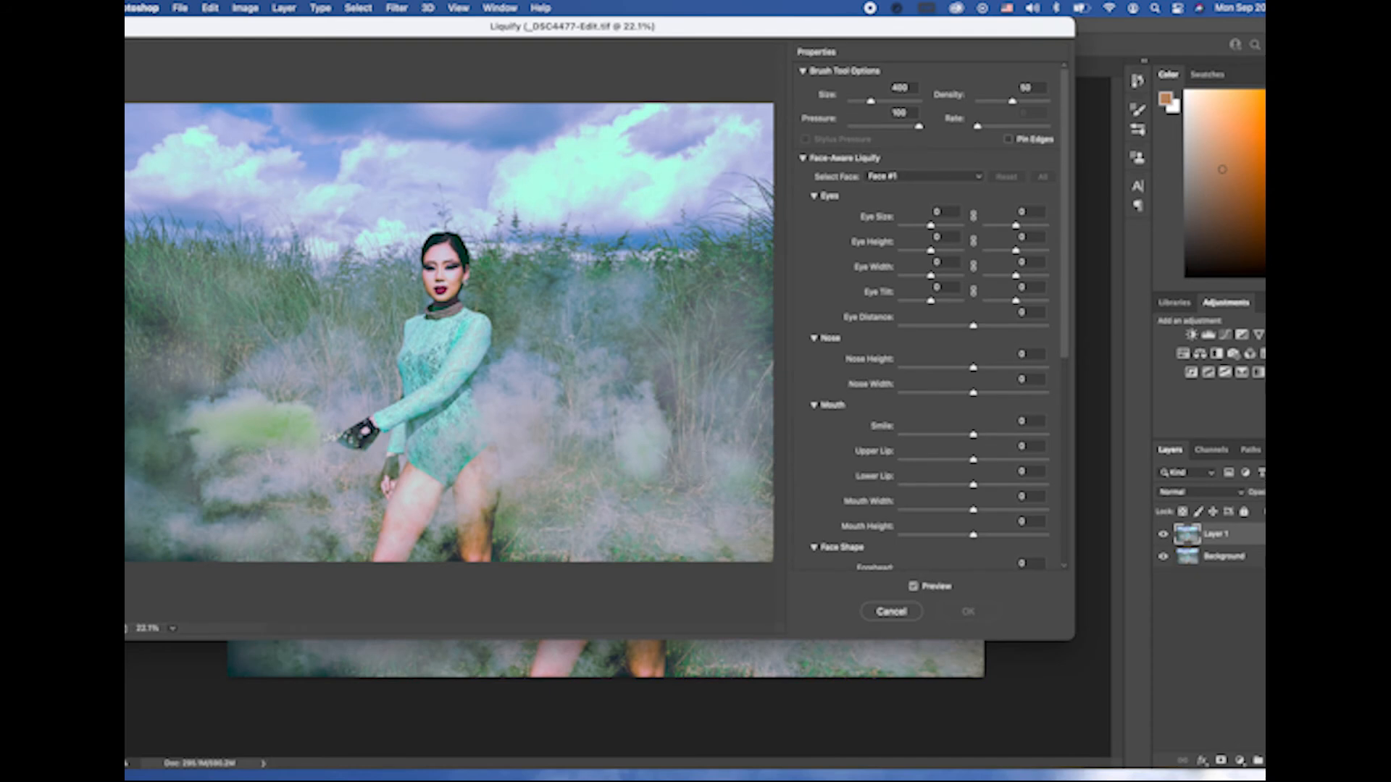
key(bracketright)
key(bracketright)
key(bracketright)
key(bracketright)
key(bracketright)
key(bracketright)
click(482, 406)
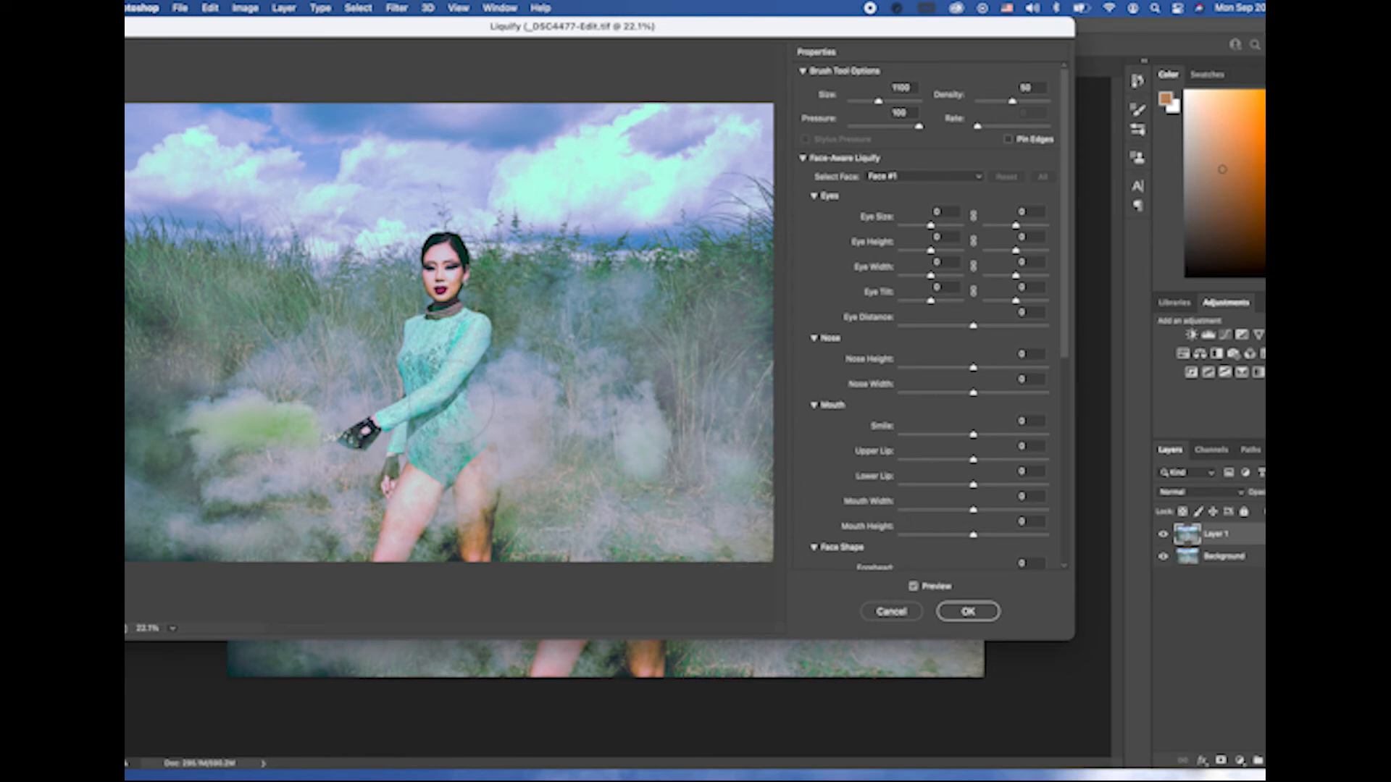
key(bracketleft)
click(955, 613)
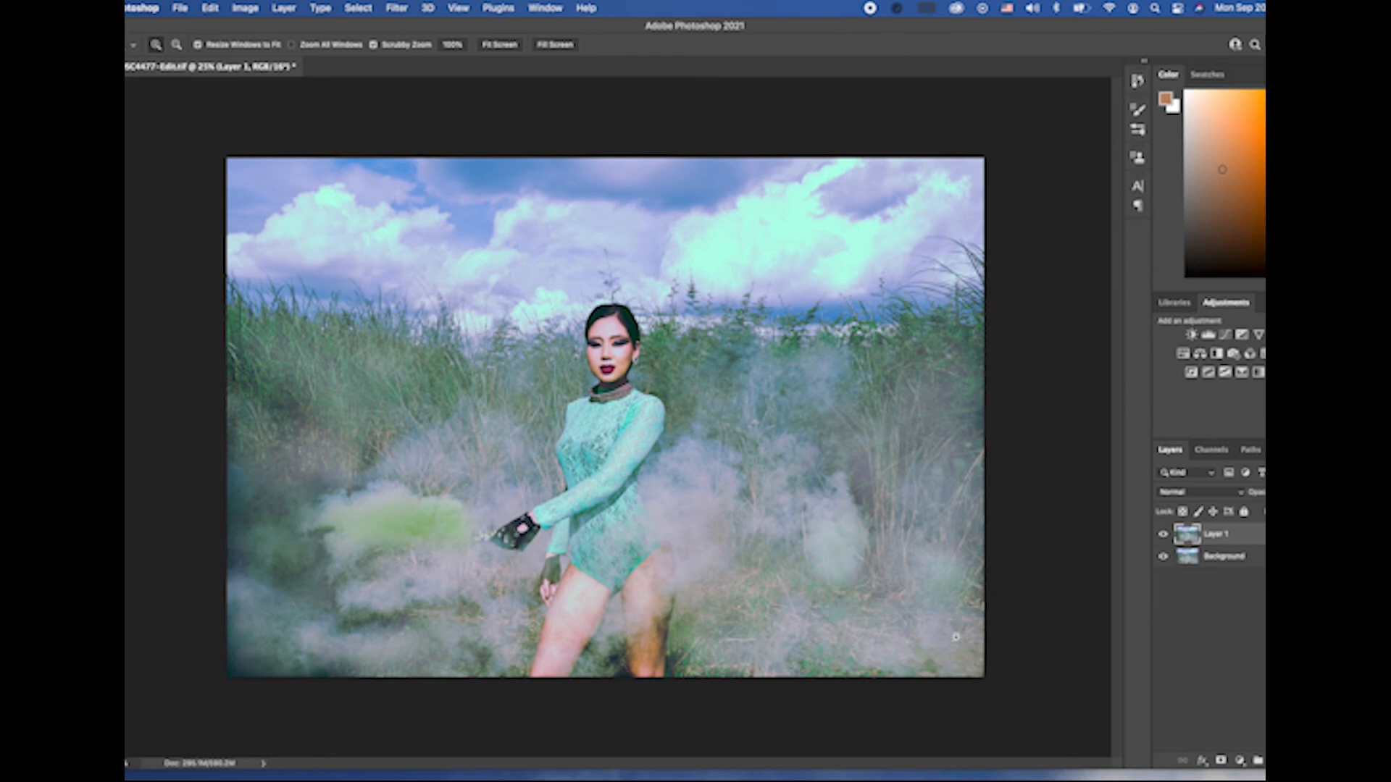
Step: Merge Layer 1 with the Background layer and save the image
shift+click(1216, 562)
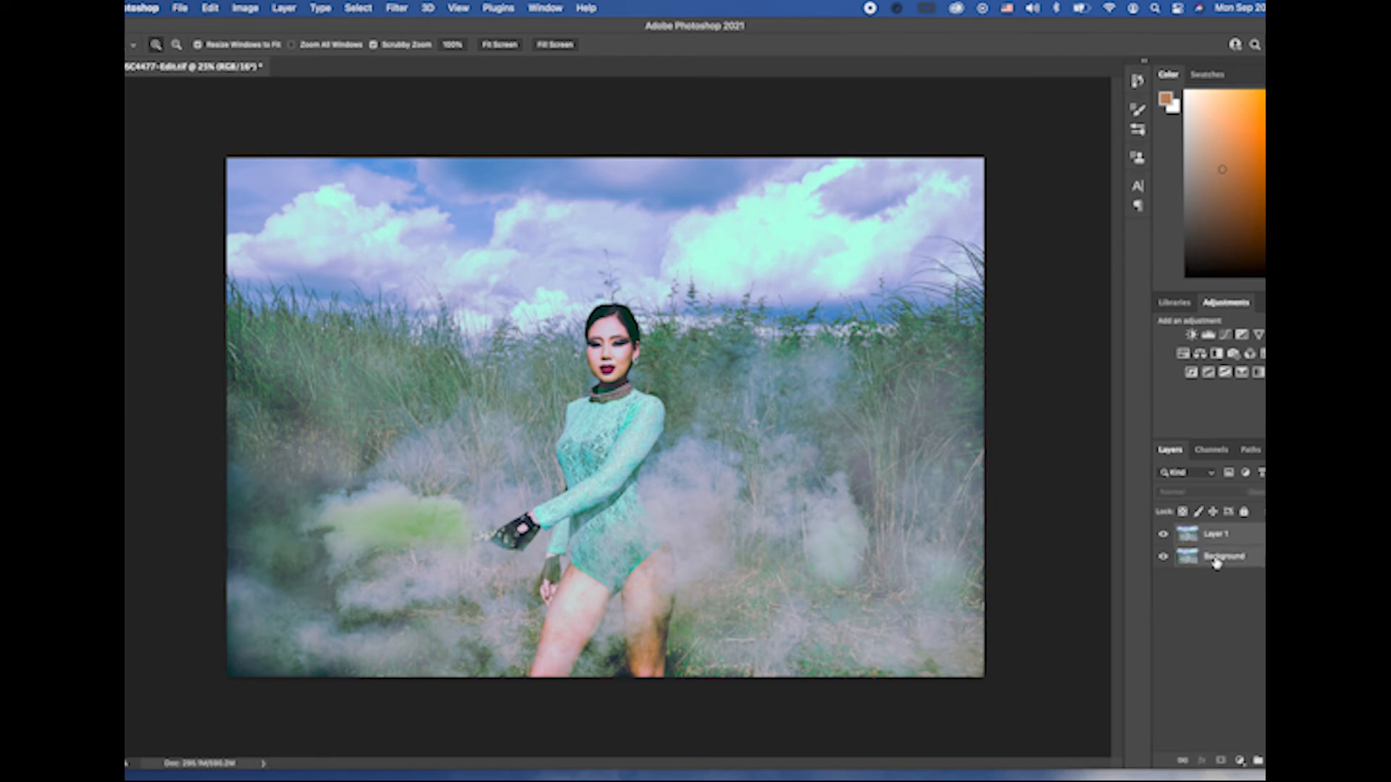
right_click(1216, 562)
click(1157, 715)
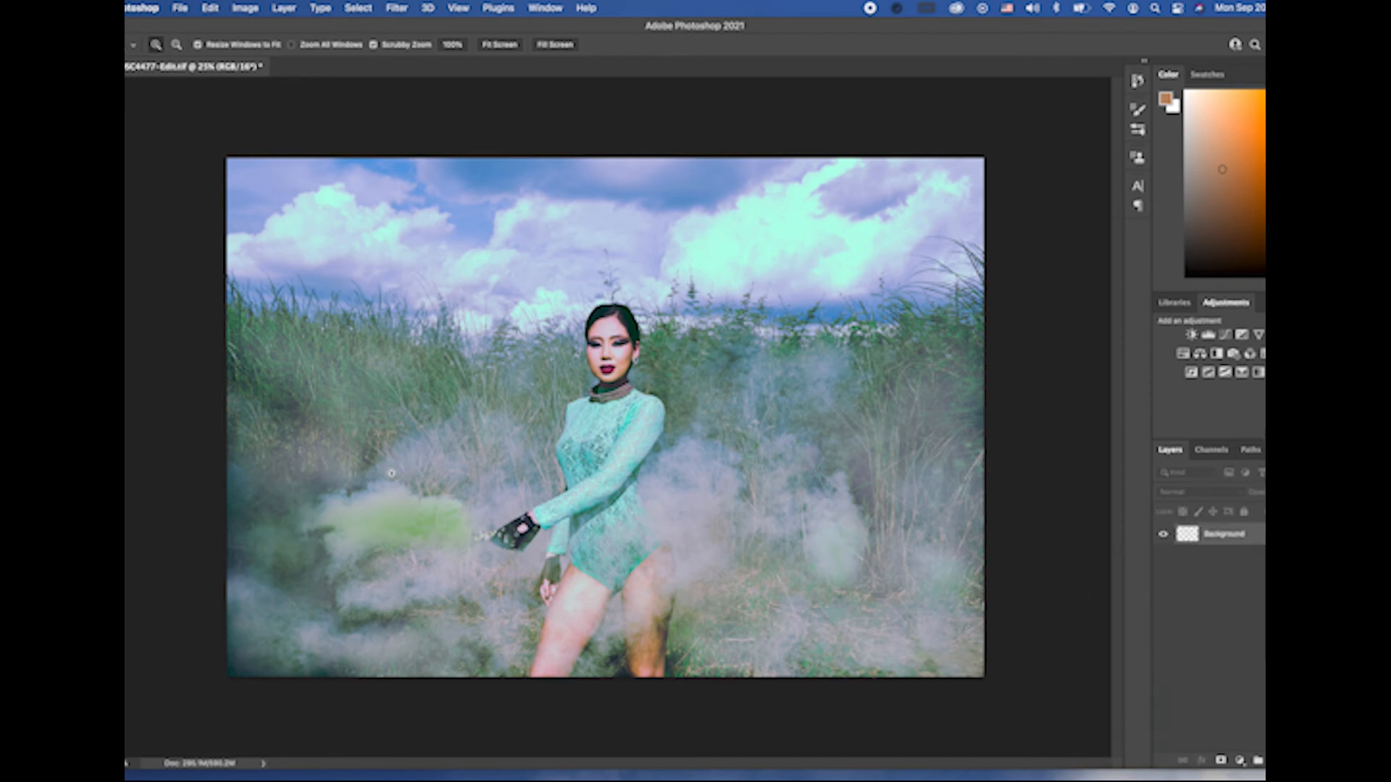
click(190, 10)
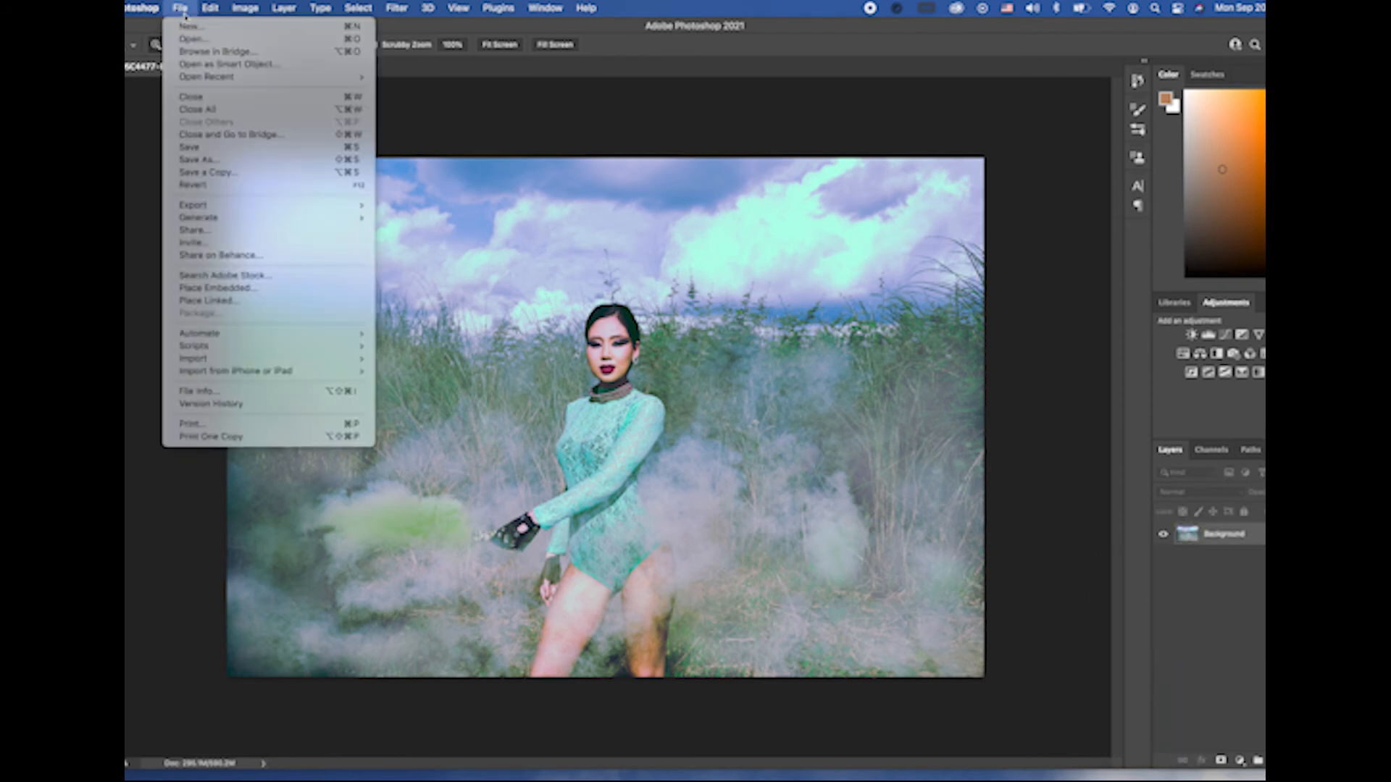
click(194, 148)
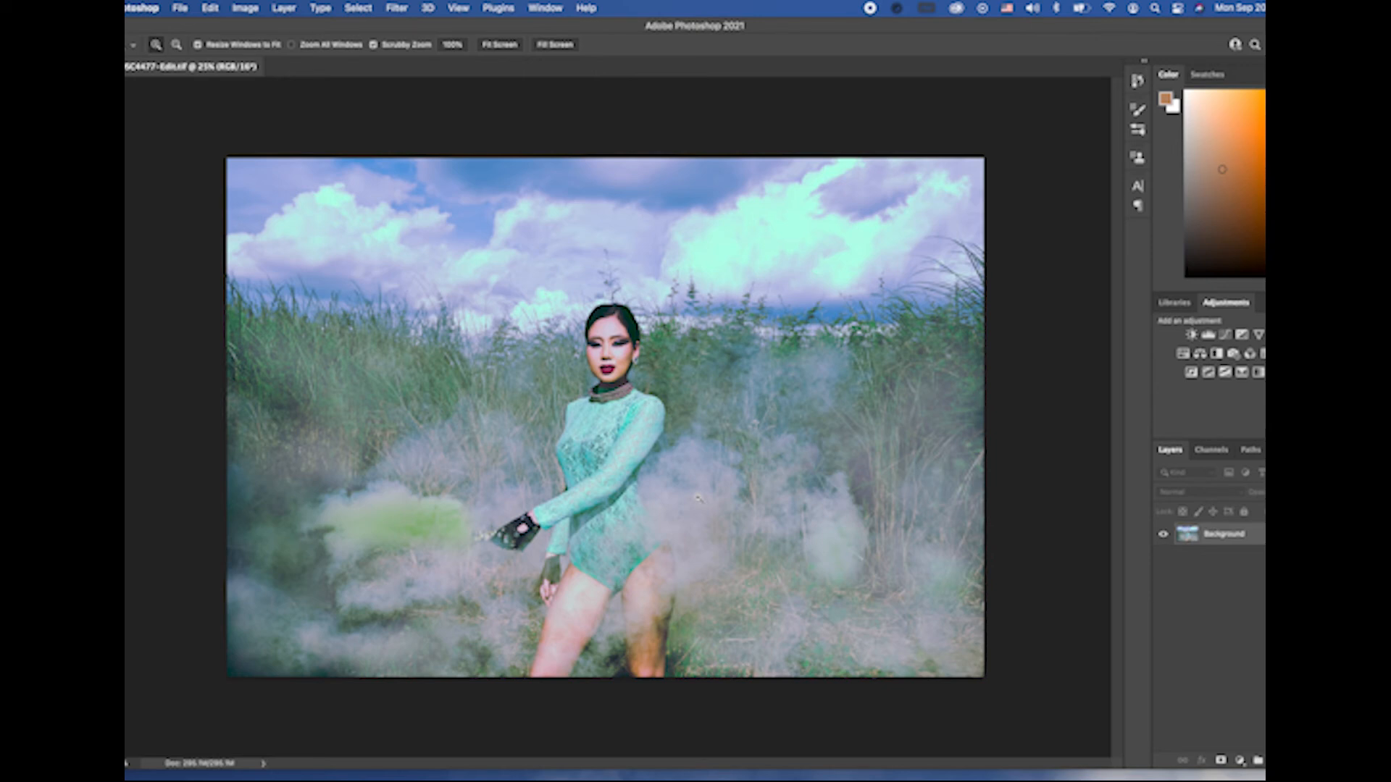
Step: Duplicate the Background layer and convert the copy to a smart object
key(super+j)
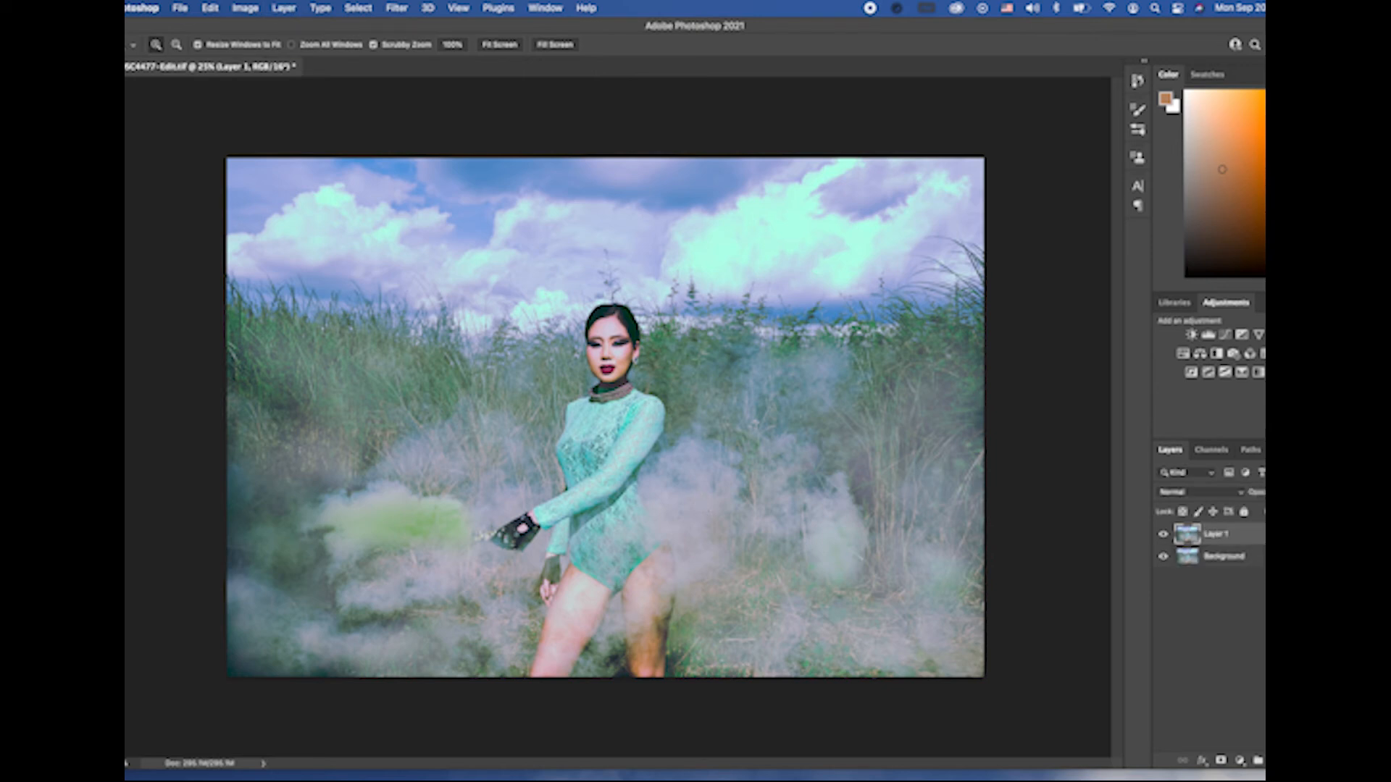
right_click(1216, 535)
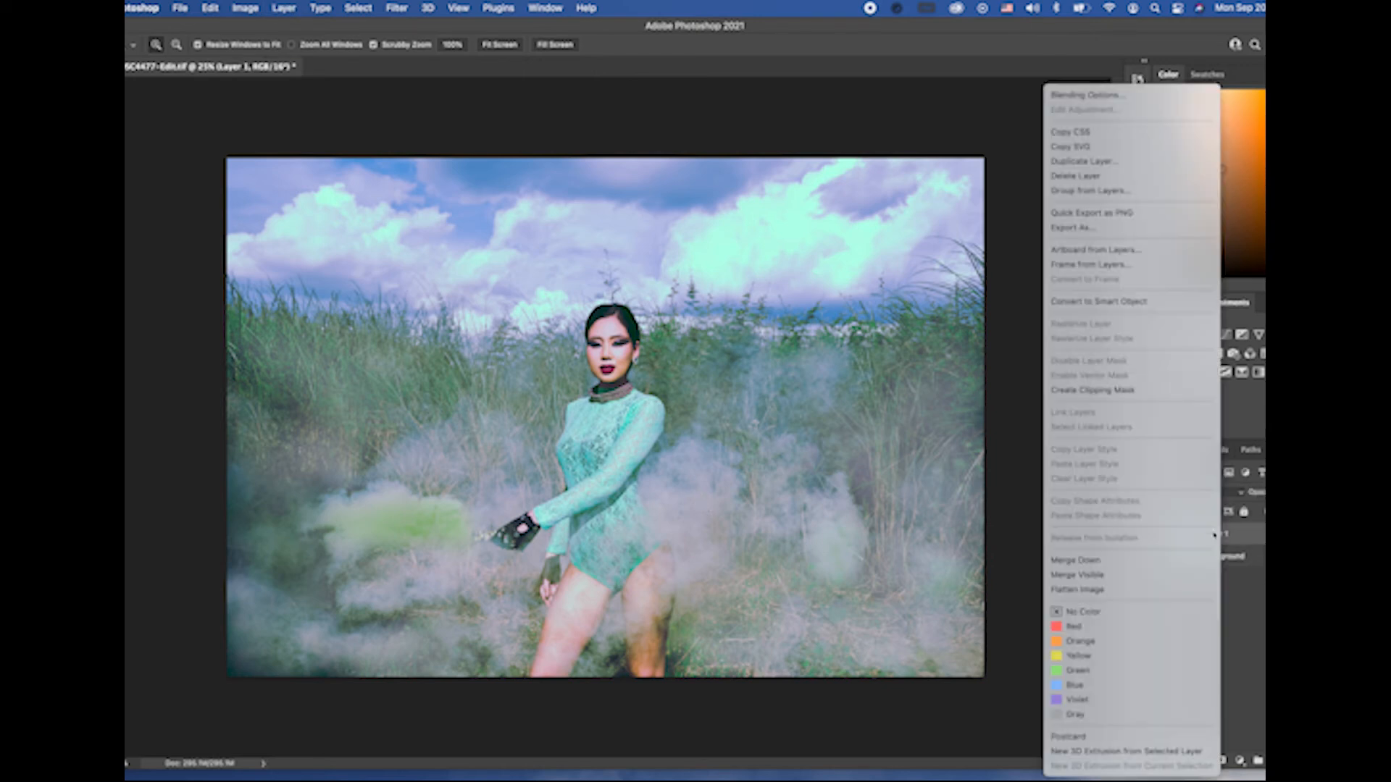
click(1103, 301)
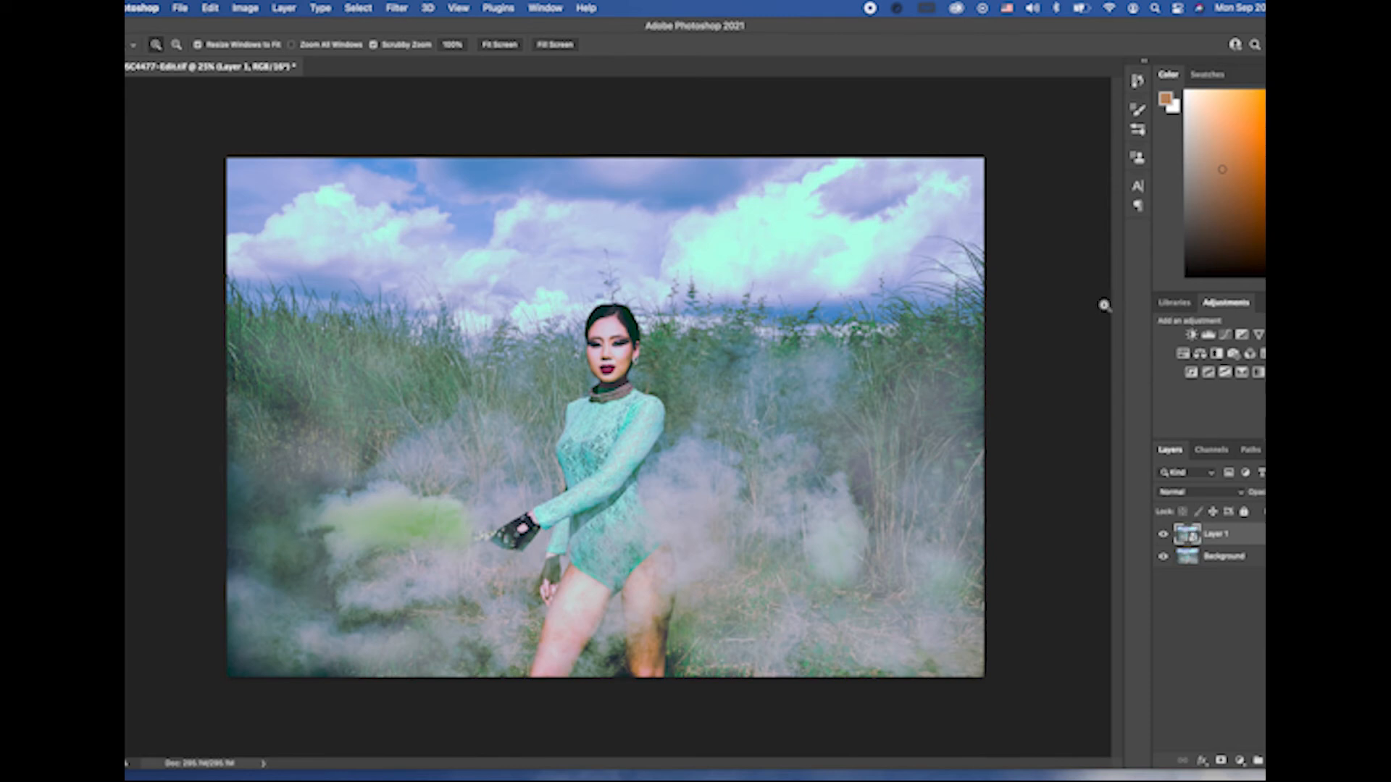
Step: Open the Layer 1 smart object in the Color Efex Pro 4 filter from the Nik Collection
click(396, 9)
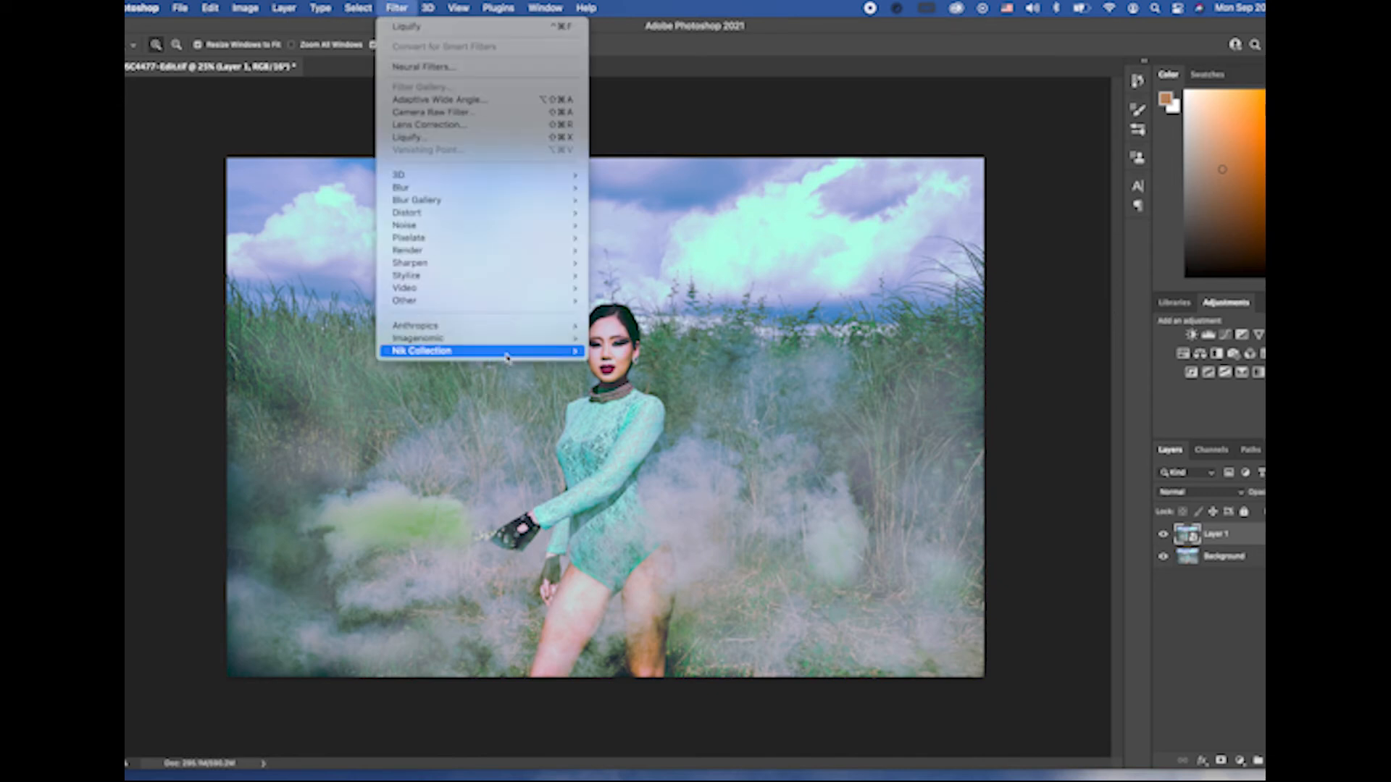
mouse_move(501, 351)
click(656, 364)
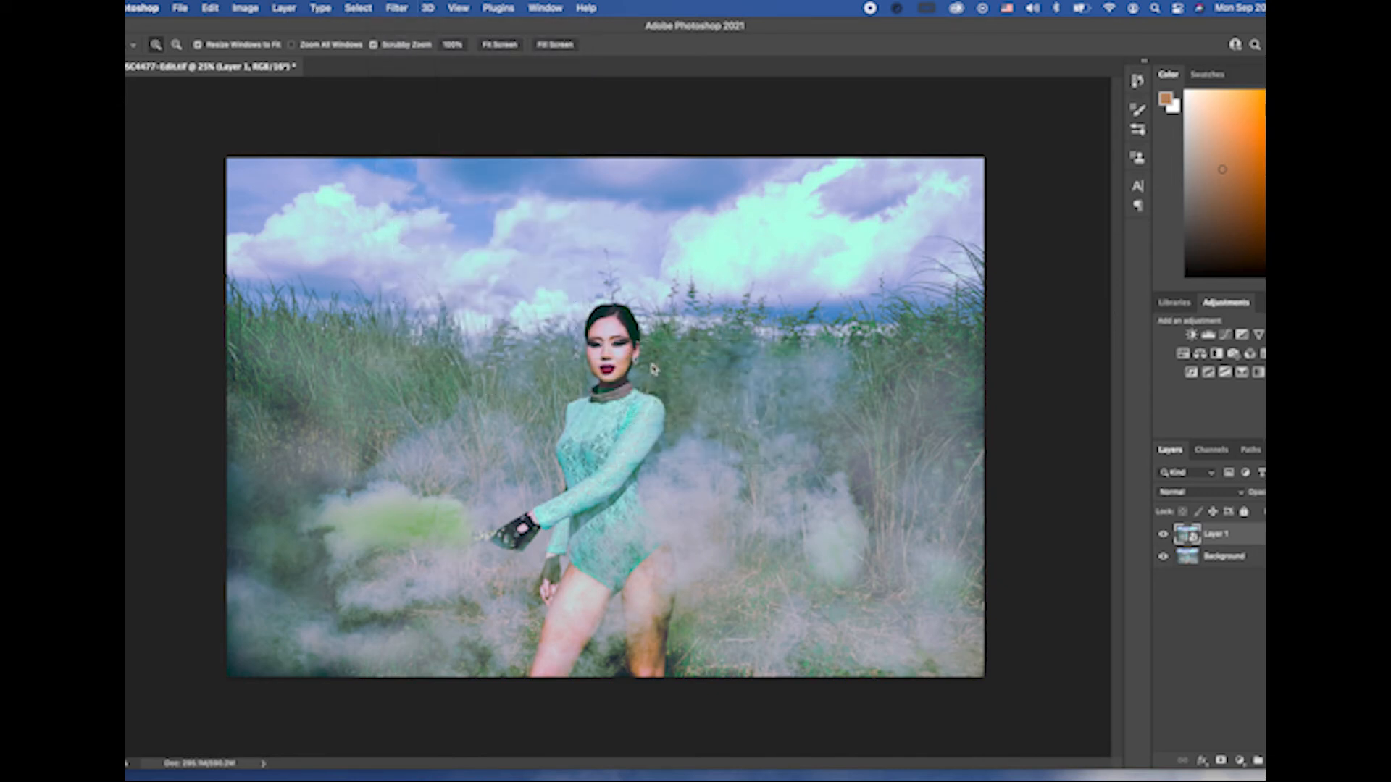
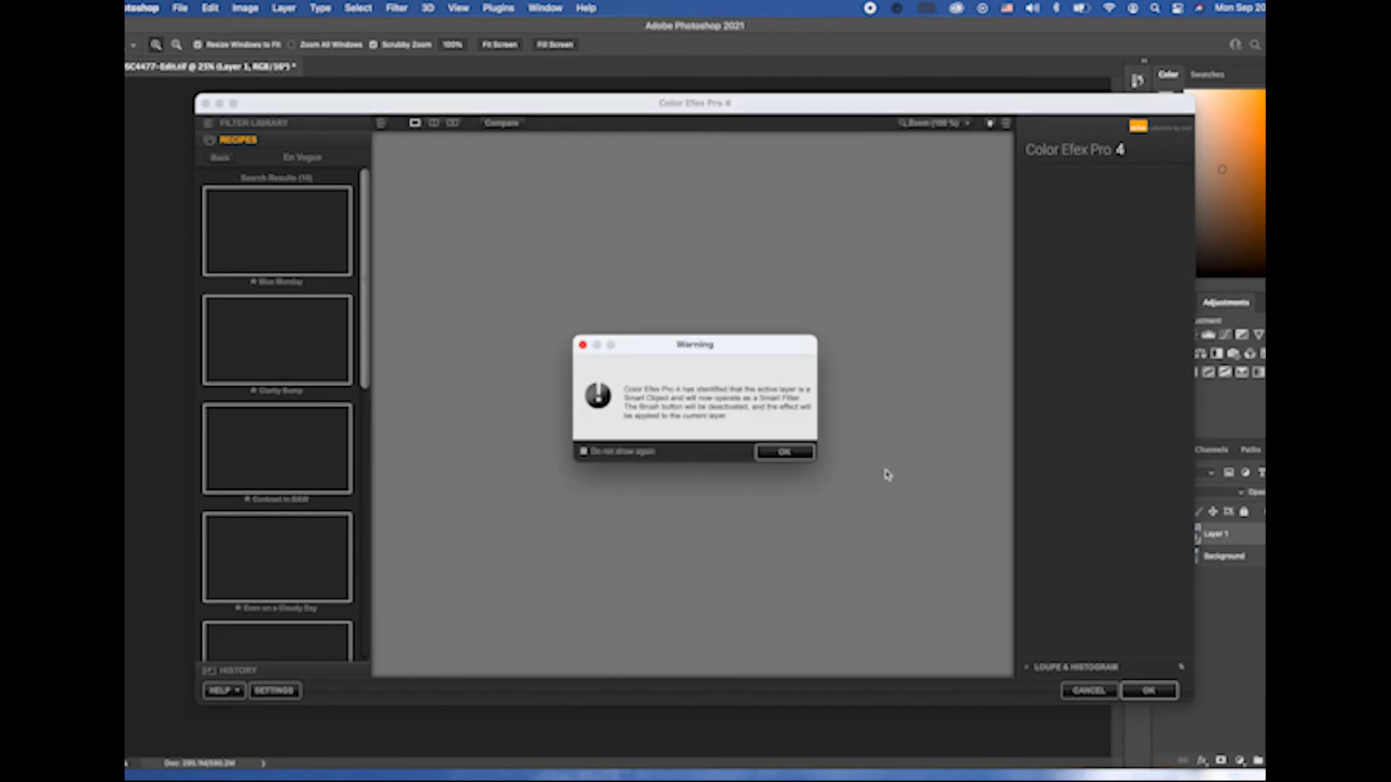
click(803, 454)
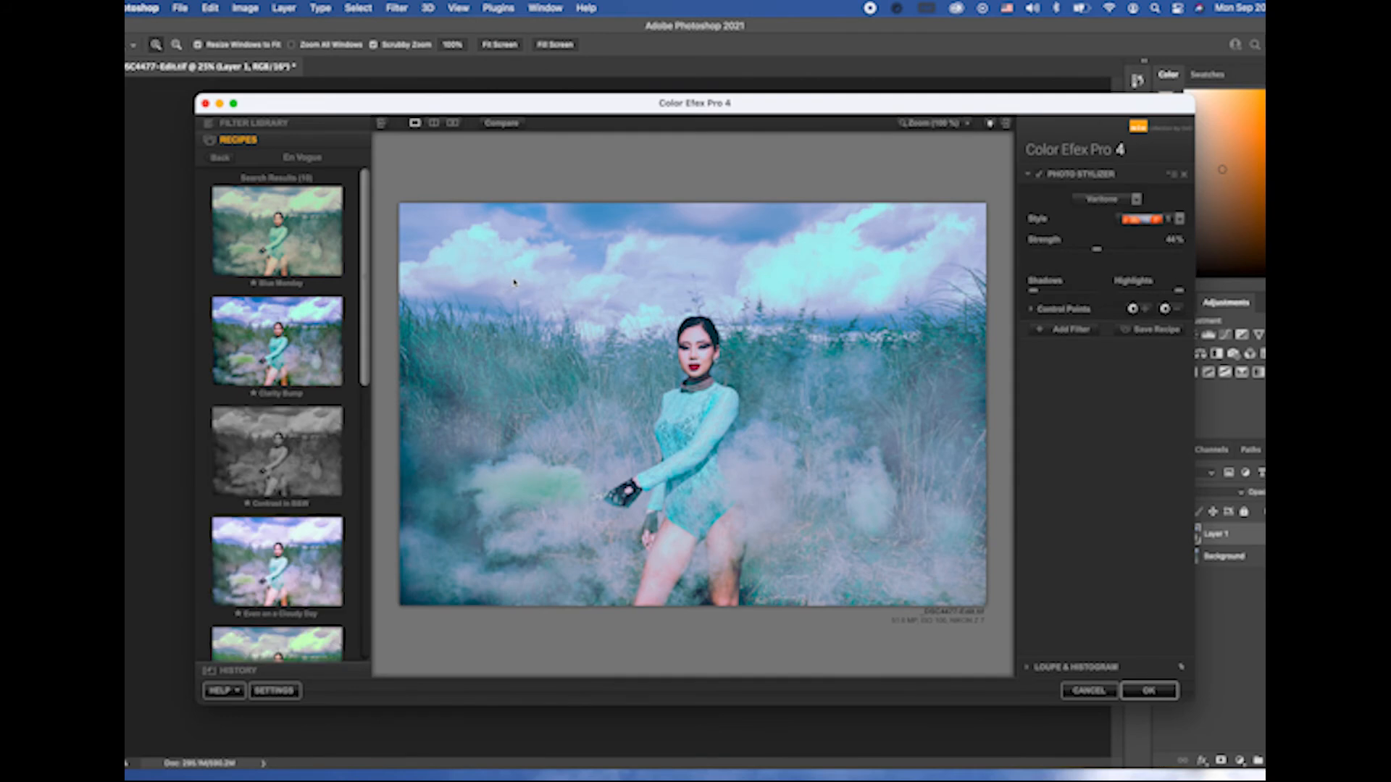
Step: Try the Clarity Bump and HDR Like recipes on the image in Color Efex Pro 4
click(277, 341)
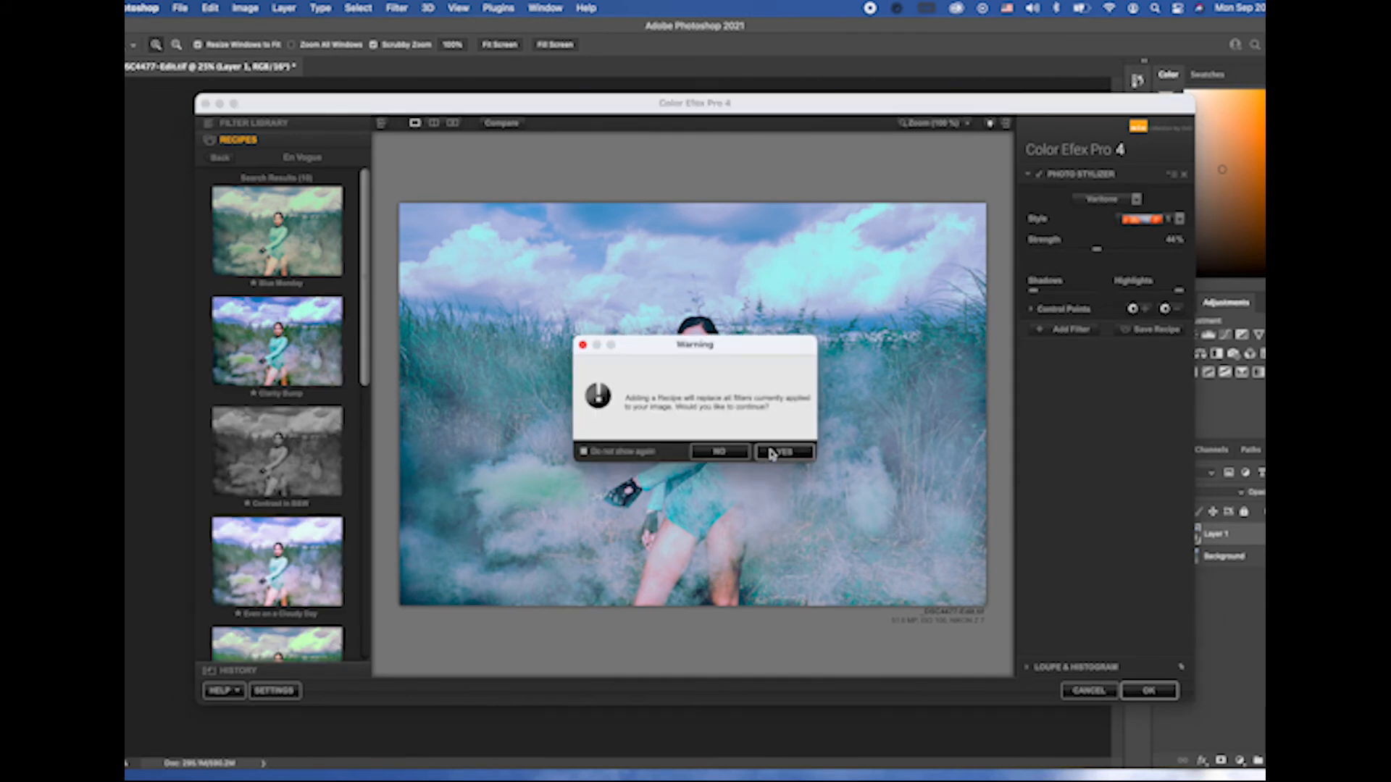
click(770, 452)
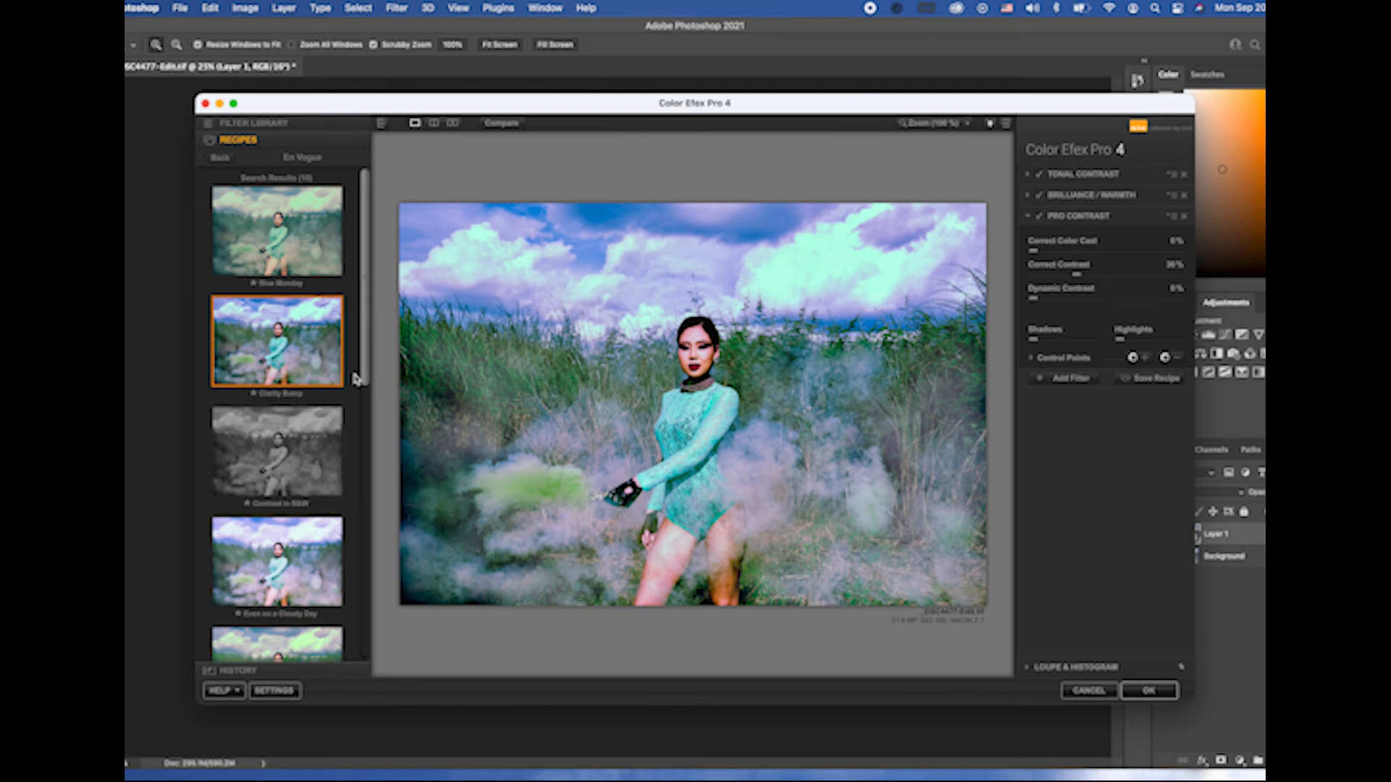
drag(364, 364, 371, 479)
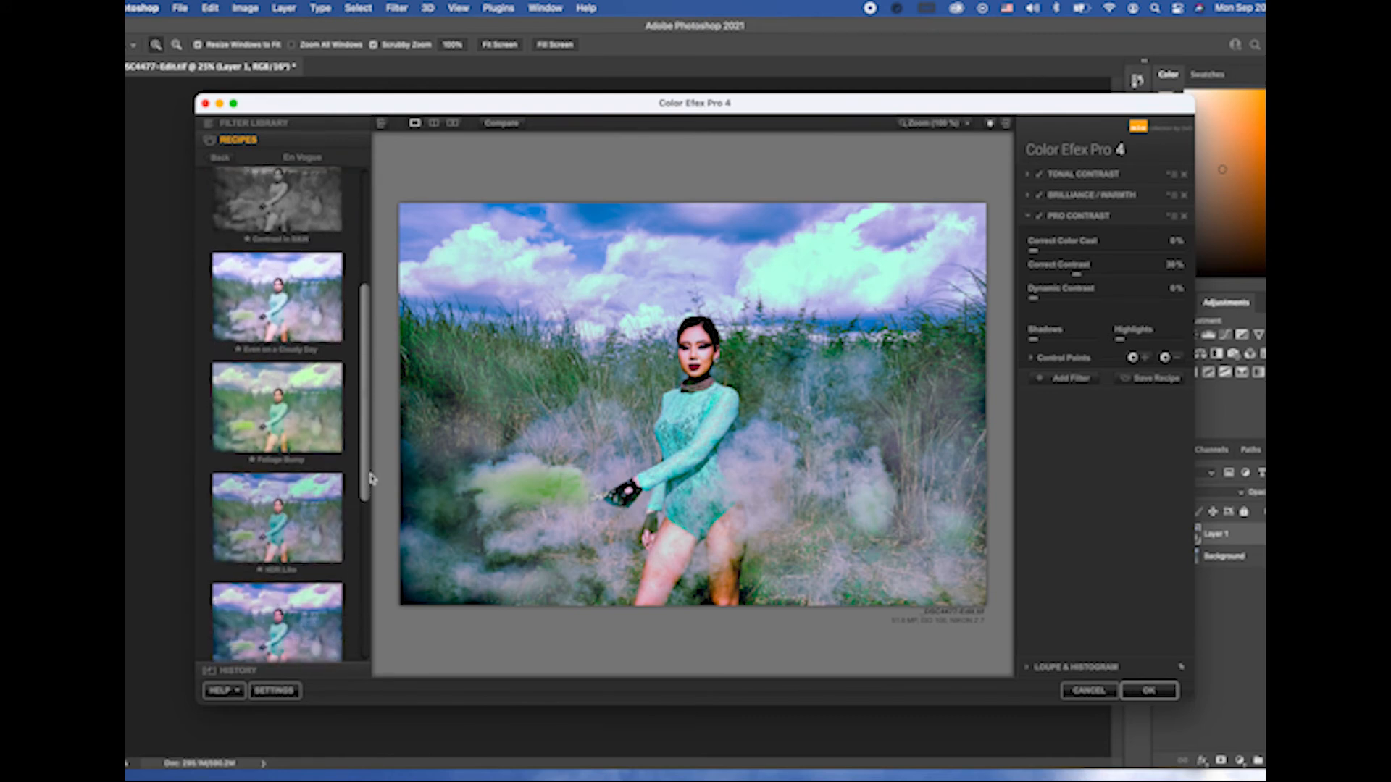
drag(366, 462, 356, 518)
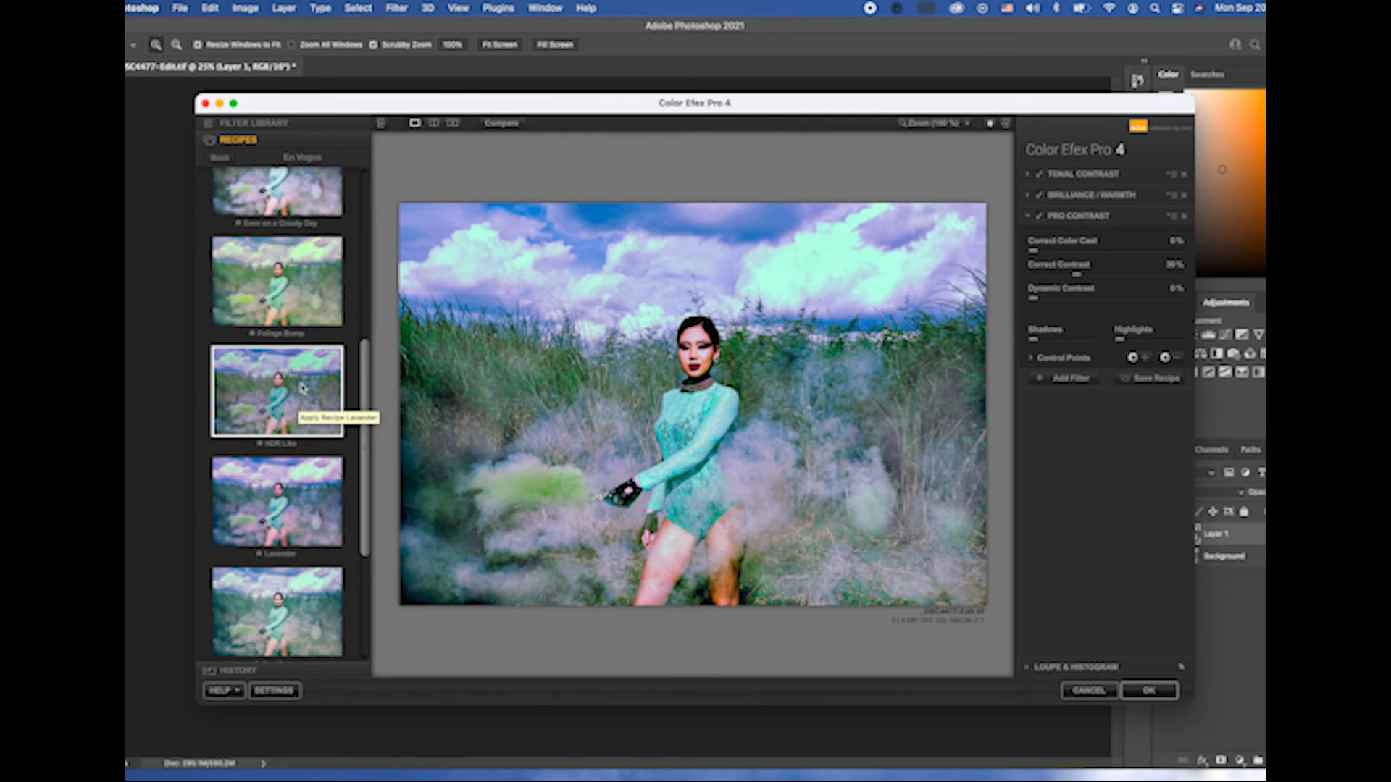
click(302, 388)
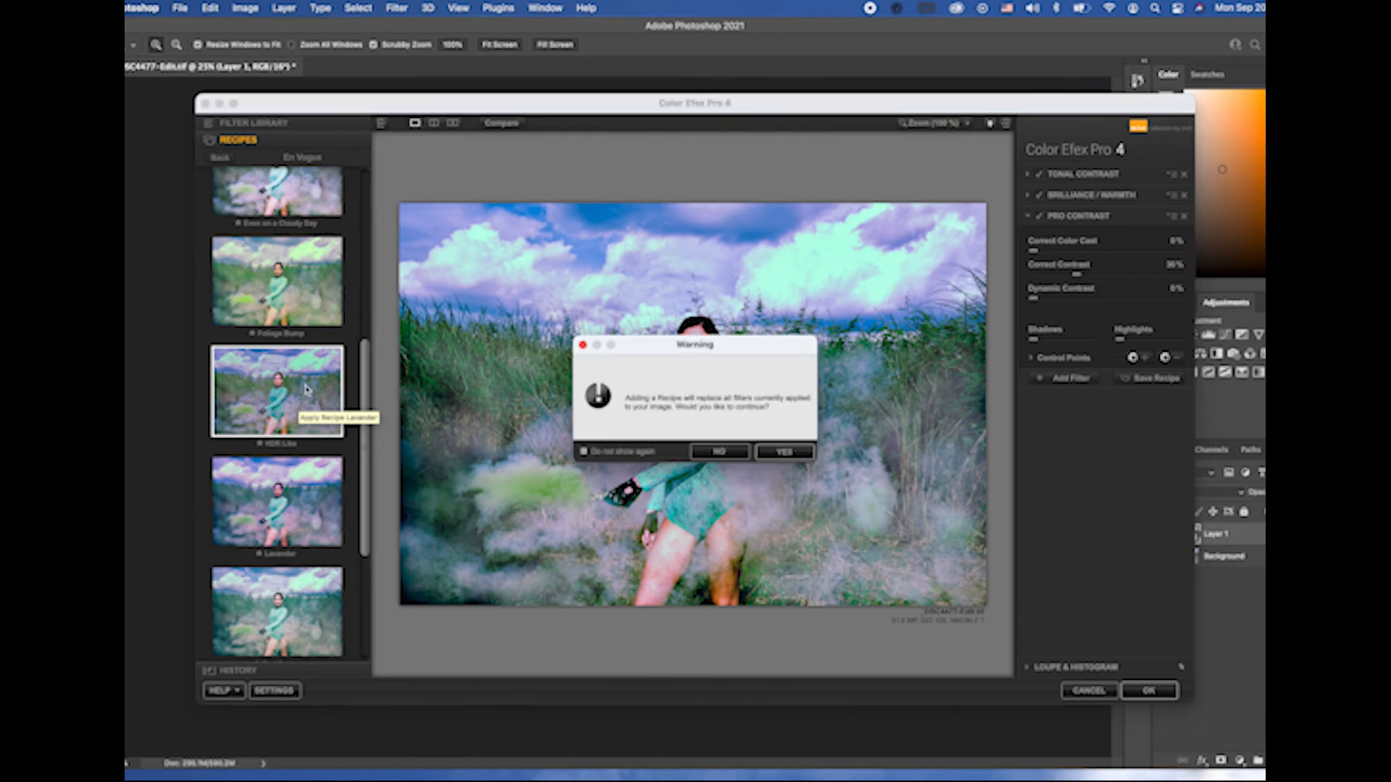
click(758, 449)
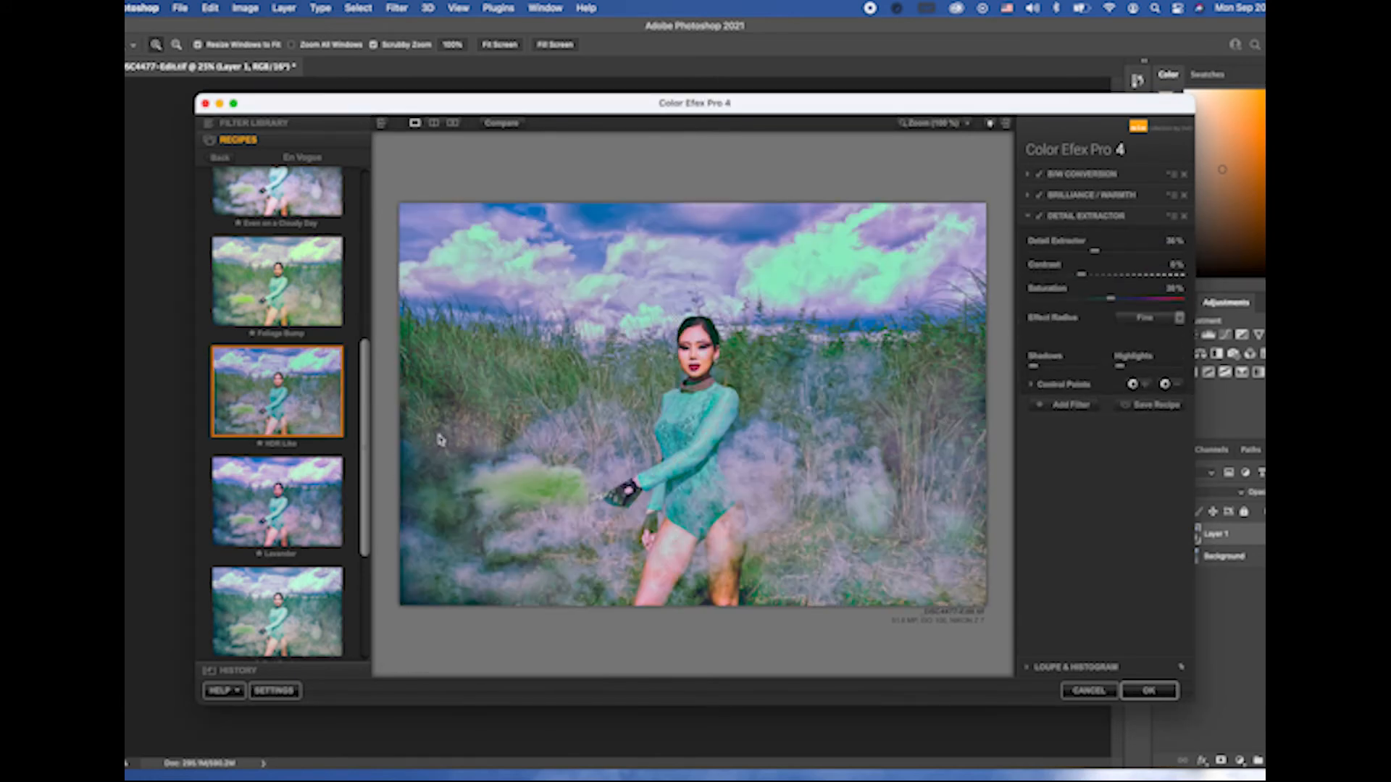
Step: Apply the Red Rocks recipe to the image, replacing the current Color Efex filters
scroll(363, 417, down, 5)
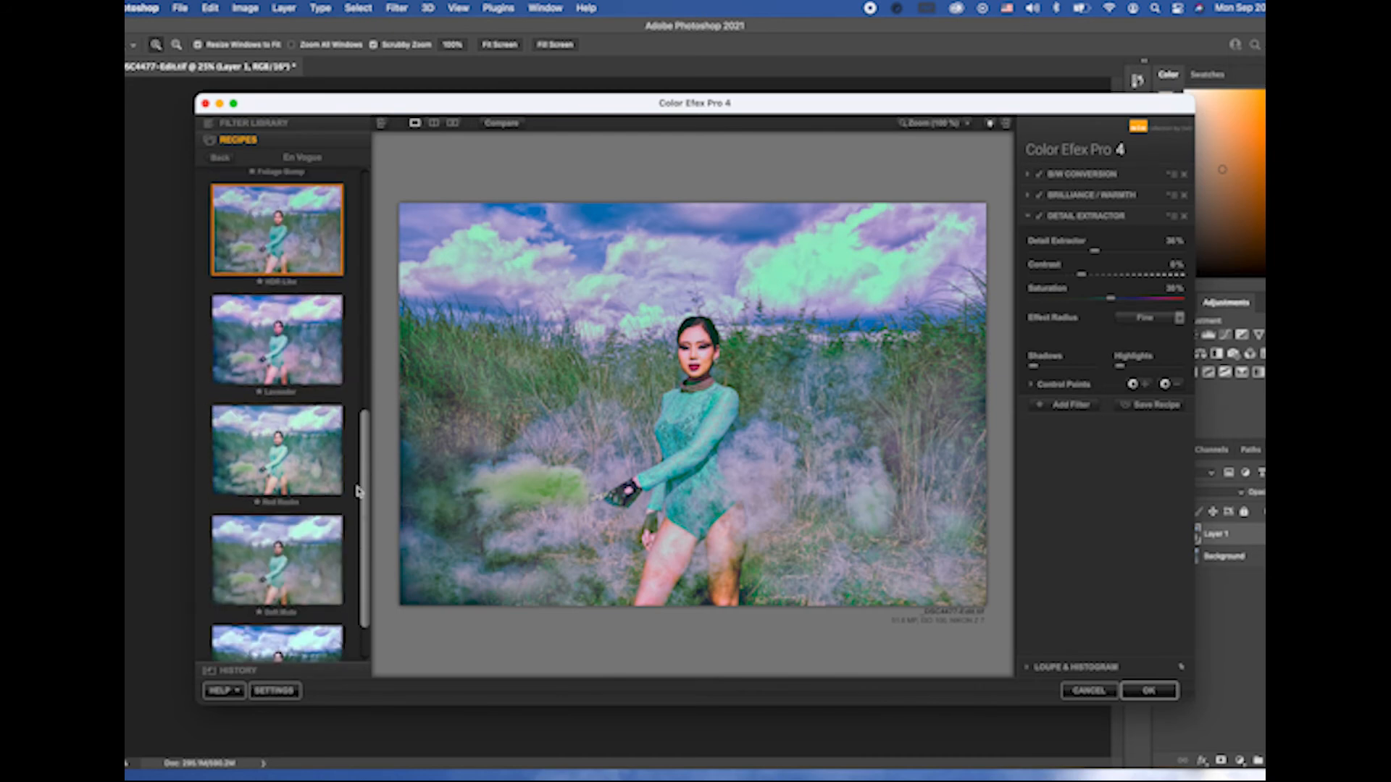
click(264, 493)
click(784, 458)
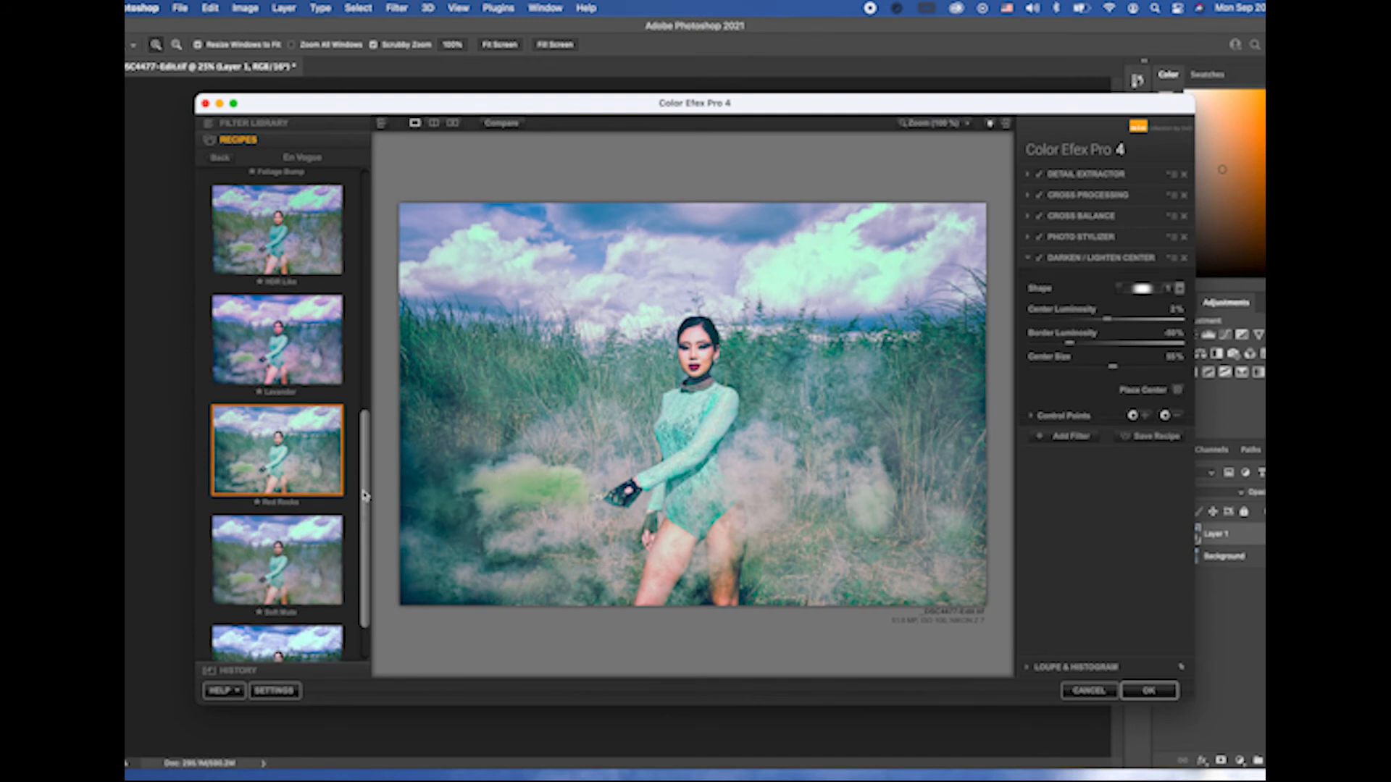
scroll(365, 507, down, 3)
scroll(364, 532, up, 1)
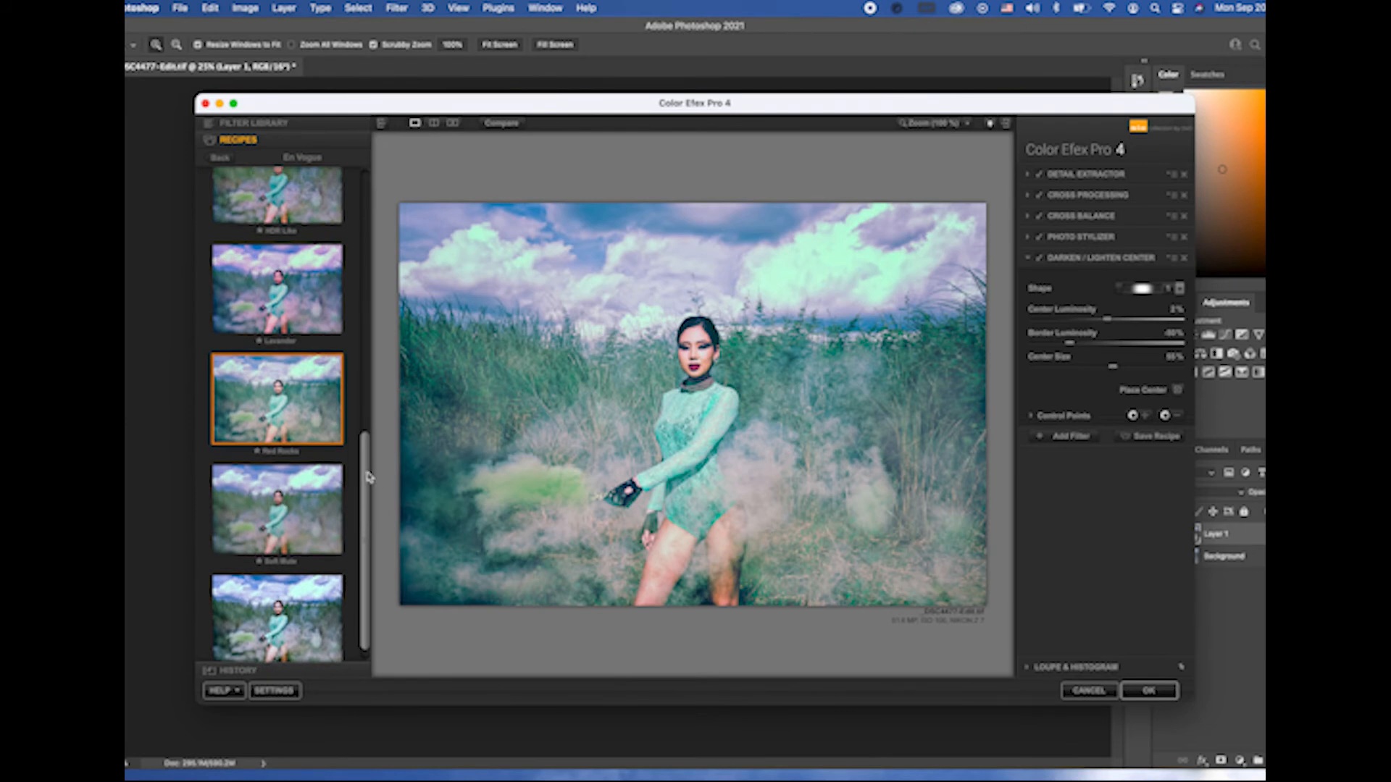
scroll(366, 476, up, 2)
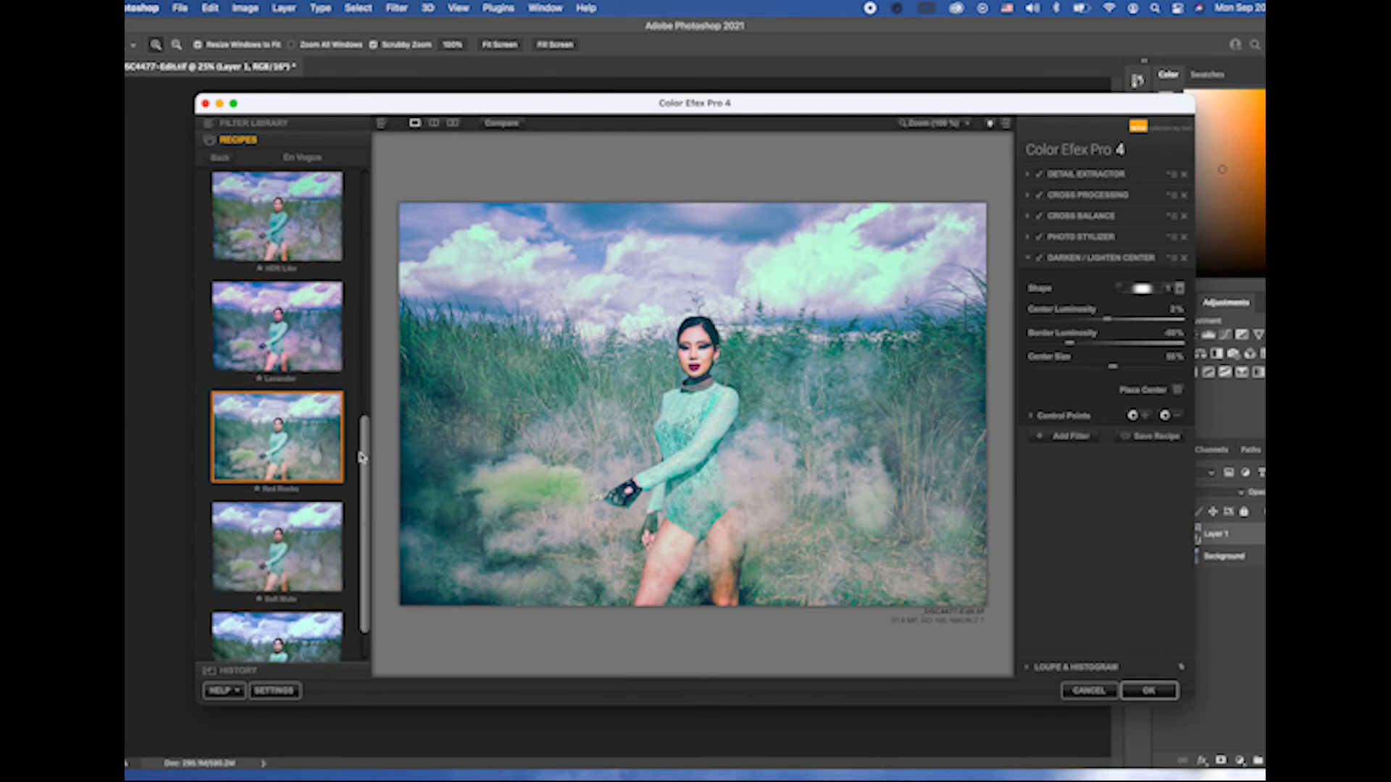
click(297, 444)
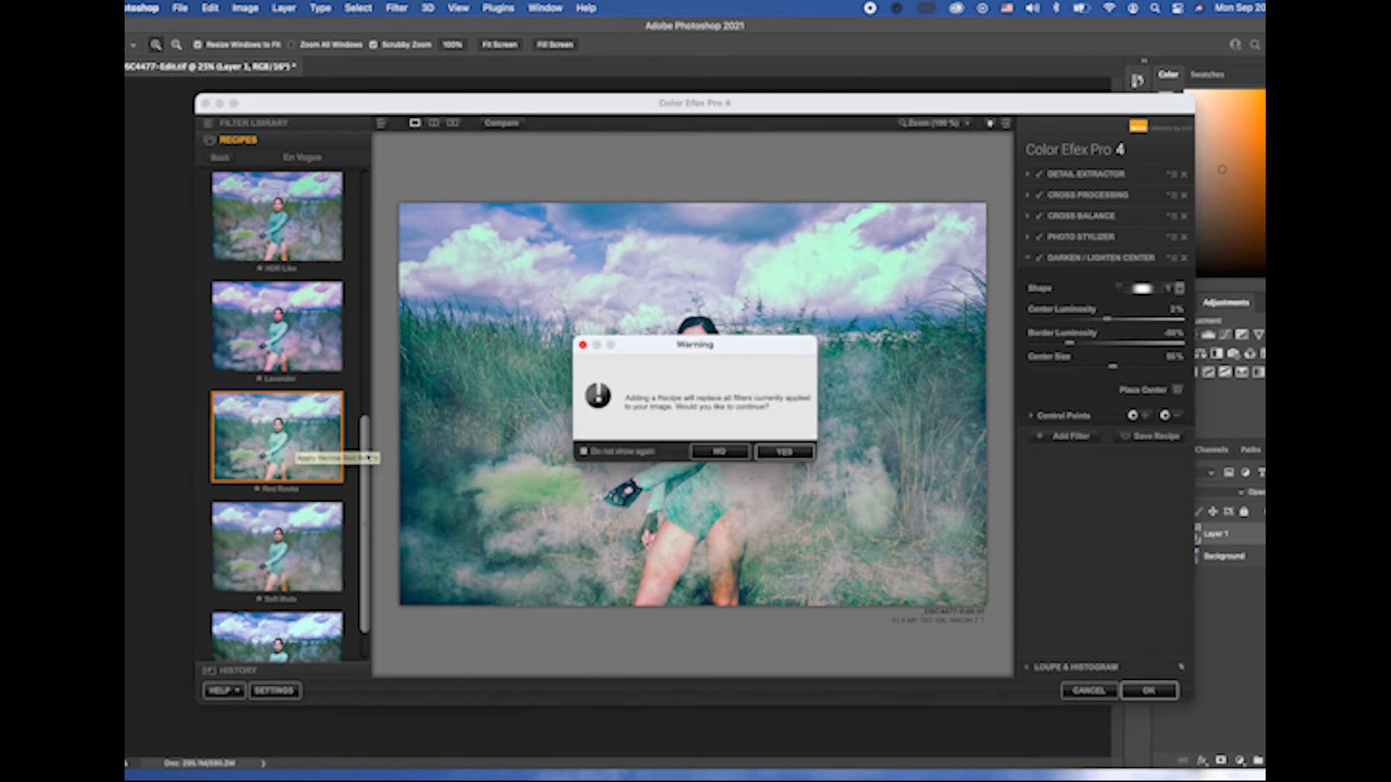
click(797, 452)
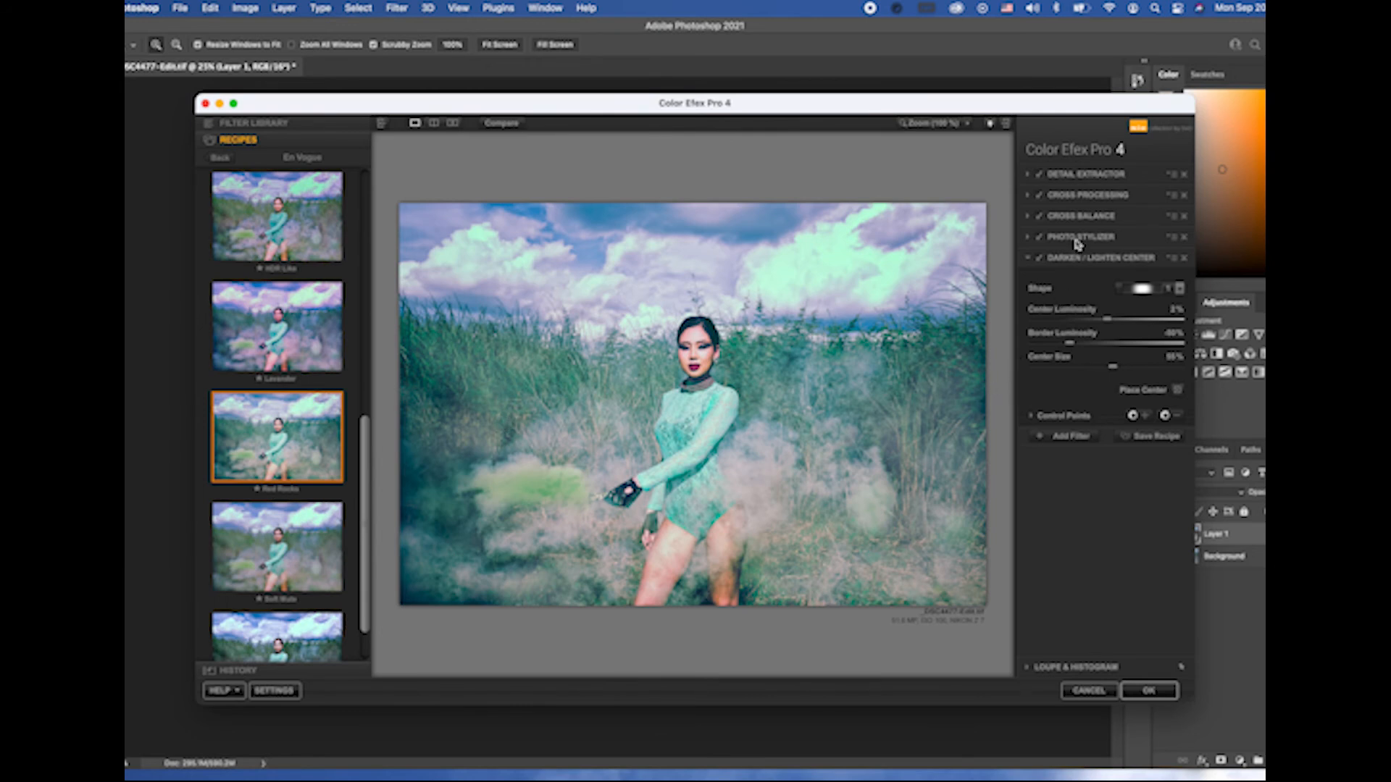
Step: Set the Cross Processing method to Y02, apply the Color Efex Pro 4 effect, and undo the duplicate smart filter
click(1095, 197)
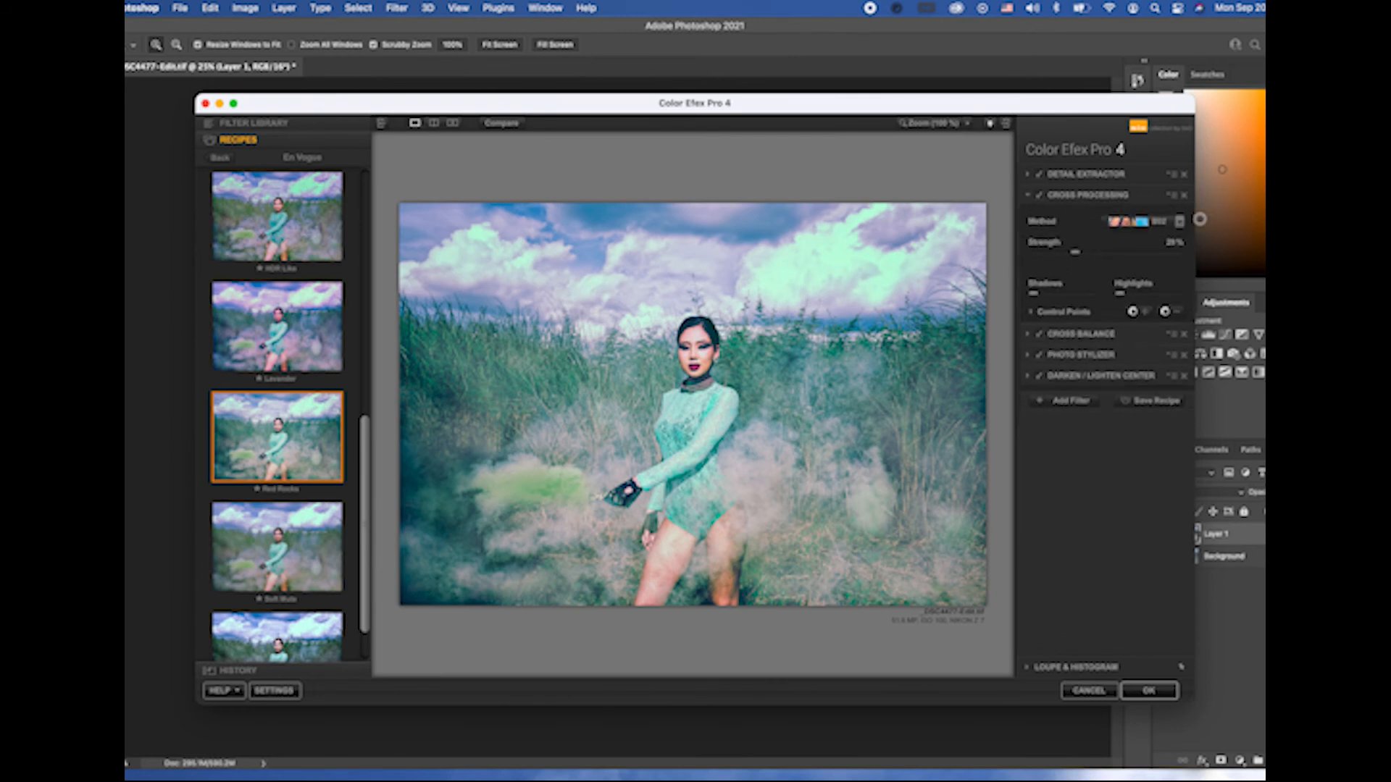
click(1178, 228)
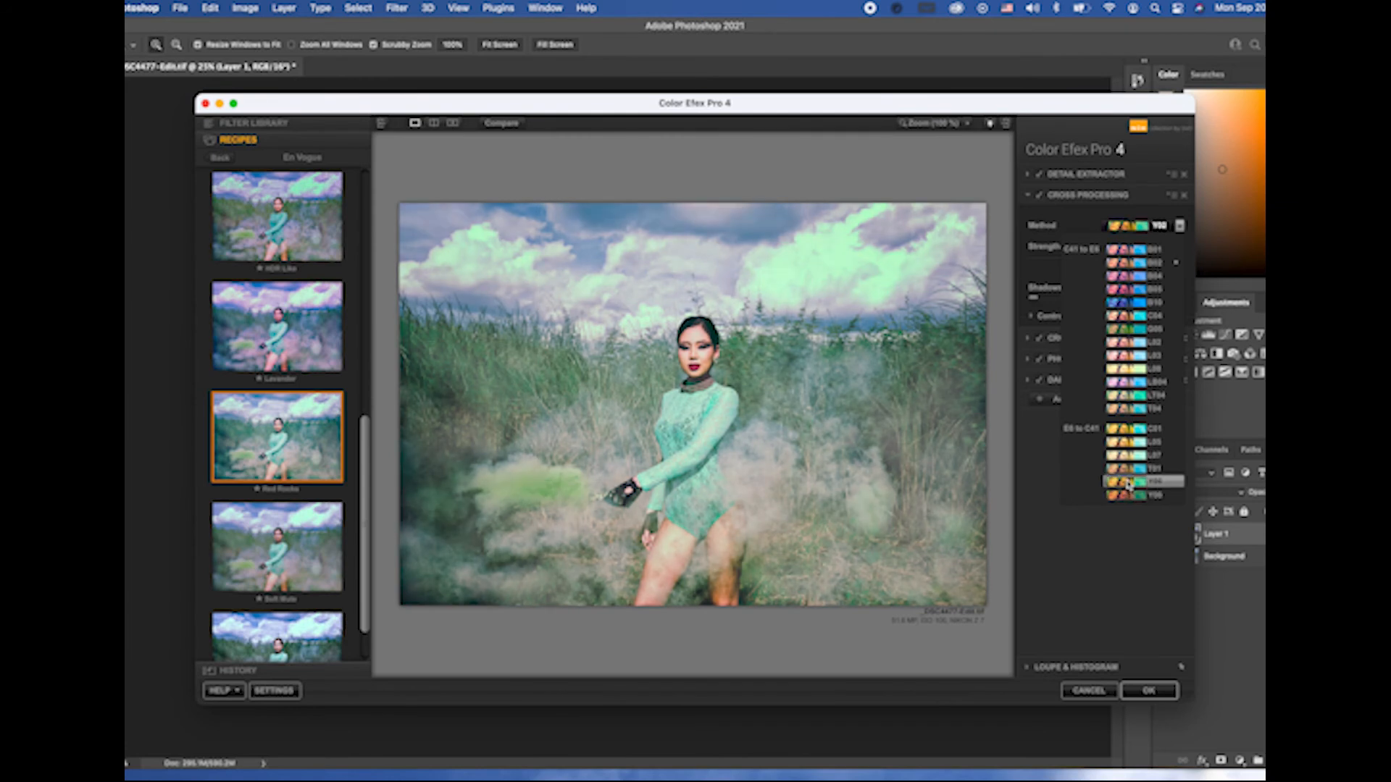
click(1128, 484)
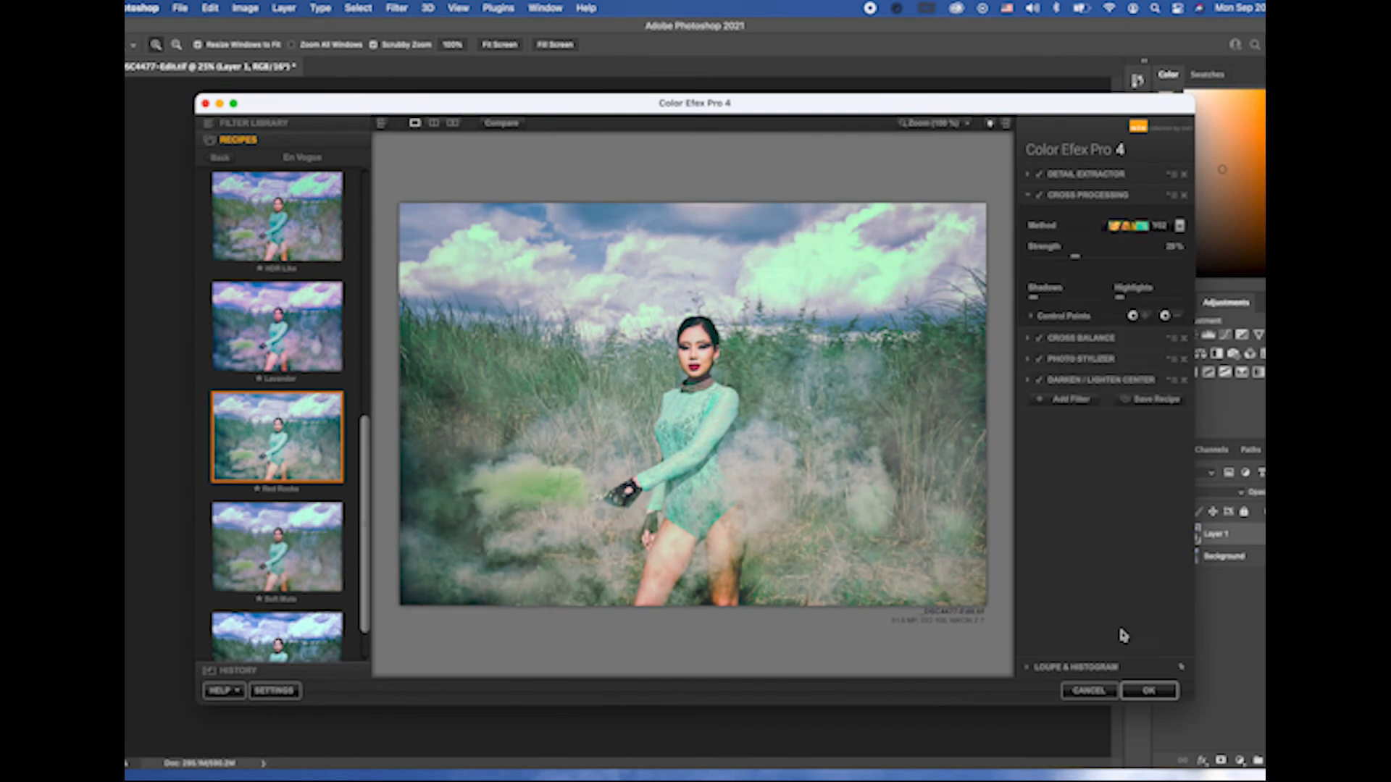
click(1148, 694)
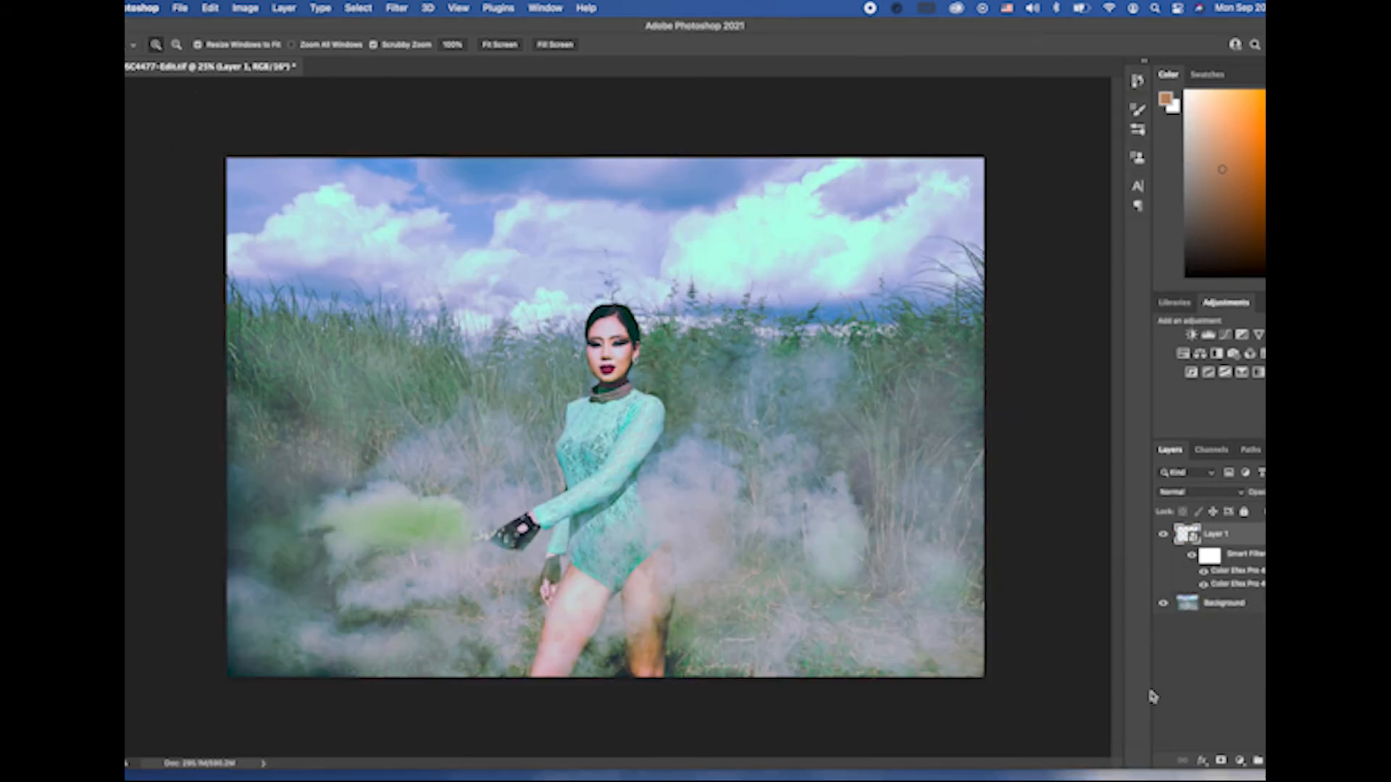
key(super+z)
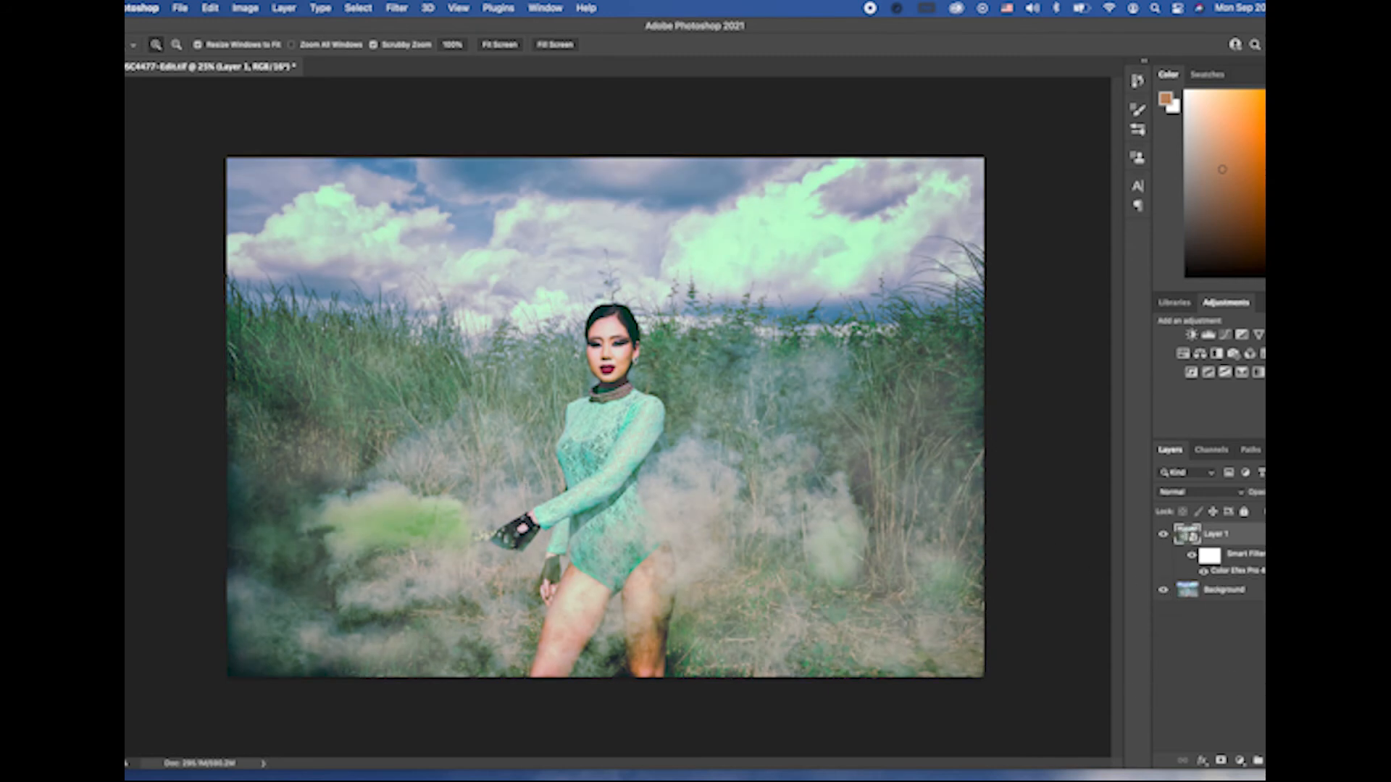
Step: Add a Selective Color adjustment layer with Greens set to cyan +100, magenta -38, yellow -49 and black +89
click(1239, 761)
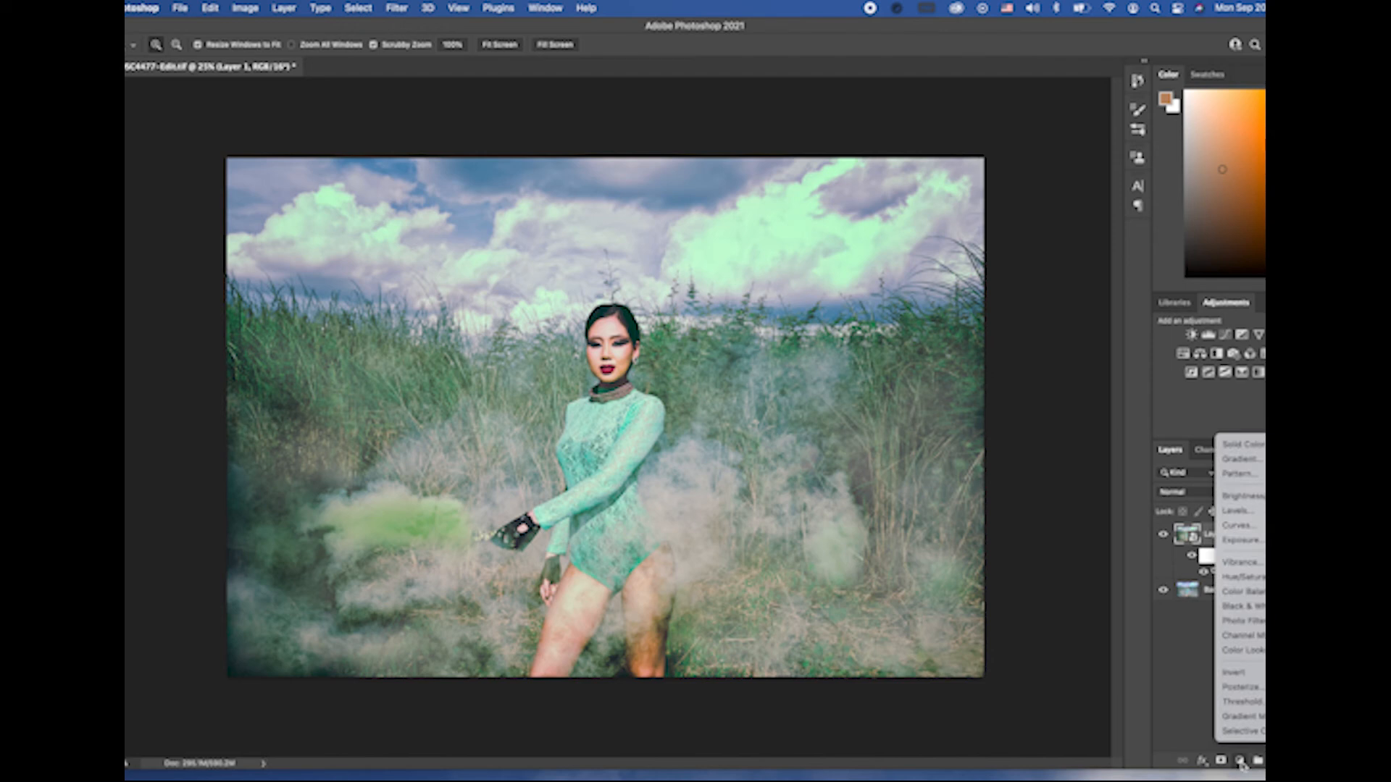
click(1242, 731)
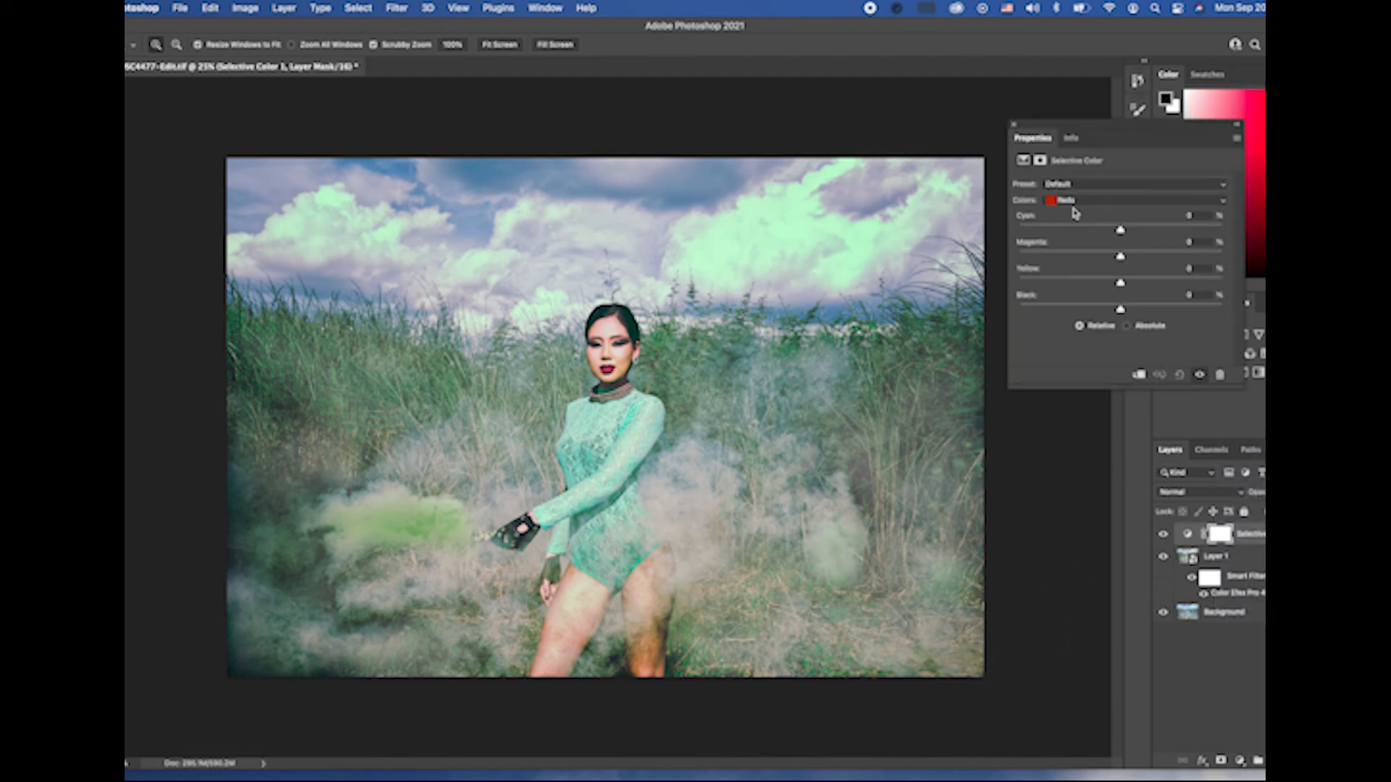
click(1070, 200)
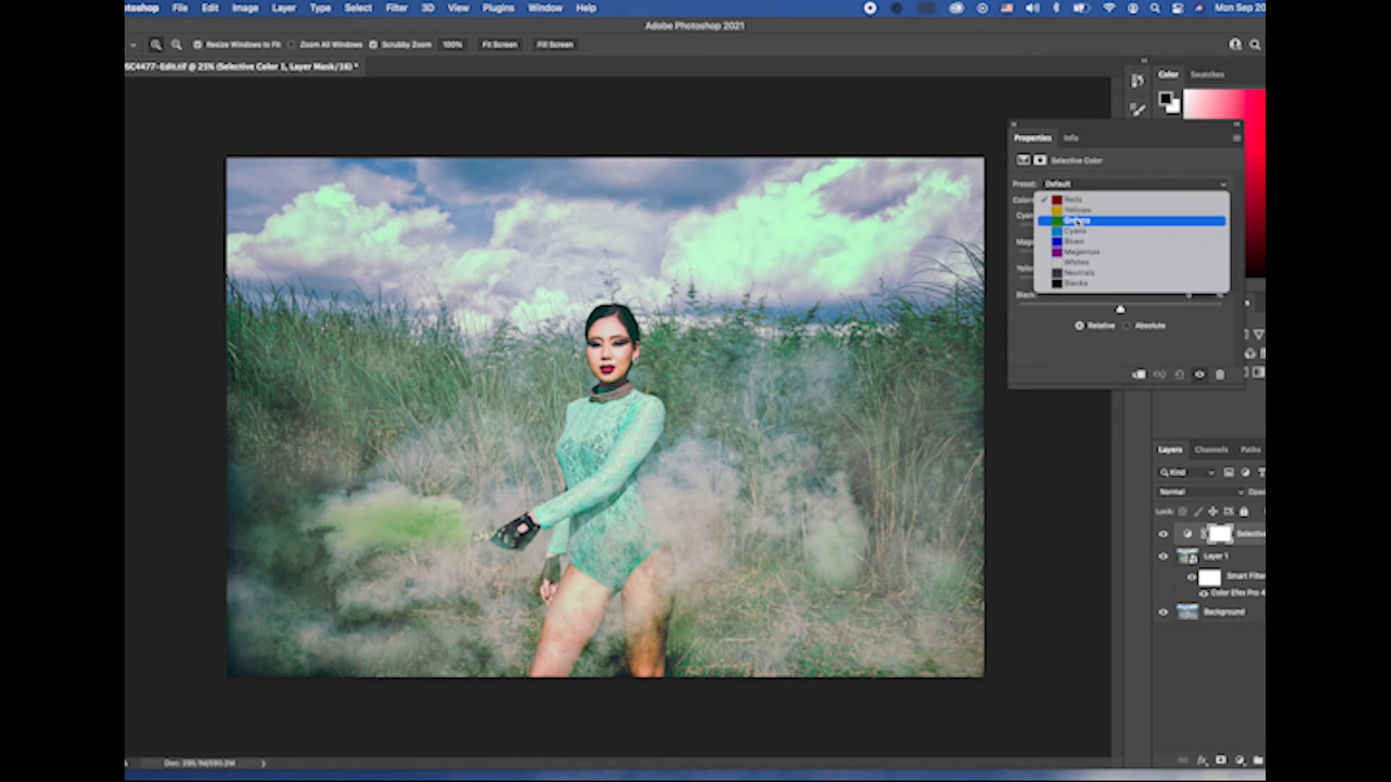
click(1077, 221)
drag(1121, 232, 1237, 247)
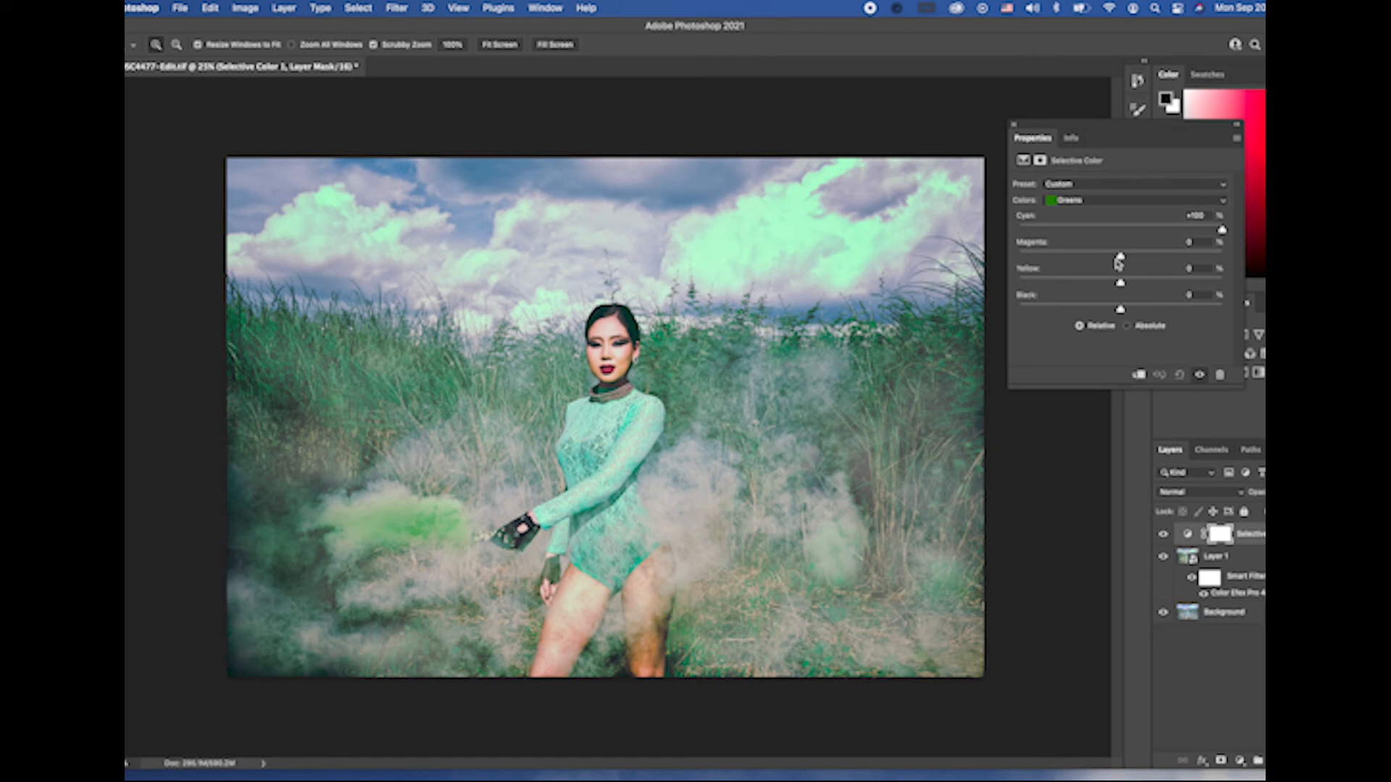
drag(1121, 257, 1071, 289)
drag(1122, 311, 1213, 313)
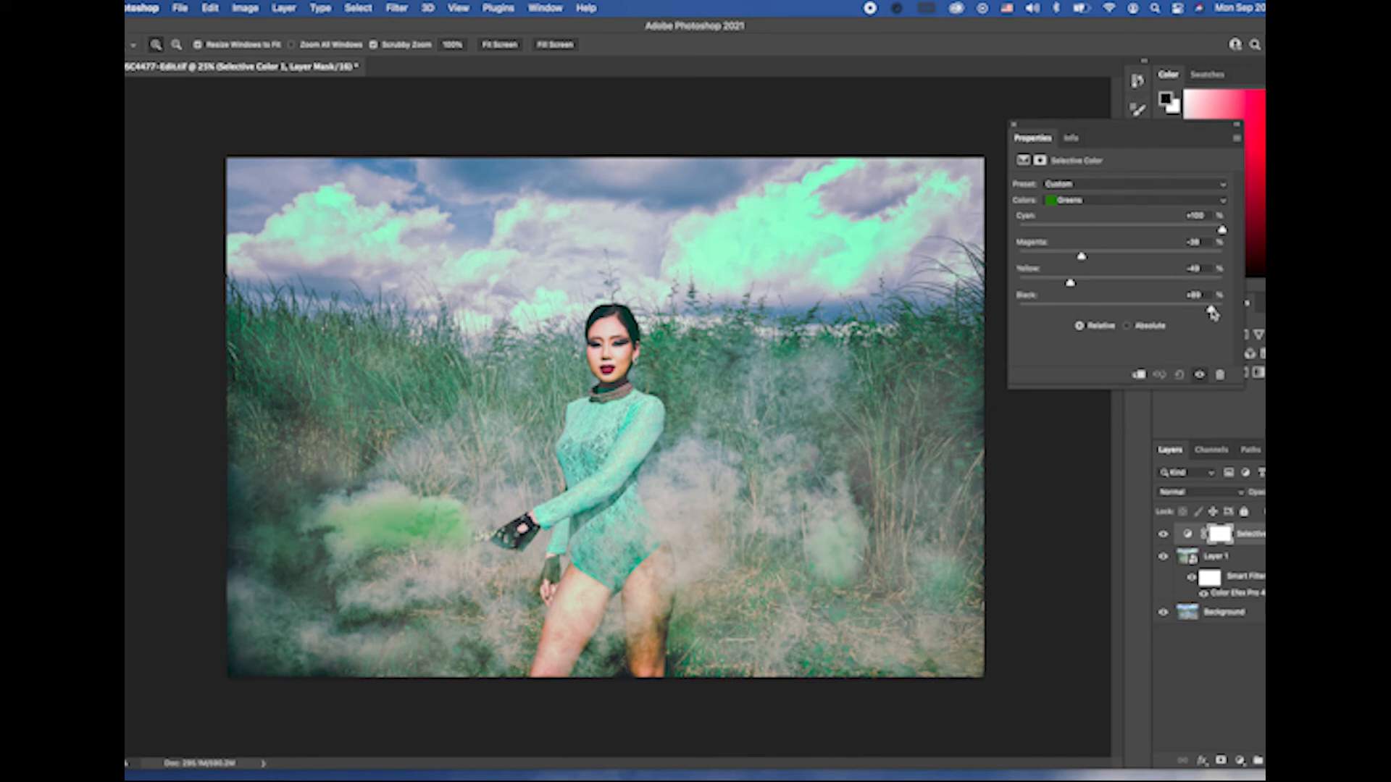
click(1013, 124)
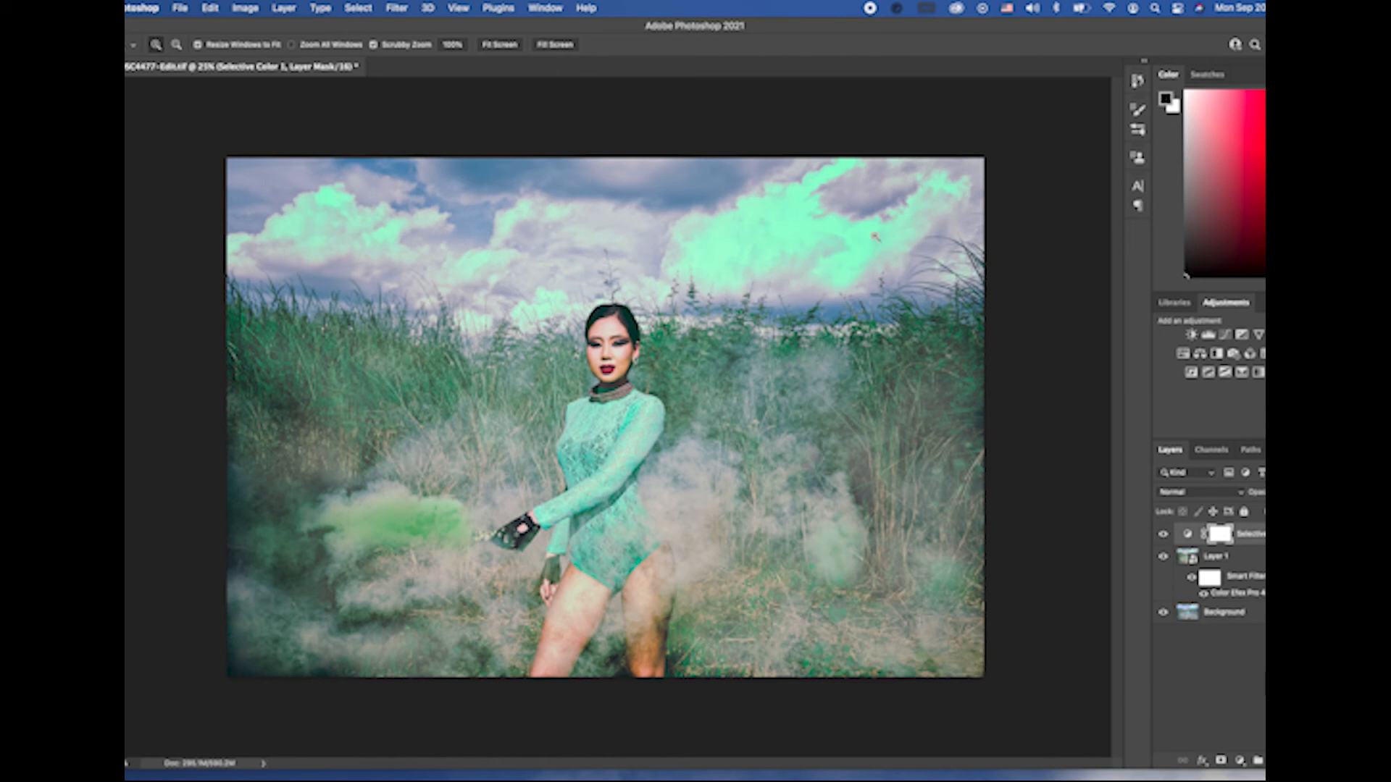
Step: Flatten all layers into the background and save the document
click(1240, 762)
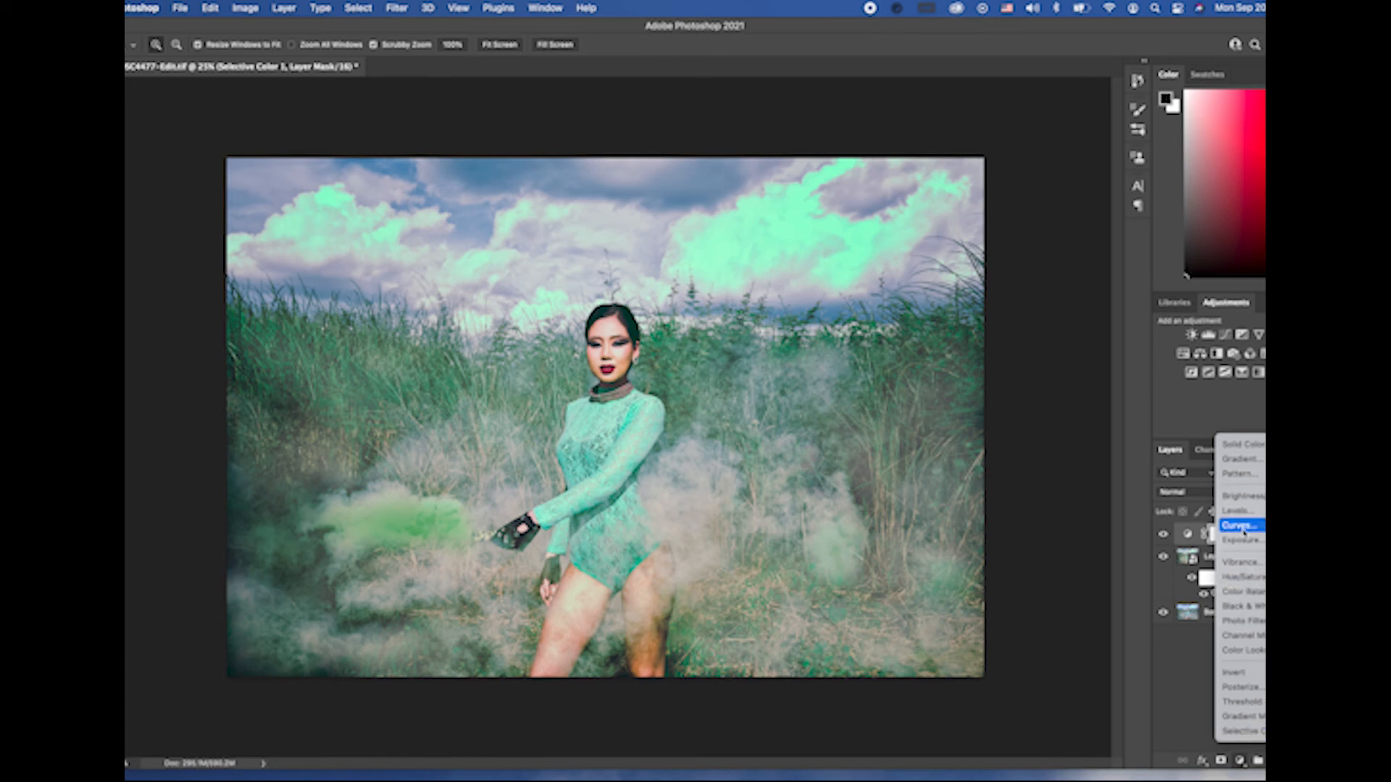
click(1184, 695)
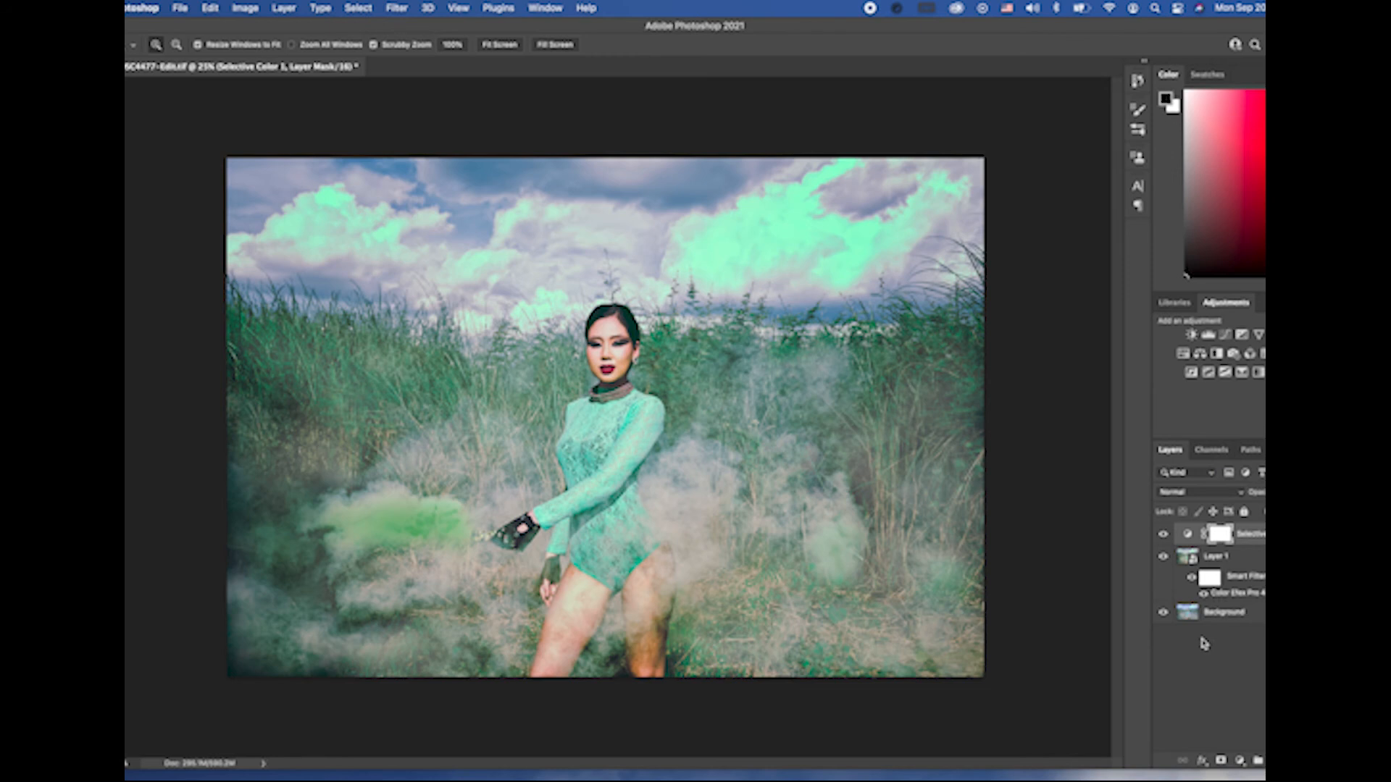
click(1225, 626)
right_click(1226, 622)
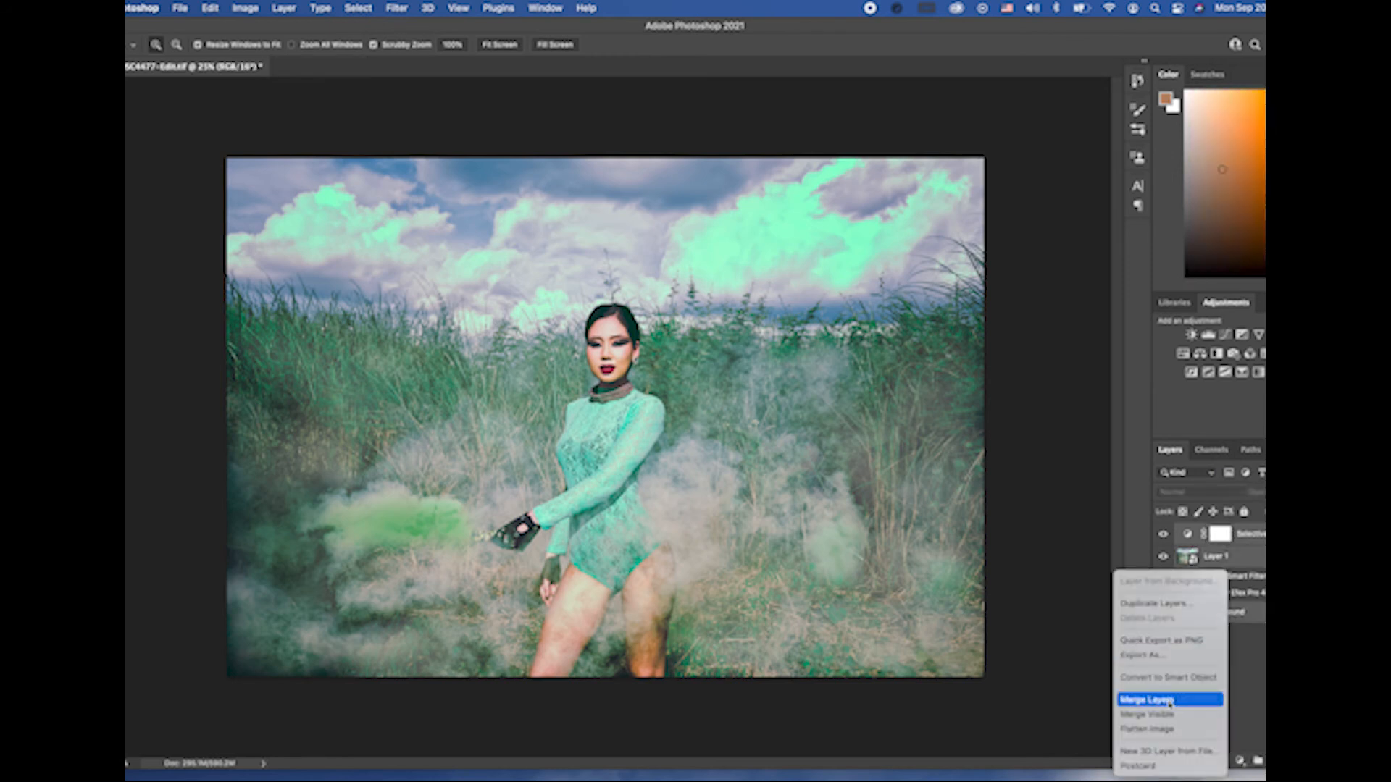
click(1161, 728)
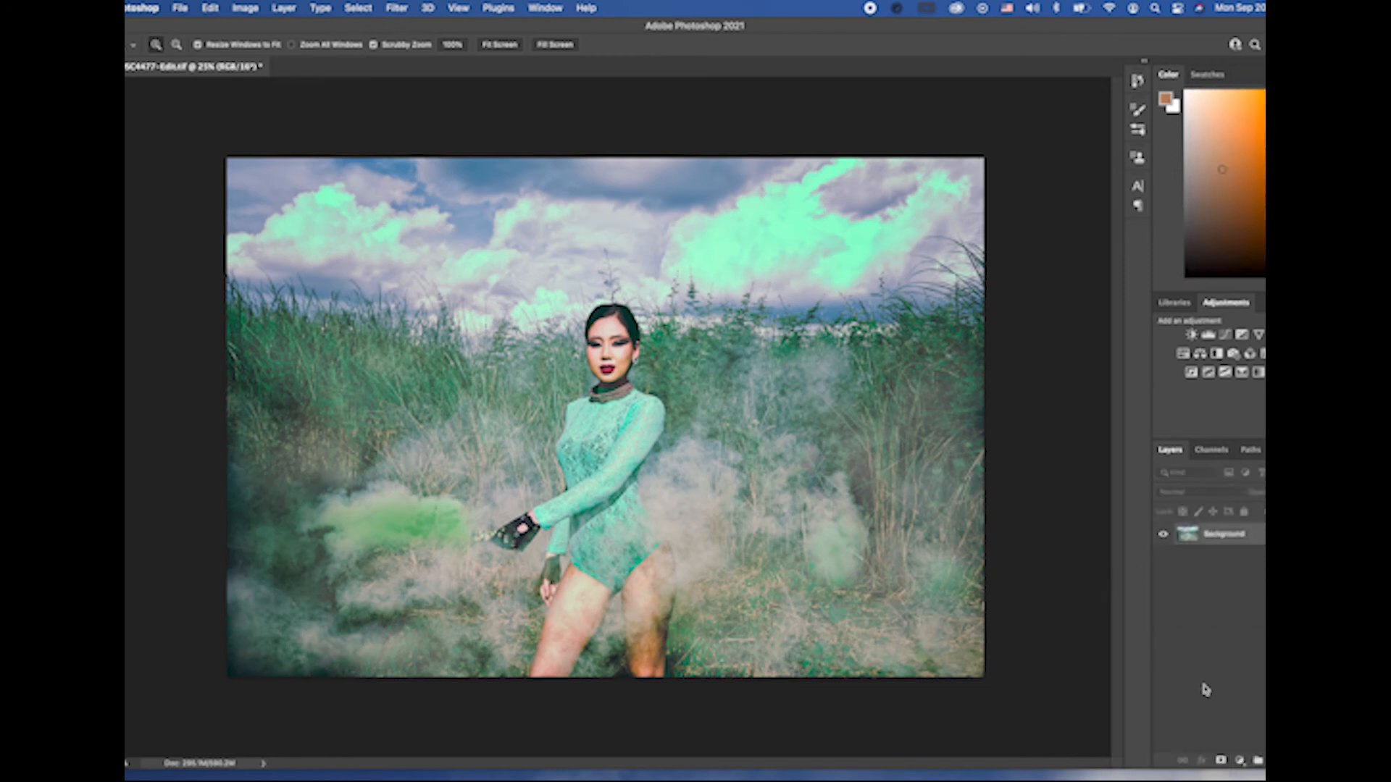
click(181, 8)
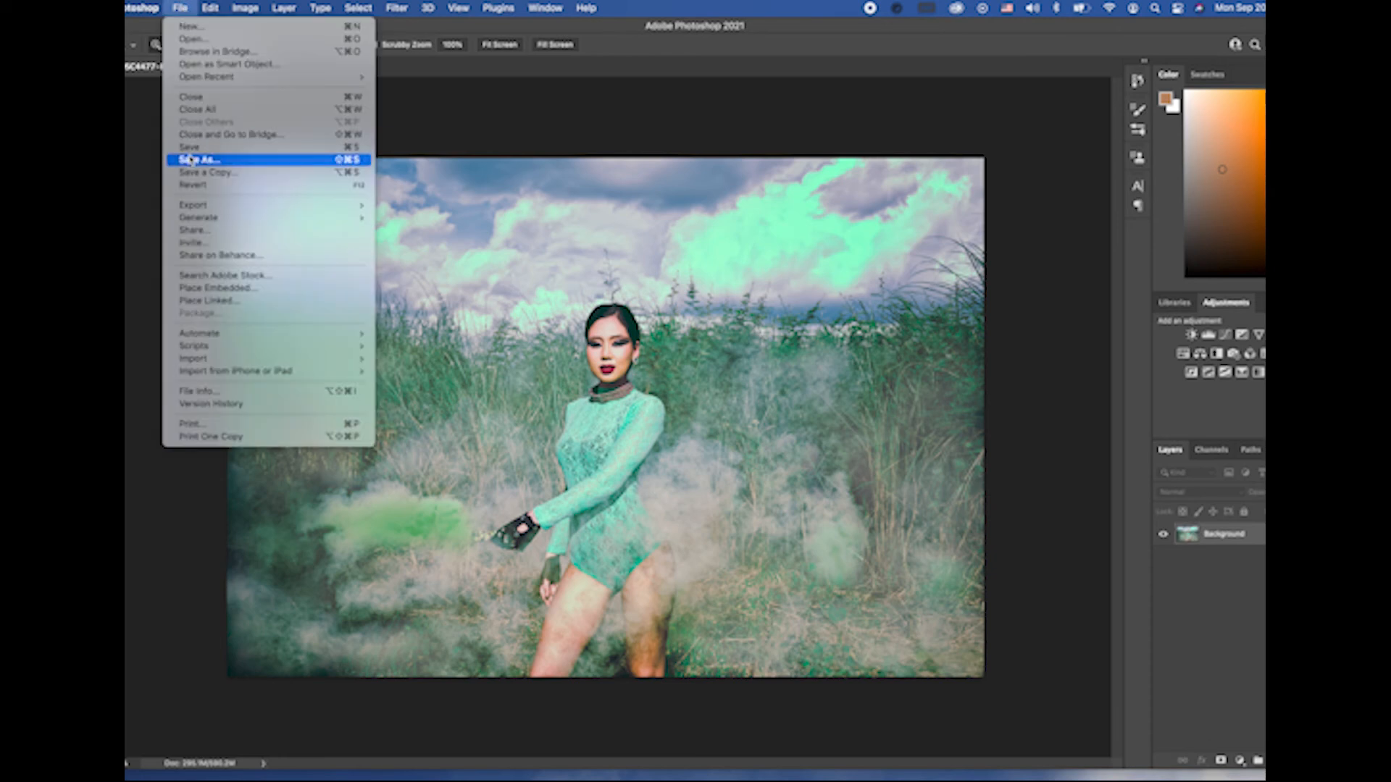
key(super+s)
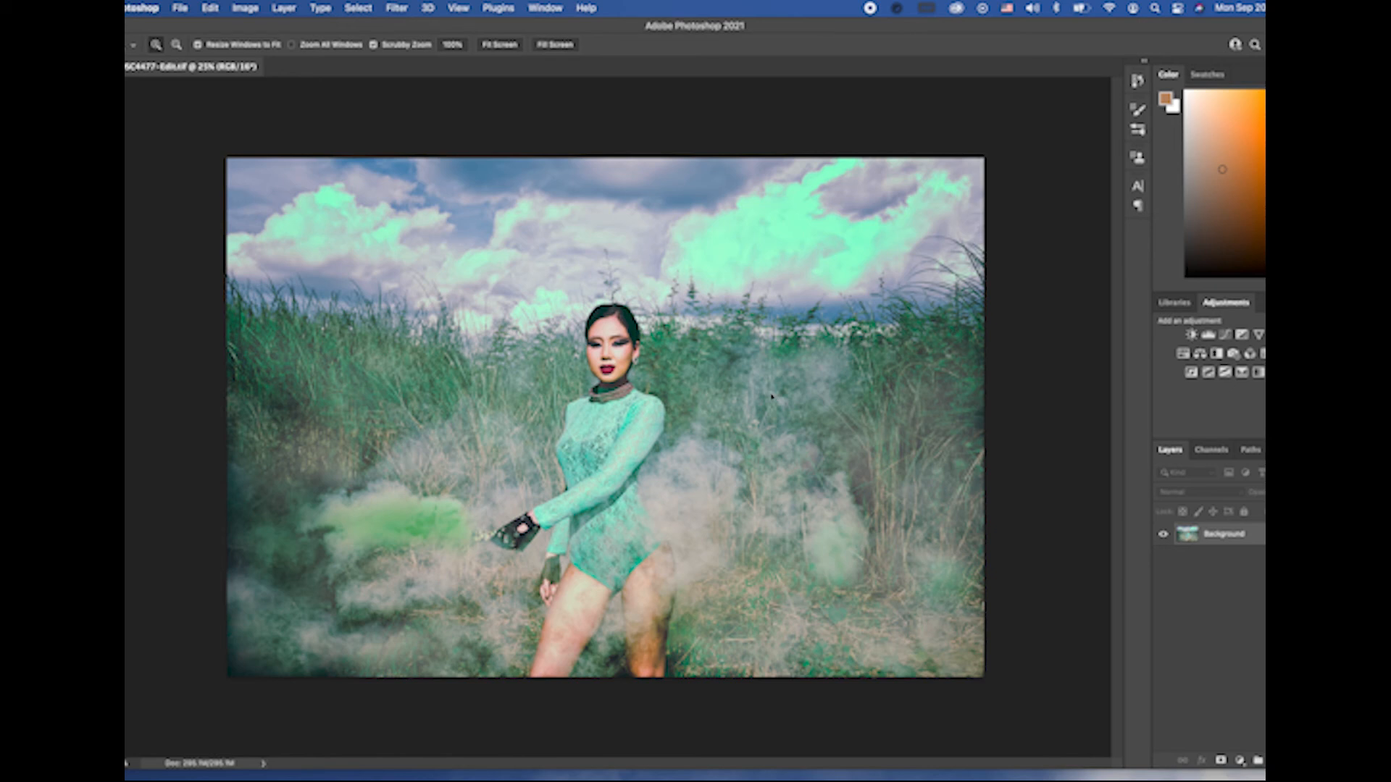
Step: Duplicate the background layer as a smart object and open it in Color Efex Pro 4
key(super+j)
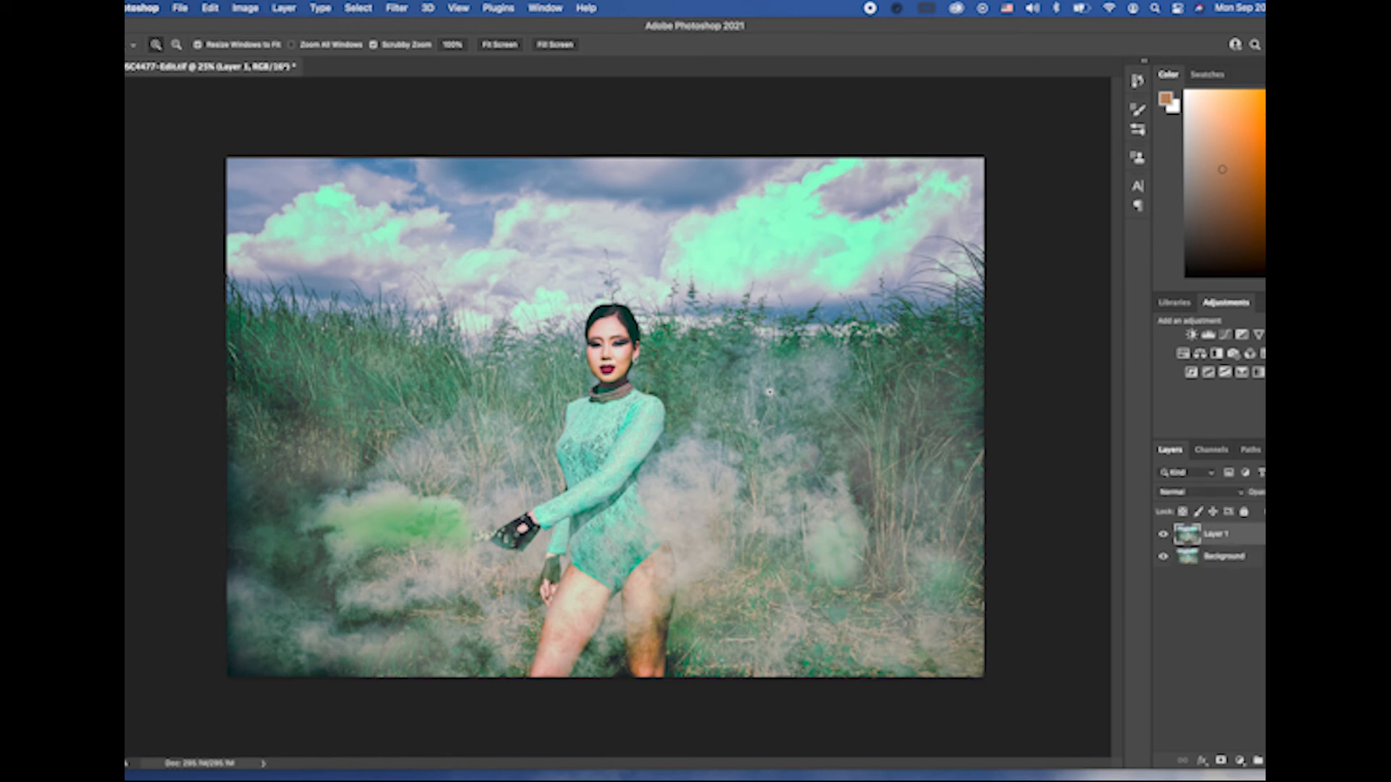
right_click(1215, 540)
click(1102, 307)
click(400, 11)
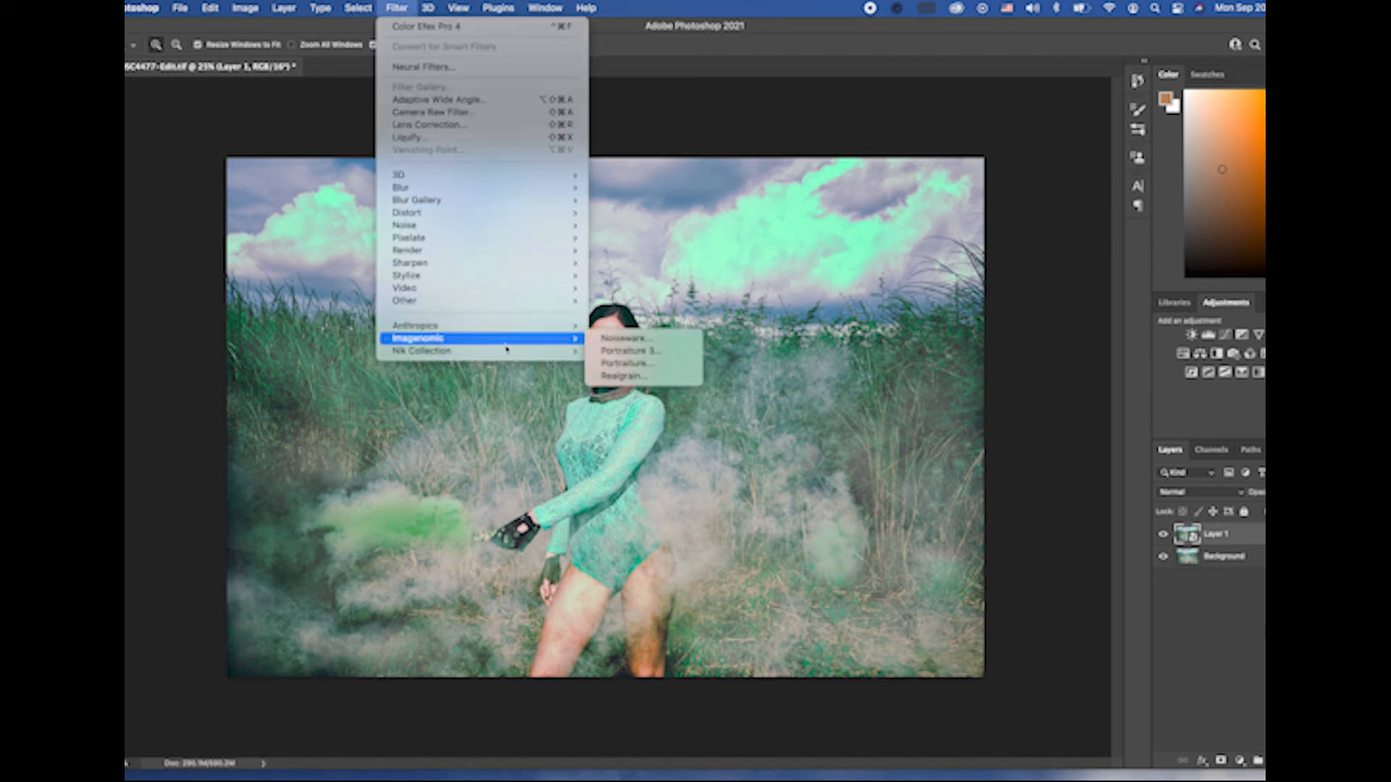
mouse_move(506, 351)
click(643, 366)
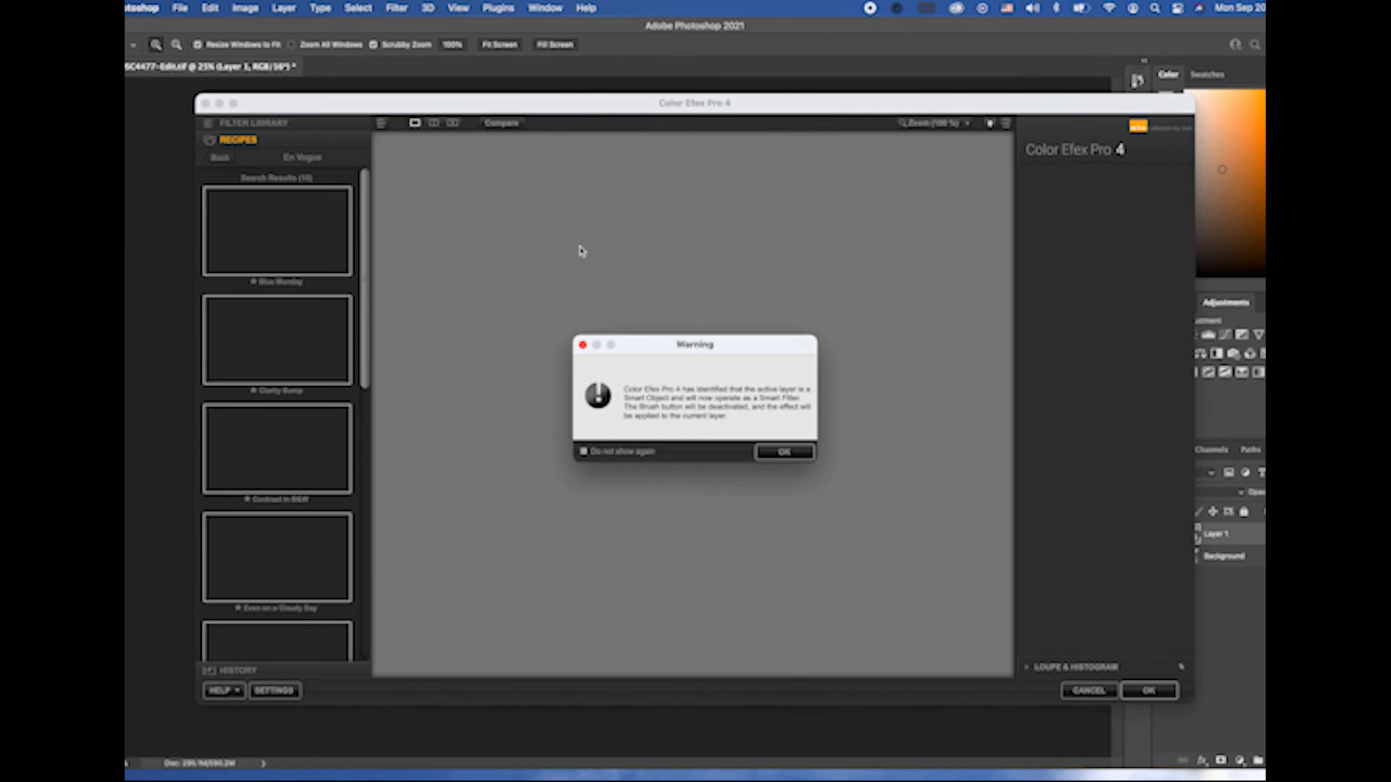
click(795, 453)
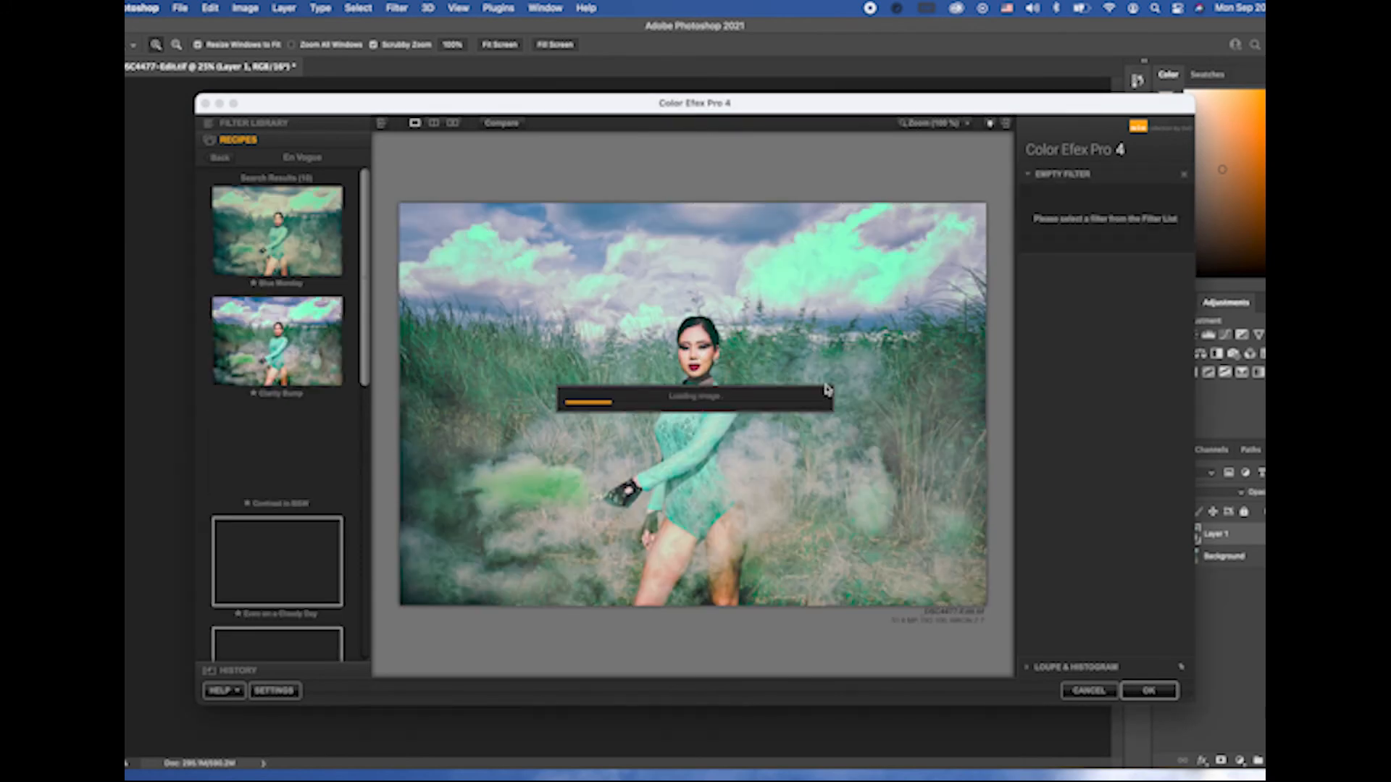
Step: Try the Blue Monday recipe on the image, replacing the current Color Efex filters
click(253, 222)
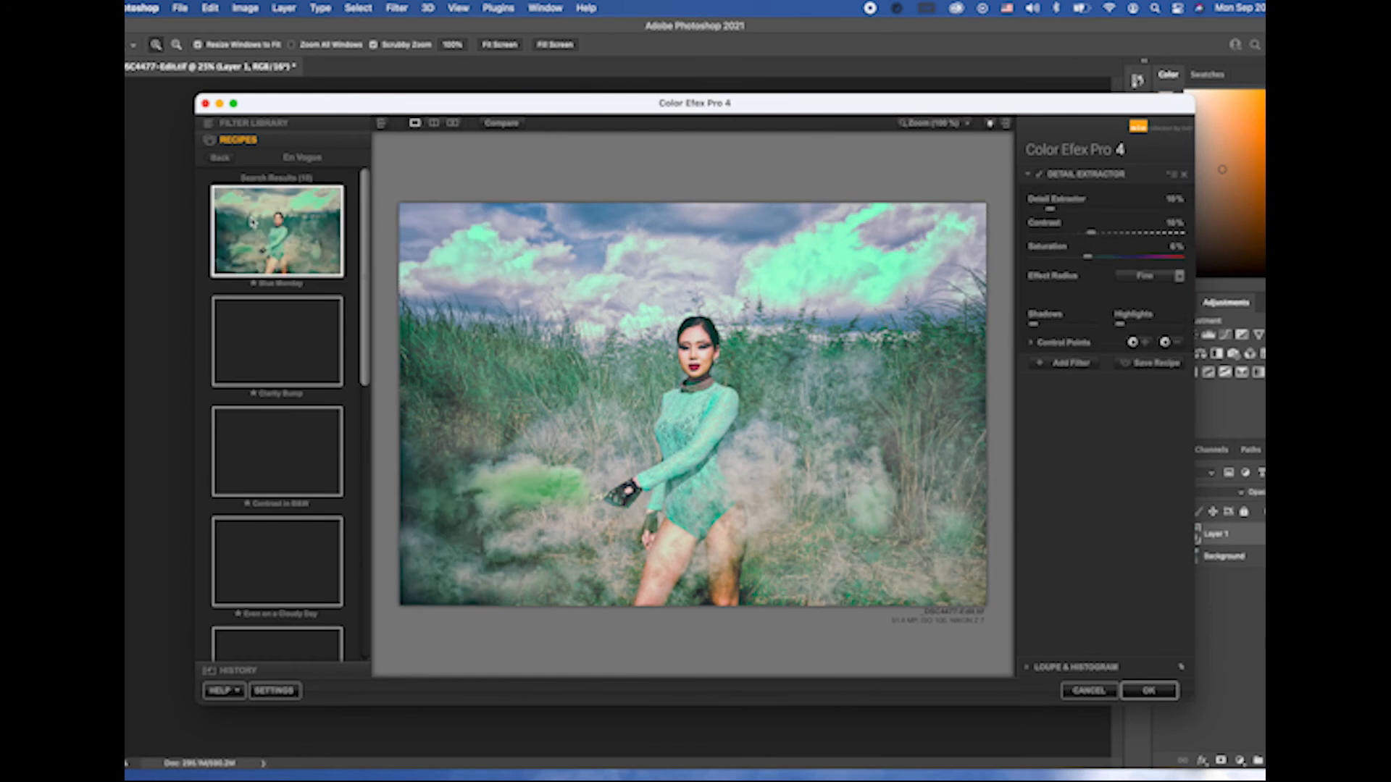
click(272, 222)
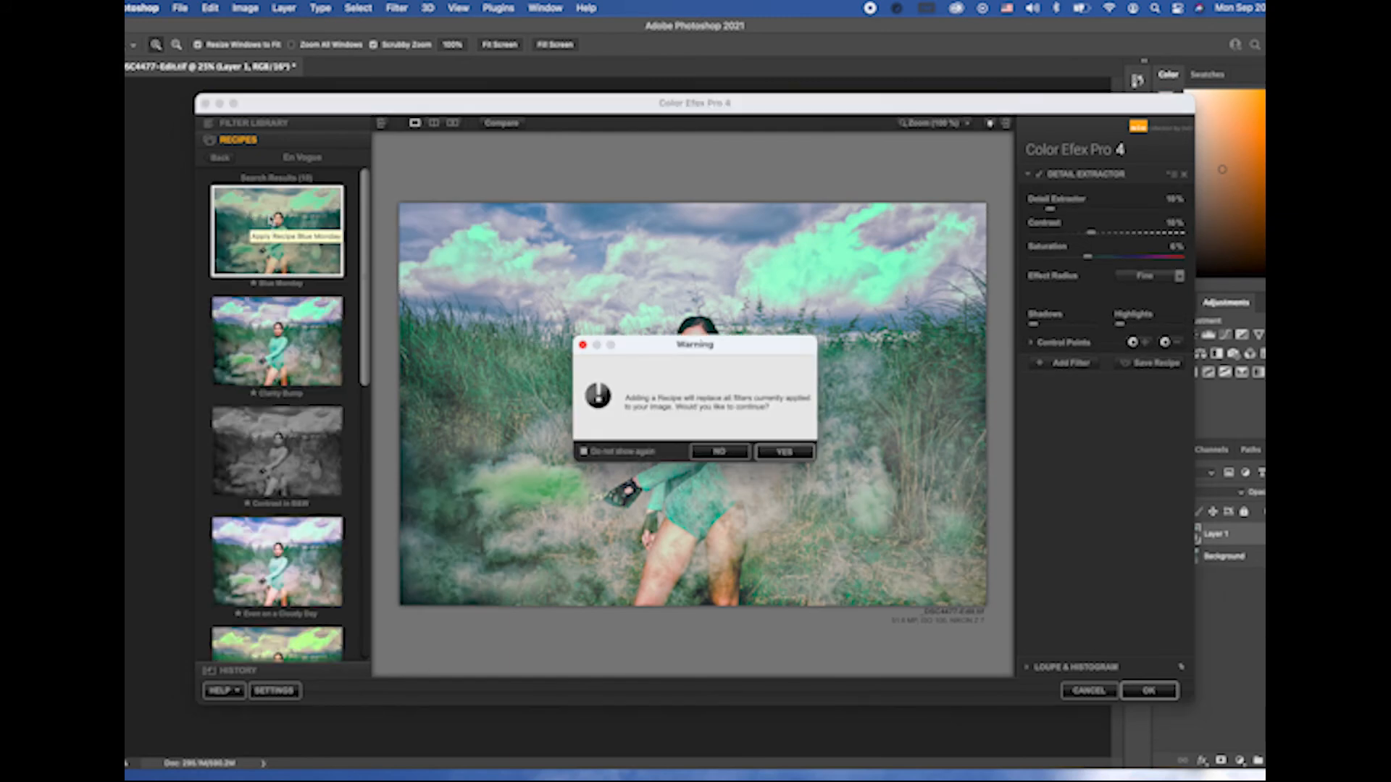
click(795, 455)
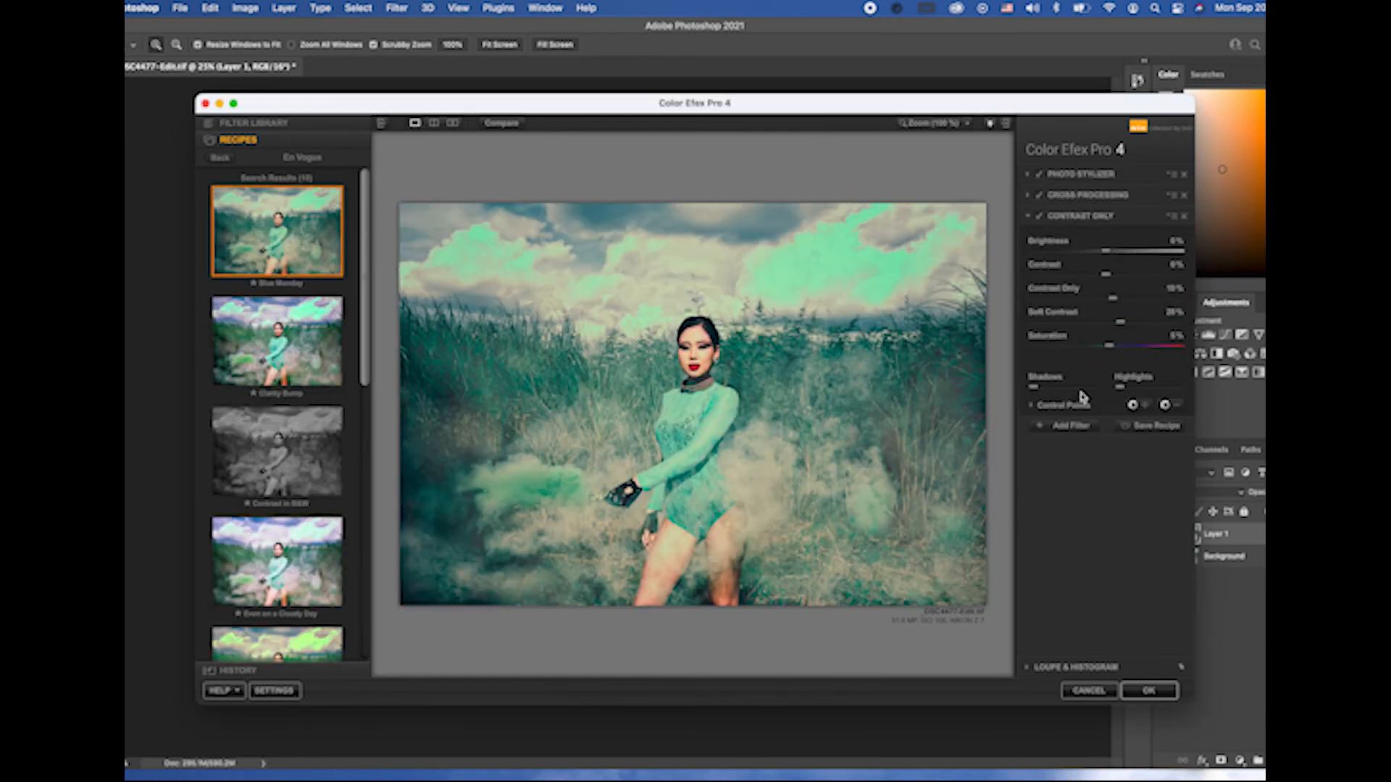
Step: Set the Photo Stylizer strength to 17% with the Varitone option and preview alternative Cross Processing methods
click(1126, 177)
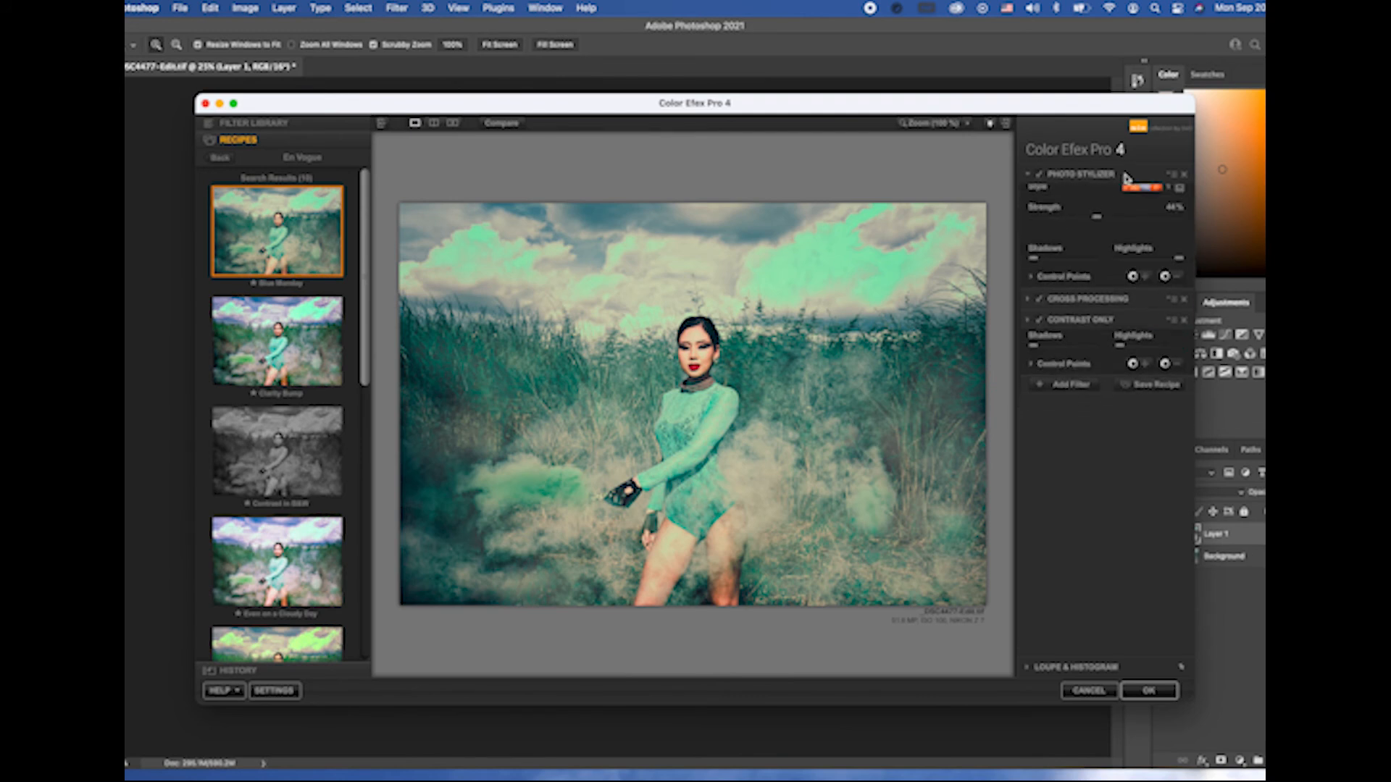
click(1135, 199)
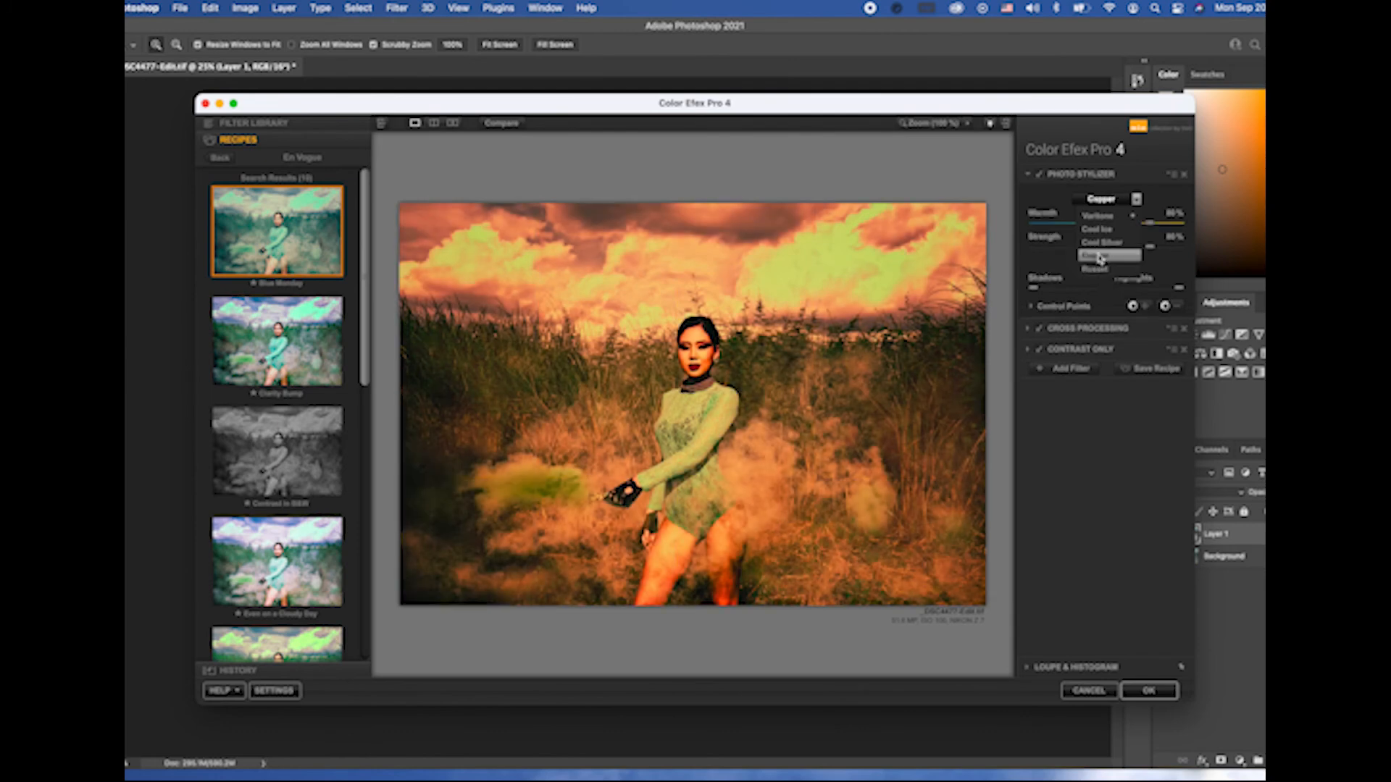
click(1113, 222)
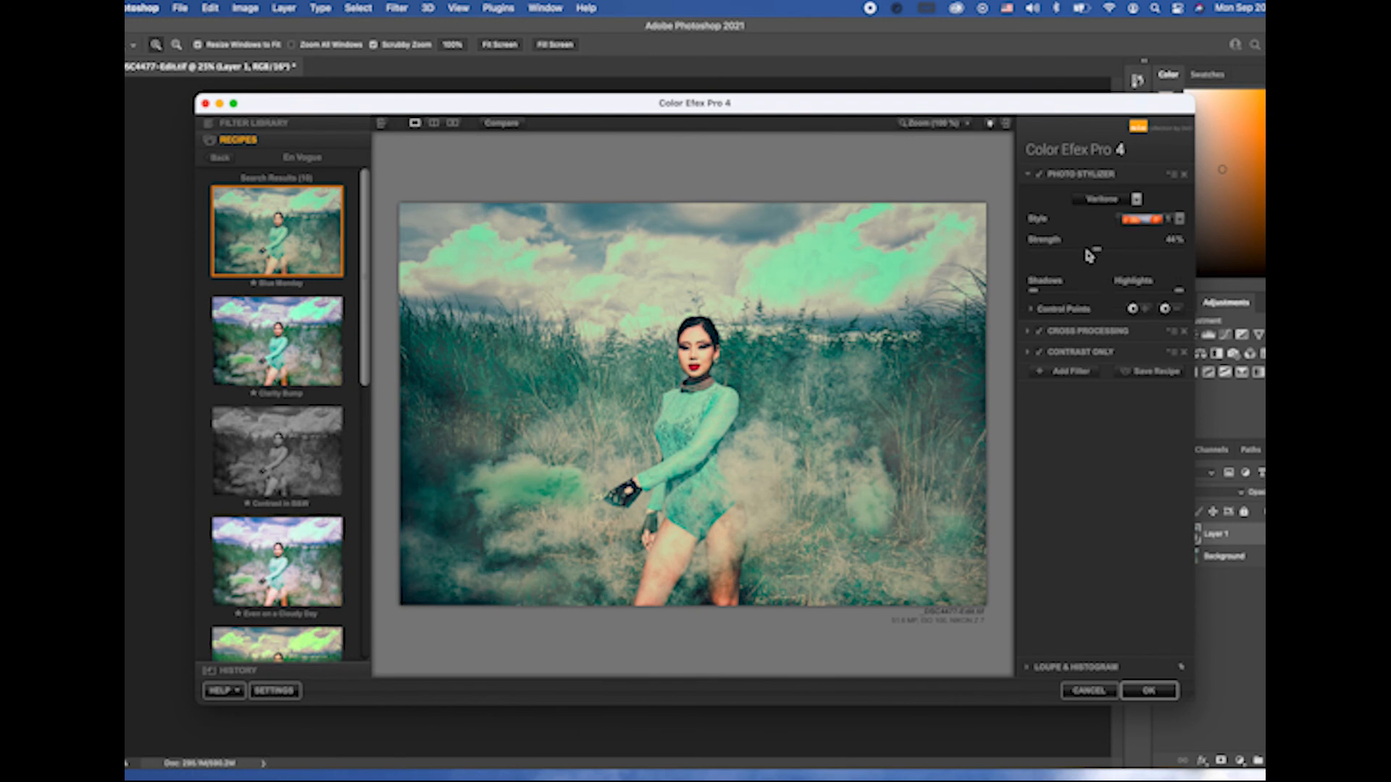
drag(1096, 249, 1056, 247)
click(1179, 219)
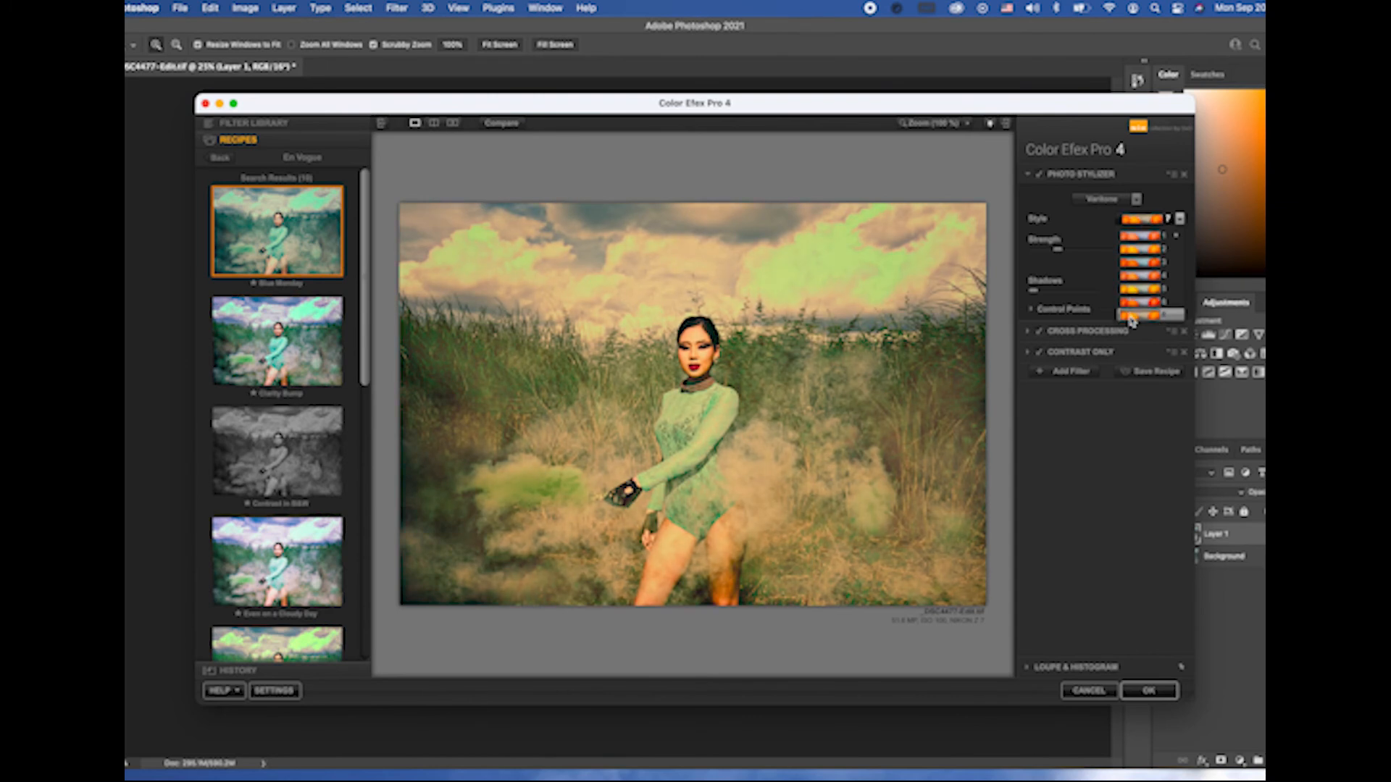
click(1139, 248)
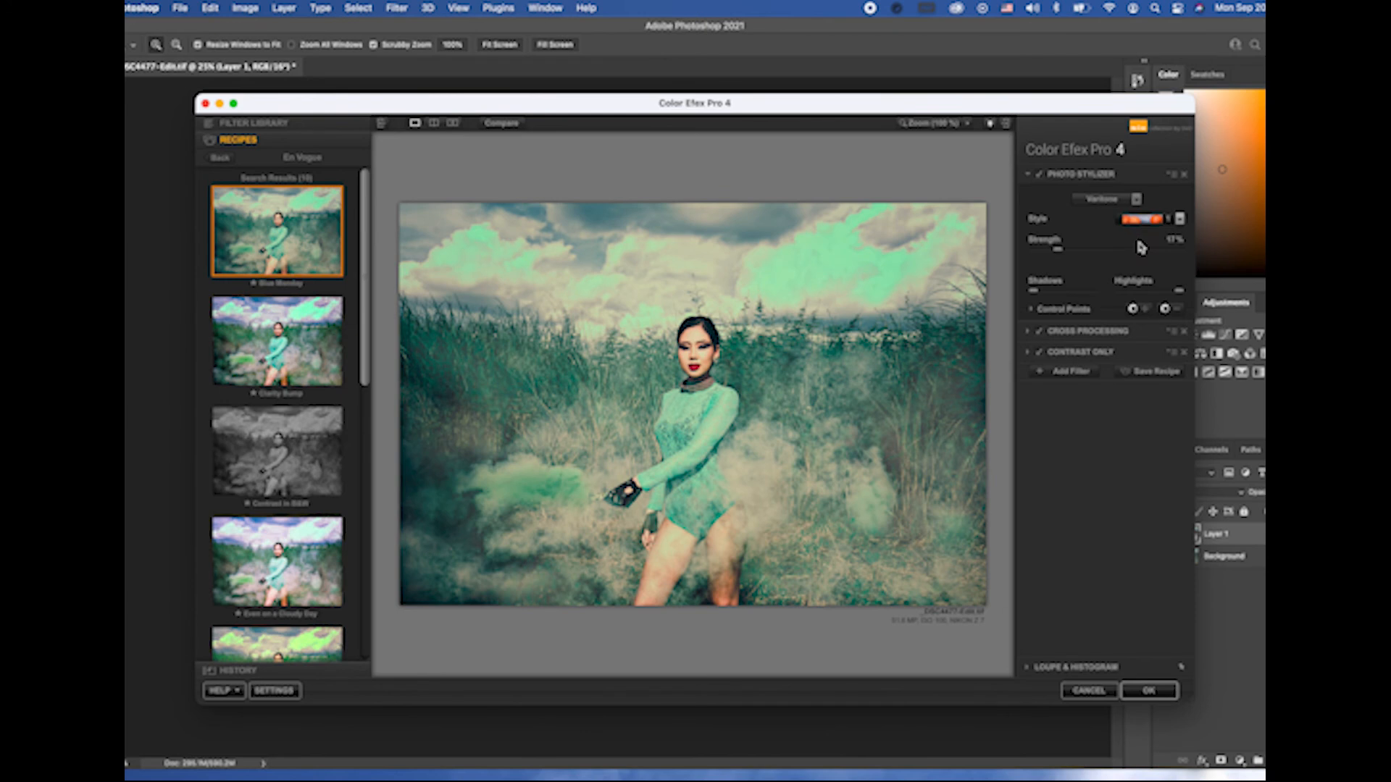
click(1075, 333)
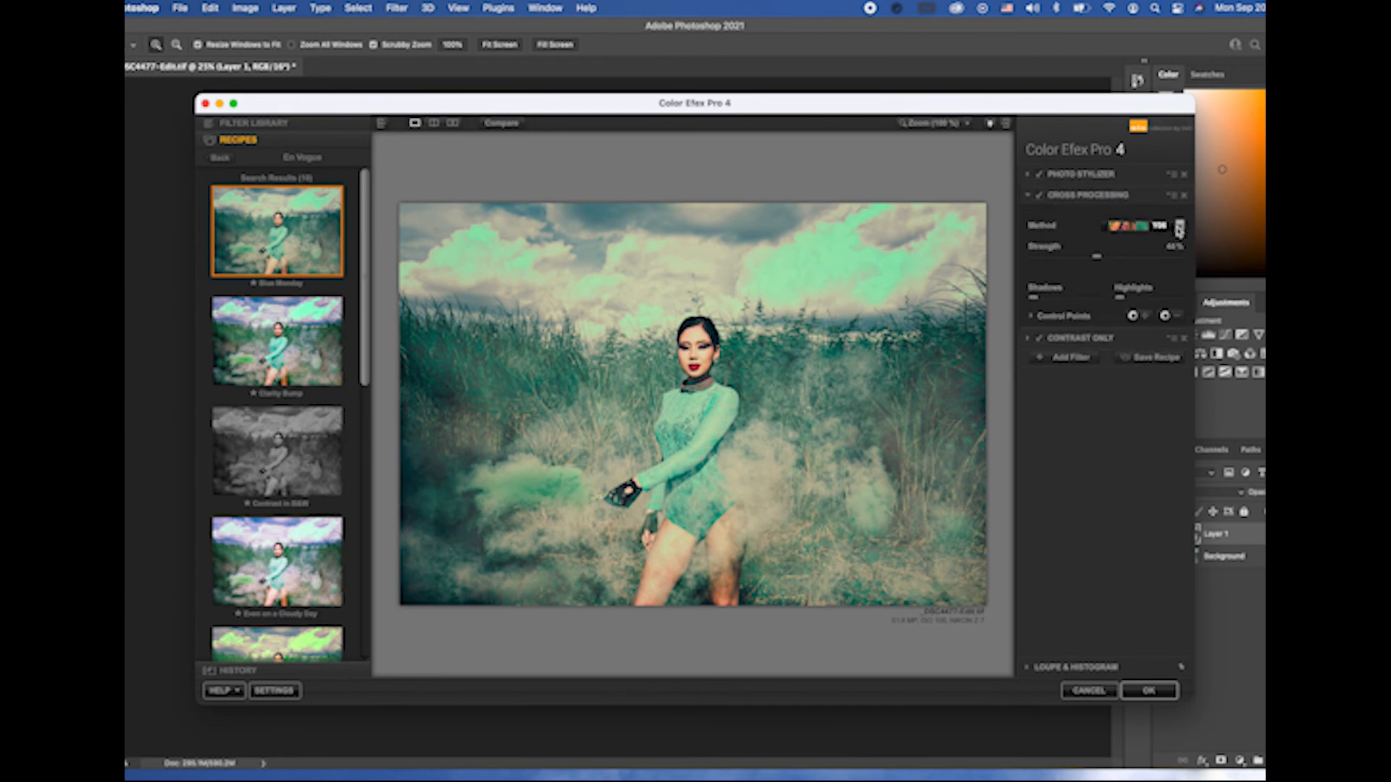
click(1173, 227)
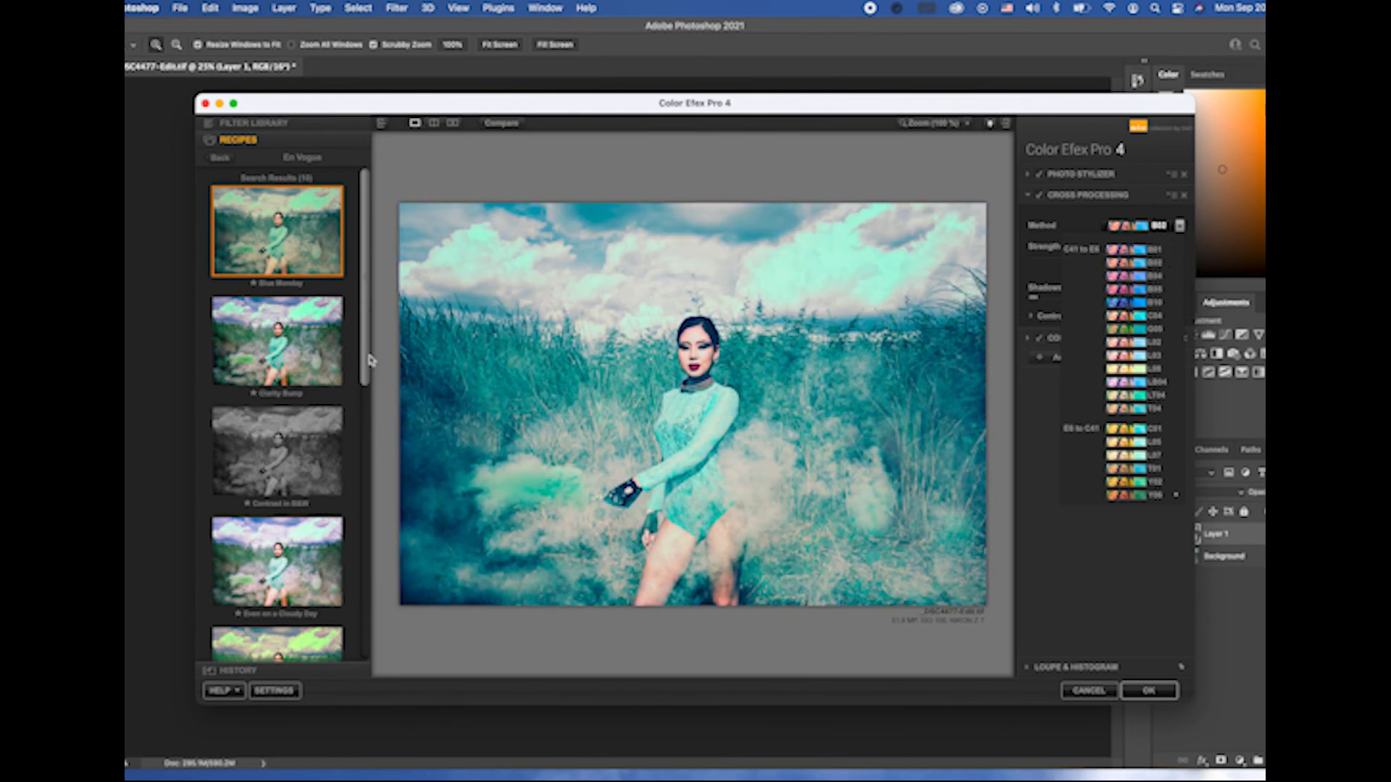
click(358, 402)
Step: Try the Lavender and Foliage Bump recipes on the image, replacing the current filters each time
scroll(360, 435, down, 5)
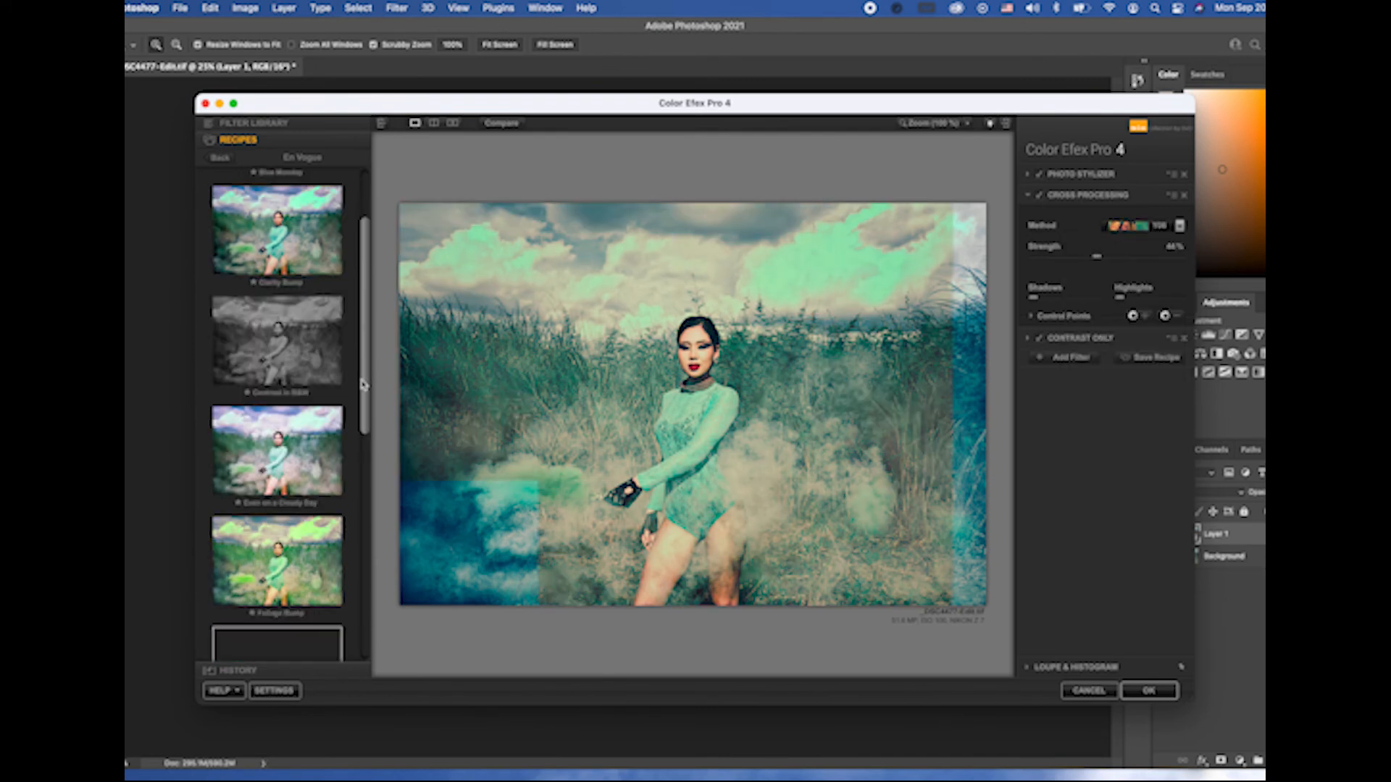
drag(362, 435, 355, 592)
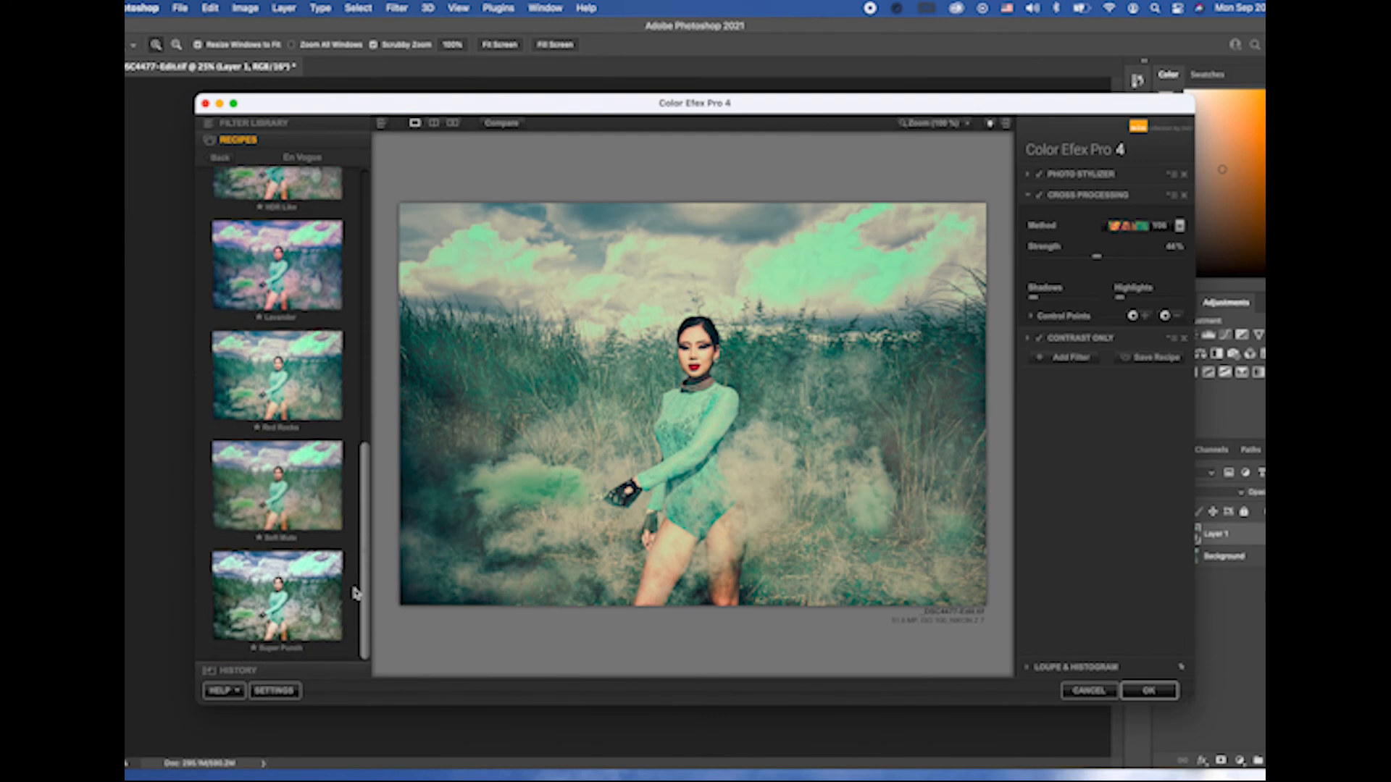
click(257, 266)
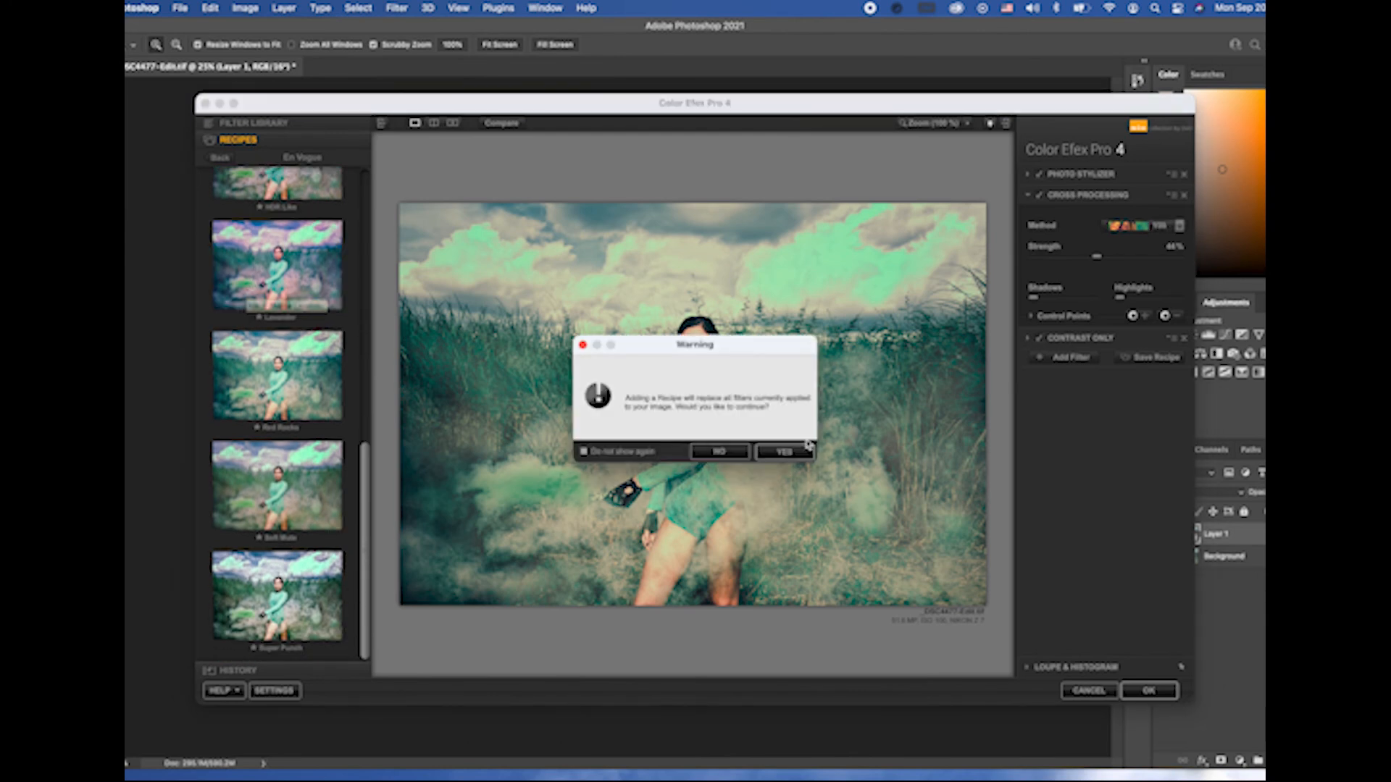
click(768, 455)
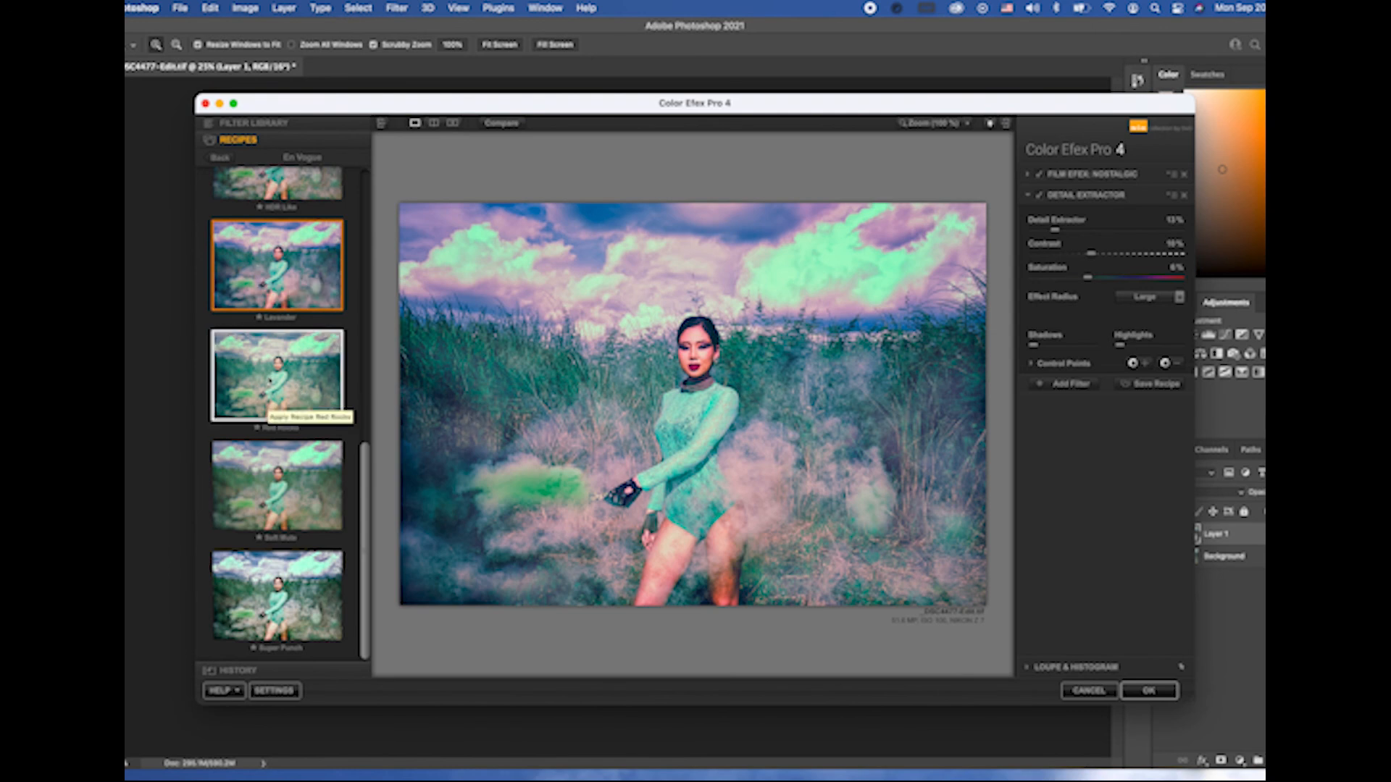
drag(366, 455, 375, 379)
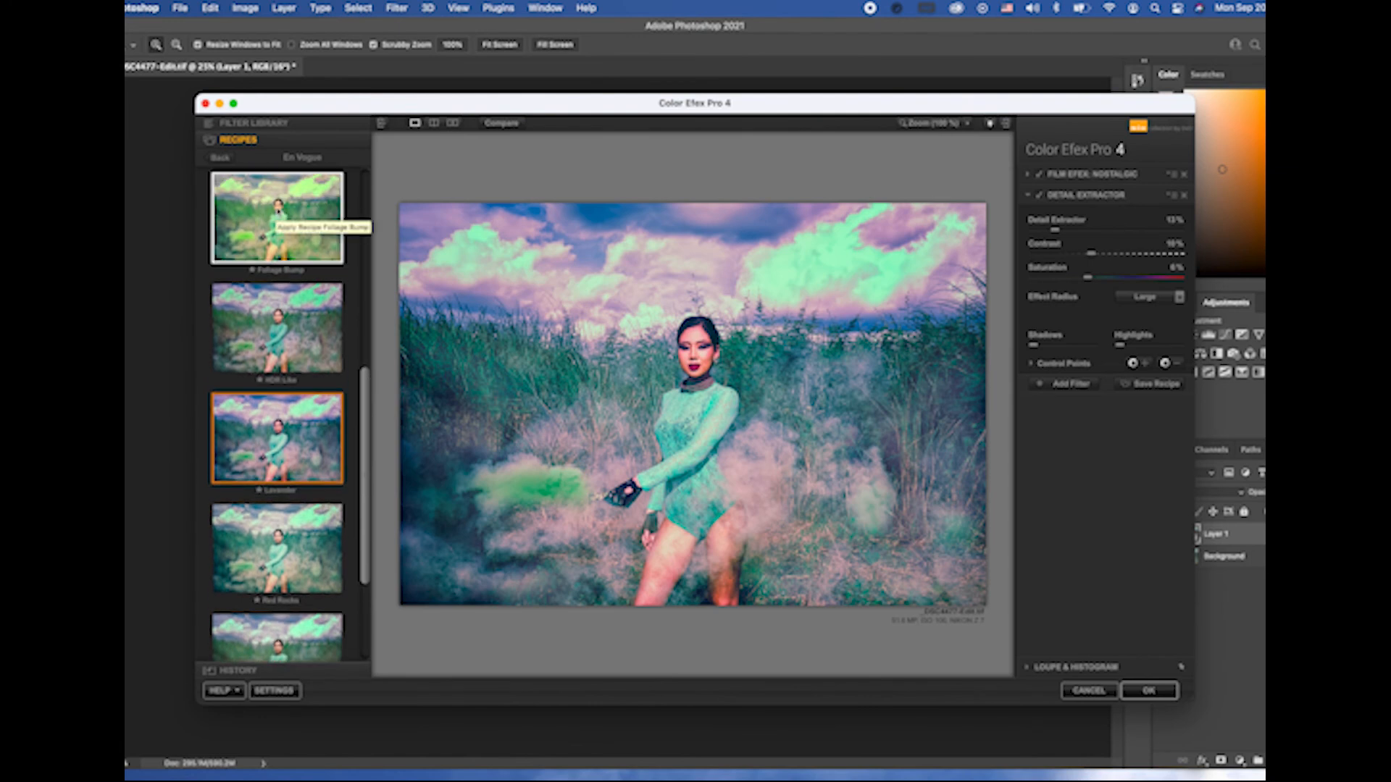
click(279, 214)
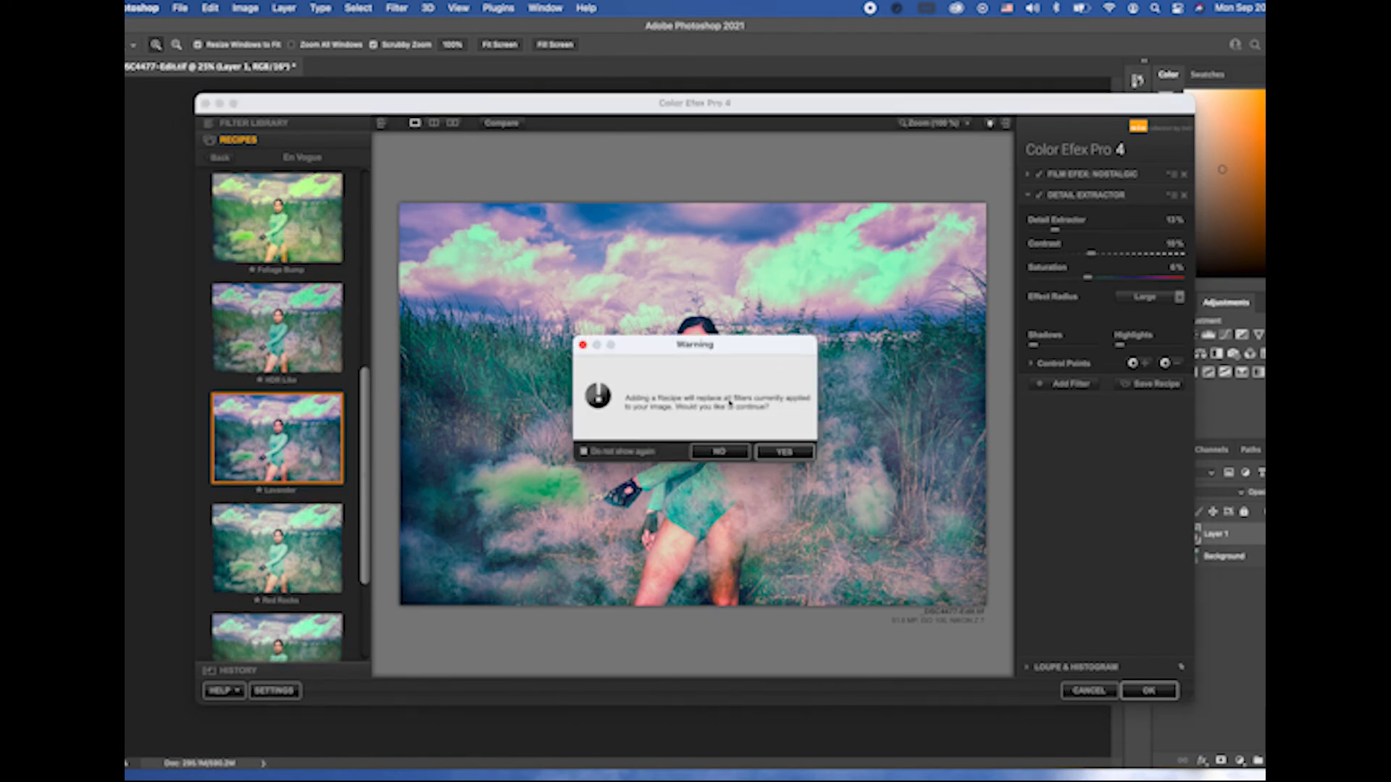
click(785, 452)
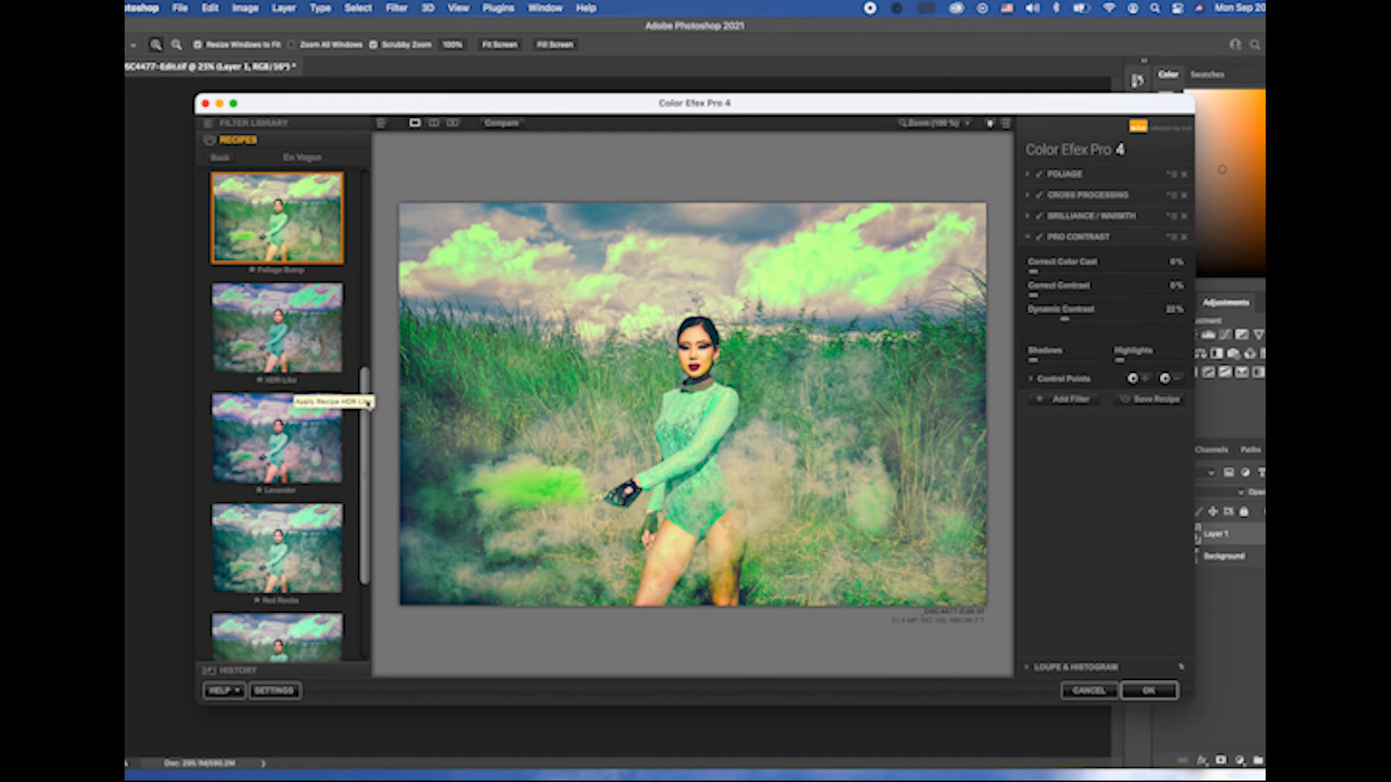
Step: Apply the Red Rocks recipe to the image and remove its Detail Extractor filter
scroll(371, 464, down, 1)
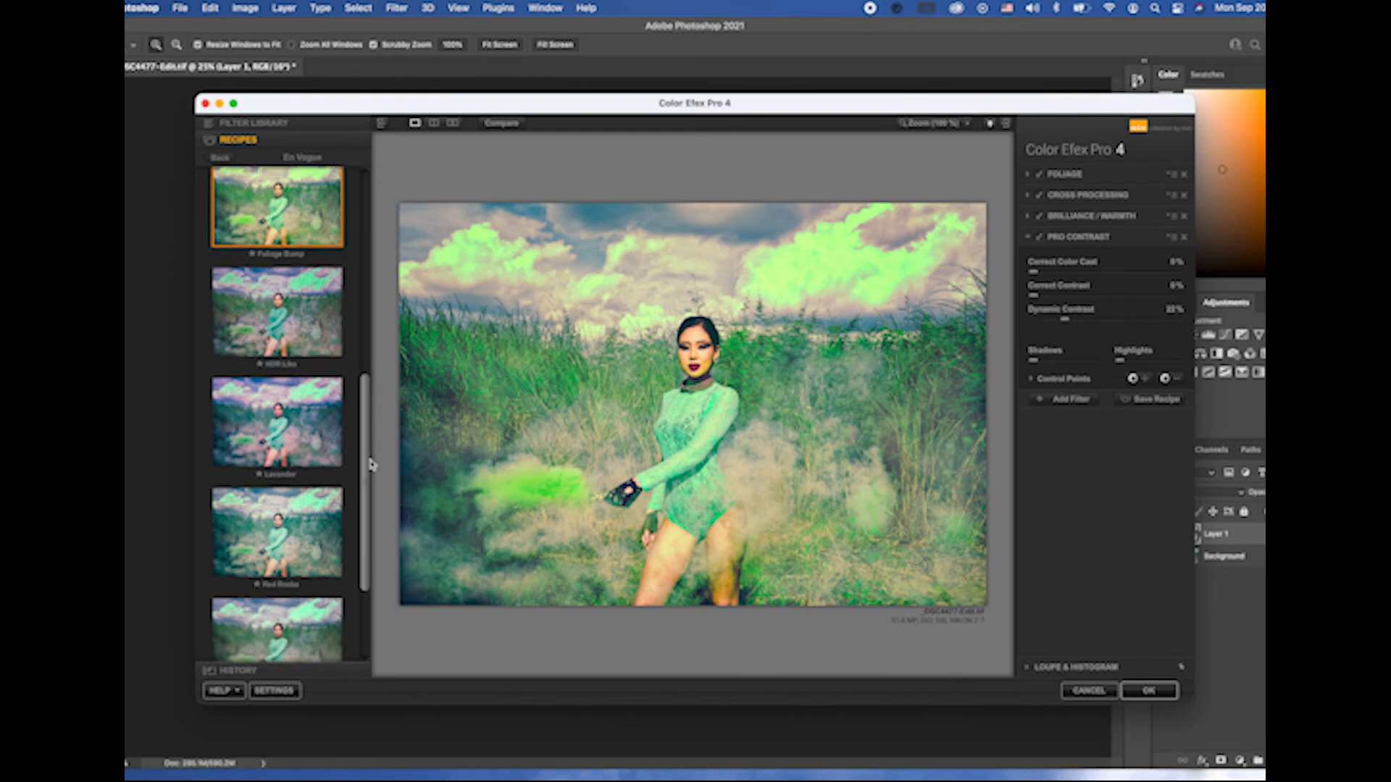
click(283, 532)
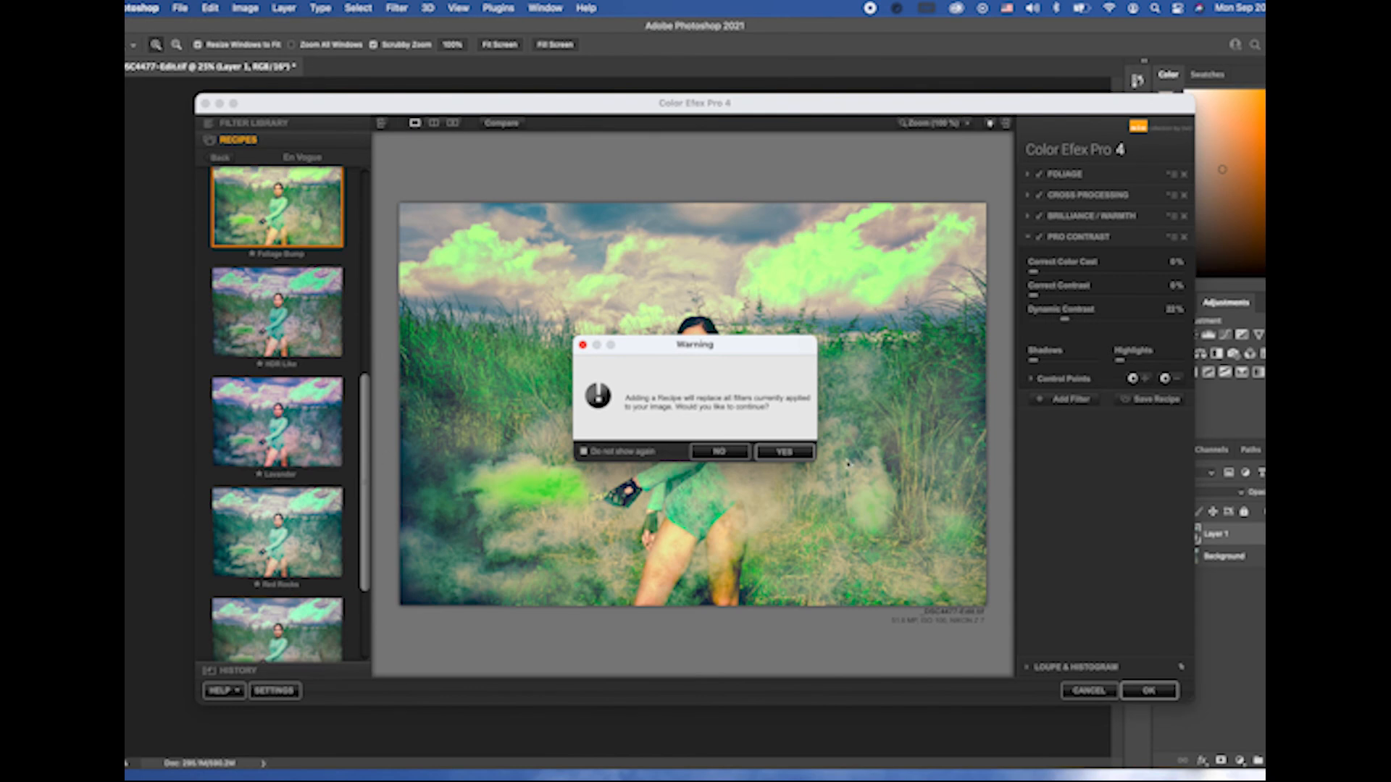
click(785, 452)
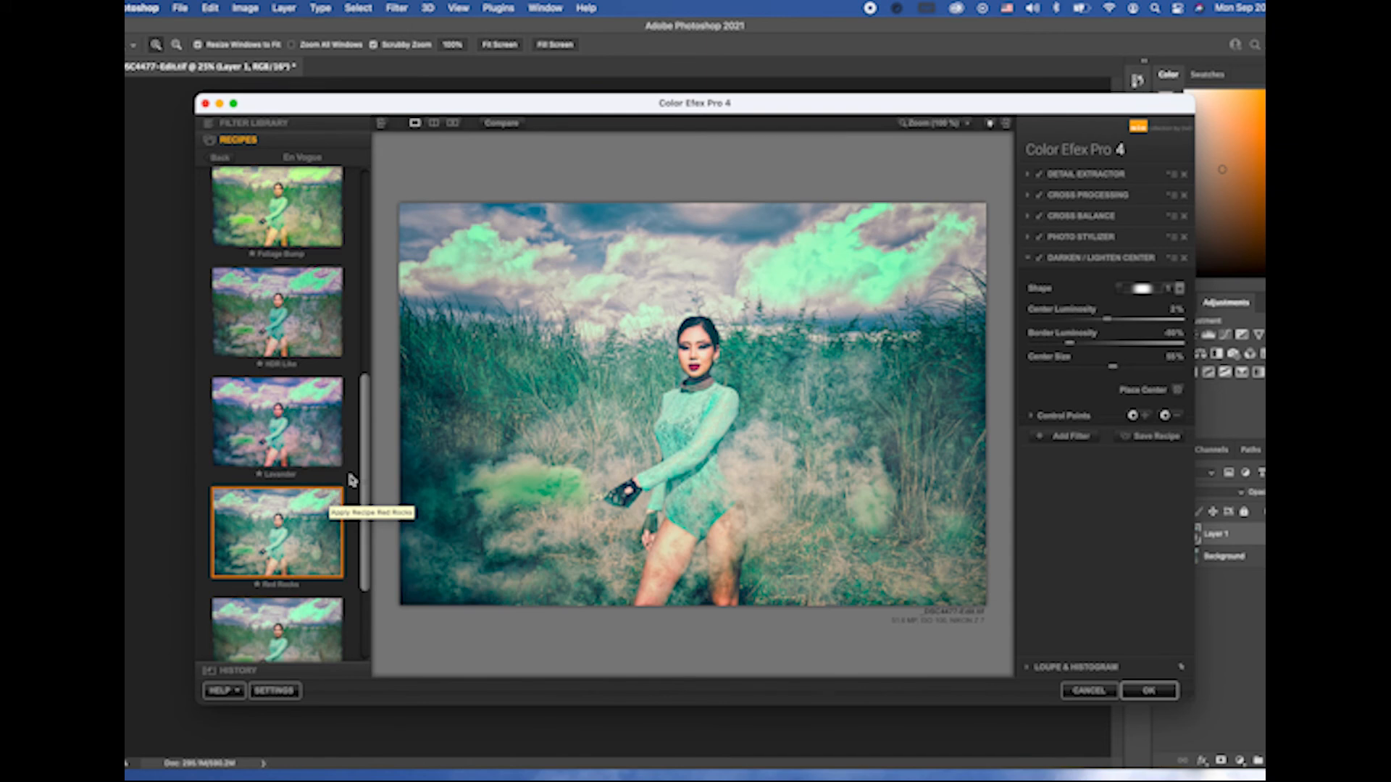
drag(365, 420, 366, 427)
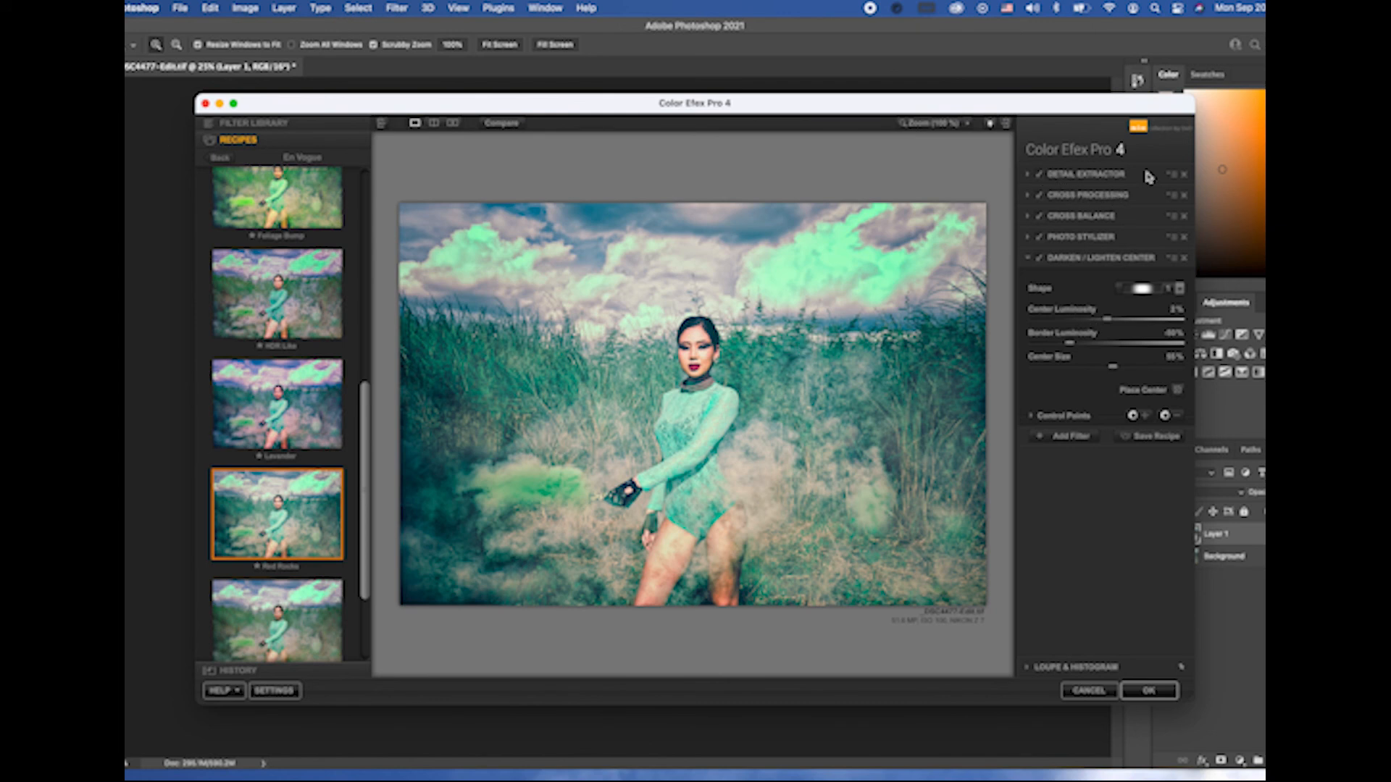
click(1184, 175)
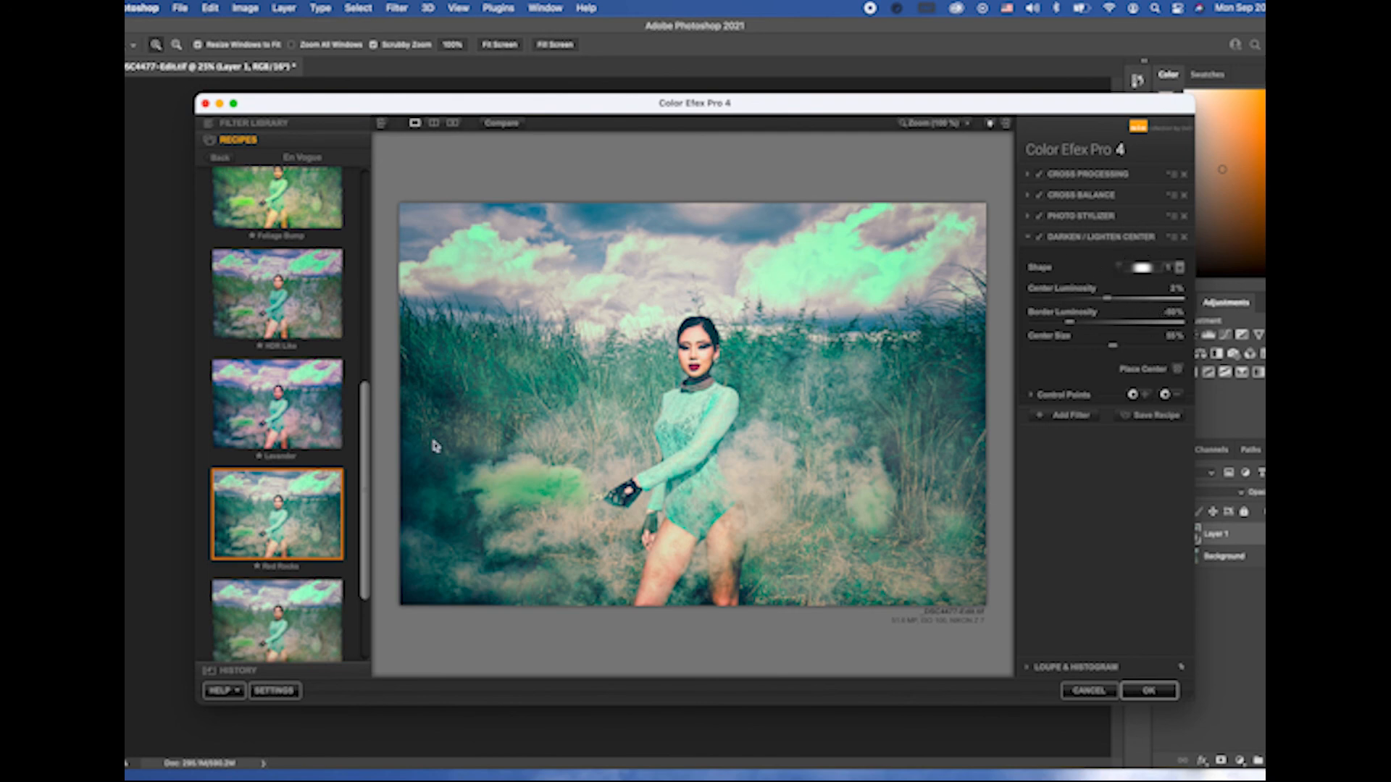
Step: Preview other Cross Processing methods, such as B04, and keep method B02
click(1113, 176)
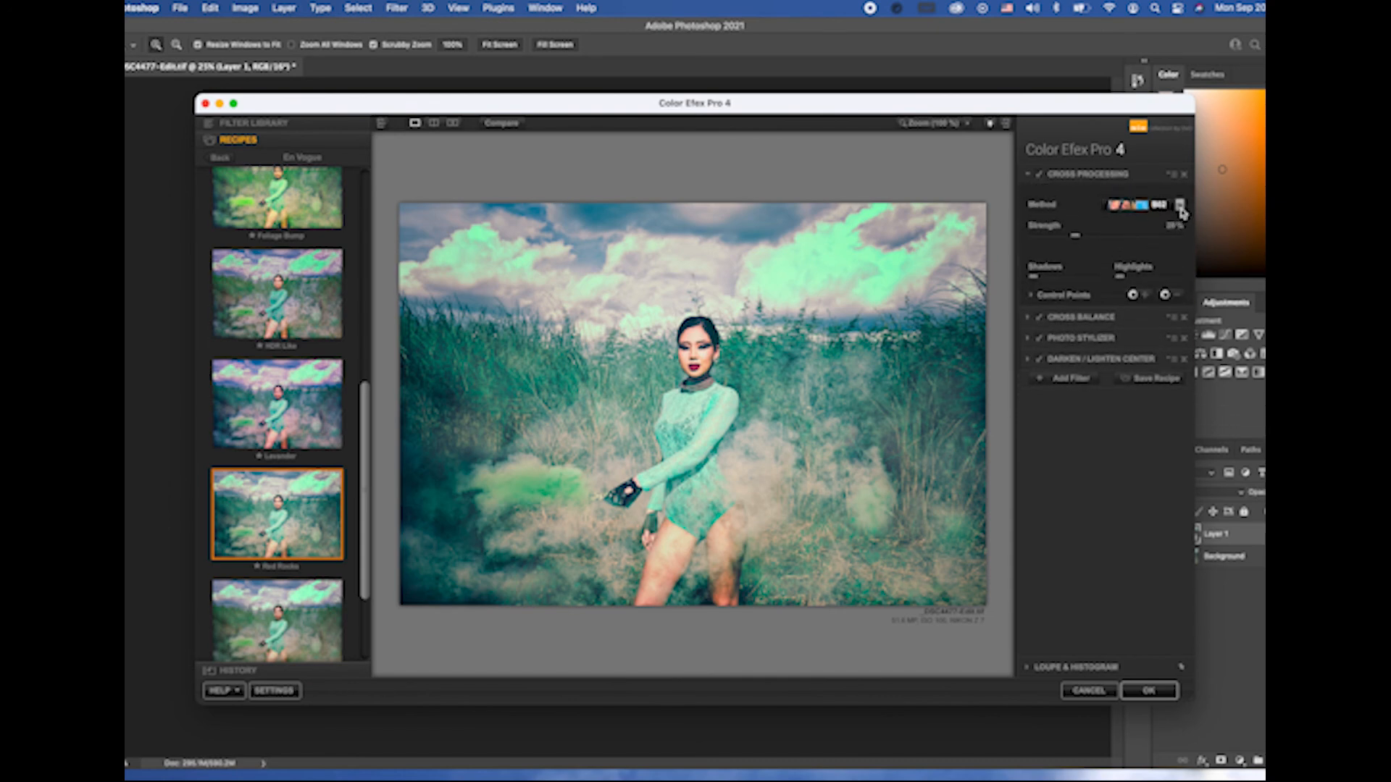
click(1180, 206)
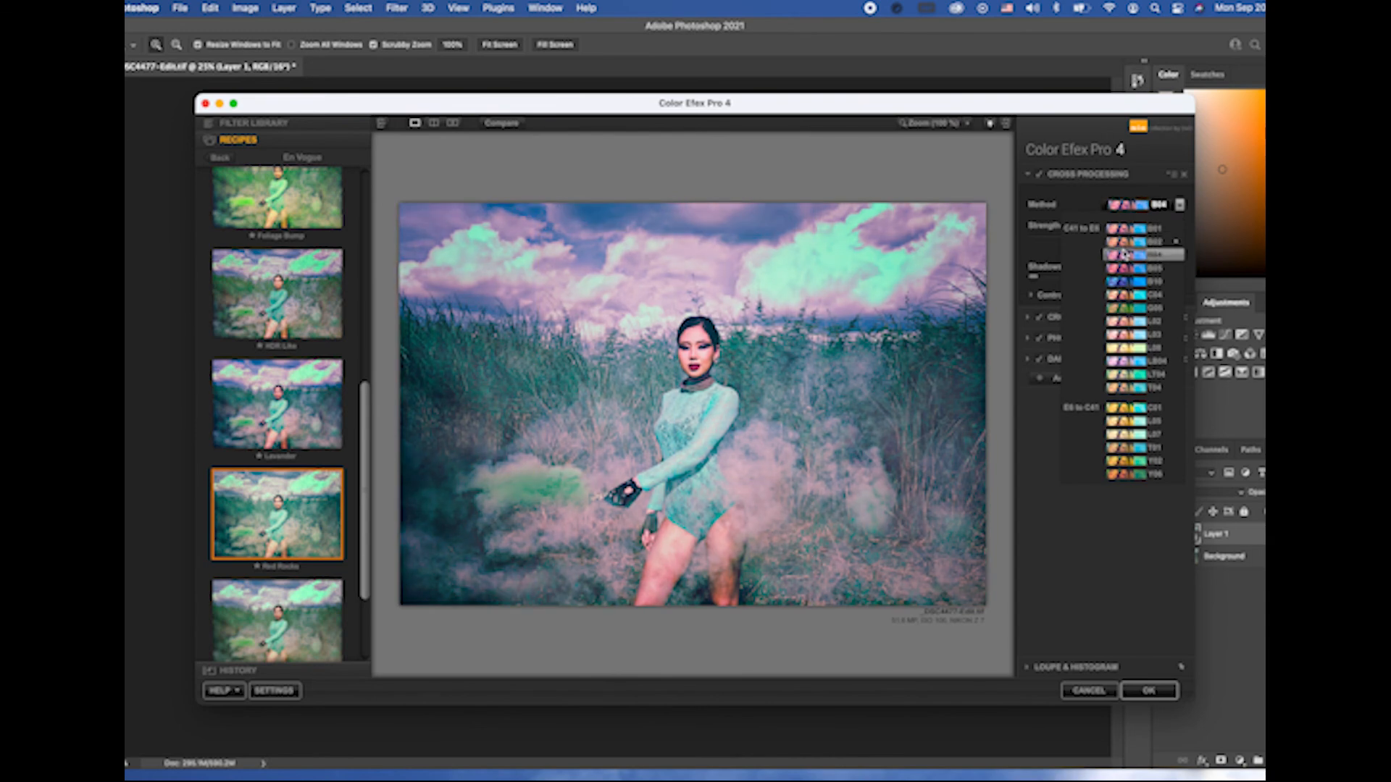
click(1126, 242)
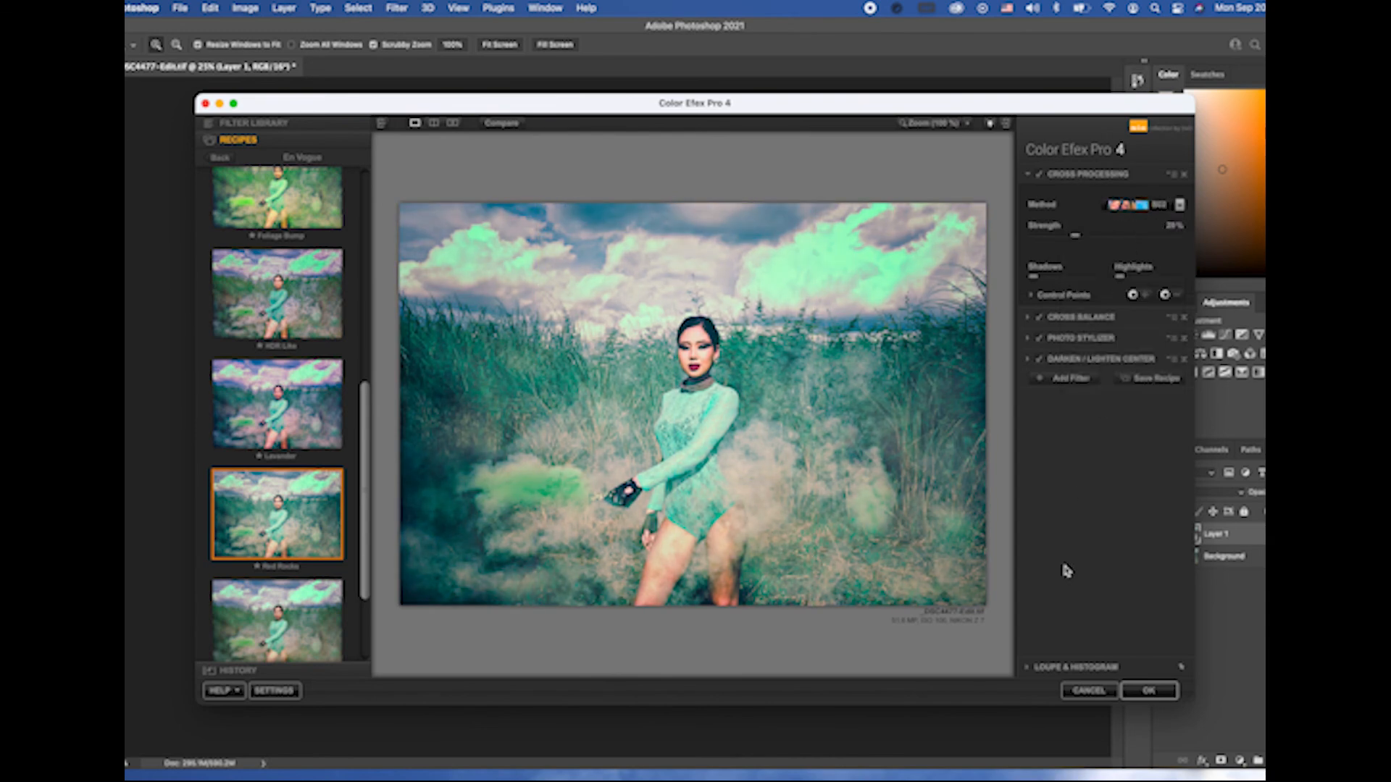
Step: Apply the Color Efex Pro 4 filter stack to Layer 1 and flatten the image
click(1162, 690)
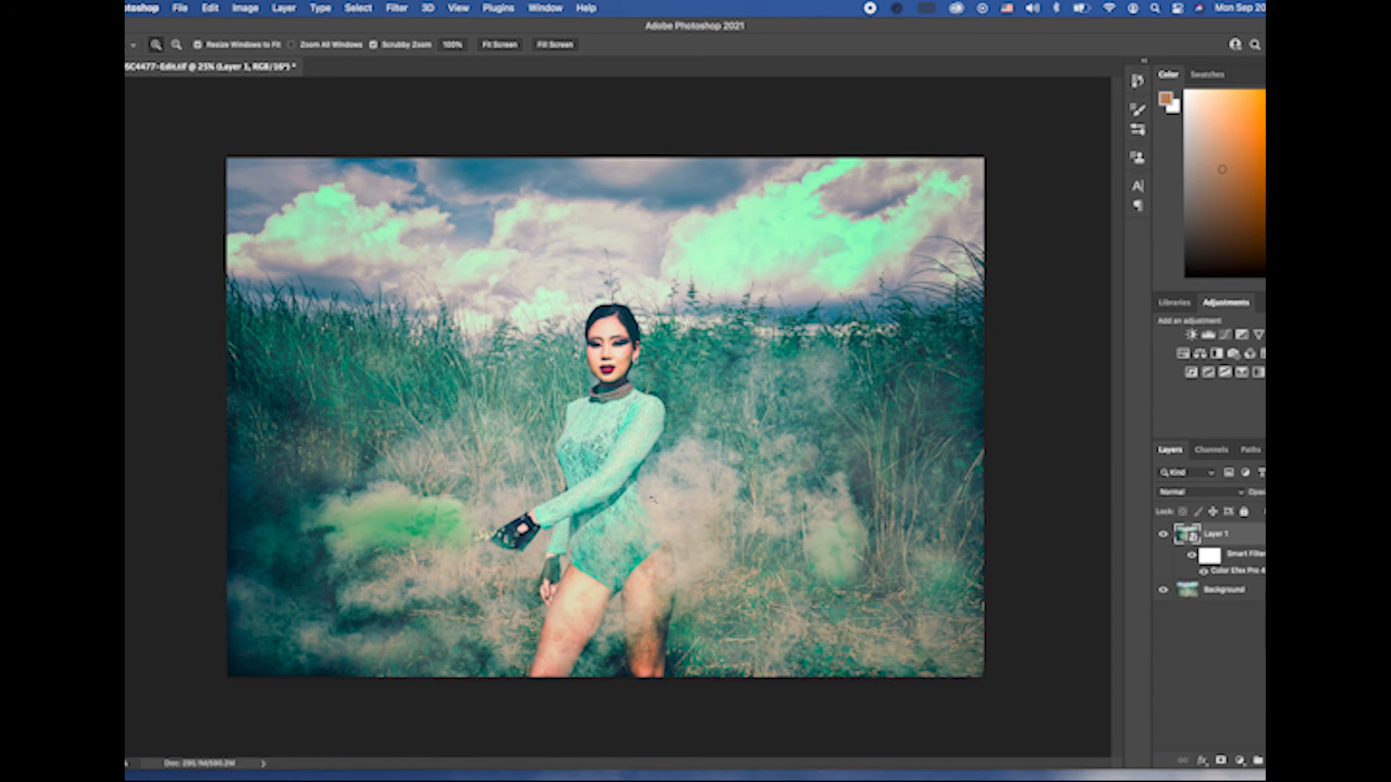
drag(609, 362, 614, 358)
right_click(1231, 592)
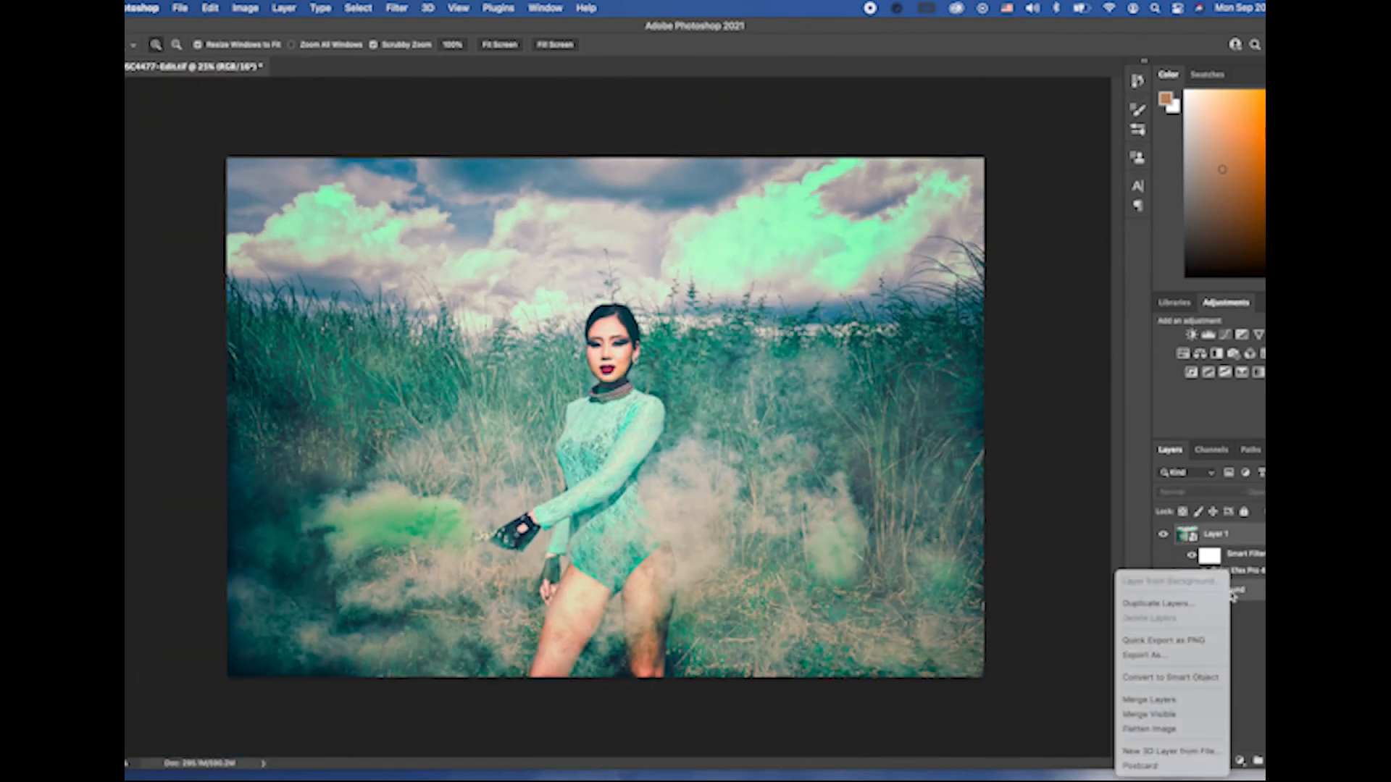
click(1158, 729)
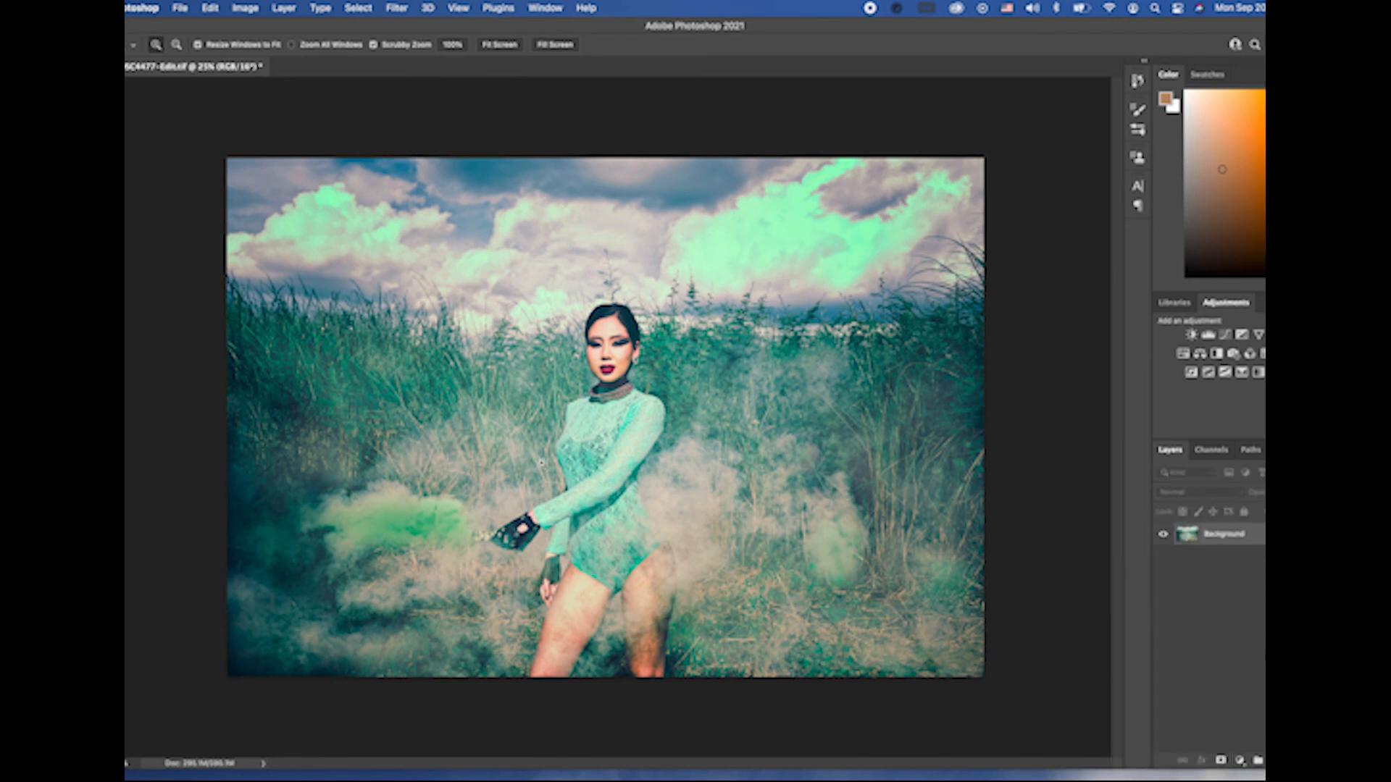
Step: Save the flattened document and duplicate the background onto a new layer
click(179, 8)
click(190, 147)
key(super+j)
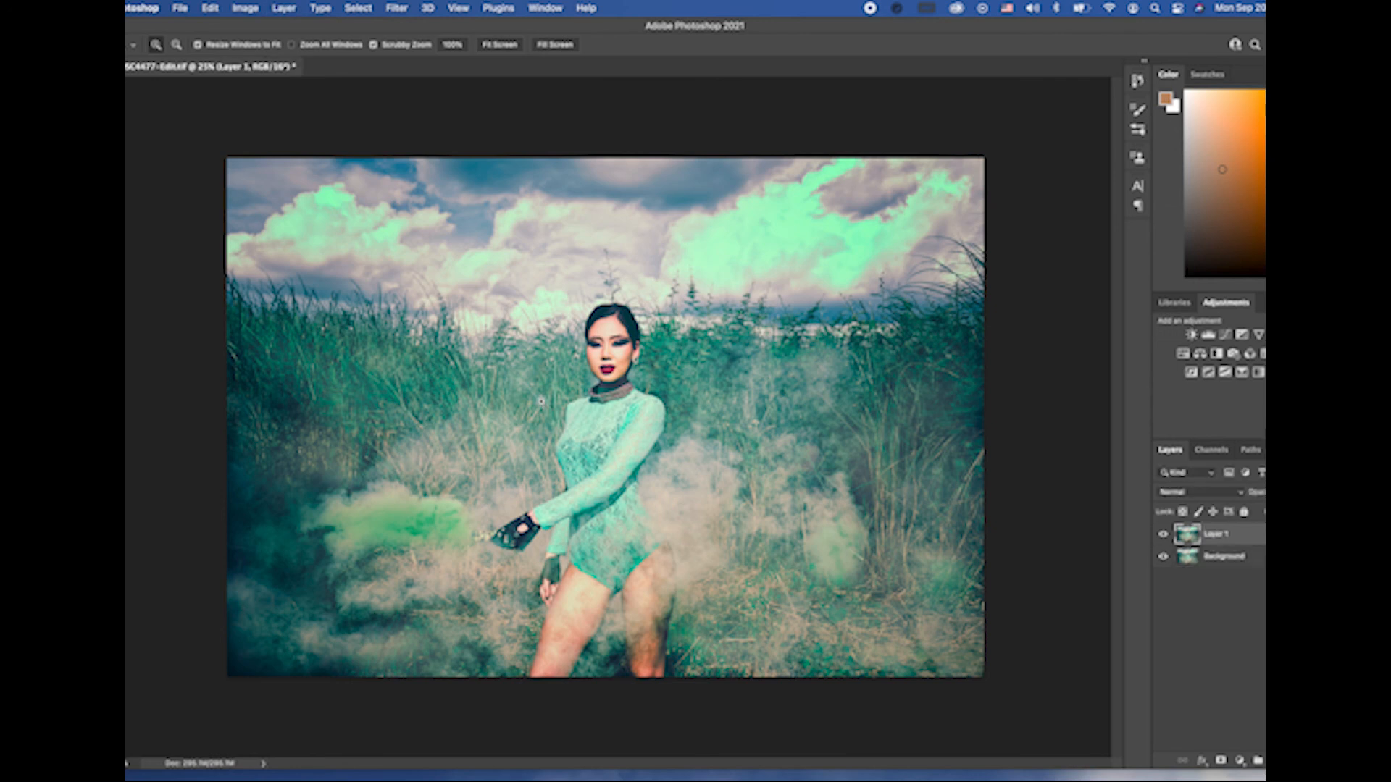
right_click(1241, 543)
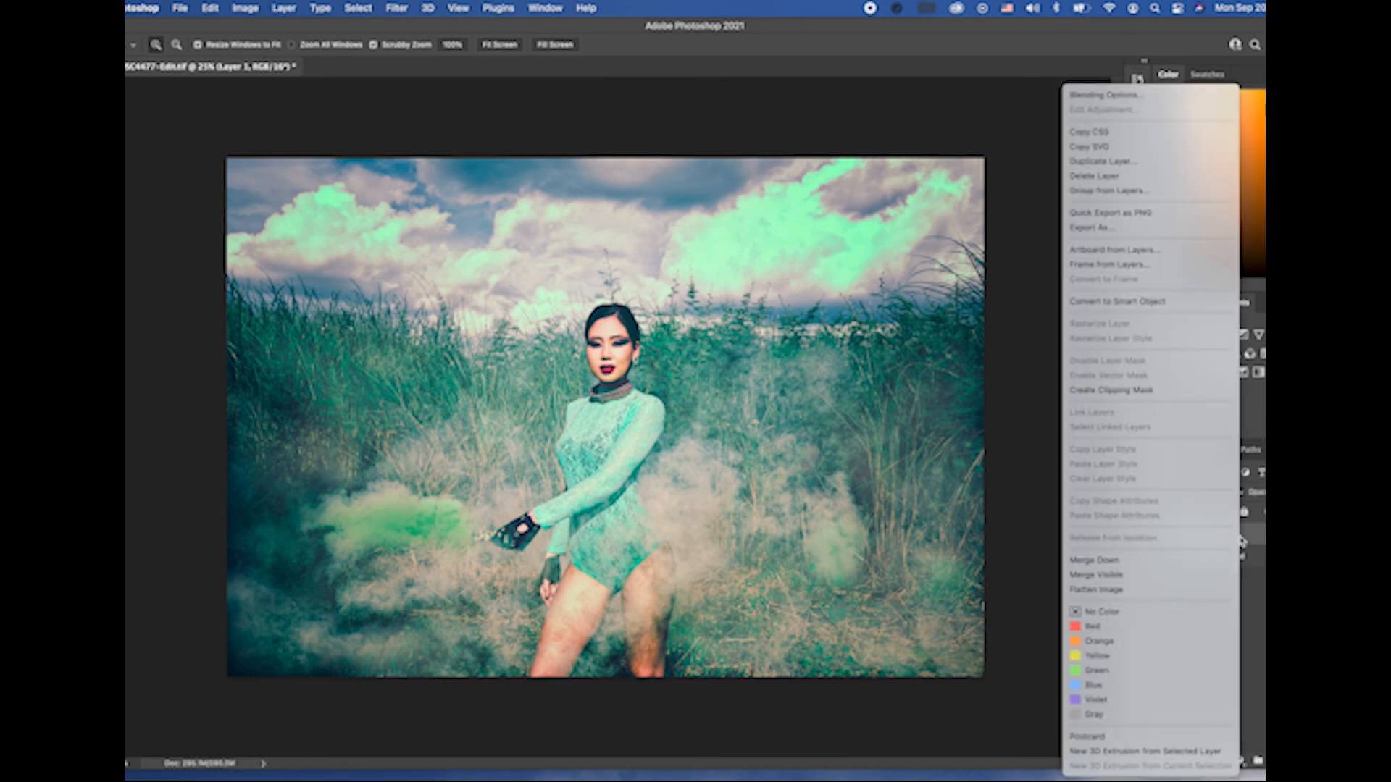
click(1163, 307)
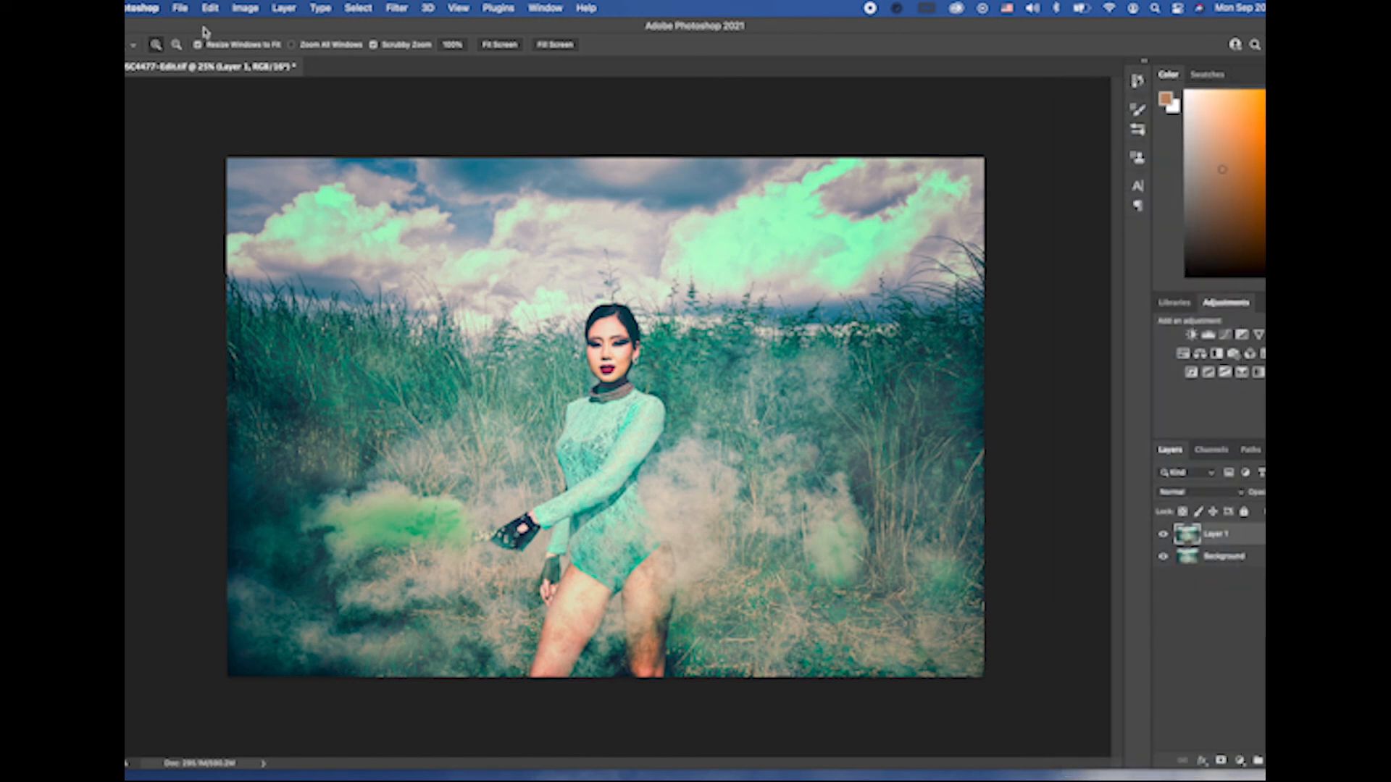
Step: Apply a Shadows/Highlights adjustment to the duplicate layer with a shadows amount of 35%
click(245, 8)
mouse_move(319, 46)
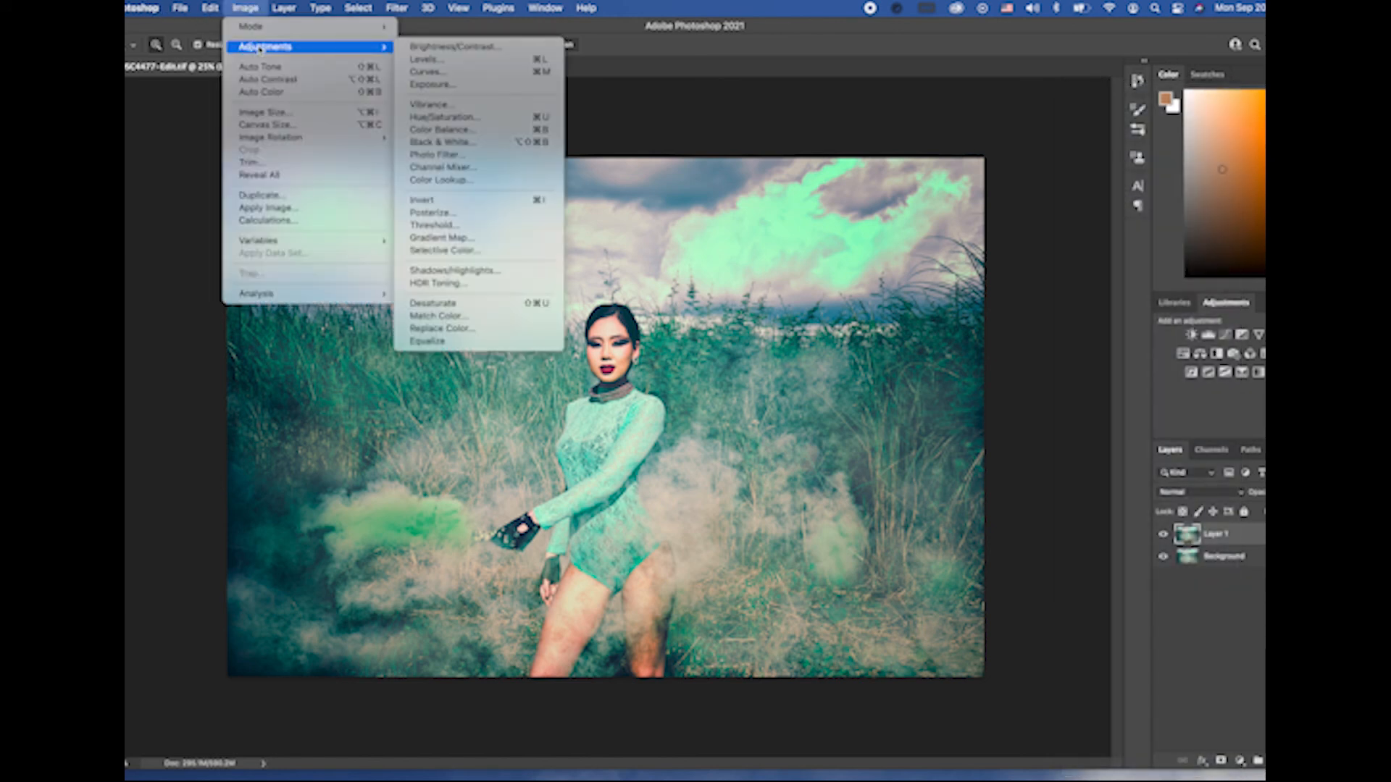
click(492, 271)
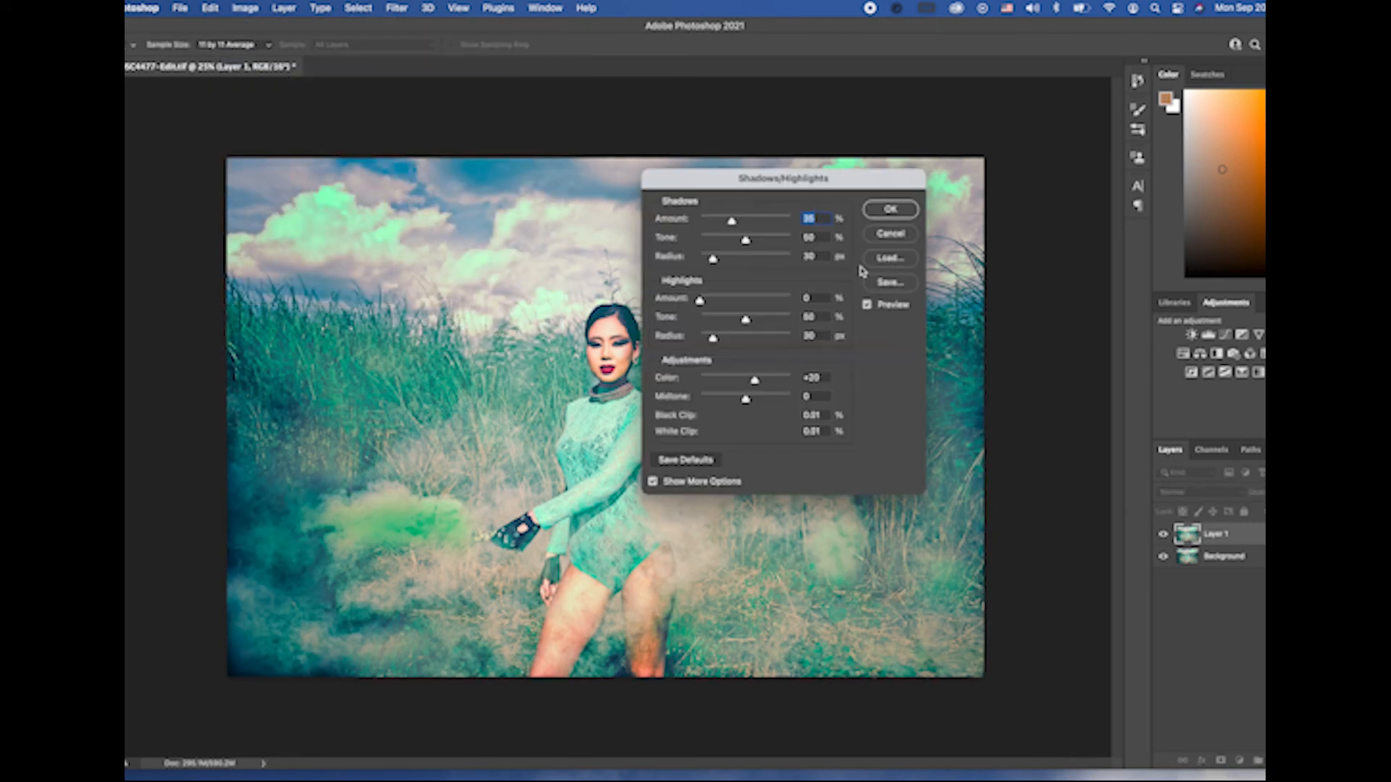
click(902, 213)
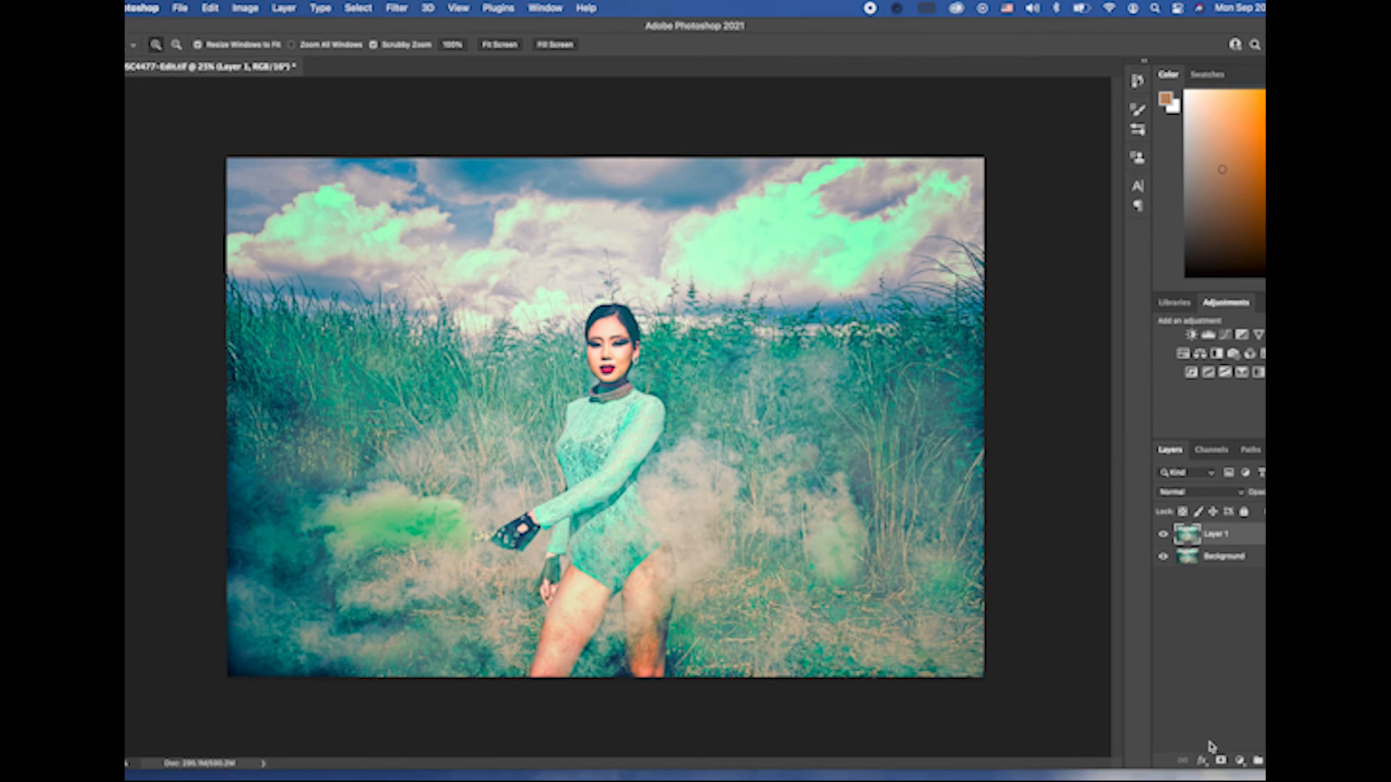
Step: Add a layer mask to Layer 1 and invert it to black
click(1221, 761)
drag(606, 355, 612, 355)
click(615, 358)
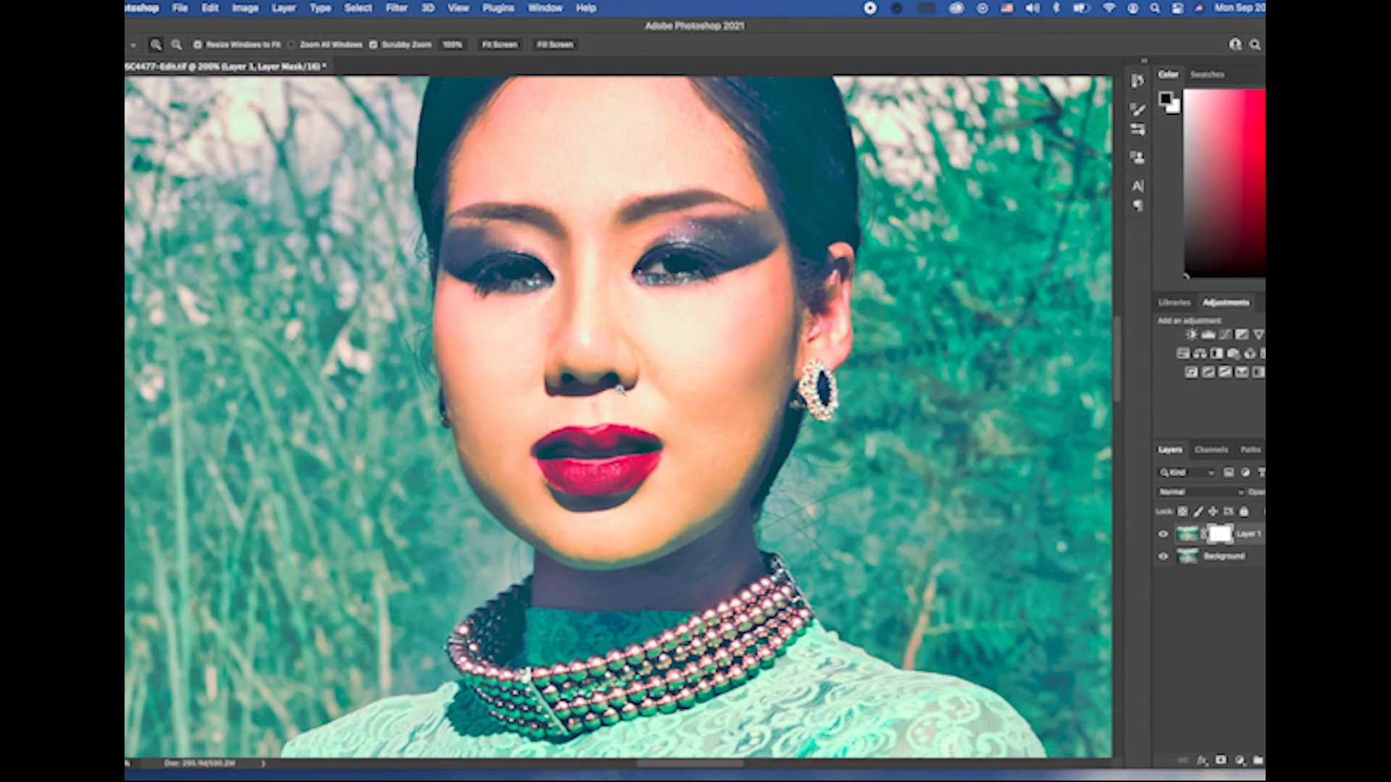
alt+click(641, 332)
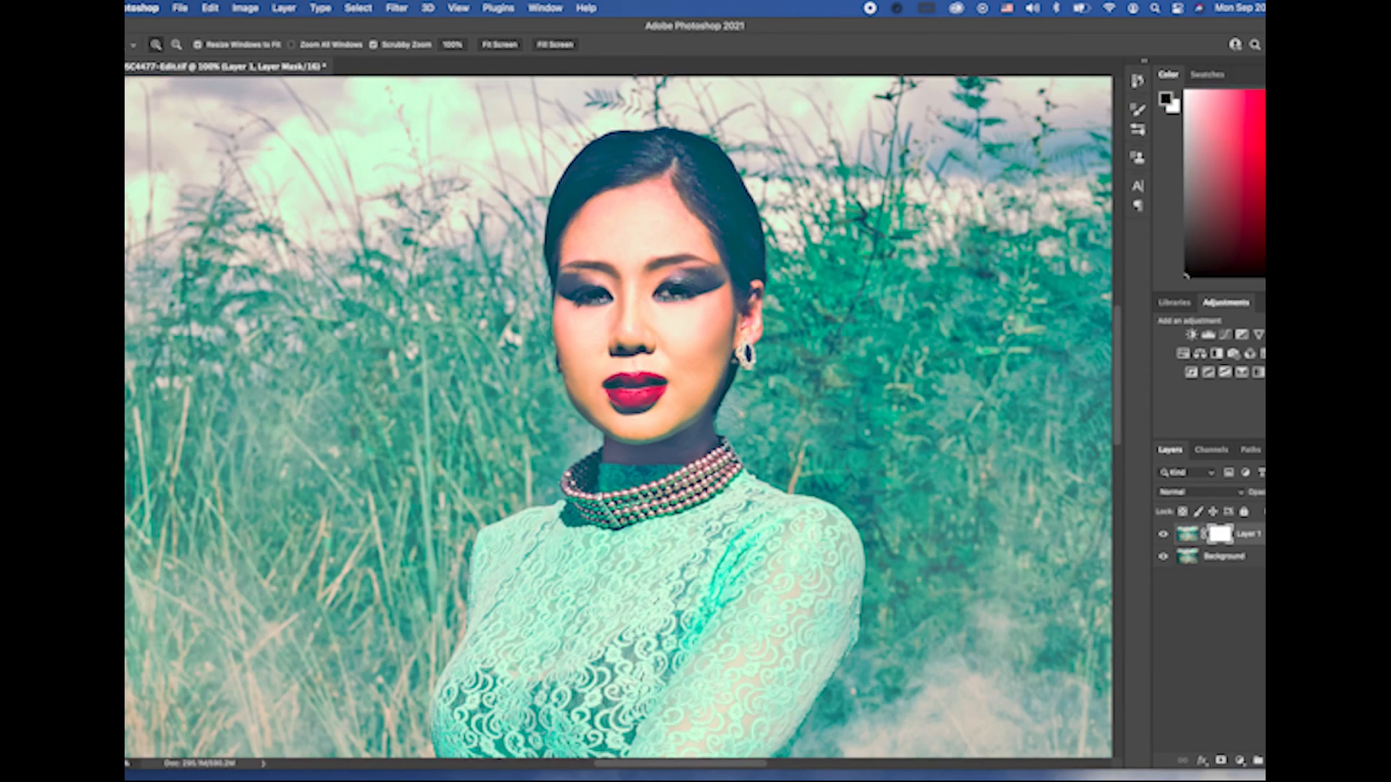
key(b)
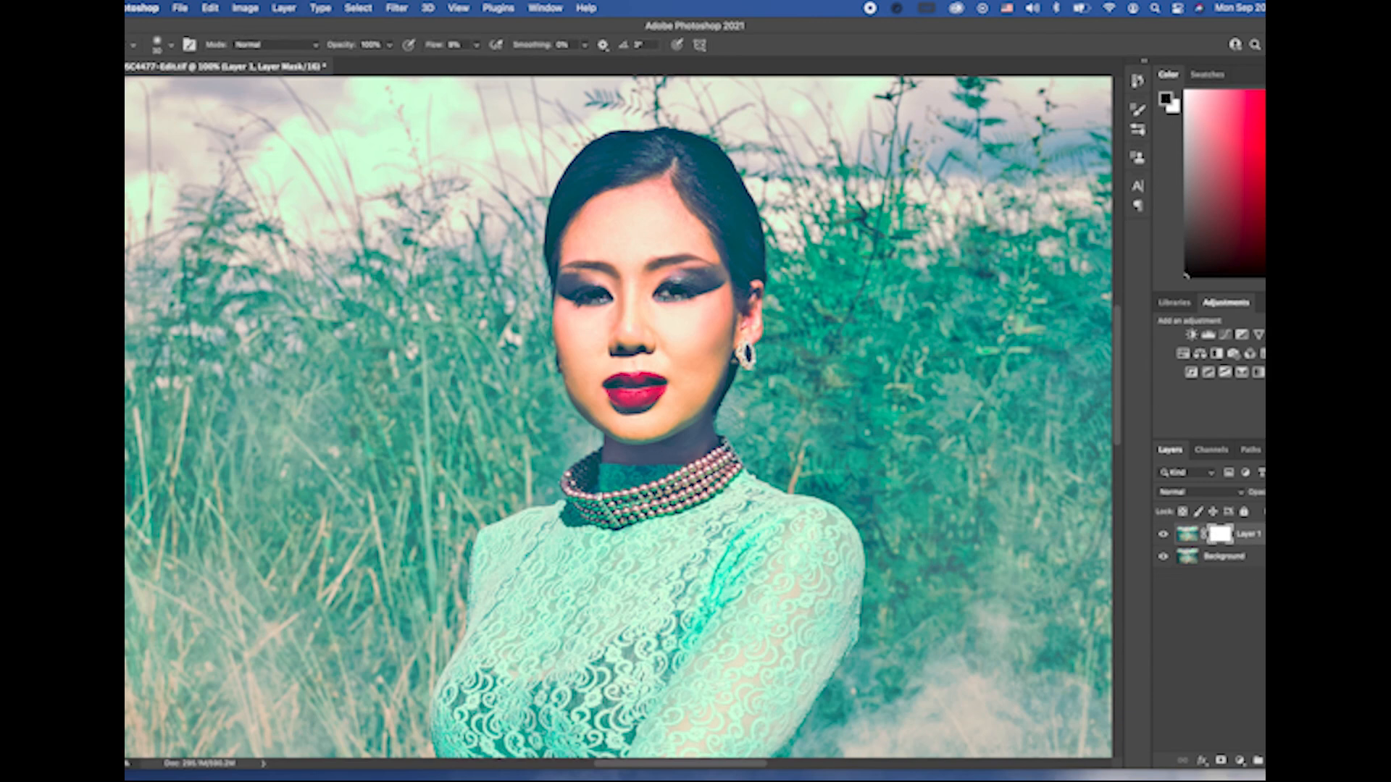
key(super+i)
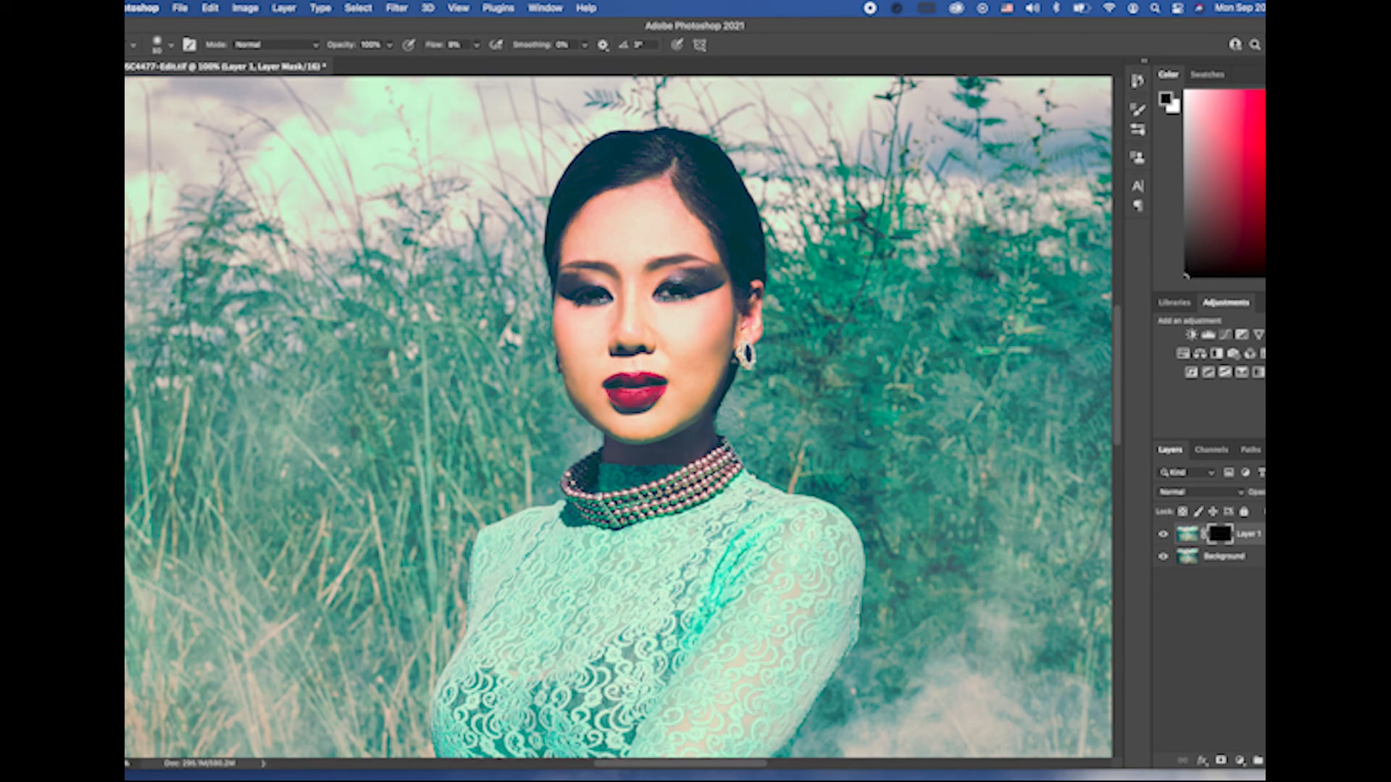
Step: Paint white on the mask over the model's eyes and lips with a size 50 brush at 34% flow
key(x)
key(bracketleft)
key(bracketright)
click(476, 44)
drag(475, 62, 493, 63)
click(594, 298)
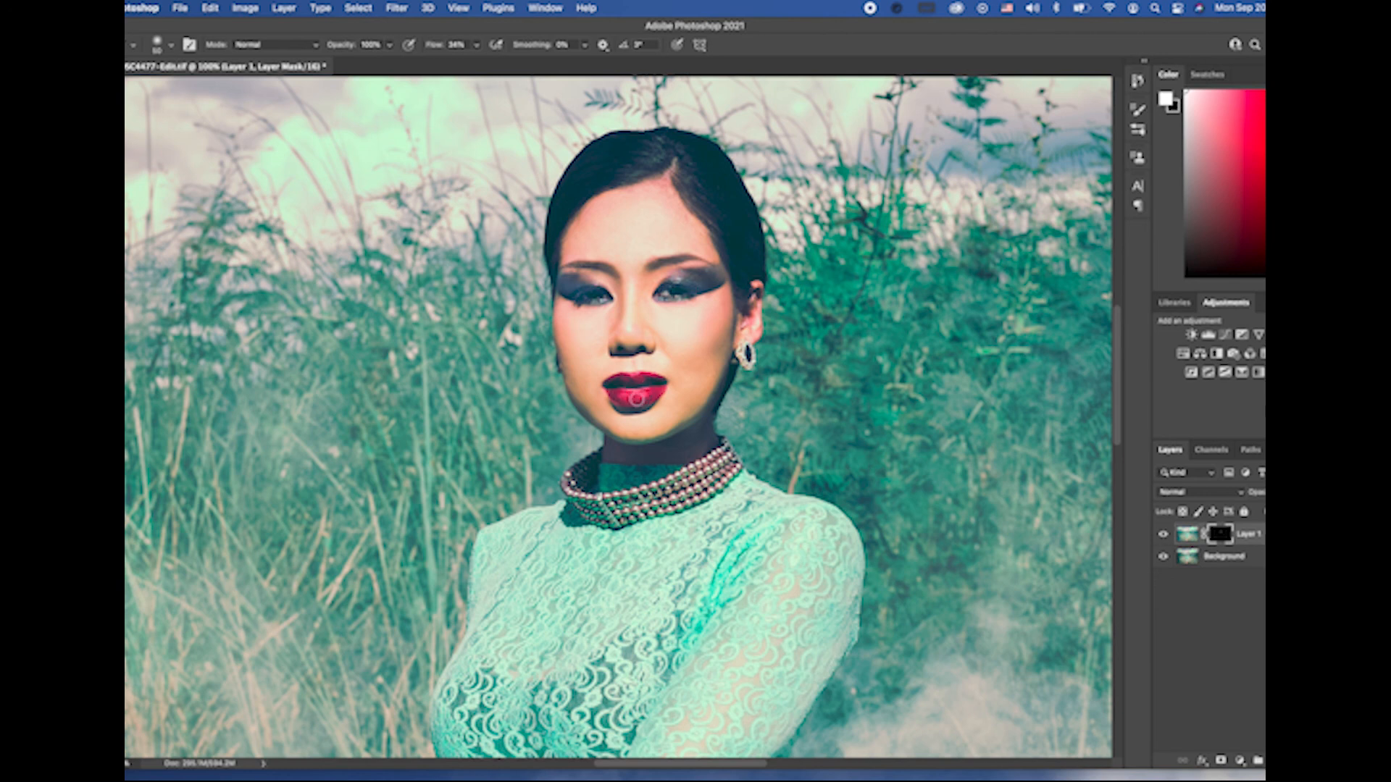
drag(620, 379, 610, 391)
Step: Paint white on the mask with a large soft brush over the dark grass and smoke on both sides of the model
key(z)
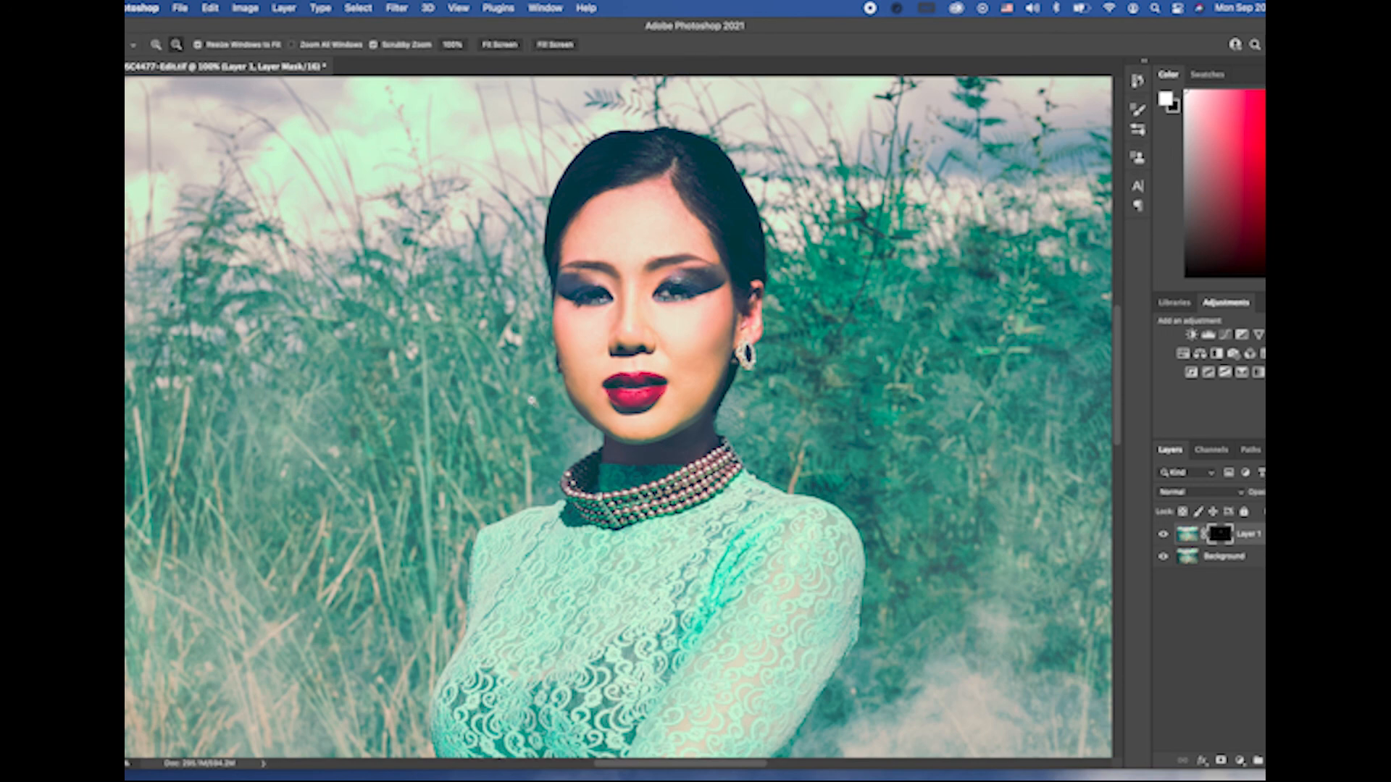
alt+click(532, 439)
alt+click(532, 438)
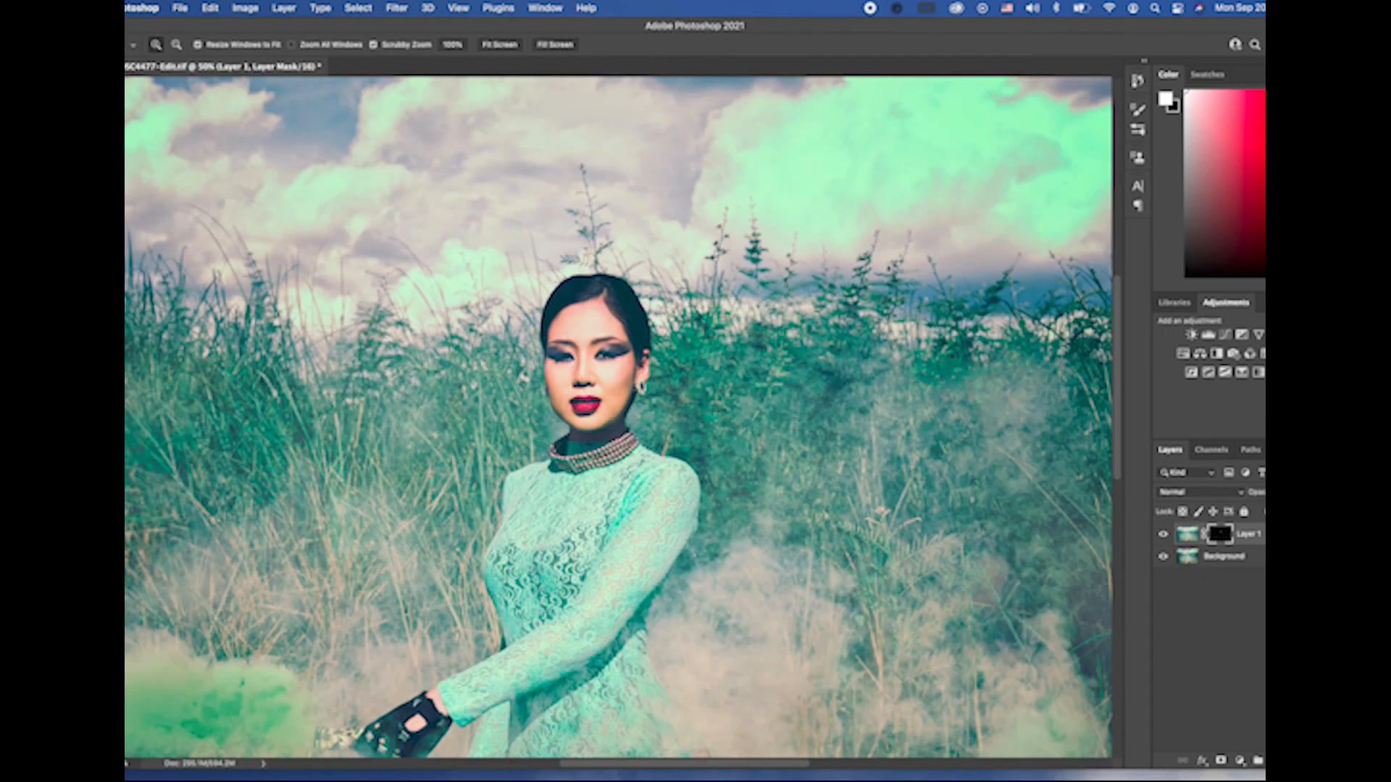
alt+click(613, 533)
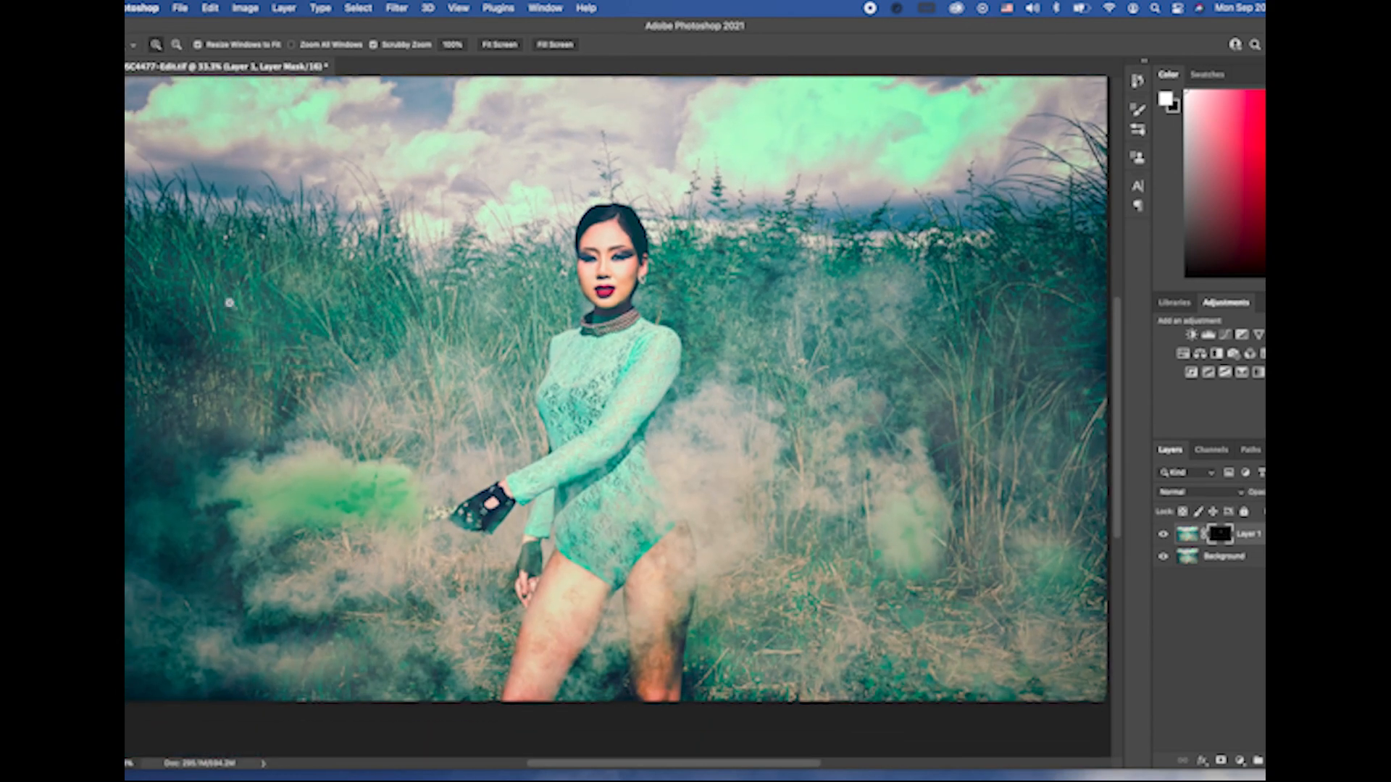
key(b)
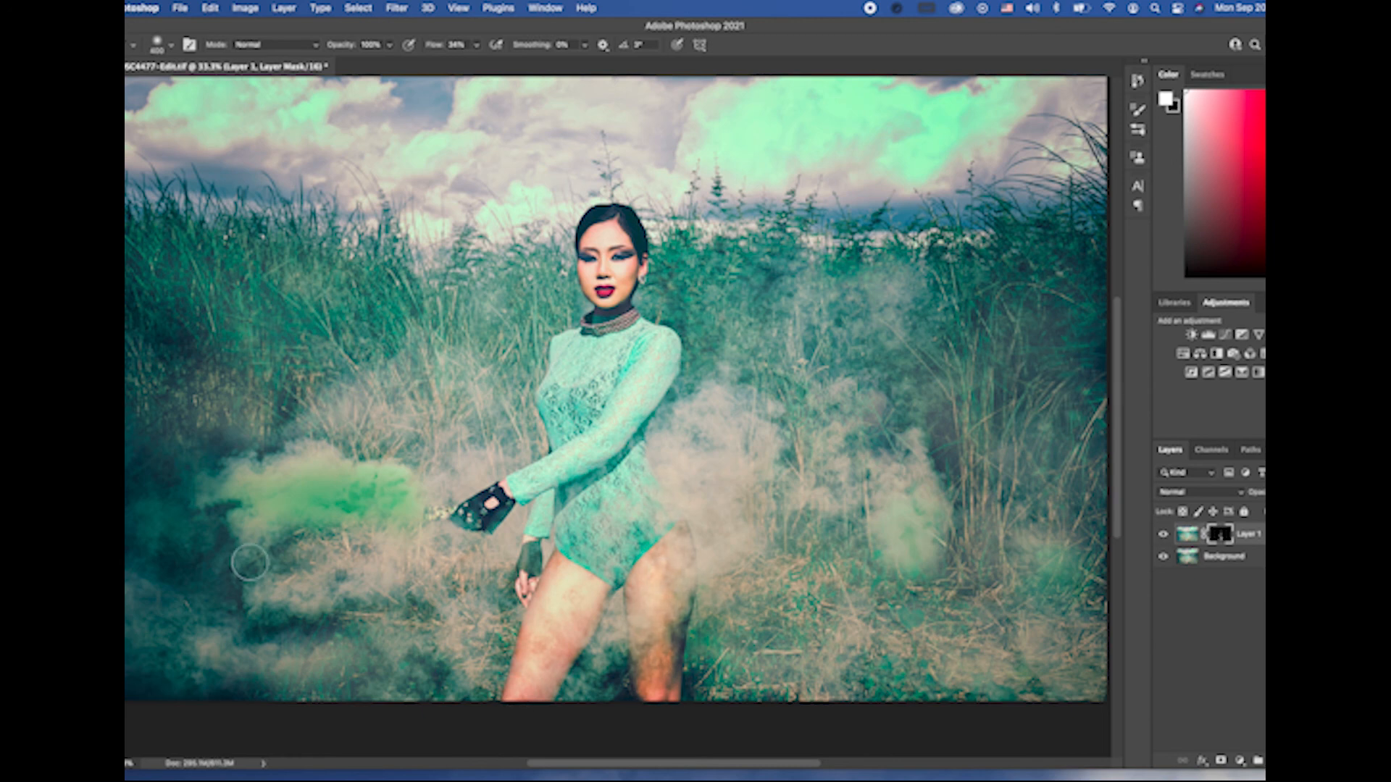
mouse_move(132, 583)
mouse_down()
mouse_move(220, 659)
mouse_move(134, 604)
mouse_move(374, 641)
mouse_up()
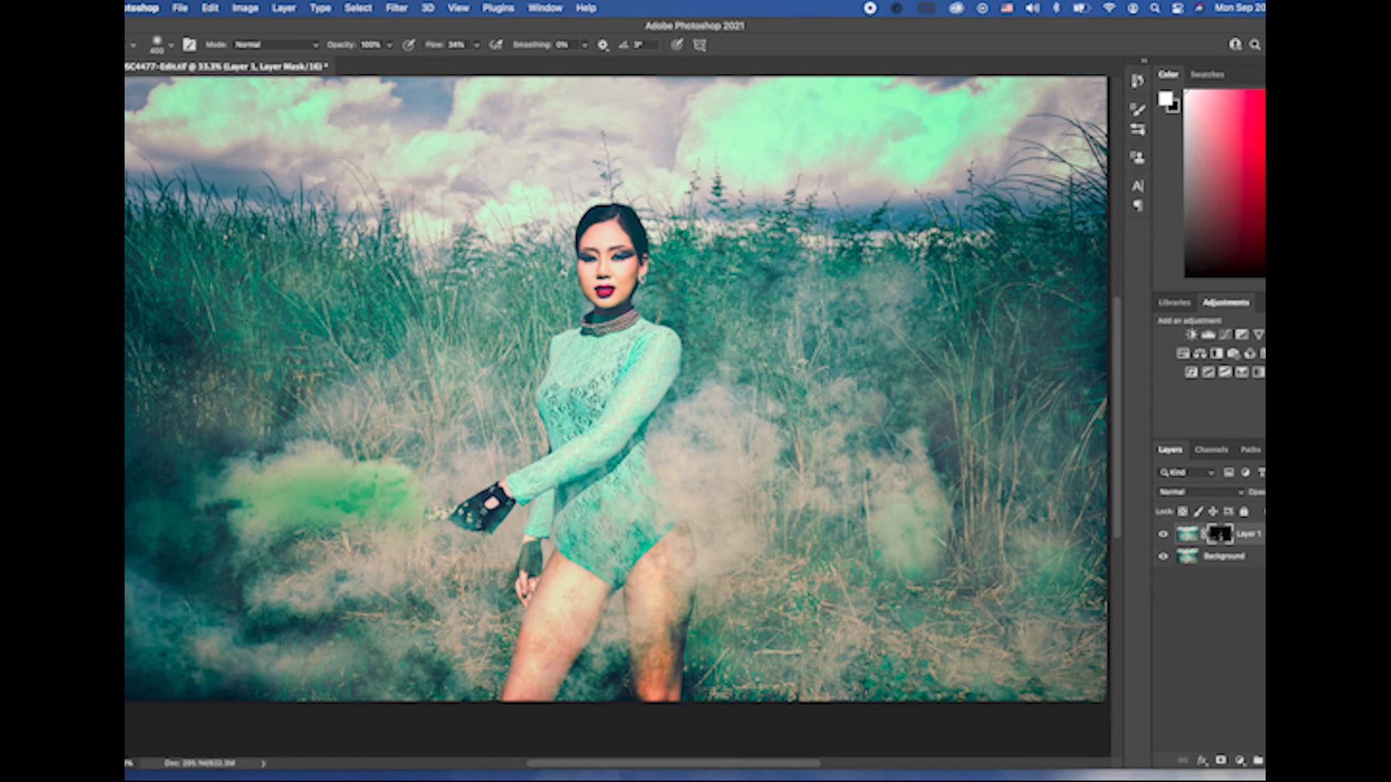
mouse_move(146, 506)
mouse_down()
mouse_move(190, 523)
mouse_move(120, 426)
mouse_move(197, 450)
mouse_move(230, 431)
mouse_up()
mouse_move(275, 359)
mouse_down()
mouse_move(191, 339)
mouse_move(175, 313)
mouse_move(220, 315)
mouse_move(273, 377)
mouse_move(275, 361)
mouse_move(142, 374)
mouse_move(265, 424)
mouse_up()
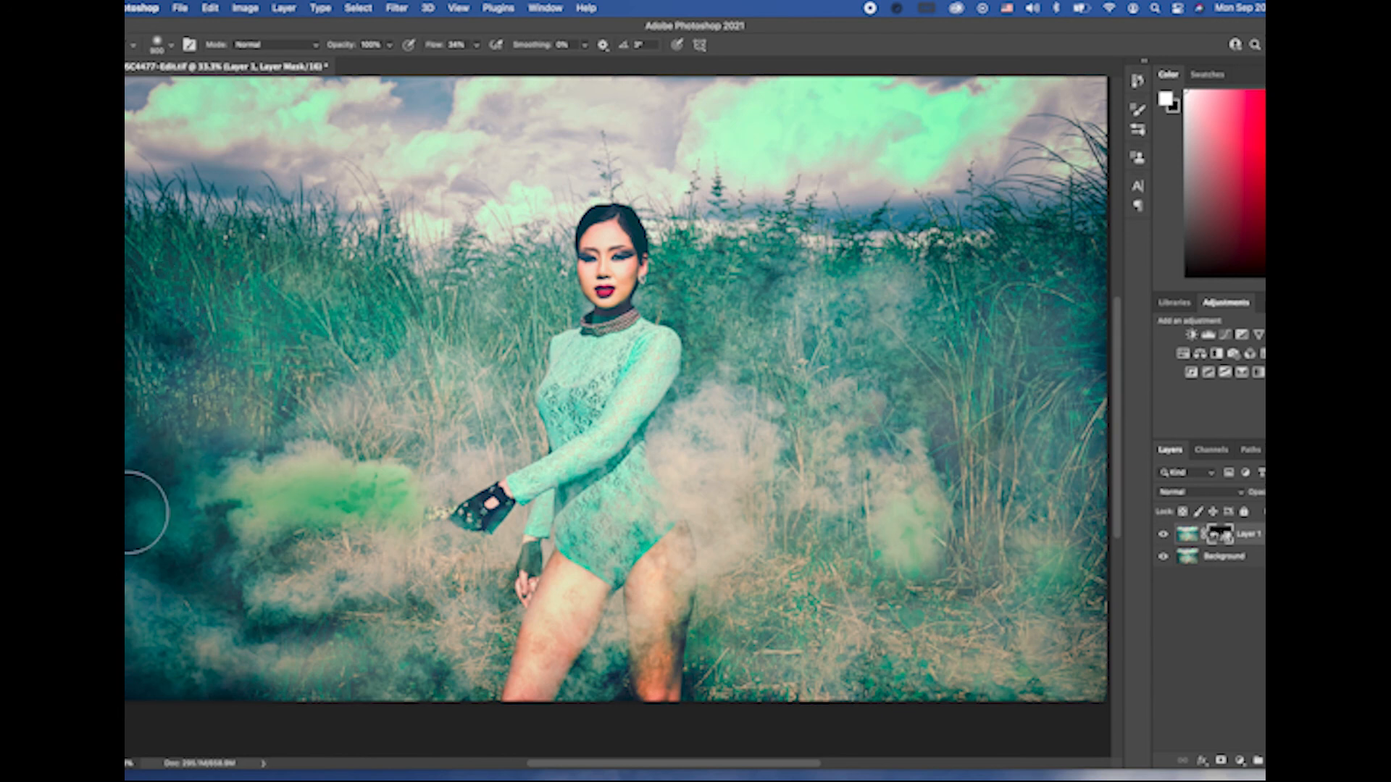
mouse_move(158, 643)
mouse_down()
mouse_move(373, 645)
mouse_move(746, 706)
mouse_move(1028, 579)
mouse_up()
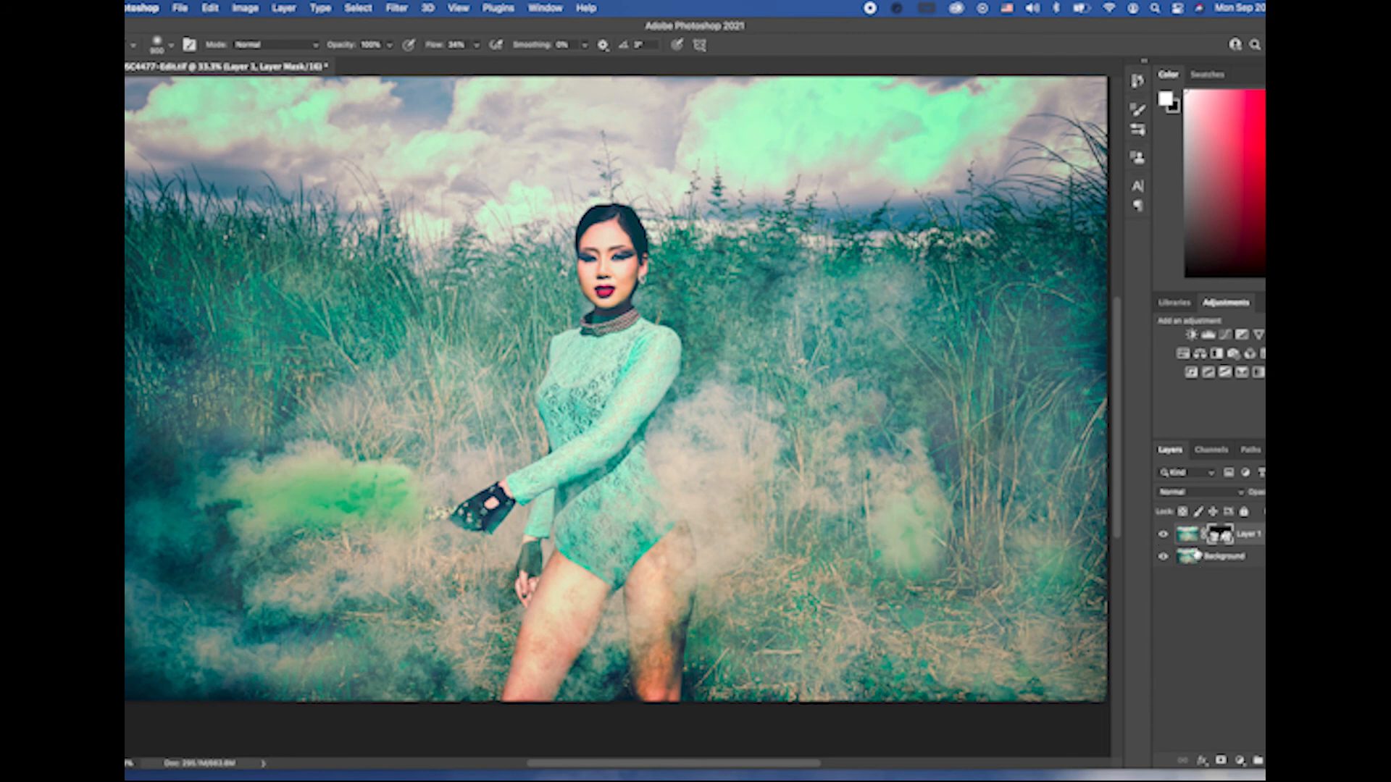
Step: Compare the image with Layer 1 hidden and shown, and flatten the layers
click(1163, 535)
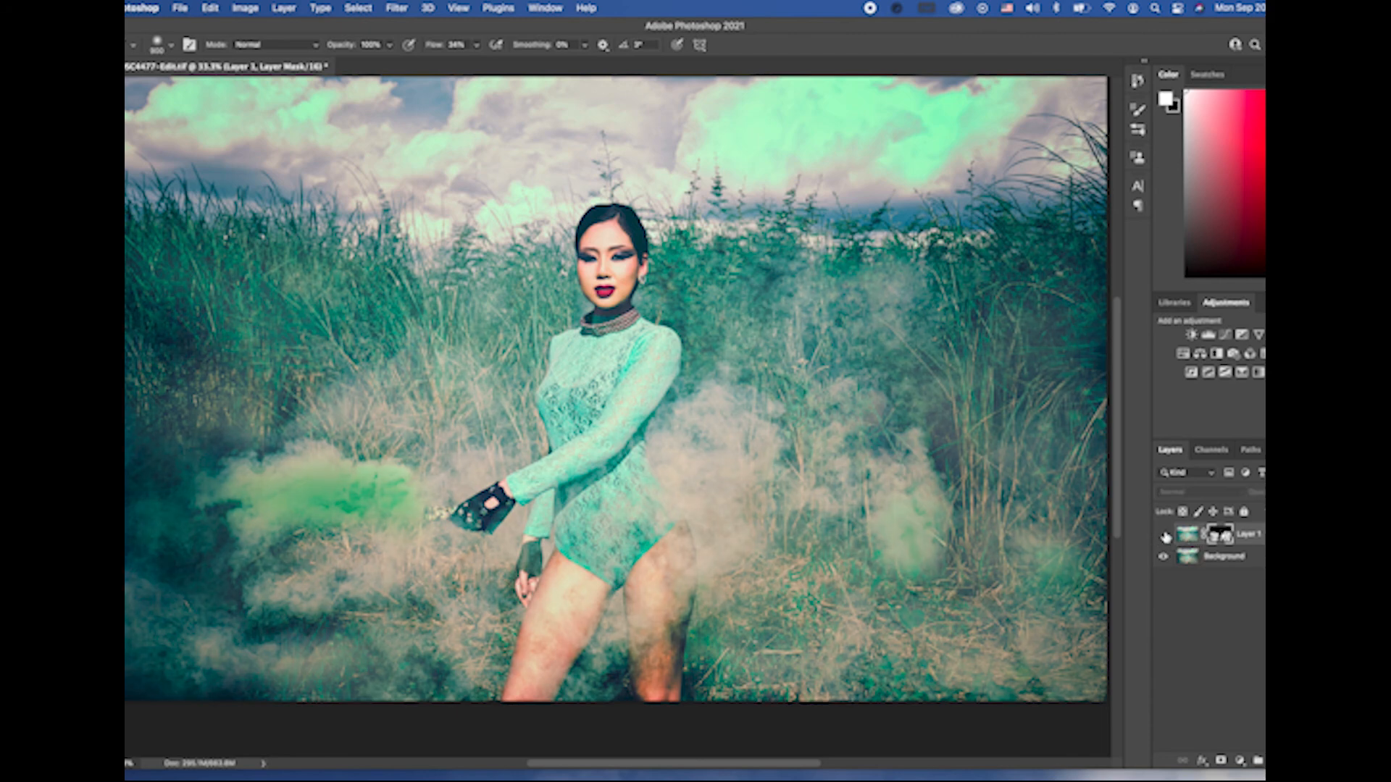
click(1163, 535)
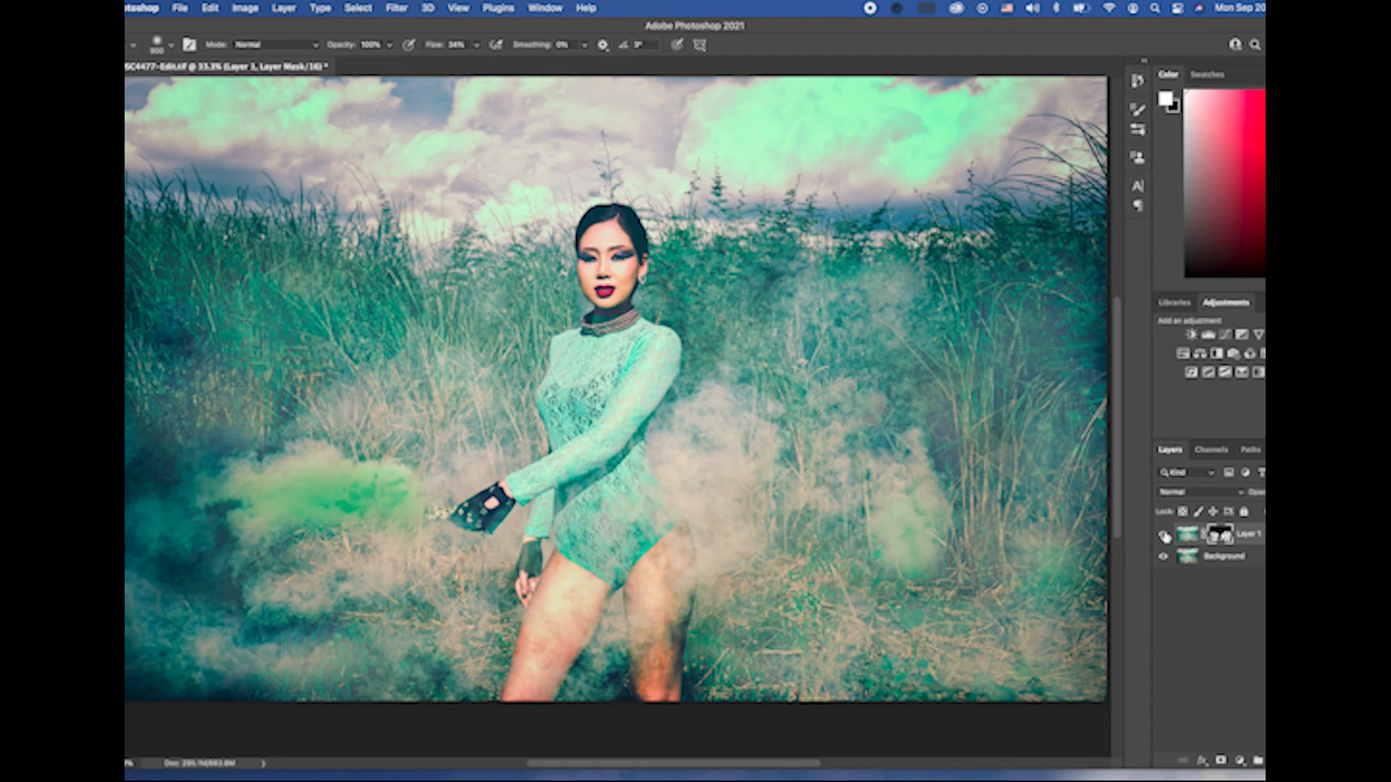
click(1257, 561)
right_click(1257, 561)
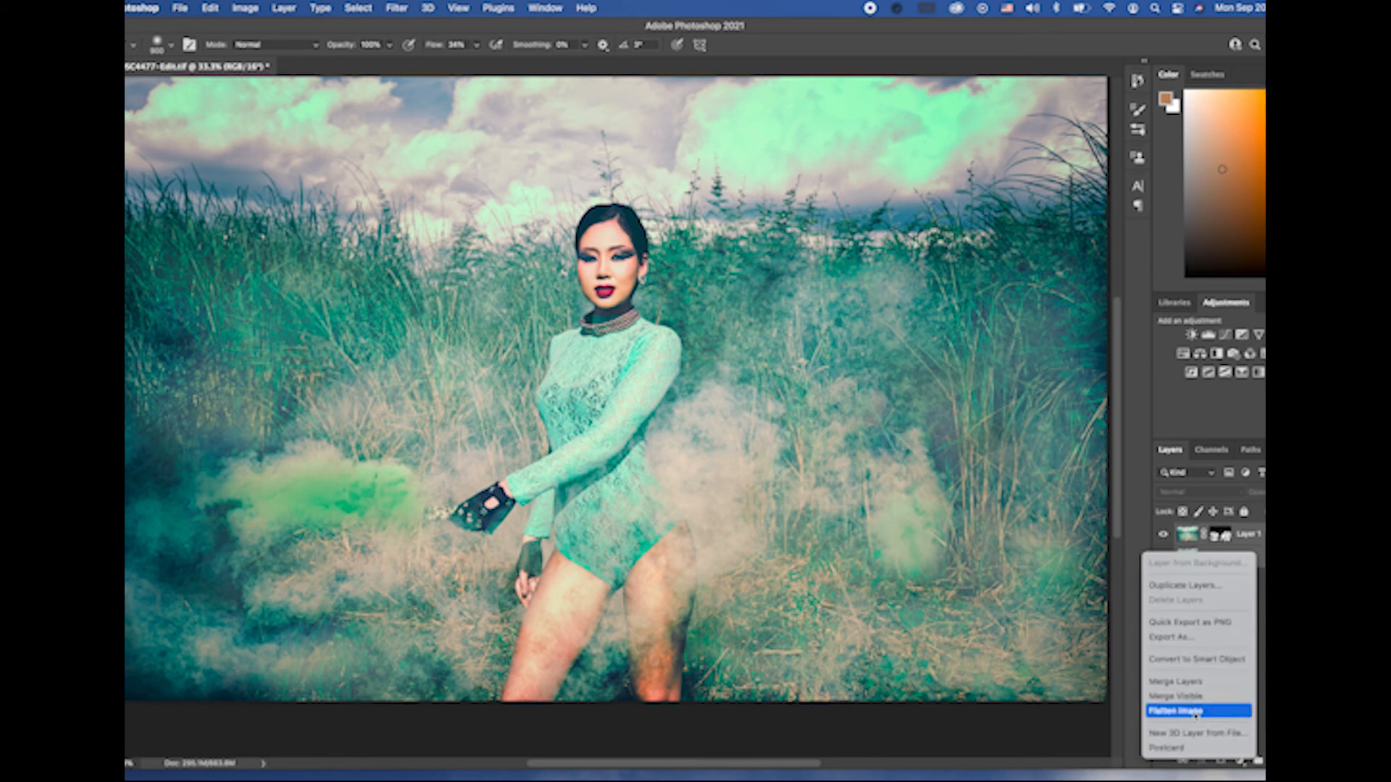
click(433, 562)
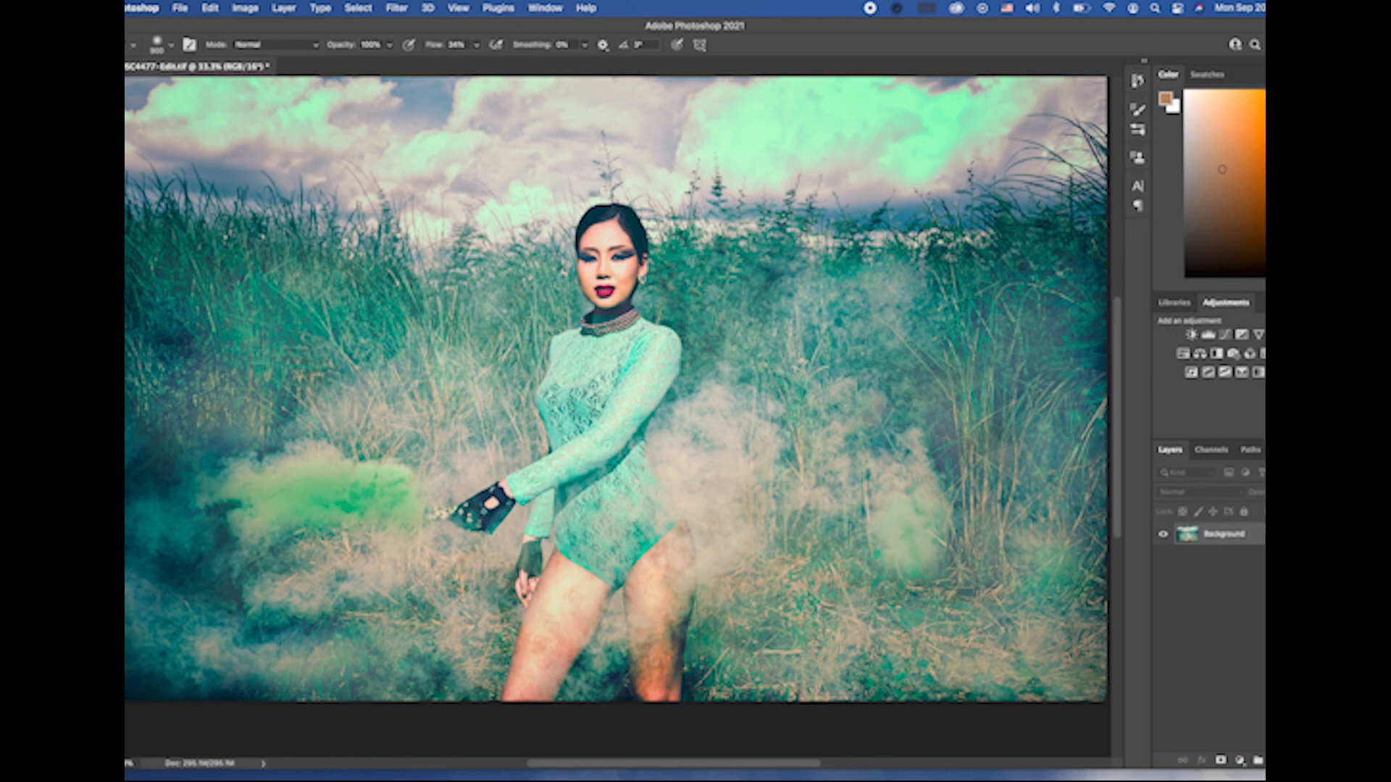
Step: Return to Layer 1's mask and brush more white onto it over the background, keeping the flow at 34%
key(z)
alt+click(463, 409)
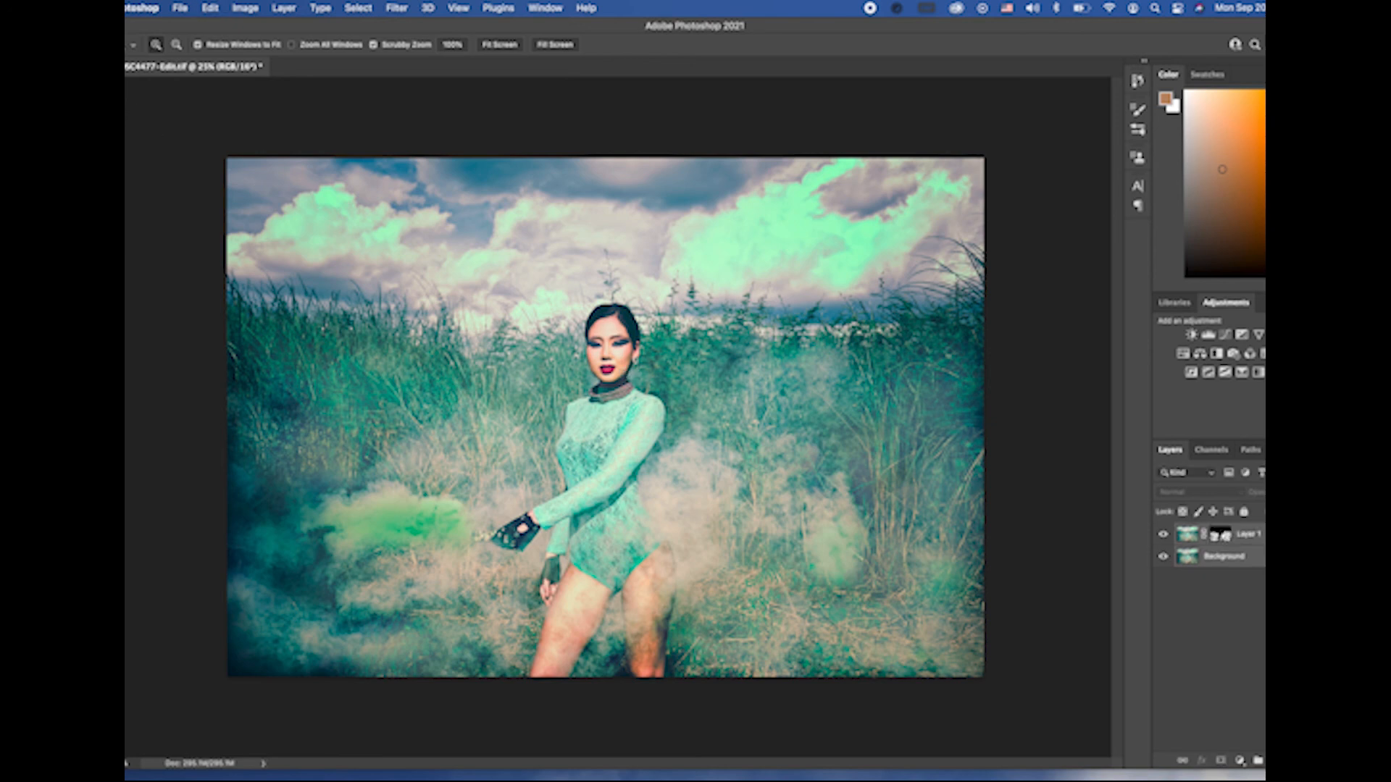
key(b)
click(1220, 536)
key(d)
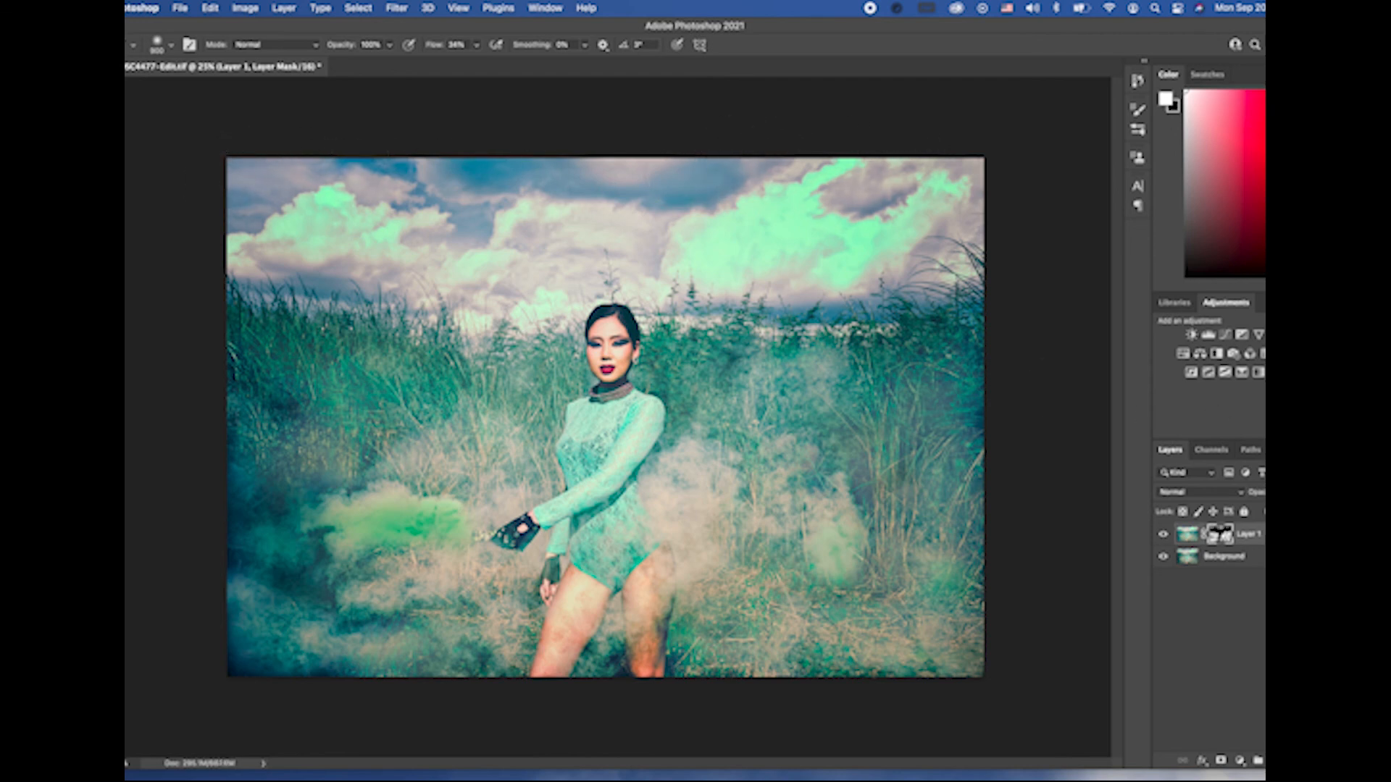
Step: Flatten Layer 1 and its mask into the background and switch to the Move tool
right_click(1237, 560)
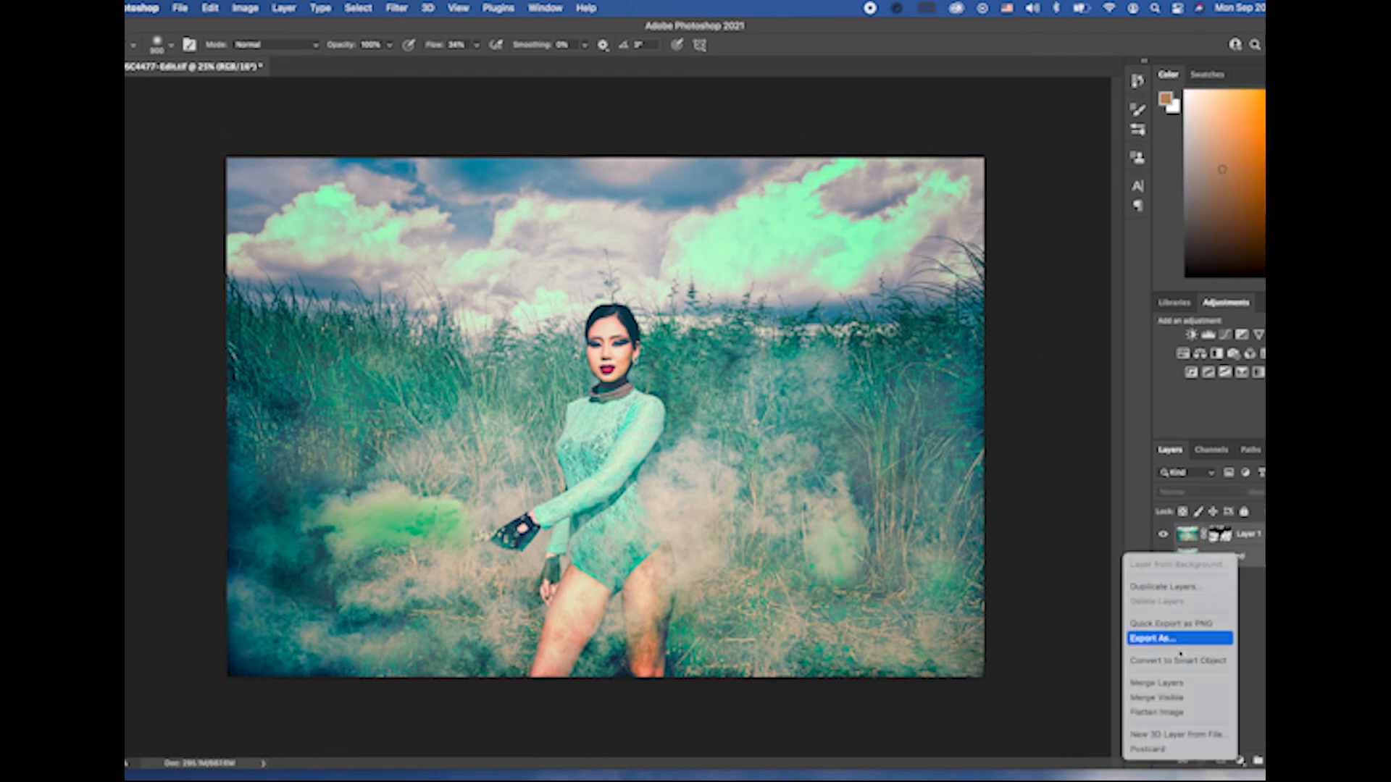
click(1157, 713)
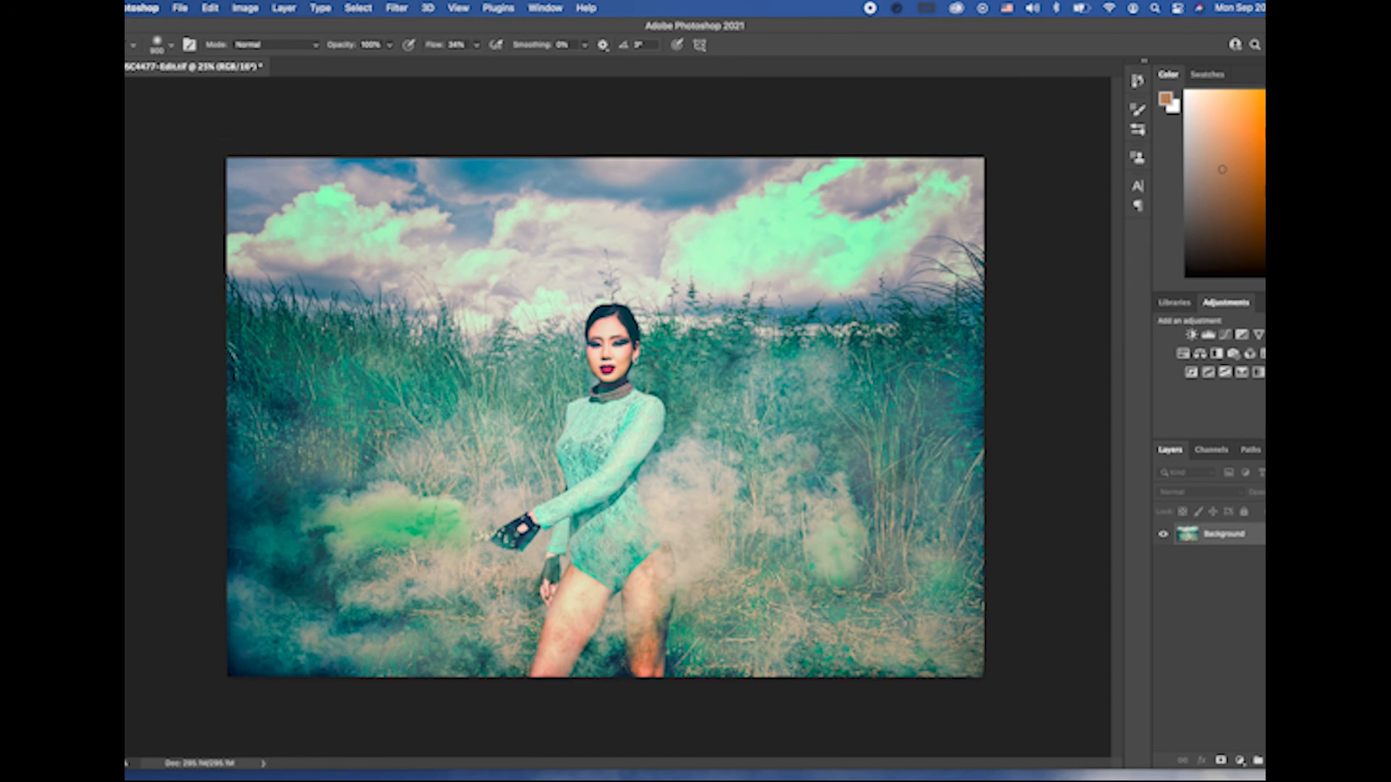
key(v)
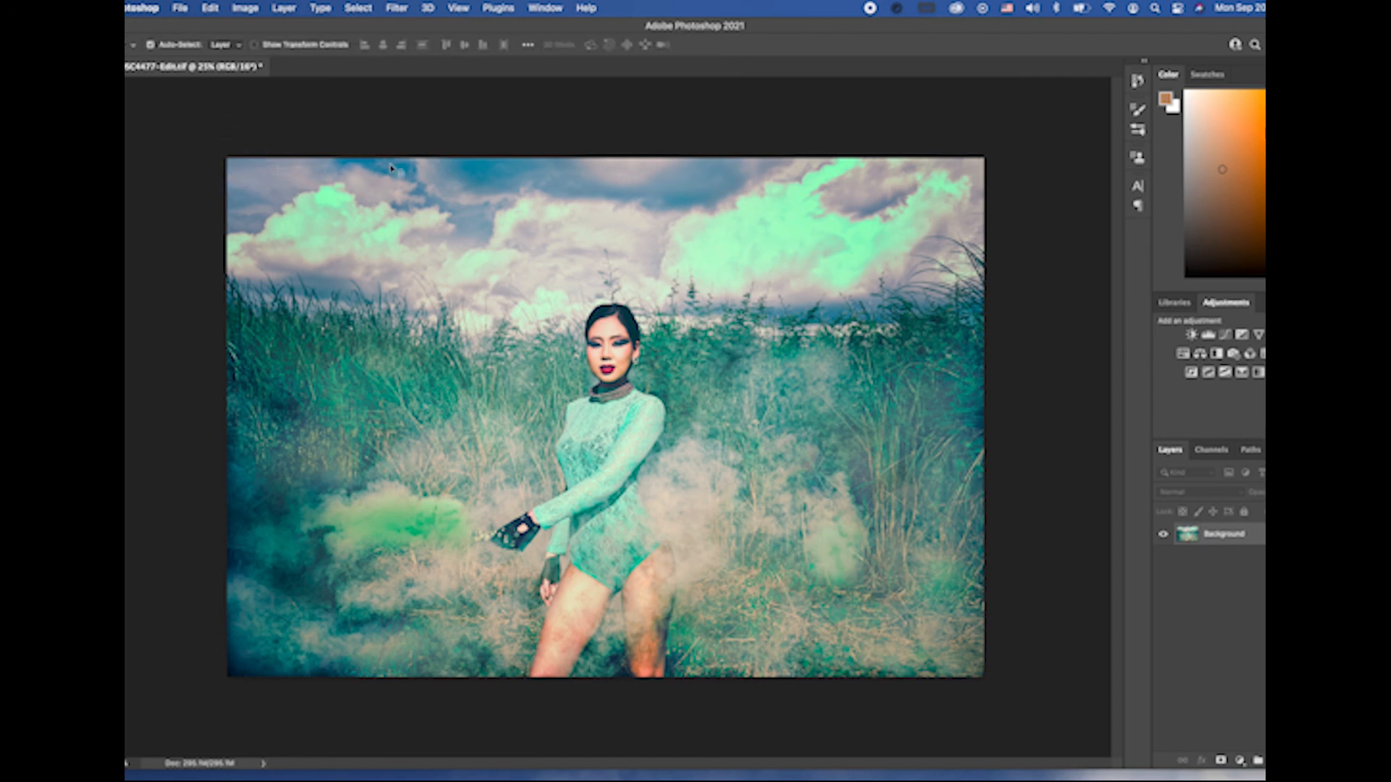